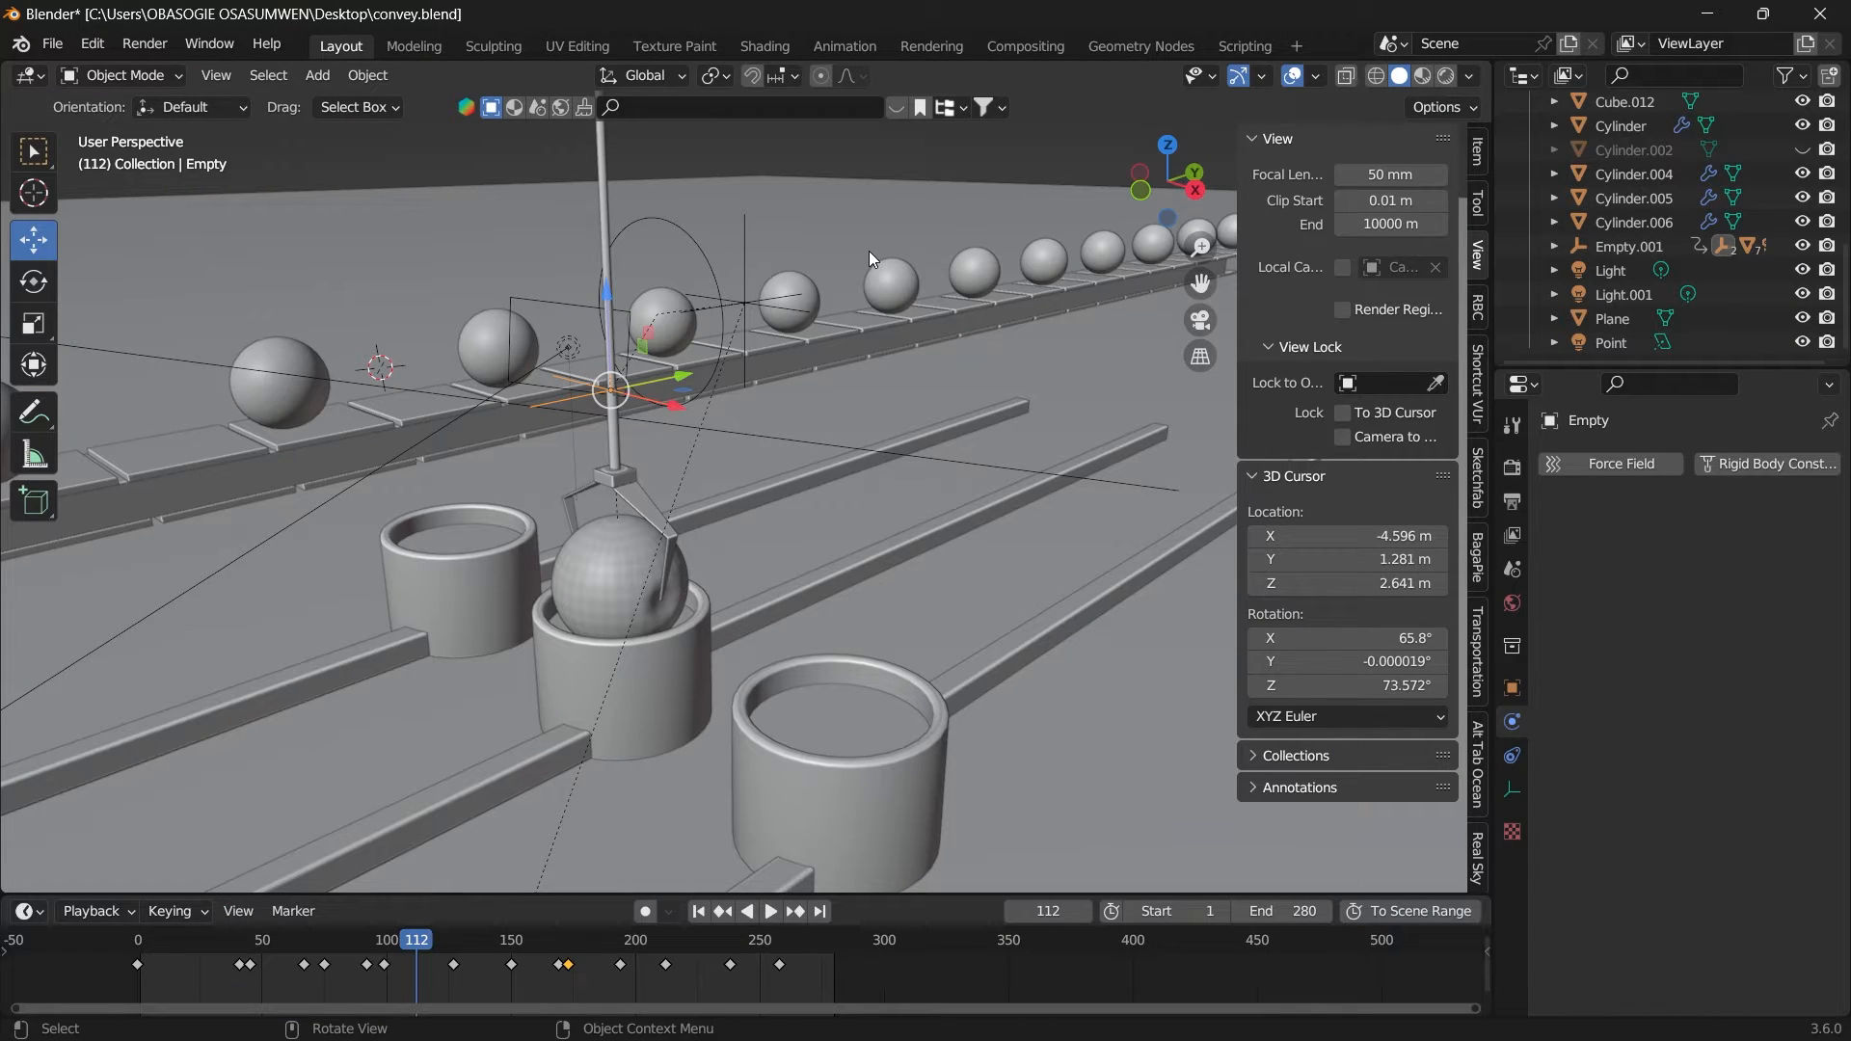
Step: Play the conveyor animation in the rendered view and examine how the gripper dips the balls into the paint containers
key(space)
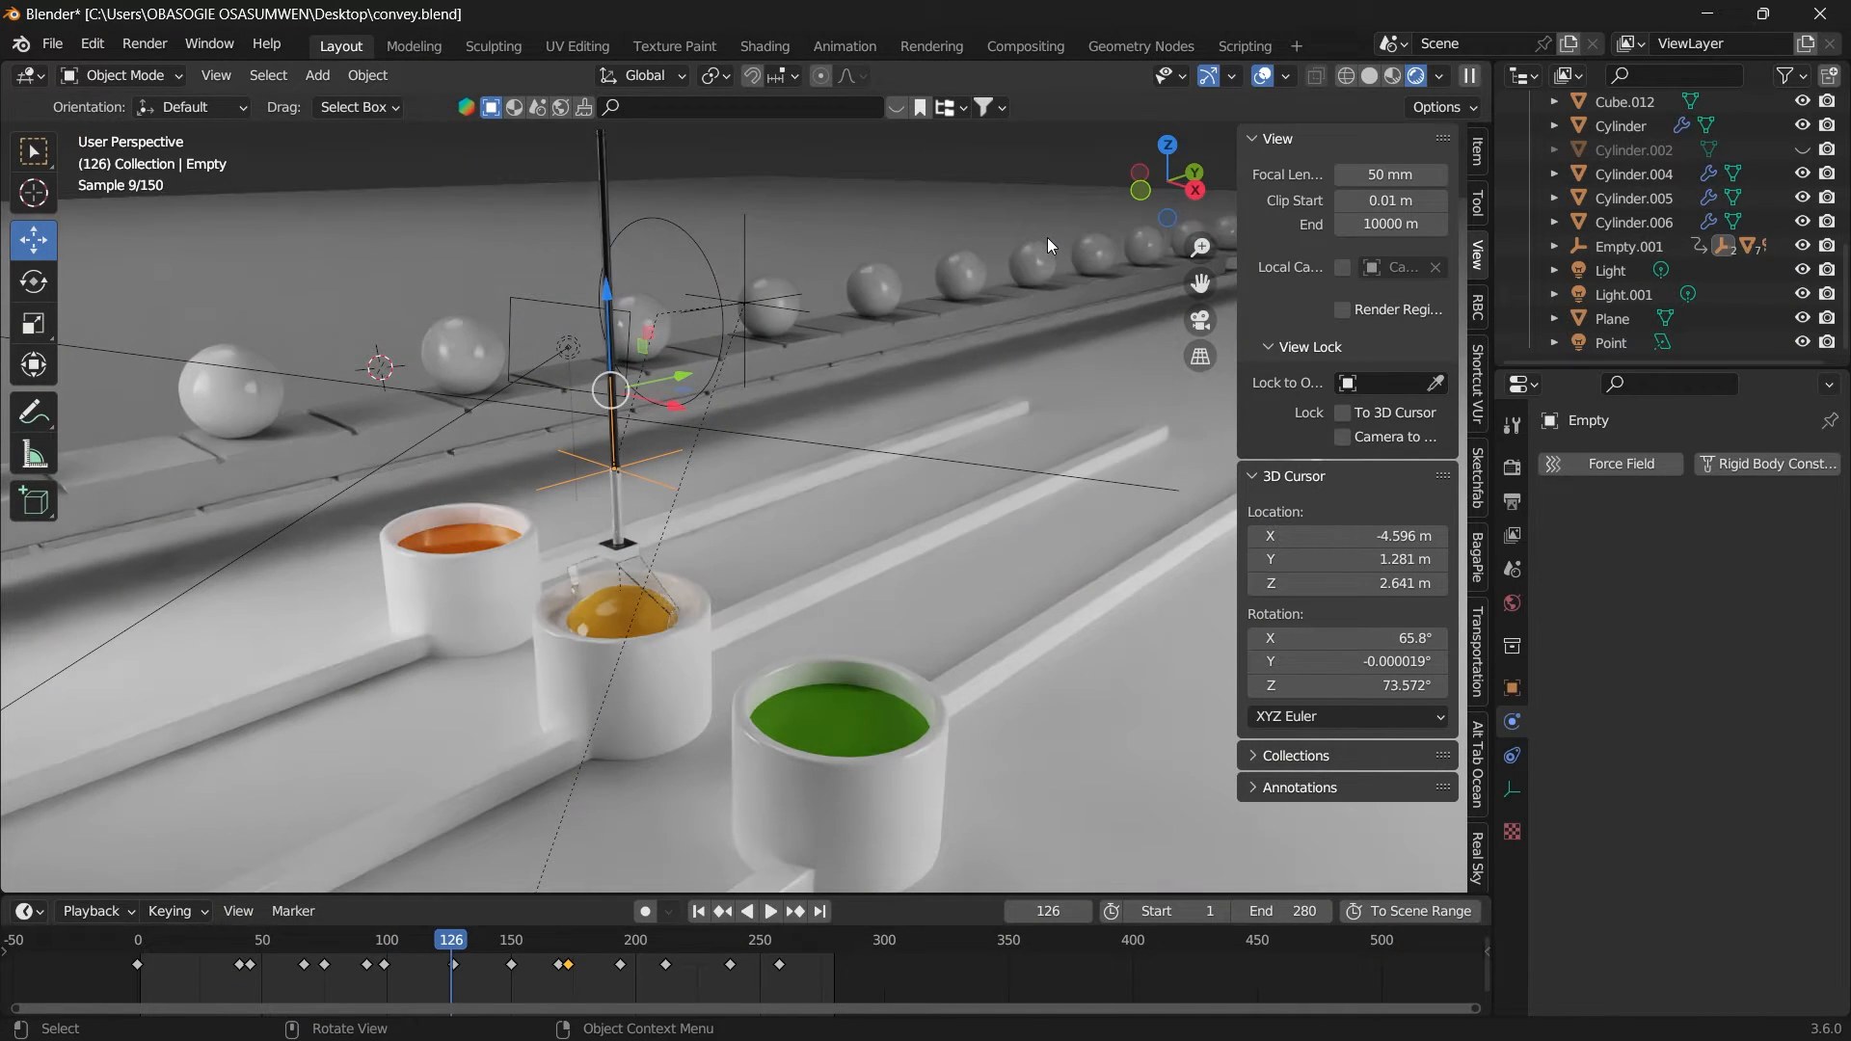
key(space)
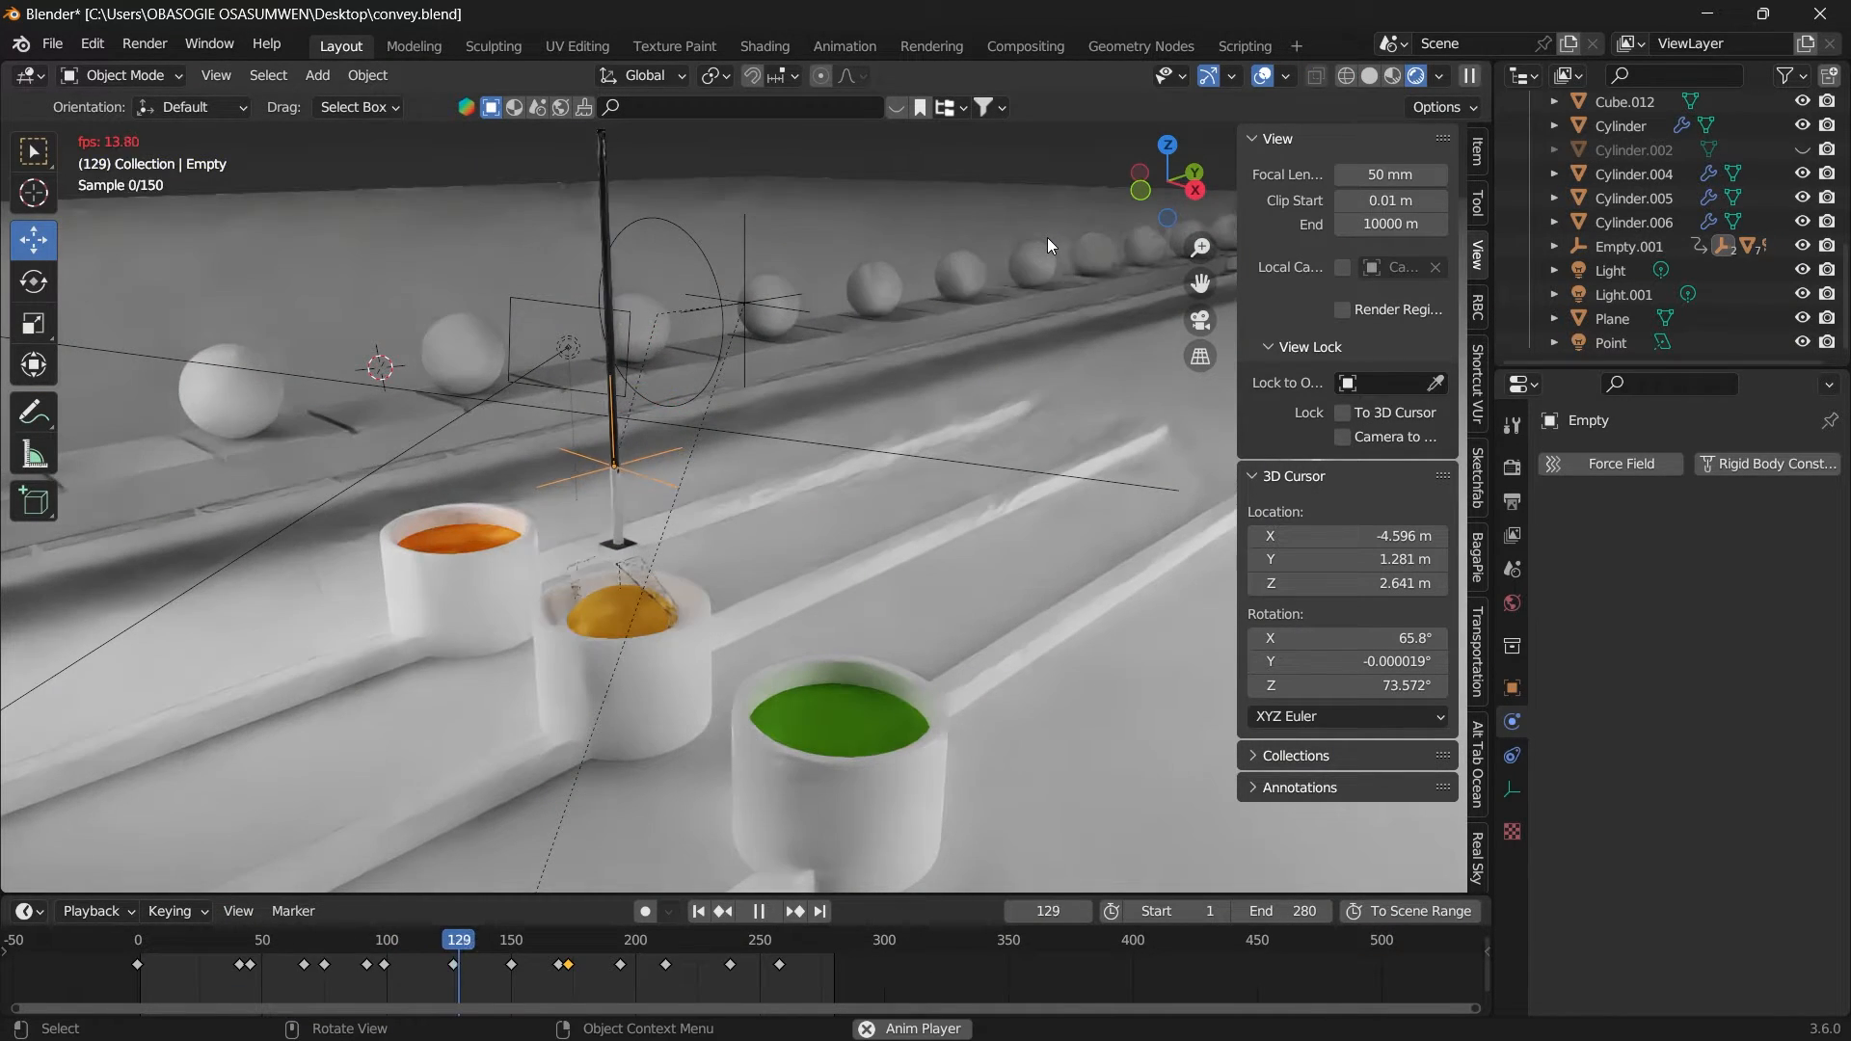
key(space)
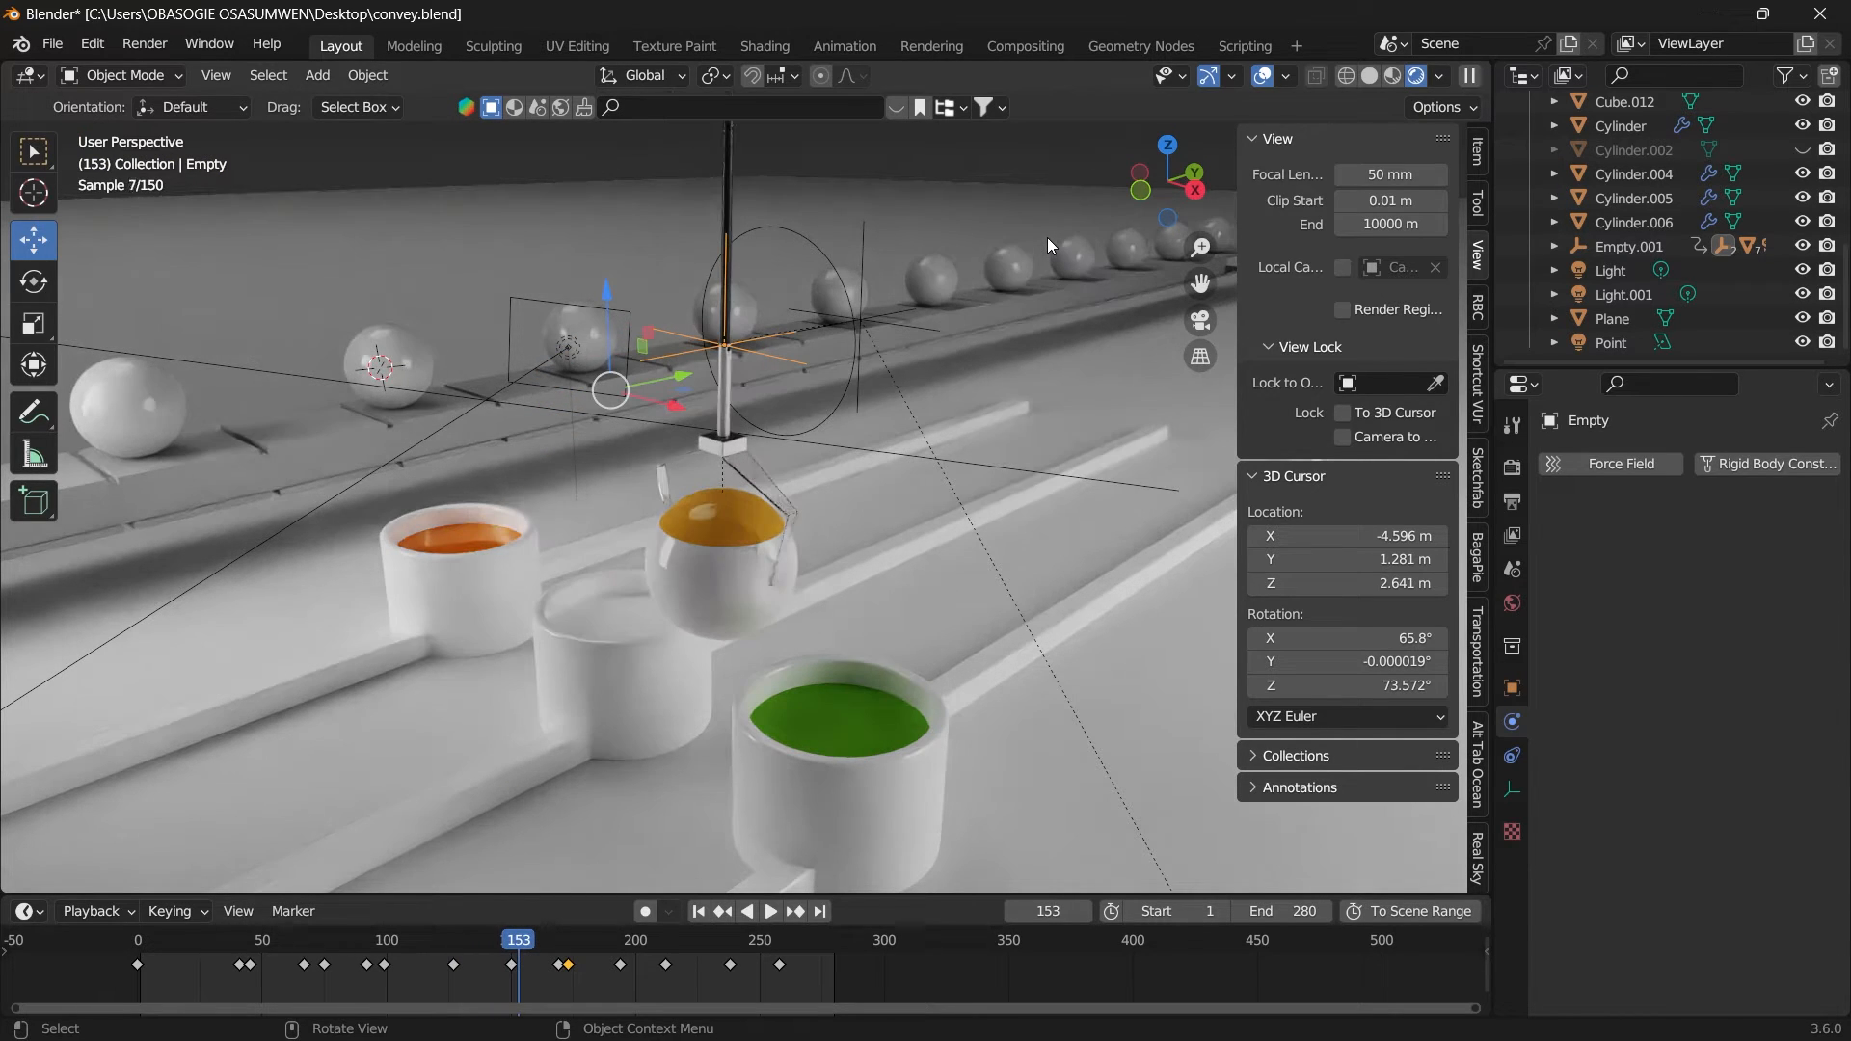
click(824, 690)
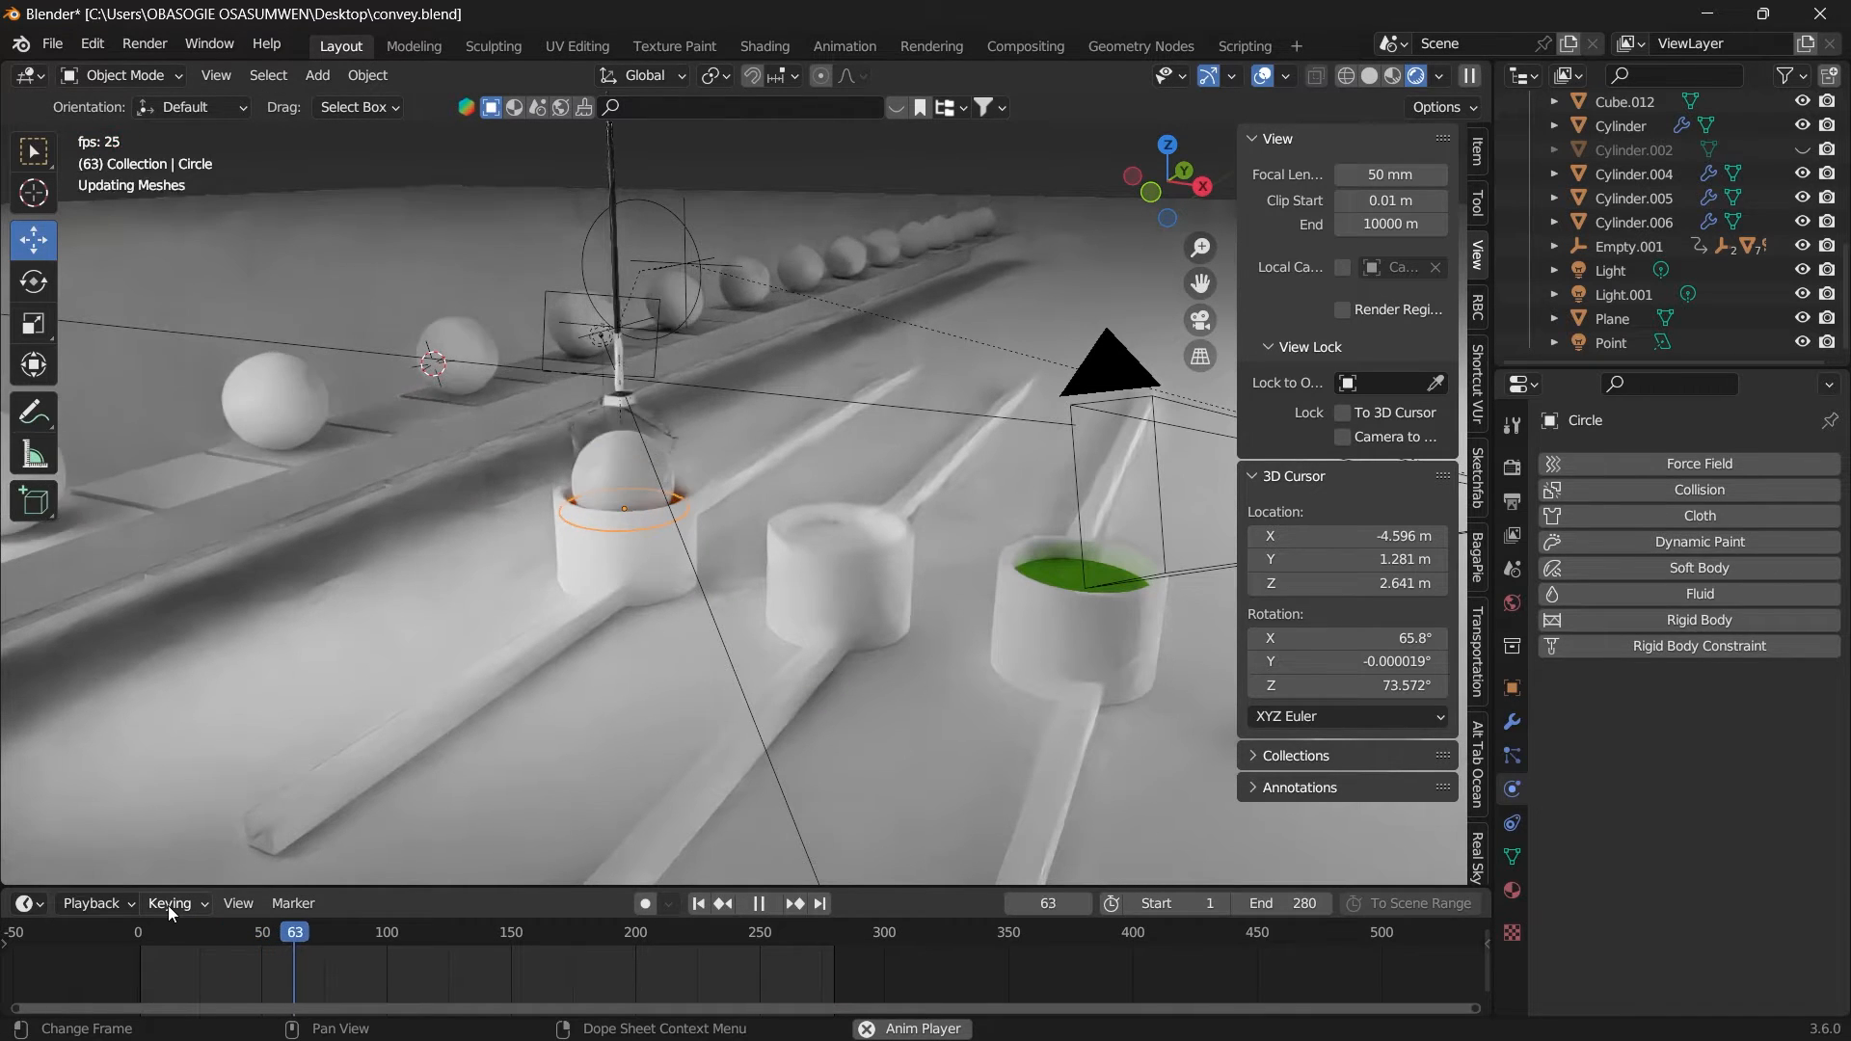
scroll(748, 638, up, 2)
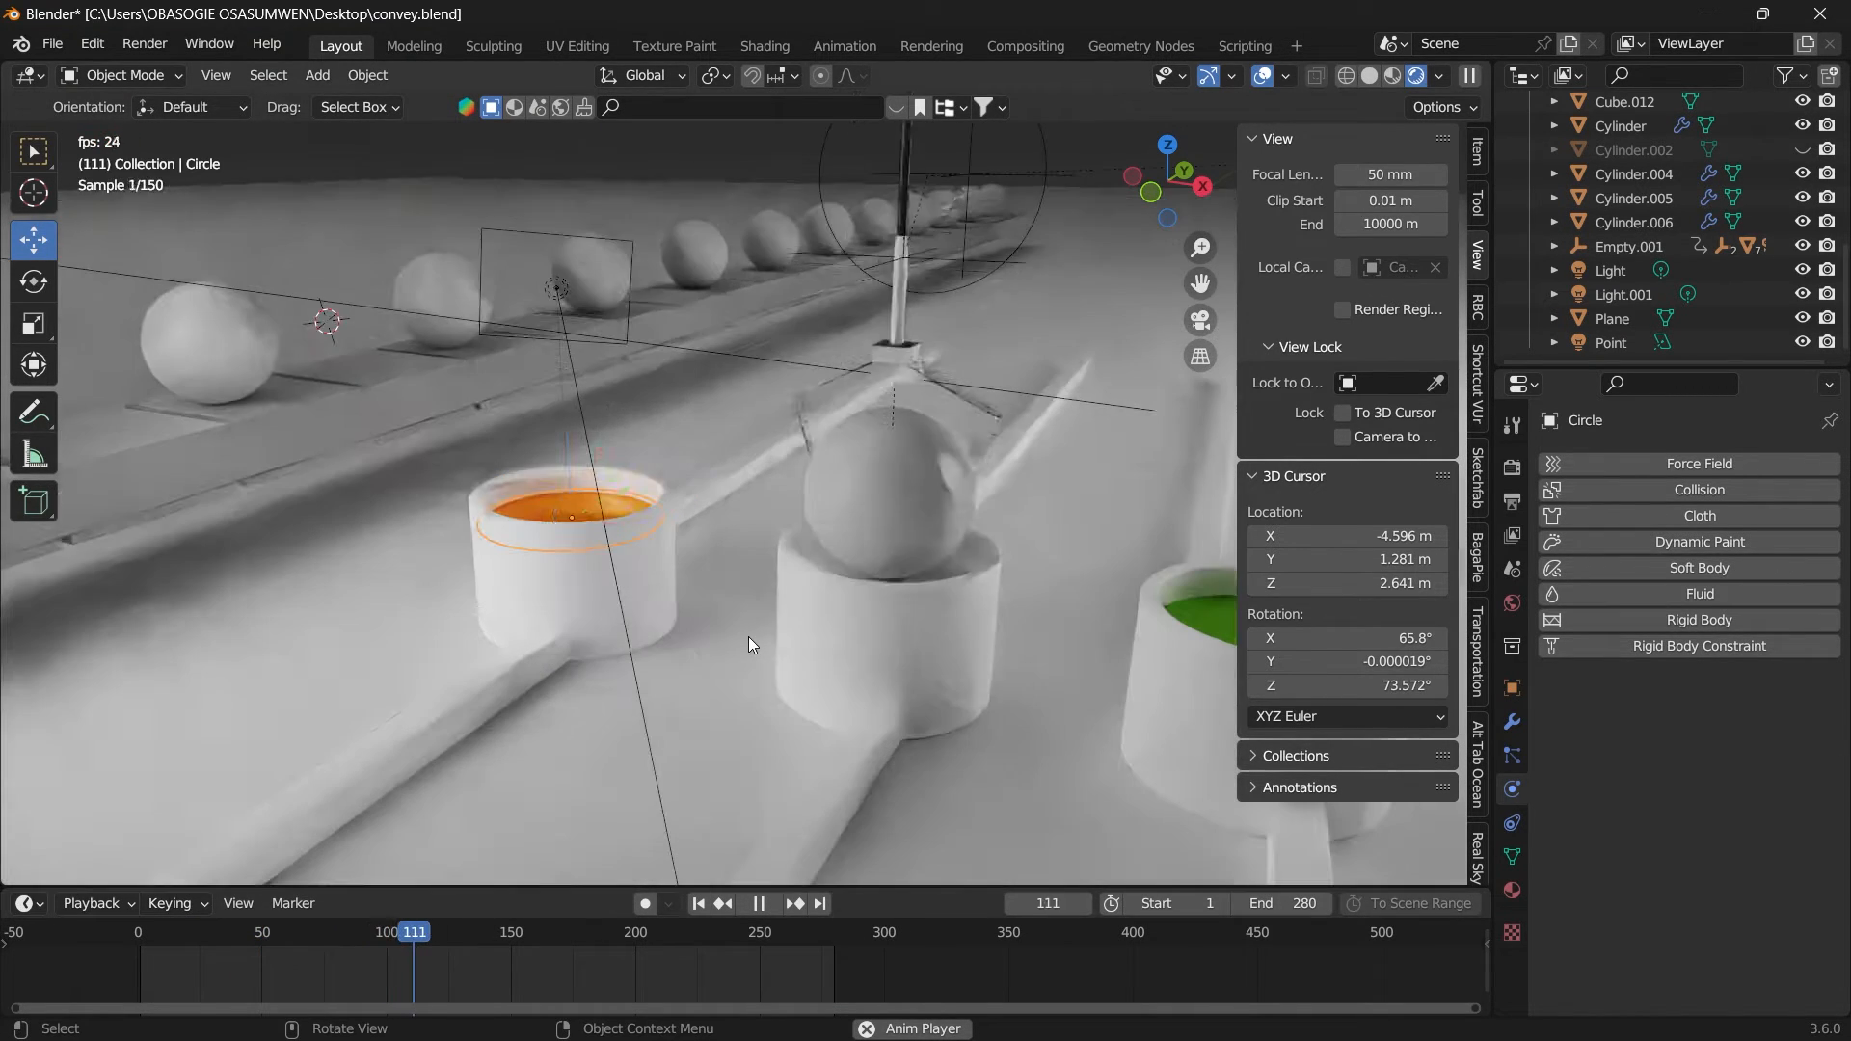
key(space)
key(space)
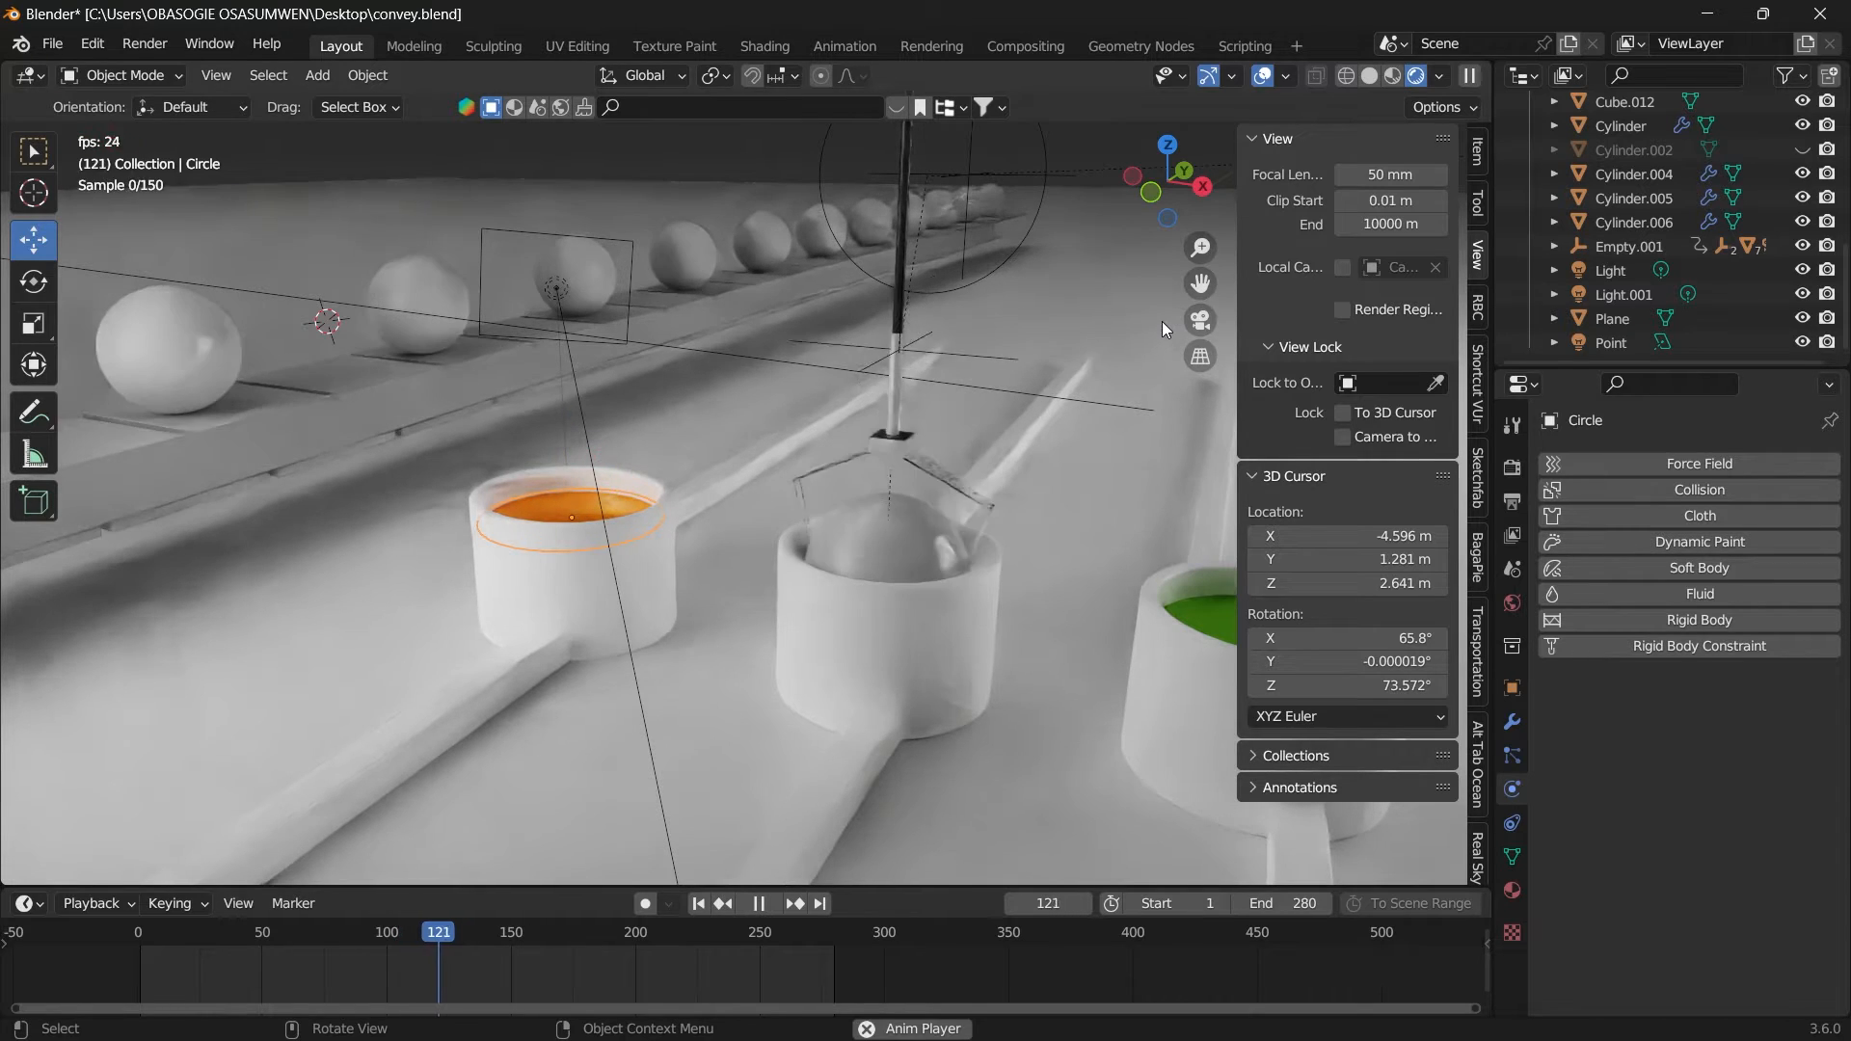
key(space)
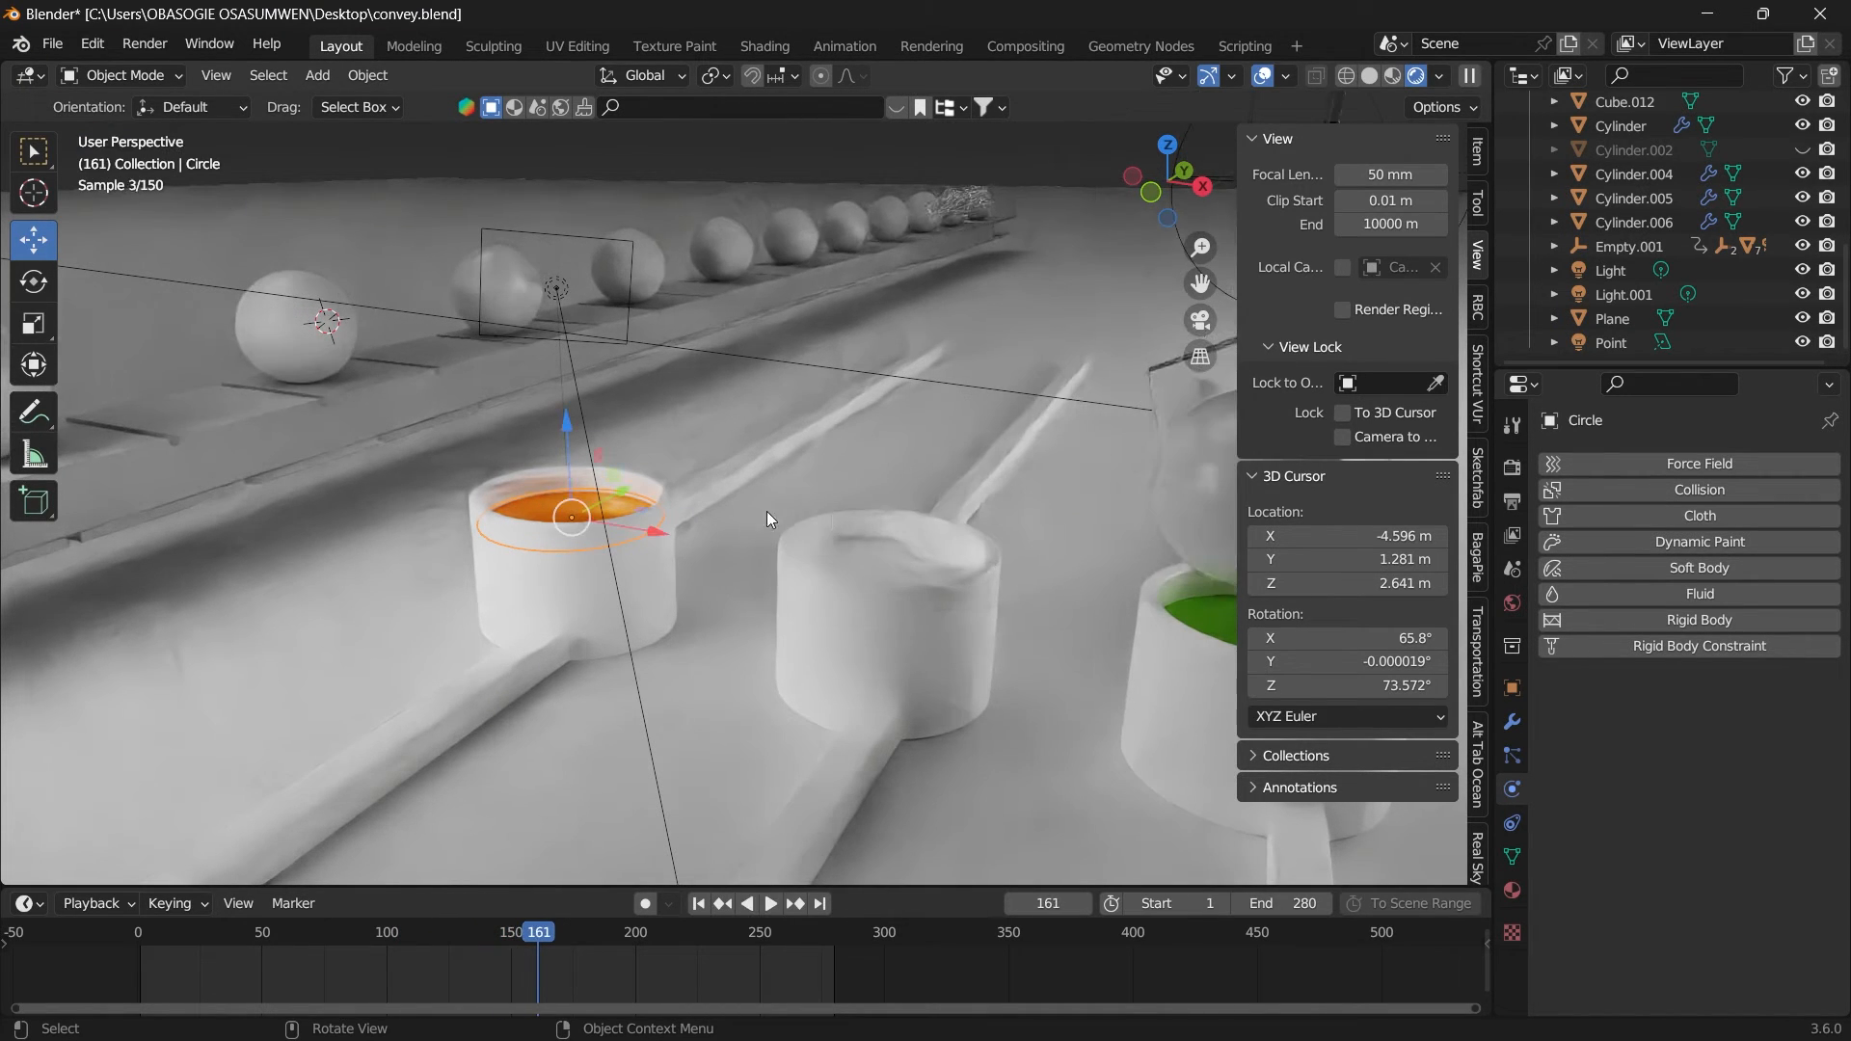
Step: Try raising the orange paint circle out of its container and undo the move
scroll(912, 381, up, 1)
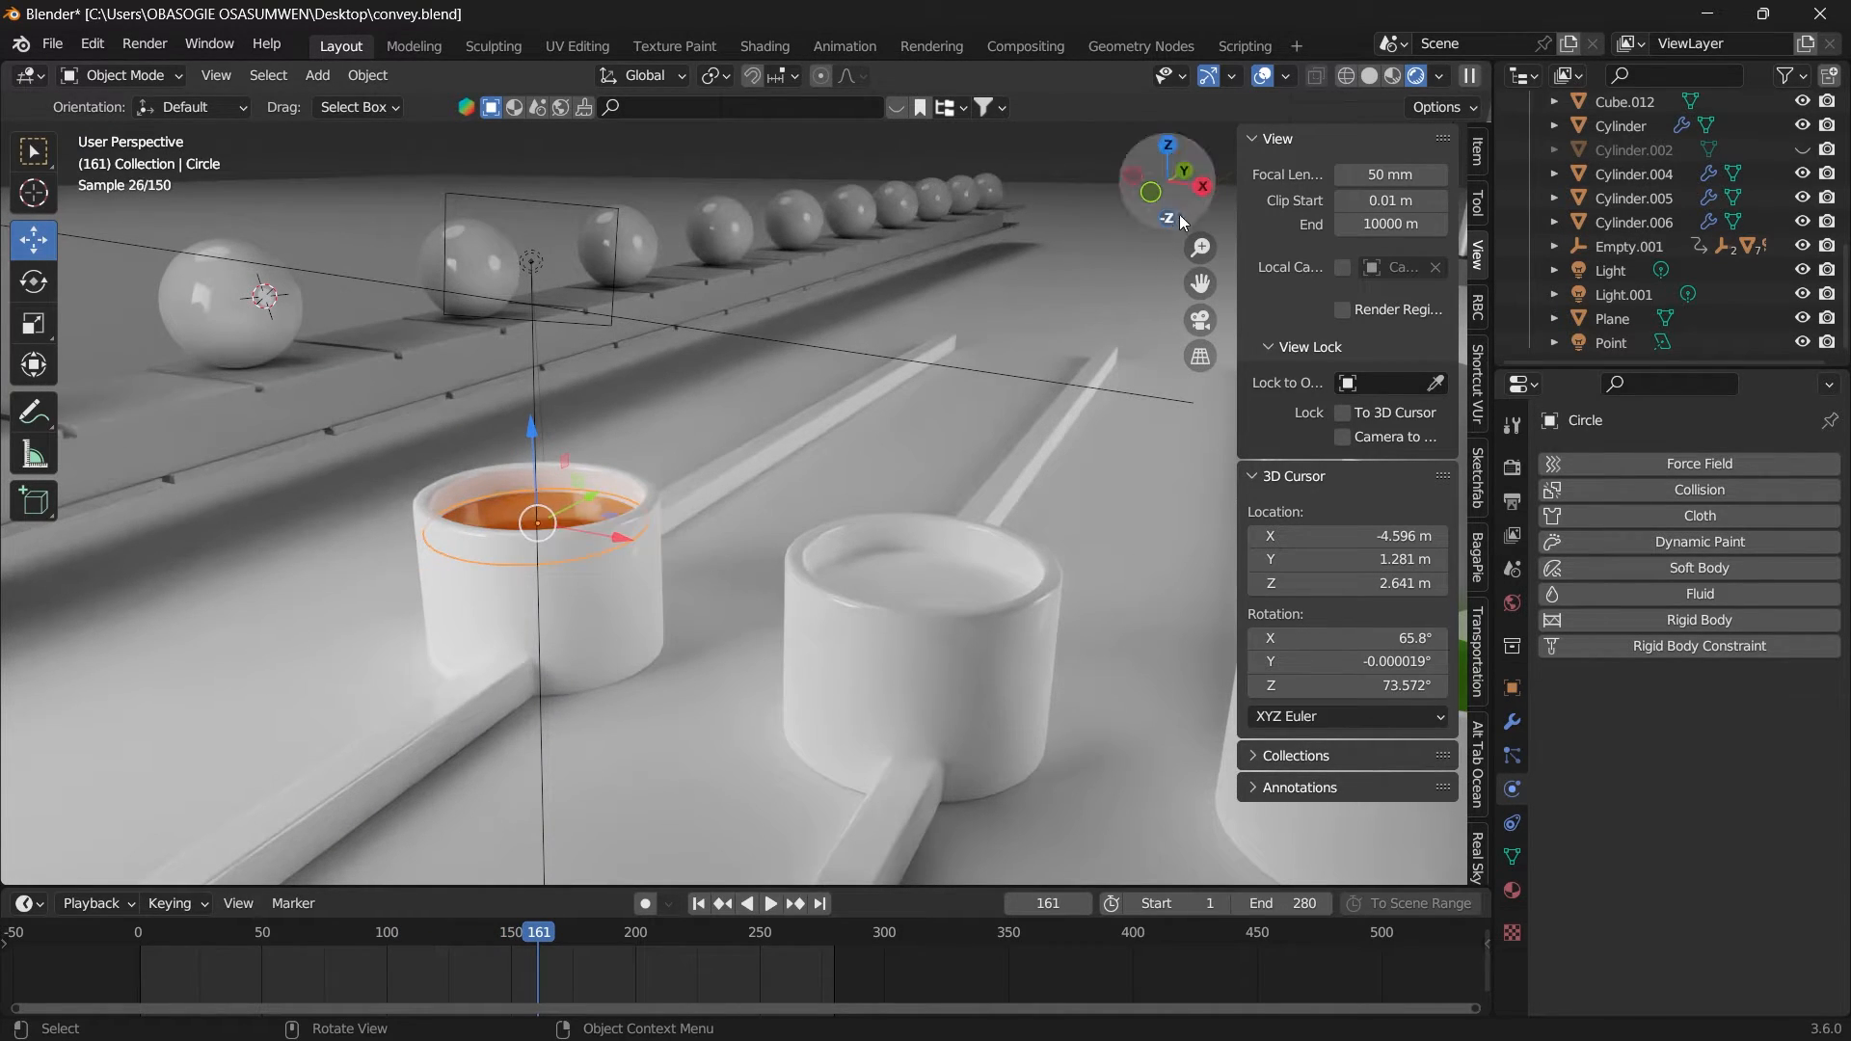
drag(1178, 214, 1377, 287)
scroll(715, 476, up, 2)
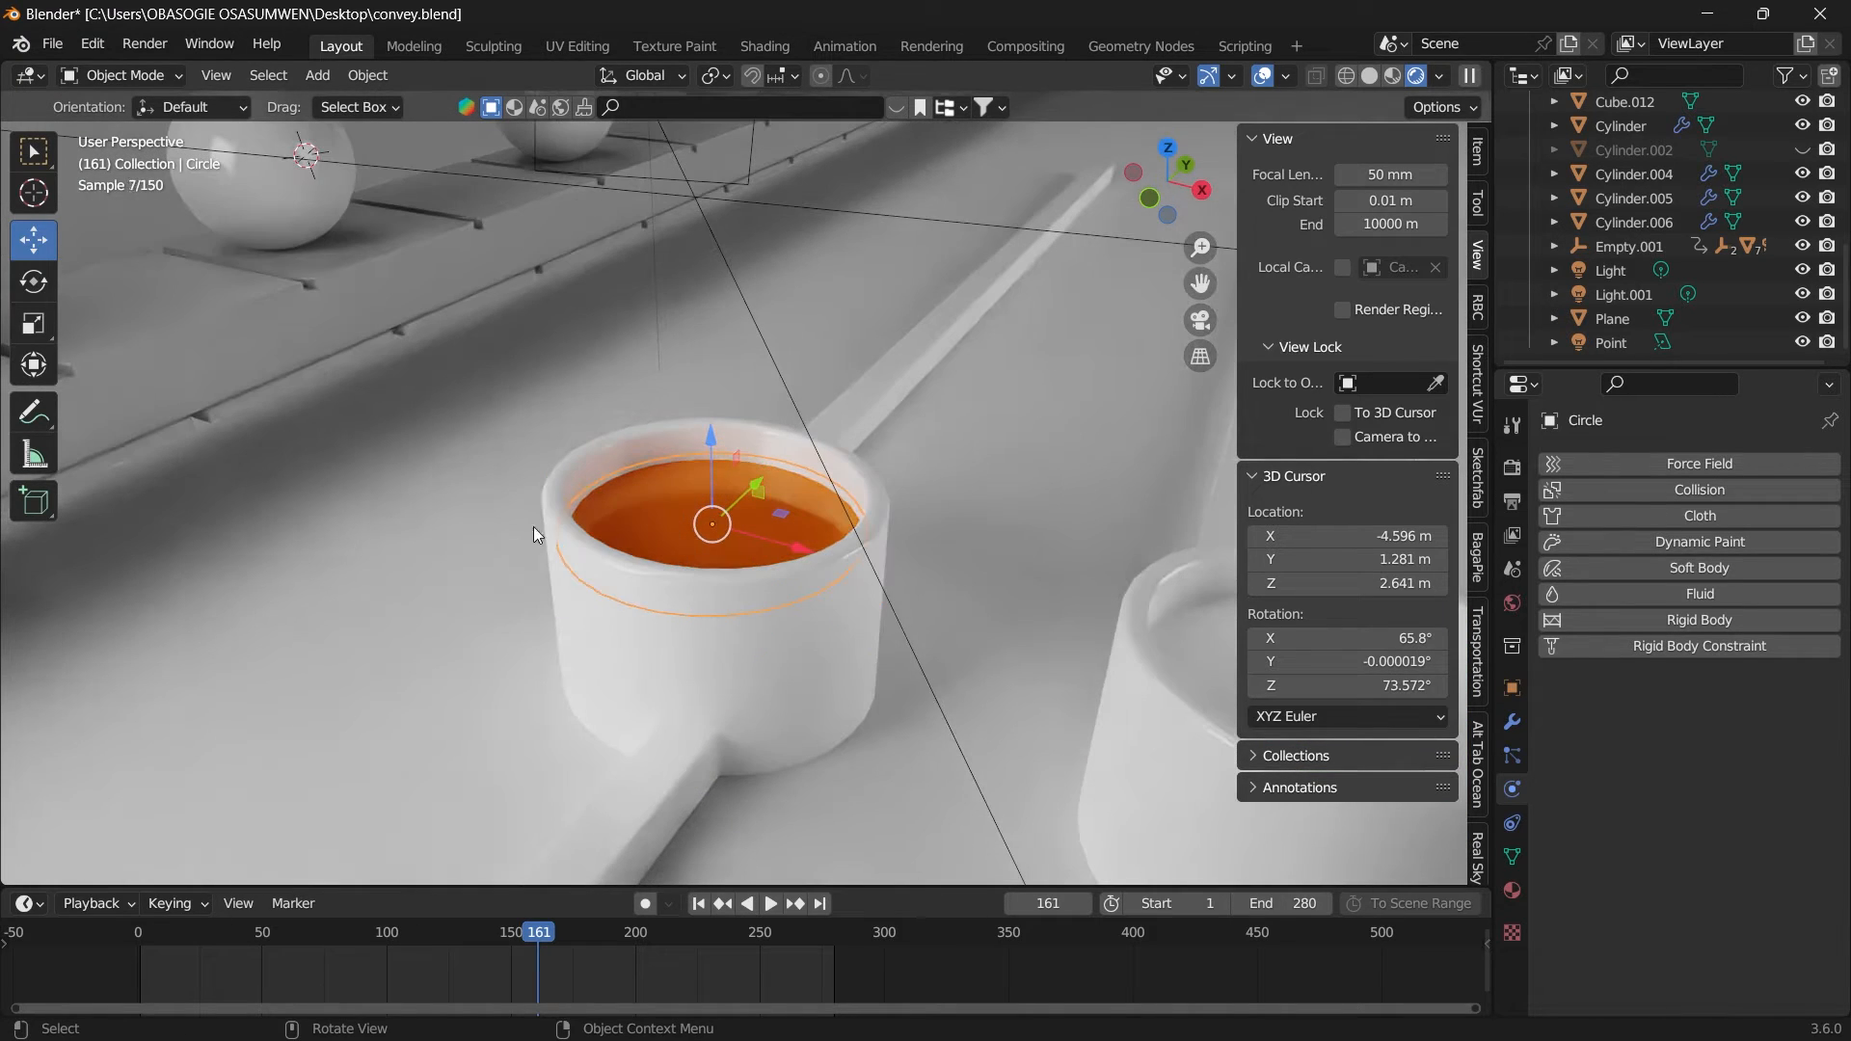
drag(708, 431, 703, 281)
key(ctrl+z)
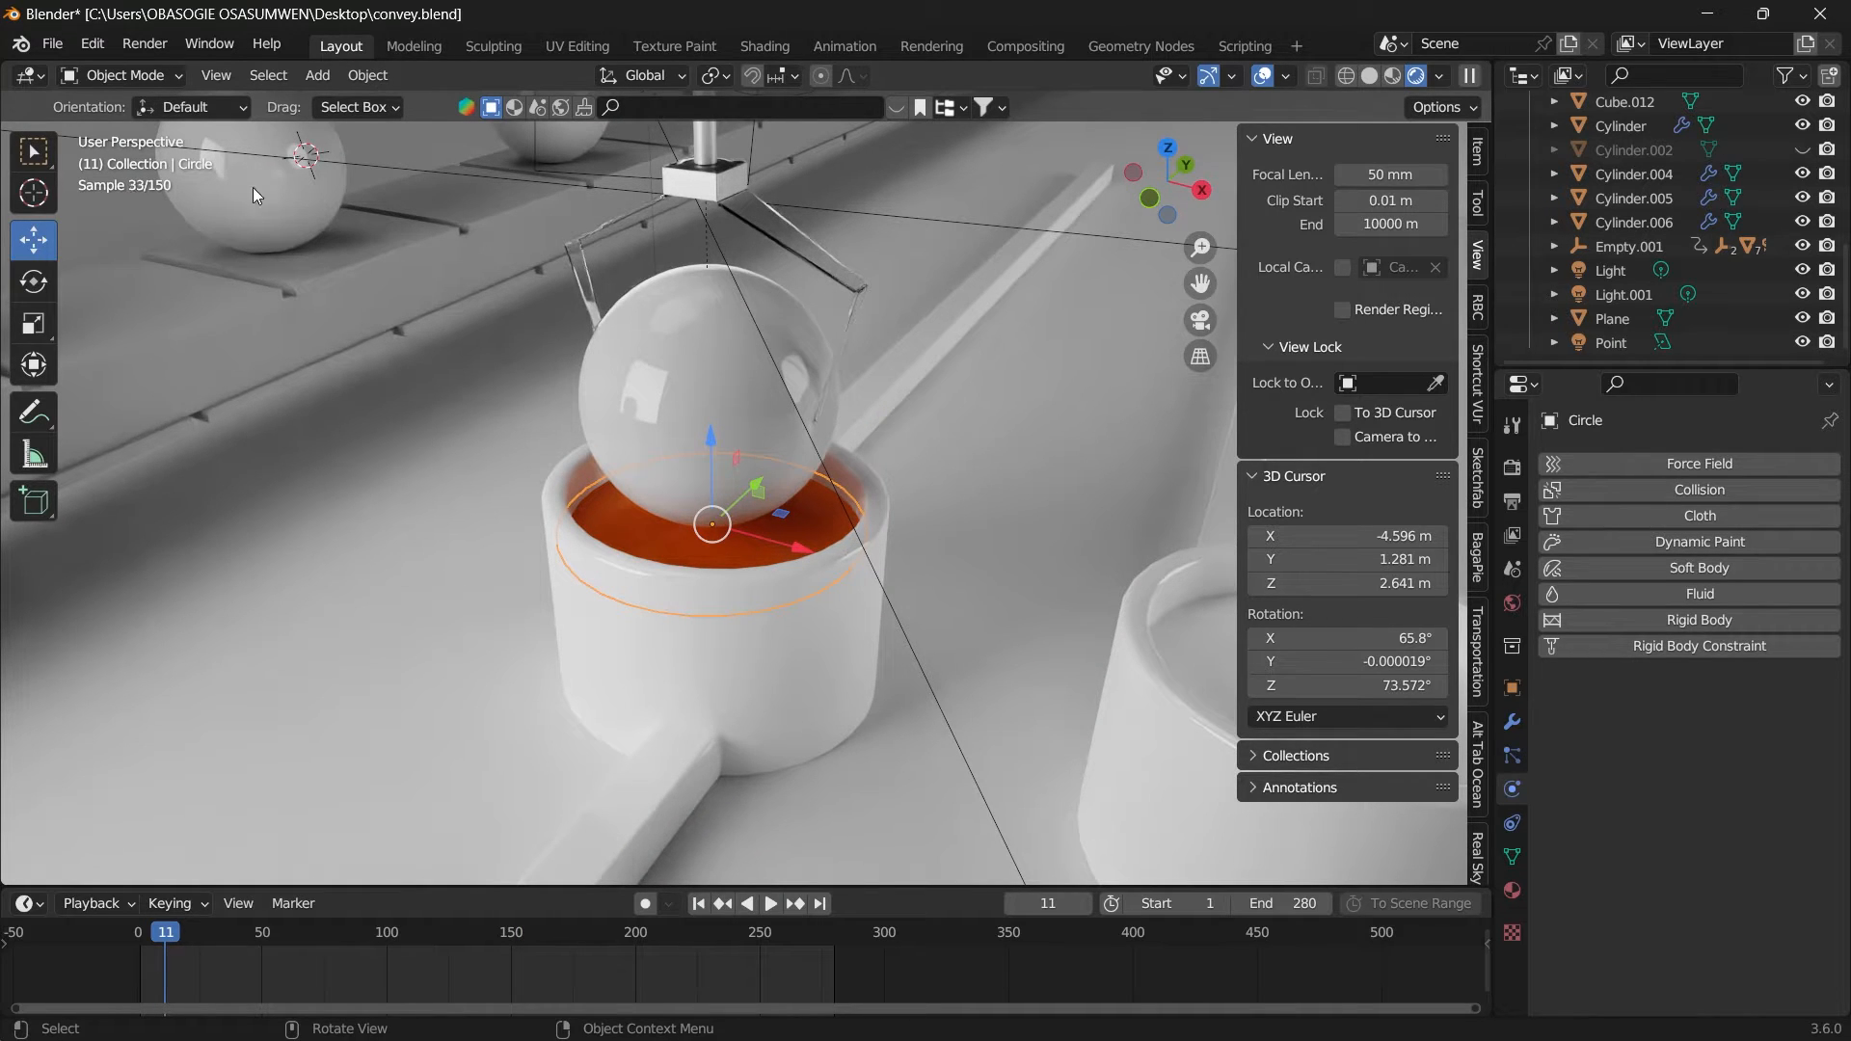
Step: Examine the orange paint circle's mesh topology in Edit Mode
click(135, 77)
click(106, 129)
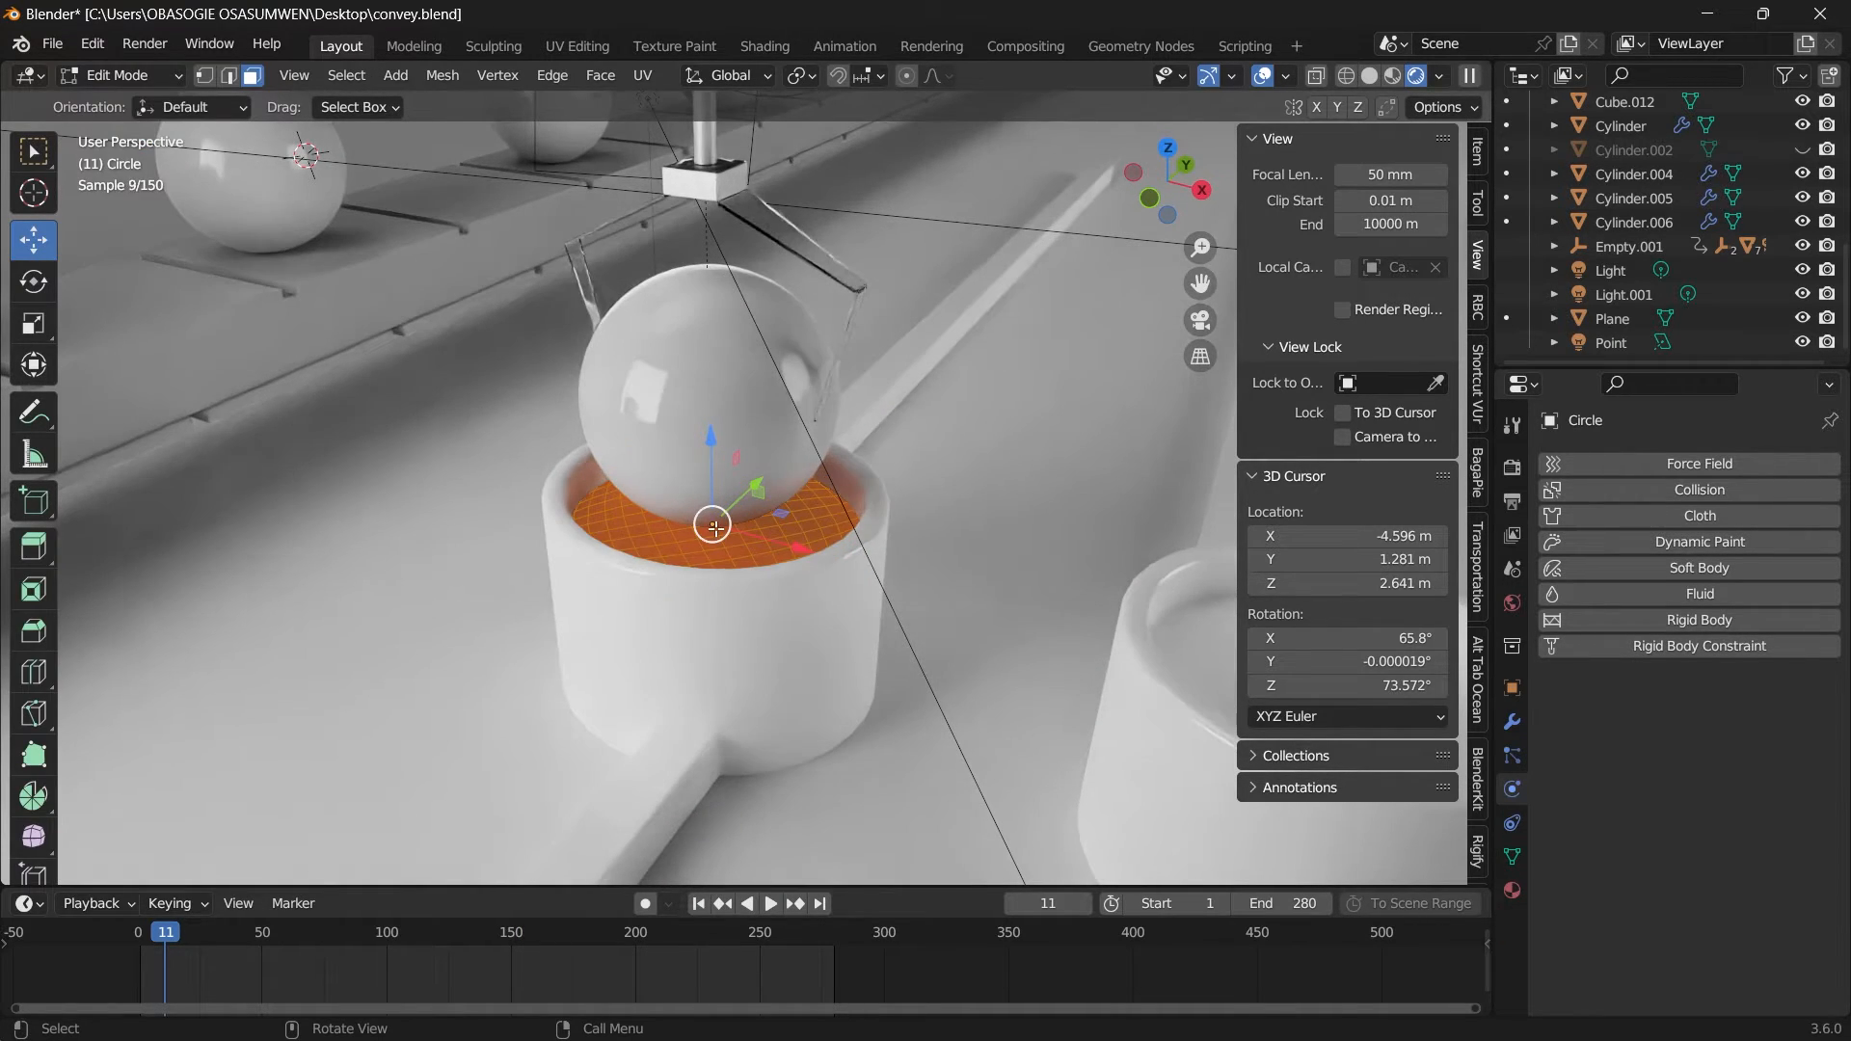
scroll(714, 527, up, 5)
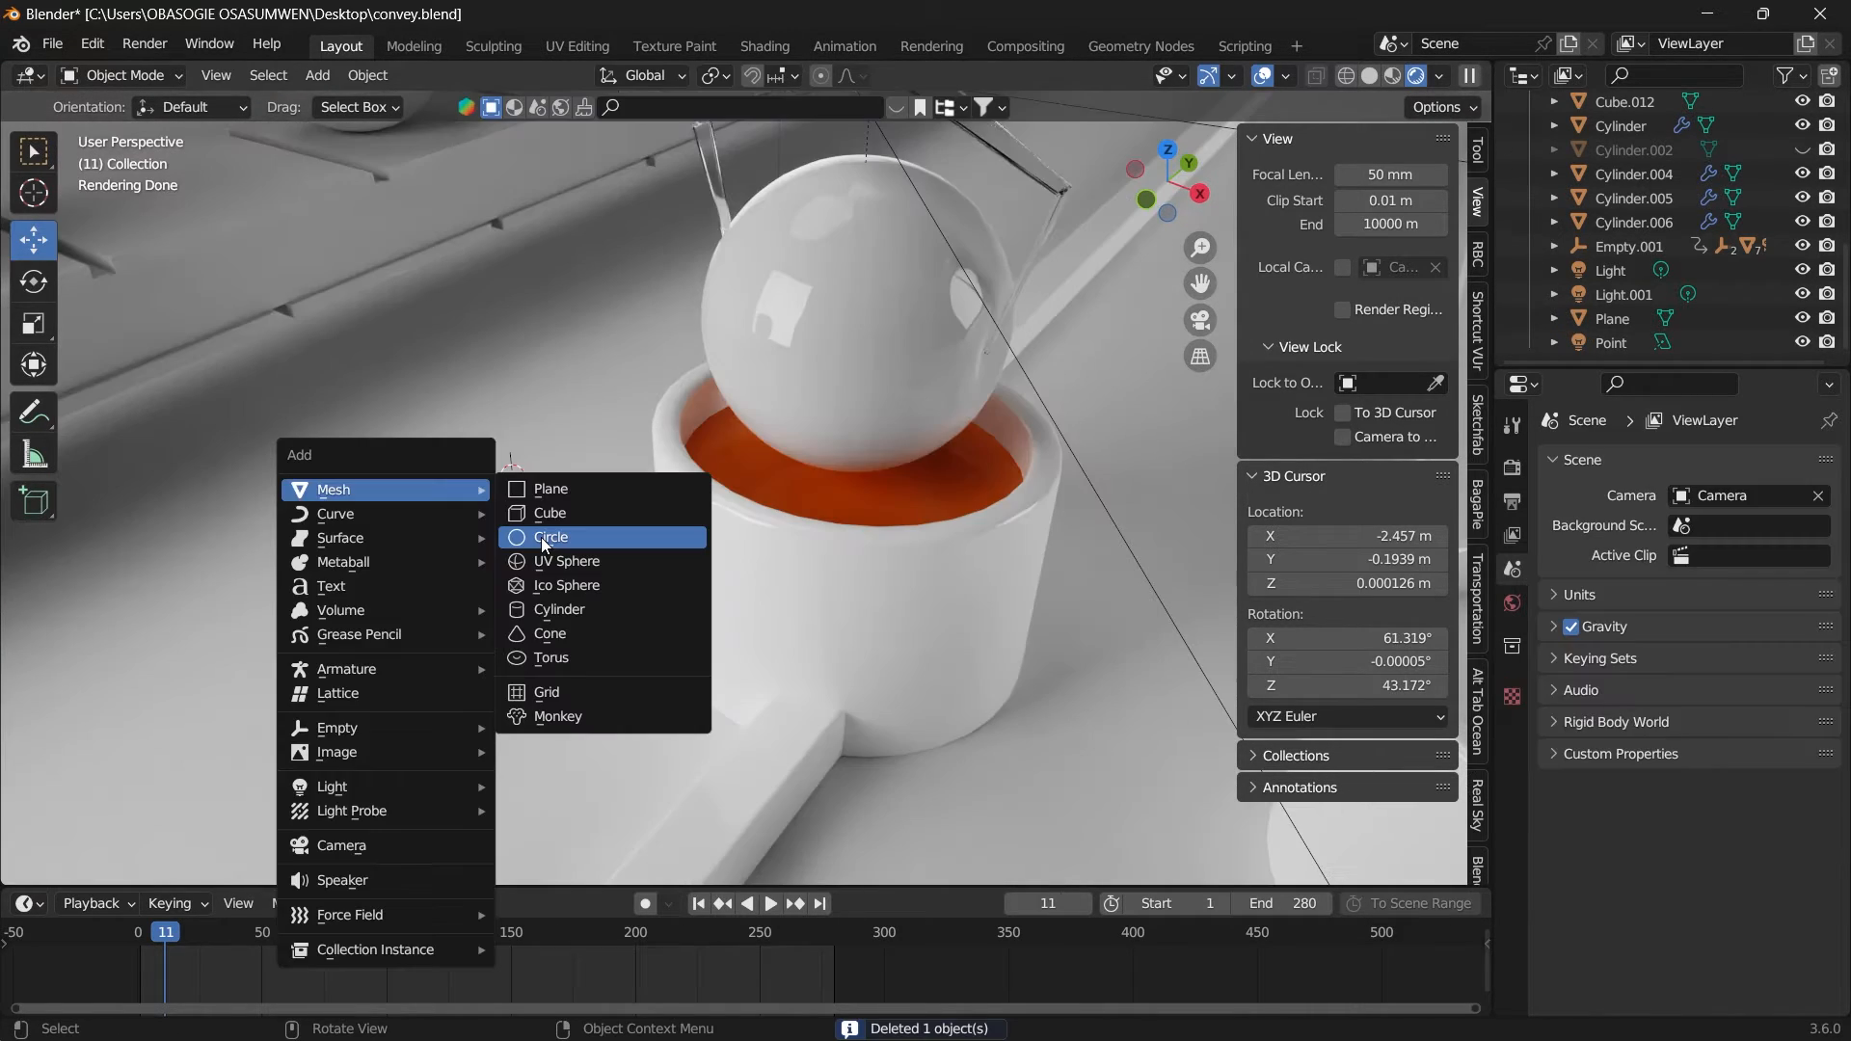
Step: Add a 32-vertex, 1 m radius circle beside the orange container and switch it to vertex editing
click(541, 536)
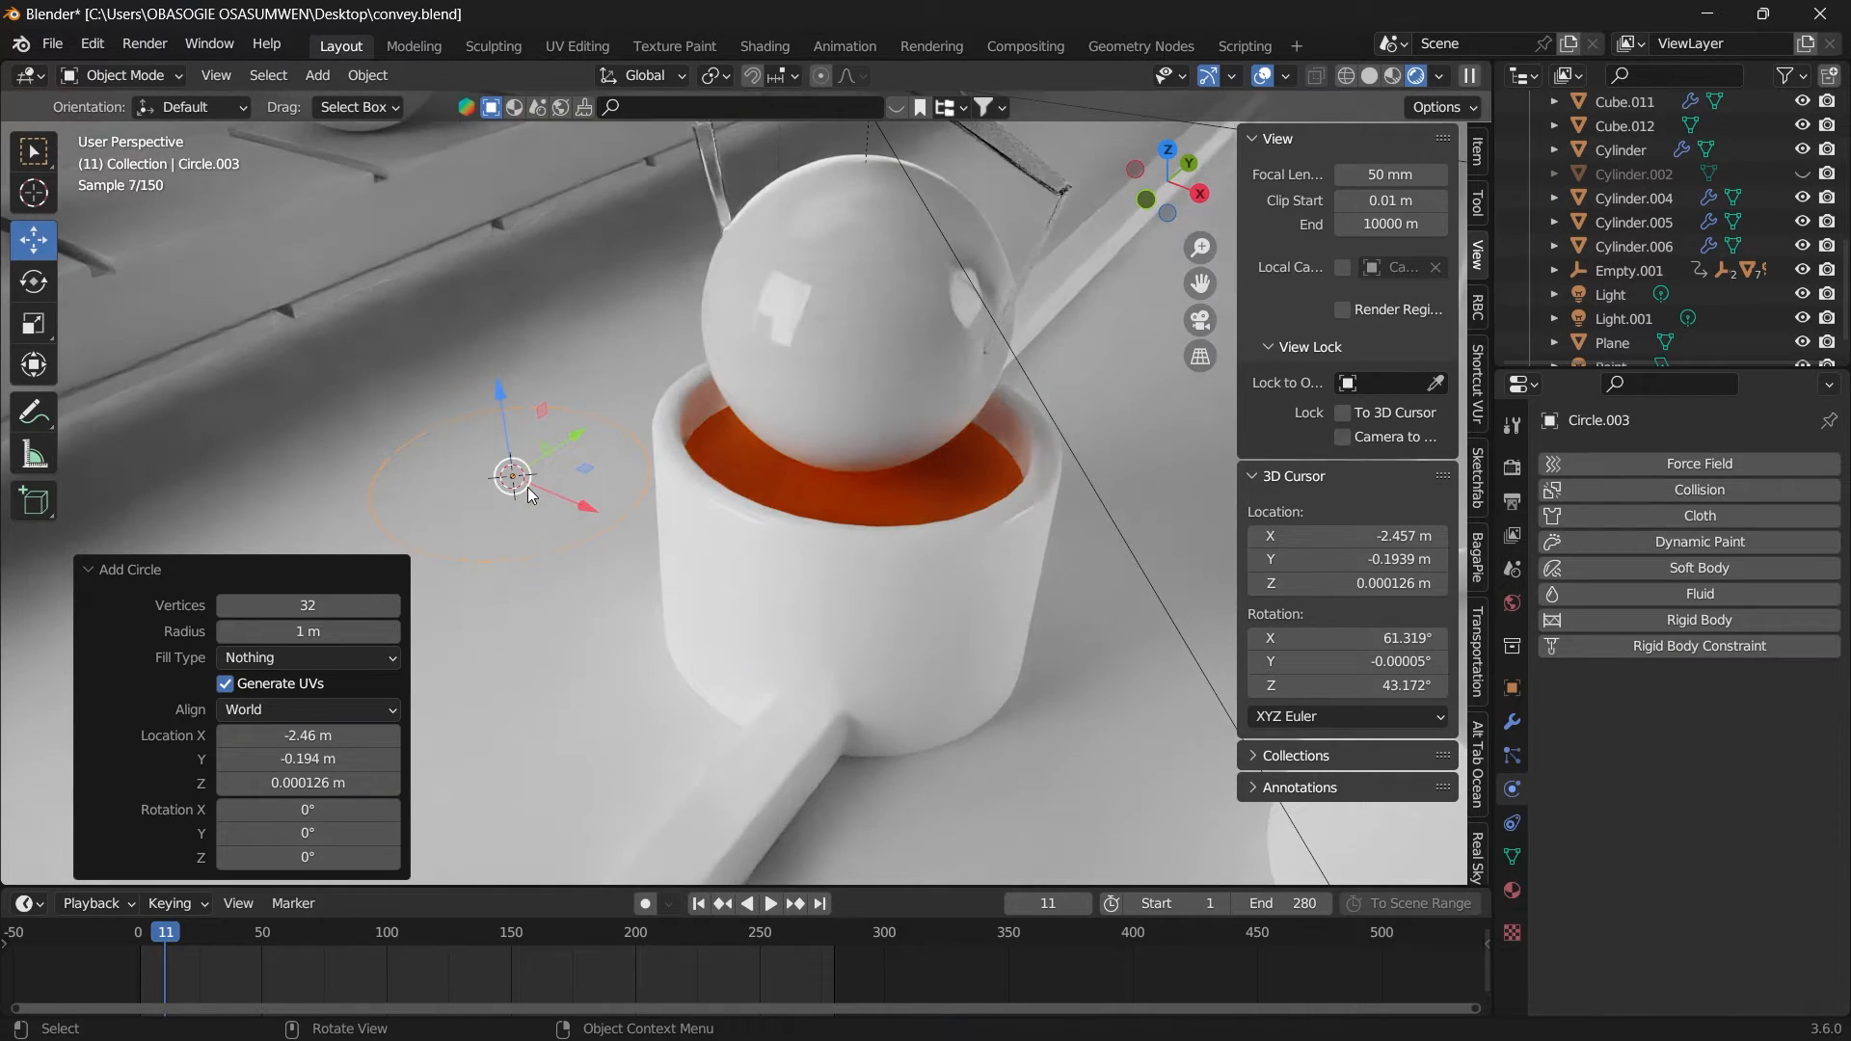
scroll(415, 430, up, 2)
click(122, 75)
click(121, 99)
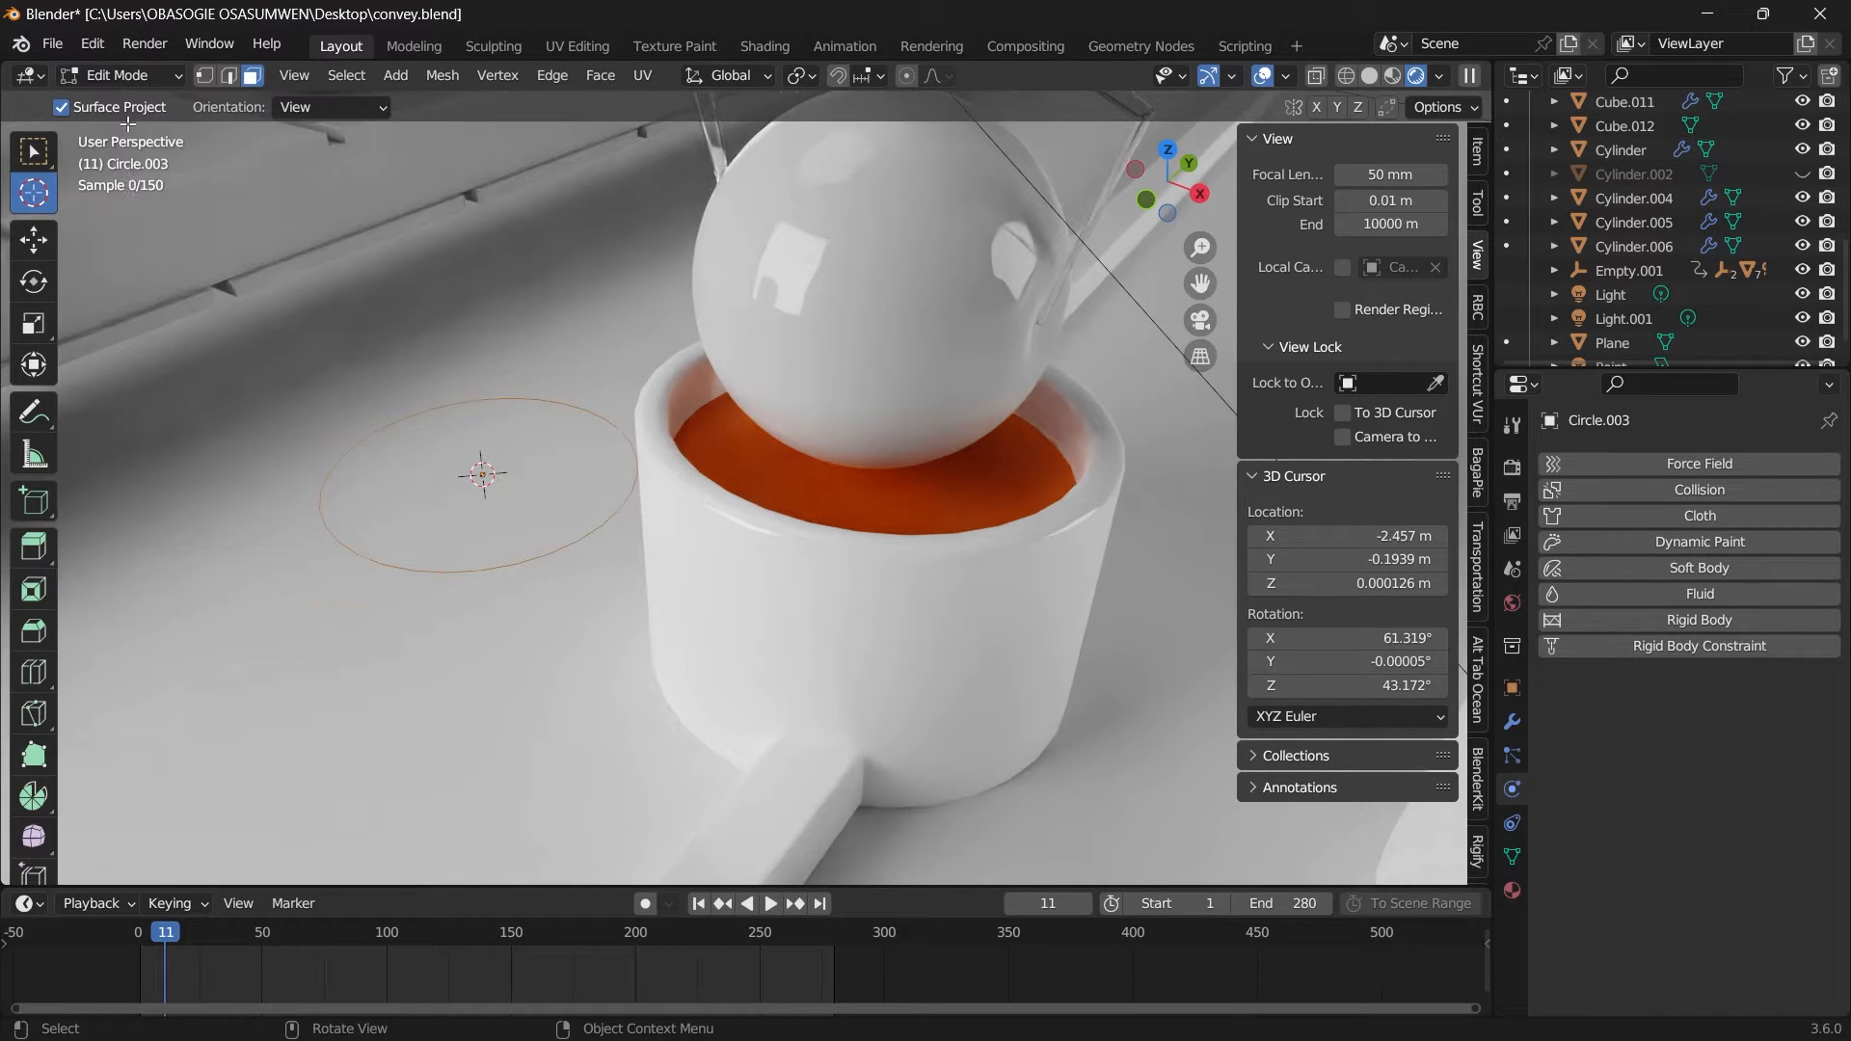
click(204, 76)
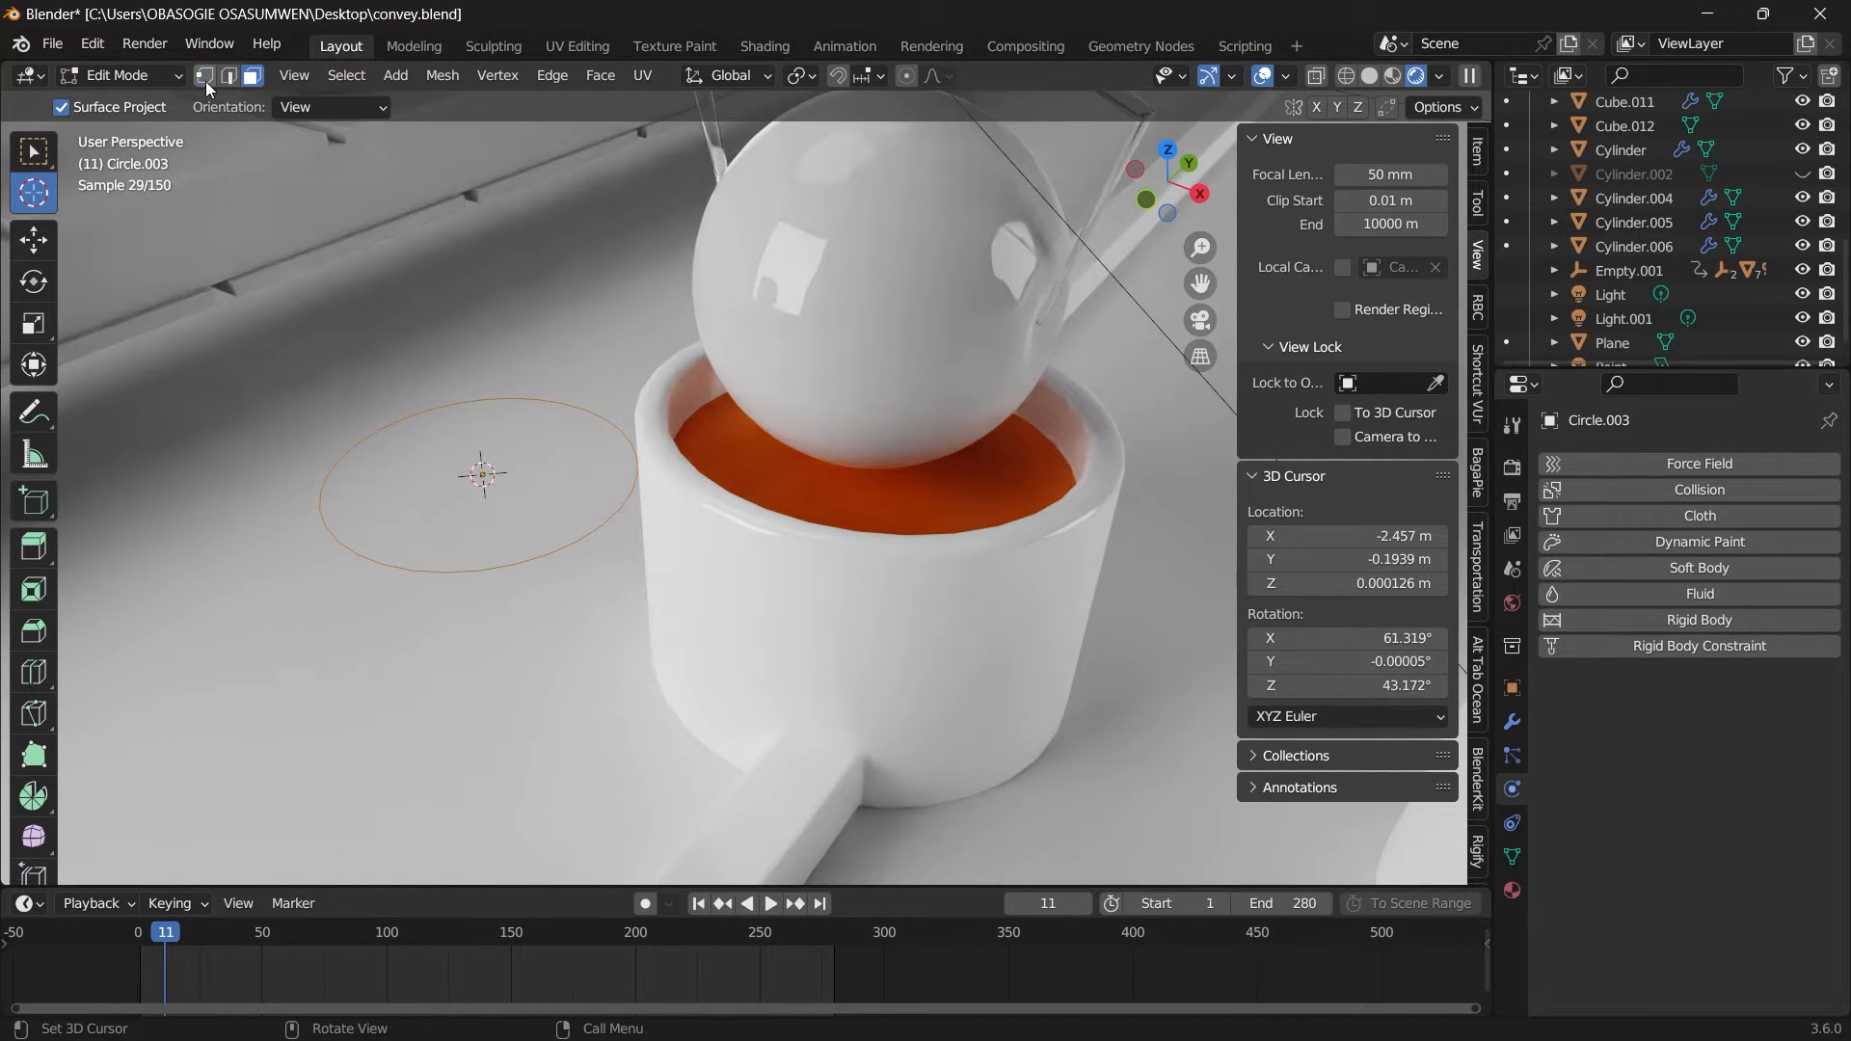
Step: Select all vertices of the new circle and fill it with Grid Fill at a span of 8
drag(482, 474, 668, 533)
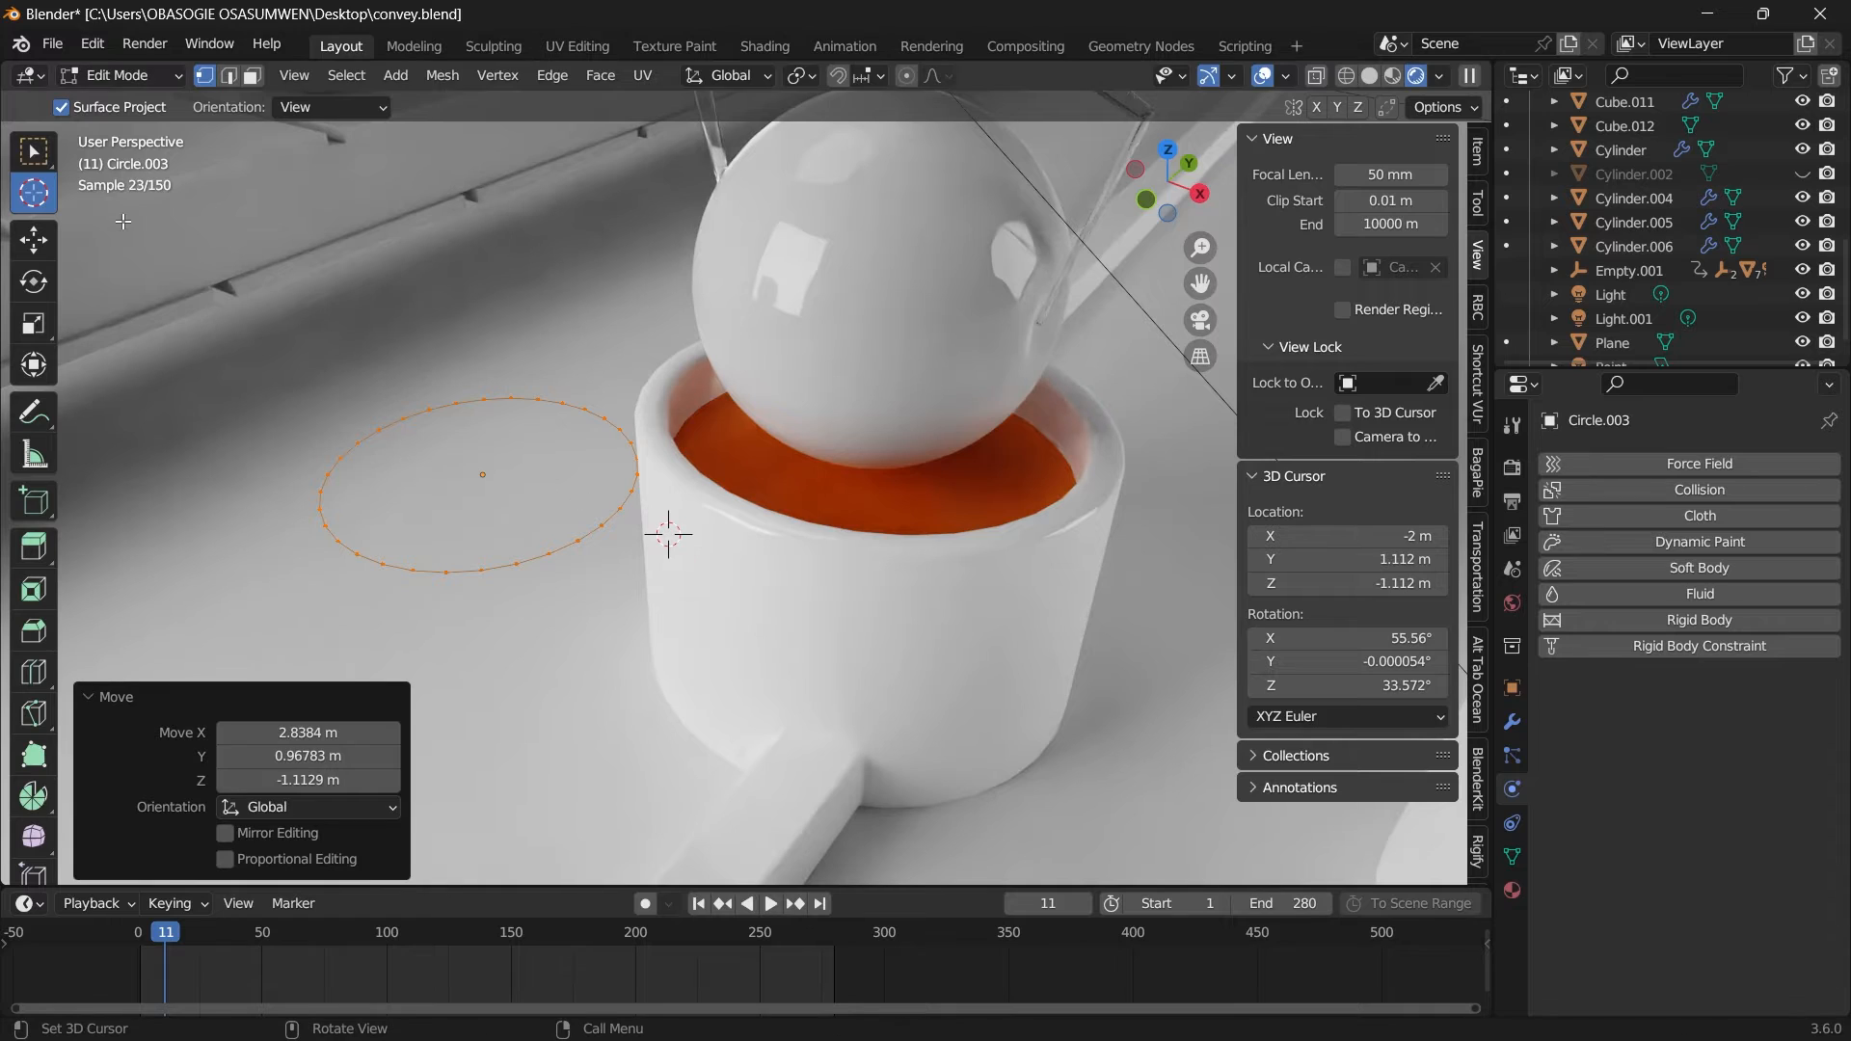
key(w)
drag(272, 349, 691, 596)
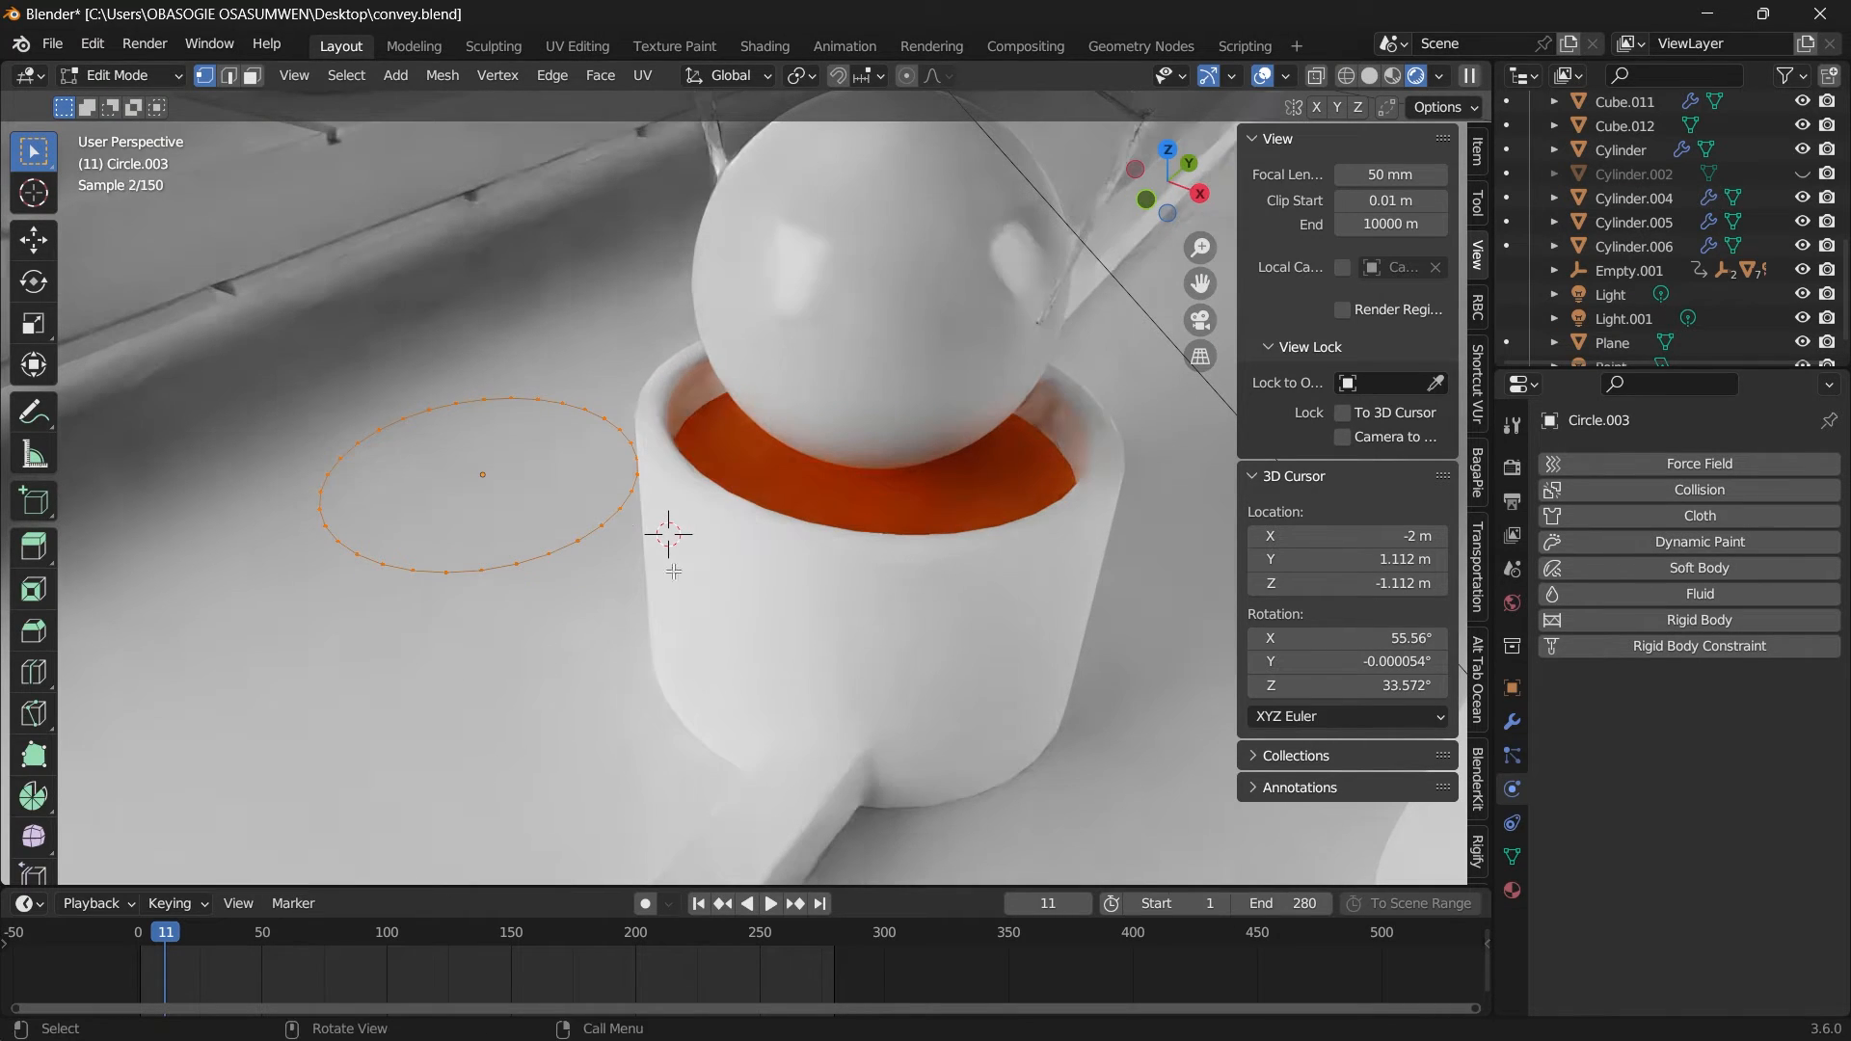
click(602, 75)
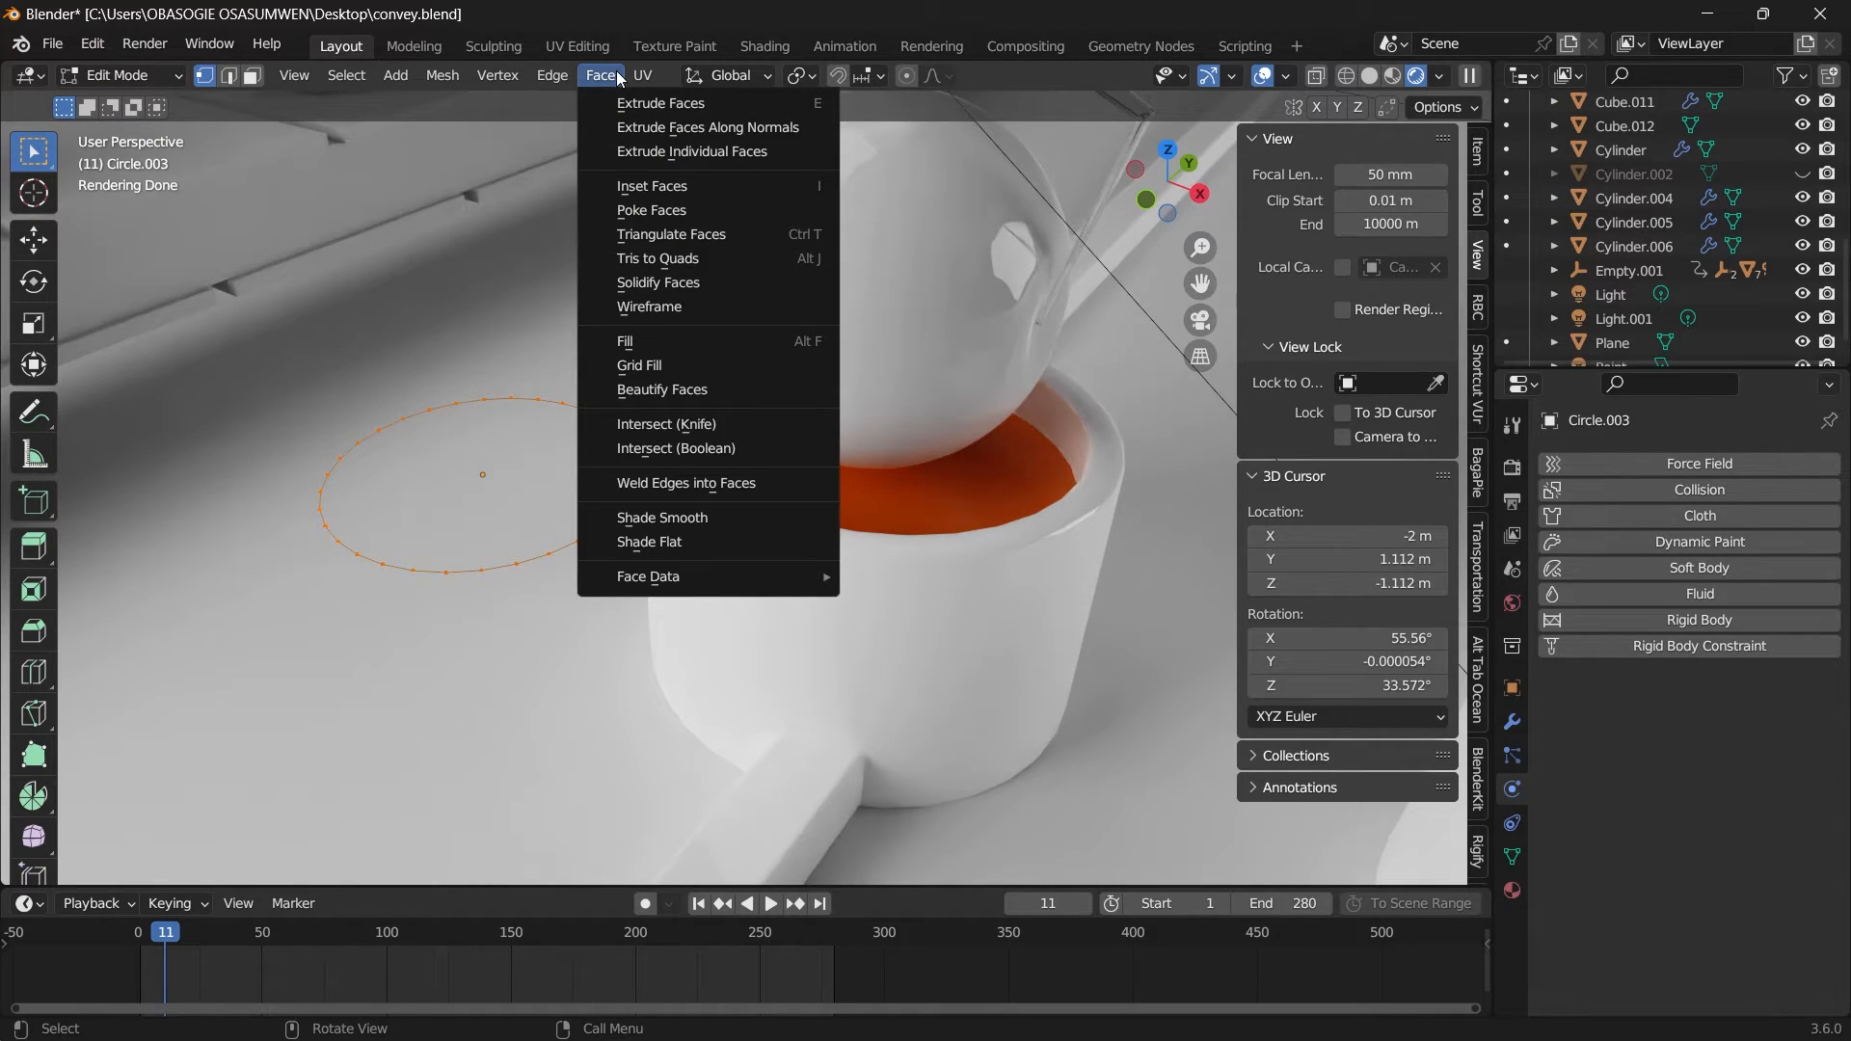
click(649, 367)
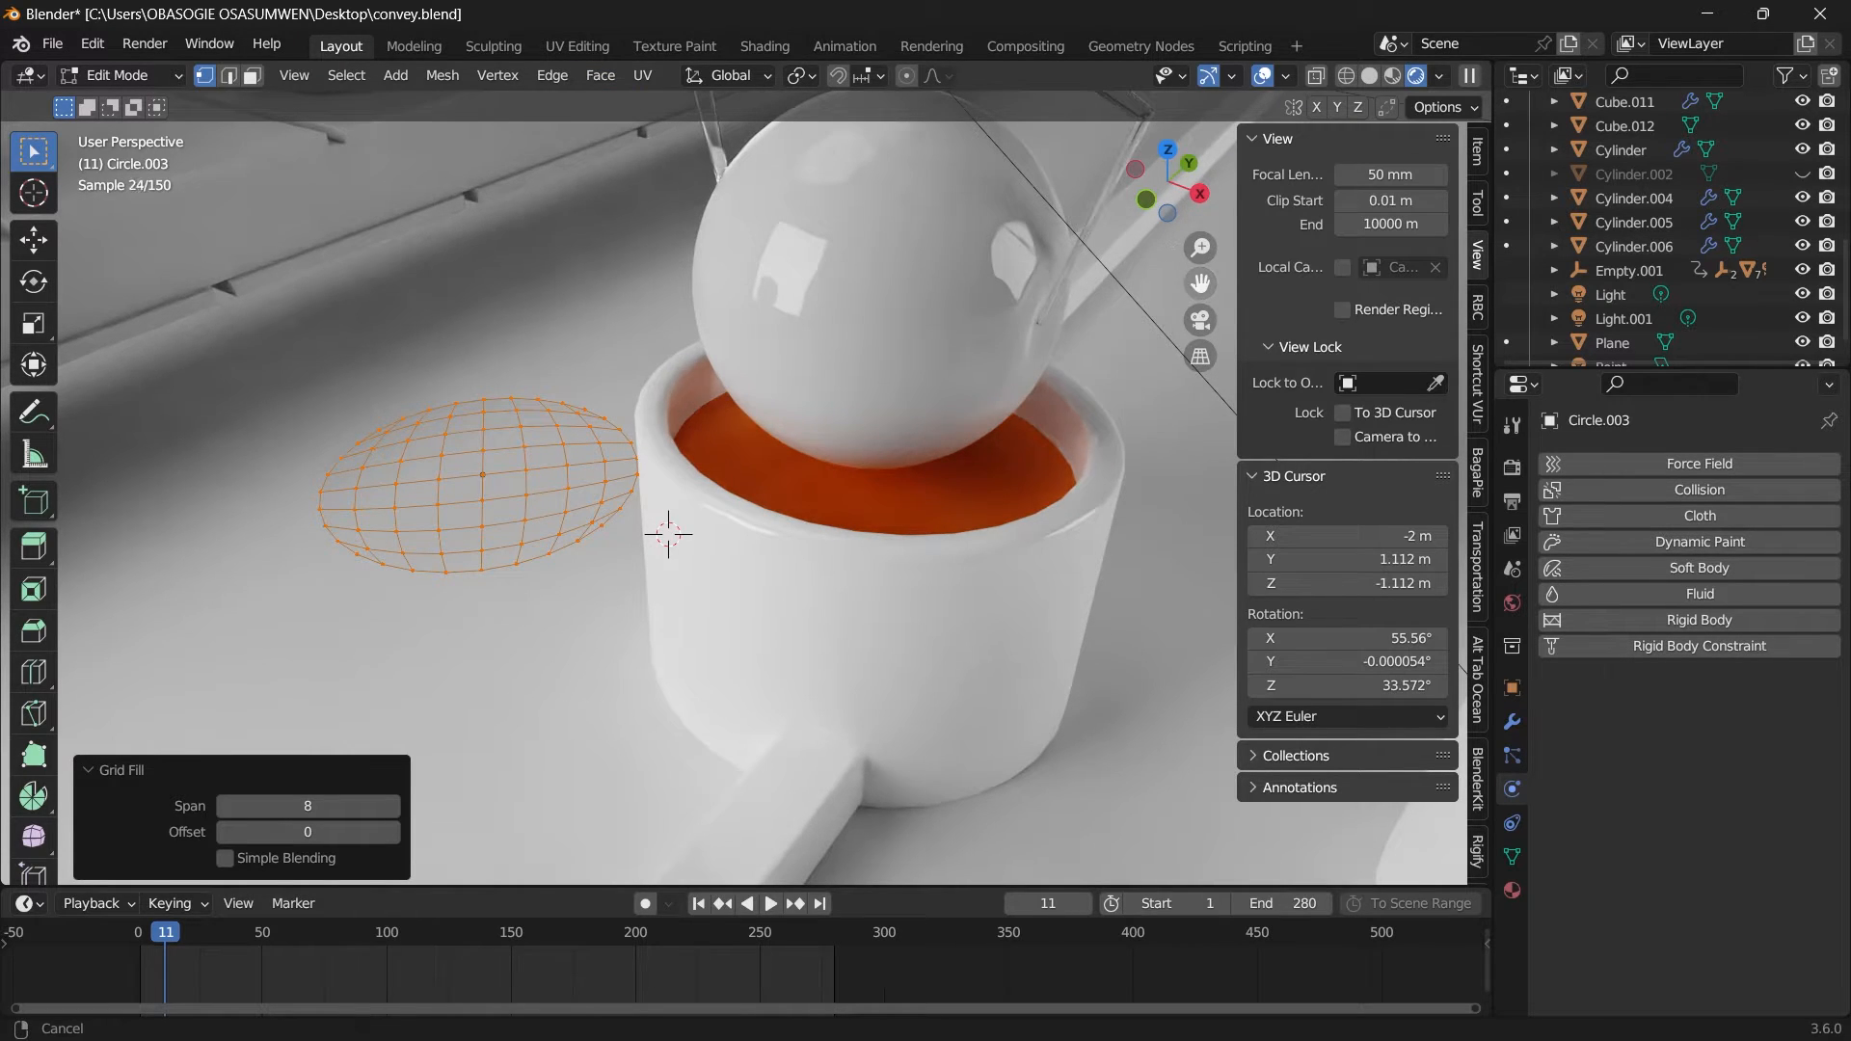
key(KP_Decimal)
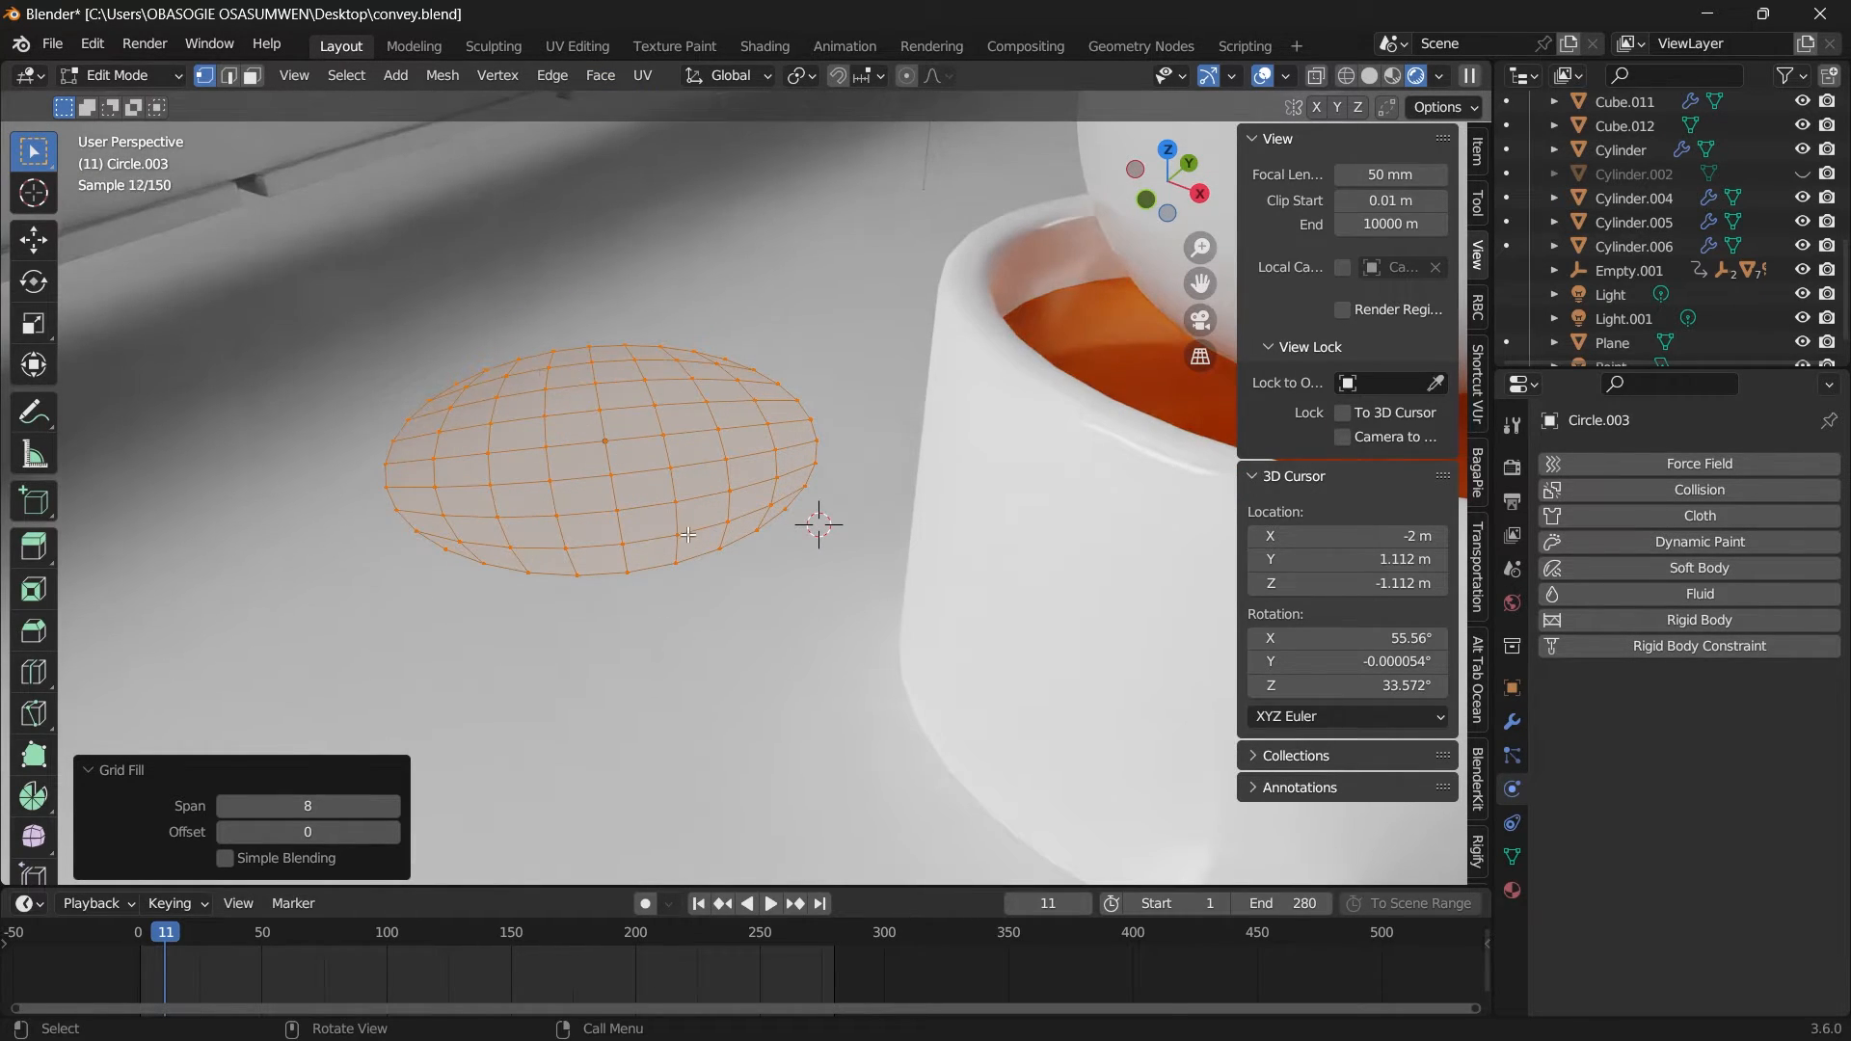
scroll(782, 434, down, 3)
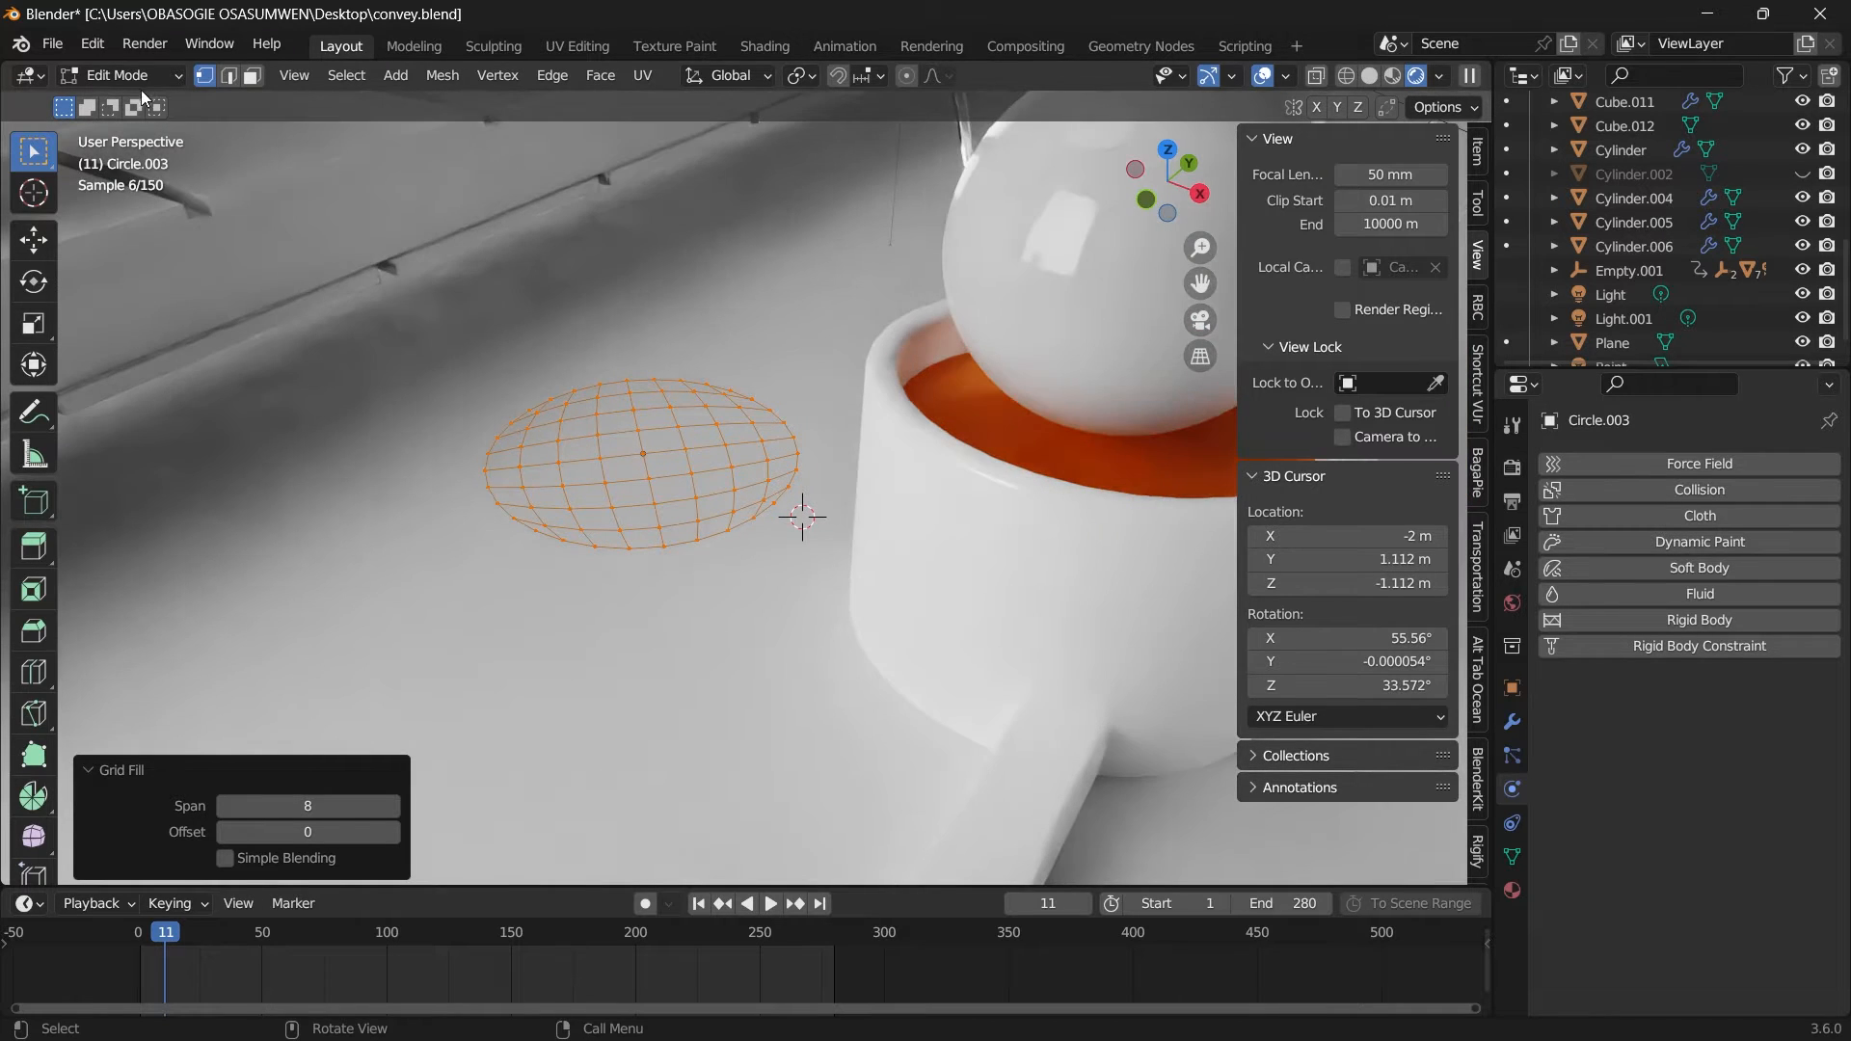
Step: Try the filled circle over the orange container in Object Mode, and delete it
click(141, 81)
click(145, 104)
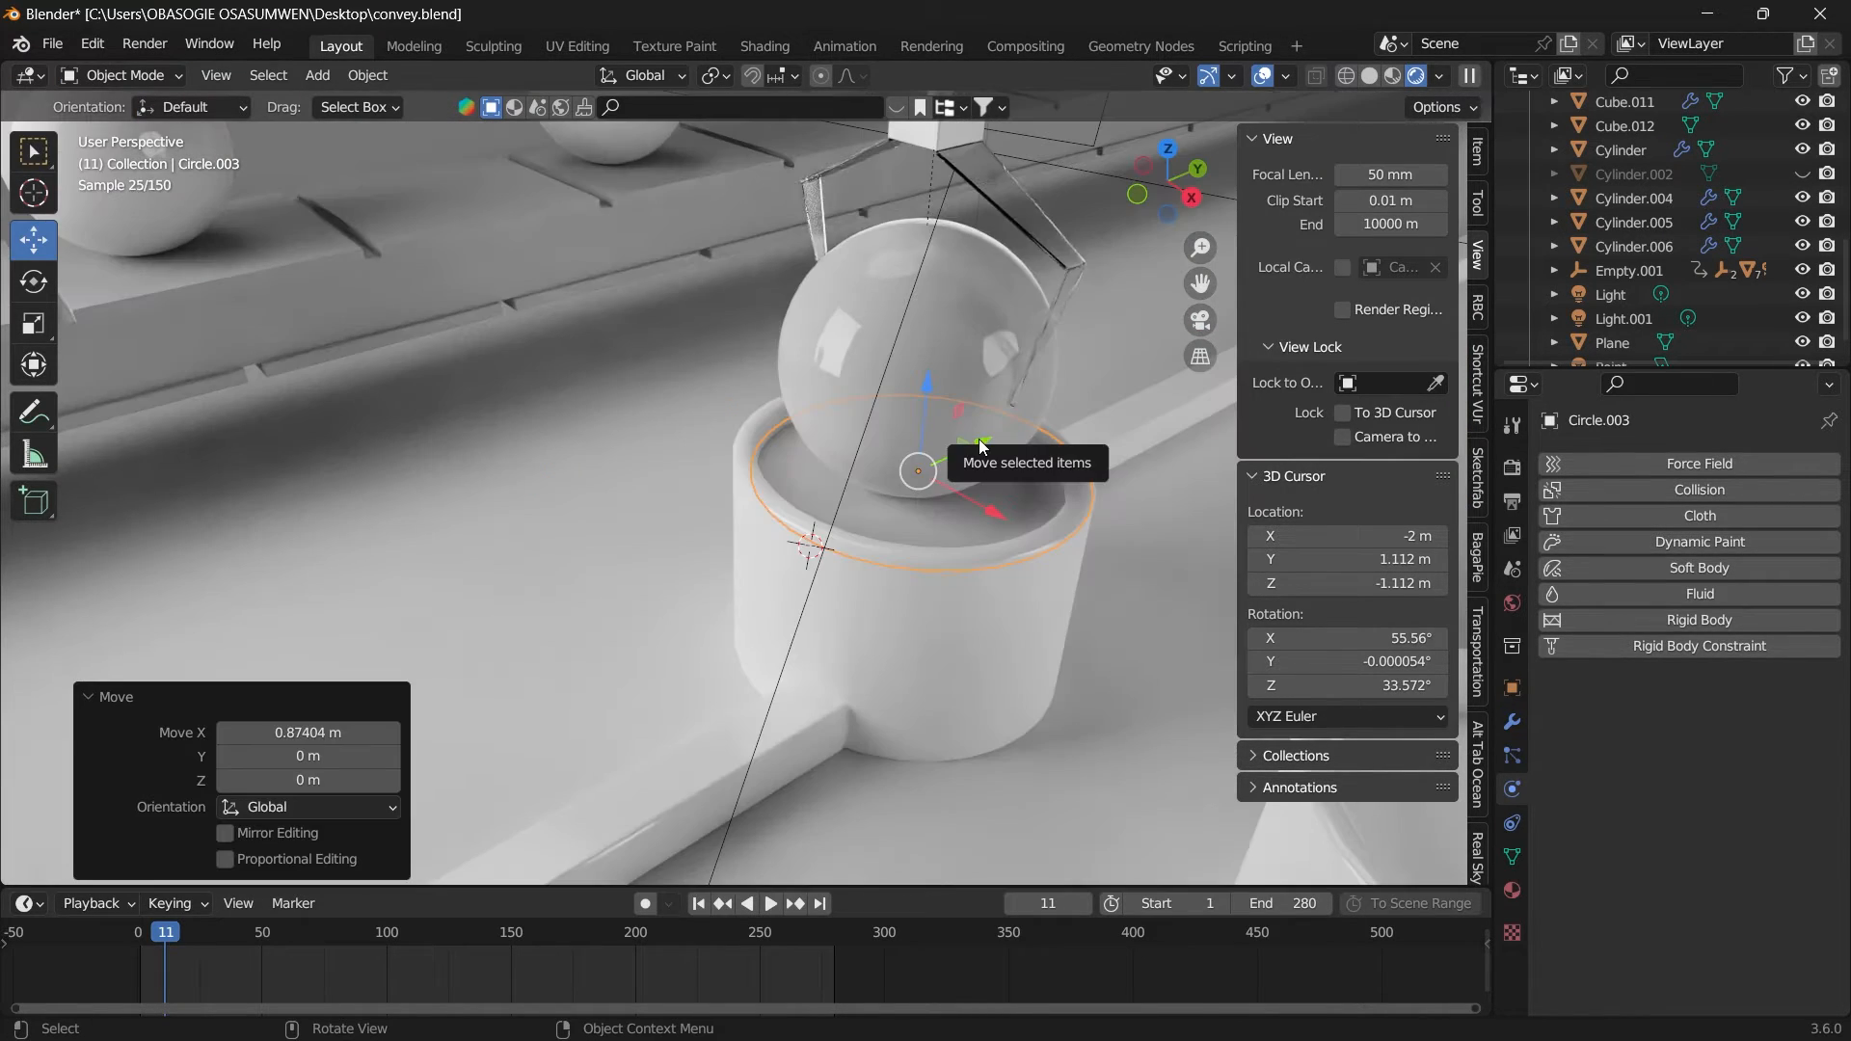
drag(984, 445, 804, 527)
drag(804, 597, 657, 501)
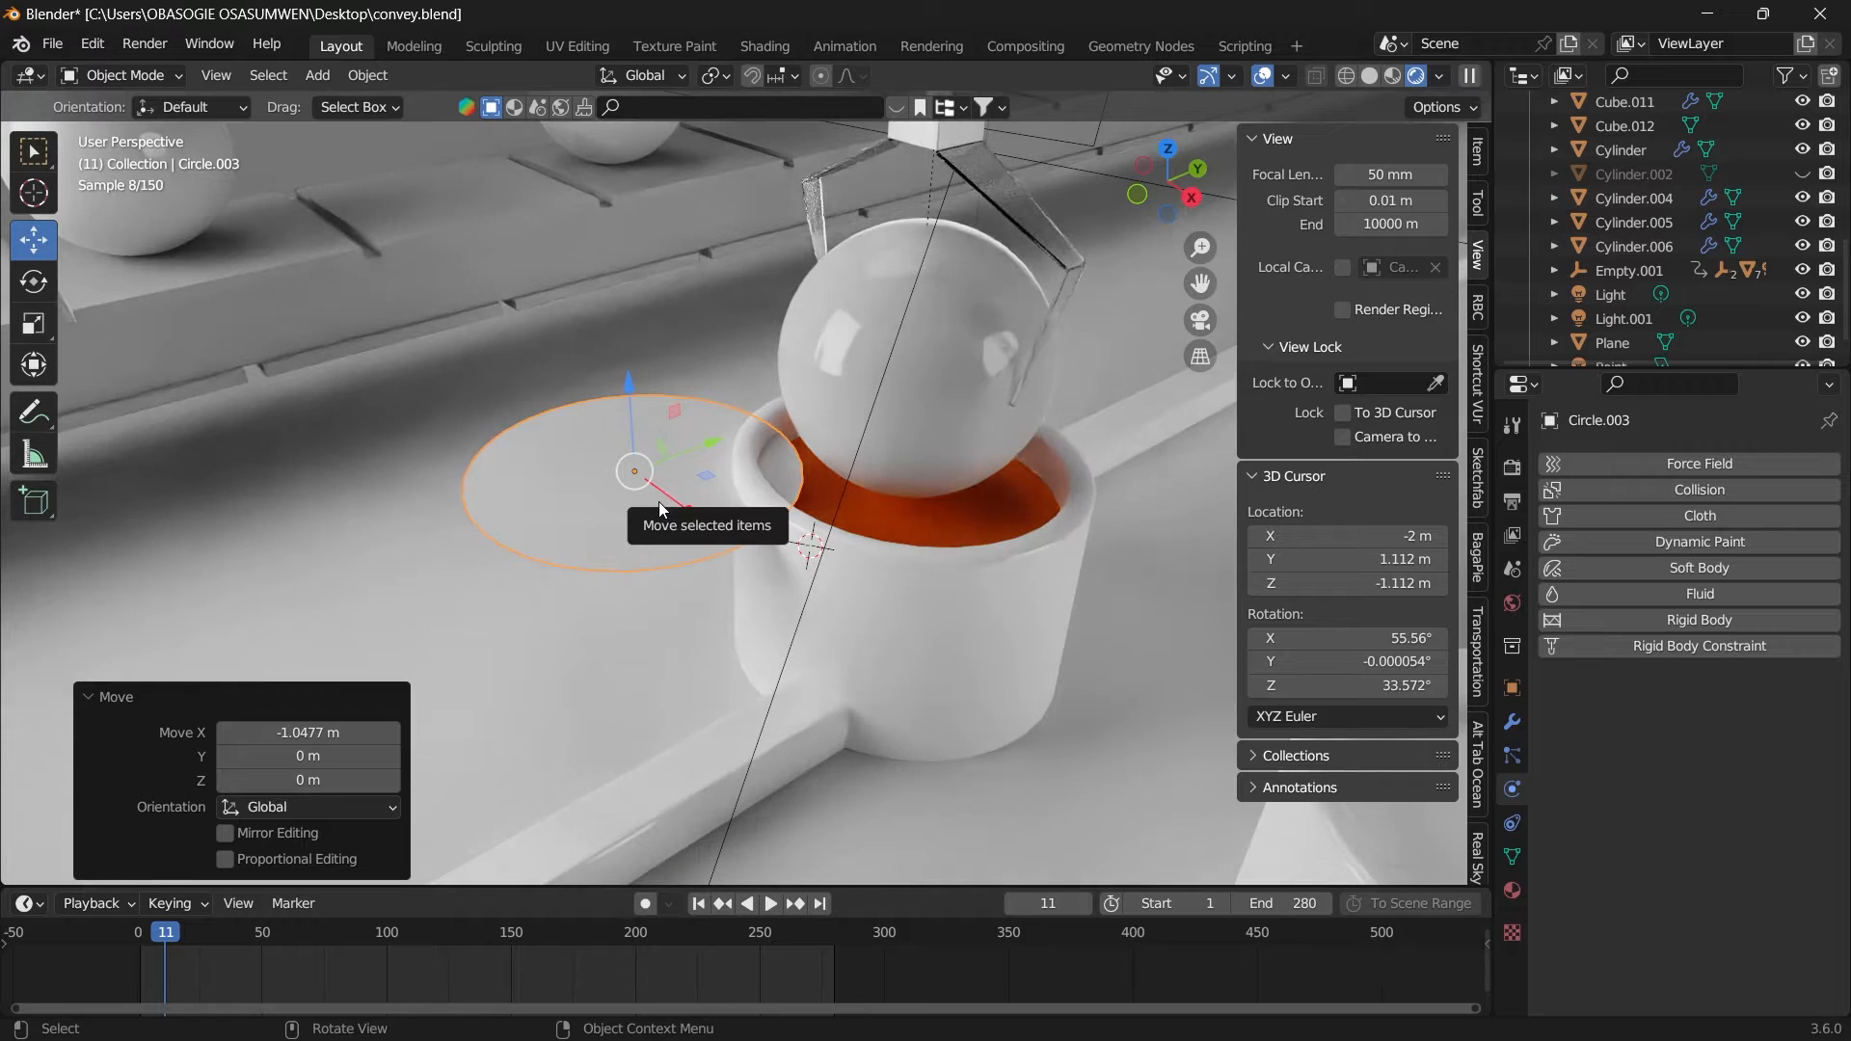
key(x)
click(650, 504)
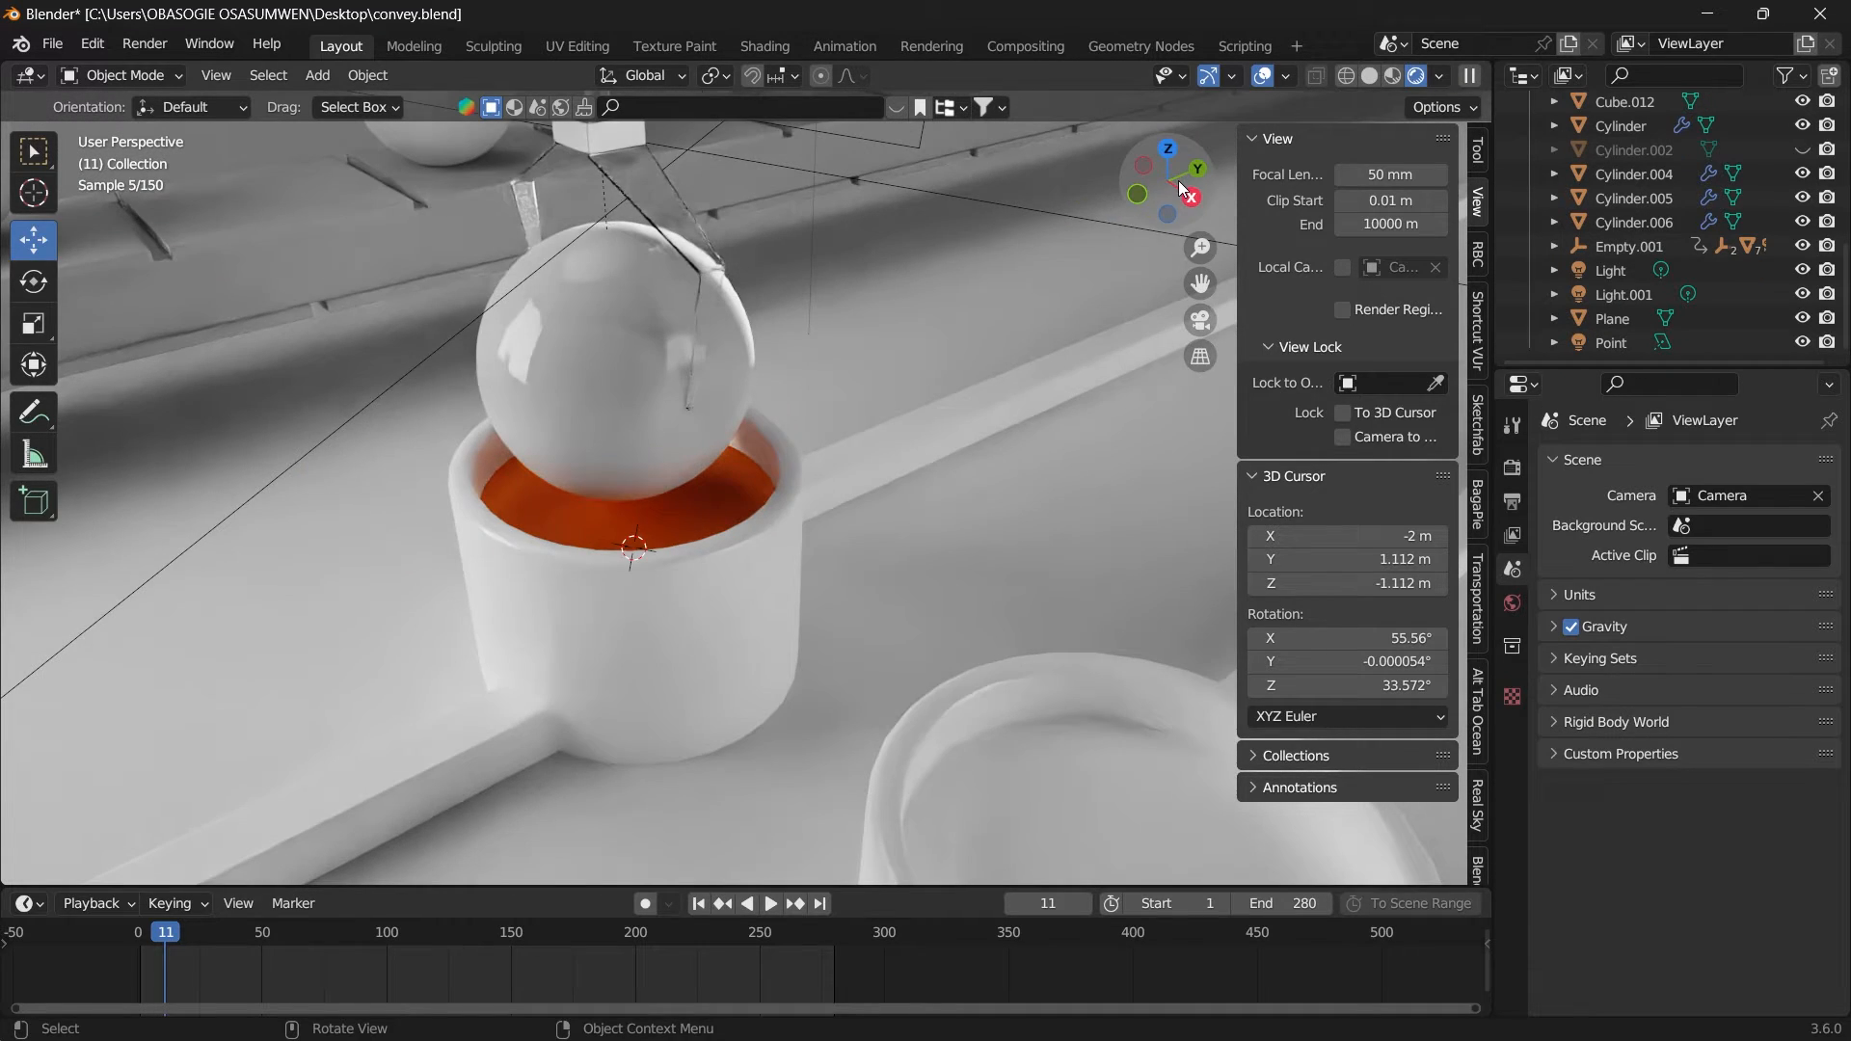
Step: Add a Subdivision Surface modifier to the orange paint circle and set its type to Simple
middle_drag(983, 461, 1007, 413)
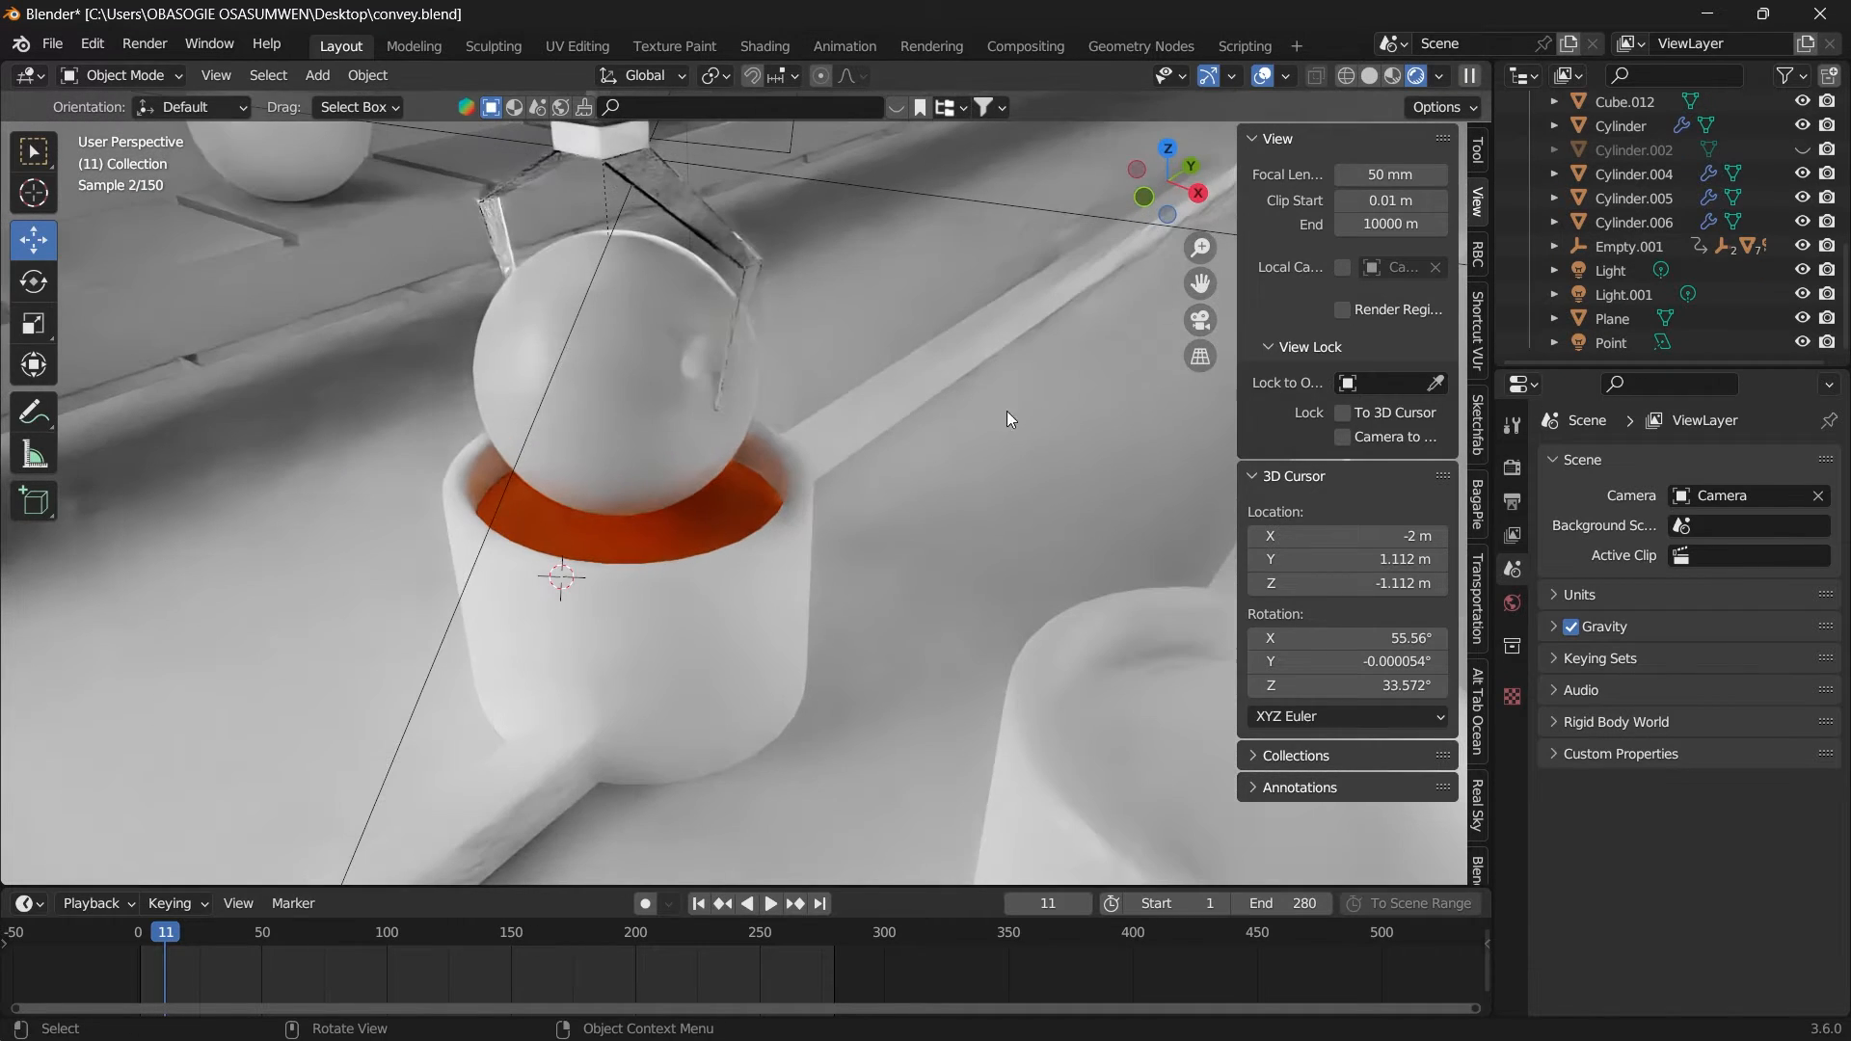
click(640, 529)
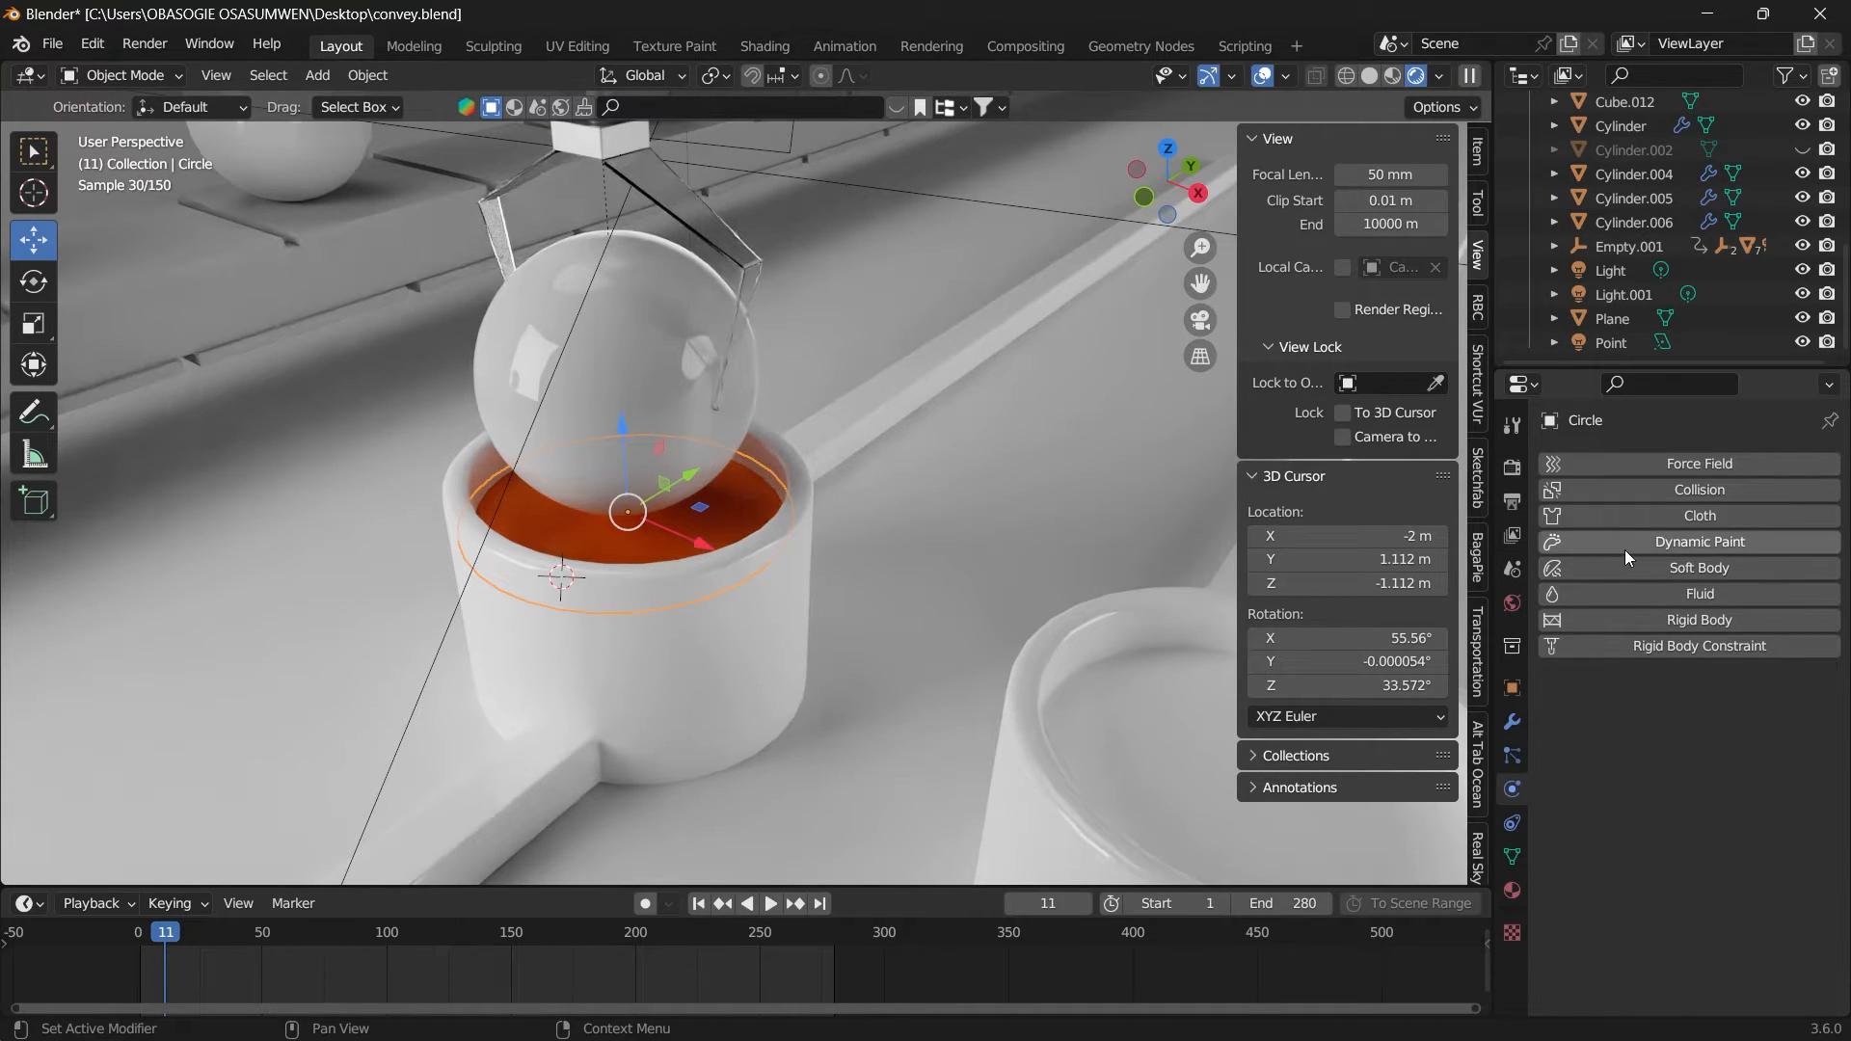
click(1511, 723)
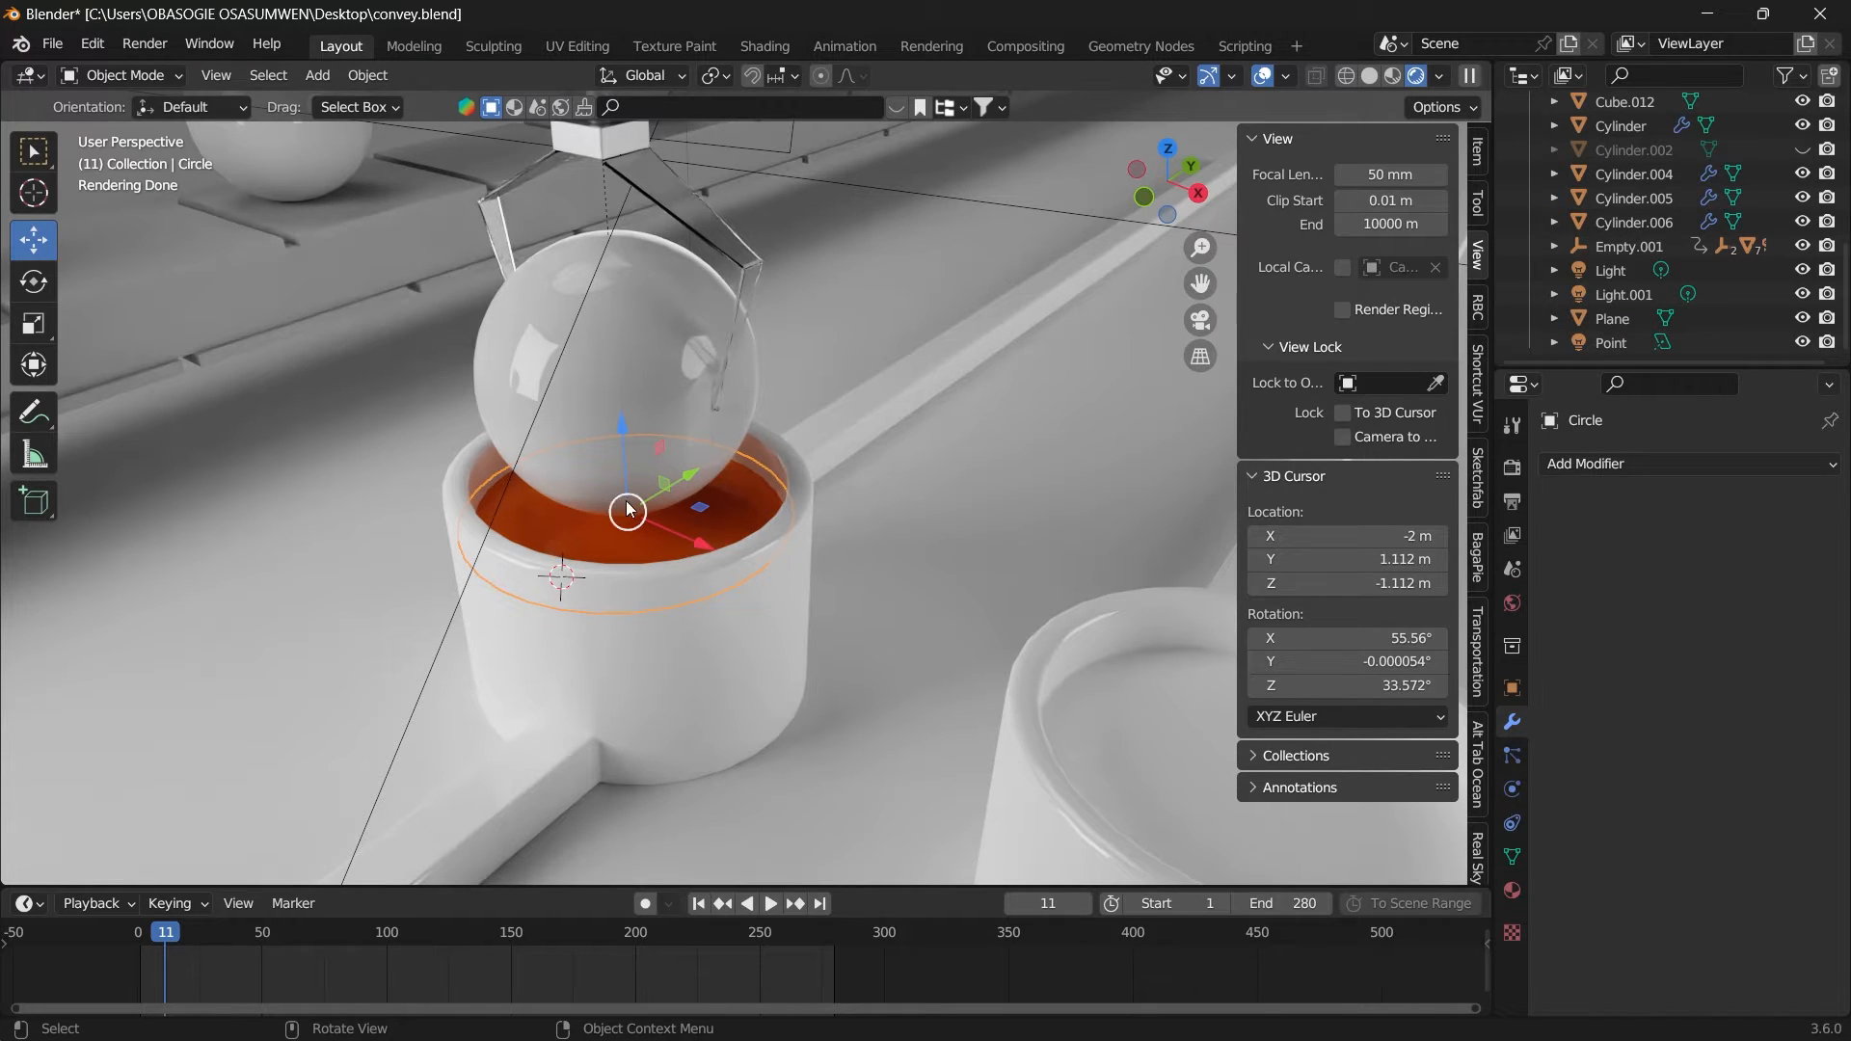
click(1602, 474)
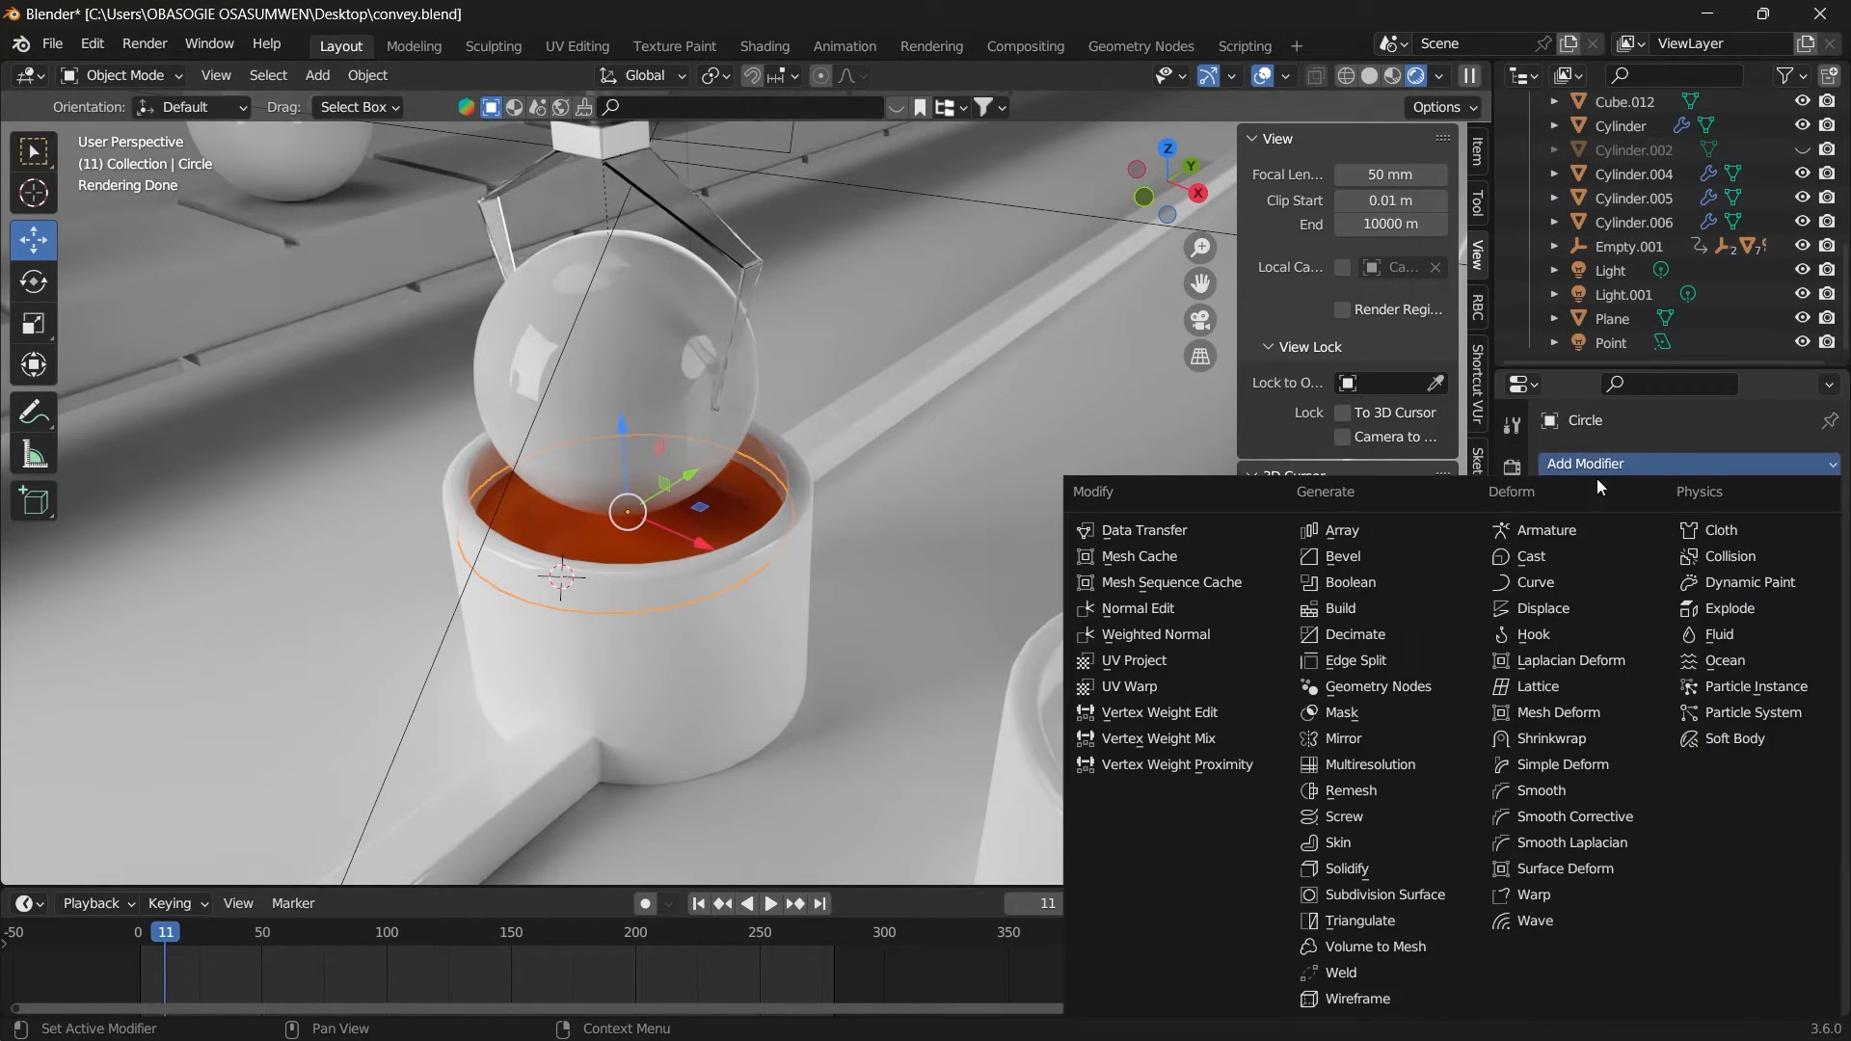
click(1368, 901)
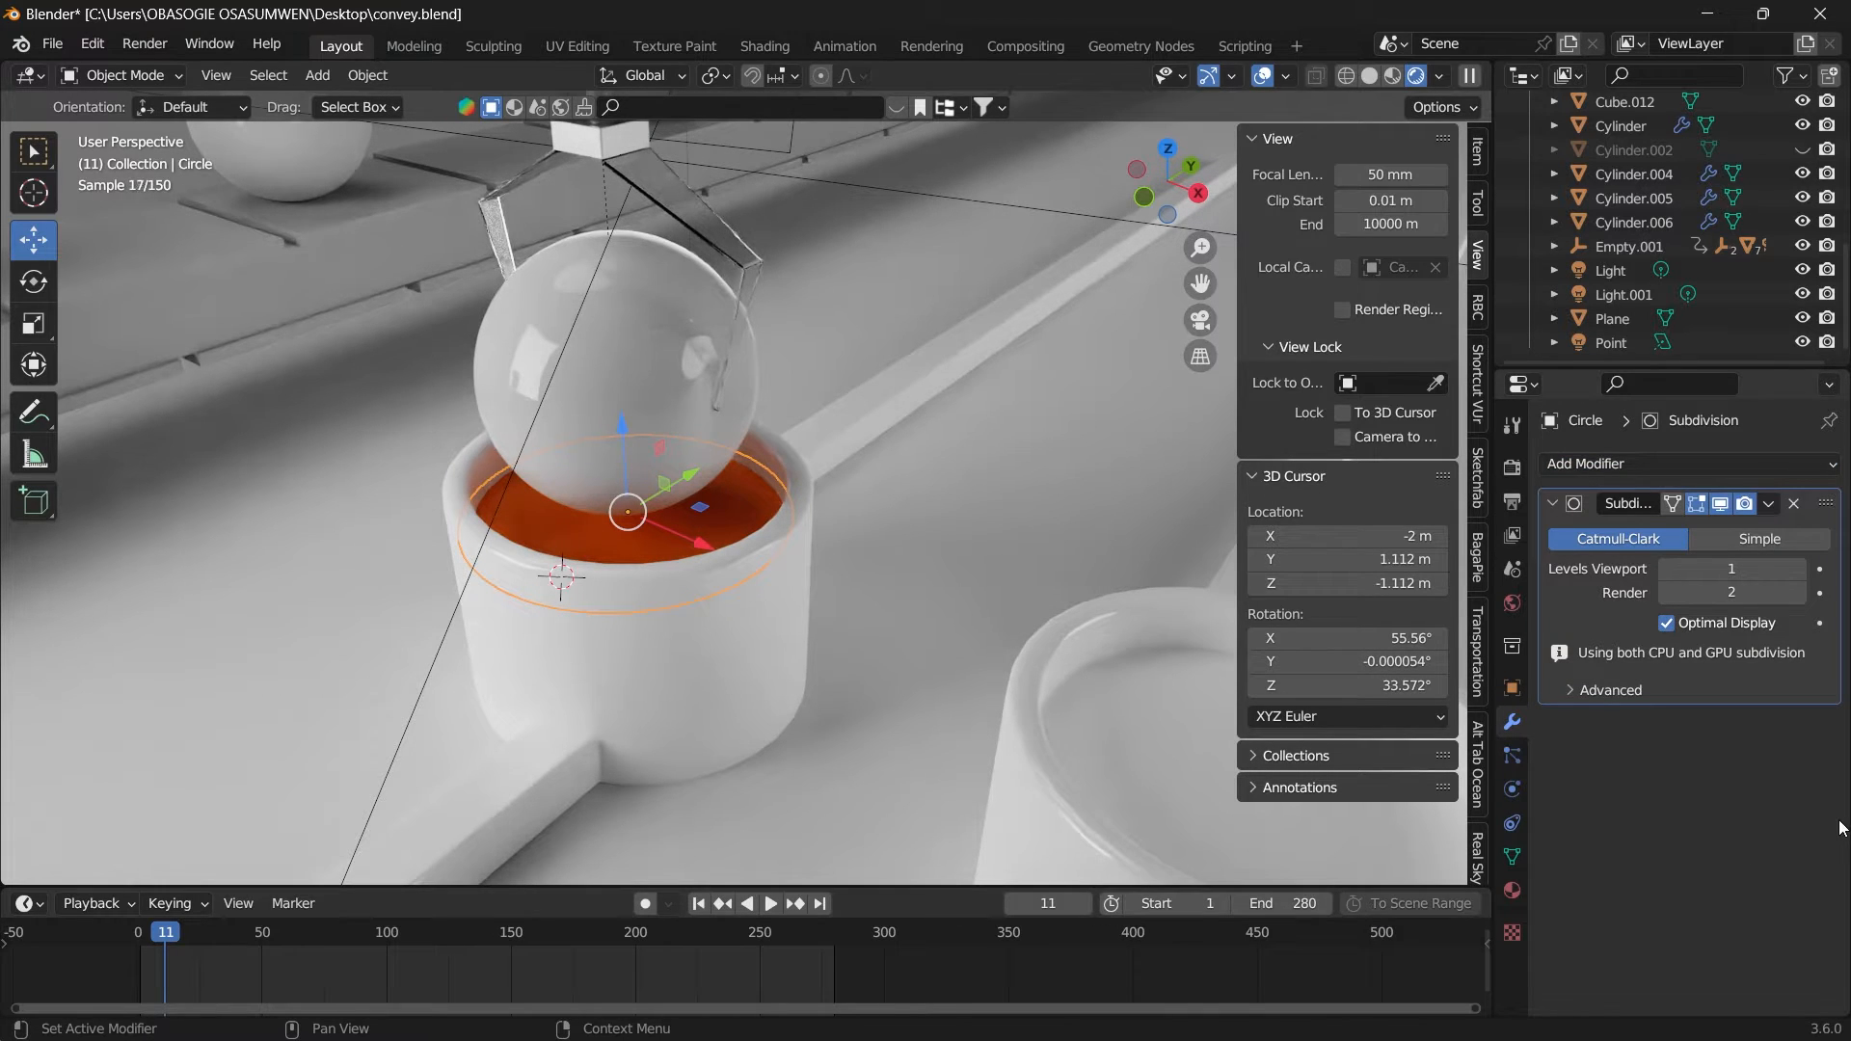
click(1739, 543)
Step: Add a Subdivision Surface modifier to the paint circle in the middle container and set it to Simple
scroll(881, 540, down, 2)
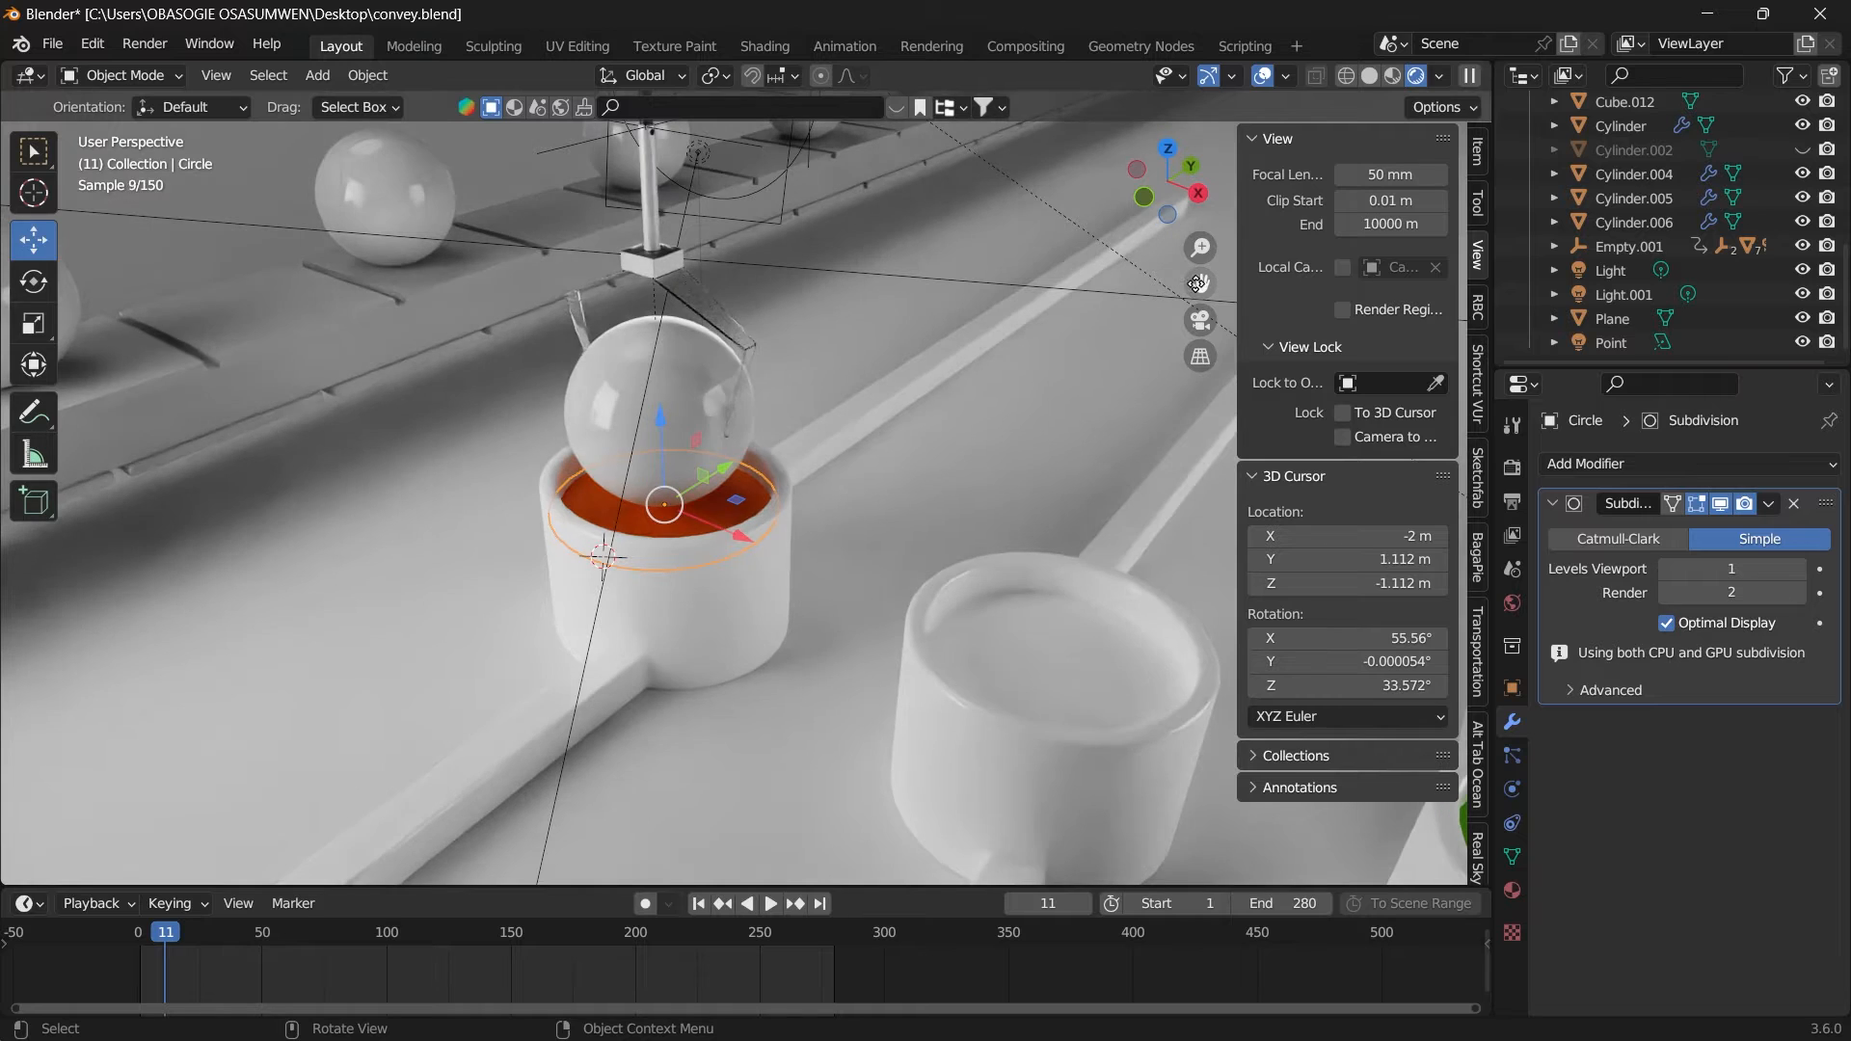
drag(1199, 284, 1031, 193)
click(900, 615)
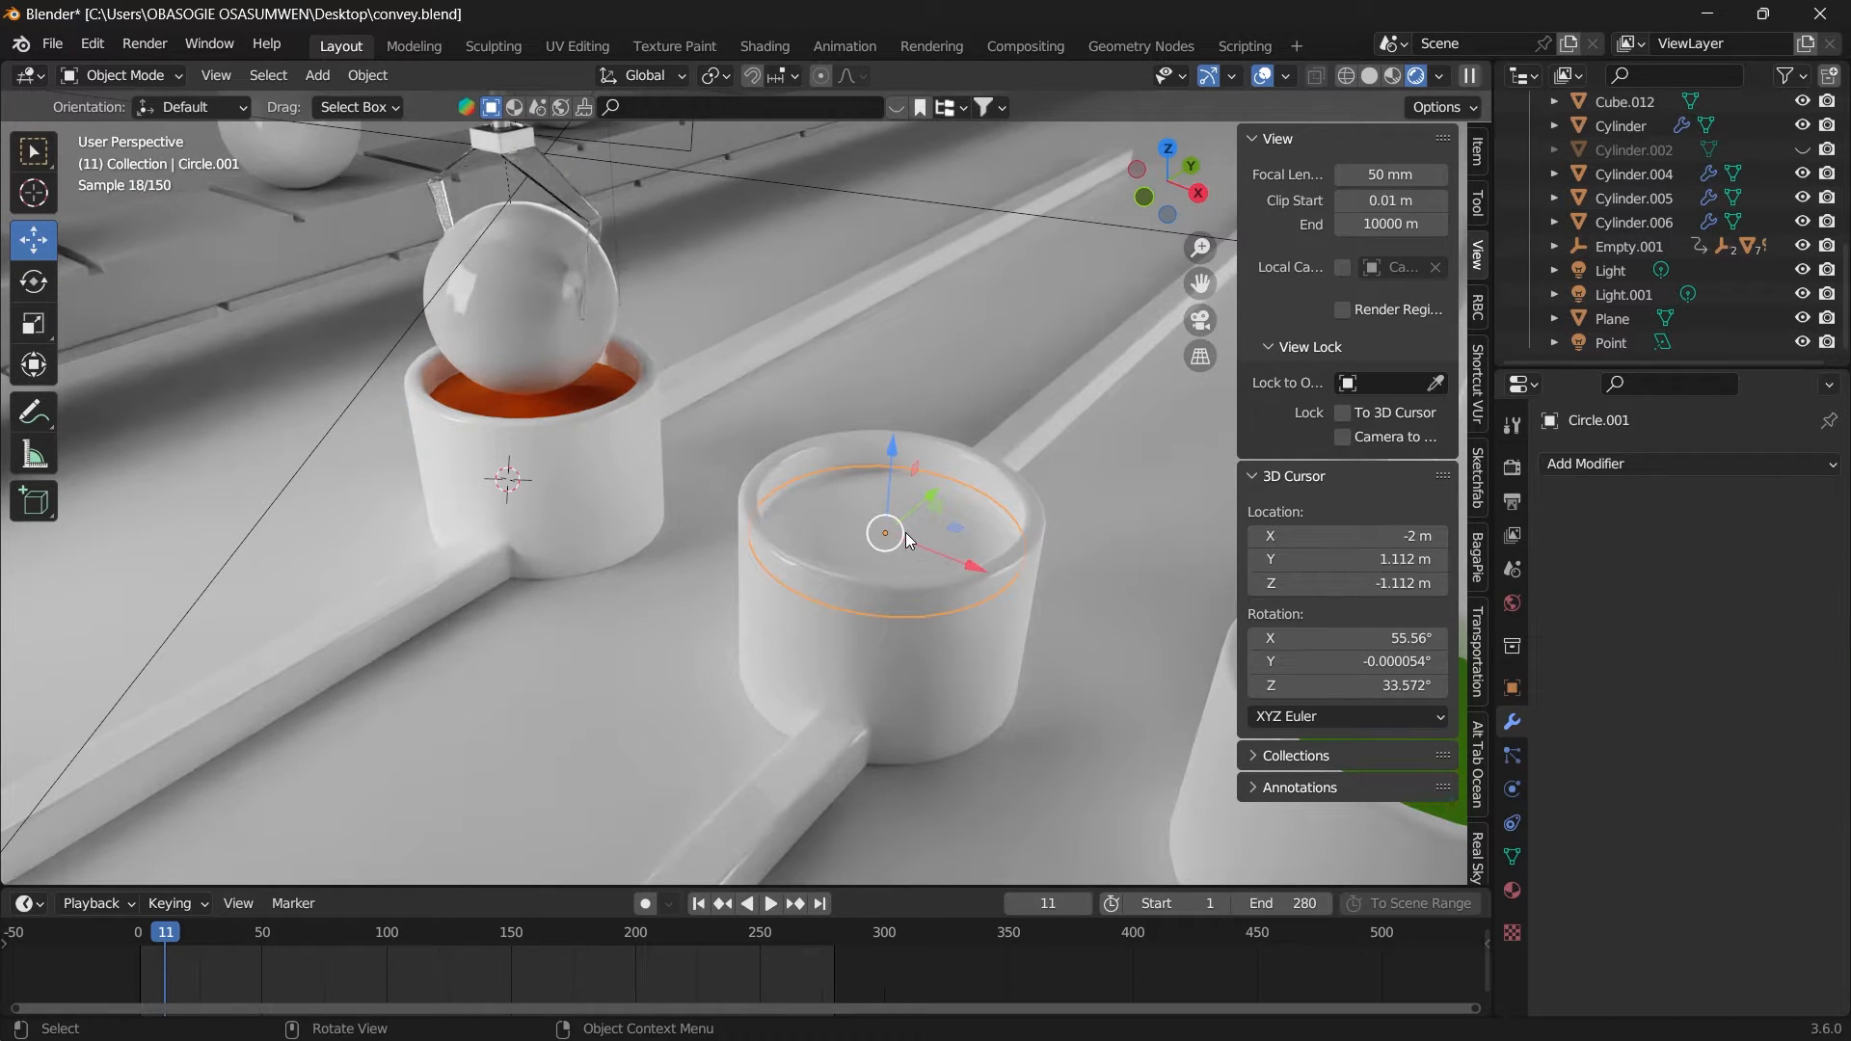
scroll(735, 514, down, 2)
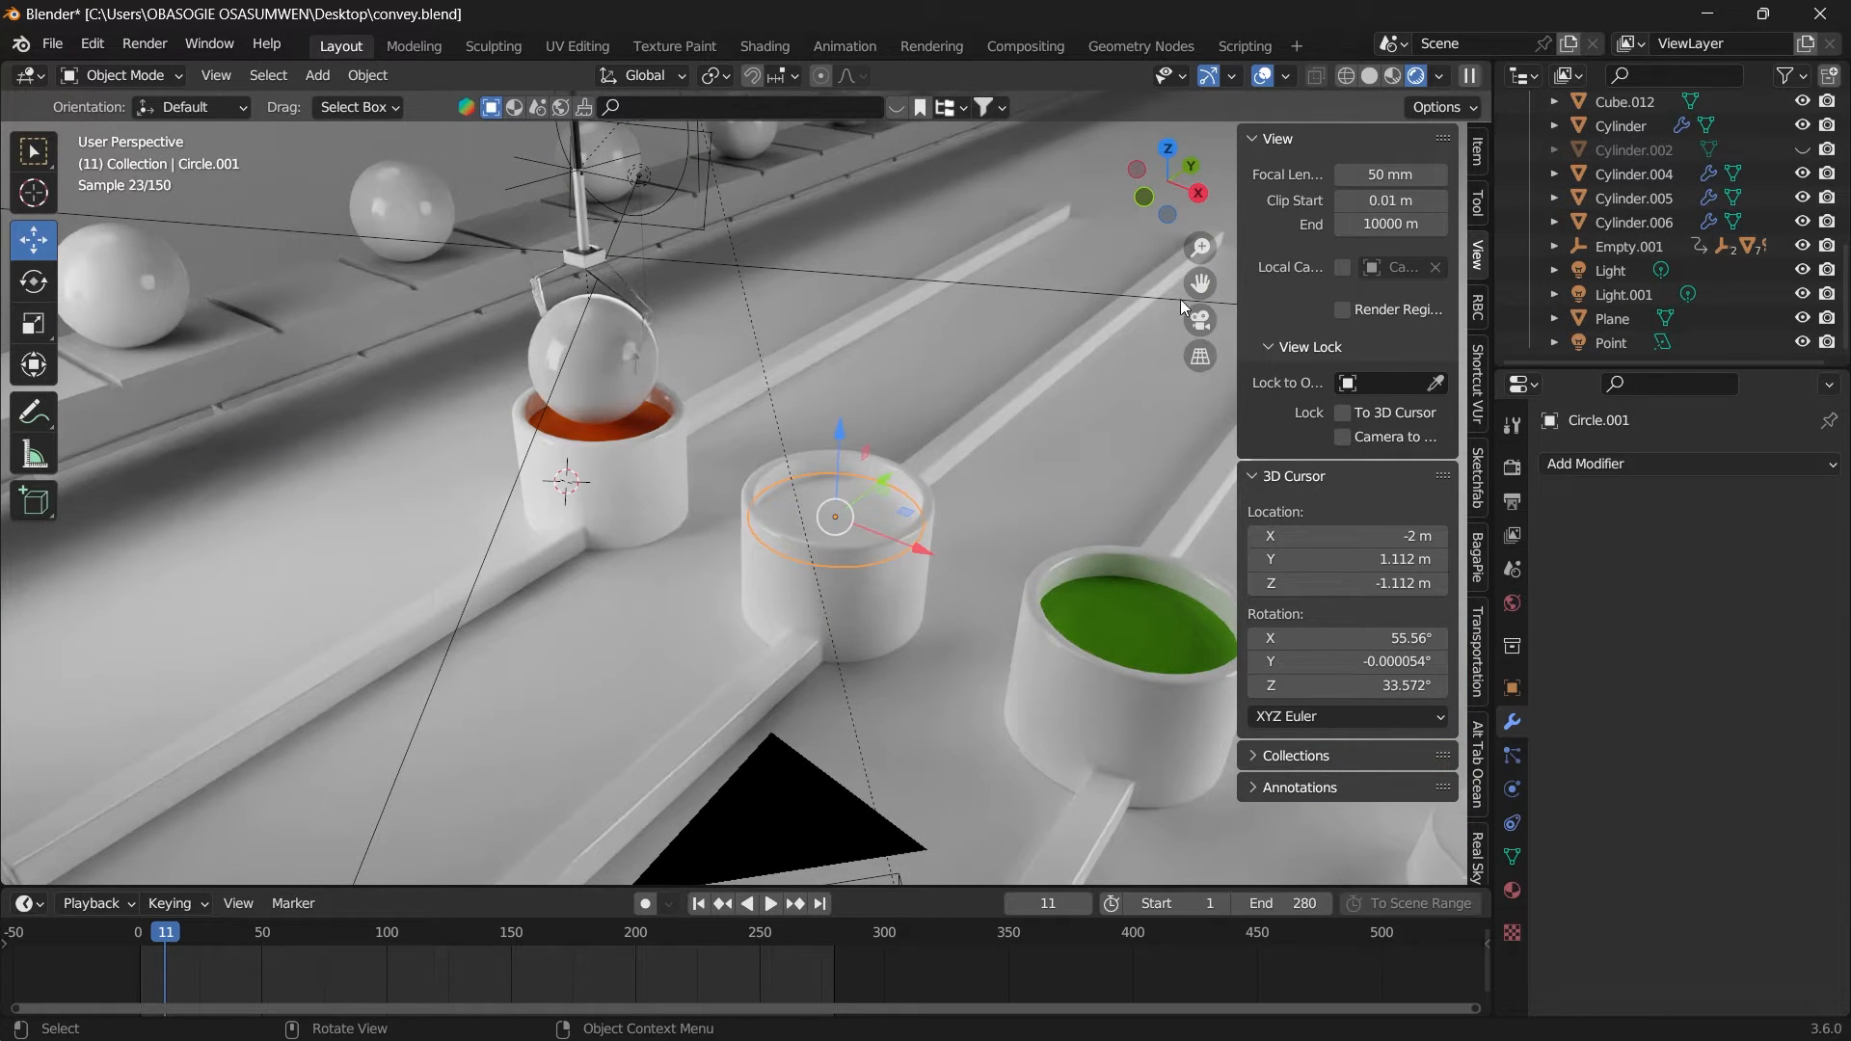
scroll(867, 550, up, 2)
scroll(844, 570, up, 2)
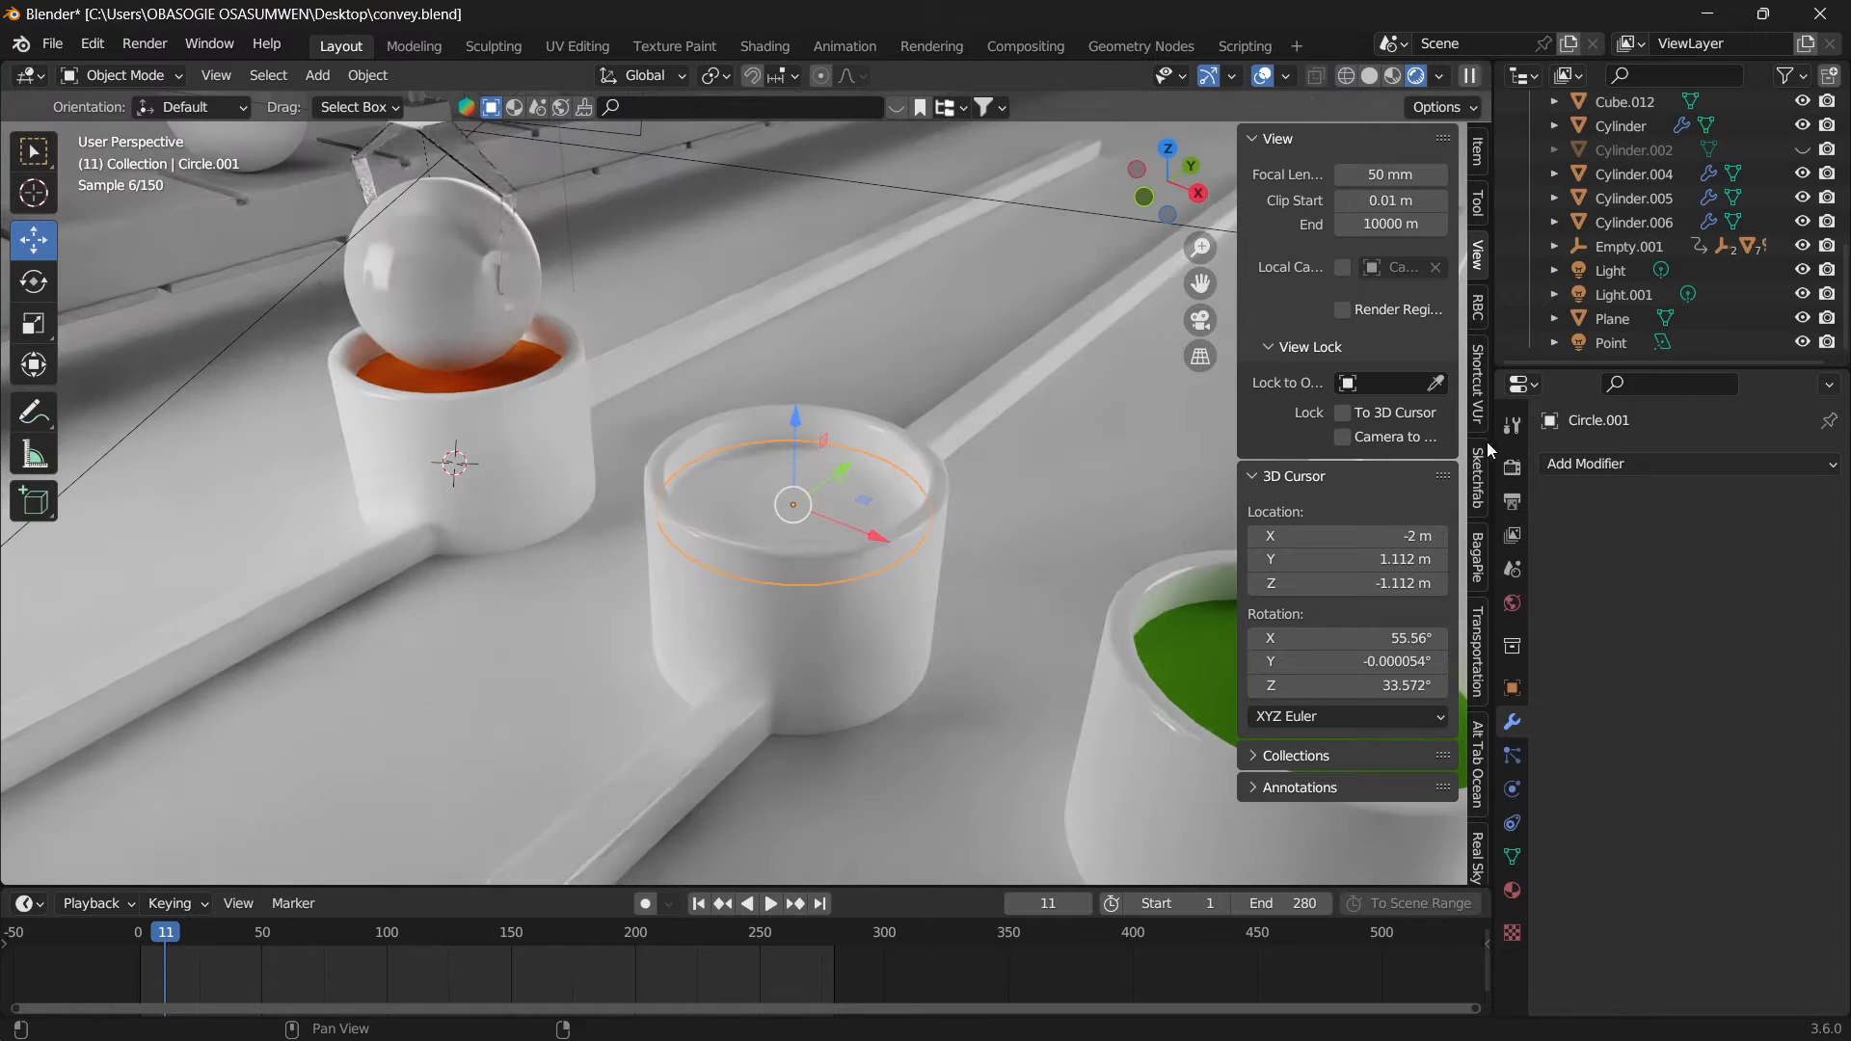
click(1639, 463)
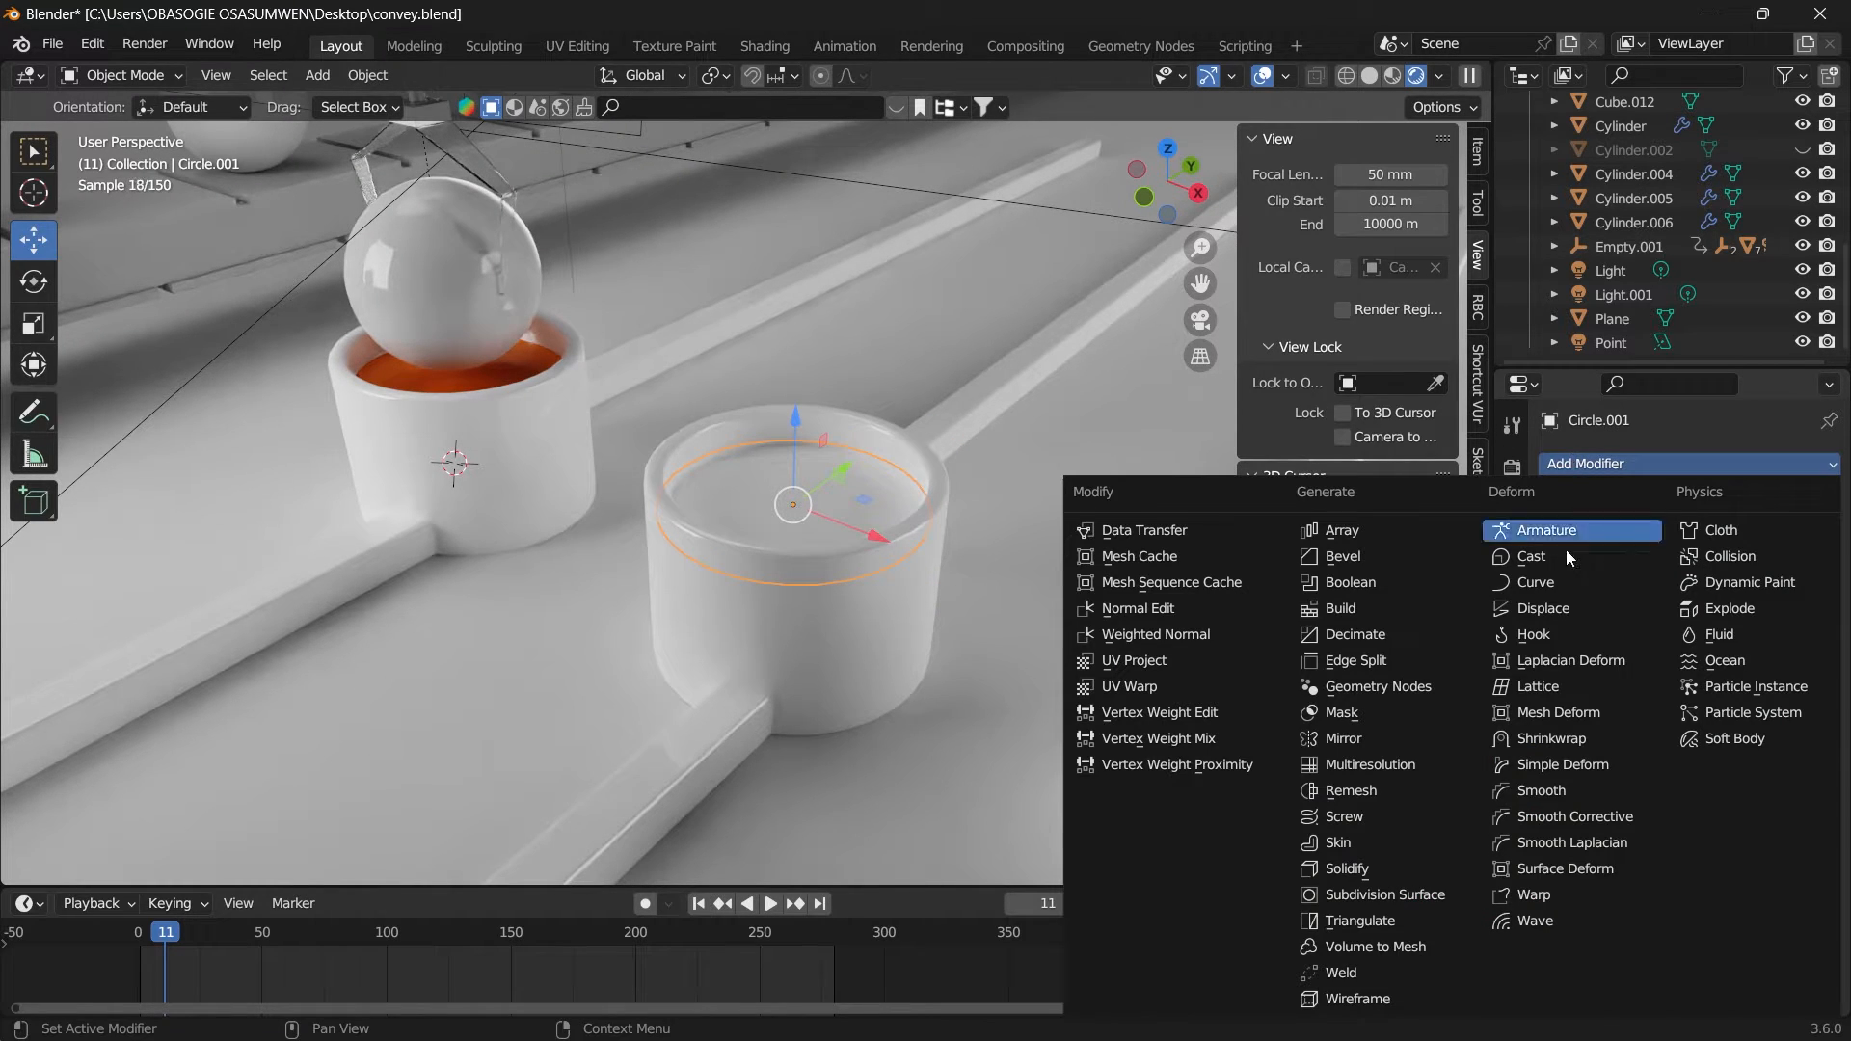
click(1419, 894)
drag(1200, 283, 892, 214)
click(1726, 532)
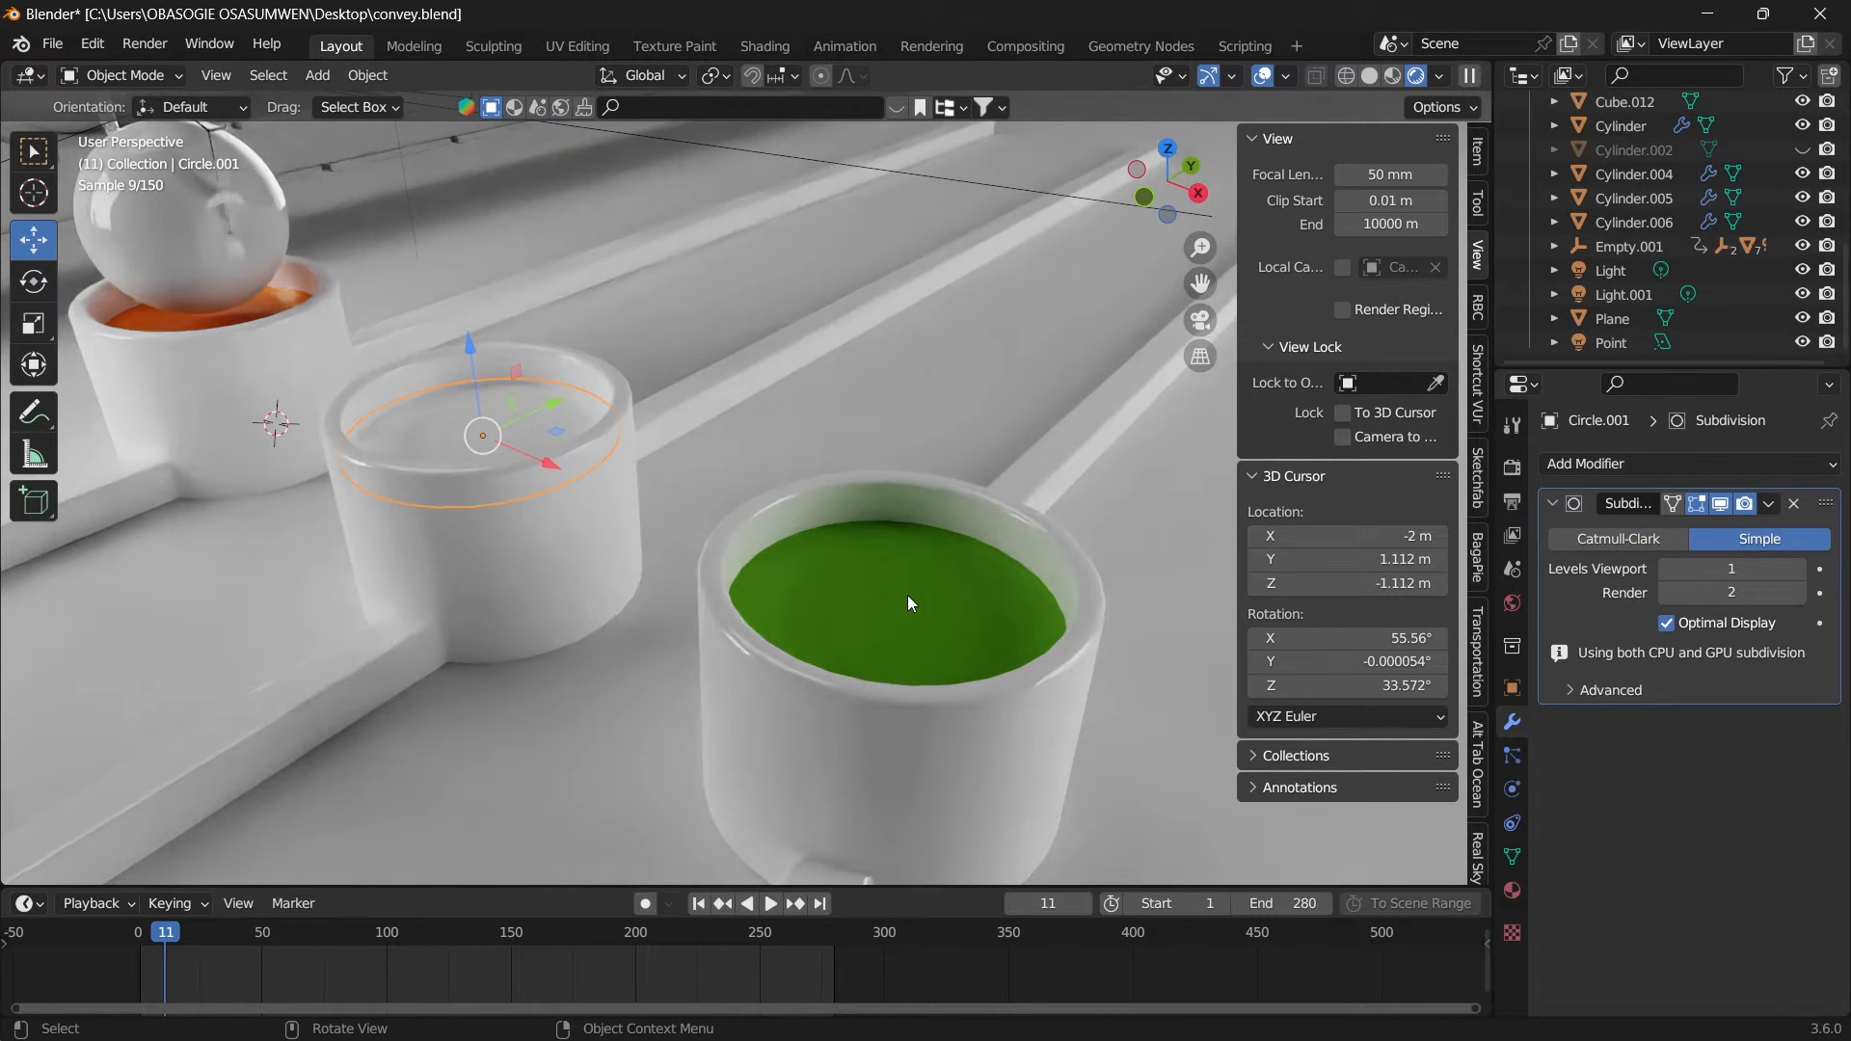
Step: Add a Subdivision Surface modifier to the green paint circle and set its type to Simple
click(906, 594)
click(1685, 463)
click(1358, 893)
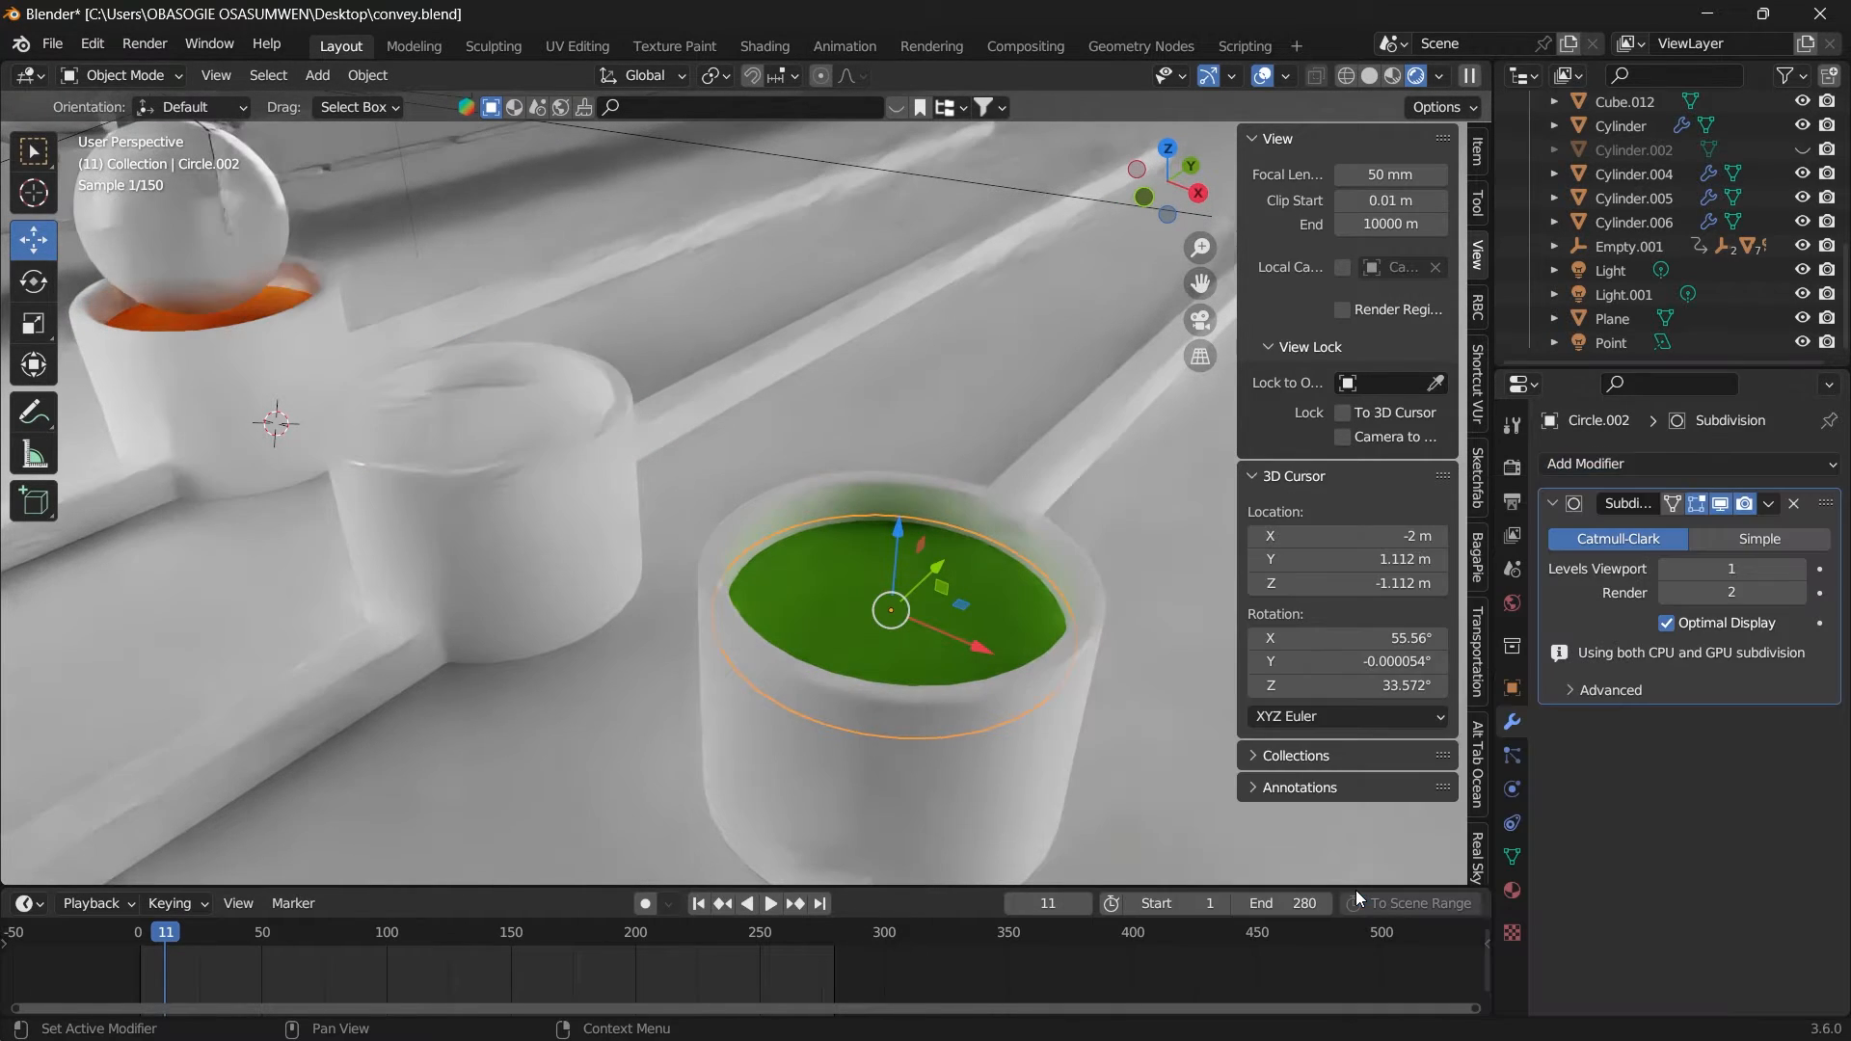
click(1762, 546)
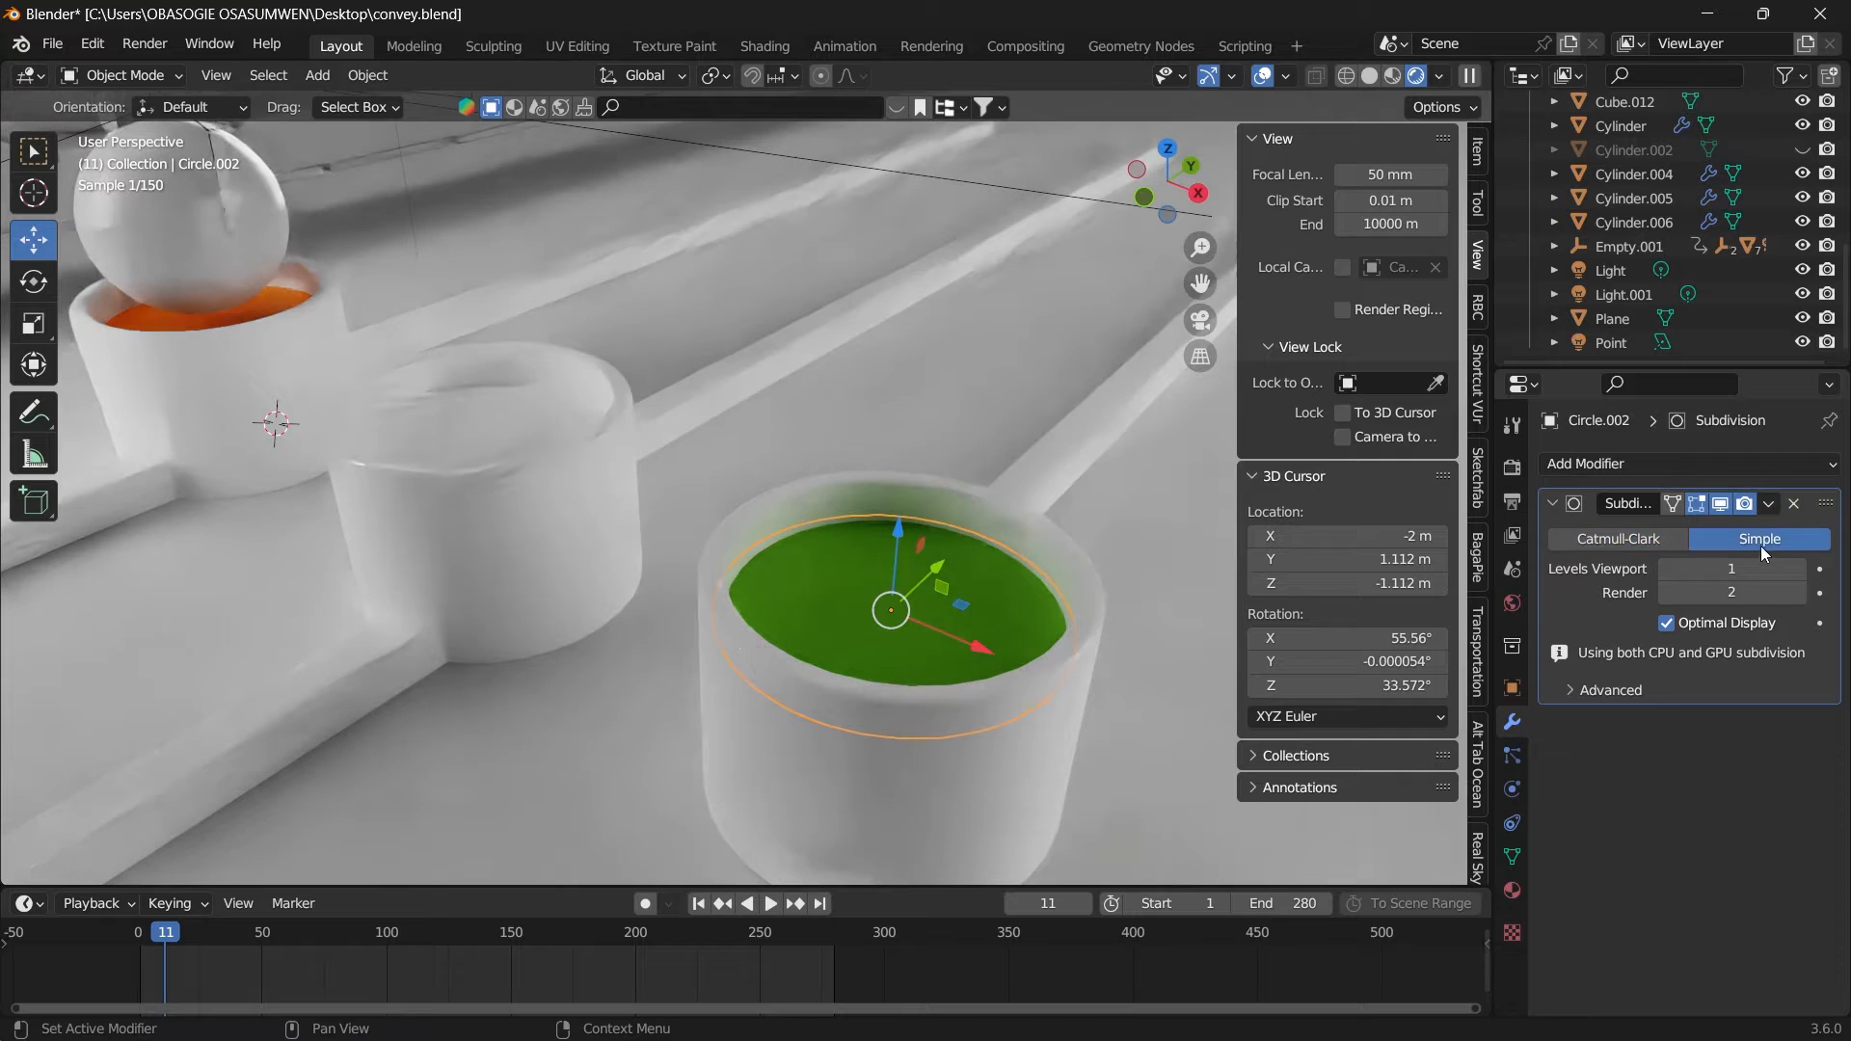
Step: Examine the surface settings of the orange paint circle's orange fluid material
scroll(1177, 299, down, 4)
drag(1199, 284, 1381, 326)
scroll(854, 406, up, 5)
drag(1160, 197, 1161, 206)
click(760, 418)
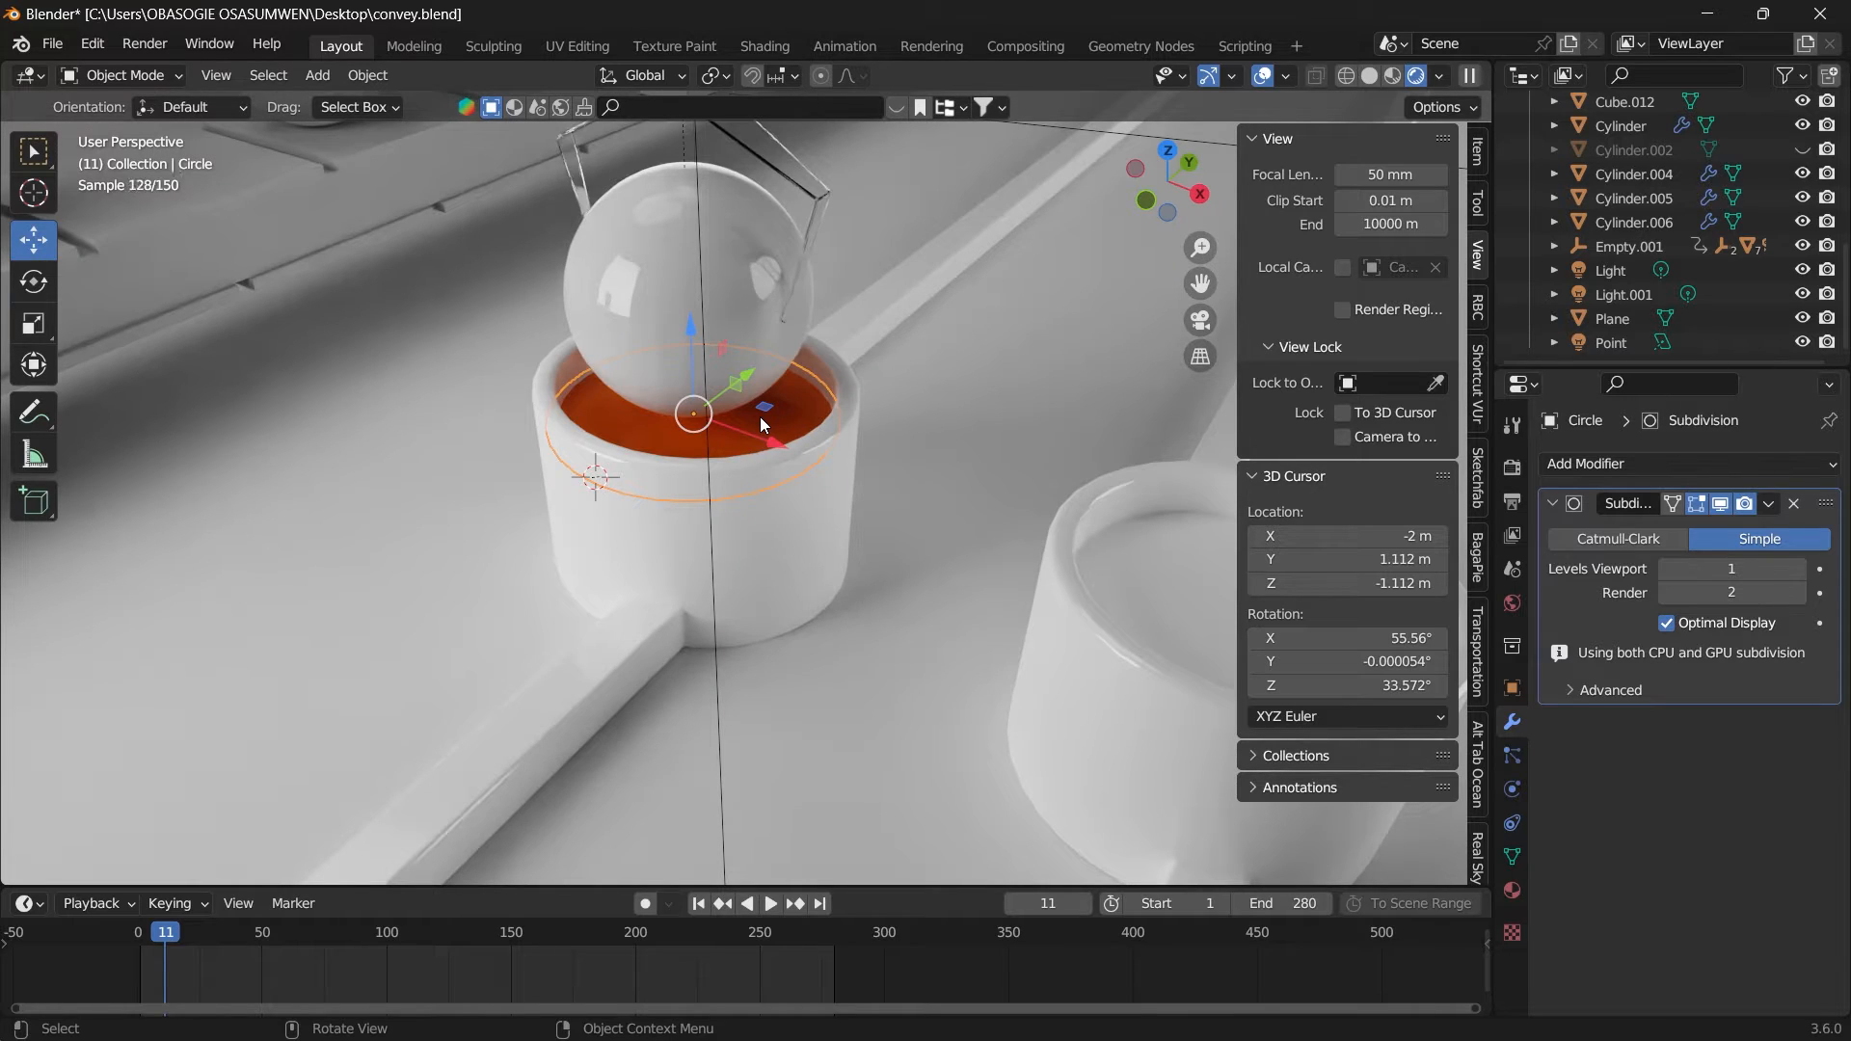
click(1511, 891)
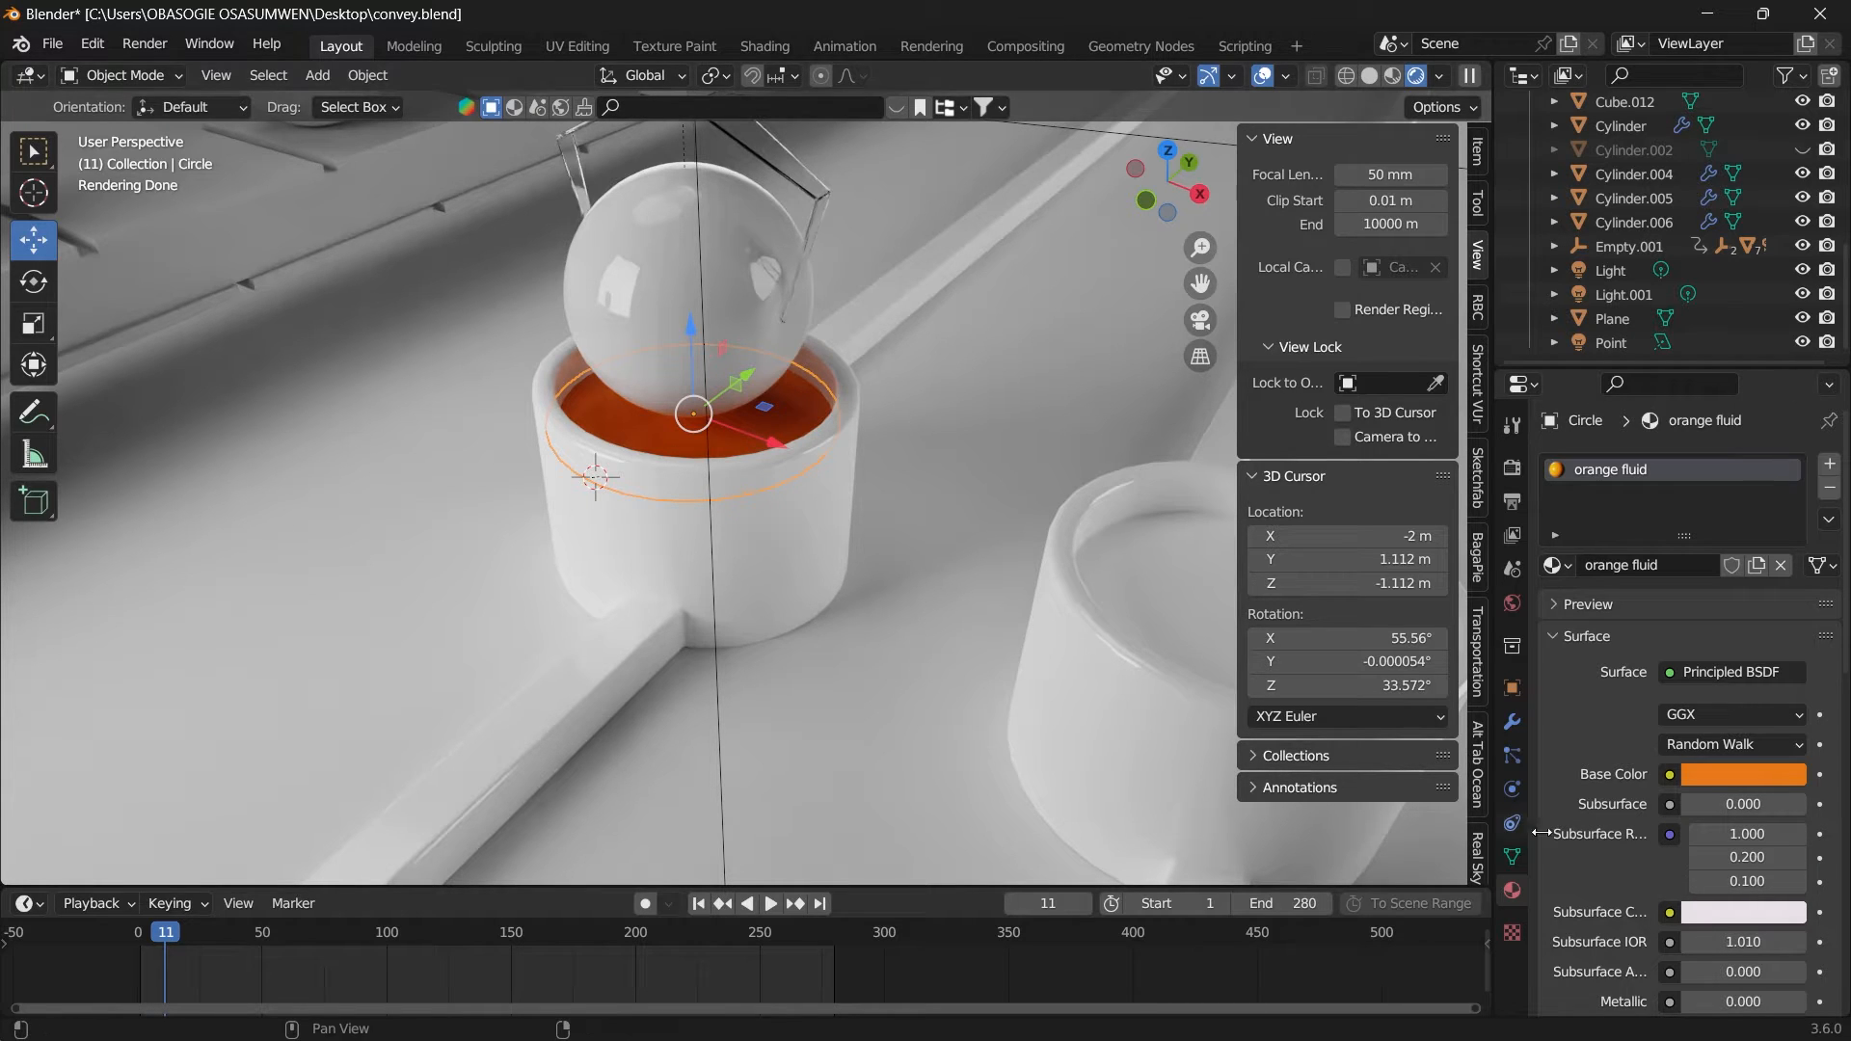
scroll(1616, 831, down, 2)
scroll(1727, 932, down, 2)
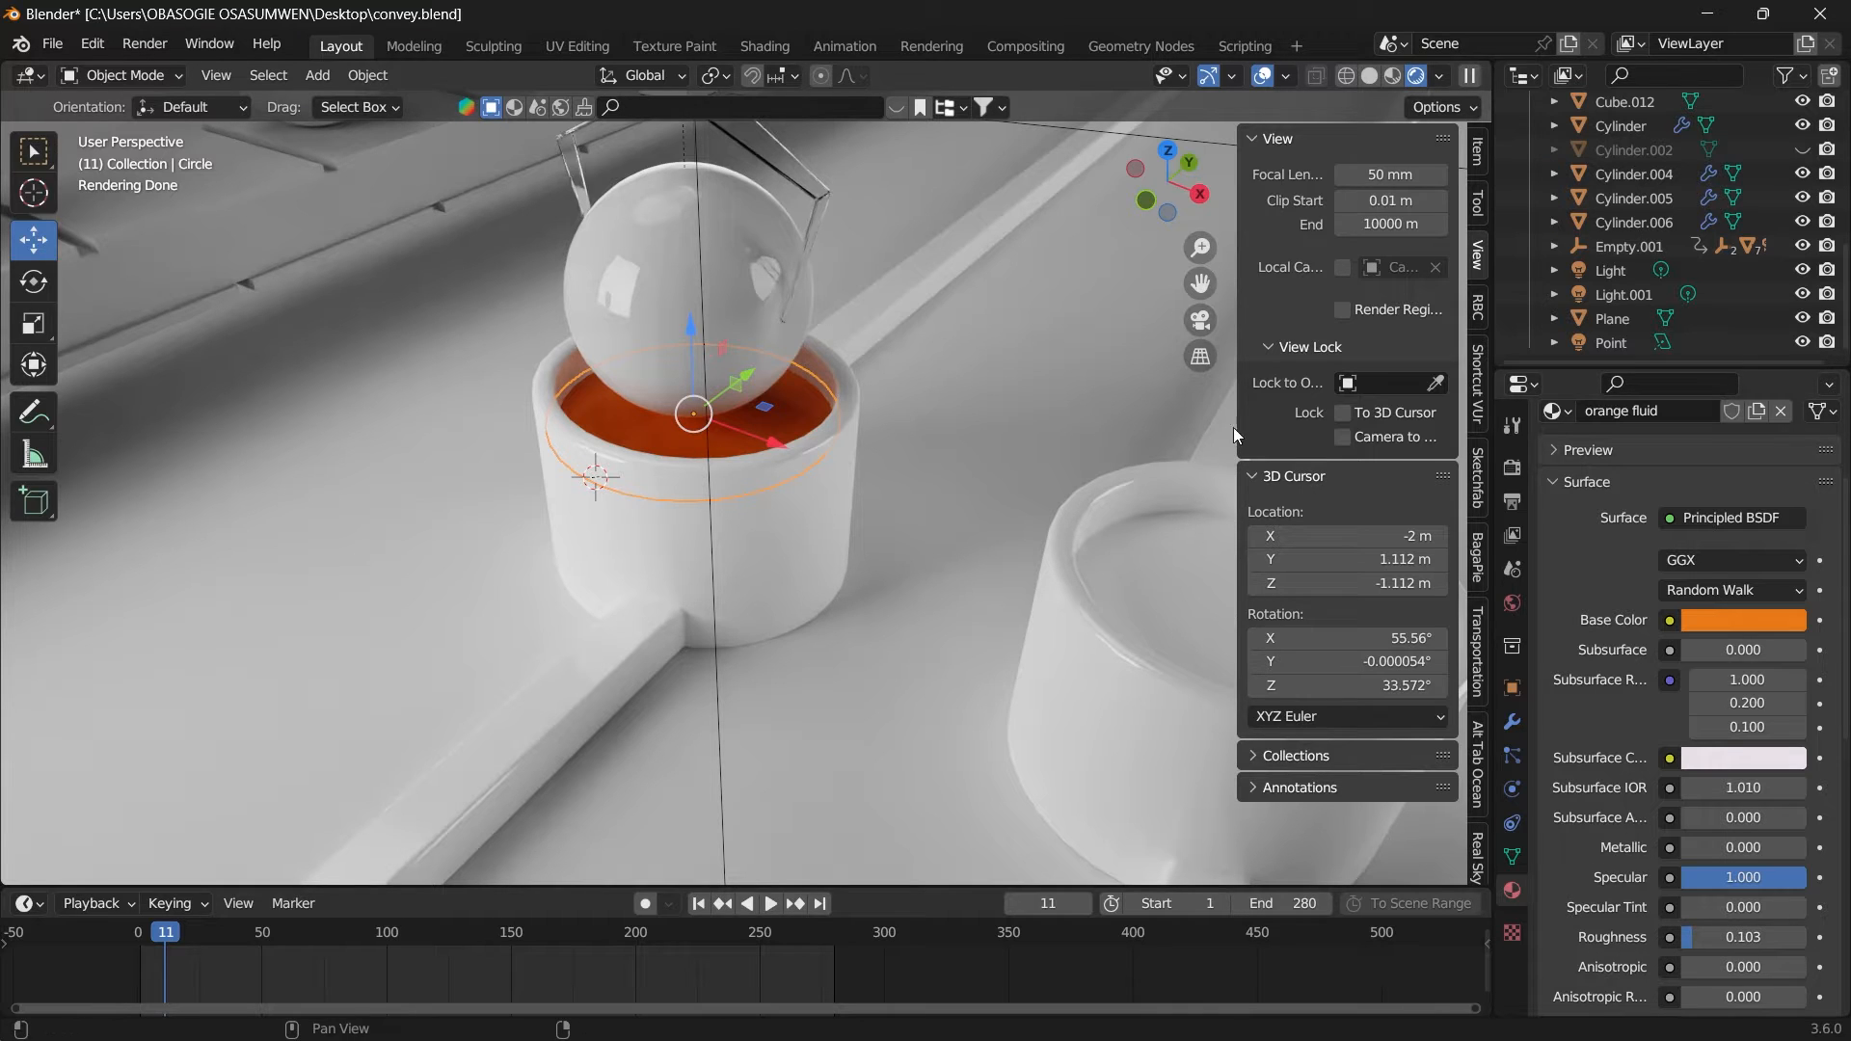
drag(1200, 283, 1239, 320)
scroll(957, 434, up, 2)
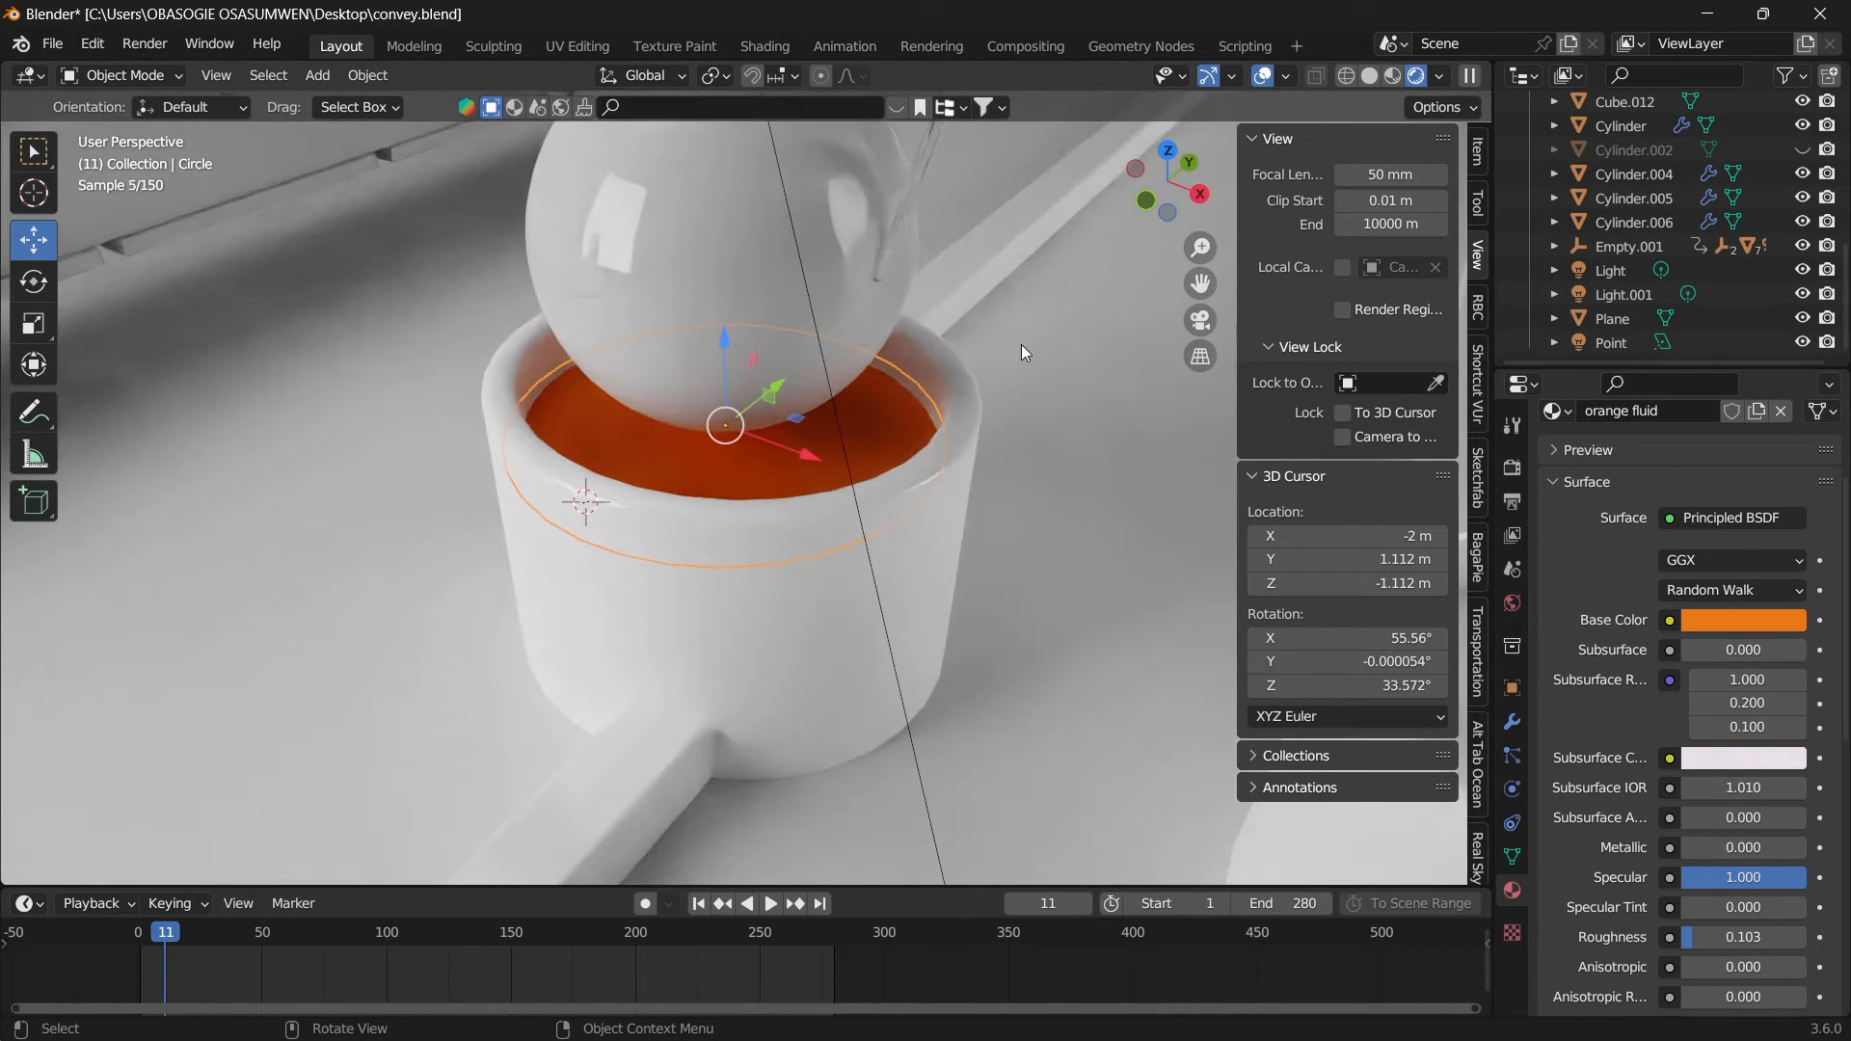
click(1022, 344)
scroll(1090, 345, up, 2)
scroll(1093, 345, down, 2)
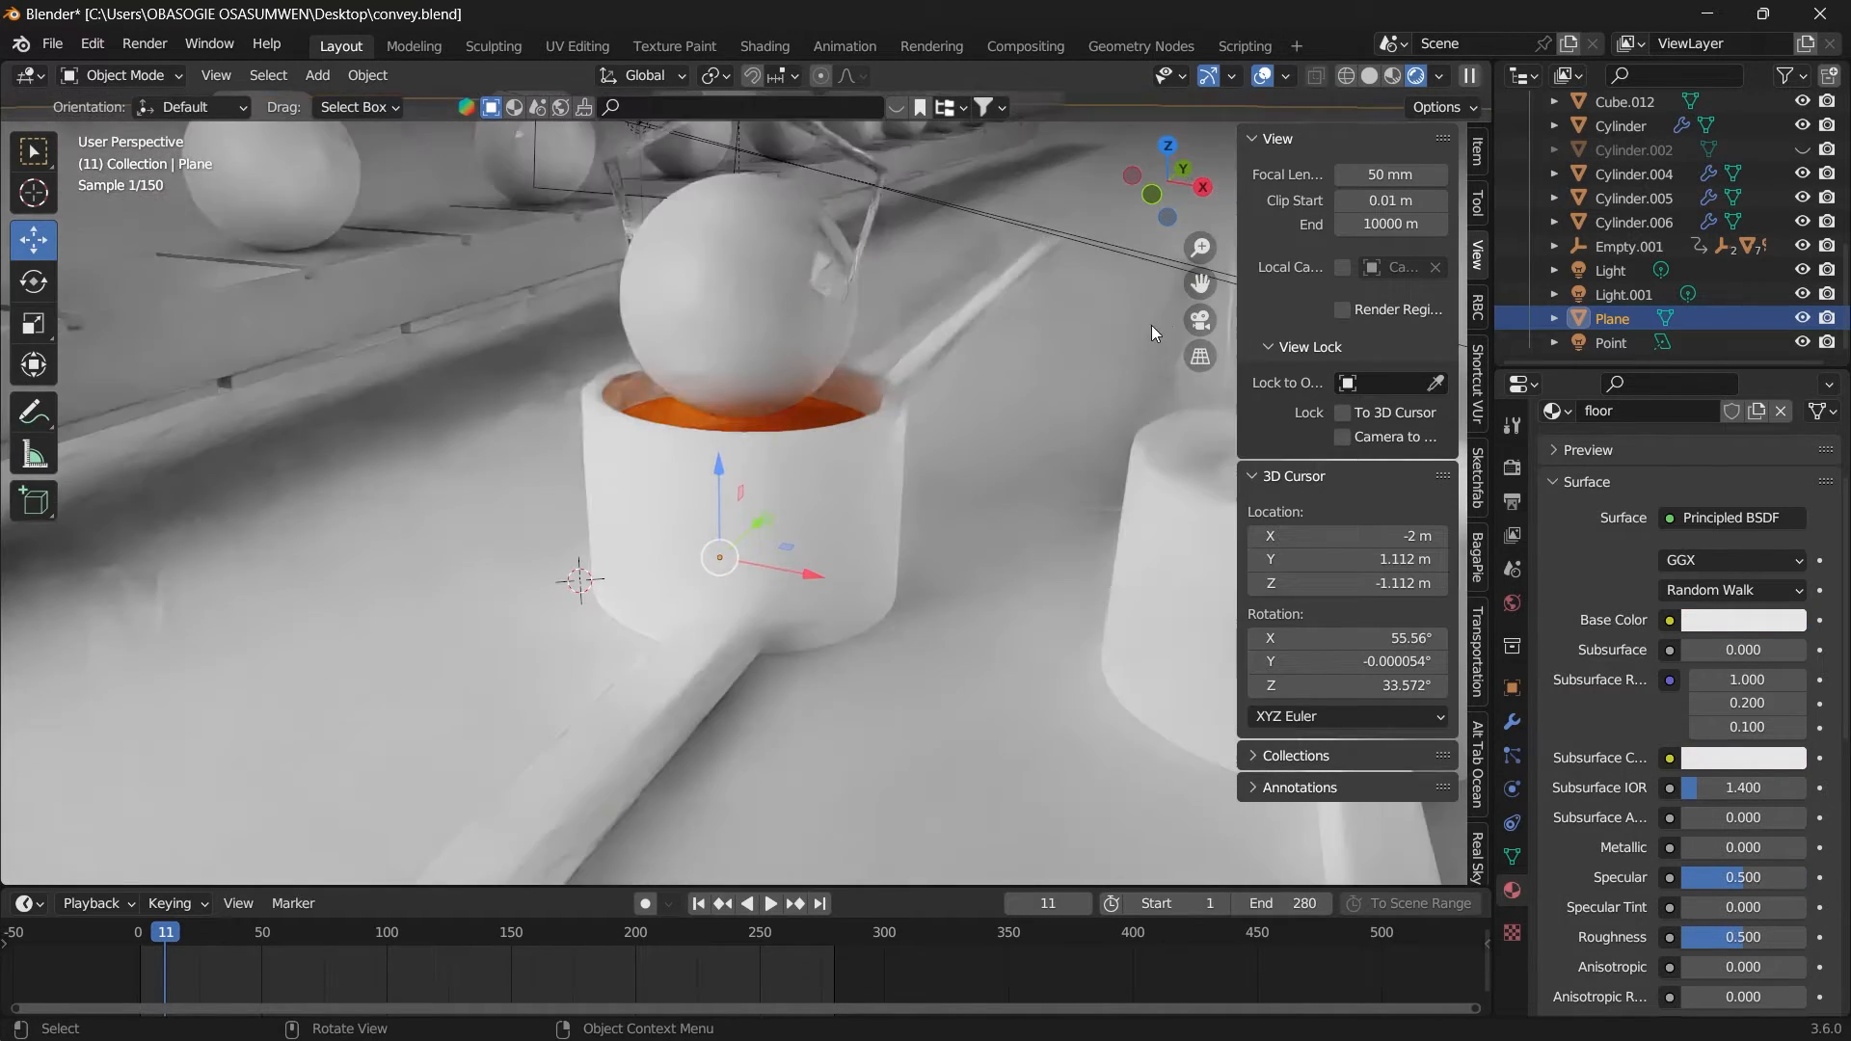
Step: Enable Dynamic Paint physics on the gripped sphere above the orange container
drag(1195, 284, 892, 322)
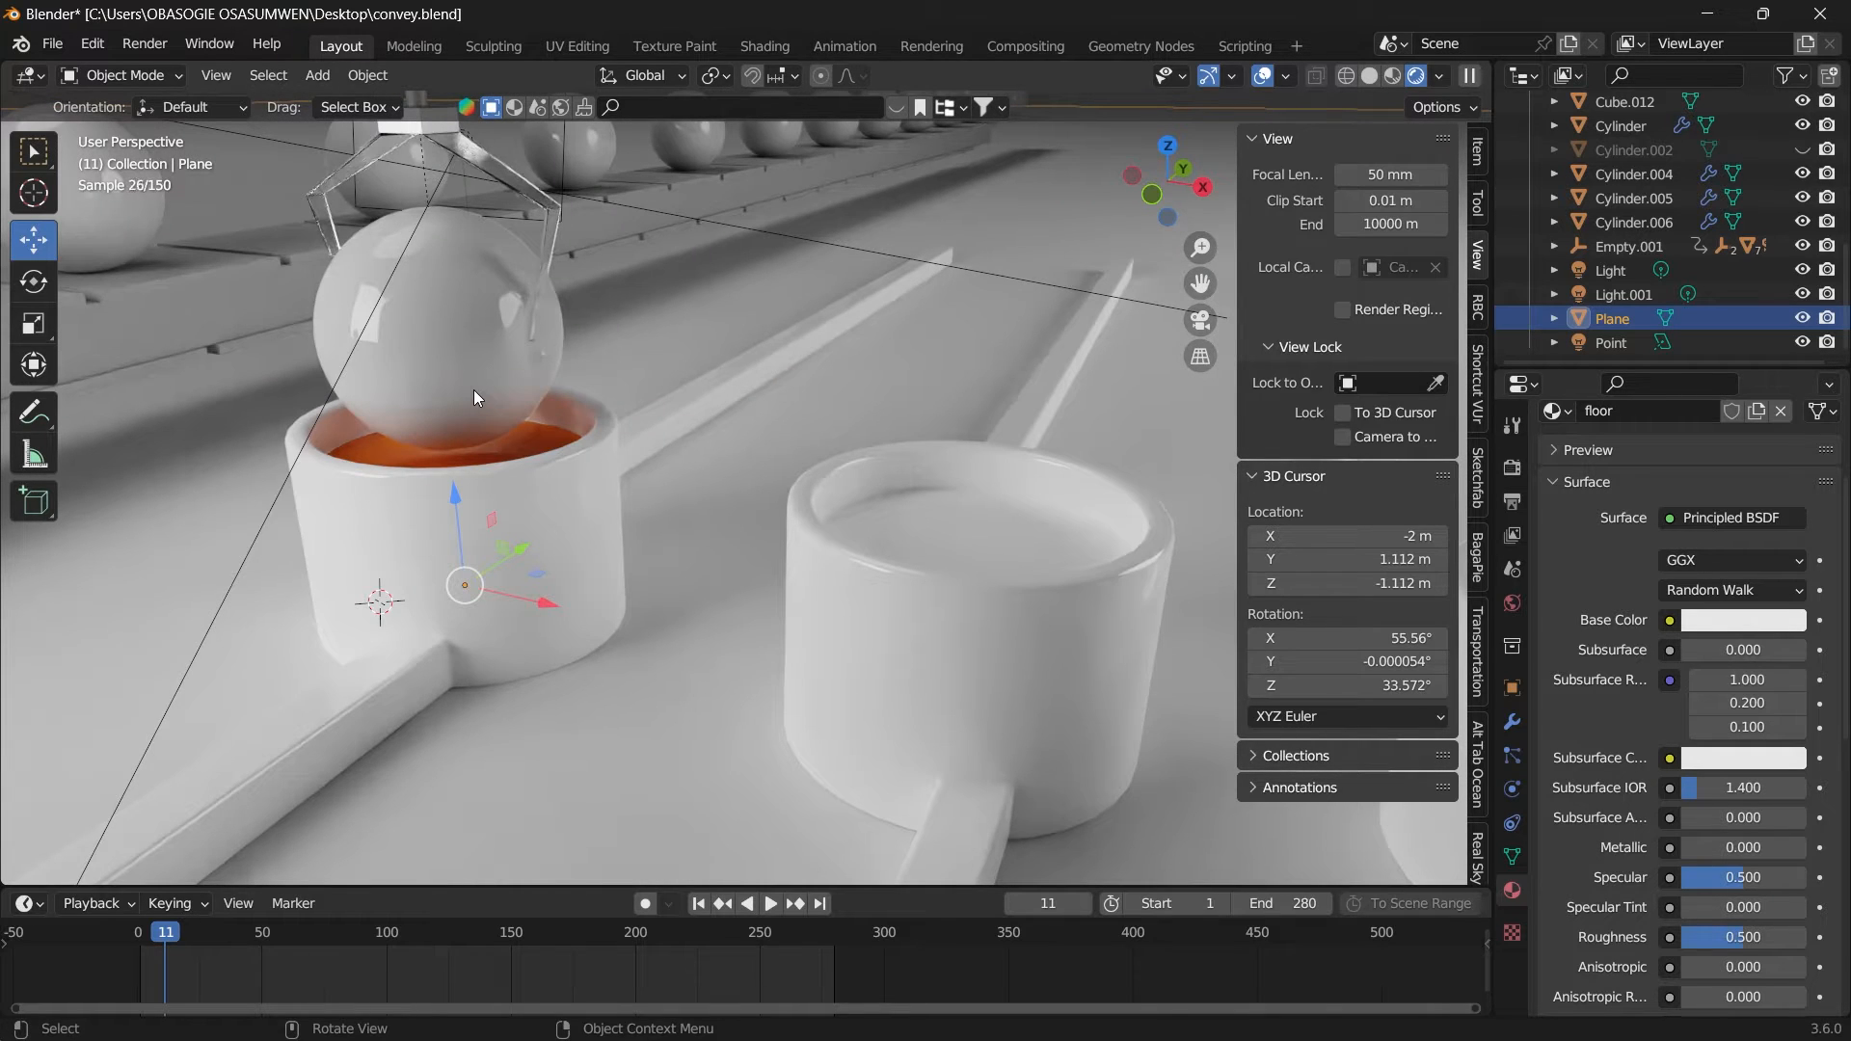
drag(1199, 210, 1218, 221)
scroll(1016, 466, down, 1)
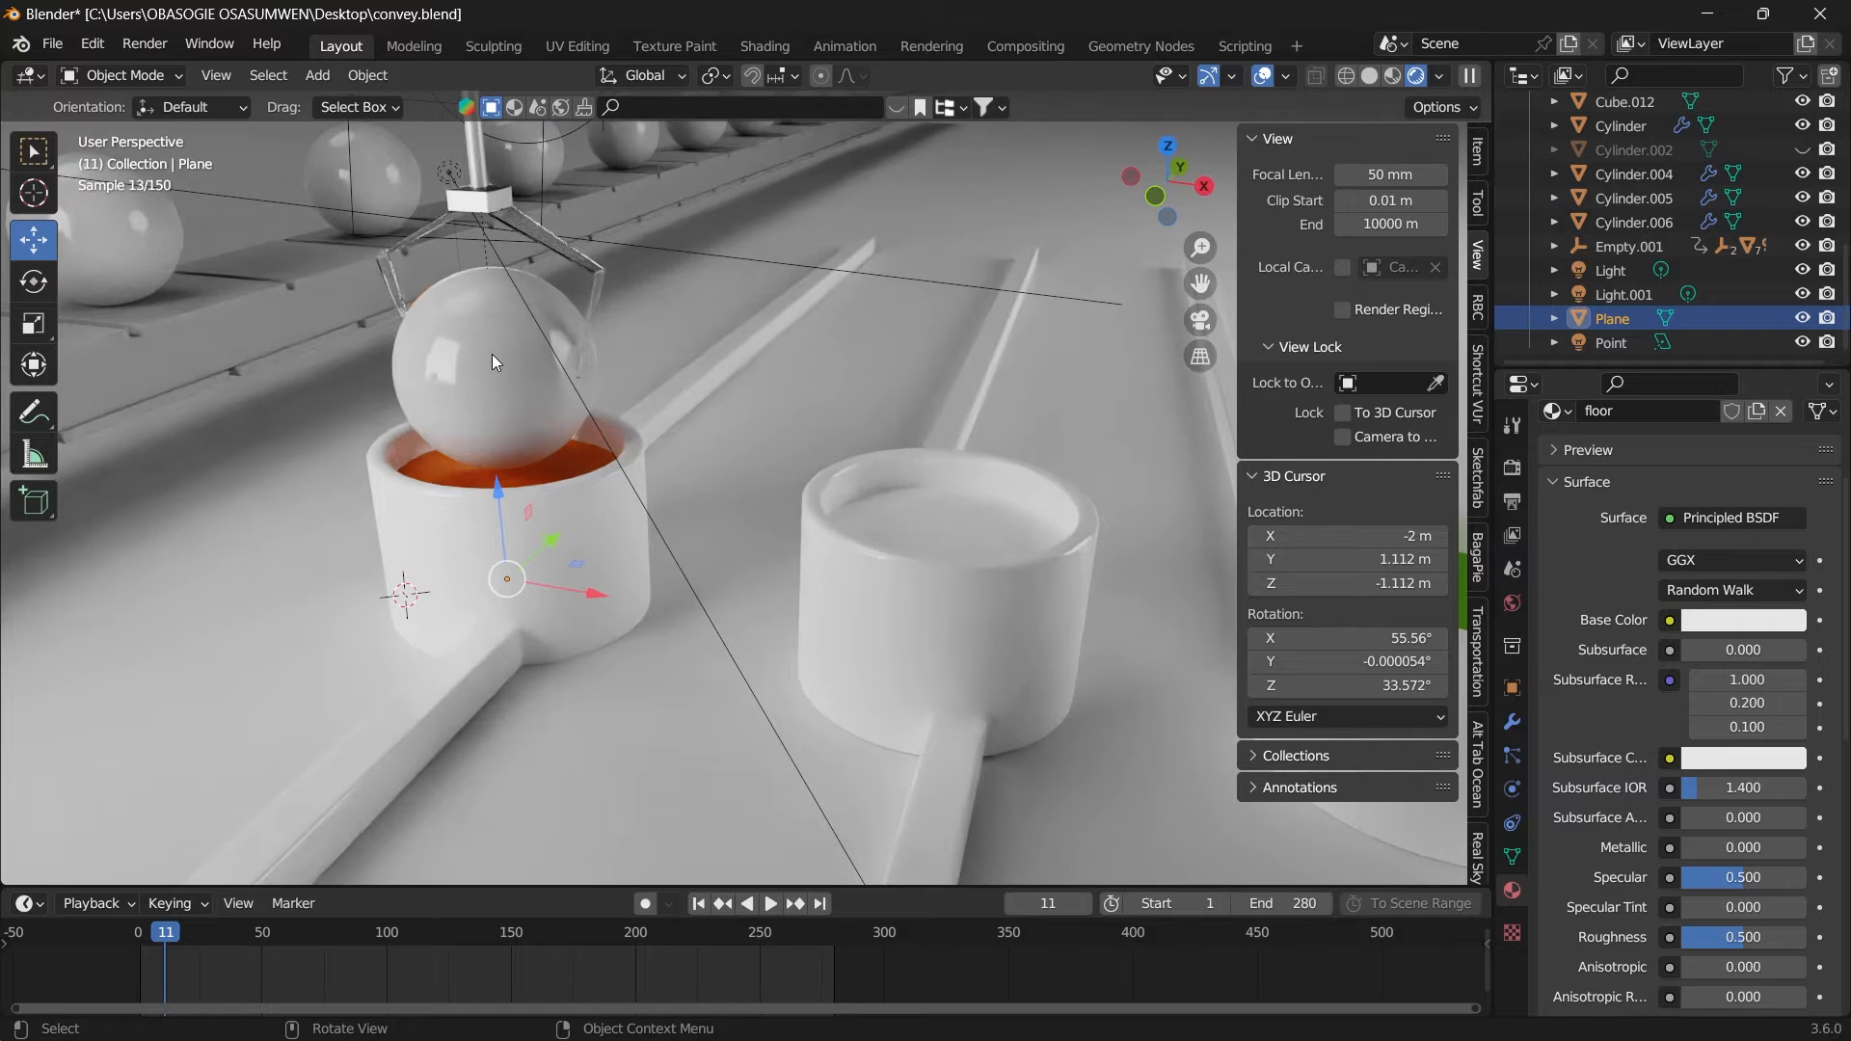
click(493, 360)
click(1511, 721)
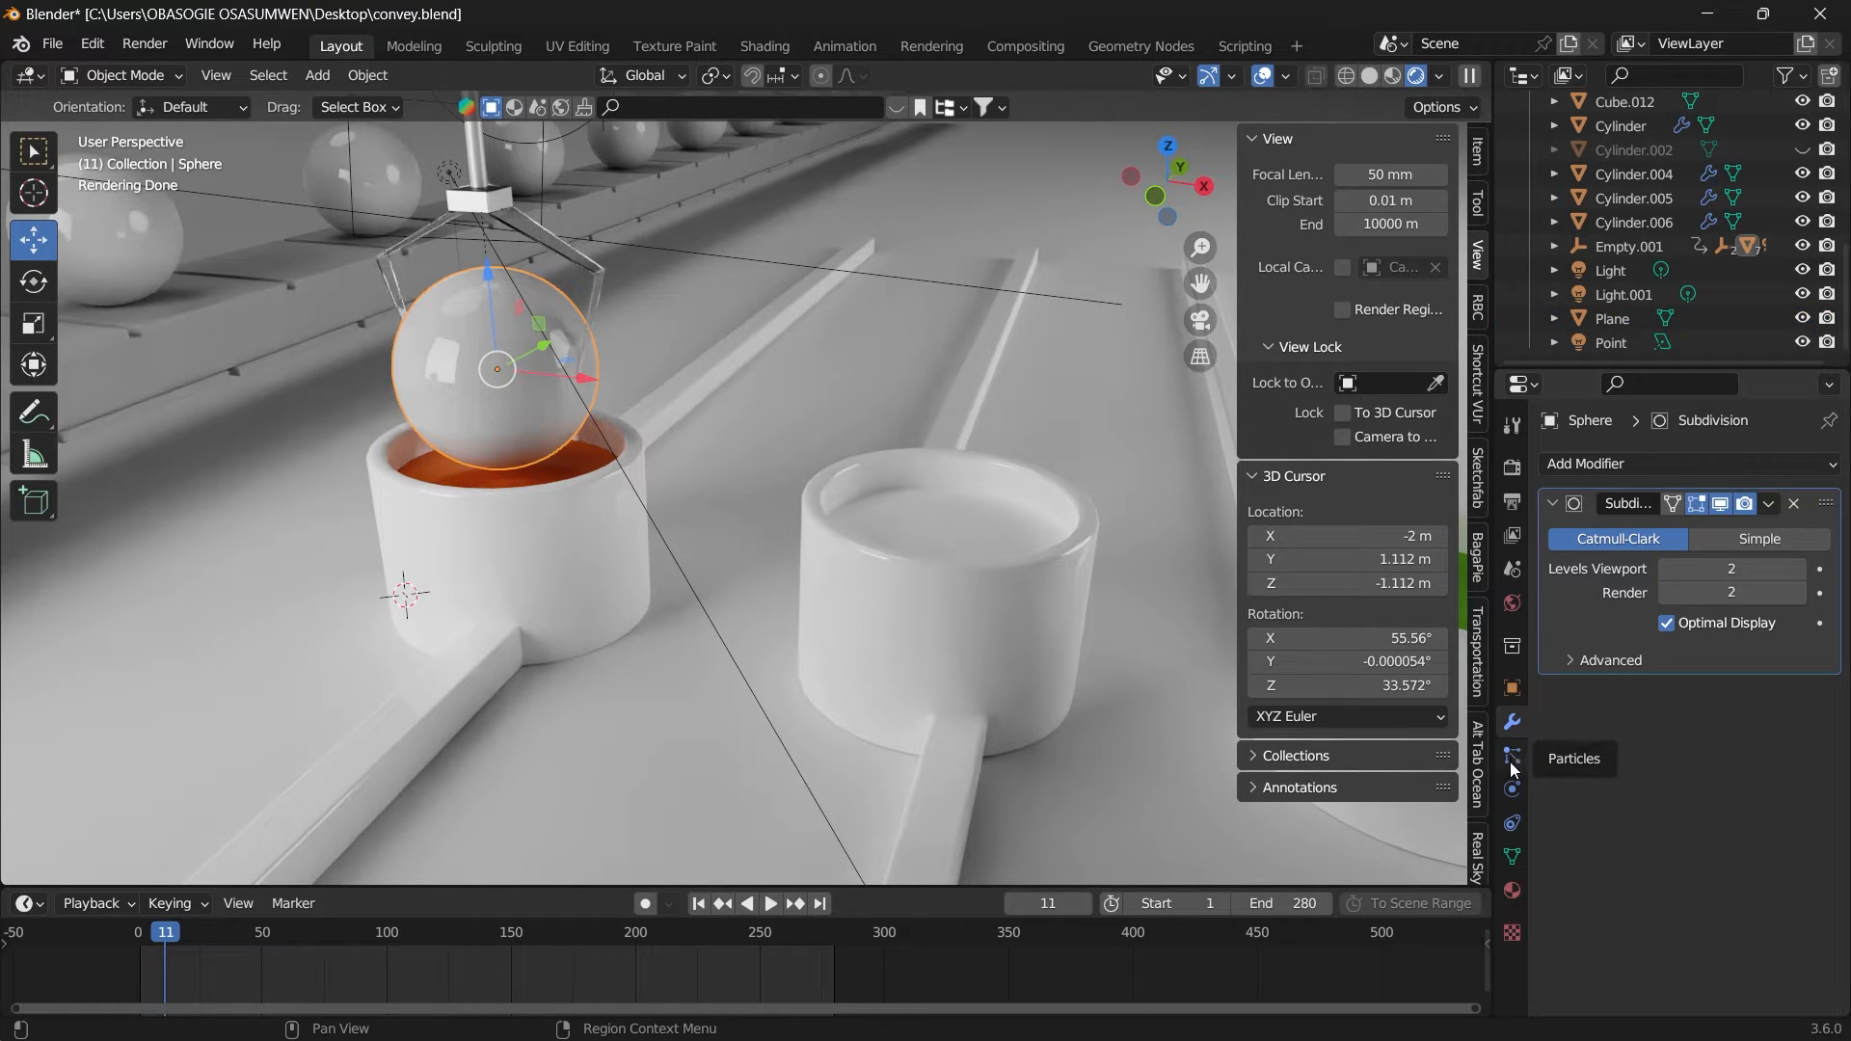
click(1511, 789)
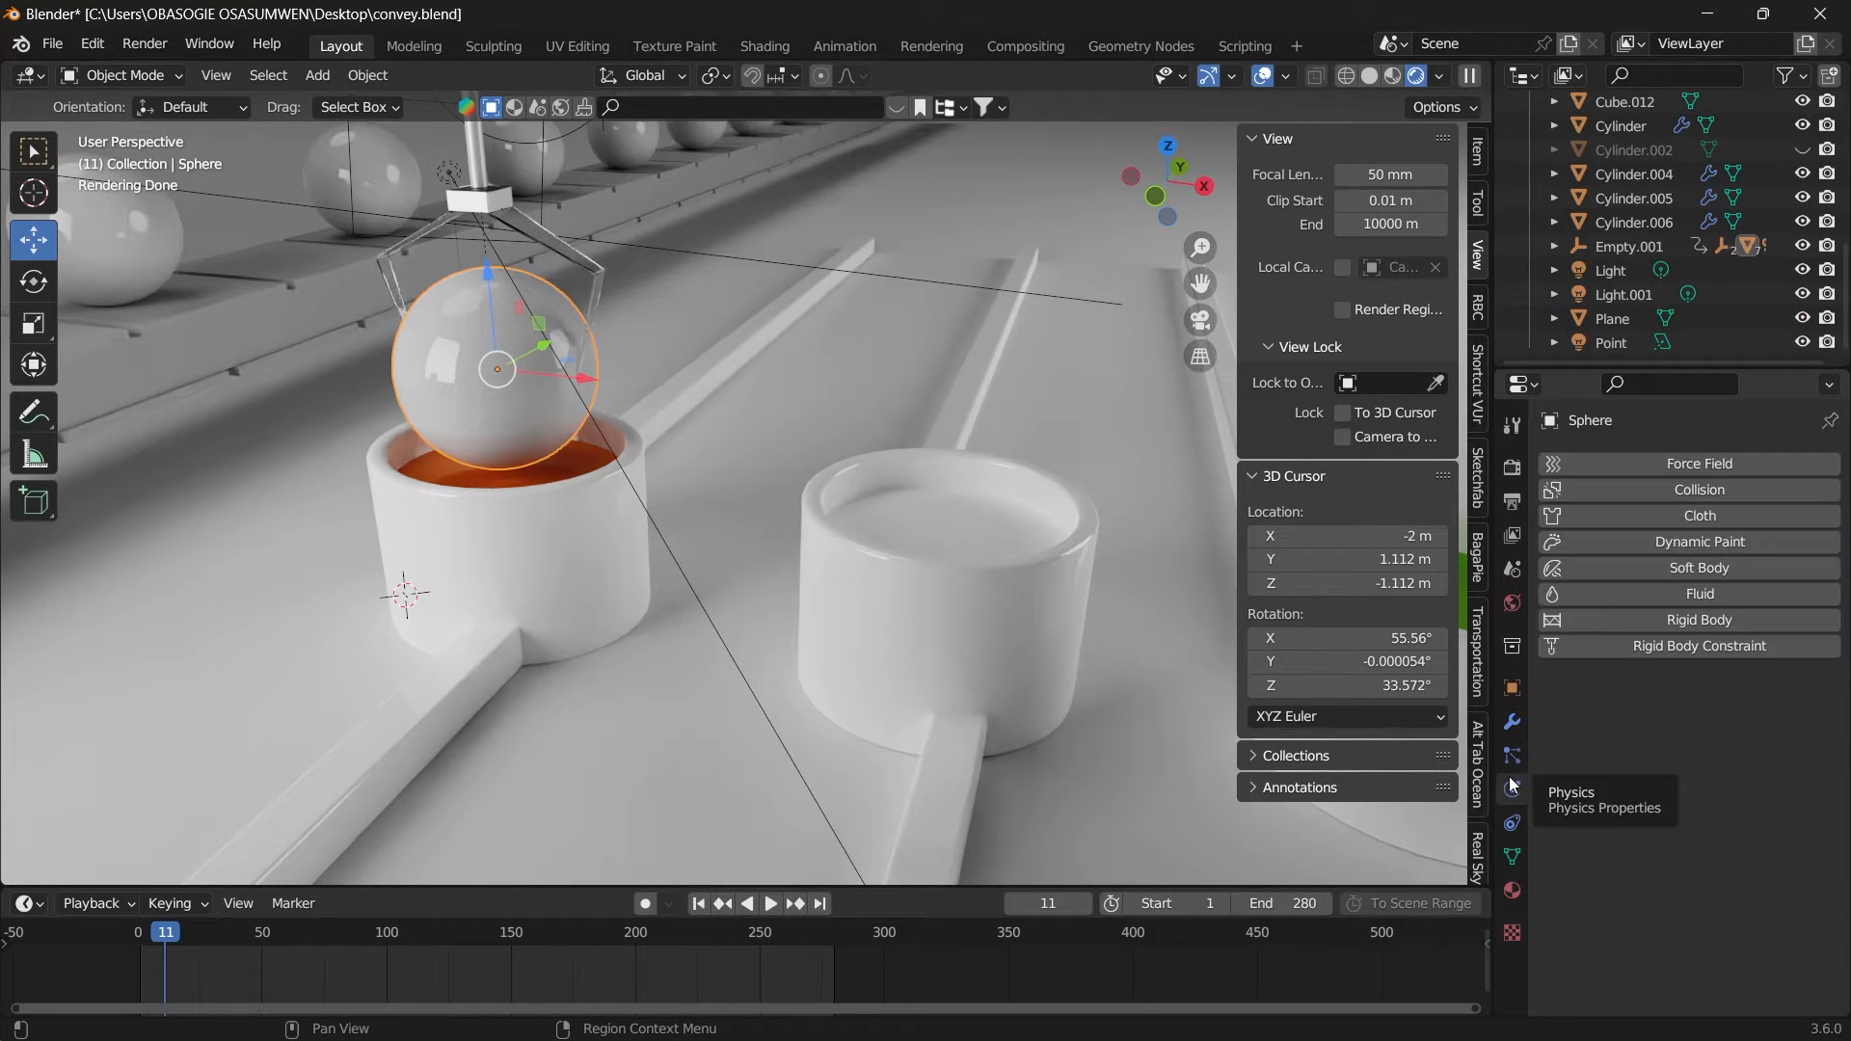
click(1689, 541)
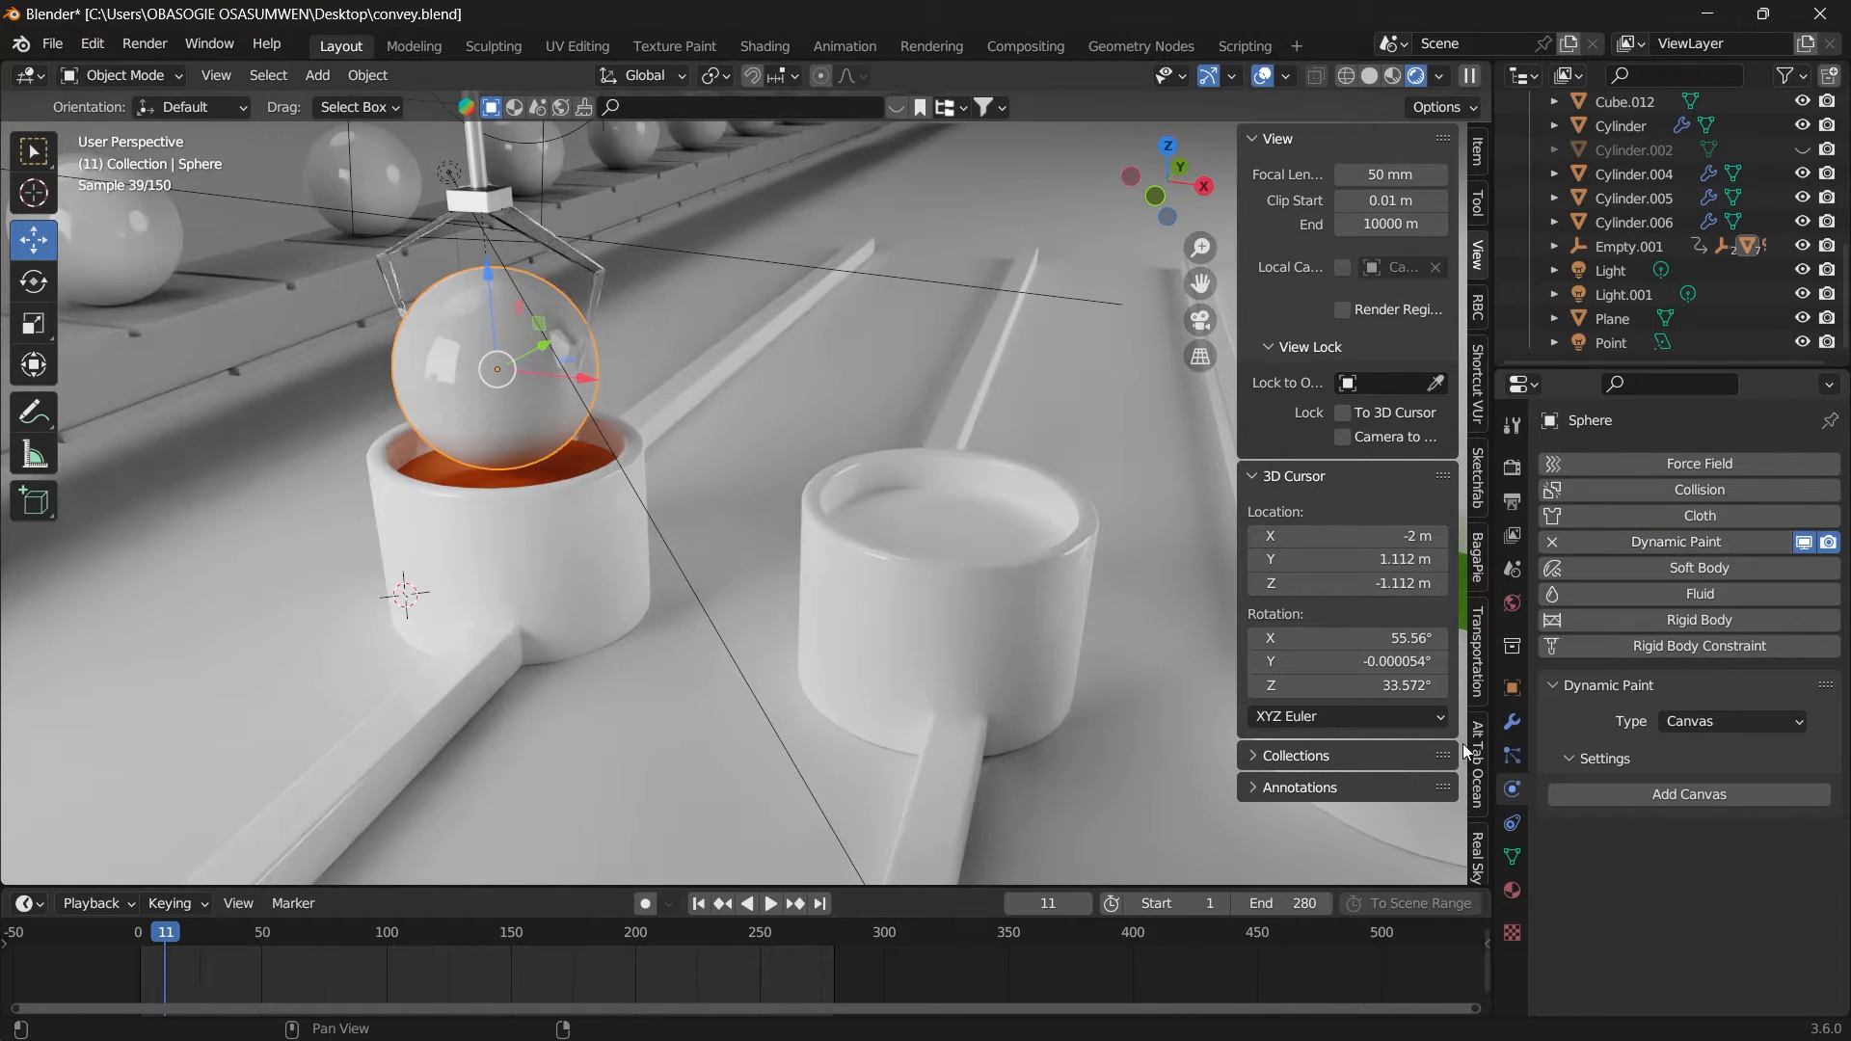
Step: Check the Dynamic Paint entry in the sphere's modifier stack and return to the sphere's physics settings
click(1510, 733)
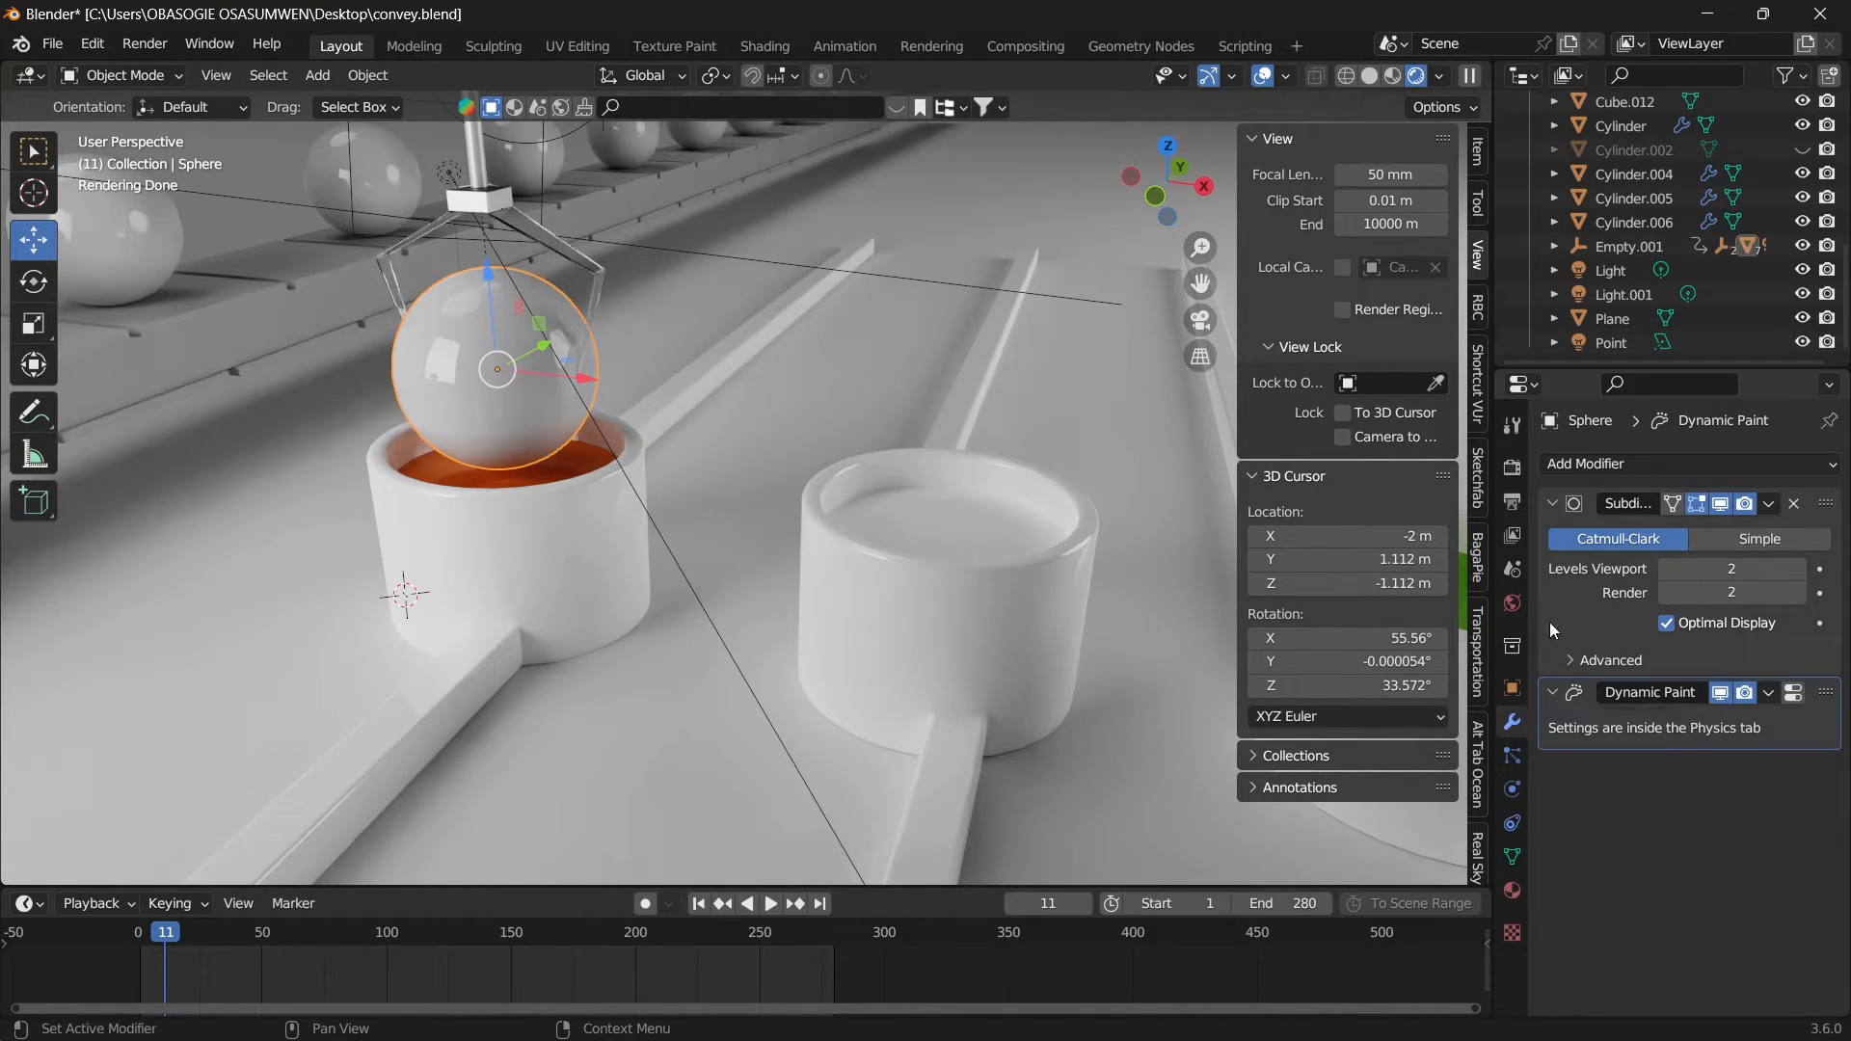
click(1610, 467)
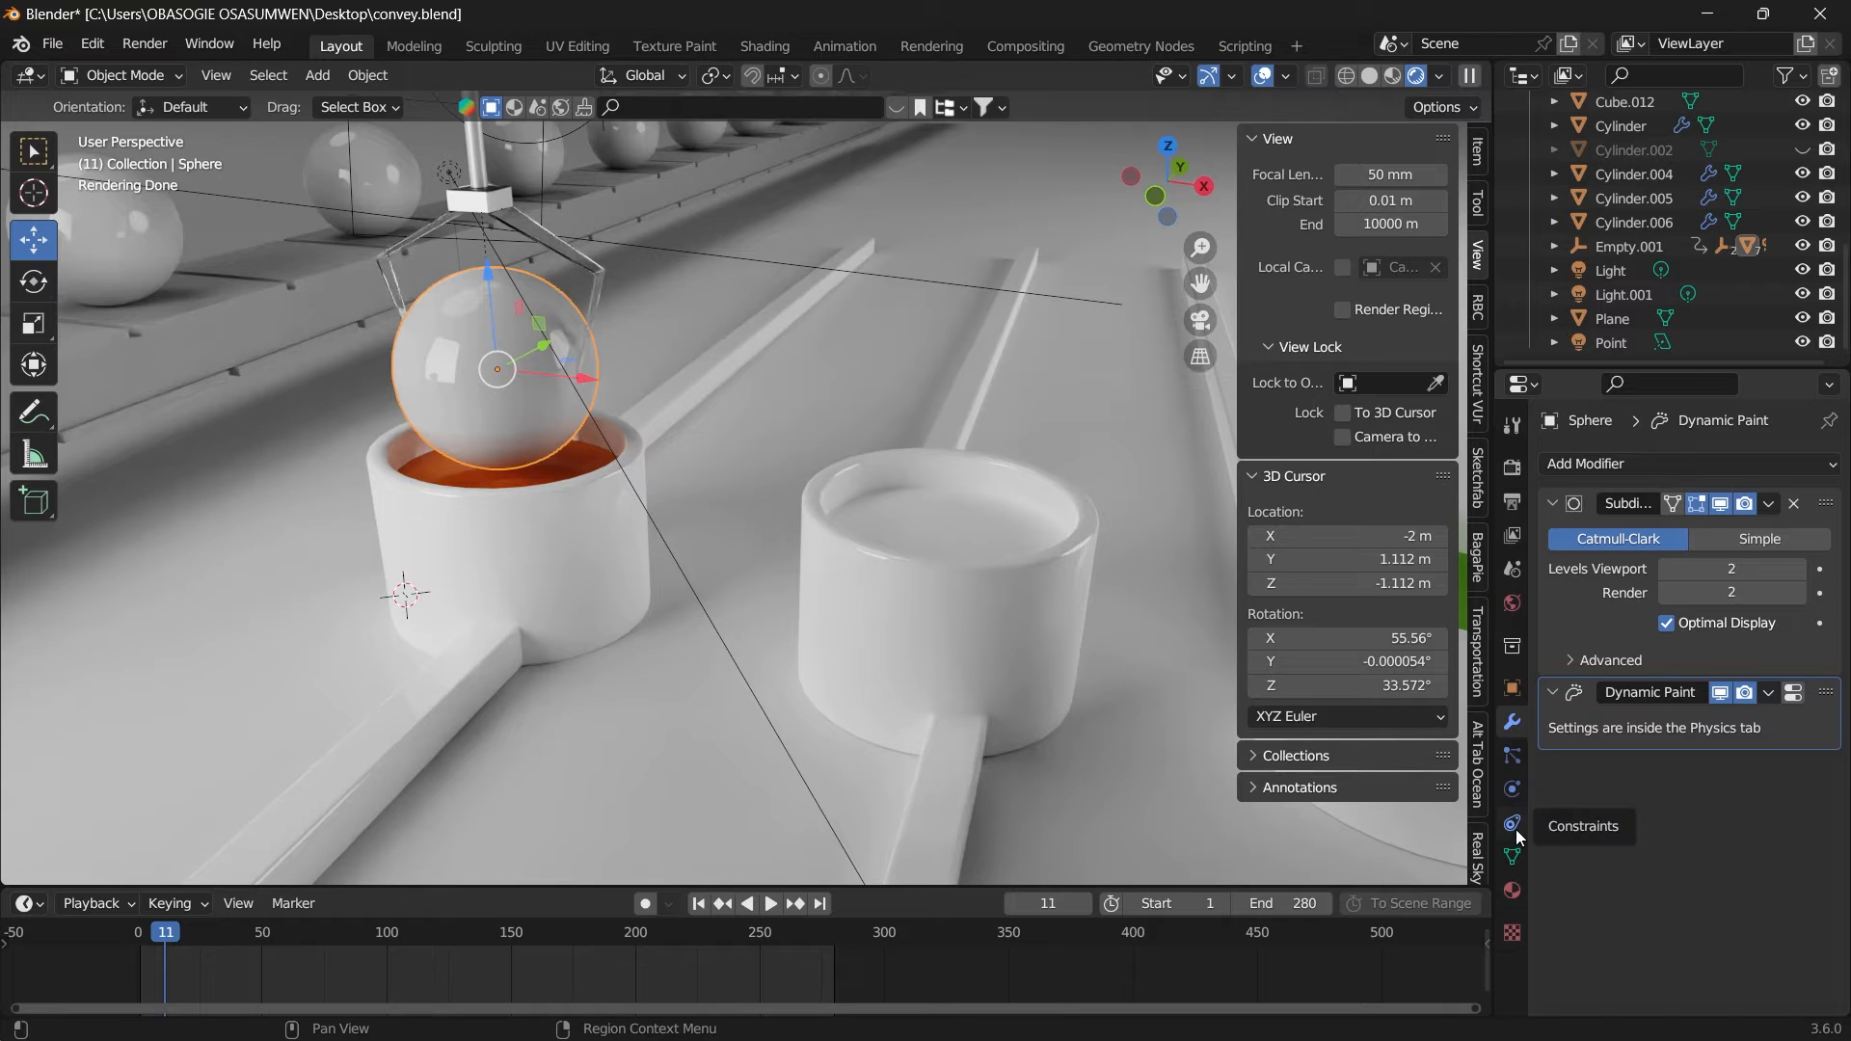
click(1513, 825)
click(1514, 792)
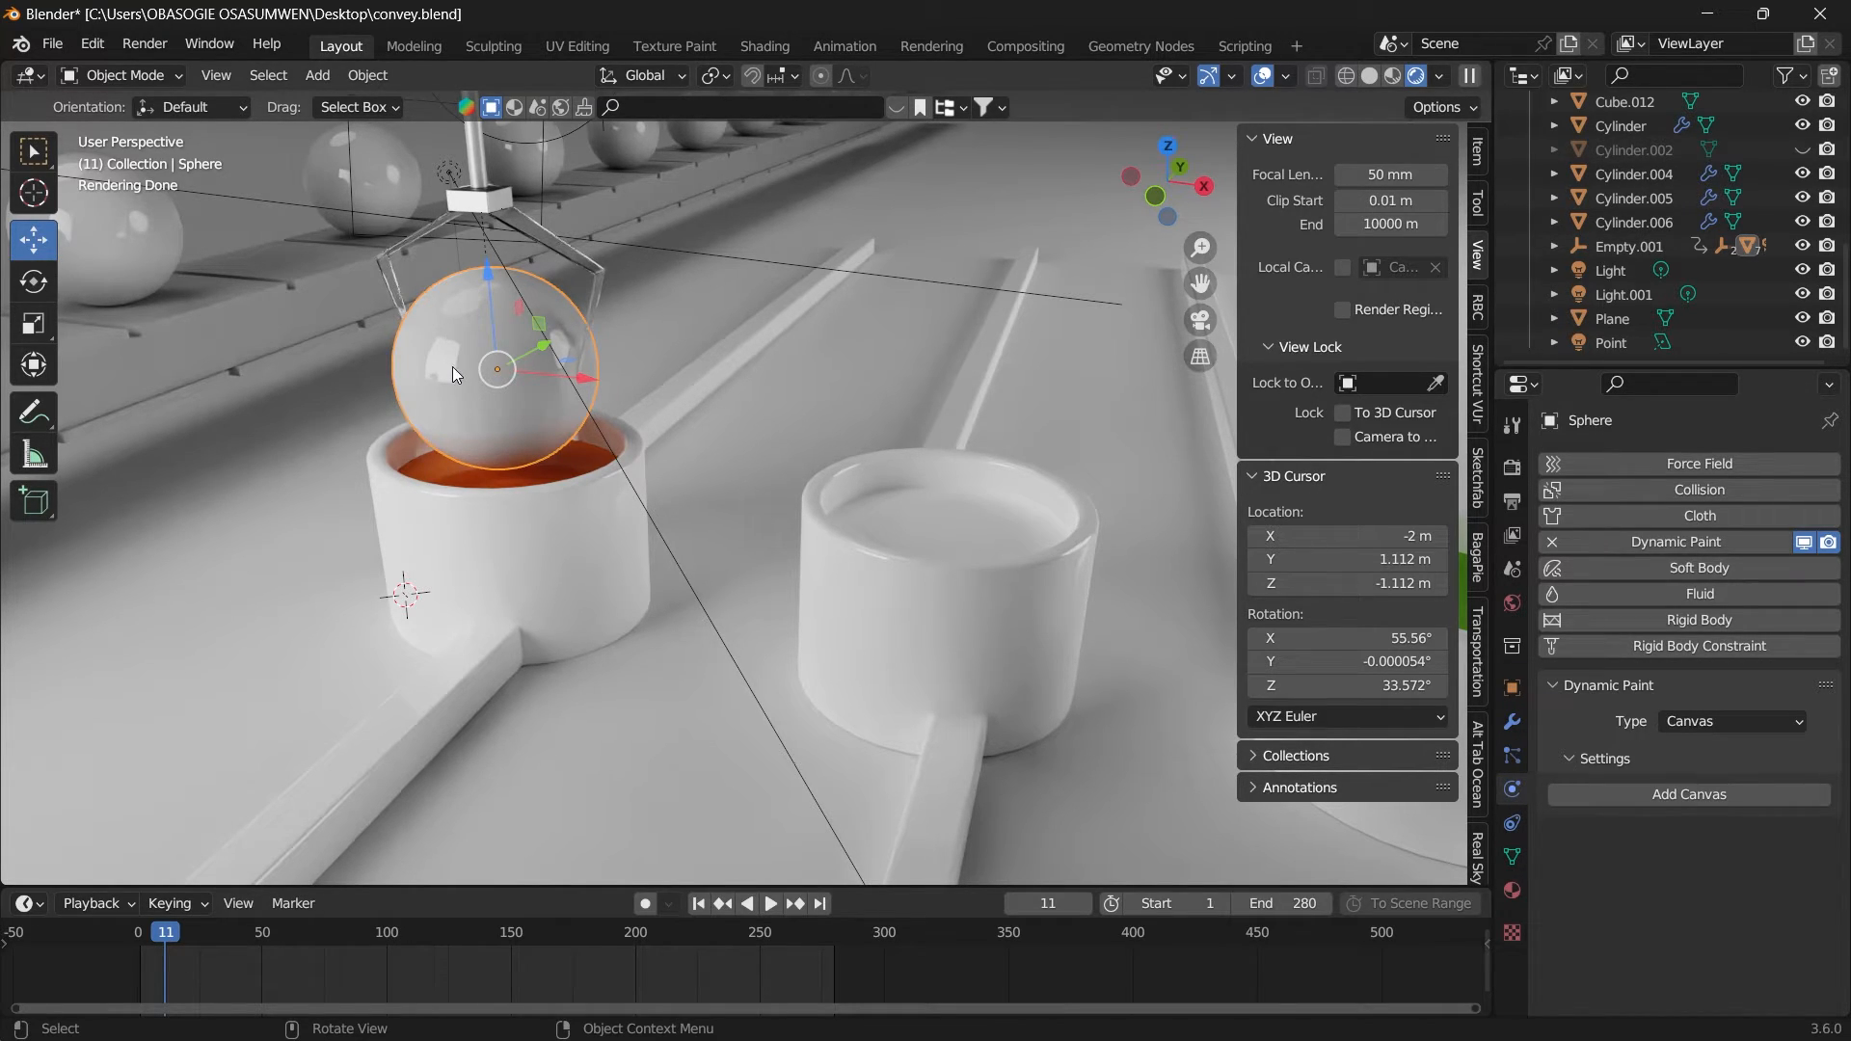
drag(1200, 283, 1235, 285)
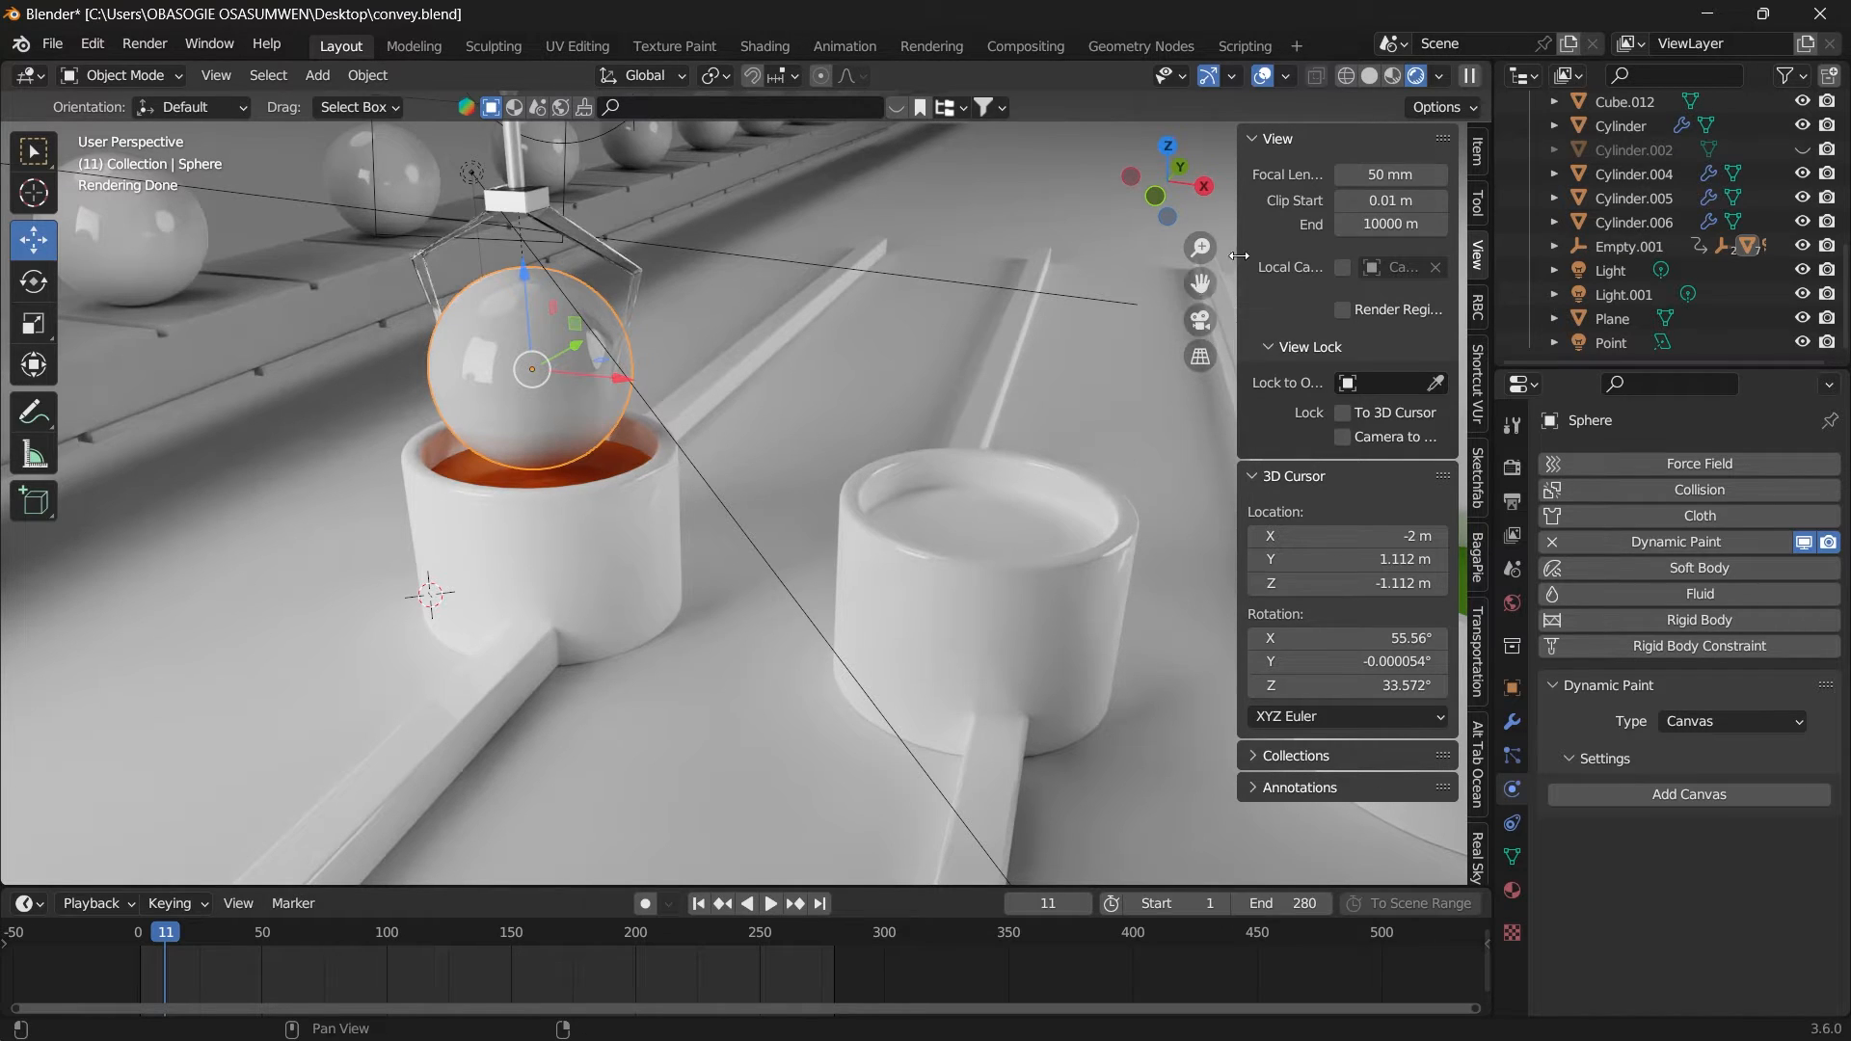
Step: Keep the sphere's Dynamic Paint type as Canvas and add a canvas to it
click(1721, 721)
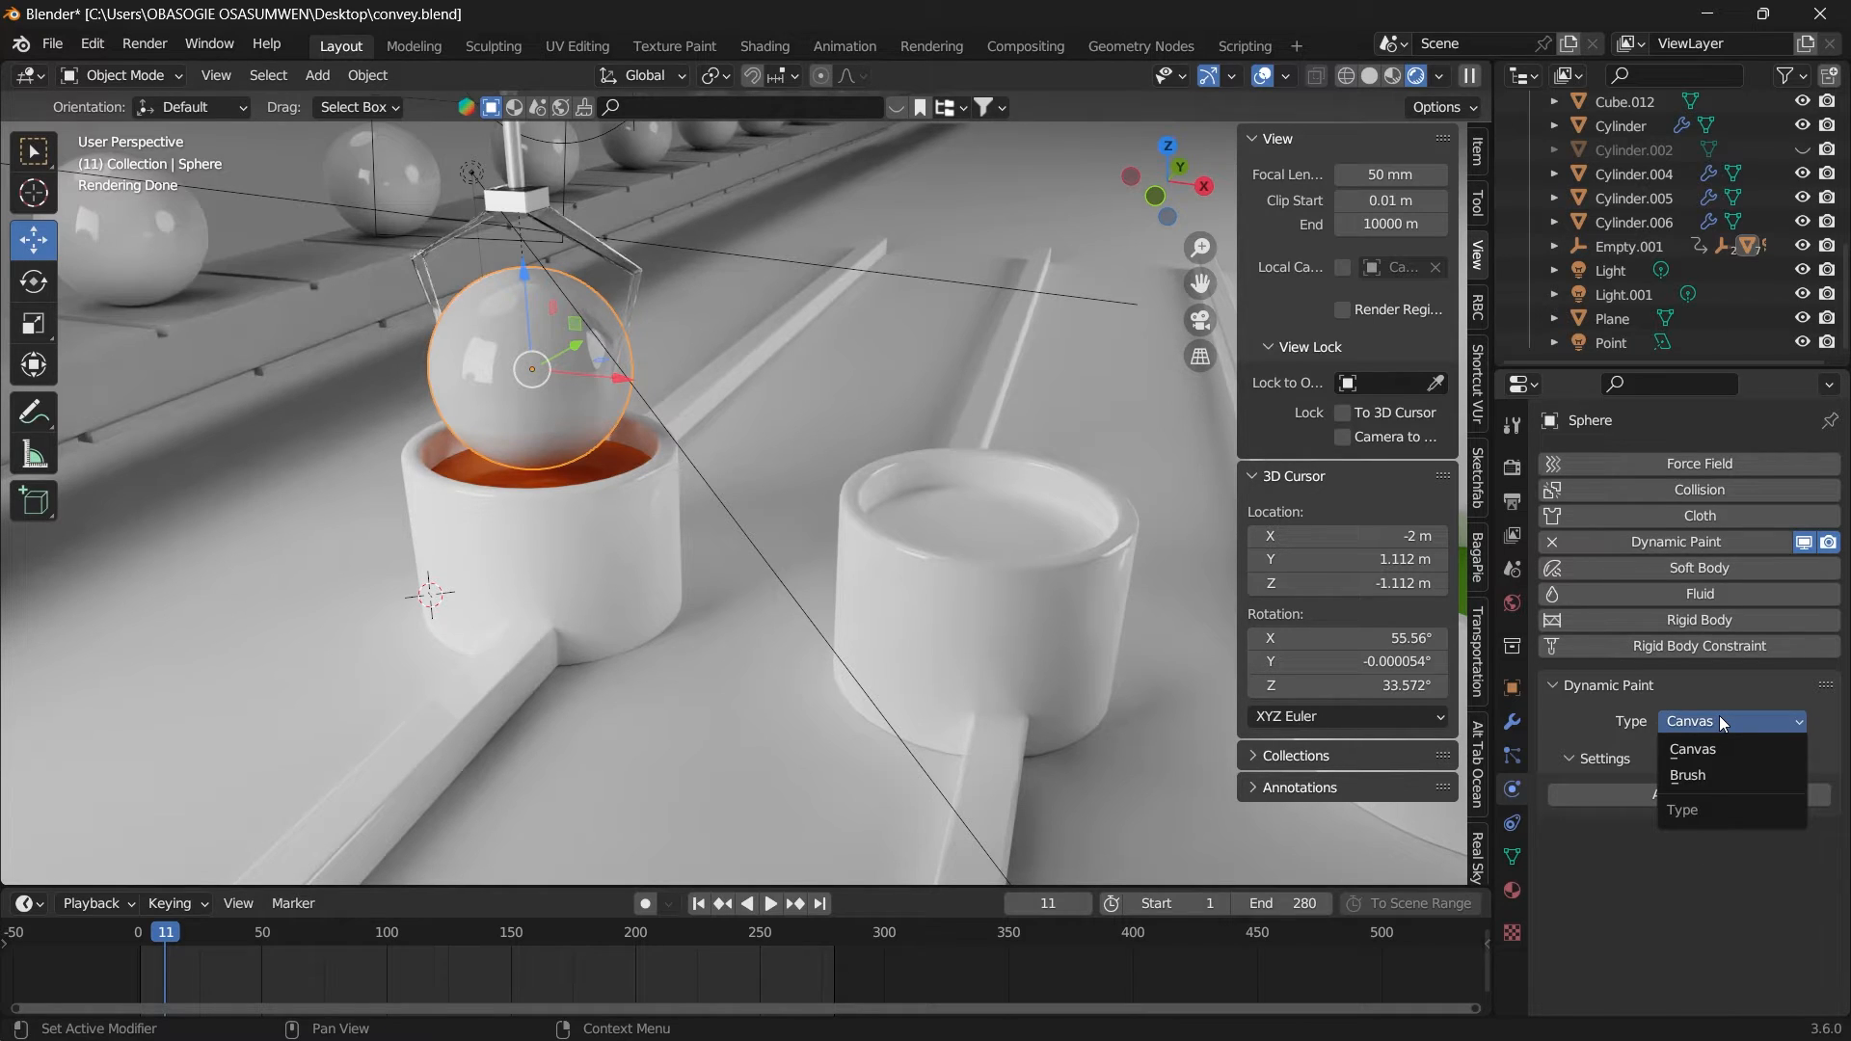
click(1719, 715)
click(1693, 796)
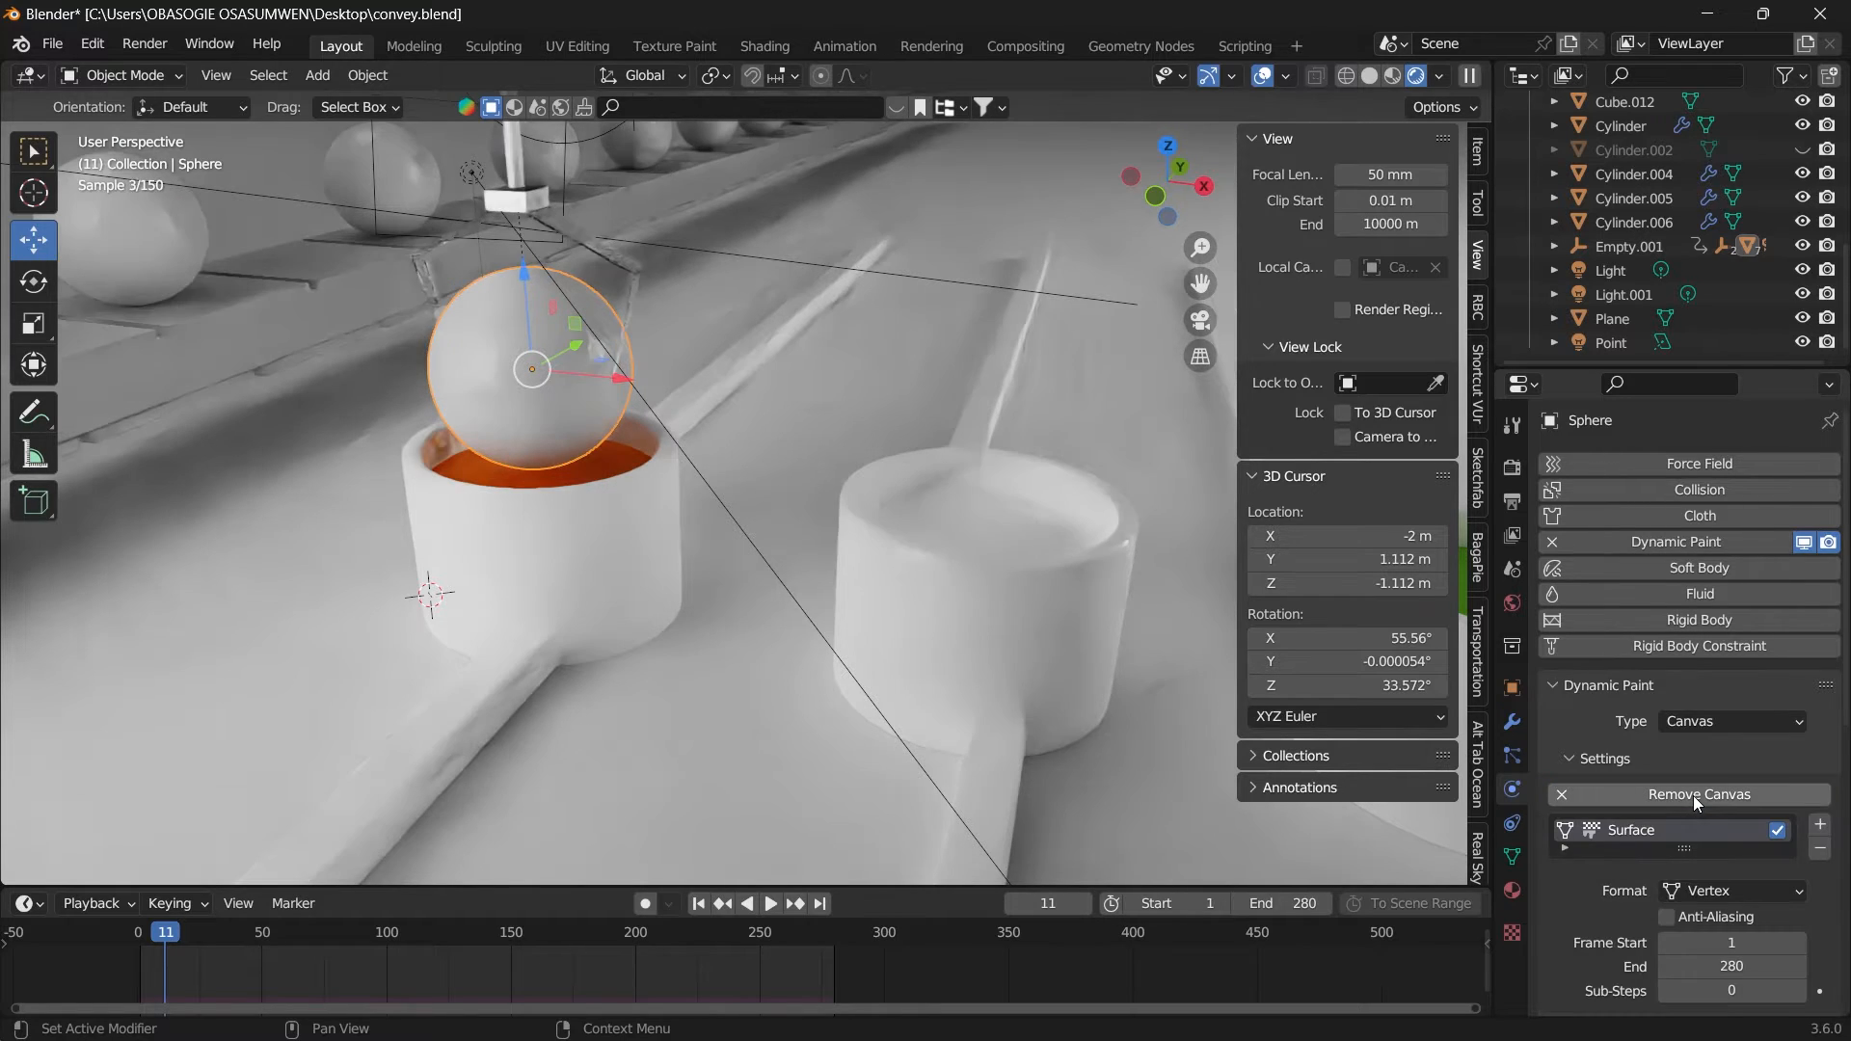
scroll(1607, 888, down, 3)
scroll(618, 421, up, 1)
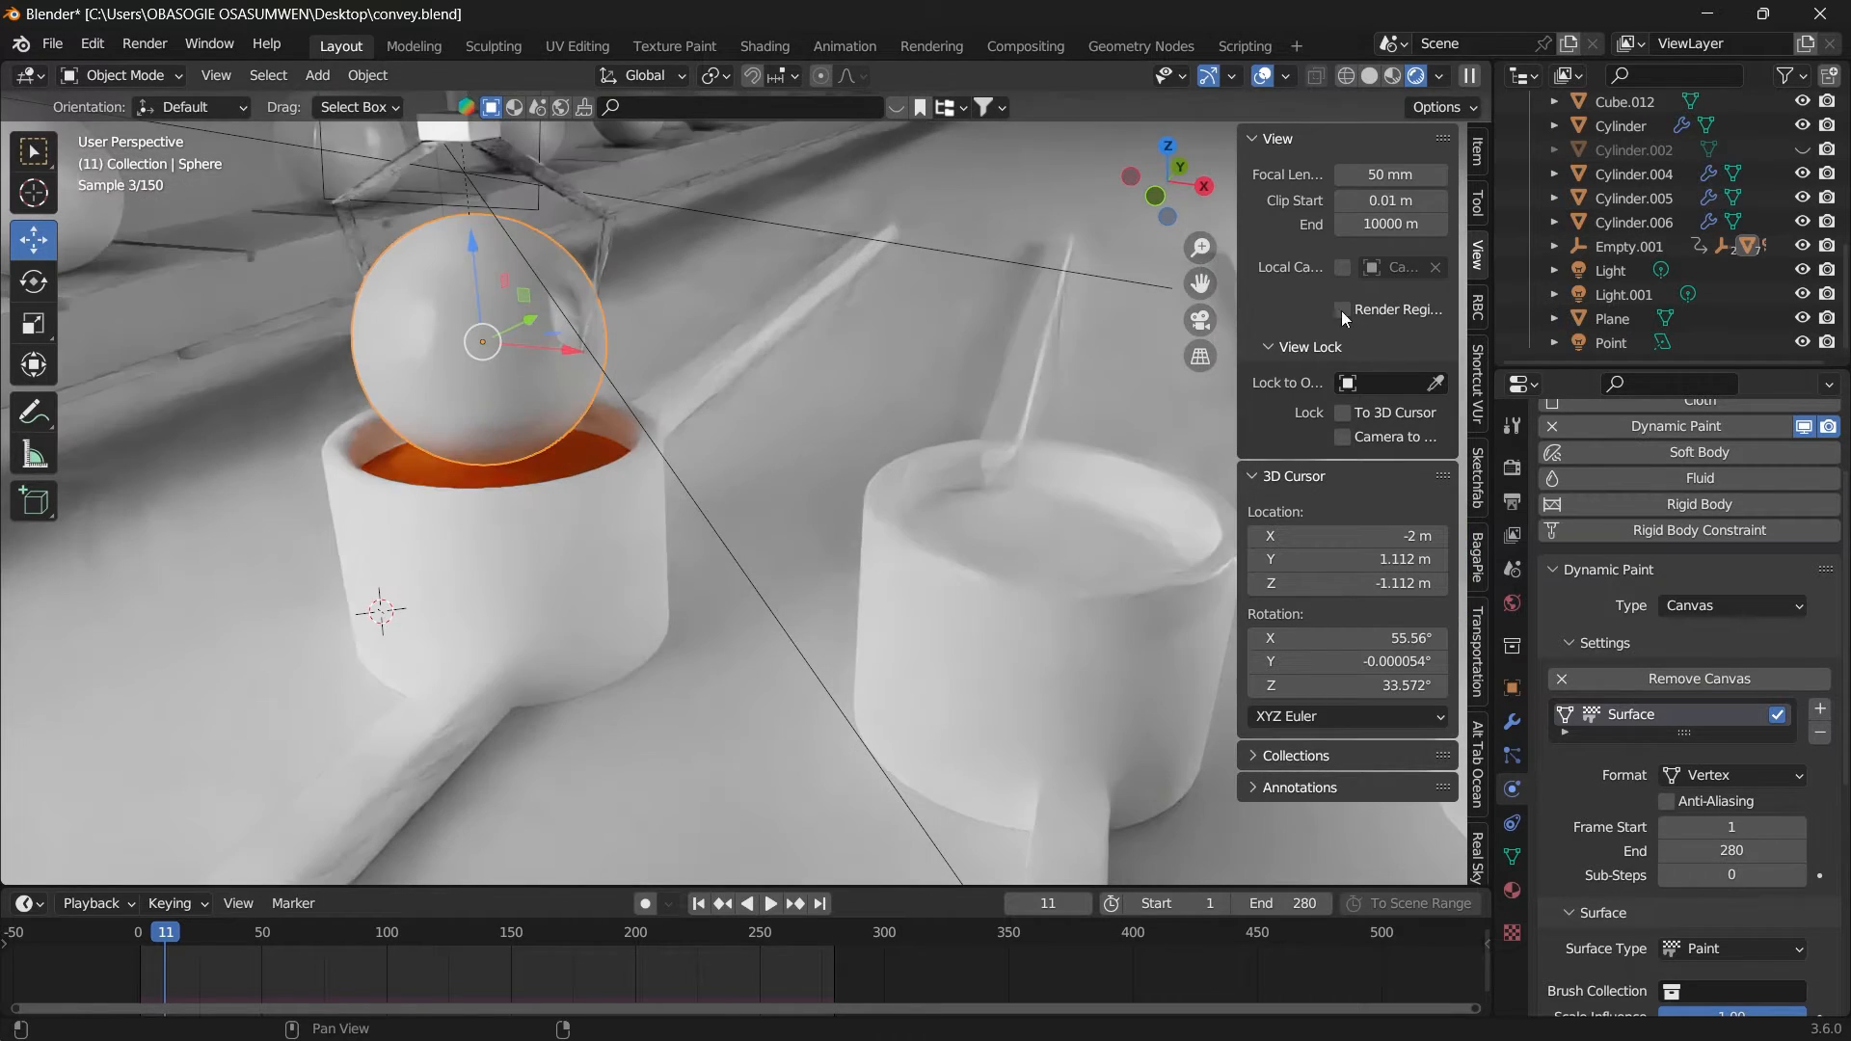
shift+middle_drag(819, 424, 923, 437)
scroll(1845, 802, down, 1)
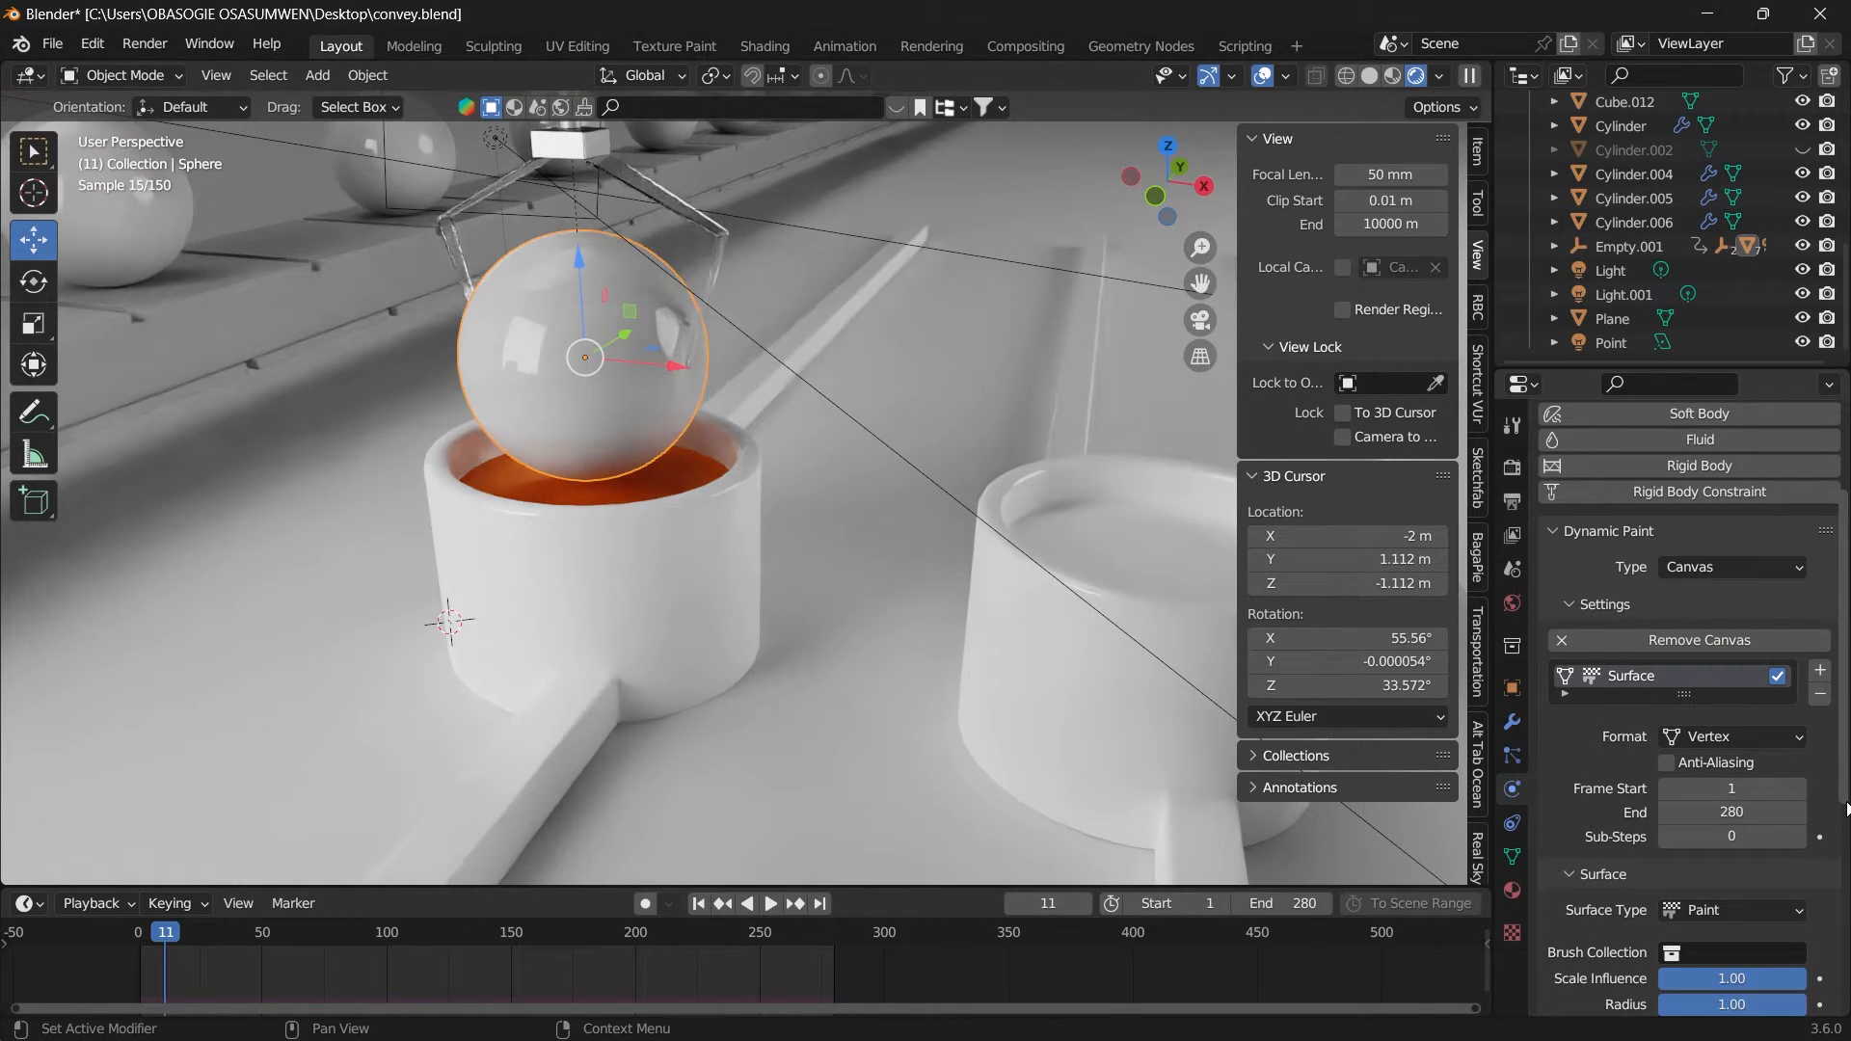
Step: Set the sphere's canvas format to Image Sequence and keep the surface type as Paint
click(1767, 744)
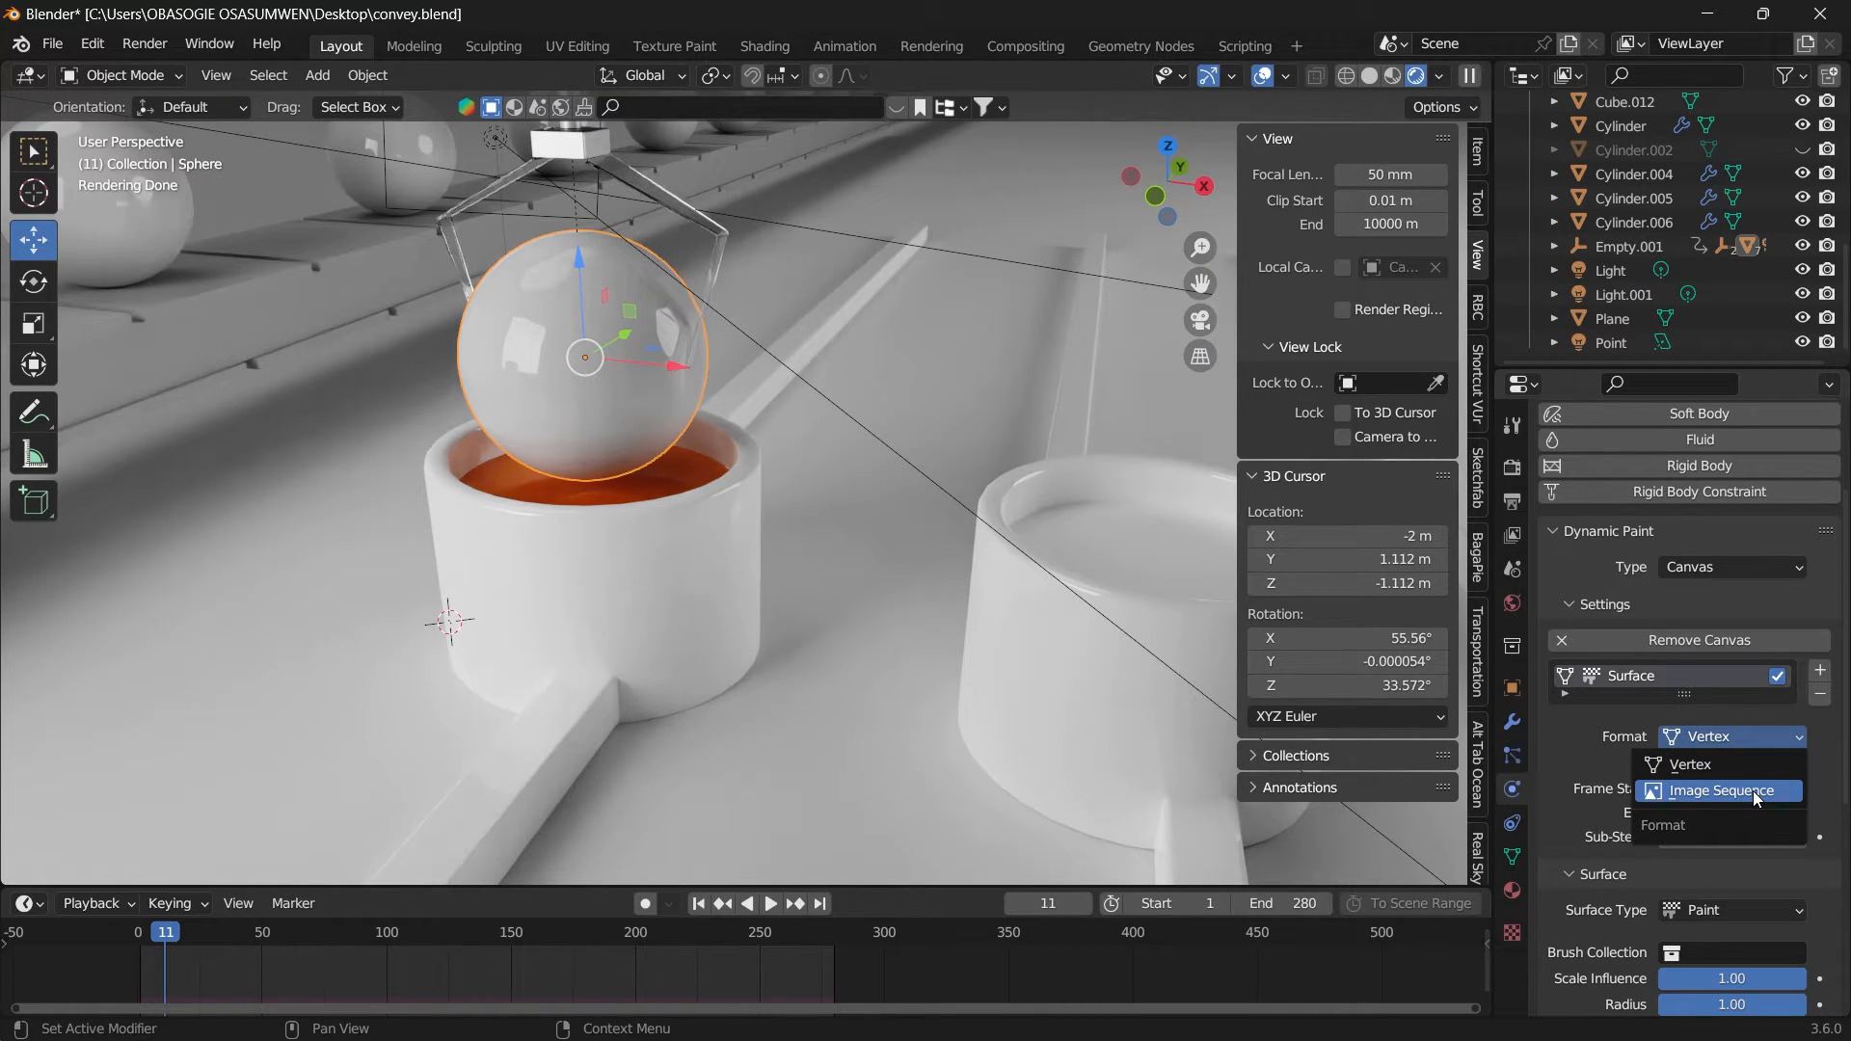
click(1753, 791)
scroll(1773, 762, down, 3)
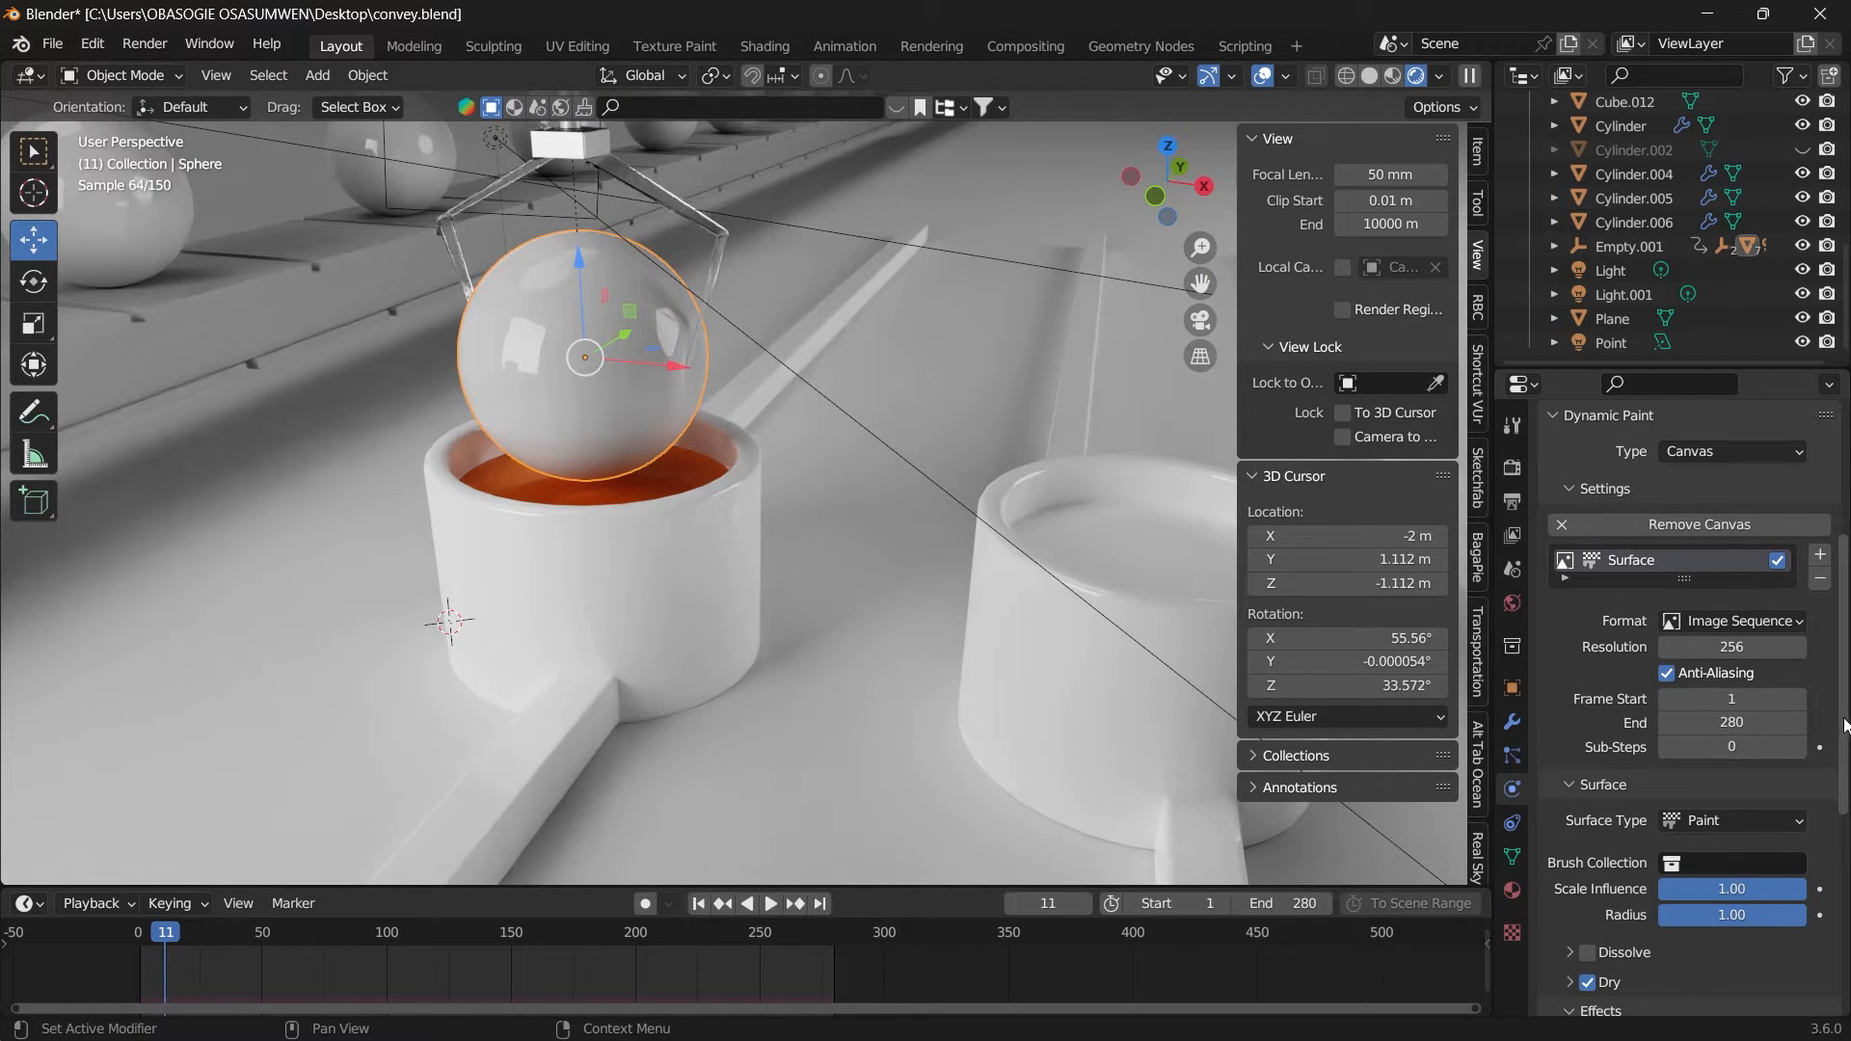
scroll(1832, 721, down, 3)
click(1732, 705)
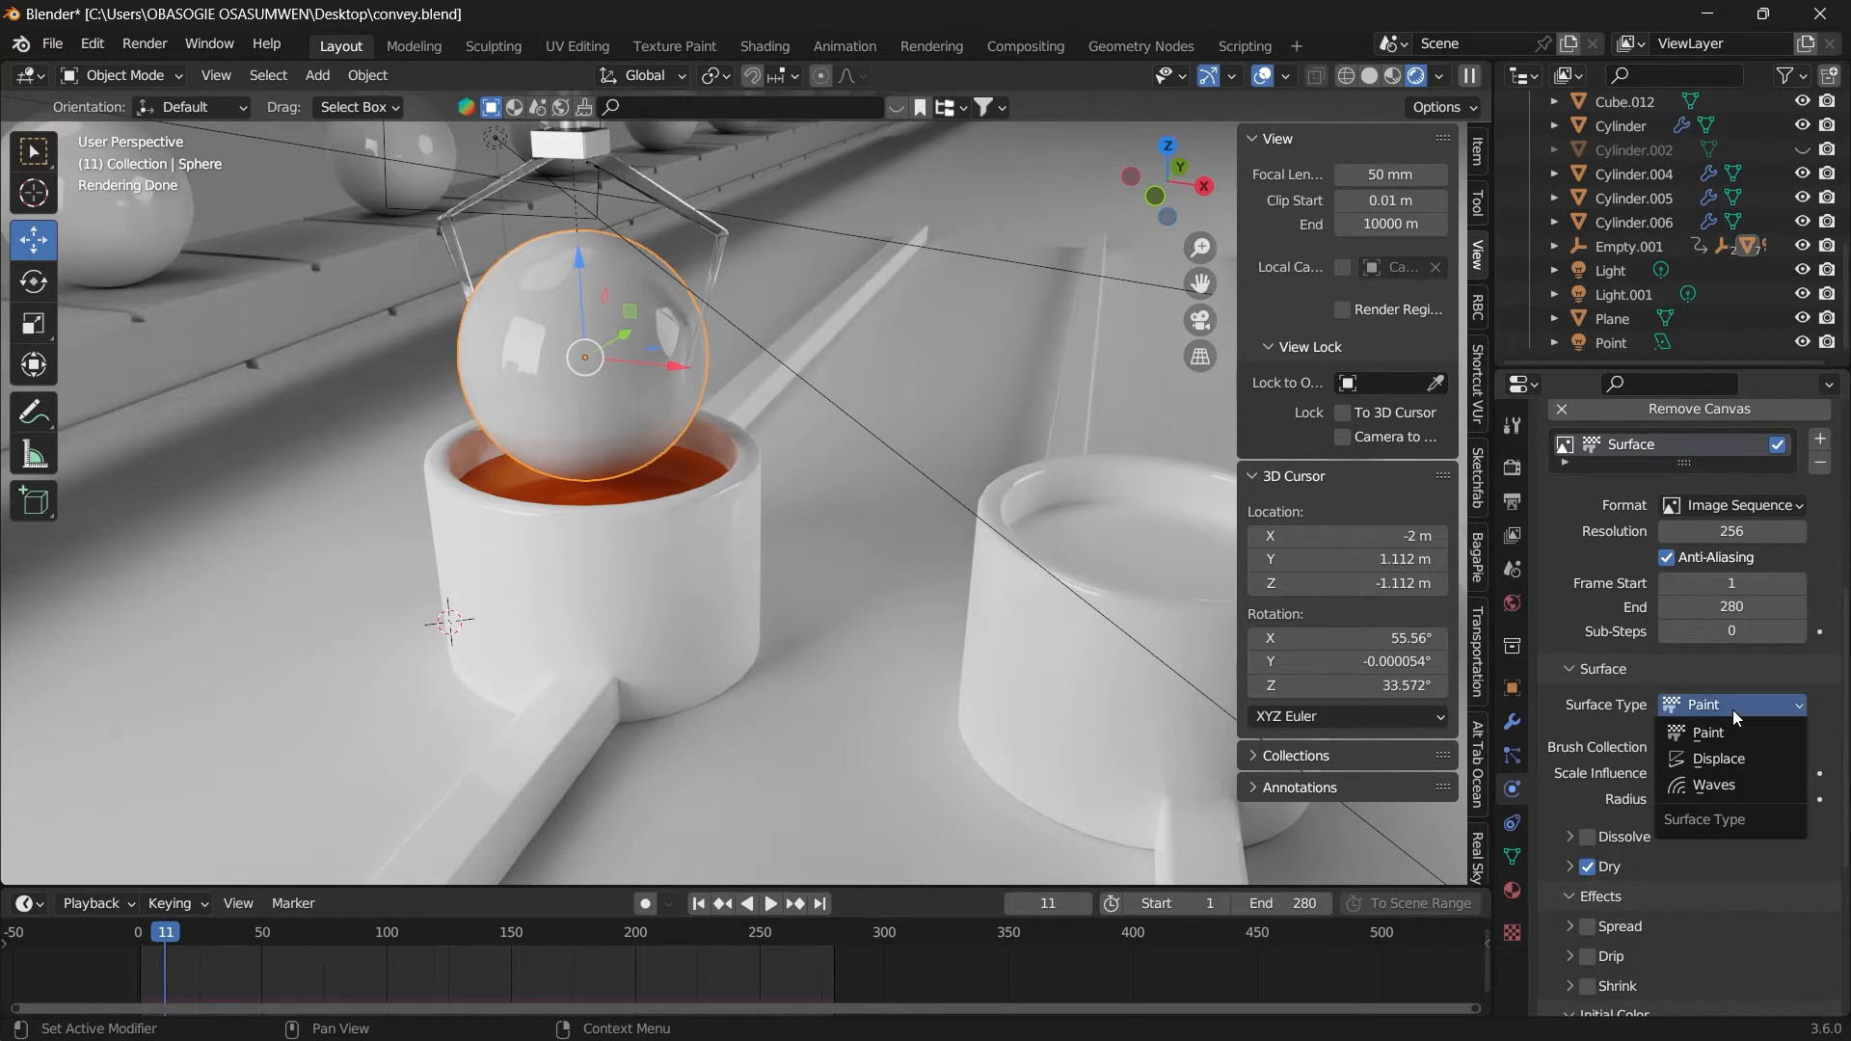
click(1732, 710)
Step: Set the canvas's initial color type to Color and keep the color white
scroll(1738, 743, down, 5)
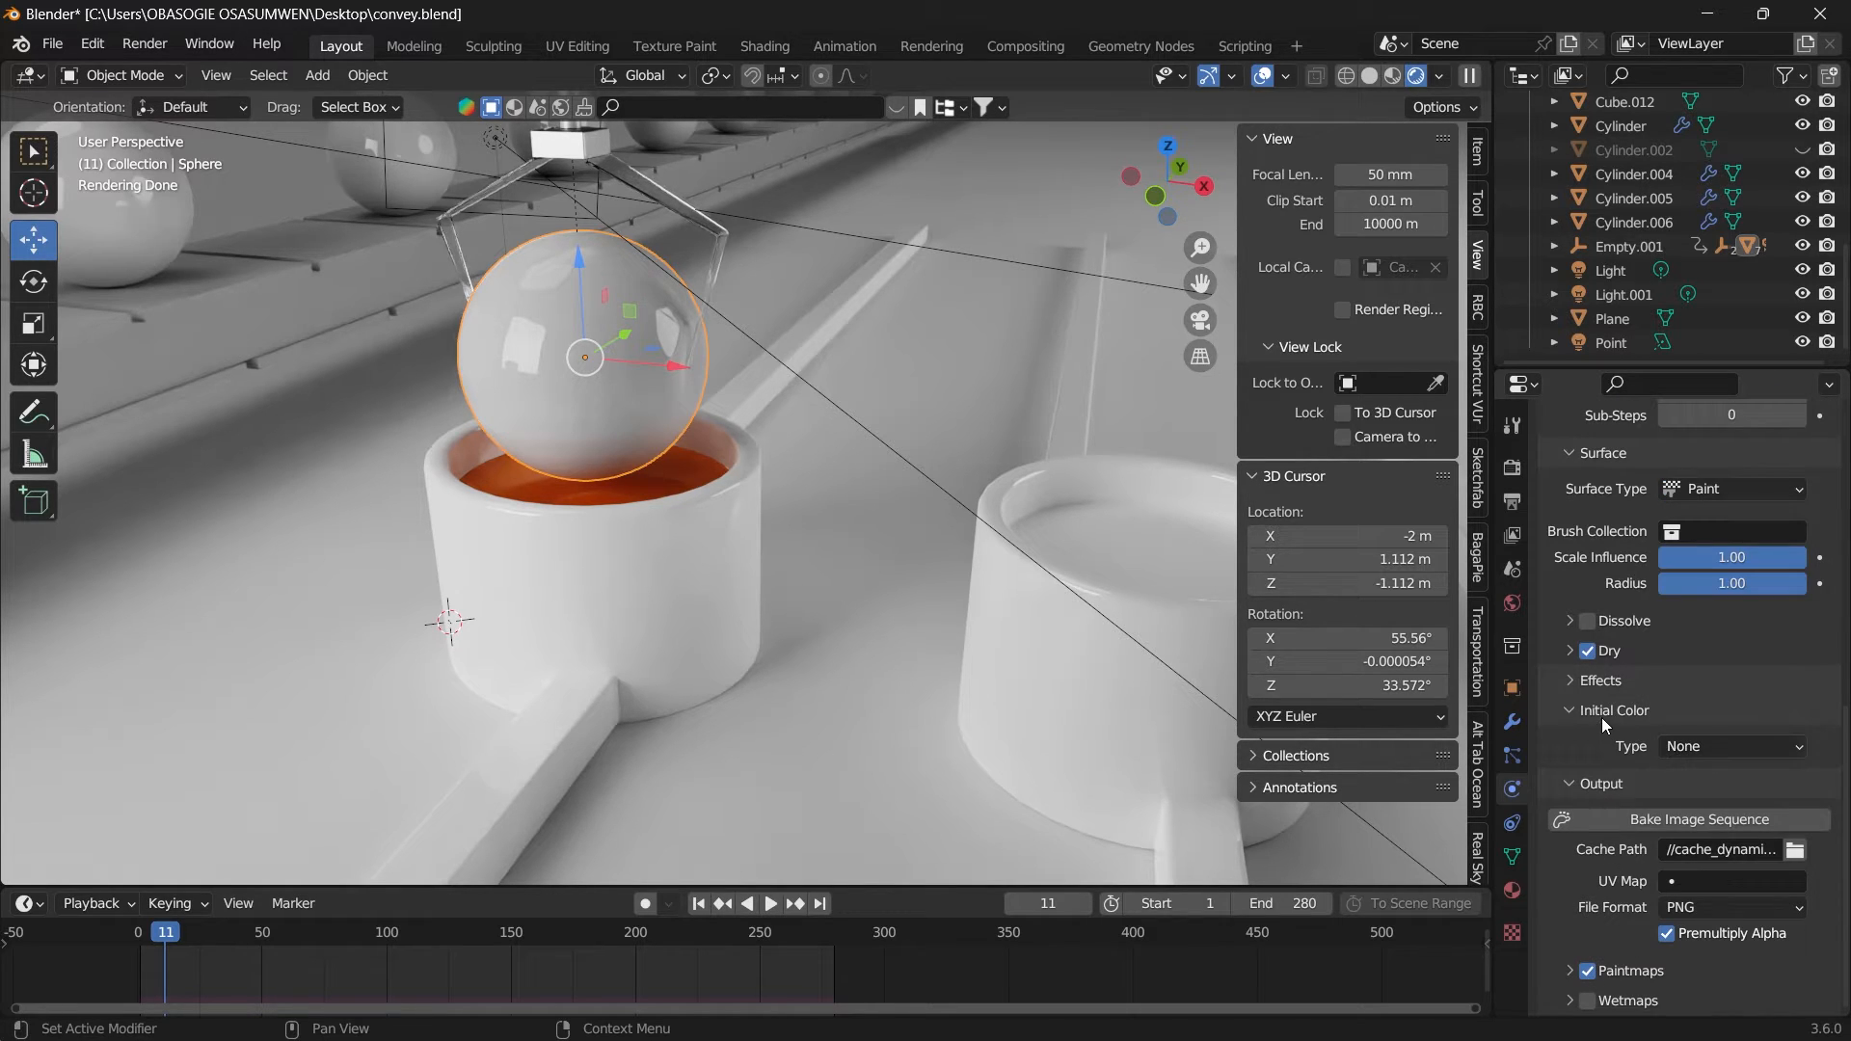
click(1602, 713)
click(1583, 755)
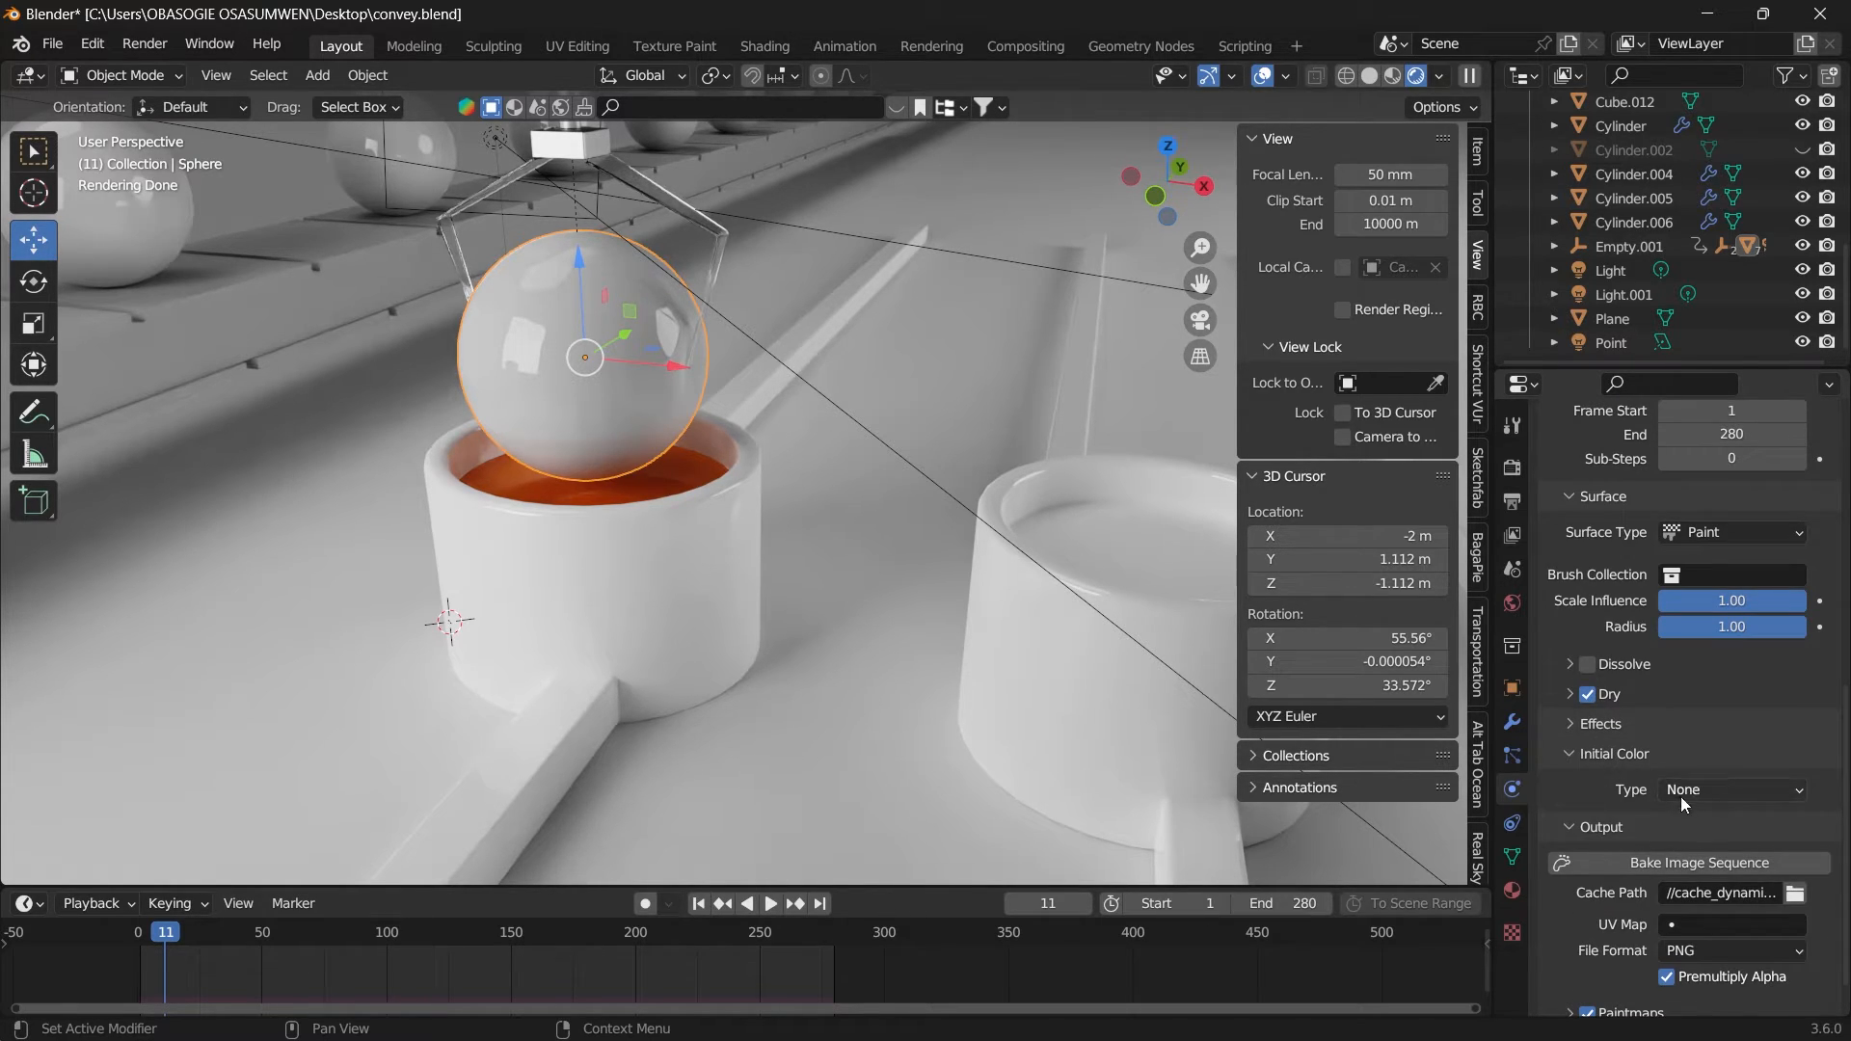
click(1708, 788)
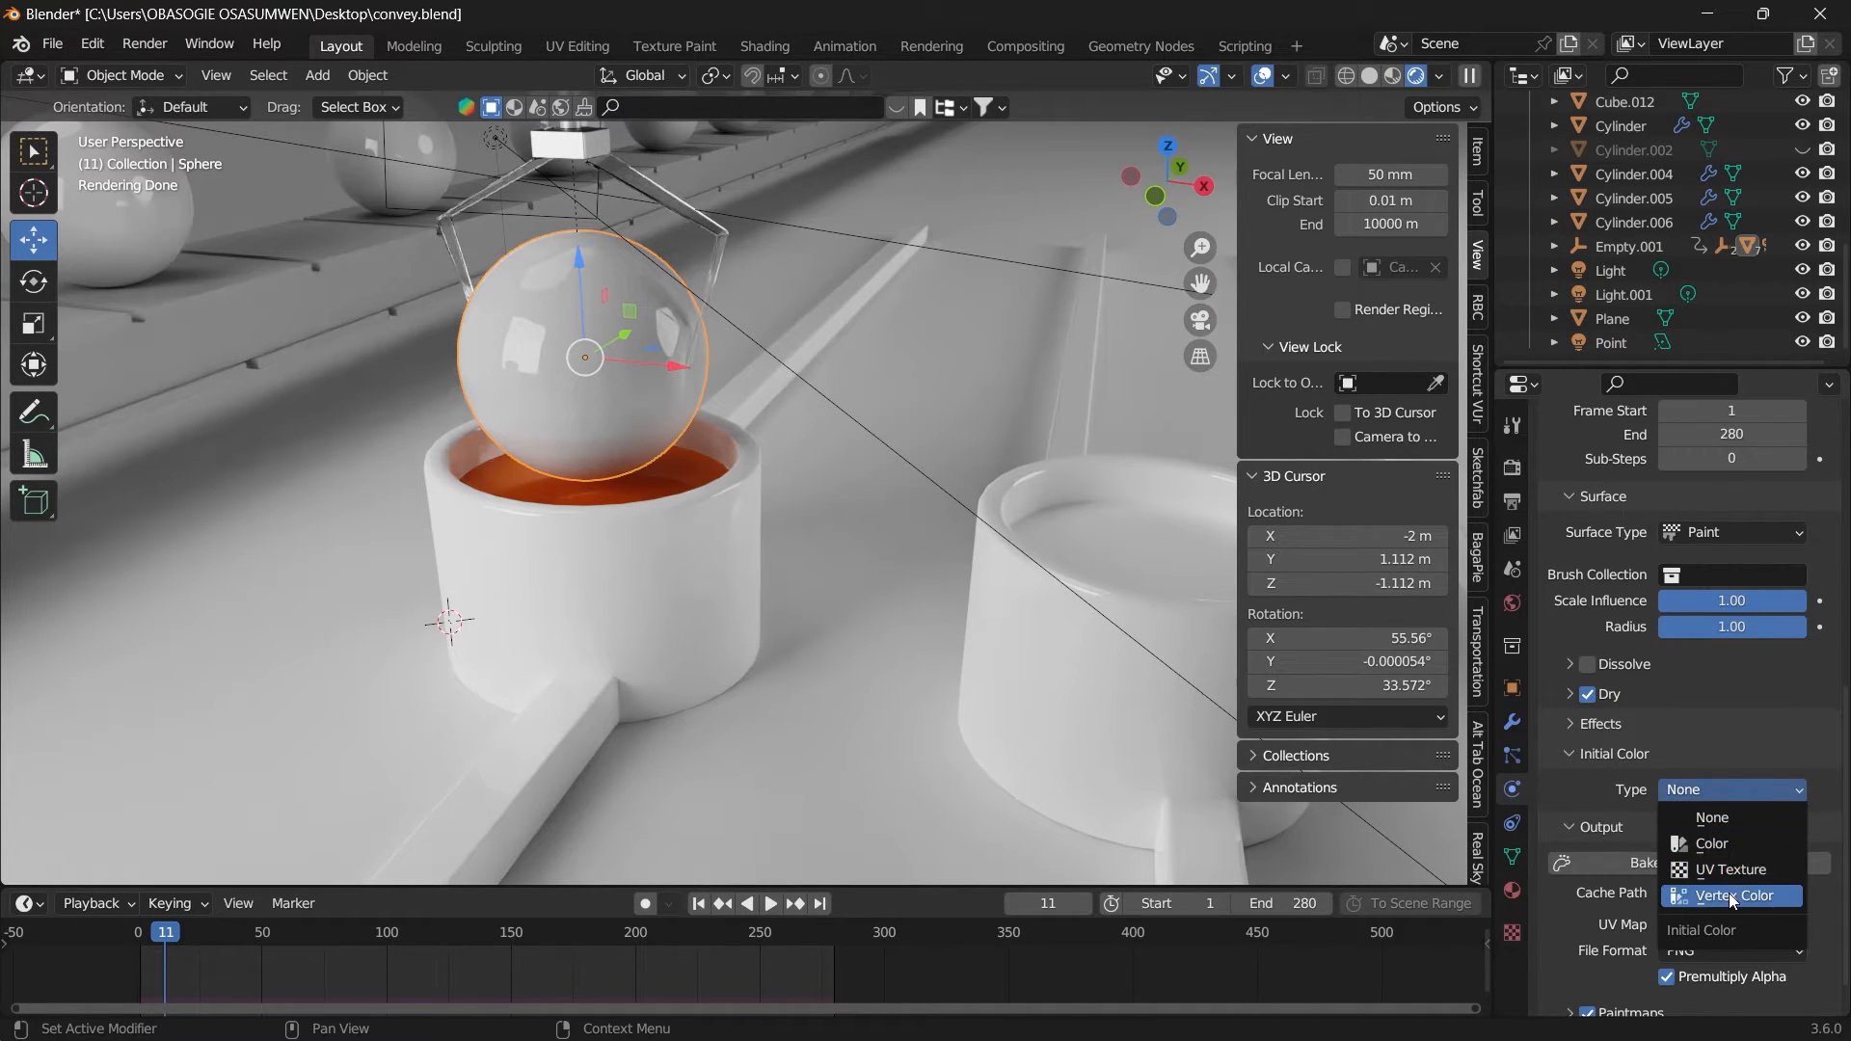
click(1727, 837)
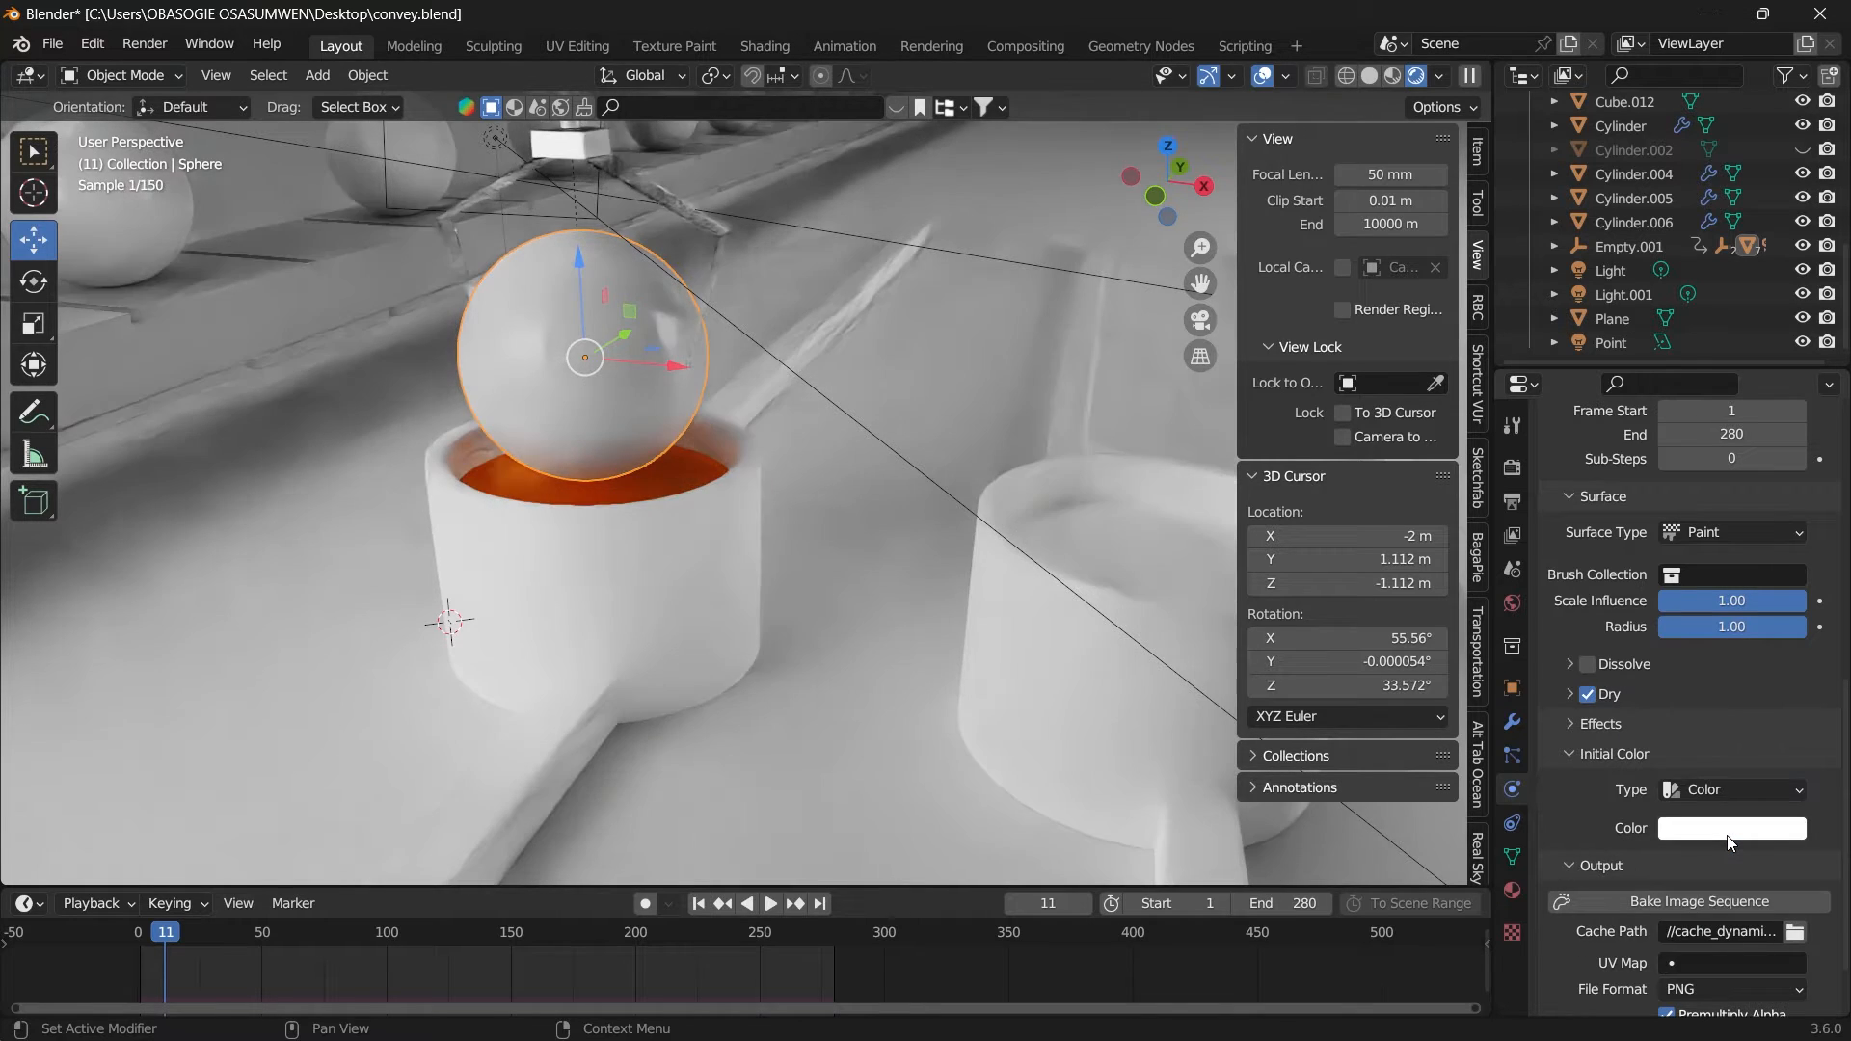
click(1736, 831)
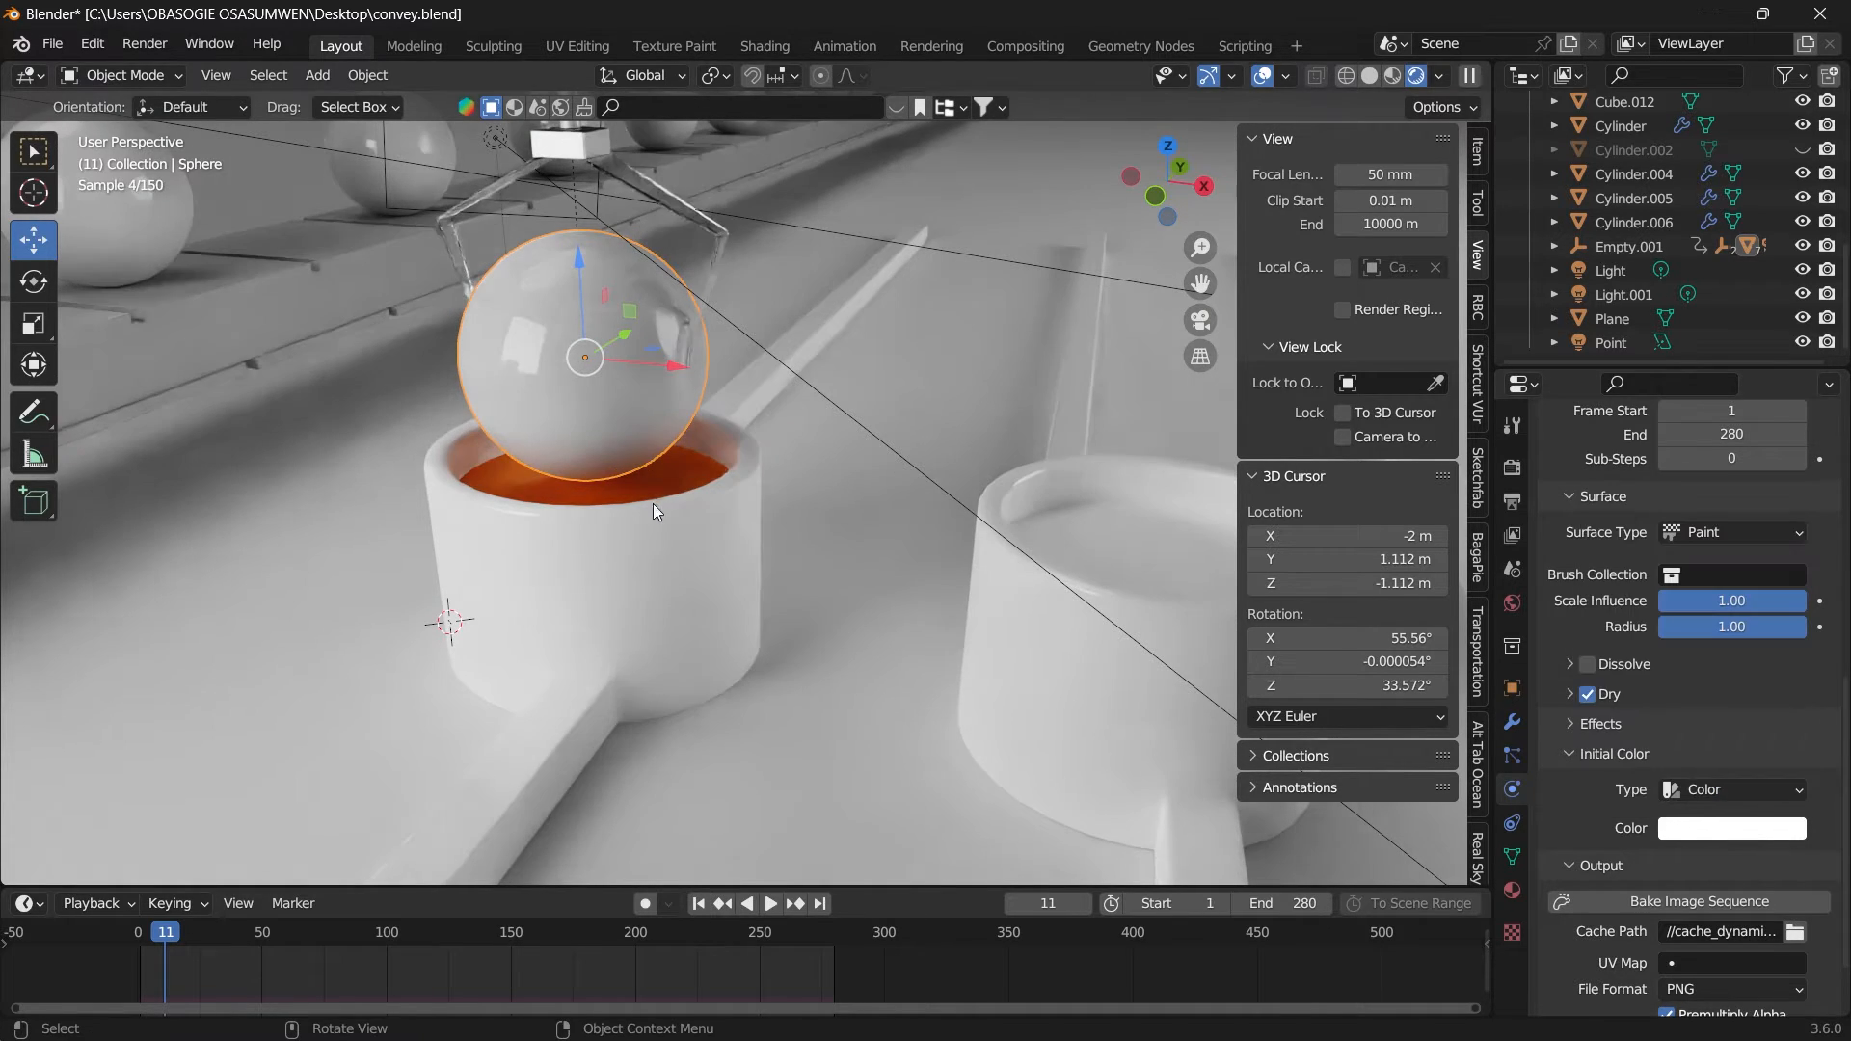
Step: Switch the timeline area to the Shader Editor and enlarge it to show the sphere's ash marble.001 nodes
click(48, 910)
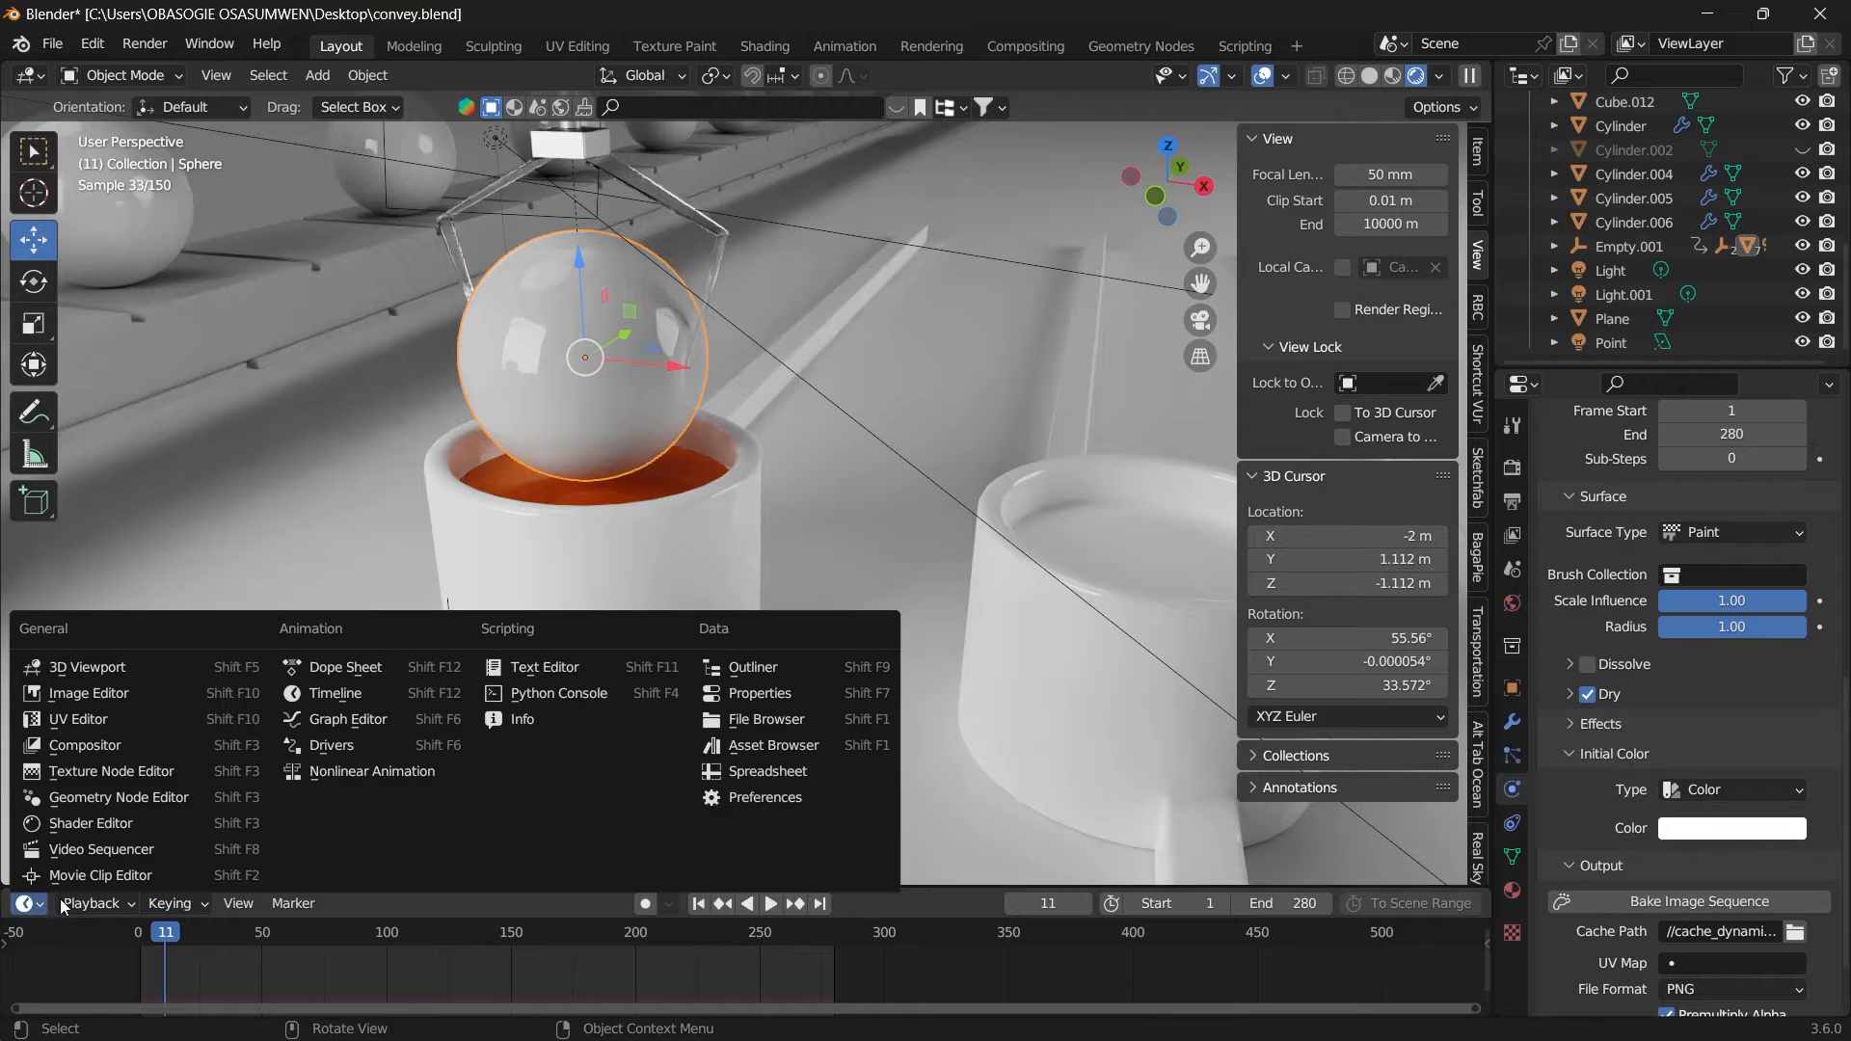
click(90, 825)
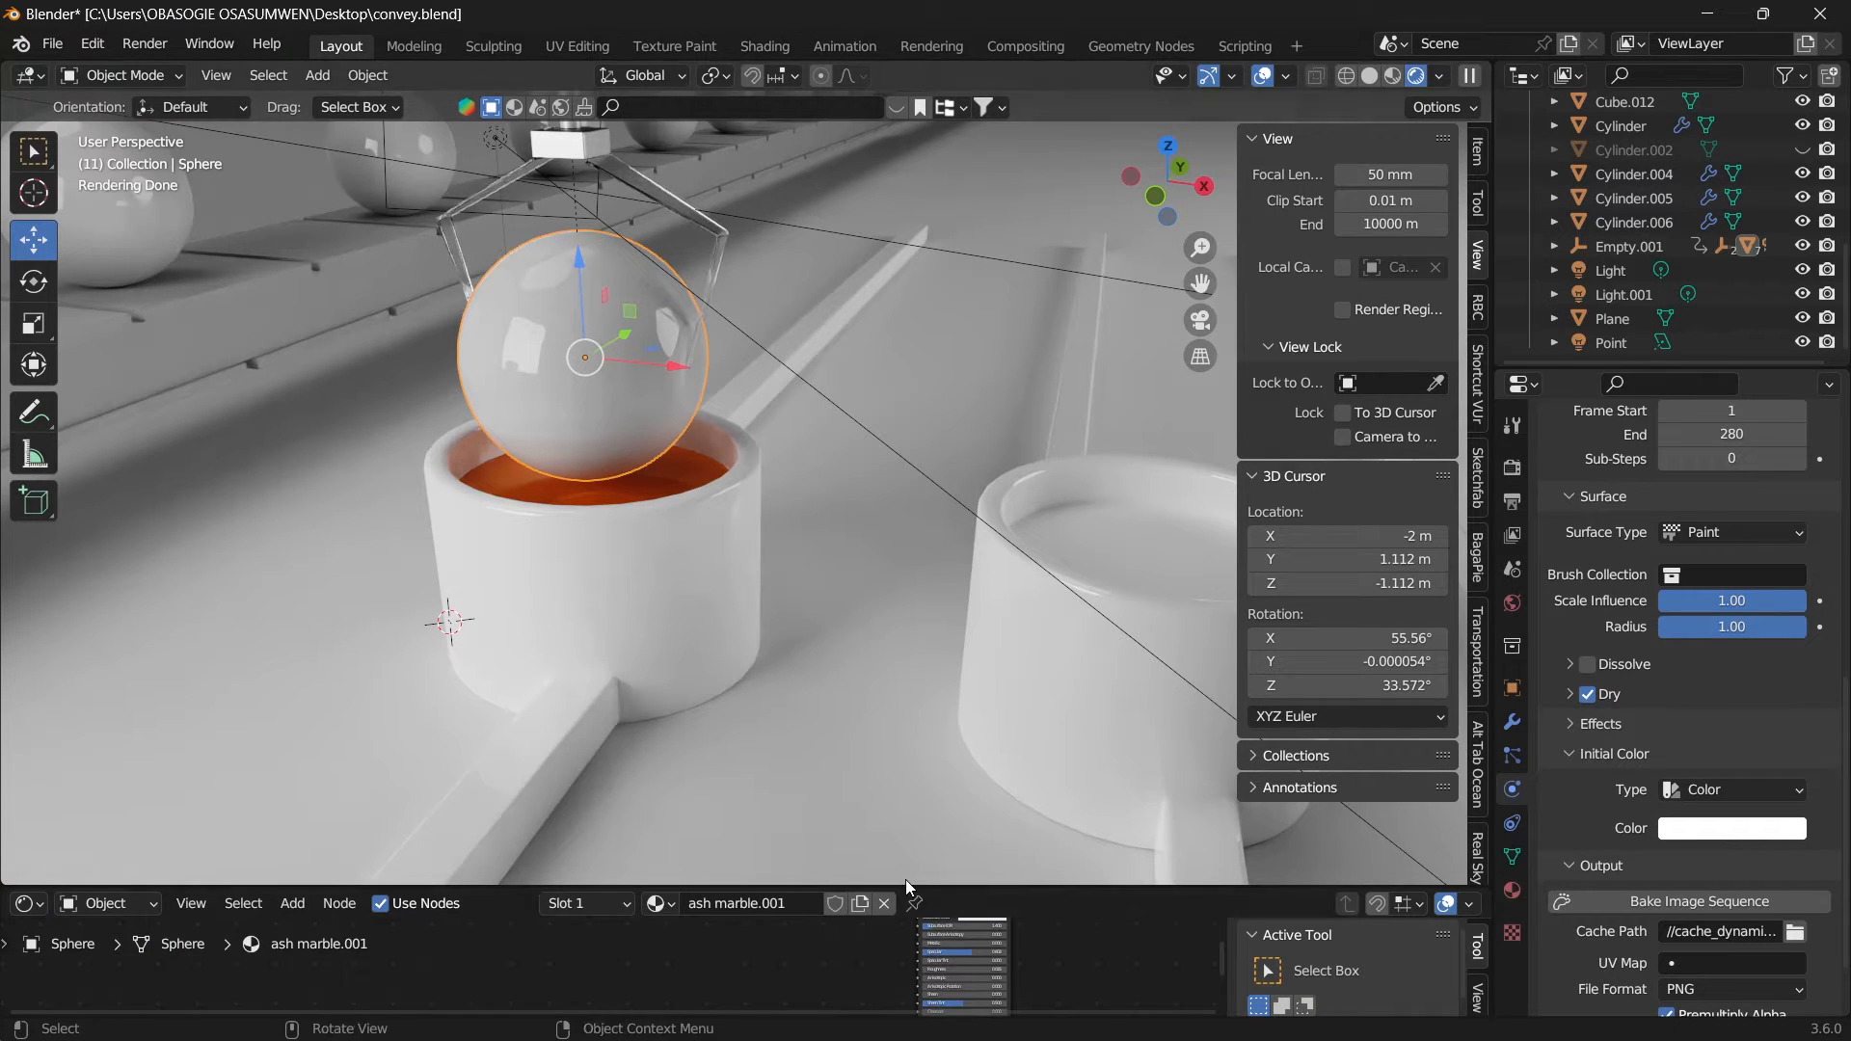
drag(906, 885, 964, 564)
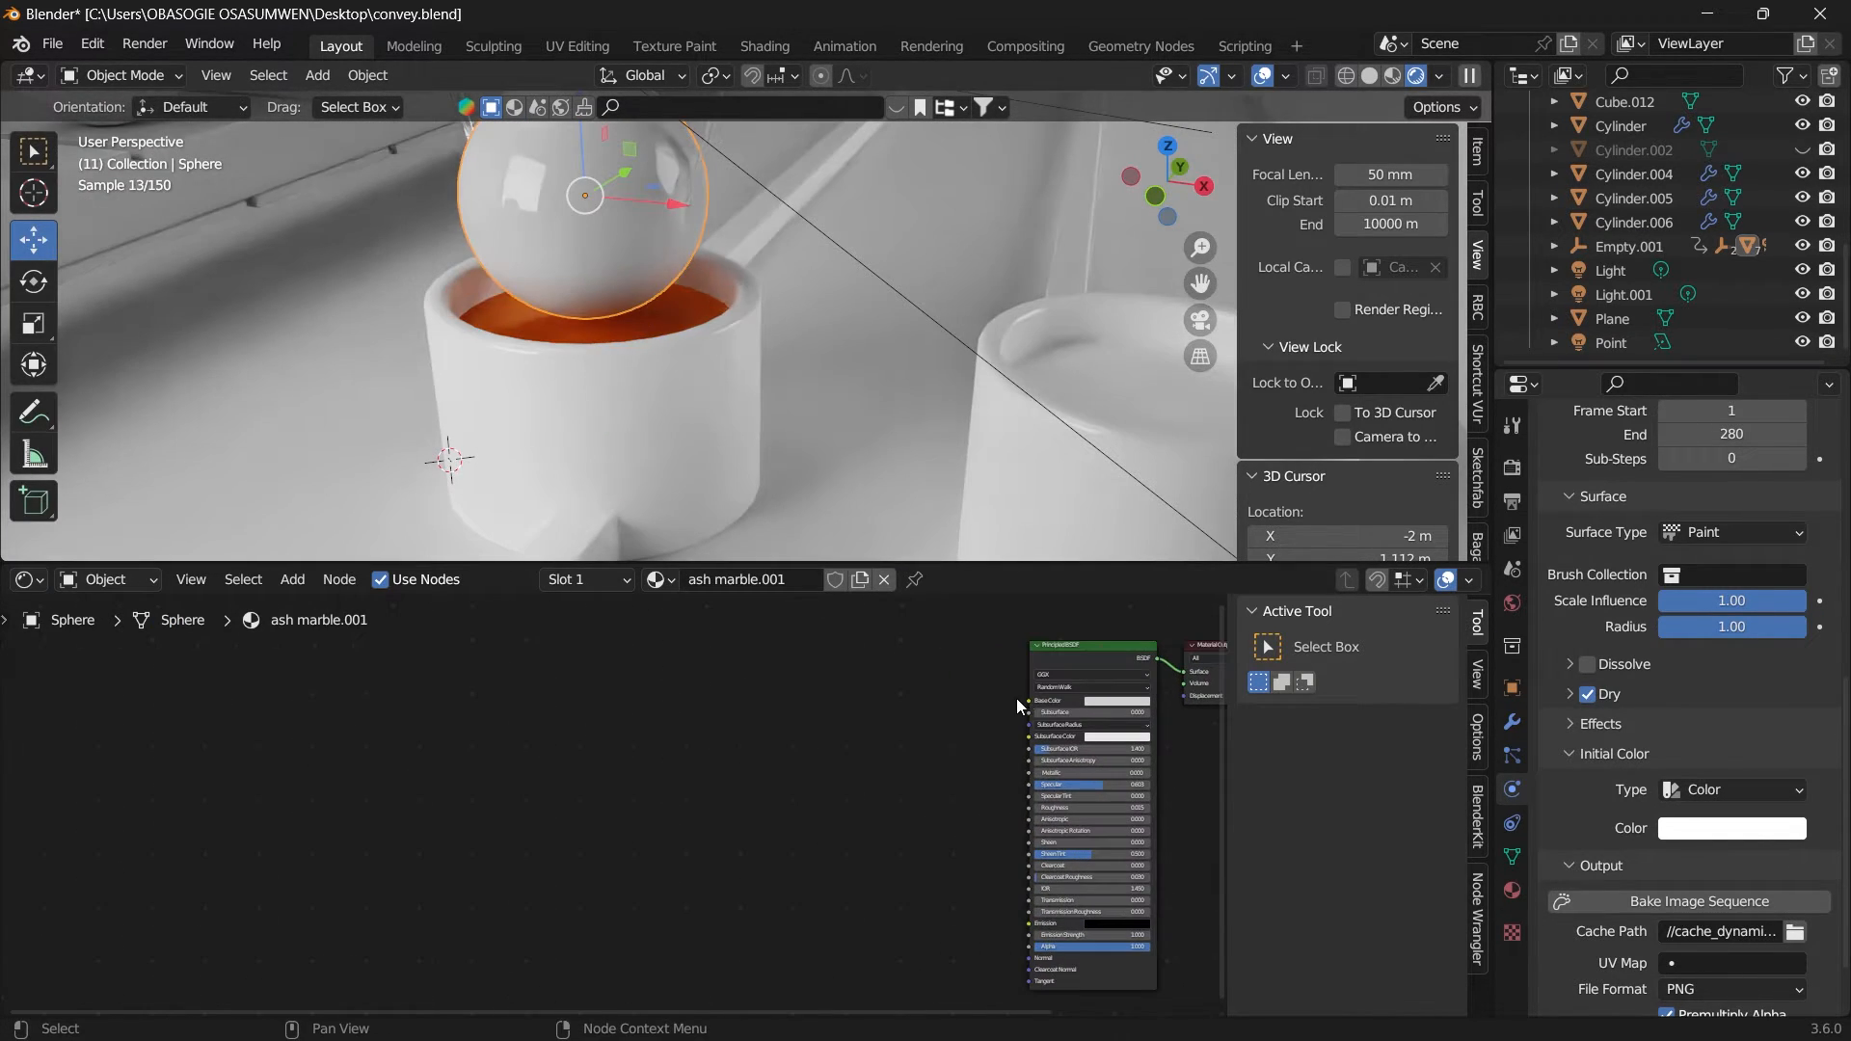
scroll(1005, 697, up, 3)
scroll(996, 738, up, 1)
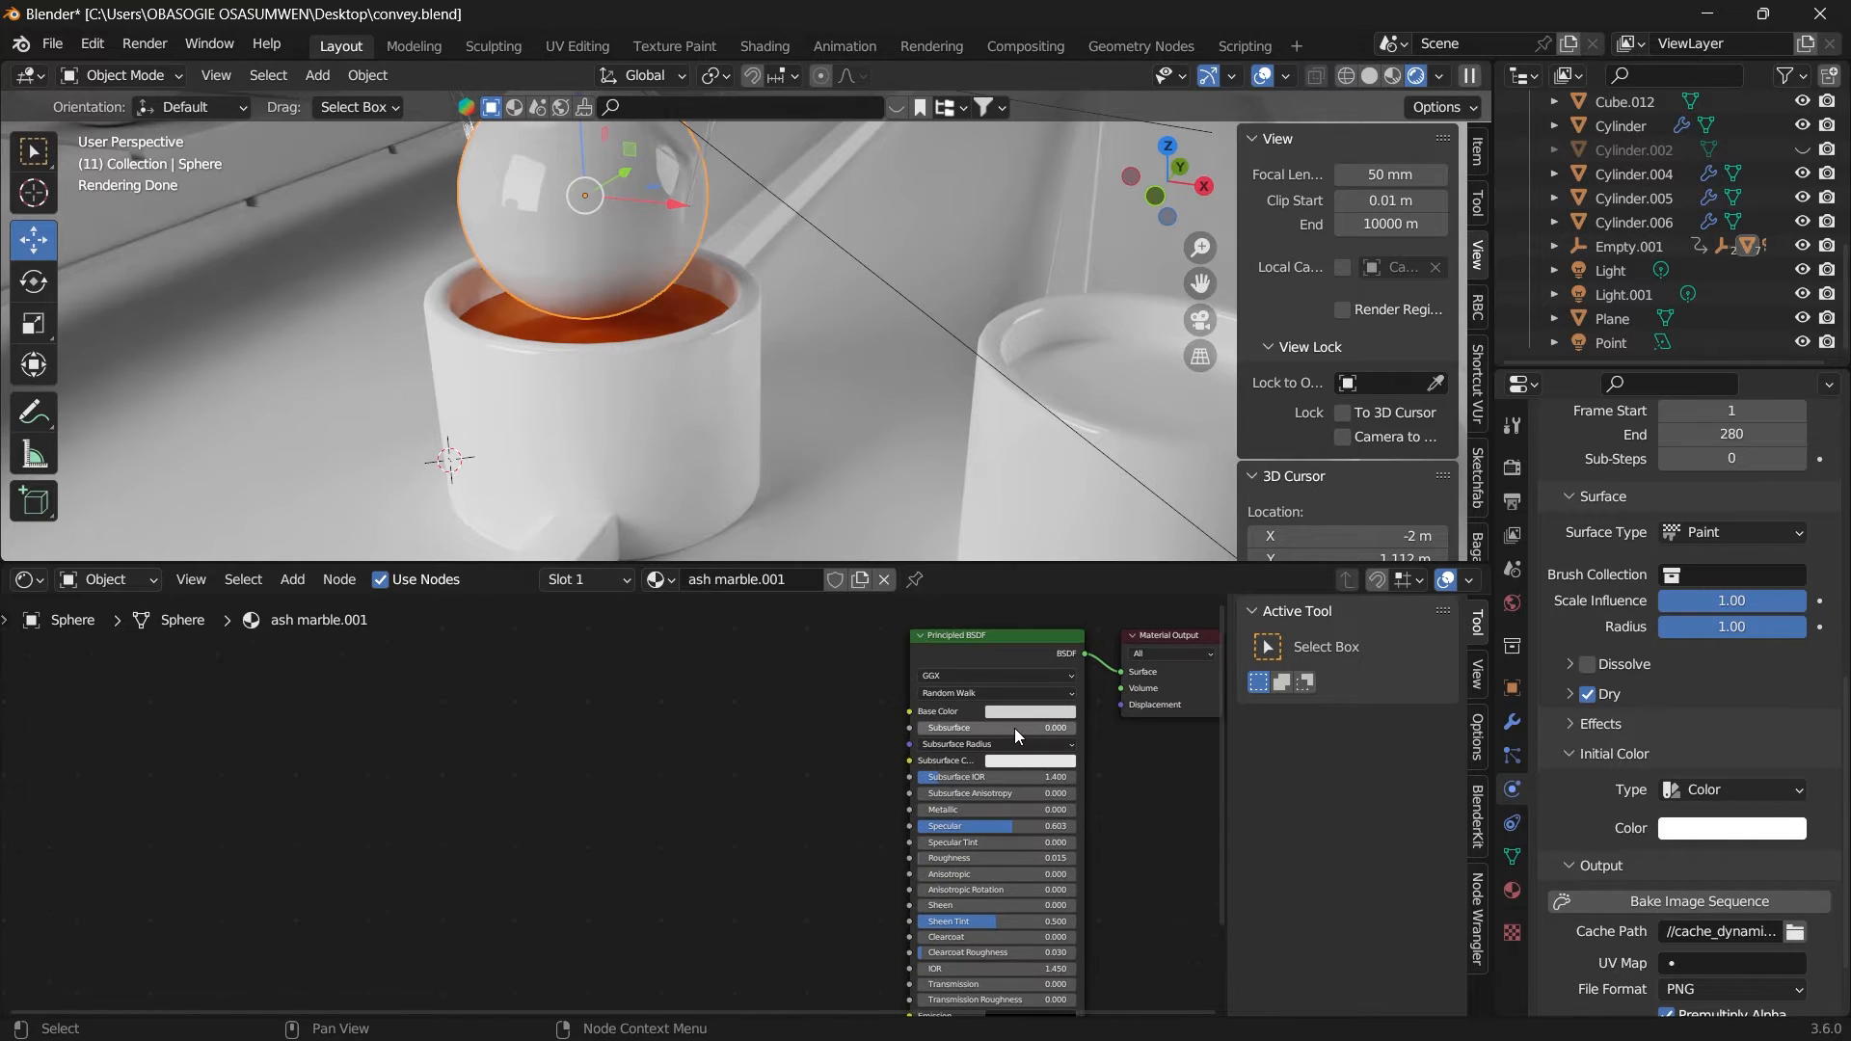
scroll(1004, 736, up, 2)
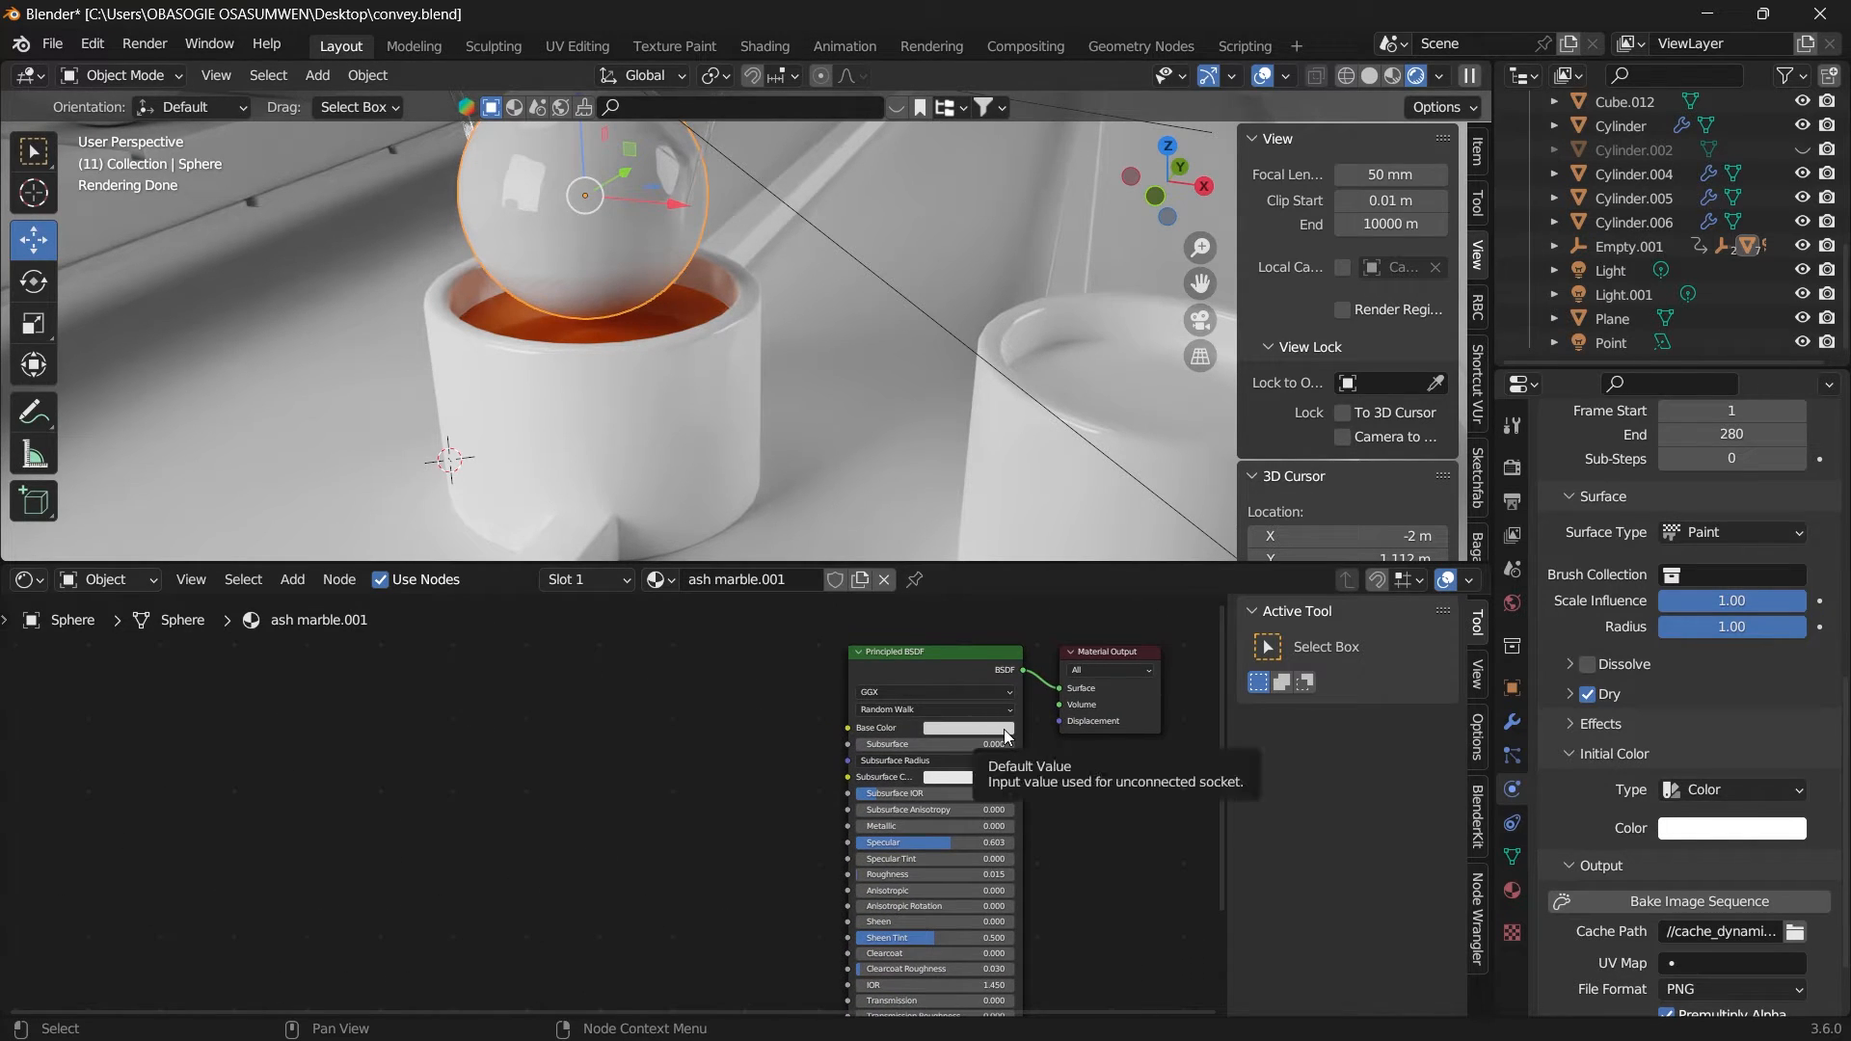
Step: Copy the hex value of the ash marble.001 base color into the sphere canvas's initial color
click(1004, 736)
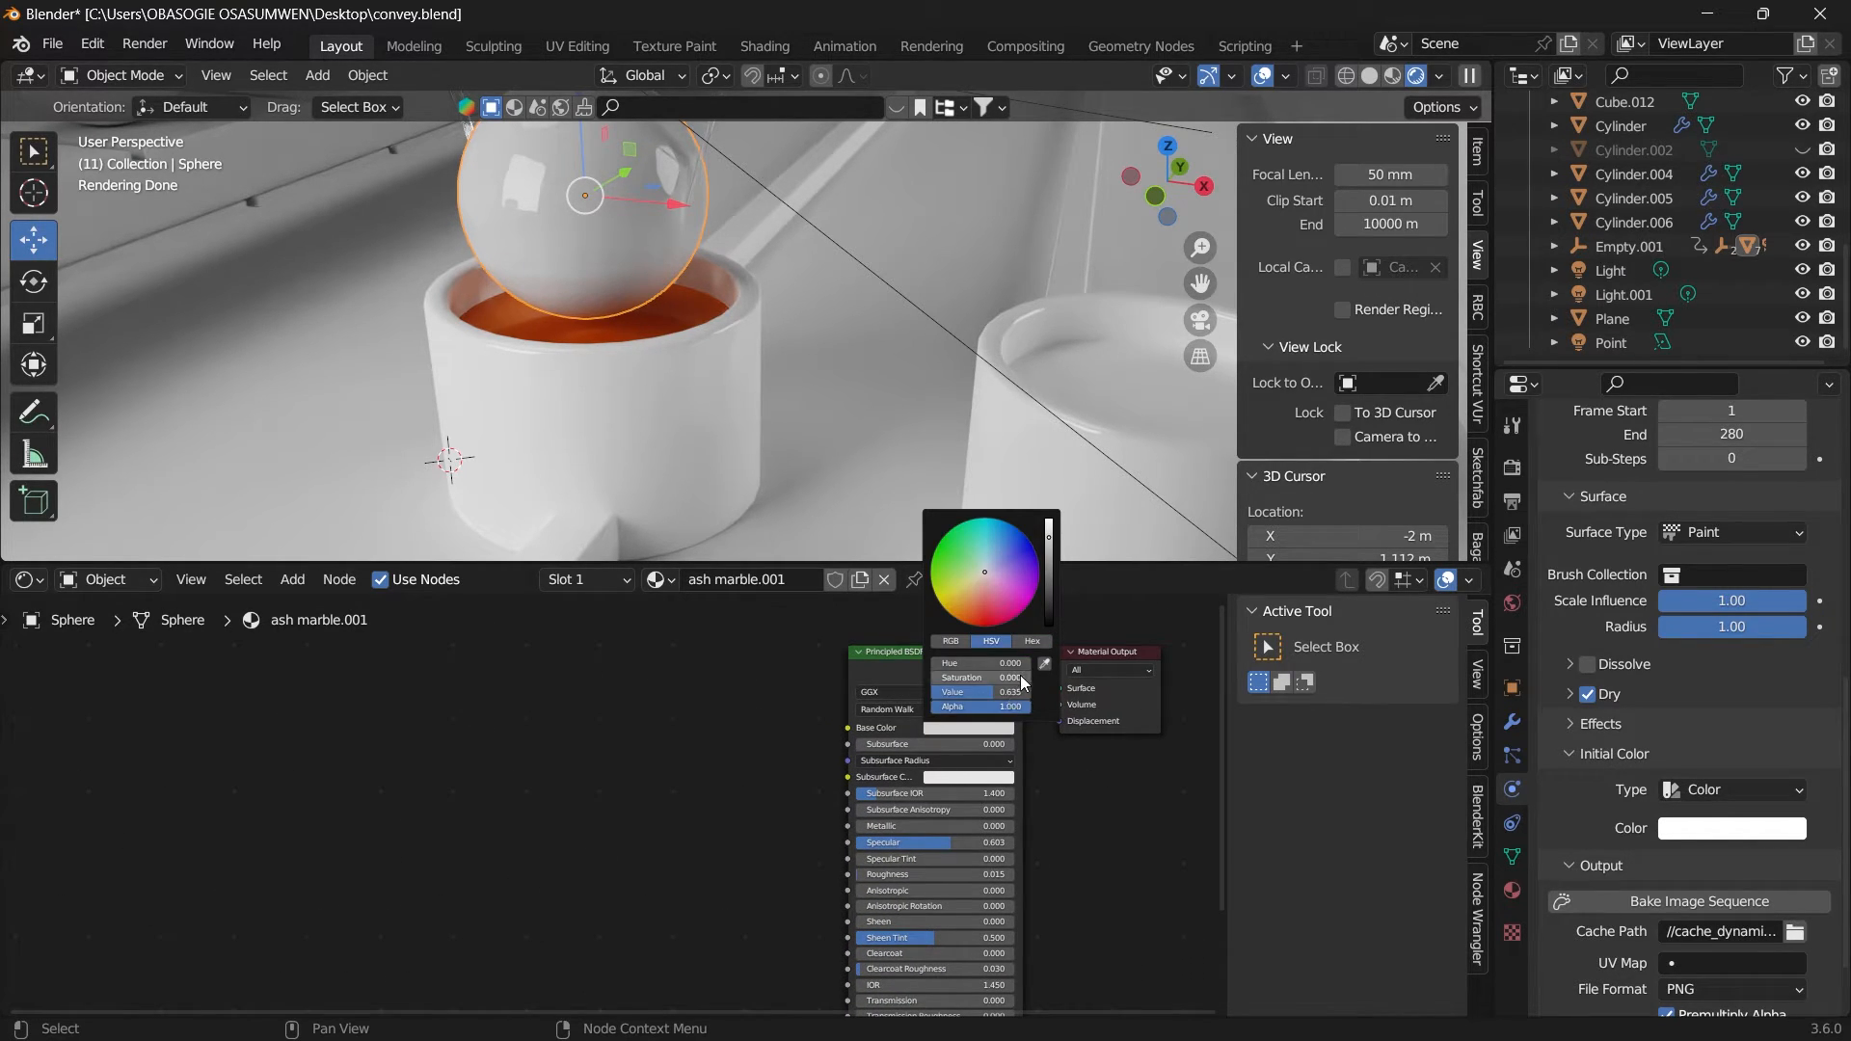
click(1031, 642)
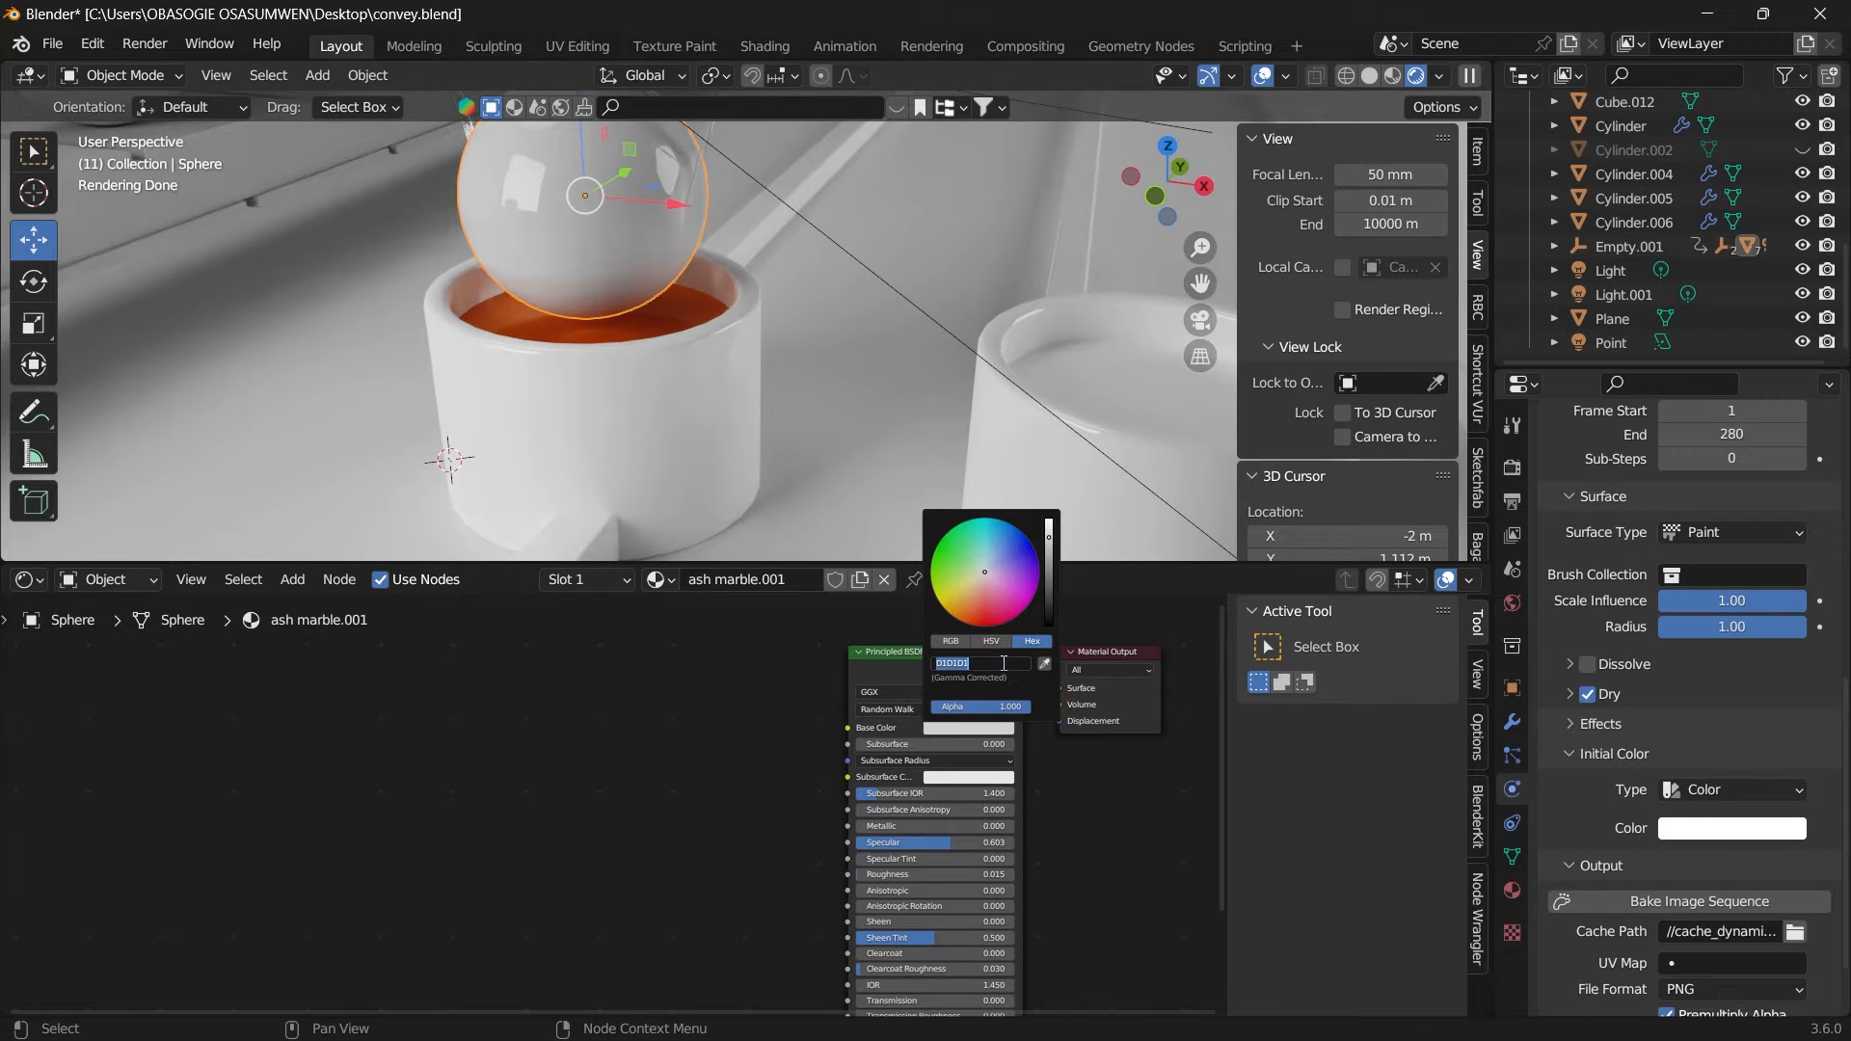
click(1000, 663)
key(ctrl+c)
click(1118, 830)
click(1725, 831)
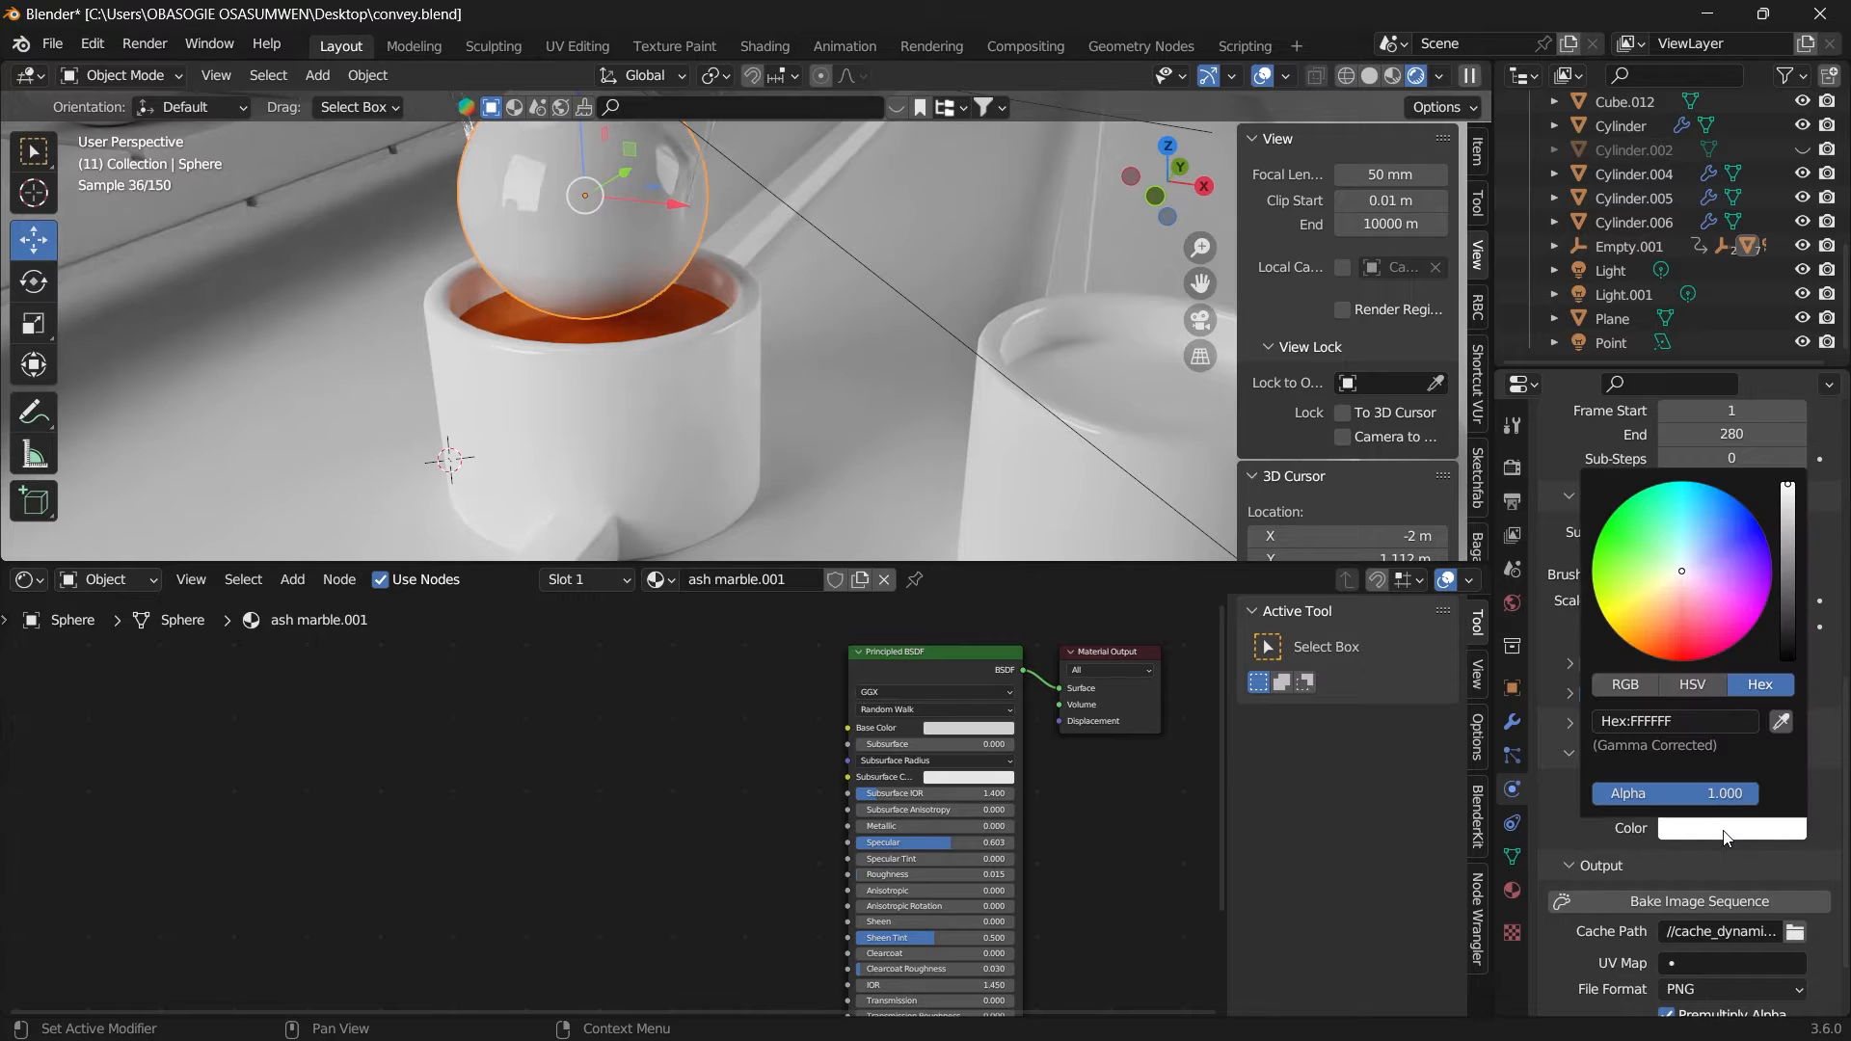
click(1687, 719)
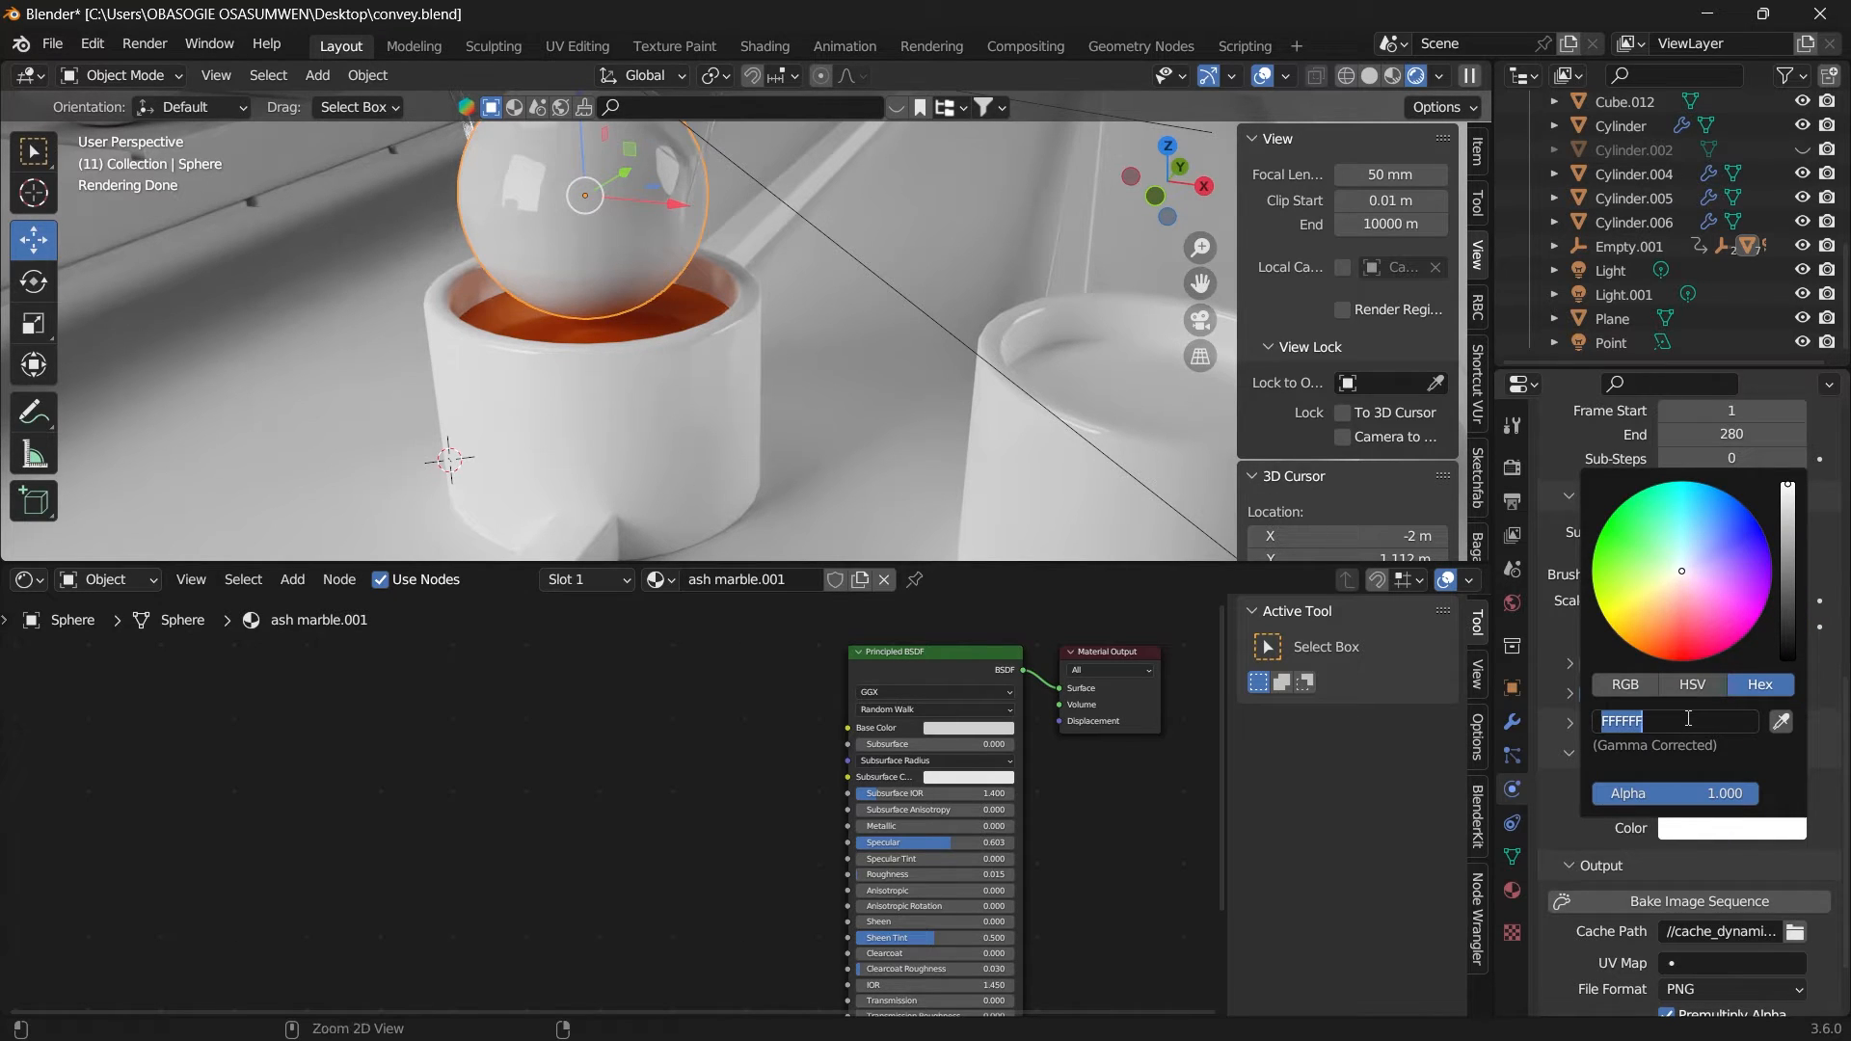
key(ctrl+v)
key(Return)
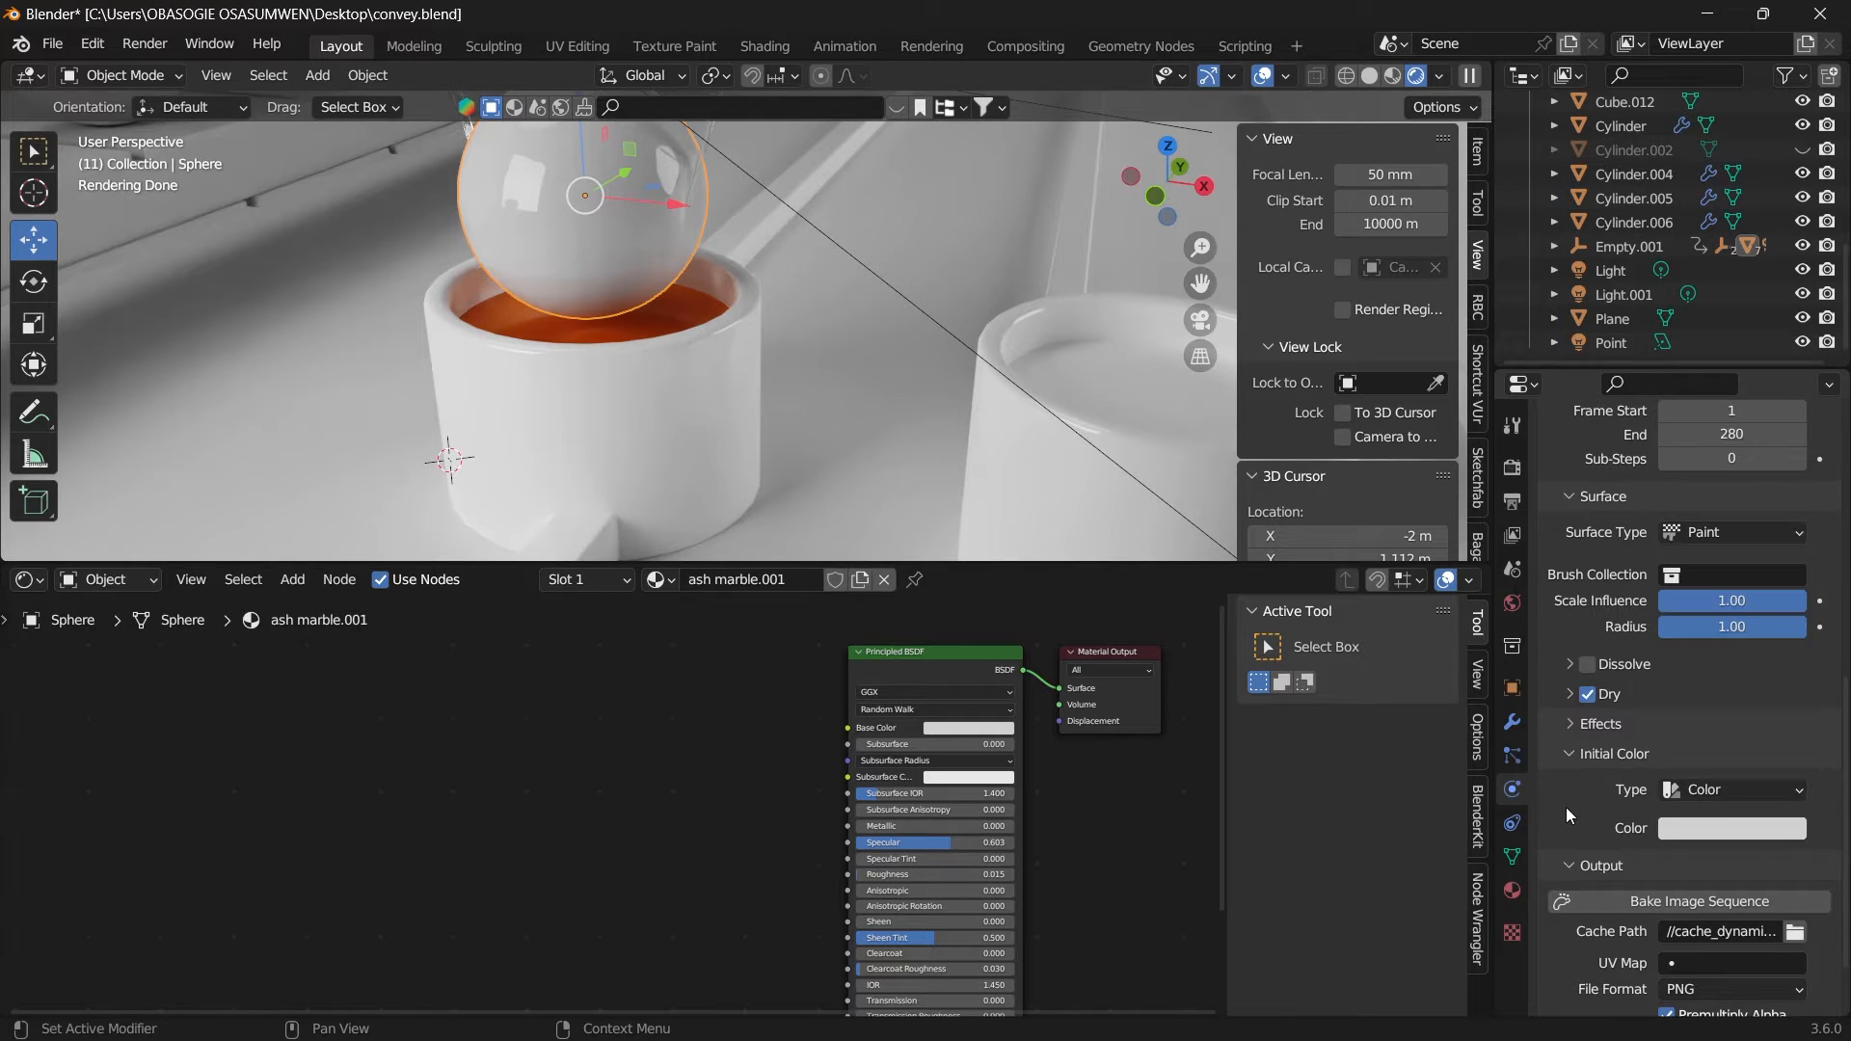
Step: Create a folder named colour dump inside New folder (4) on the Desktop and set it as the canvas's cache path
scroll(1687, 703, down, 2)
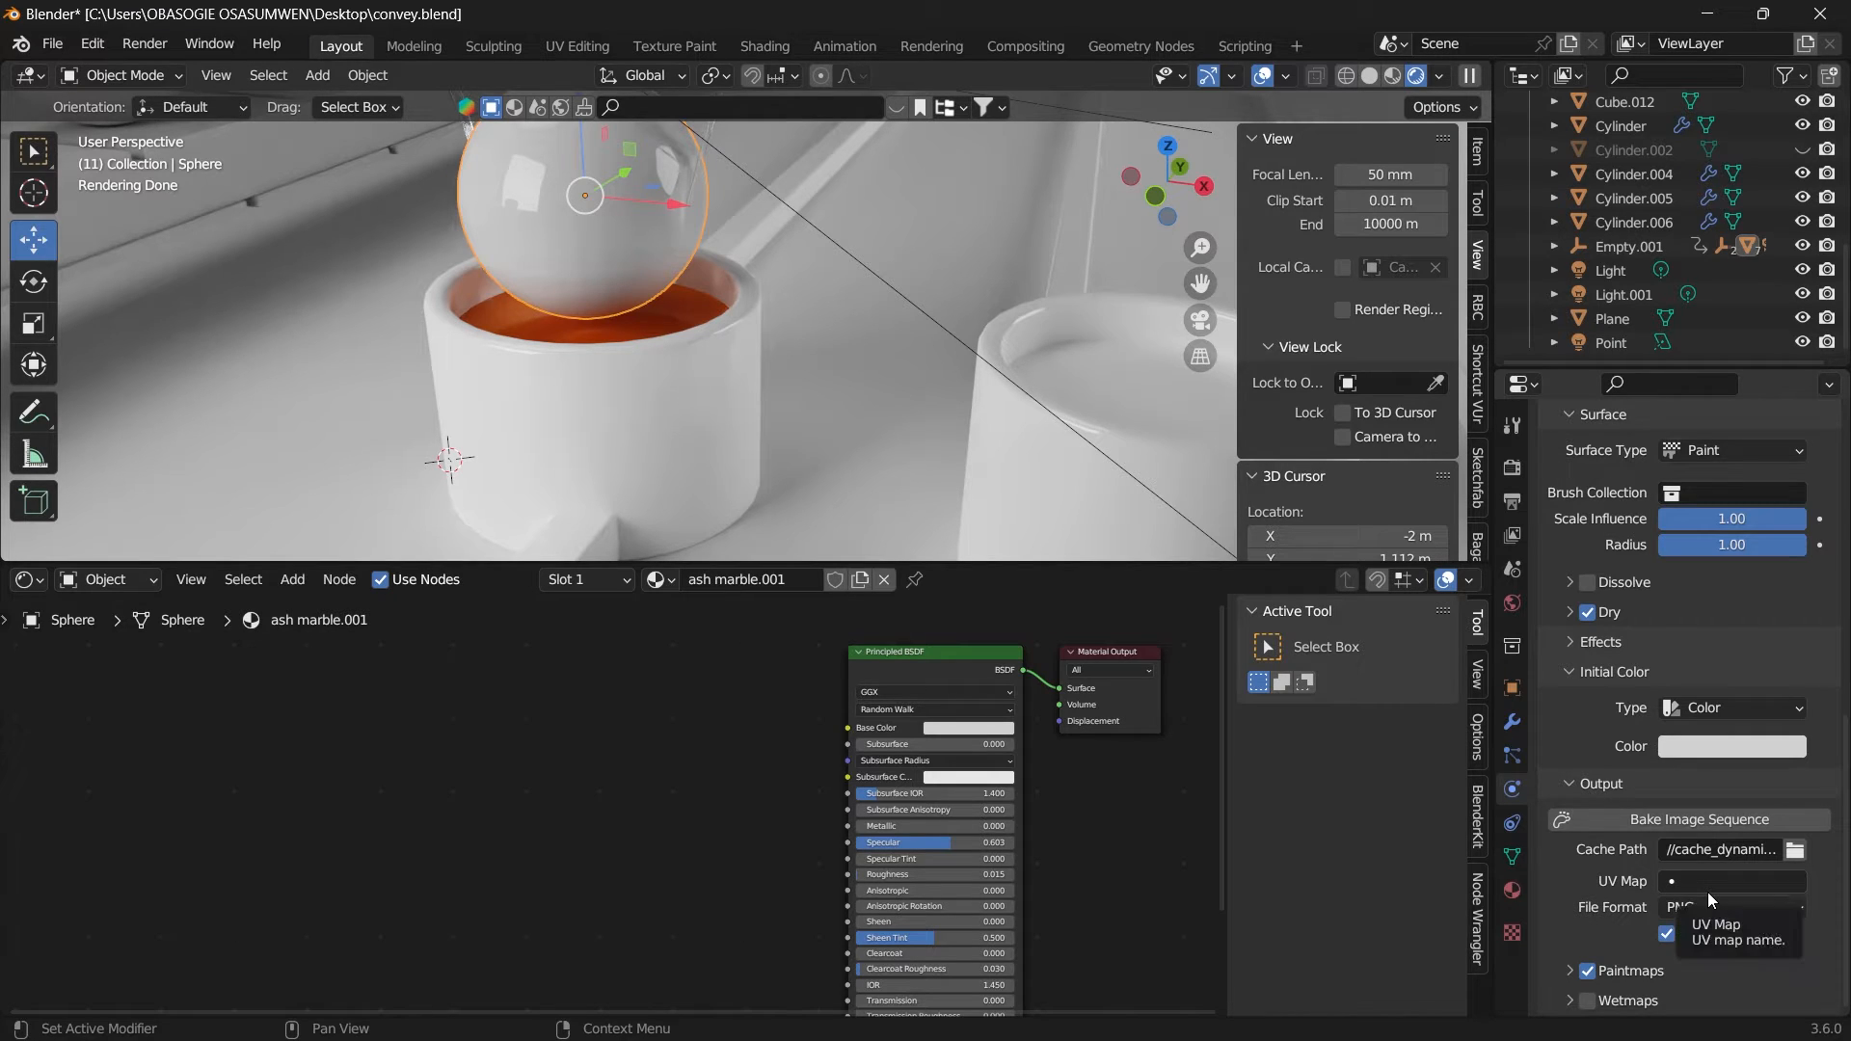
scroll(1791, 854, up, 2)
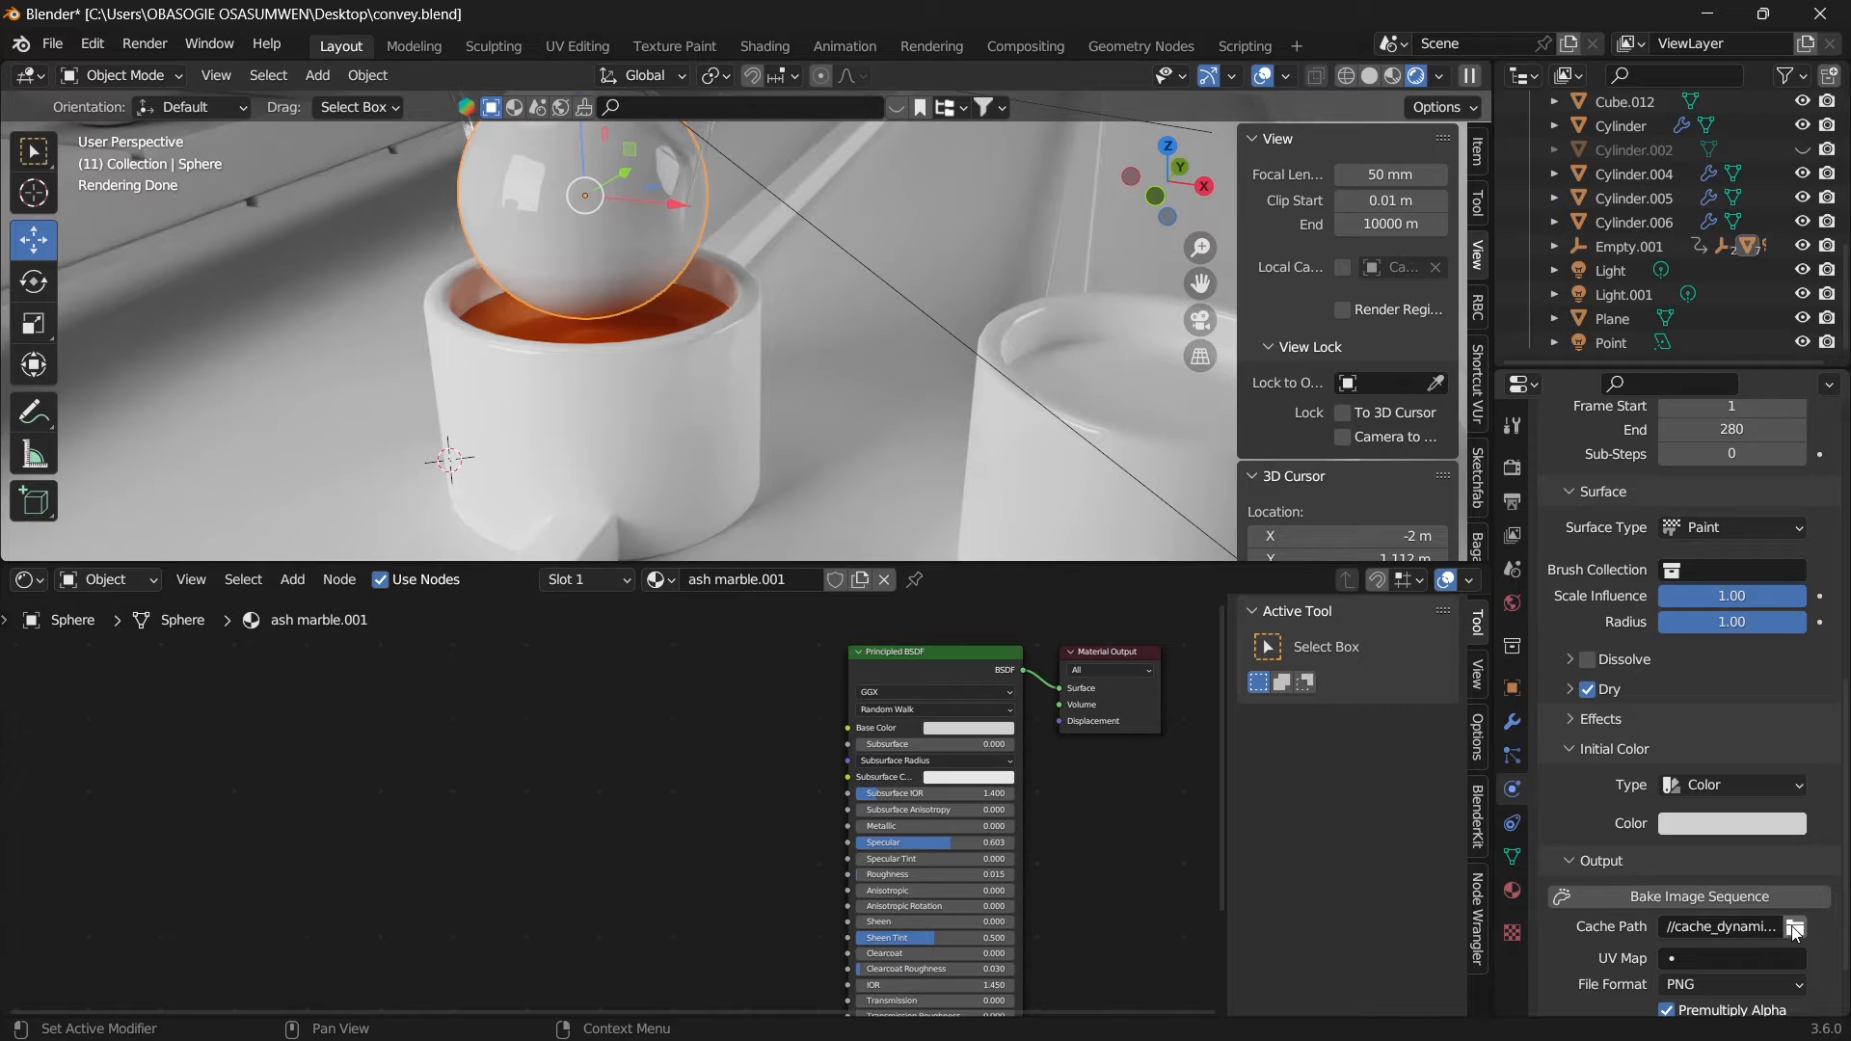
click(1795, 927)
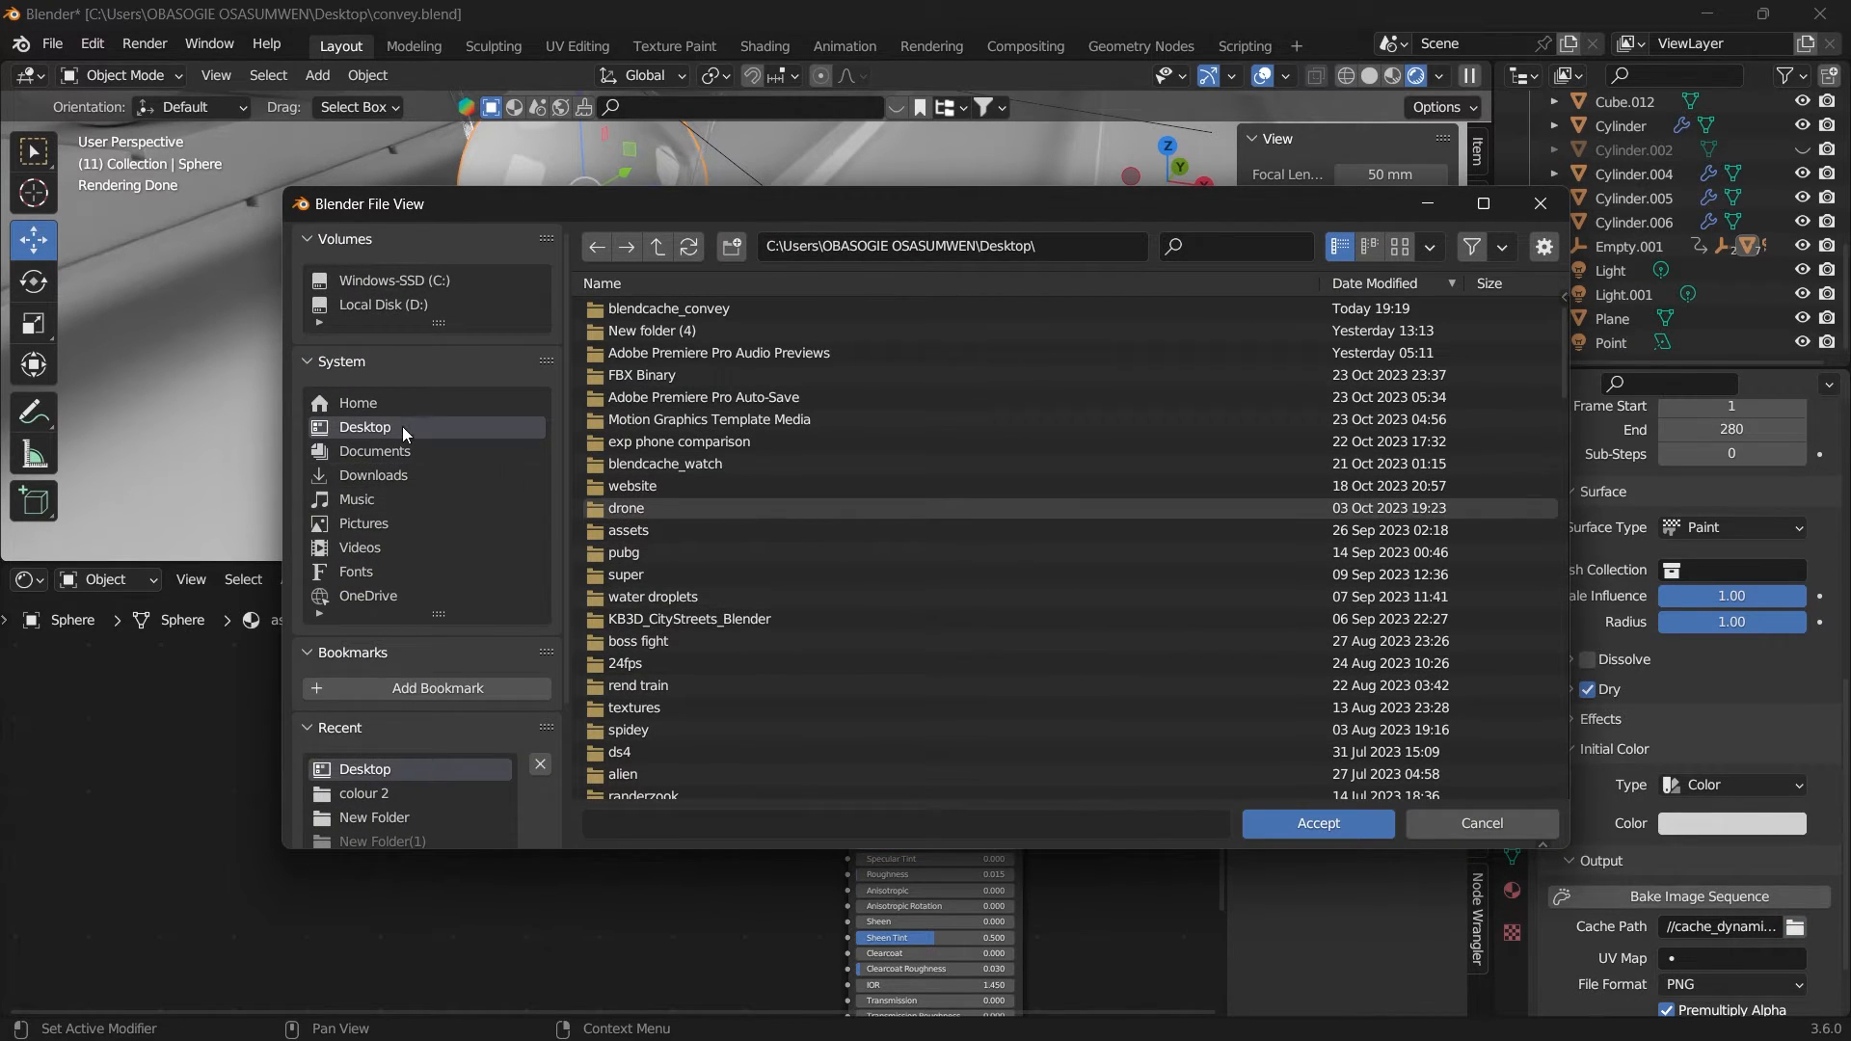
double_click(644, 331)
right_click(681, 738)
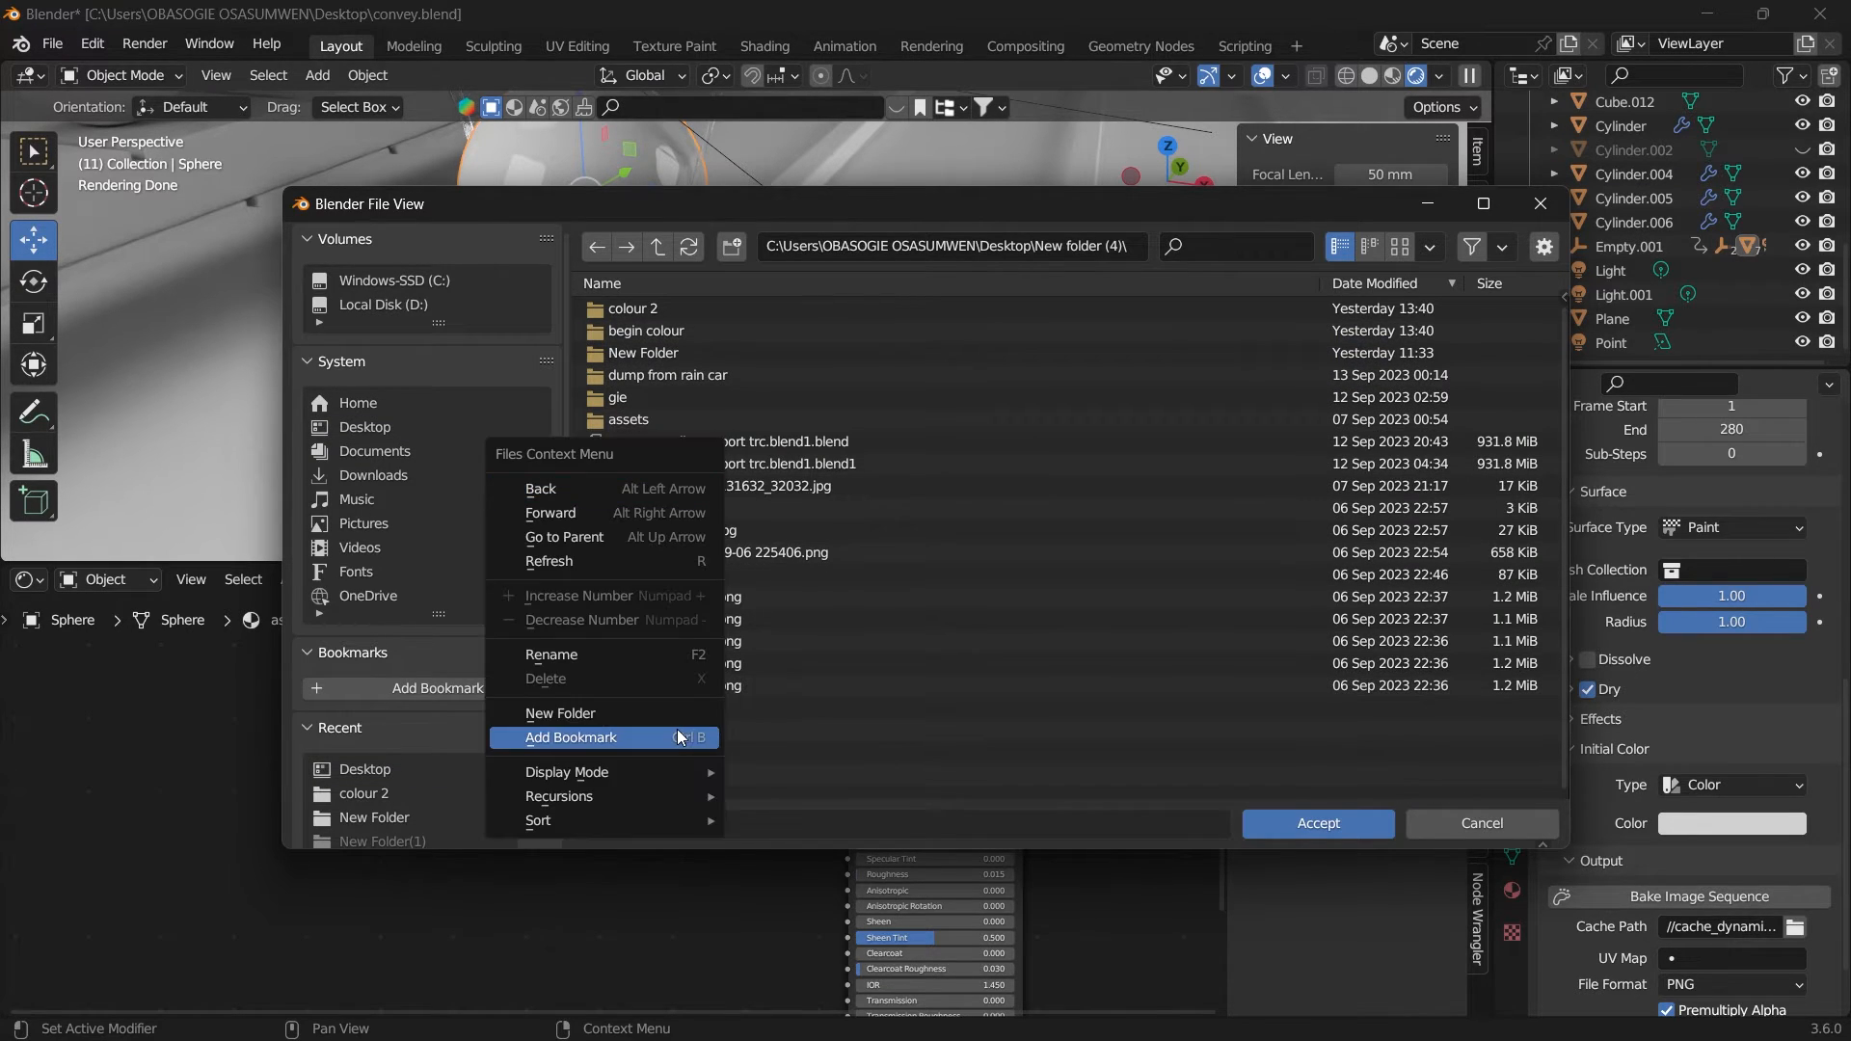
click(675, 712)
text(colour du)
text(mp)
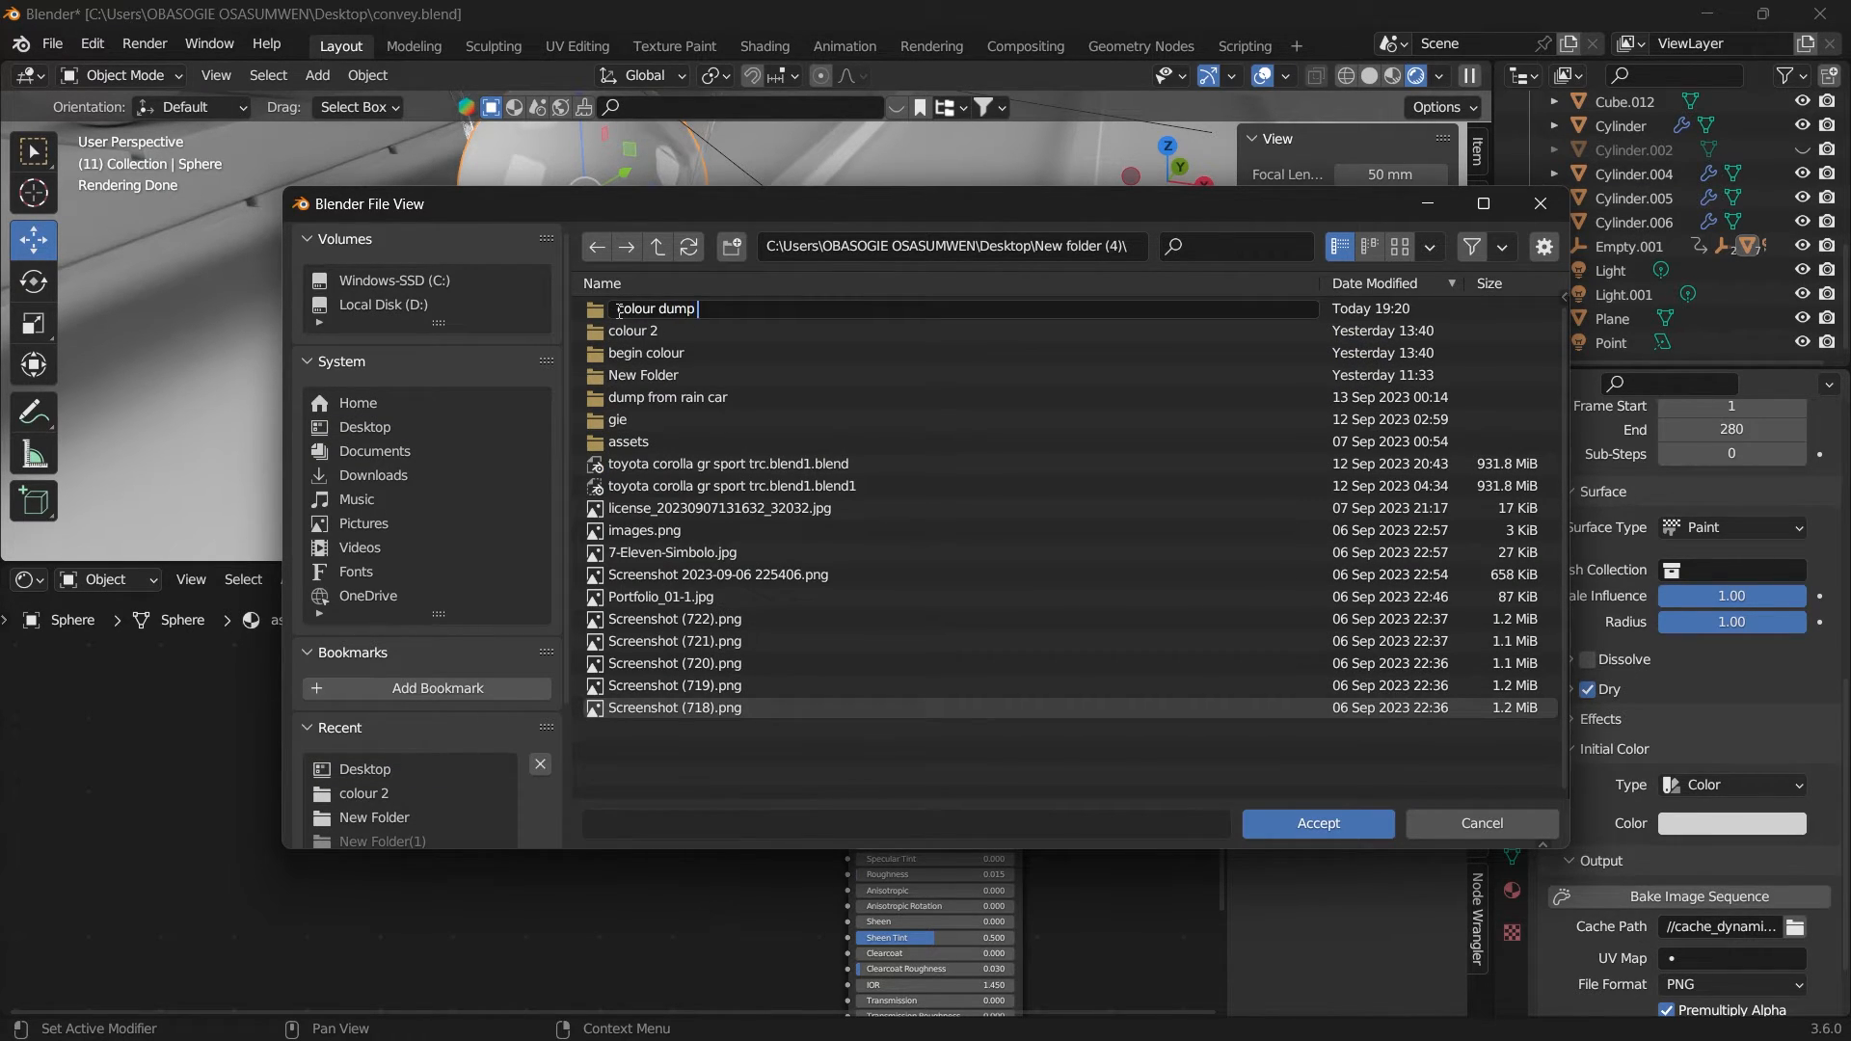
key(Return)
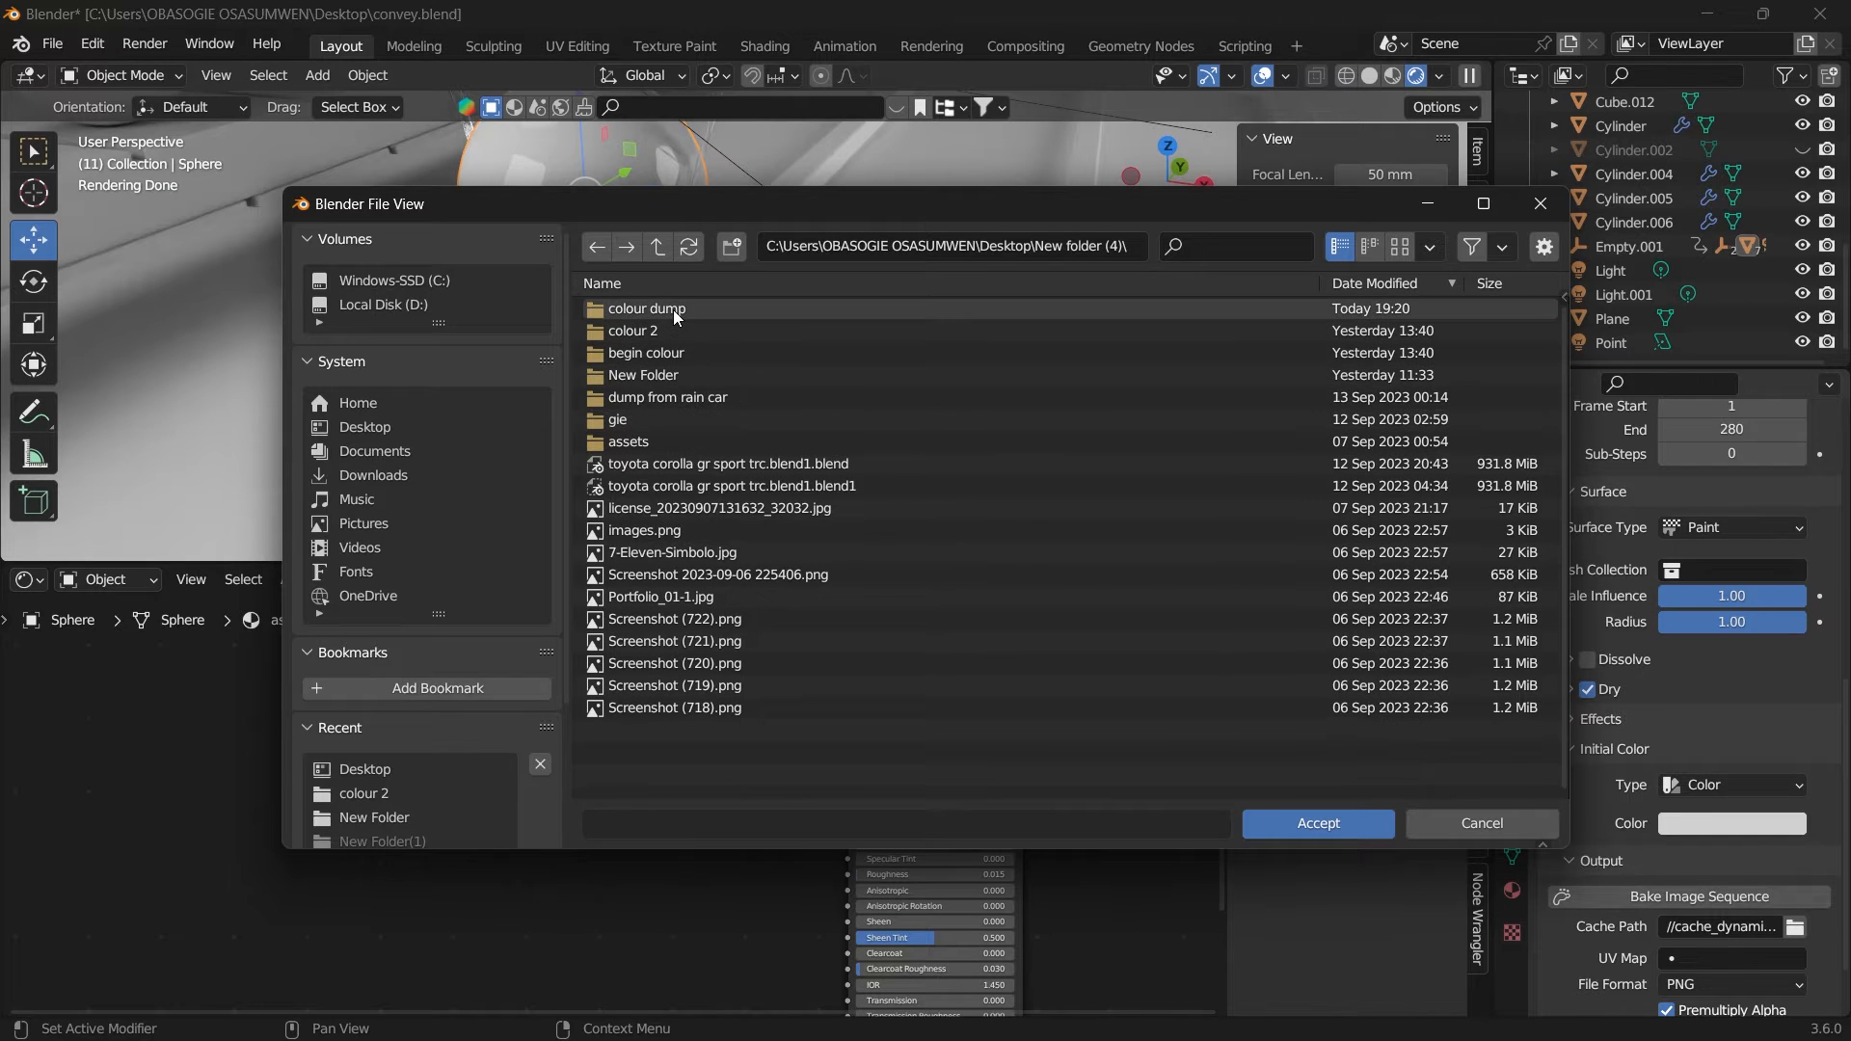
double_click(672, 309)
click(1311, 824)
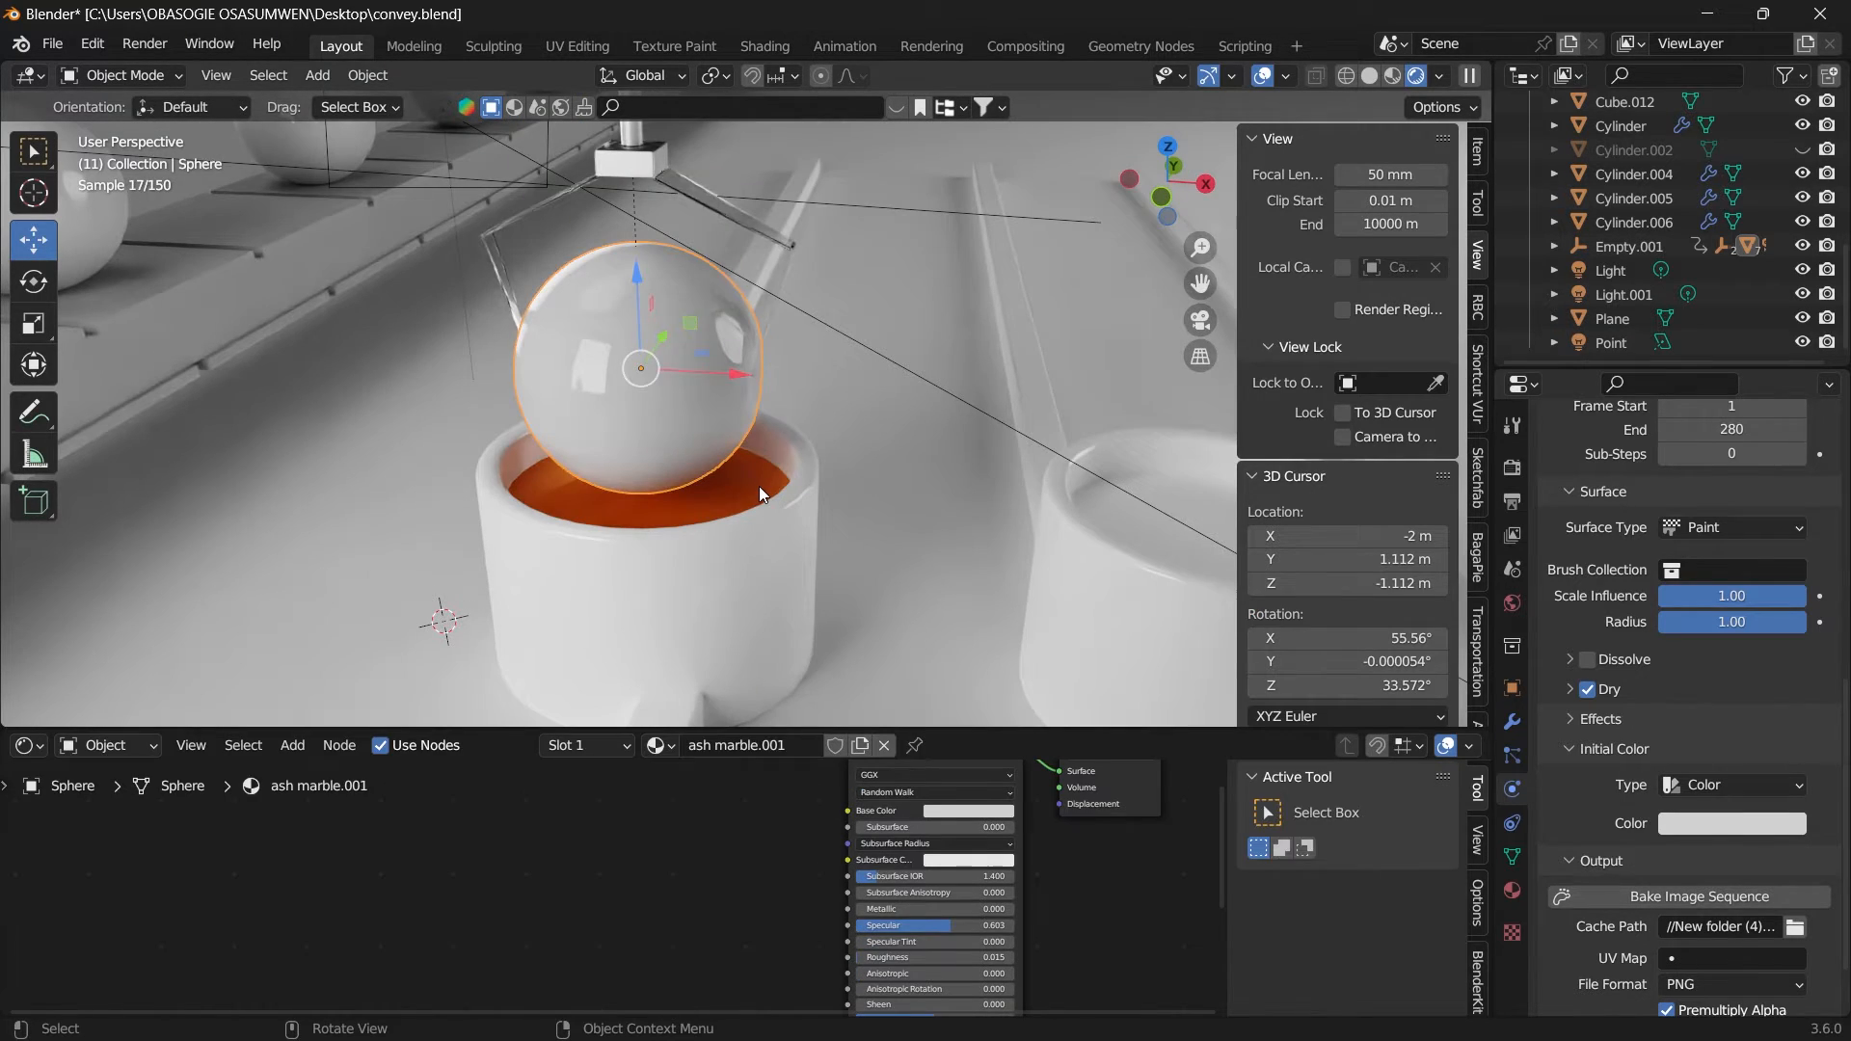
Step: Enable Dynamic Paint on the orange fluid circle, set its type to Brush and add a brush
click(754, 509)
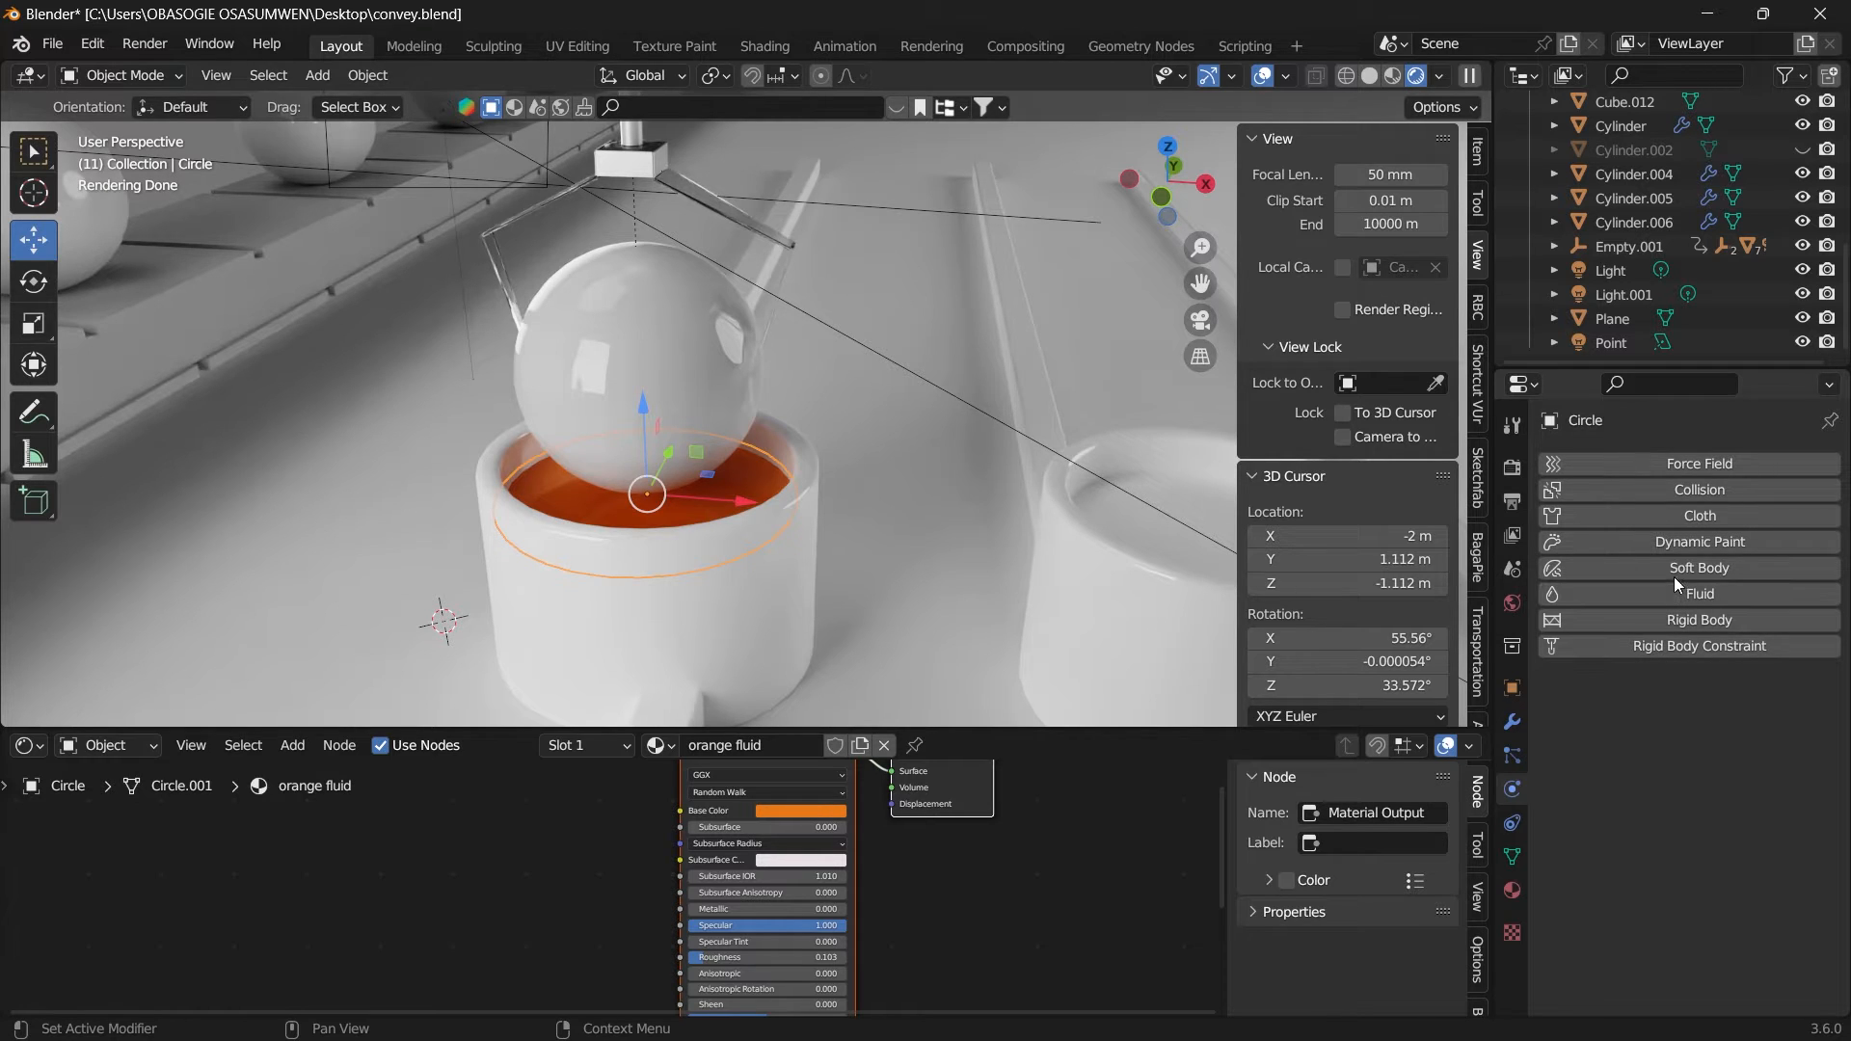
click(1681, 546)
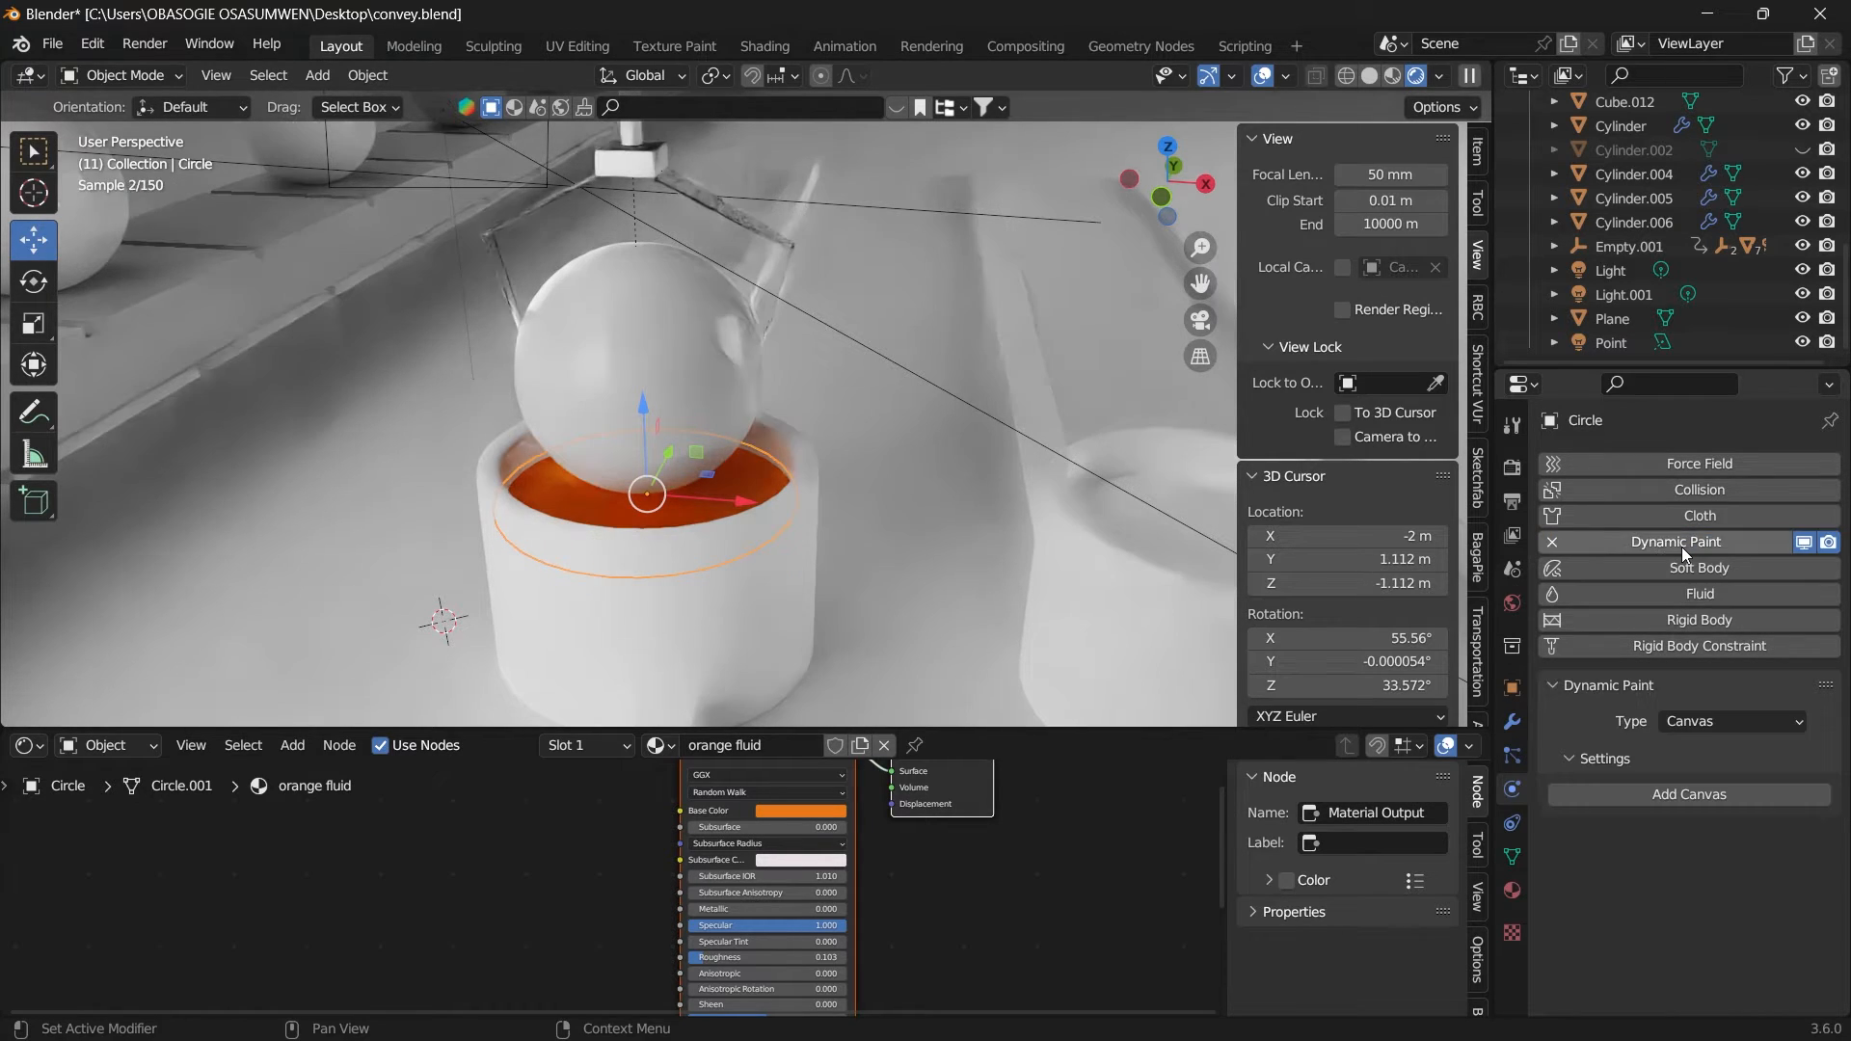
click(1698, 723)
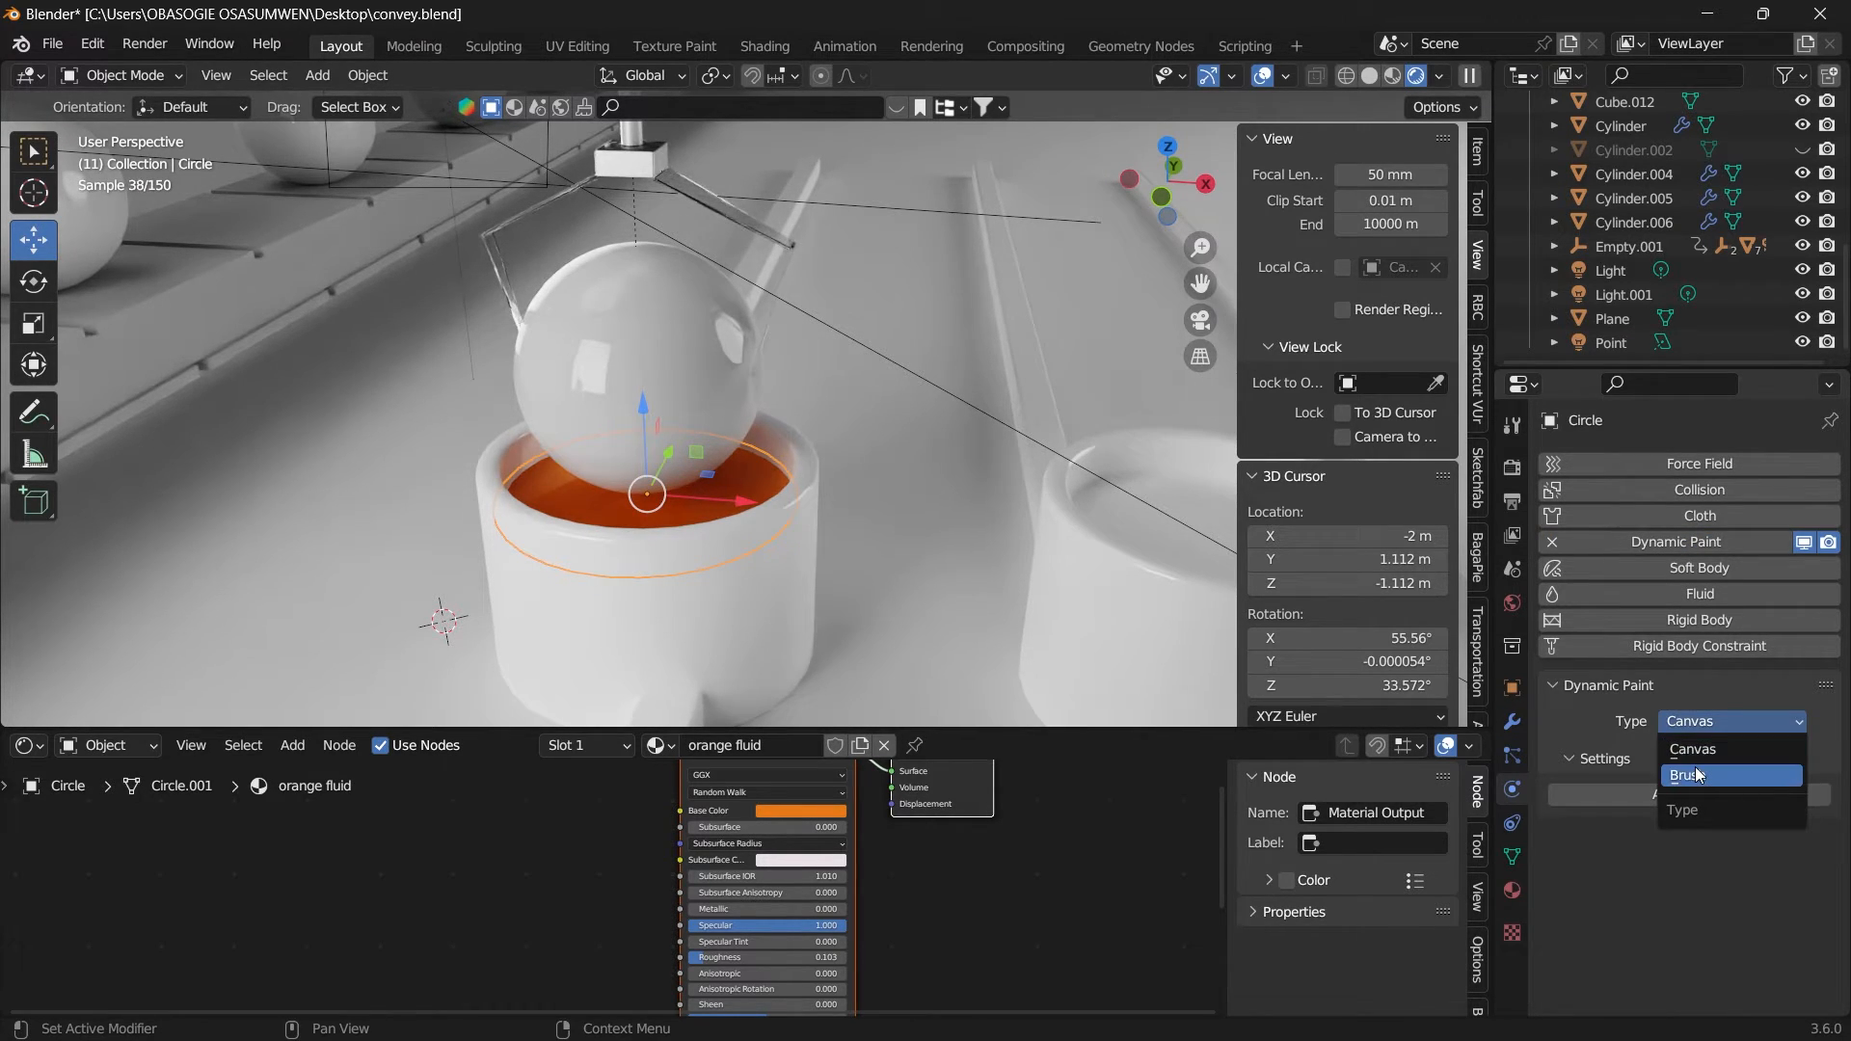
click(1695, 771)
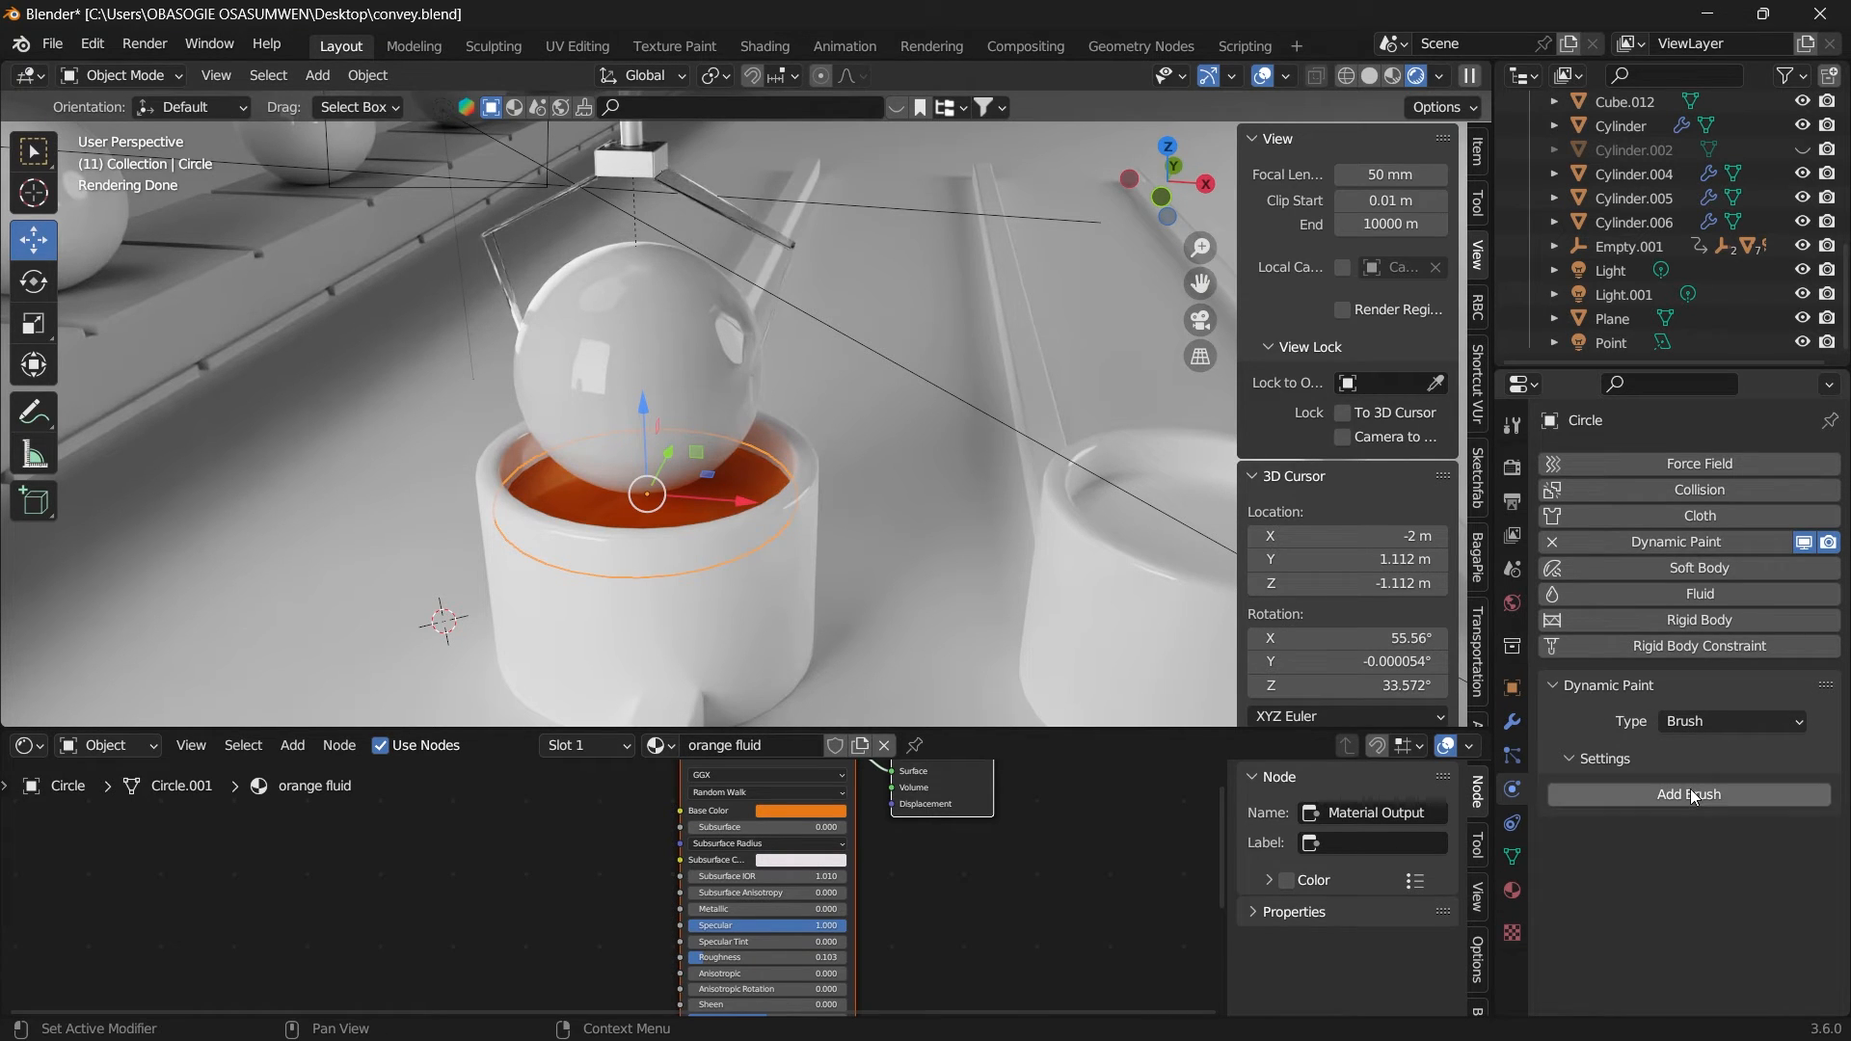
click(1658, 793)
Step: Set the brush's paint color to the hex value of the orange fluid material's base color
scroll(1593, 842, down, 2)
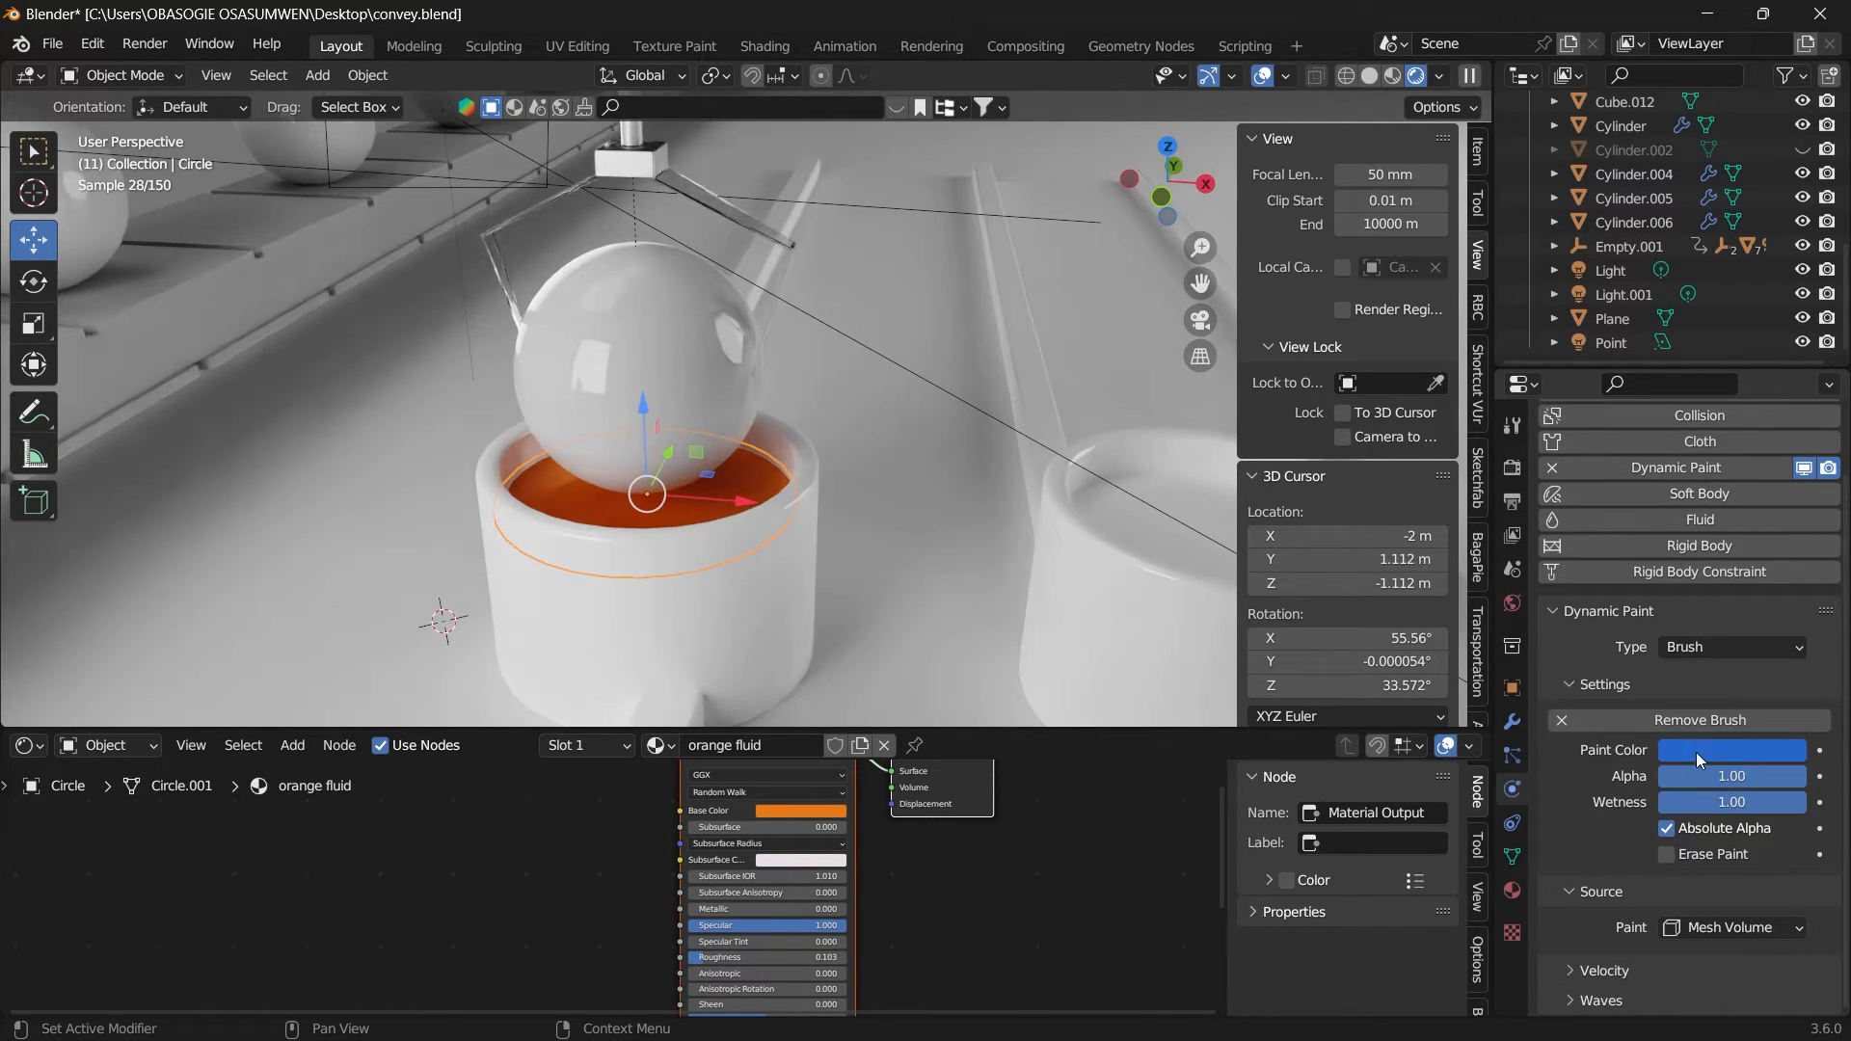
middle_drag(1105, 332, 698, 521)
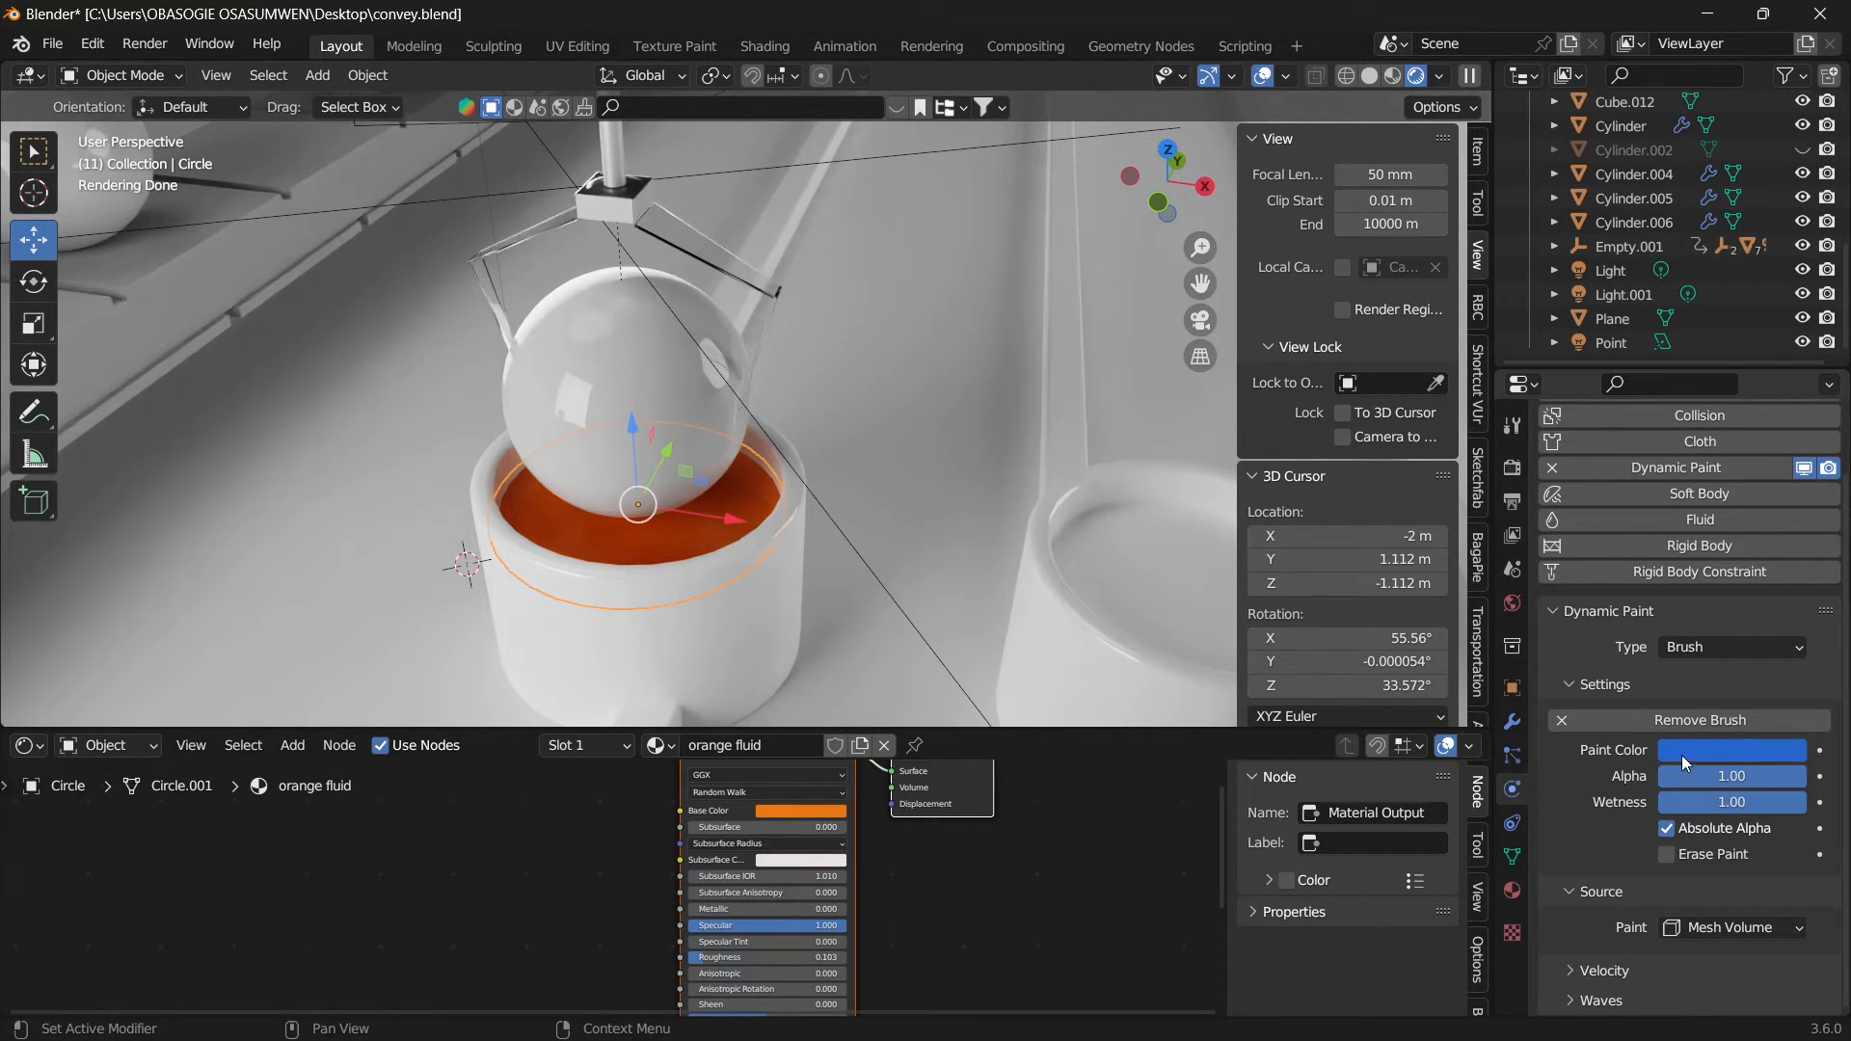
click(818, 810)
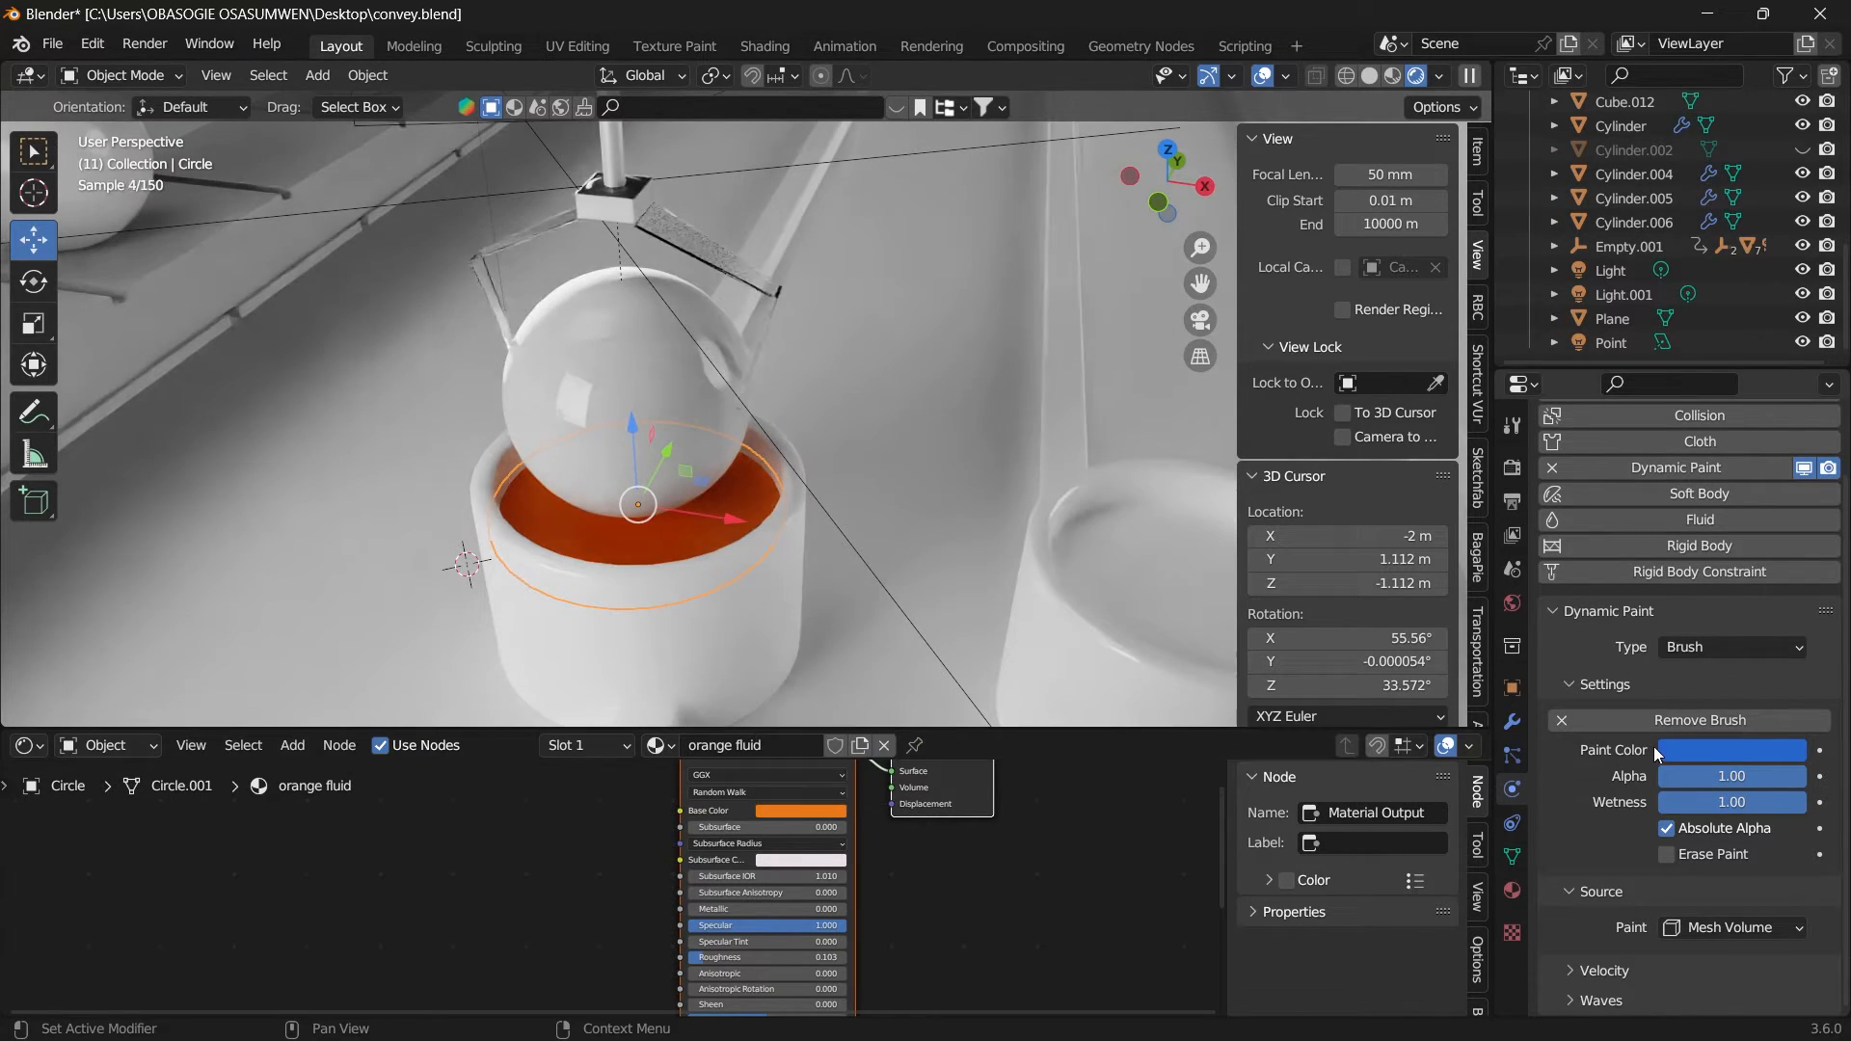
click(1679, 749)
click(1715, 668)
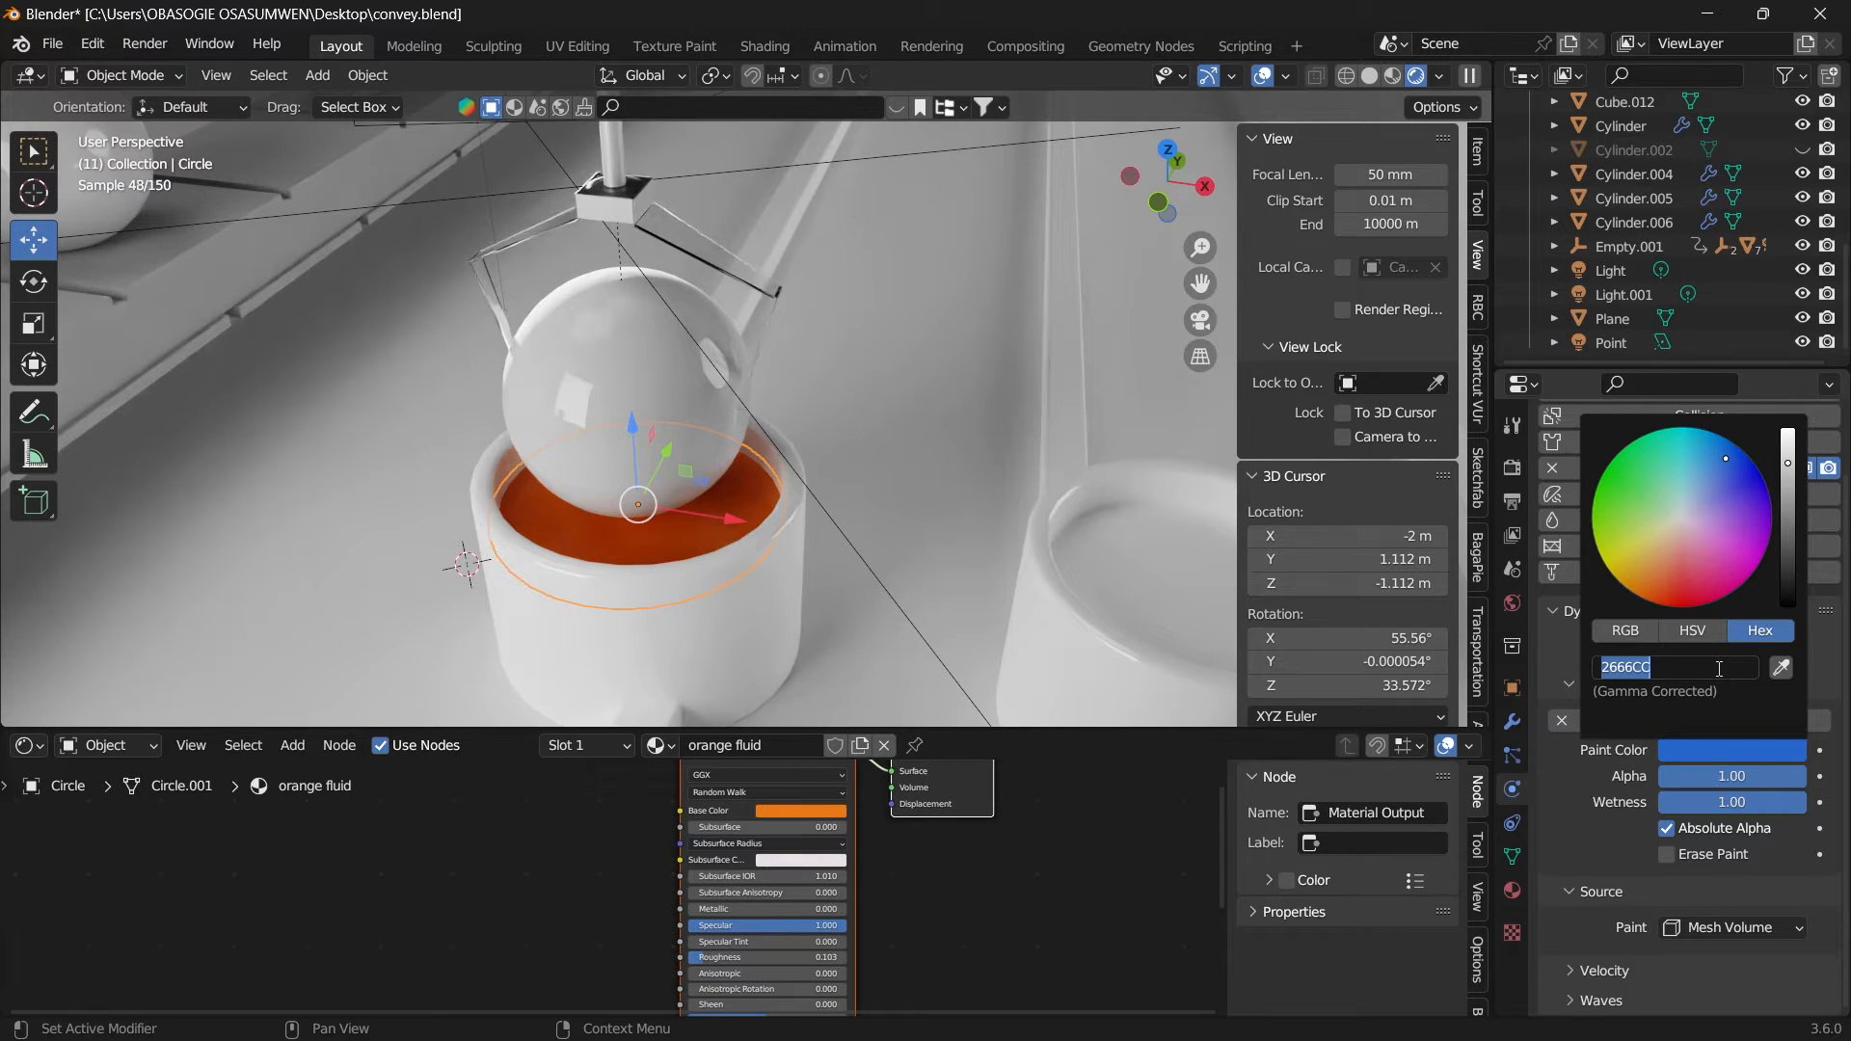
key(ctrl+v)
key(Return)
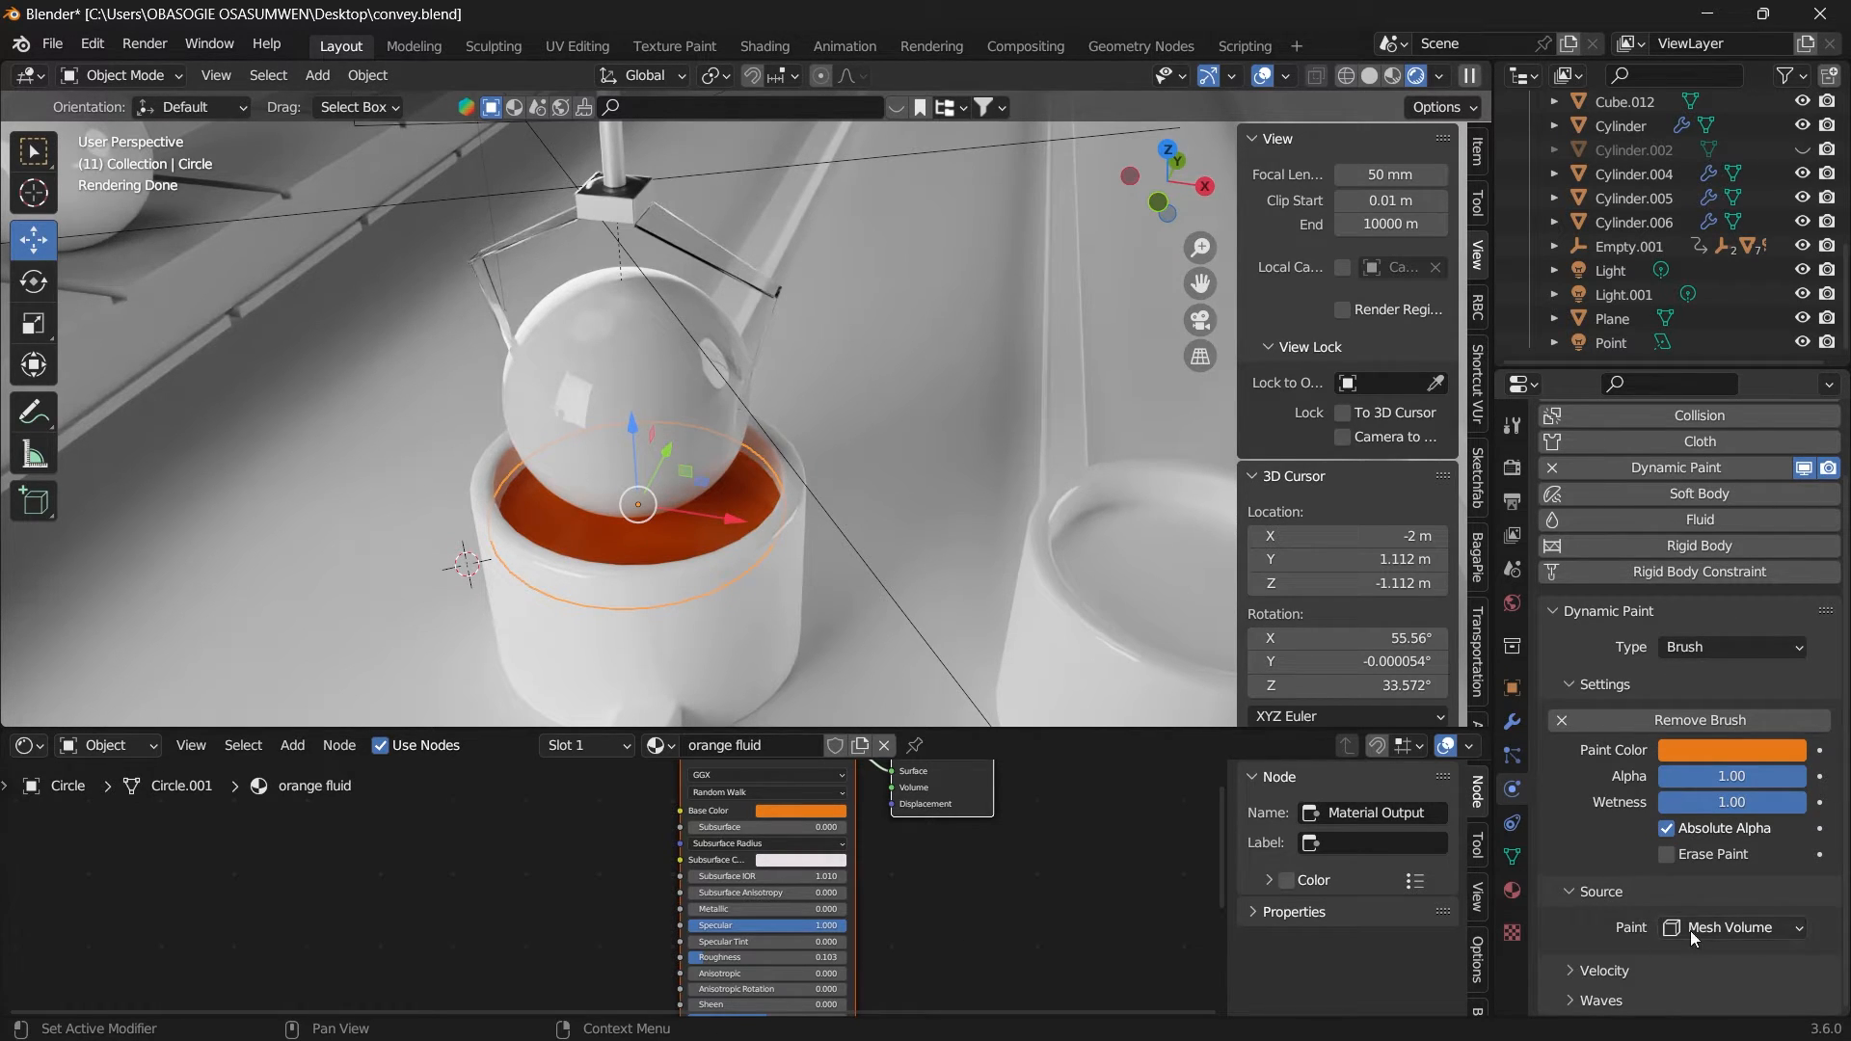
Step: Set the orange brush's paint source to Proximity with a distance of 0.1 and choose its falloff type
click(1736, 930)
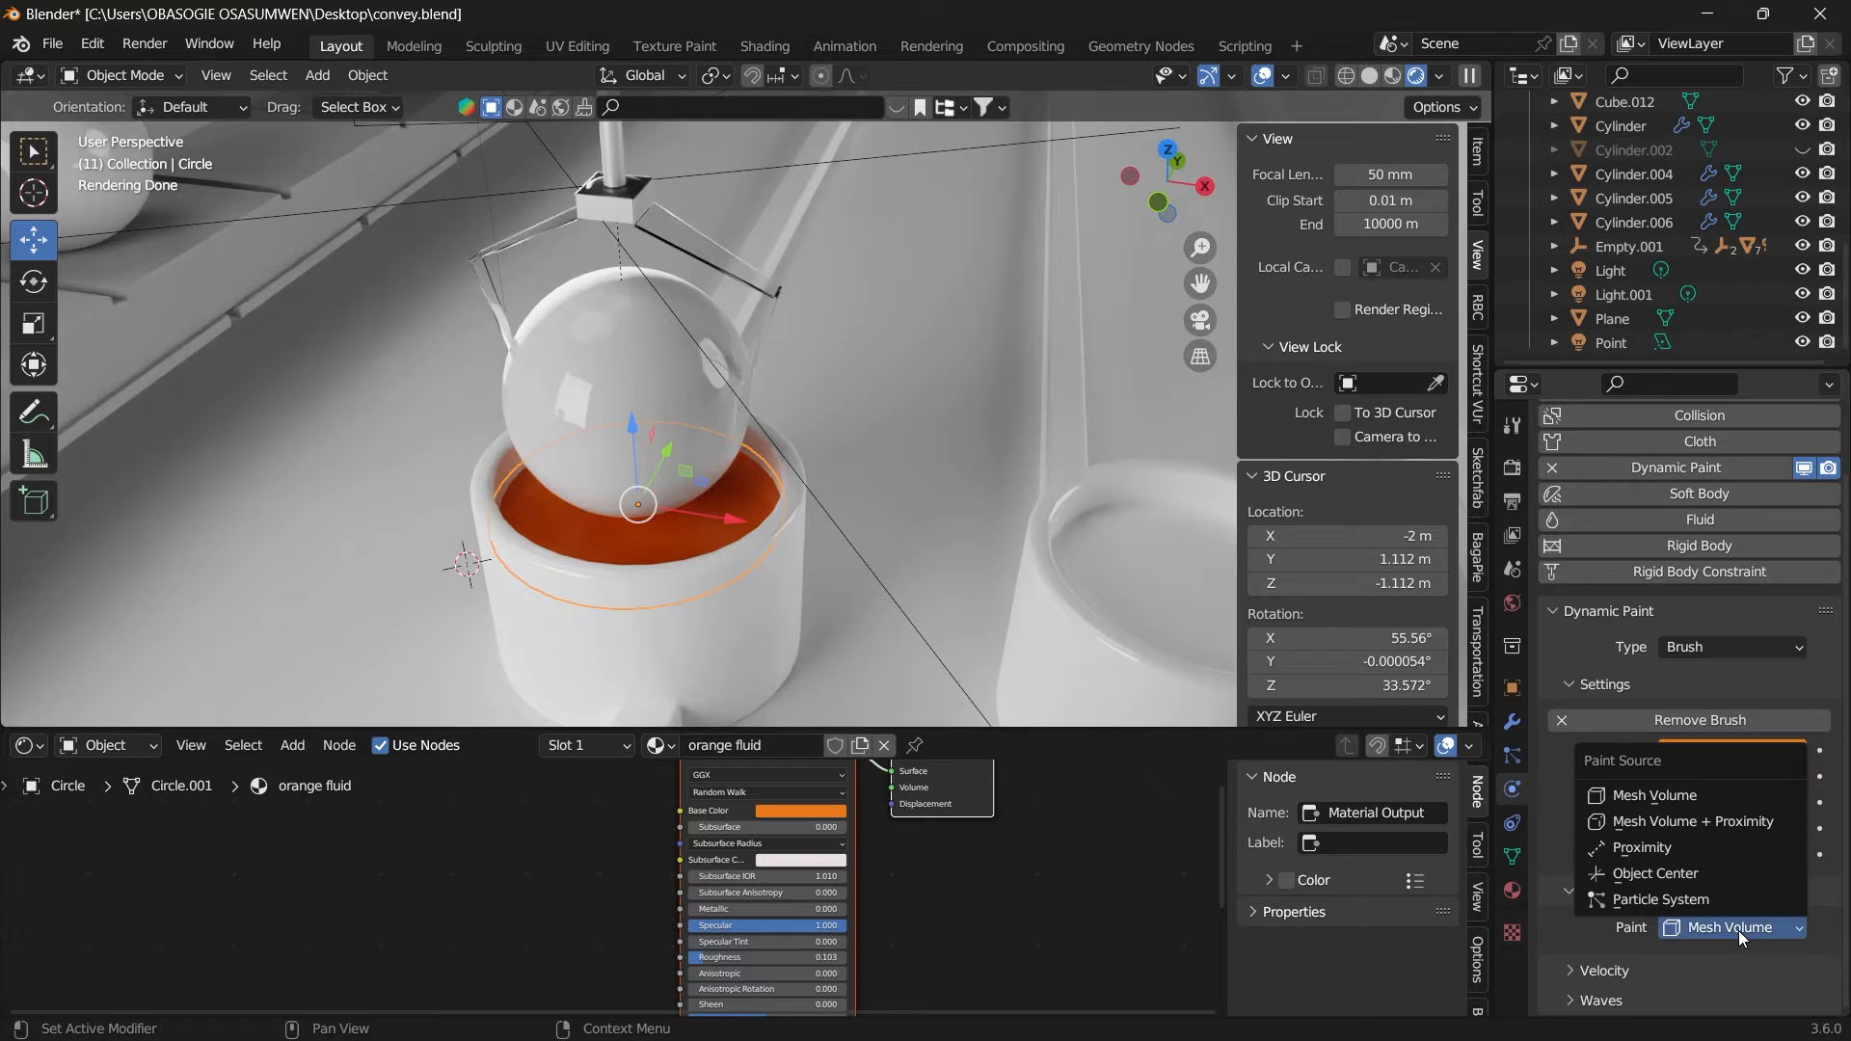
click(1694, 852)
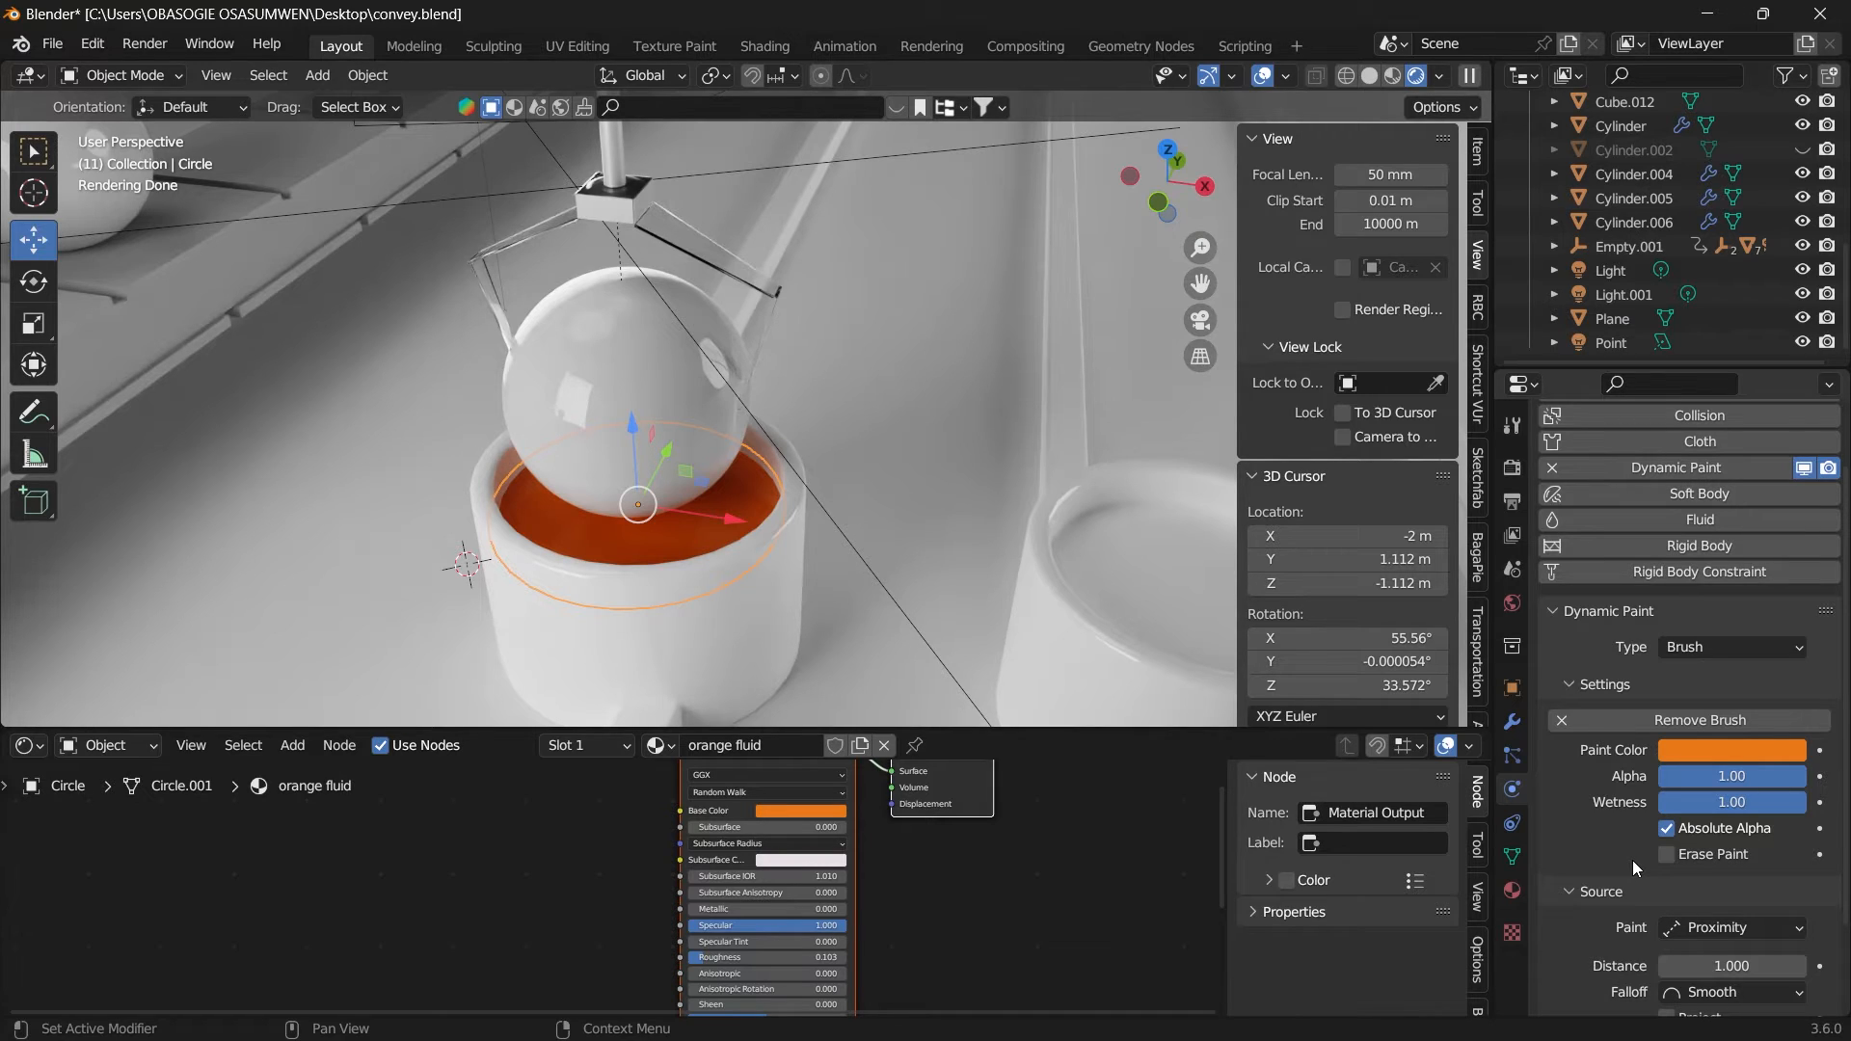
scroll(1633, 859, down, 3)
double_click(1693, 855)
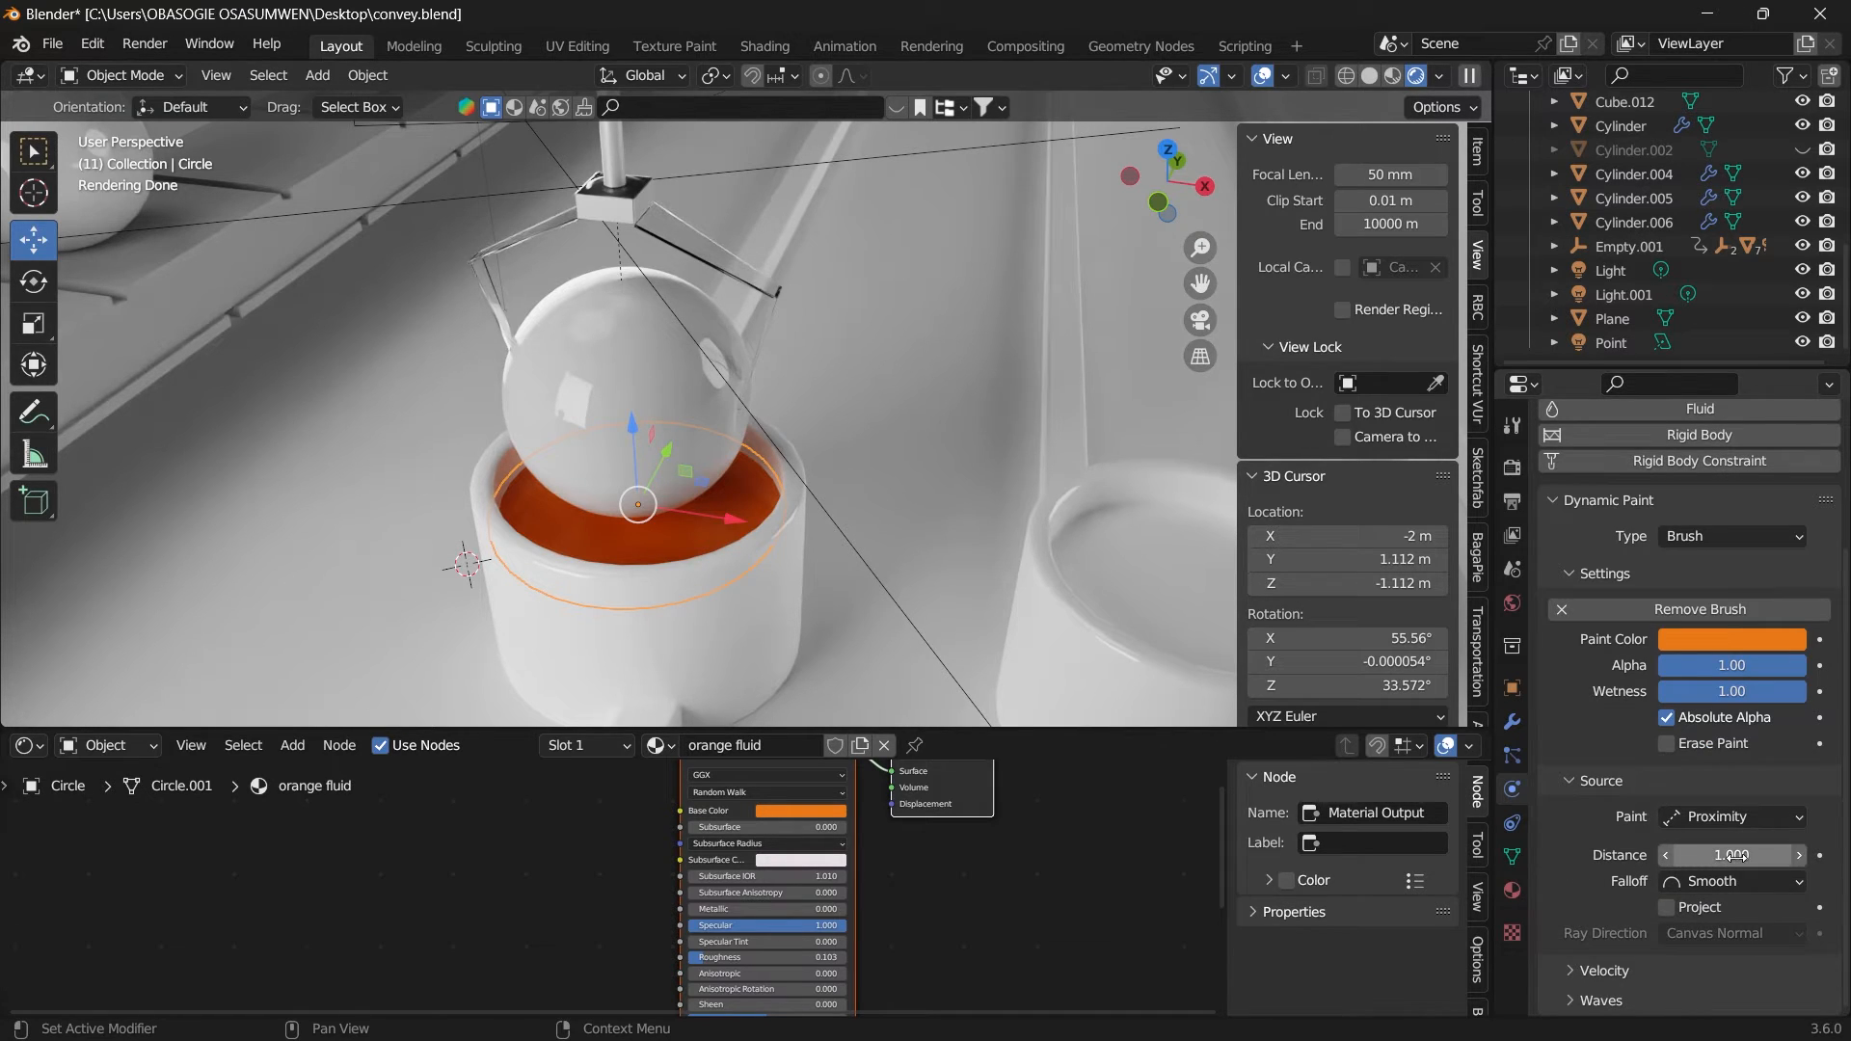
click(1693, 862)
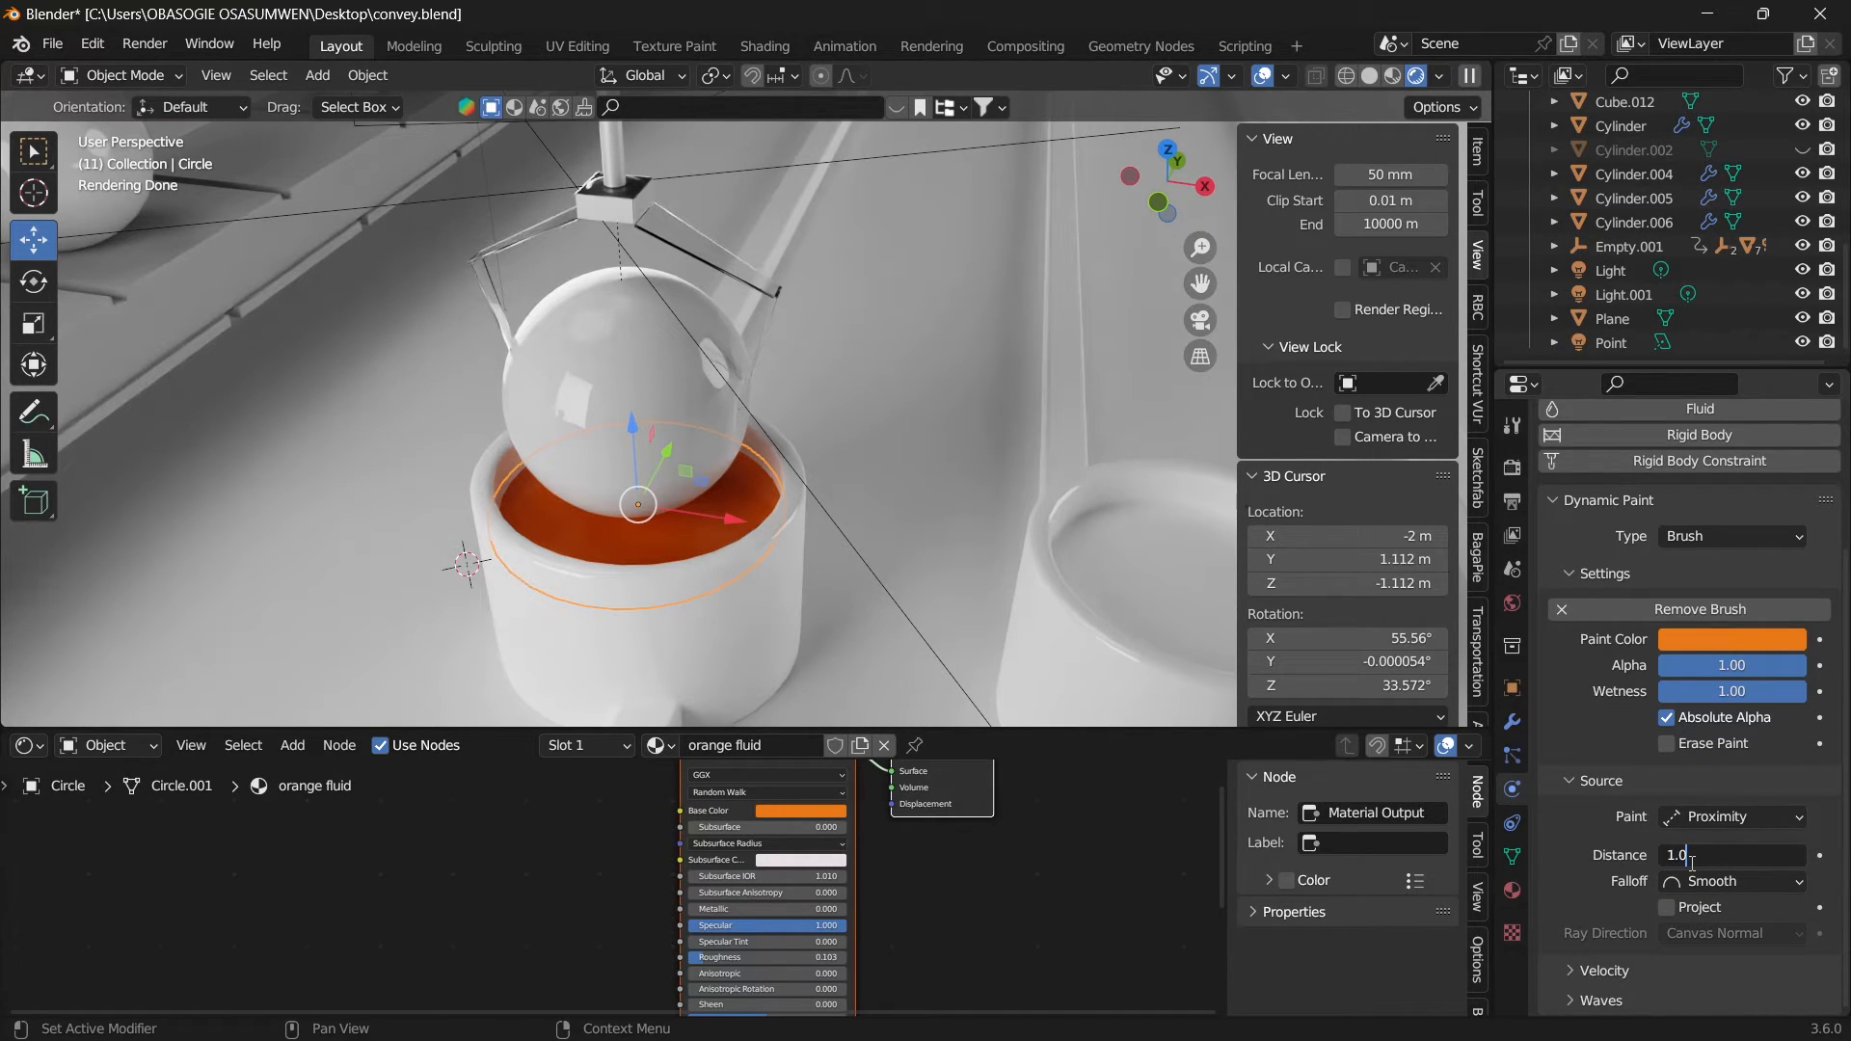
key(BackSpace)
key(BackSpace)
key(BackSpace)
text(0.1)
key(Return)
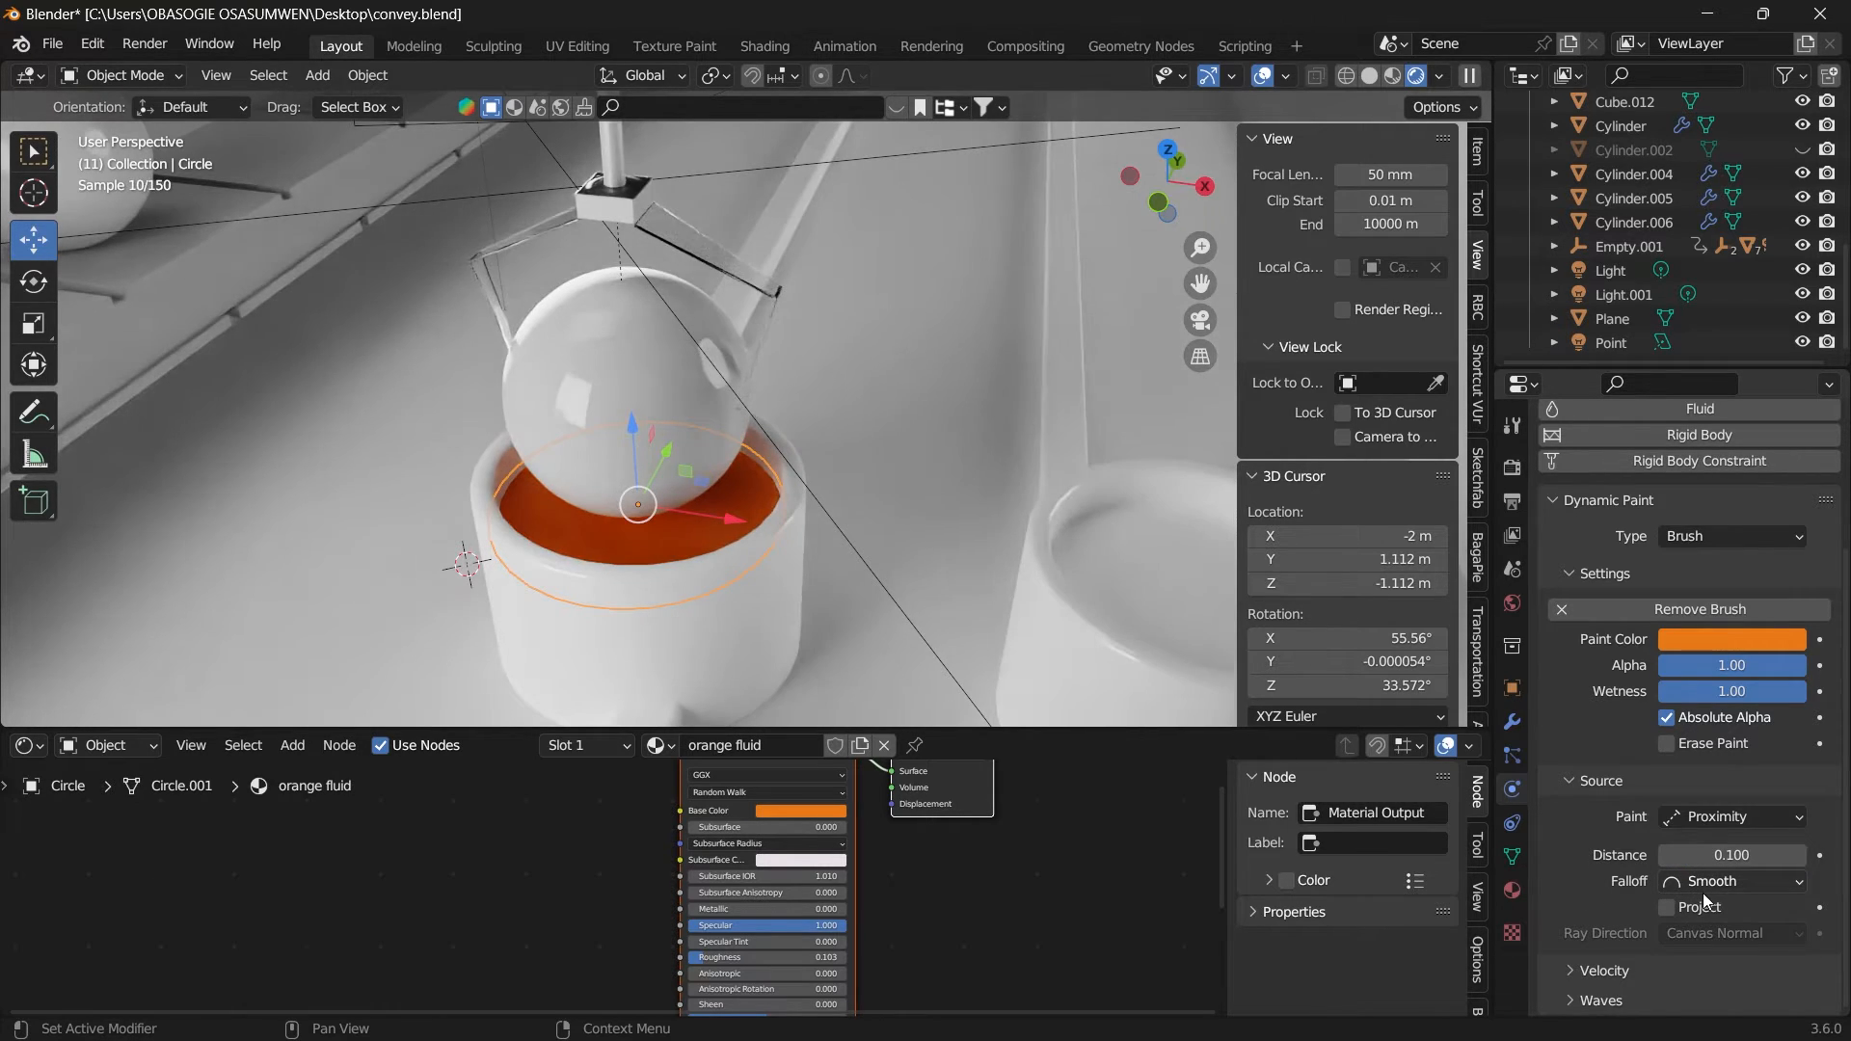
click(1710, 887)
click(1723, 940)
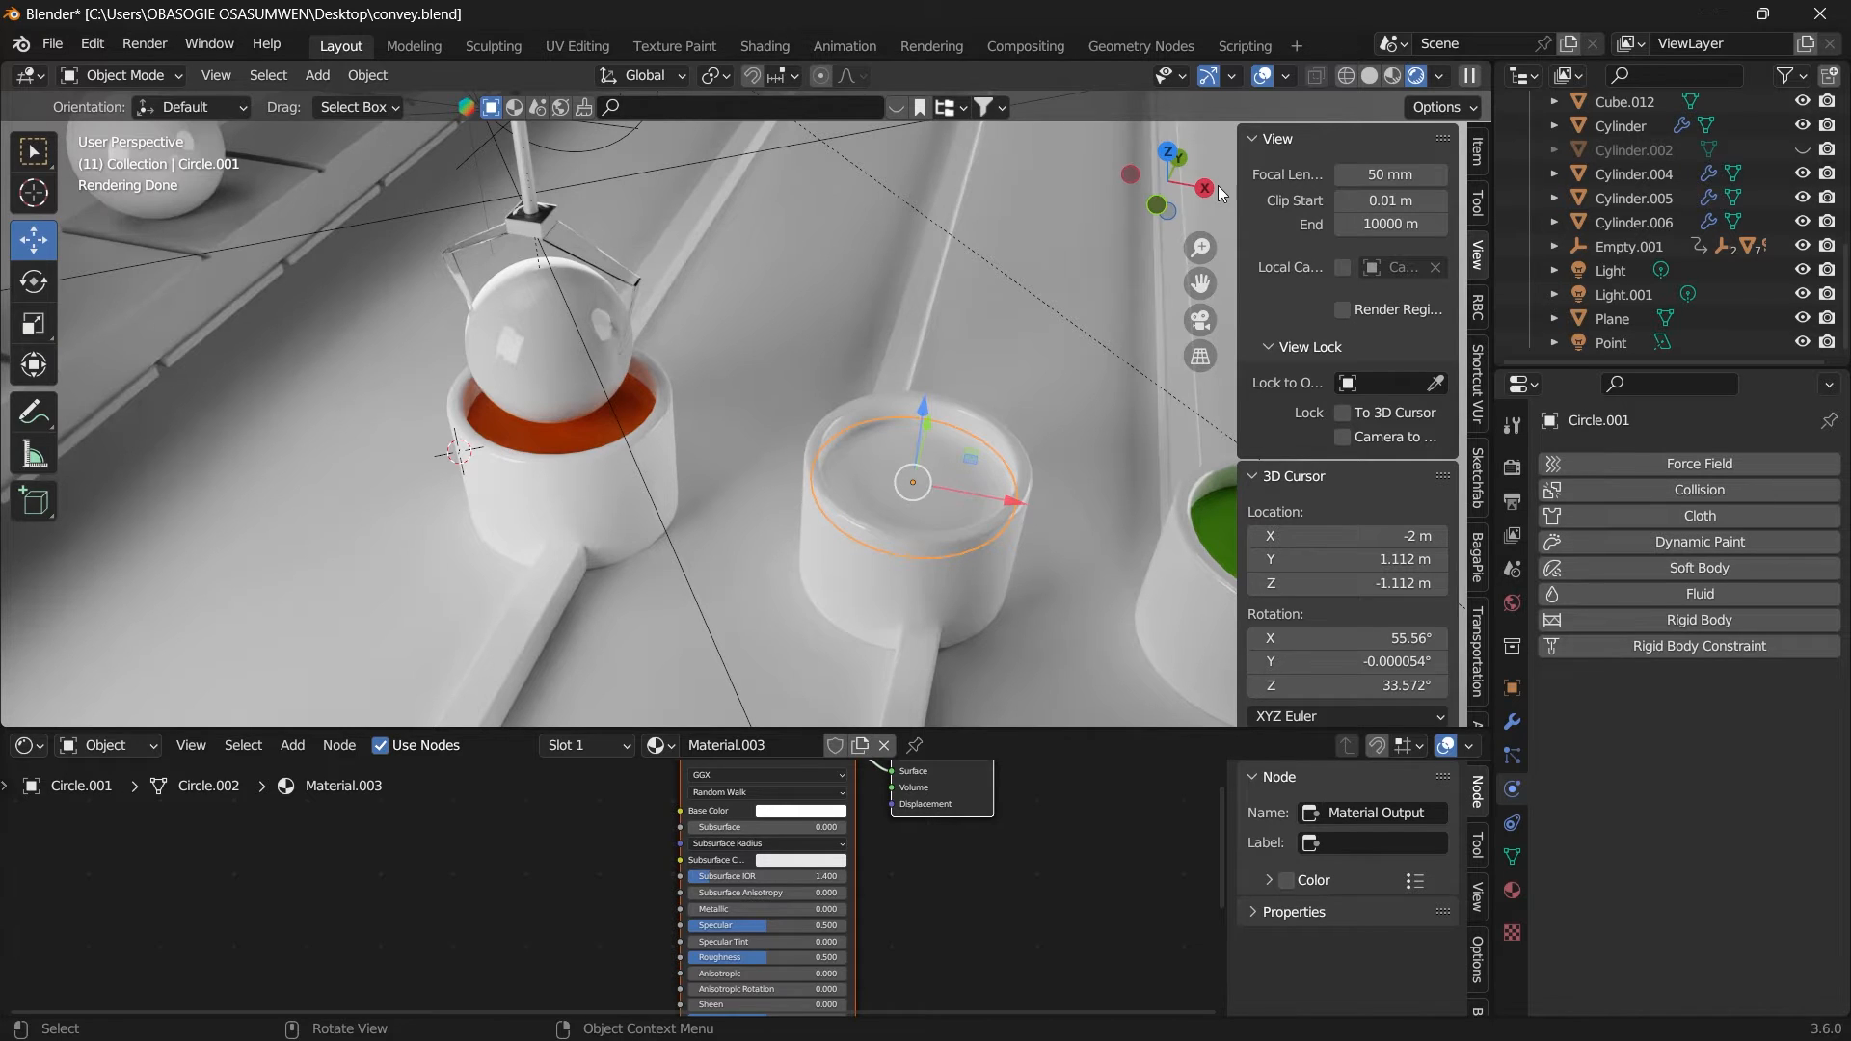
Step: Select the sphere again and bake its Dynamic Paint canvas as an image sequence
drag(1178, 204, 1201, 175)
scroll(561, 363, up, 1)
click(559, 361)
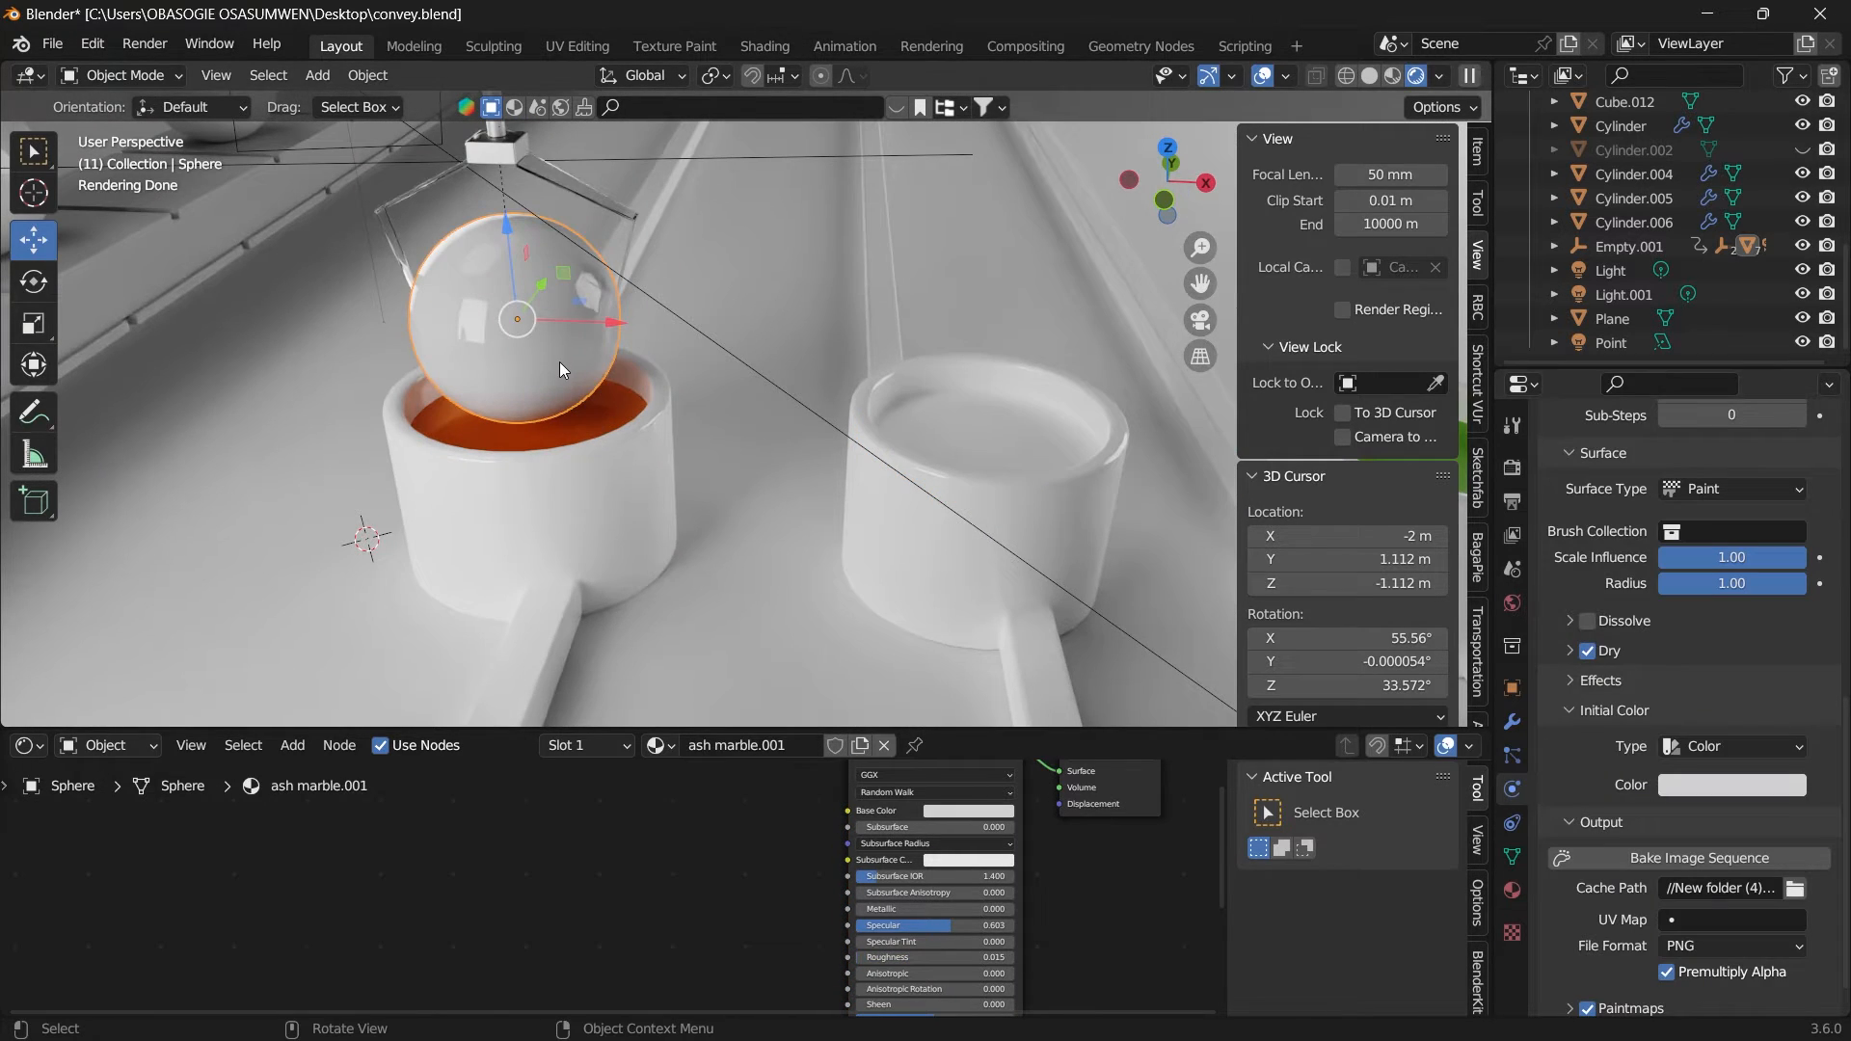
scroll(1652, 709, up, 7)
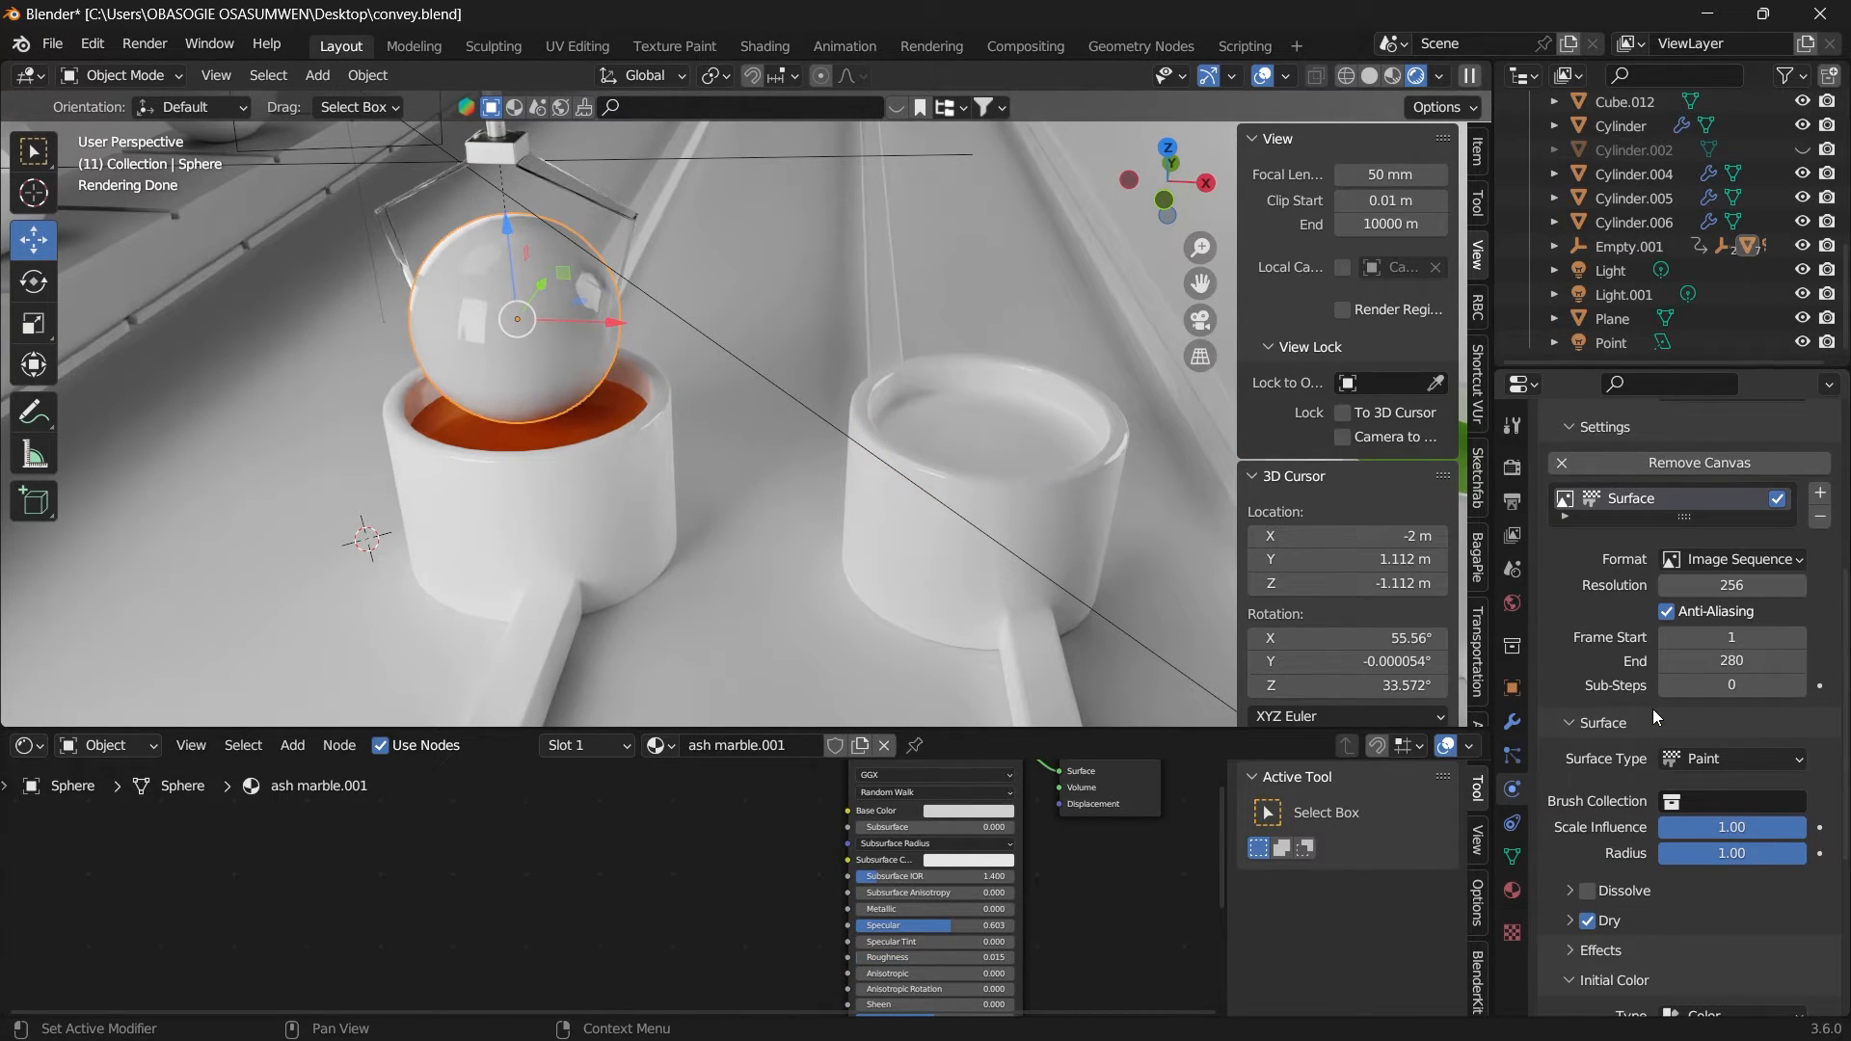
scroll(1652, 709, down, 8)
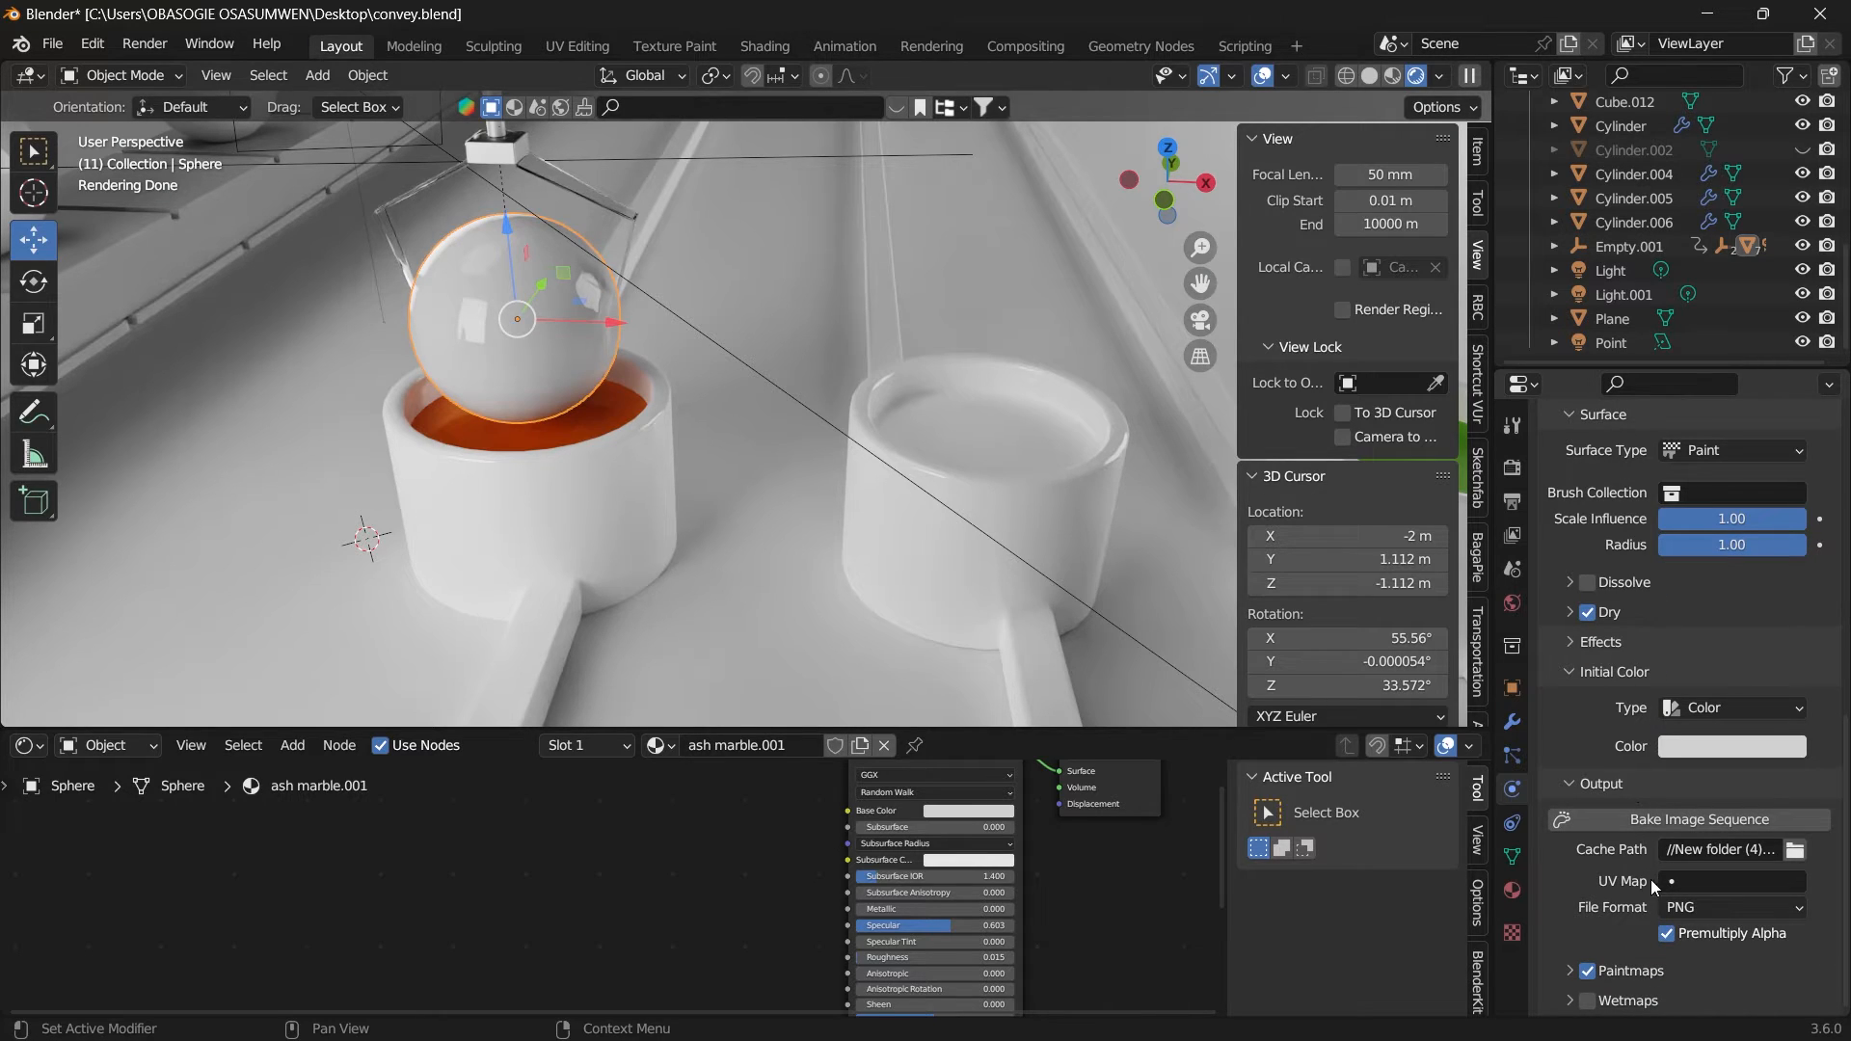
click(1651, 817)
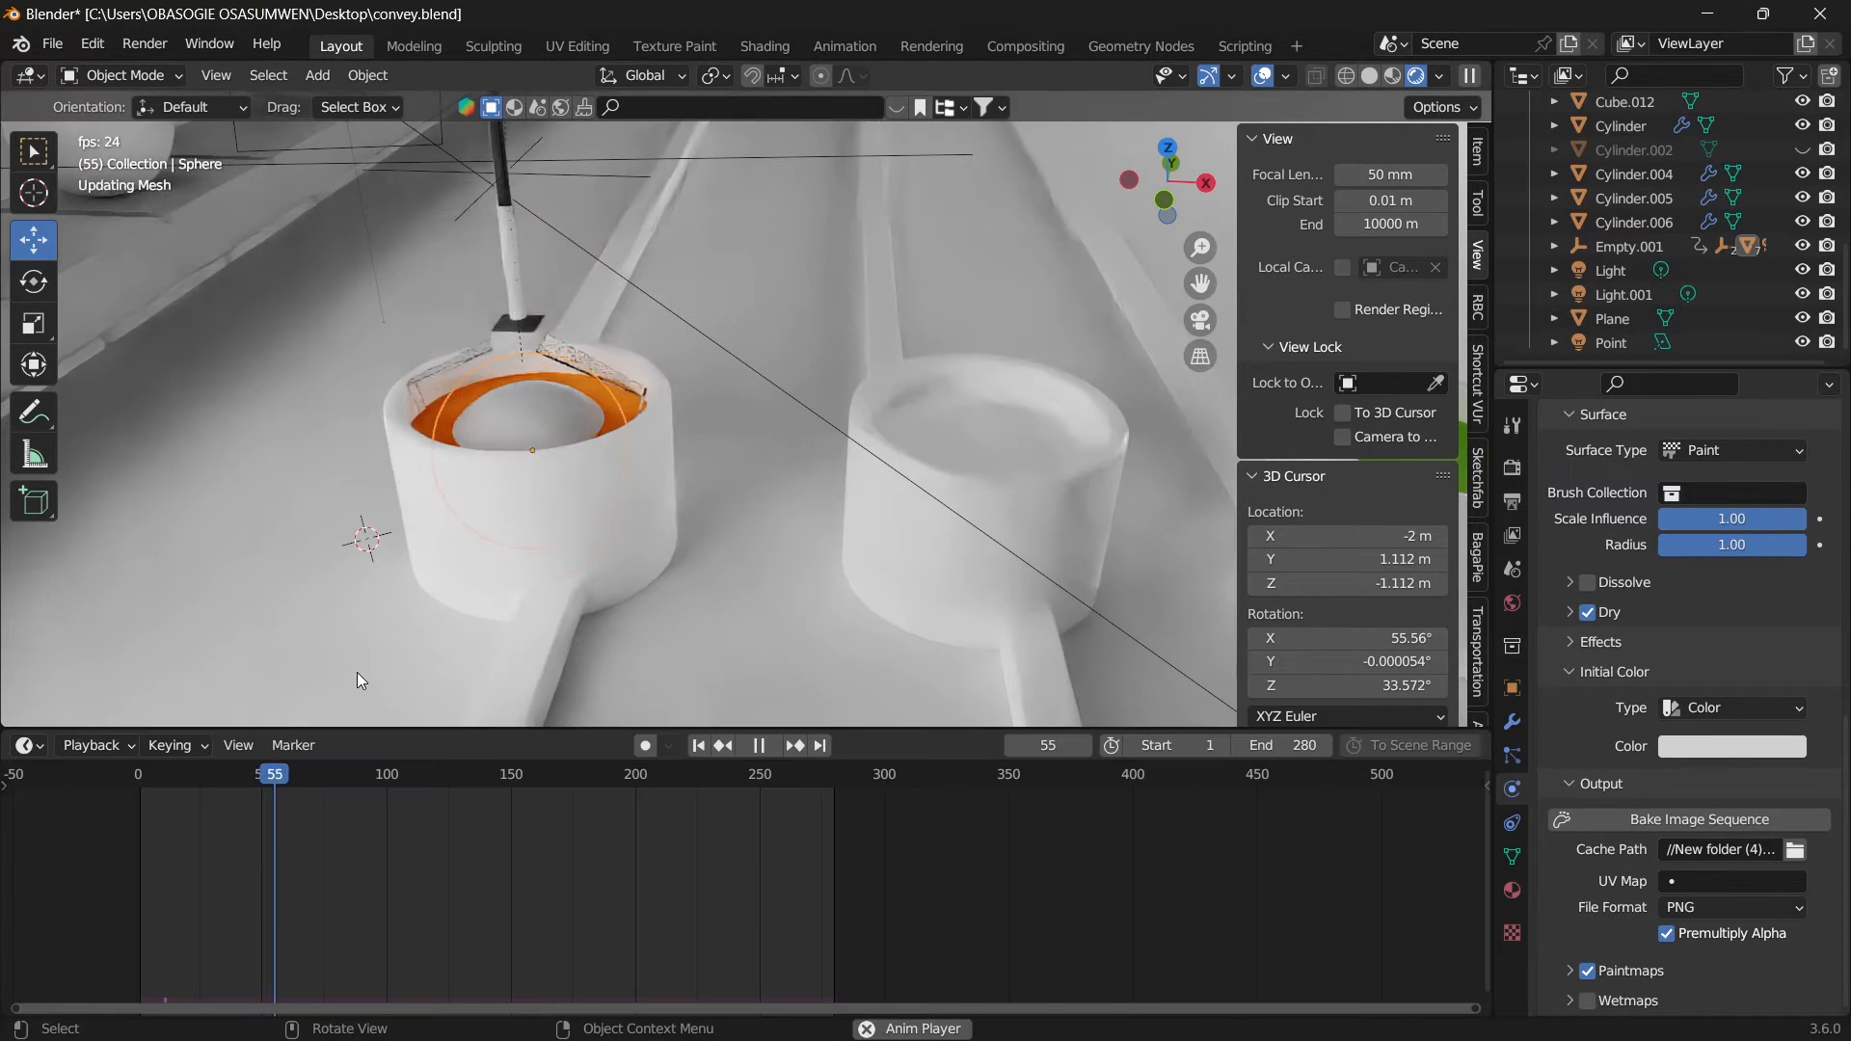
Step: Play the animation and scrub the timeline back to frame 67 to examine the sphere's dip in the orange paint
key(space)
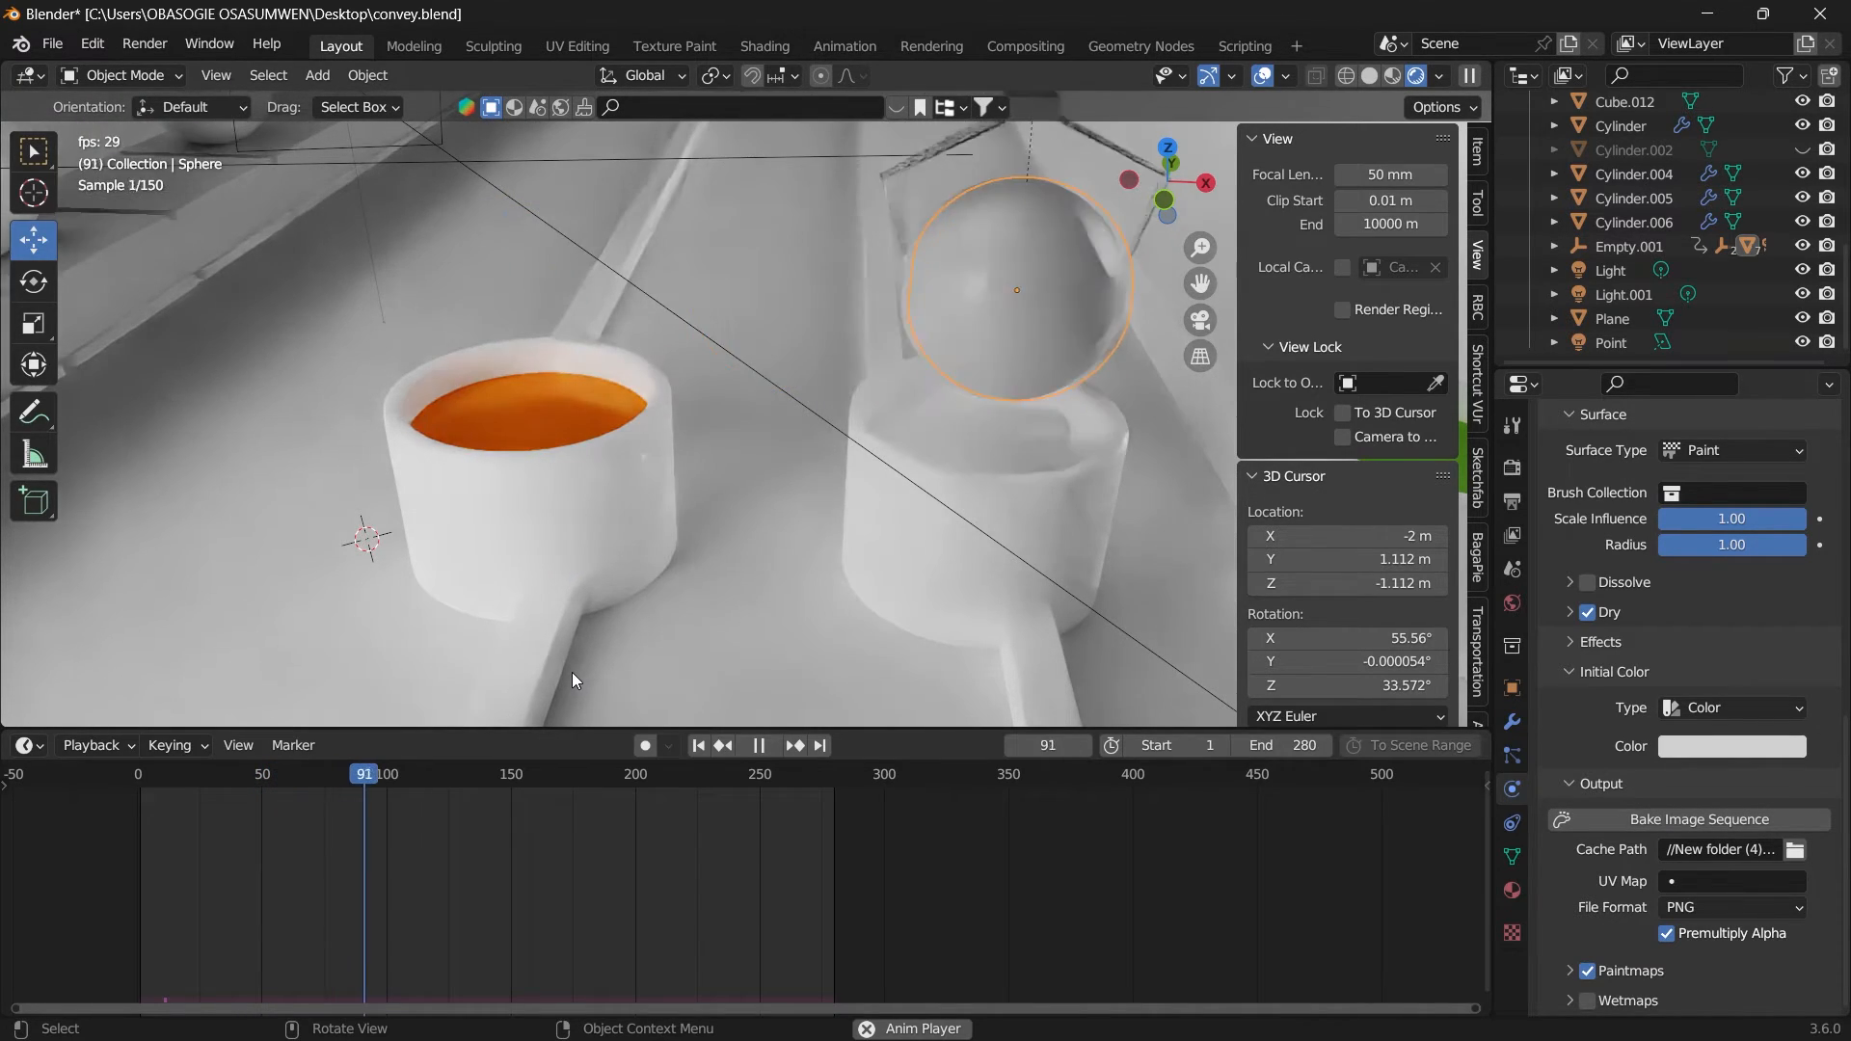
click(287, 780)
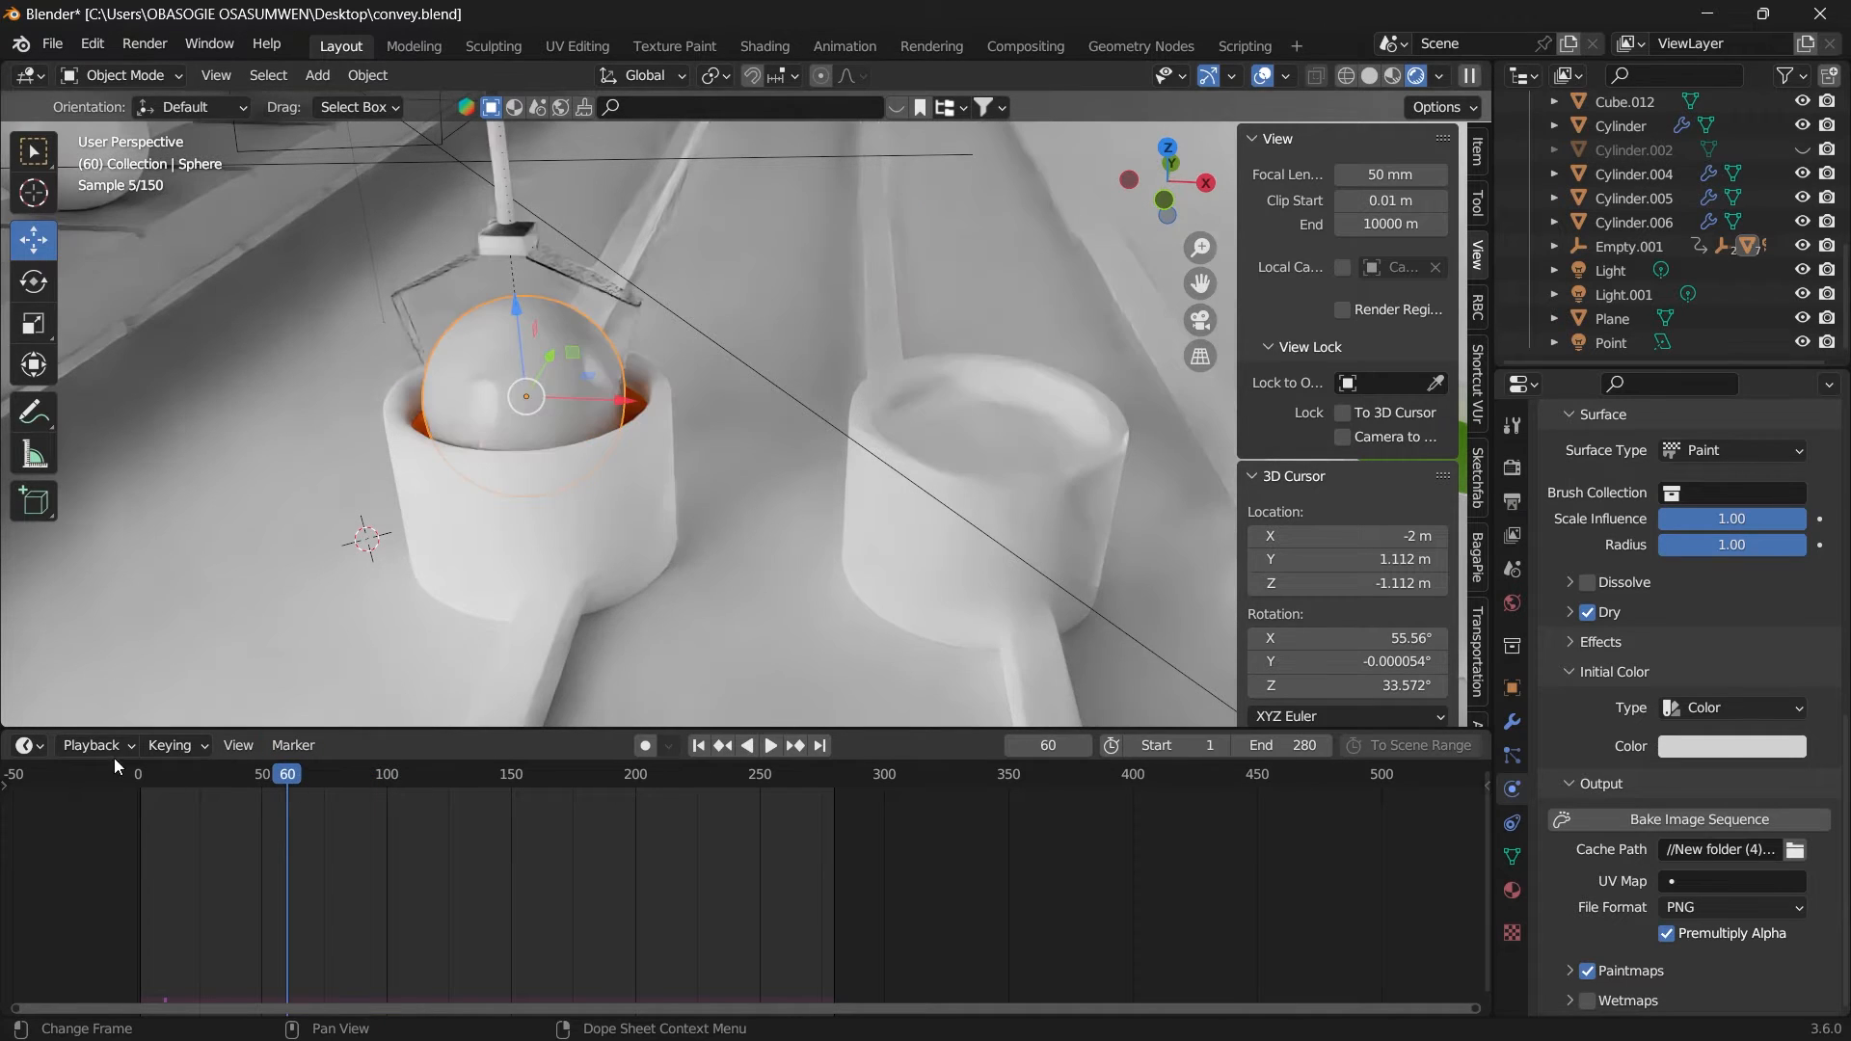
key(space)
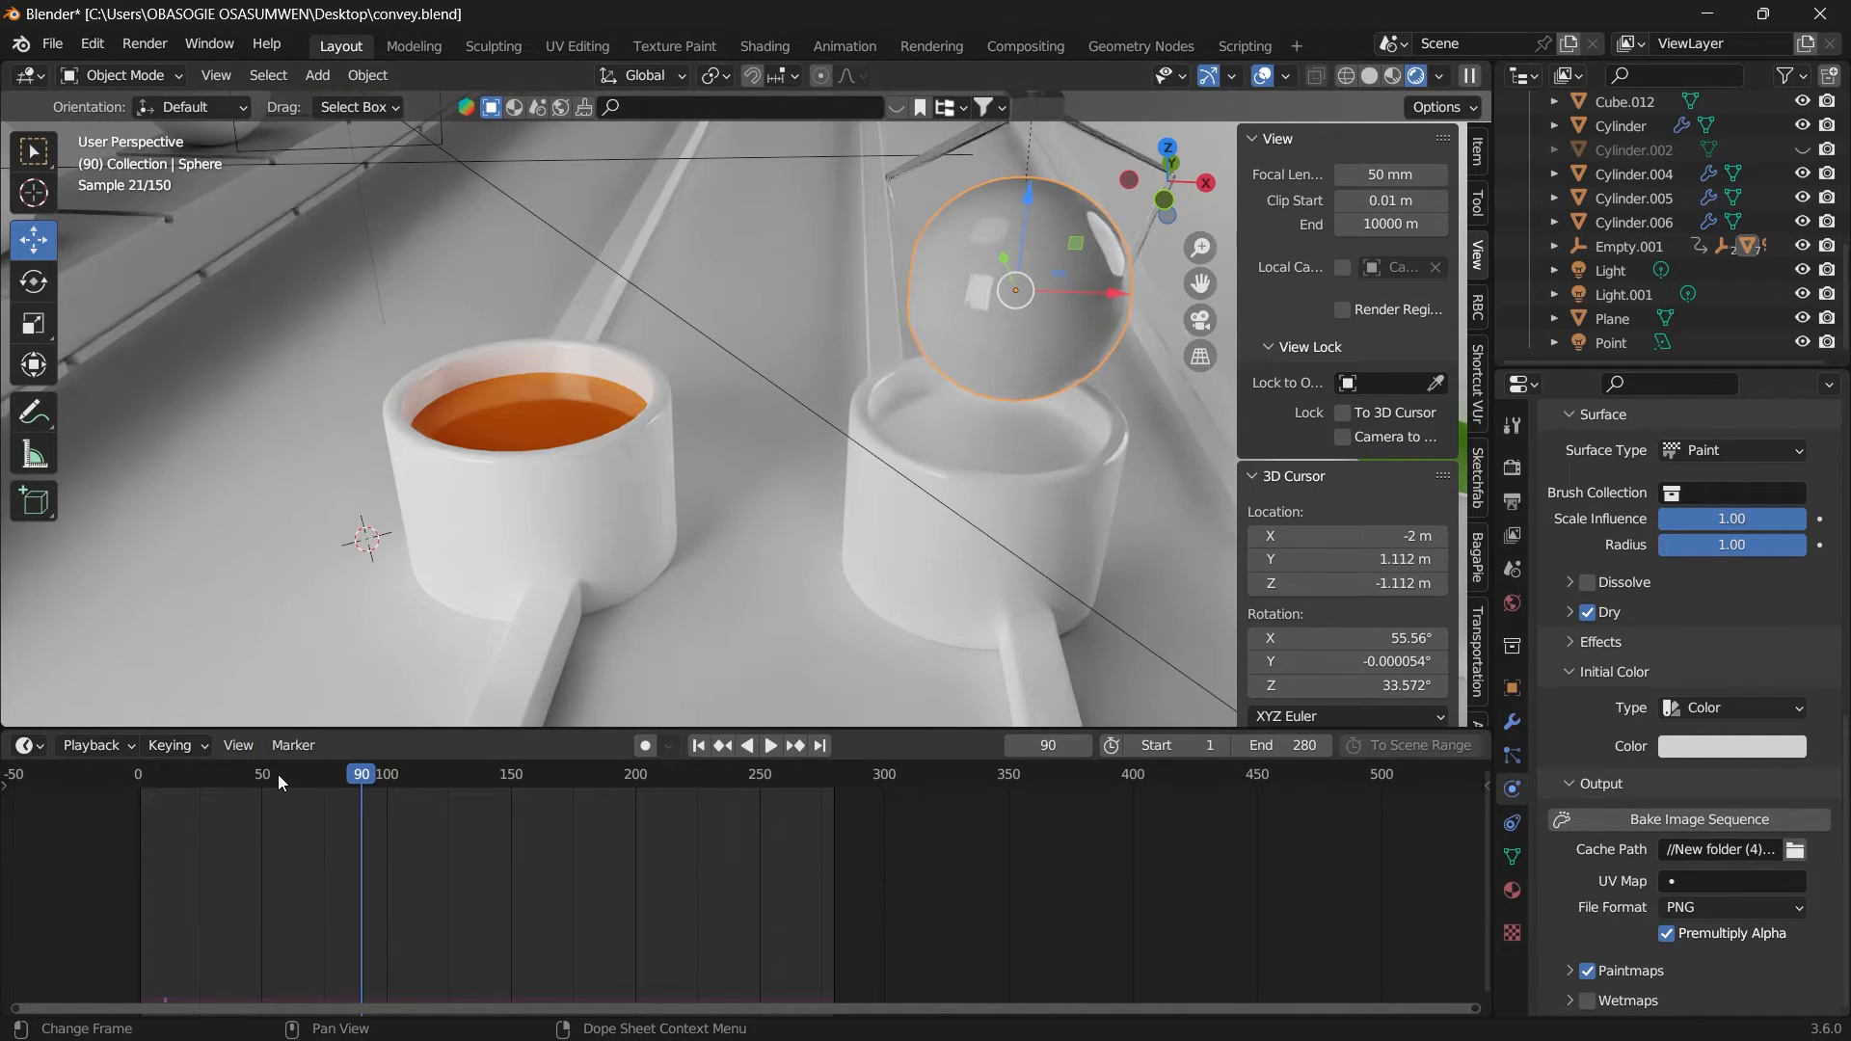
click(252, 779)
drag(252, 783, 304, 778)
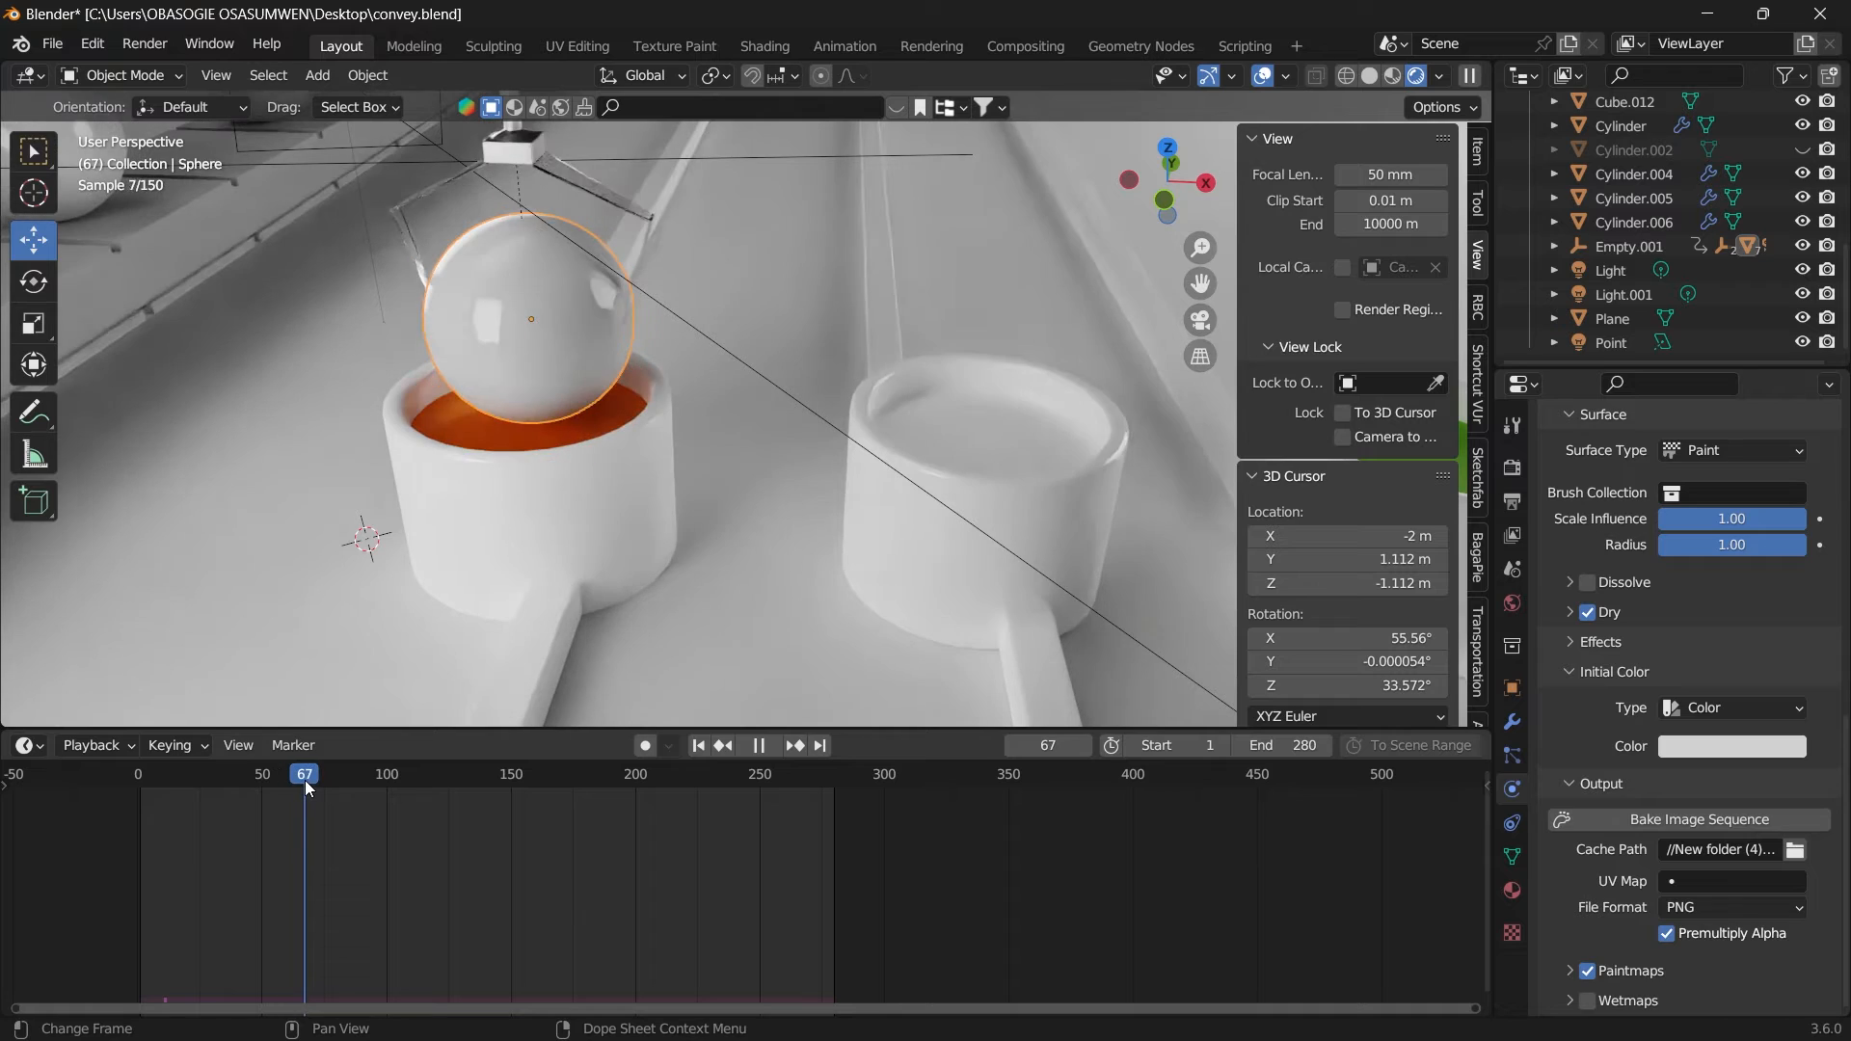
Step: Stop the playback, switch the timeline area to the Shader Editor and enlarge it to show the sphere's material nodes
key(space)
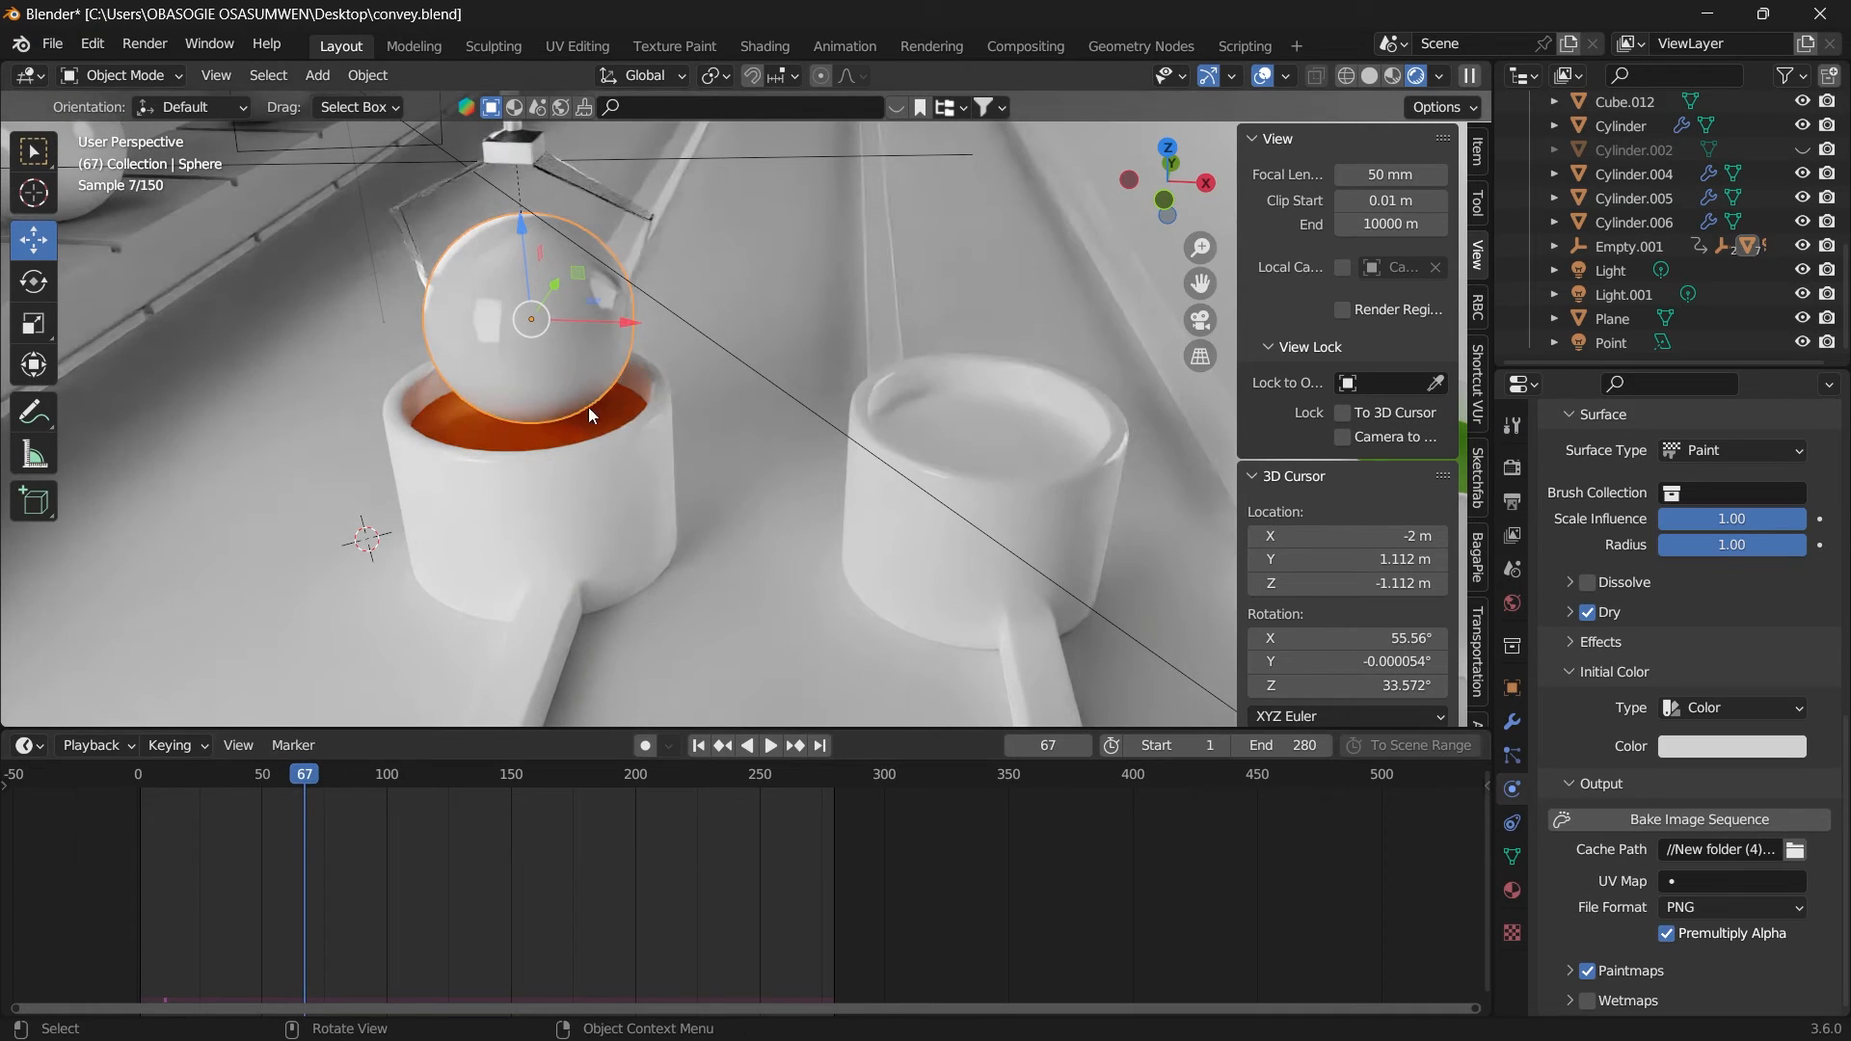
click(27, 745)
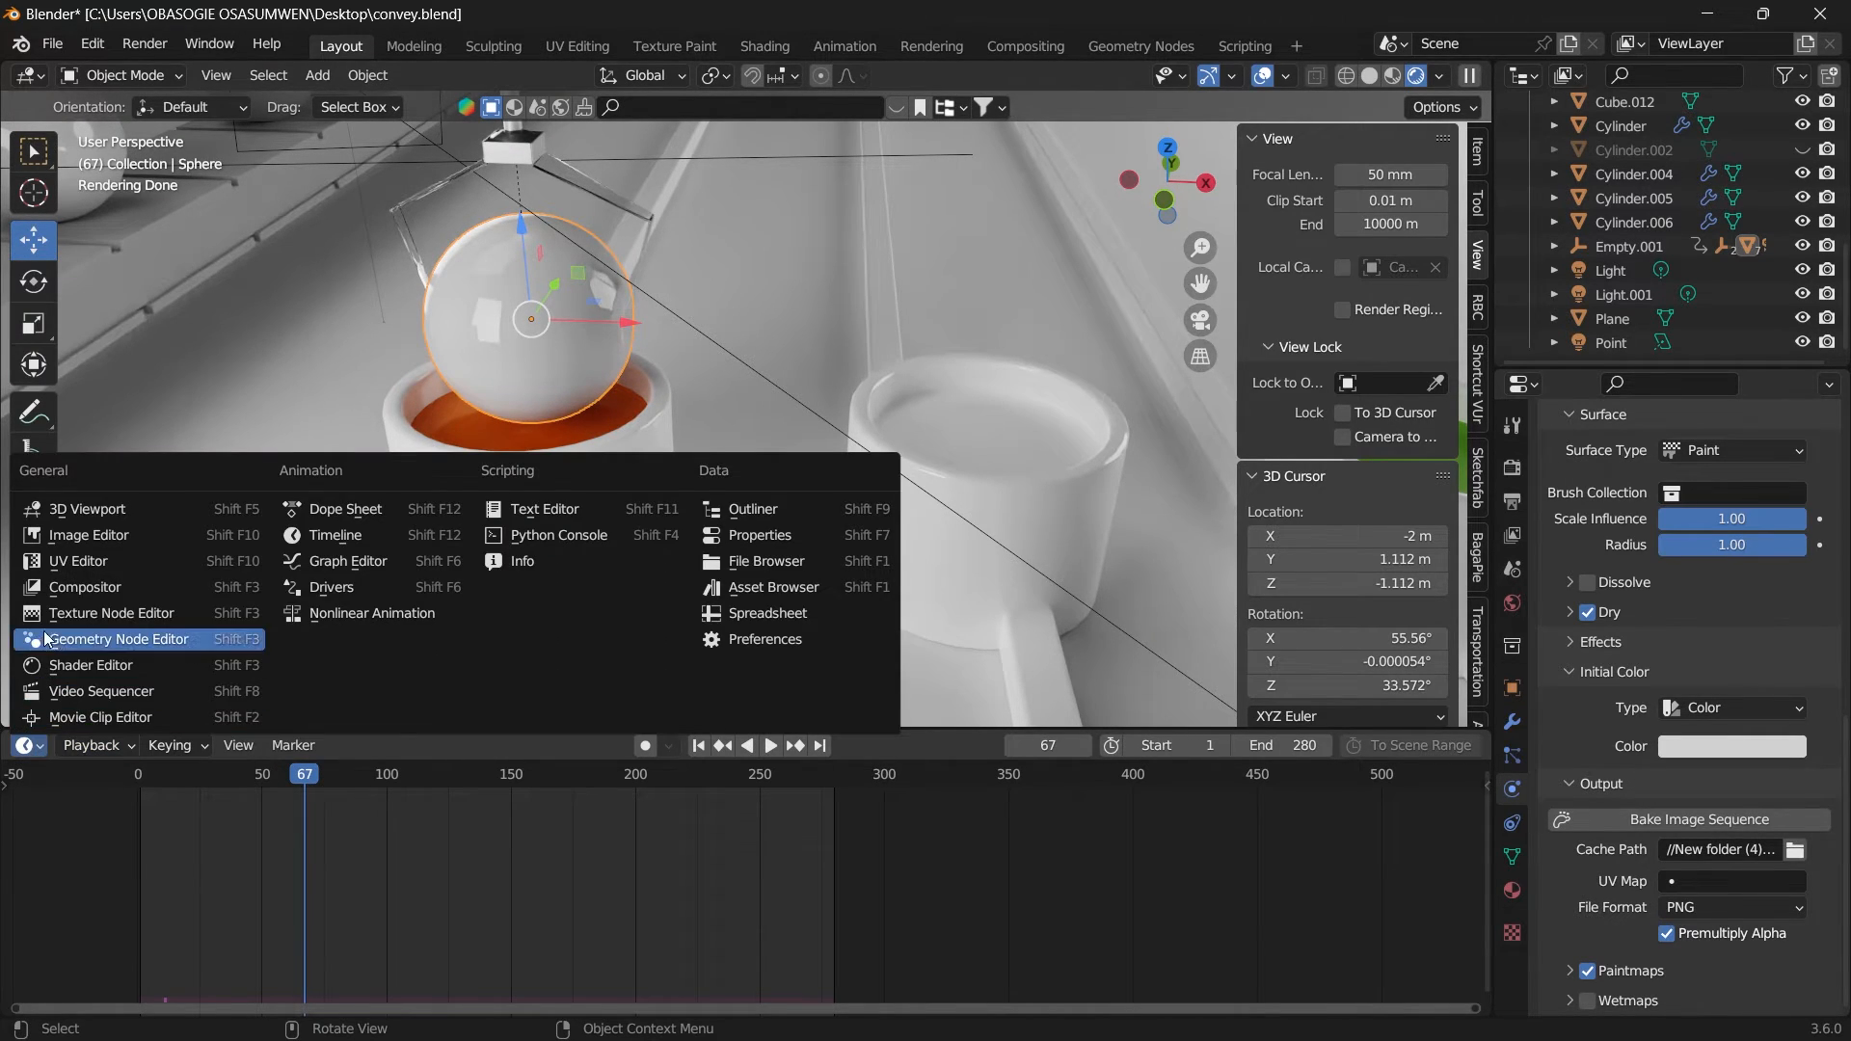
click(71, 664)
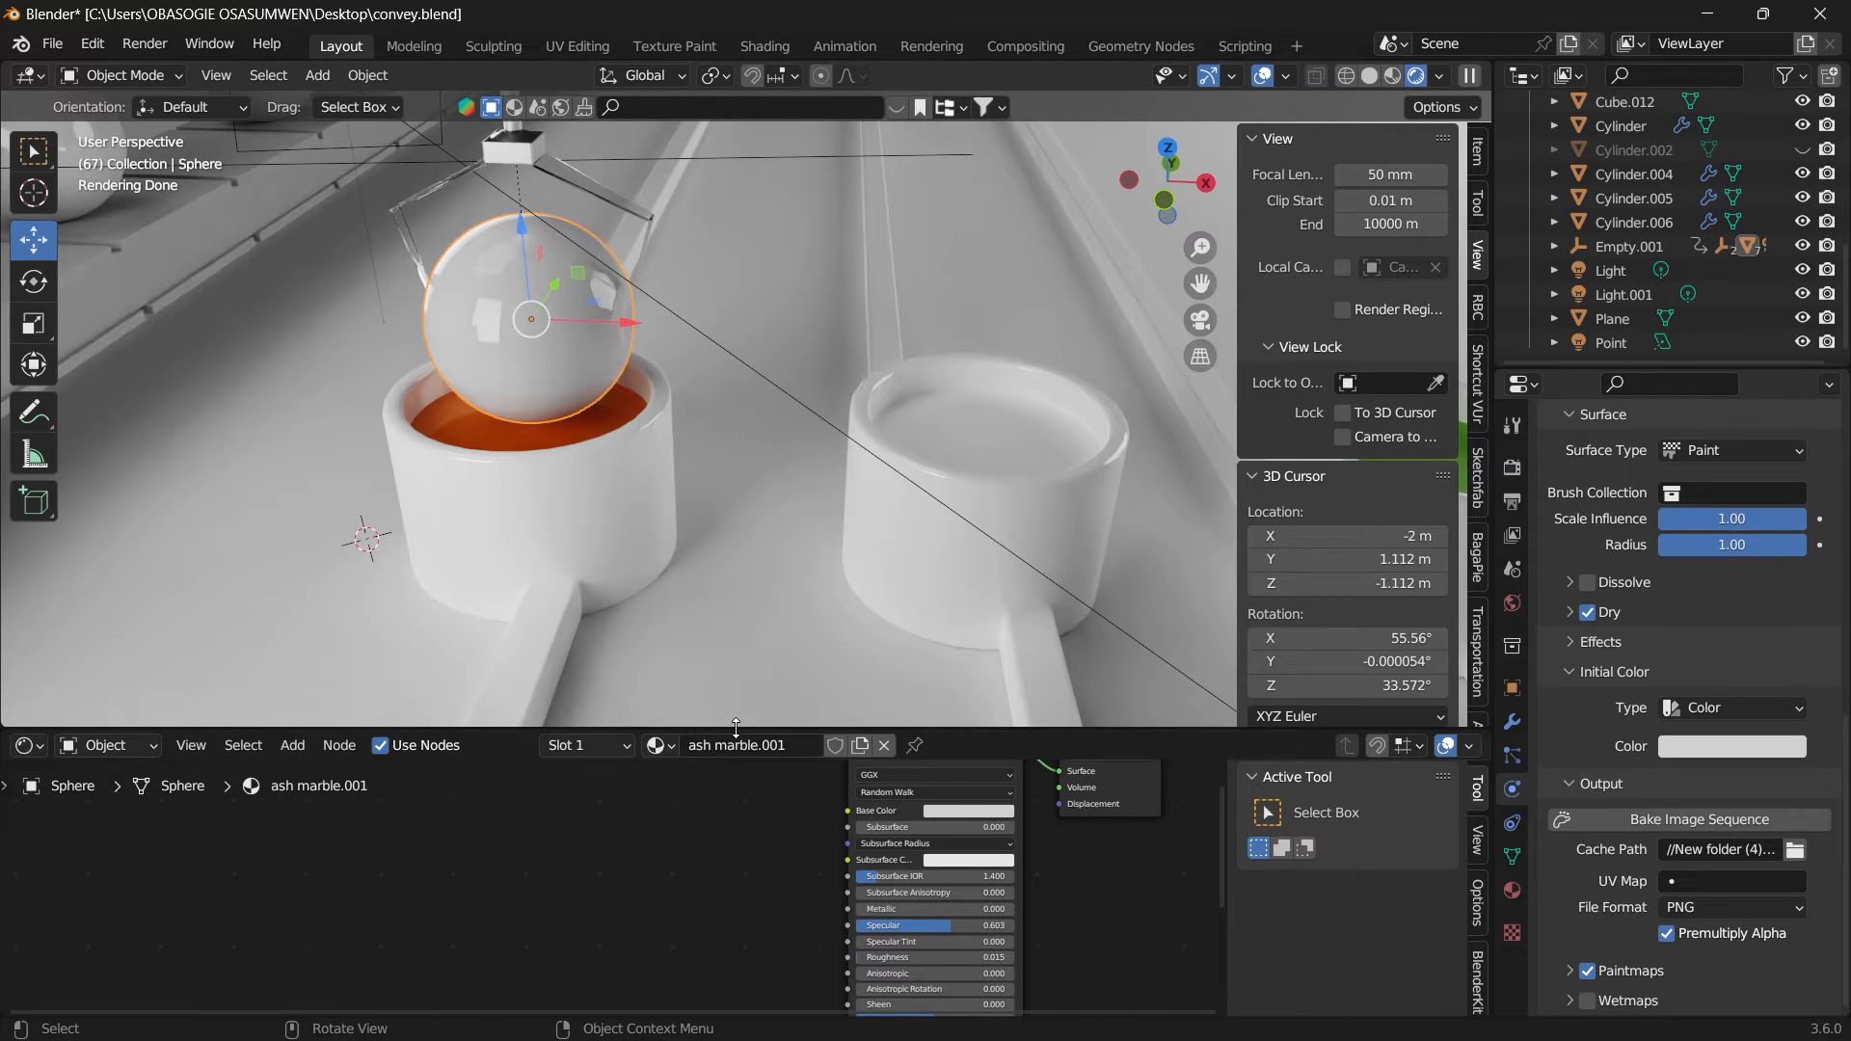
drag(736, 728, 736, 535)
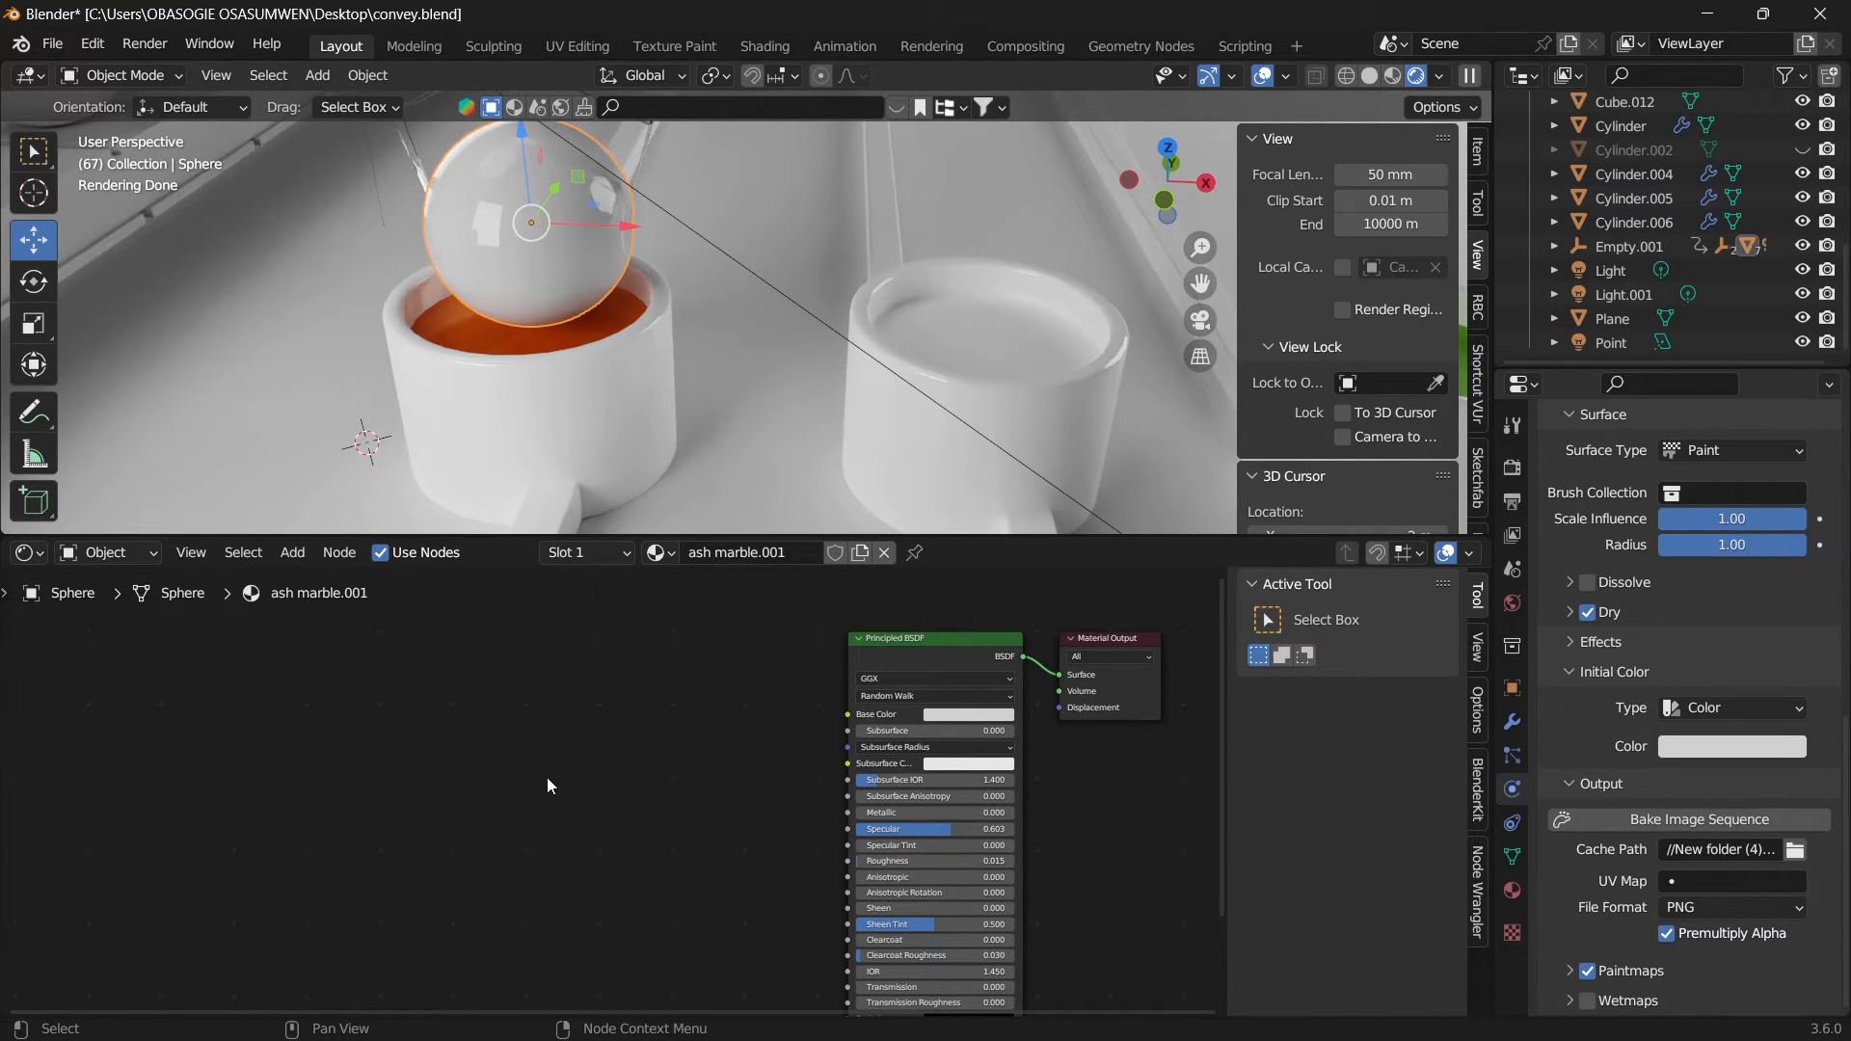
Step: Import the baked image sequence starting with paintmap0001.png from the colour dump folder as a texture node beside the sphere's Principled BSDF
key(shift+a)
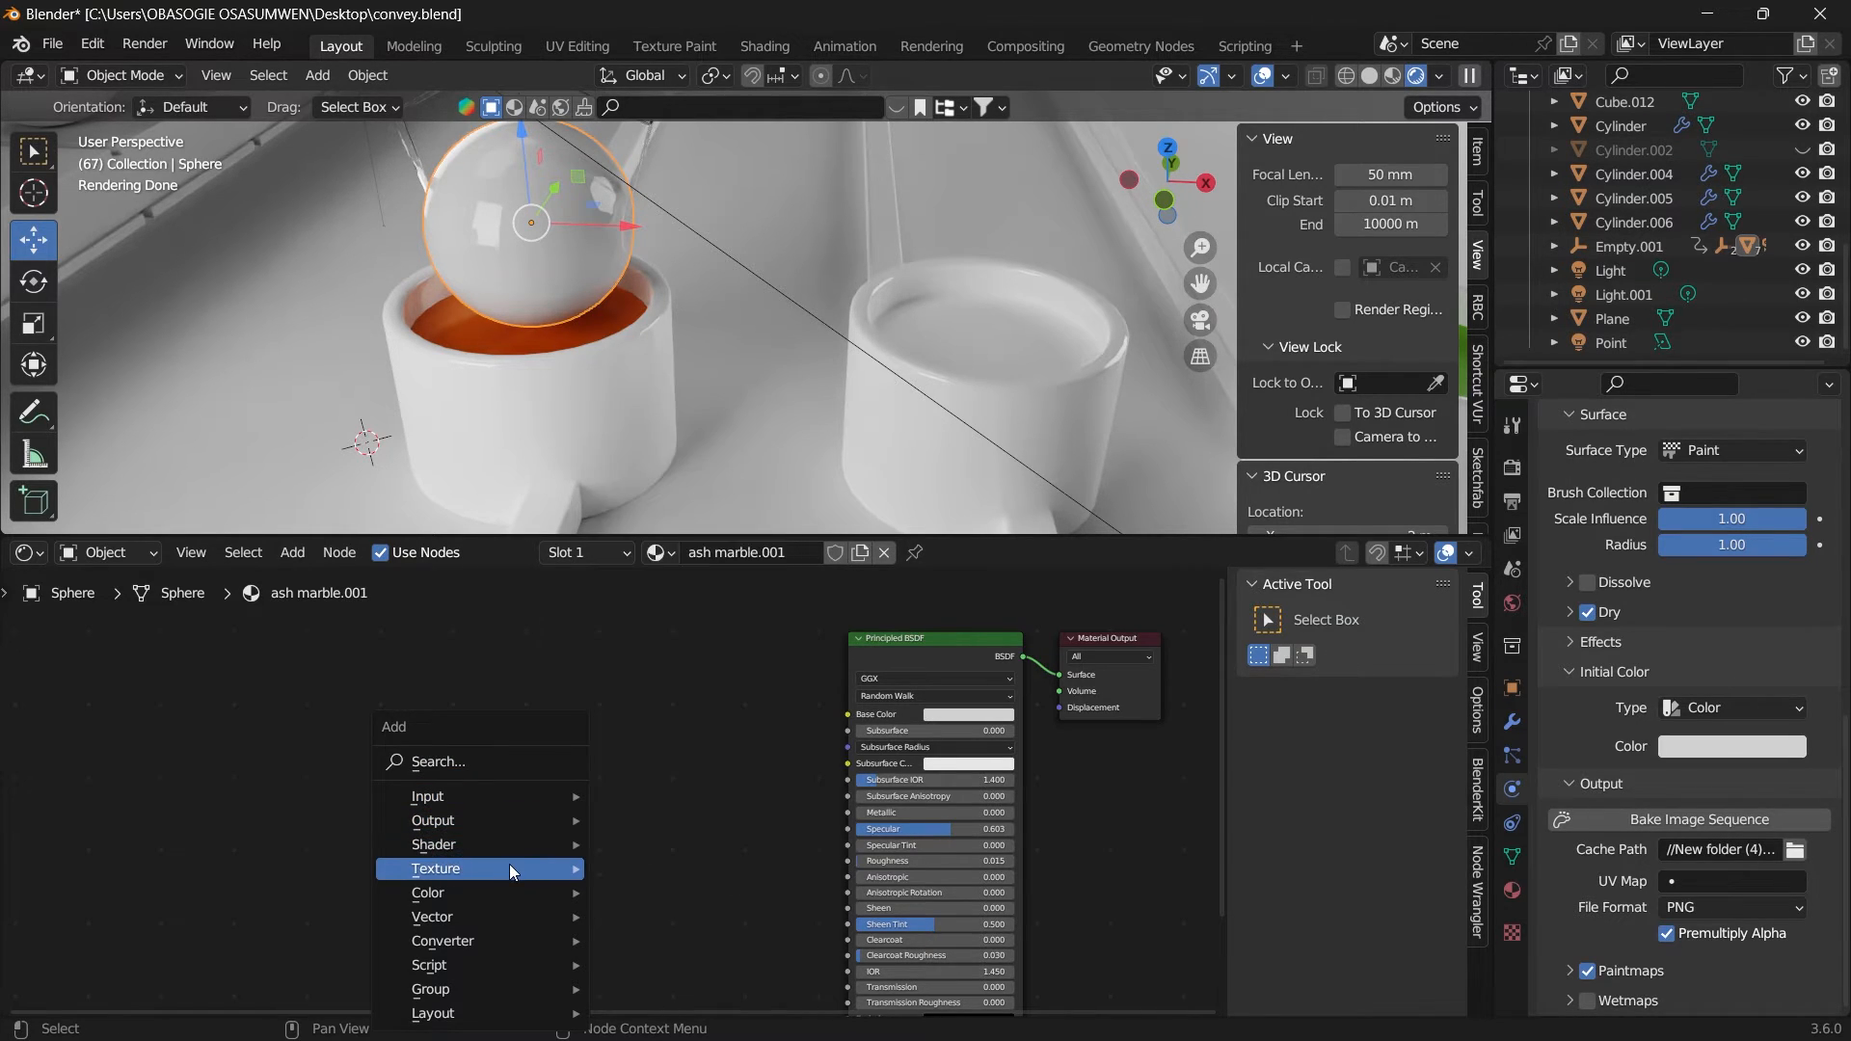
mouse_move(513, 869)
click(726, 521)
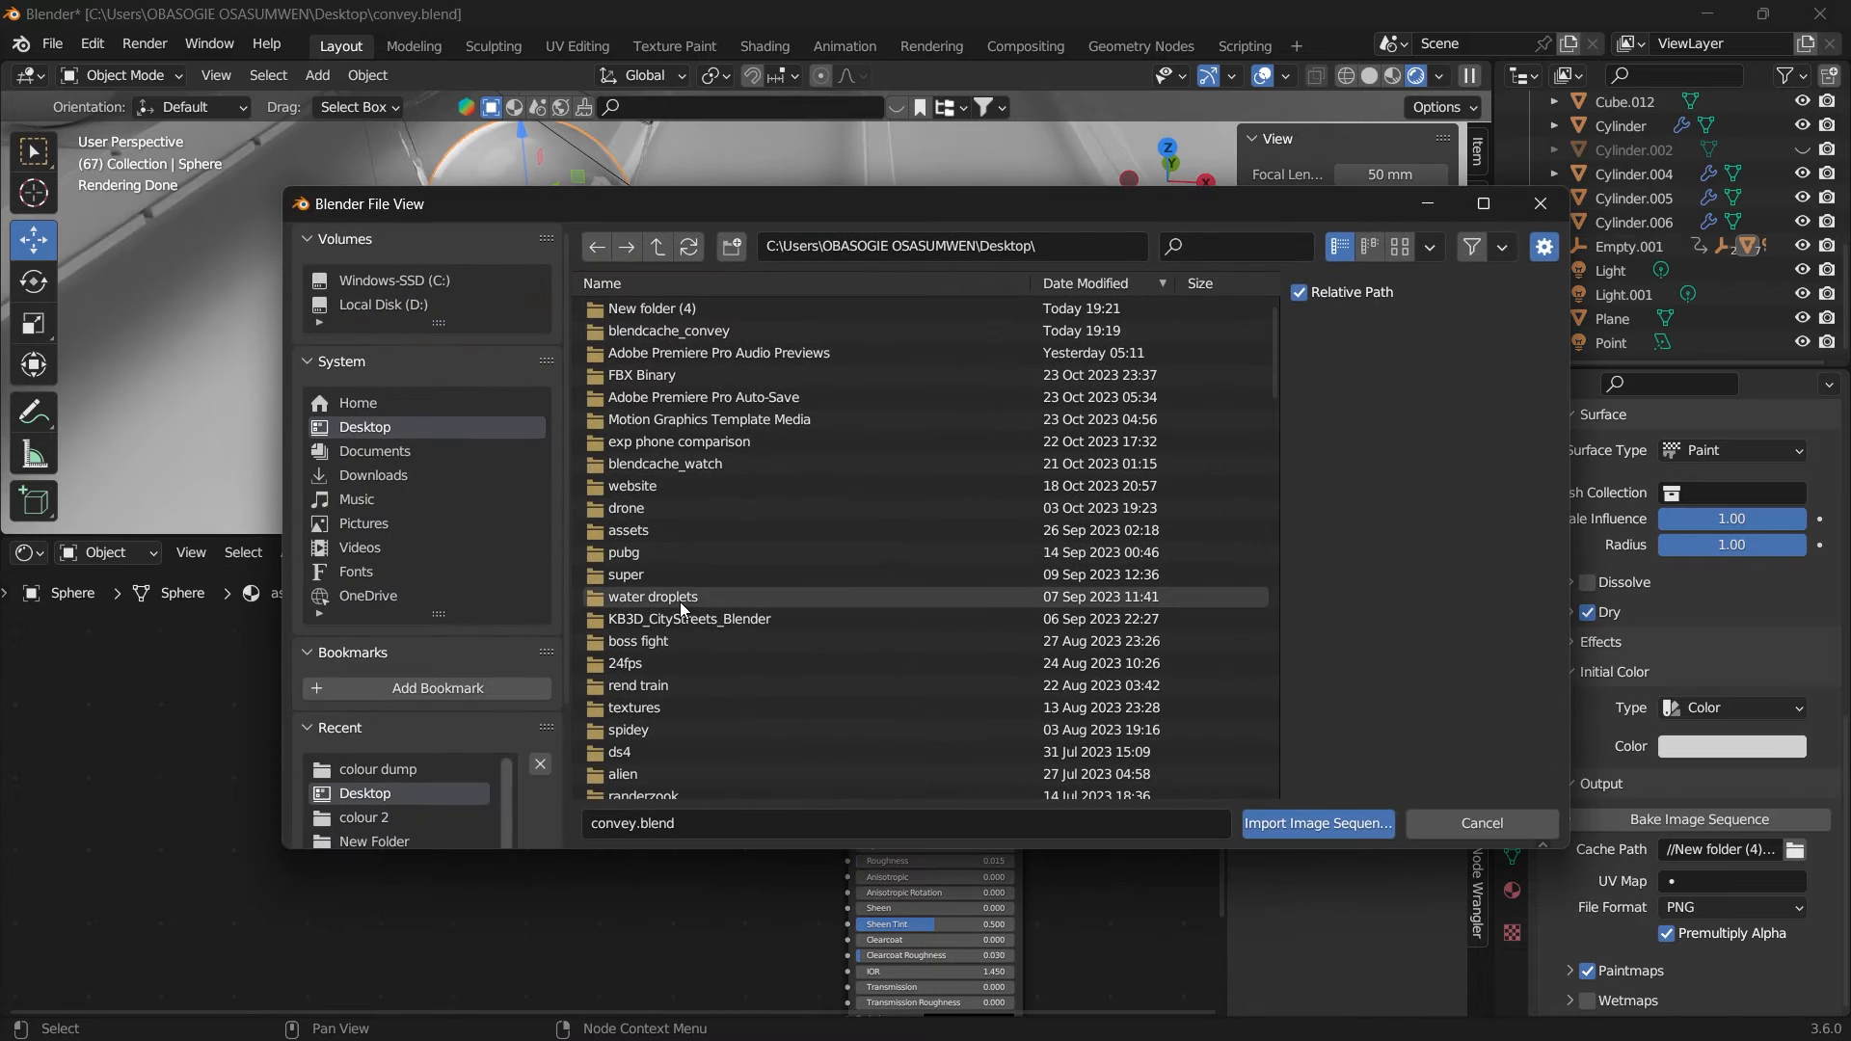
double_click(659, 309)
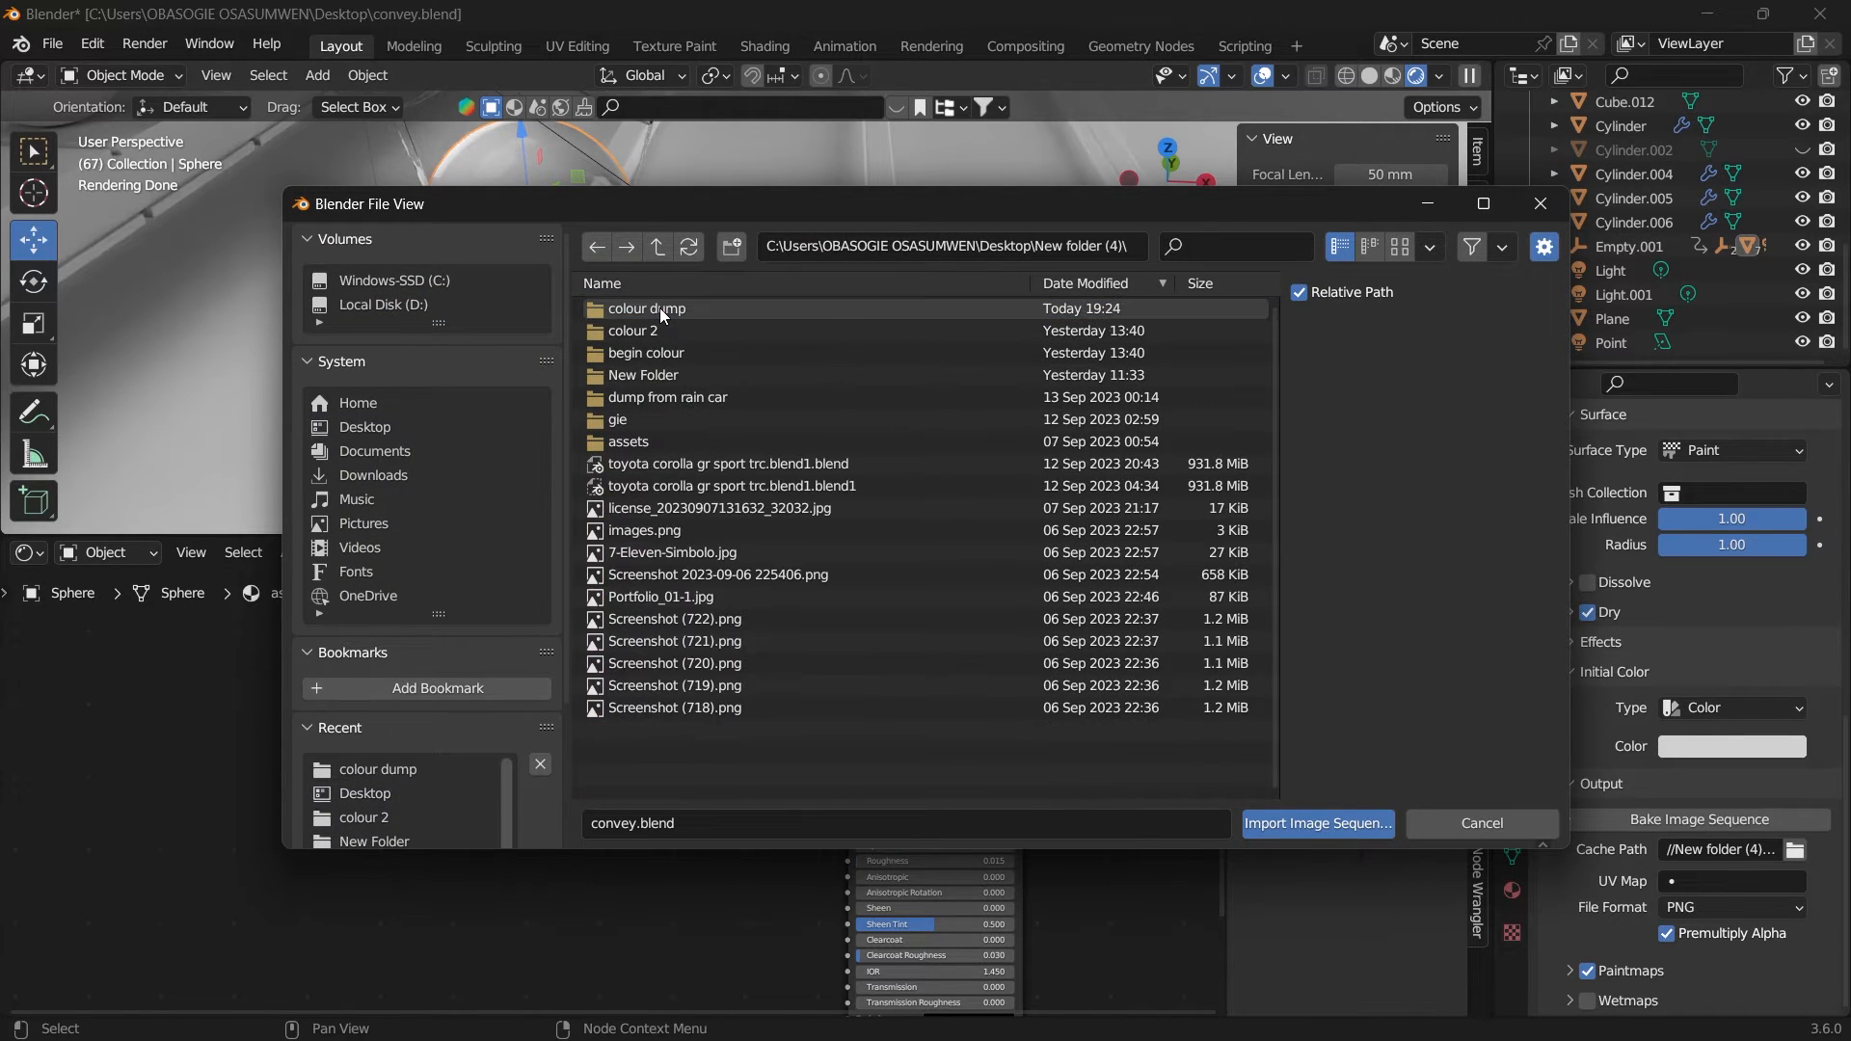
double_click(651, 314)
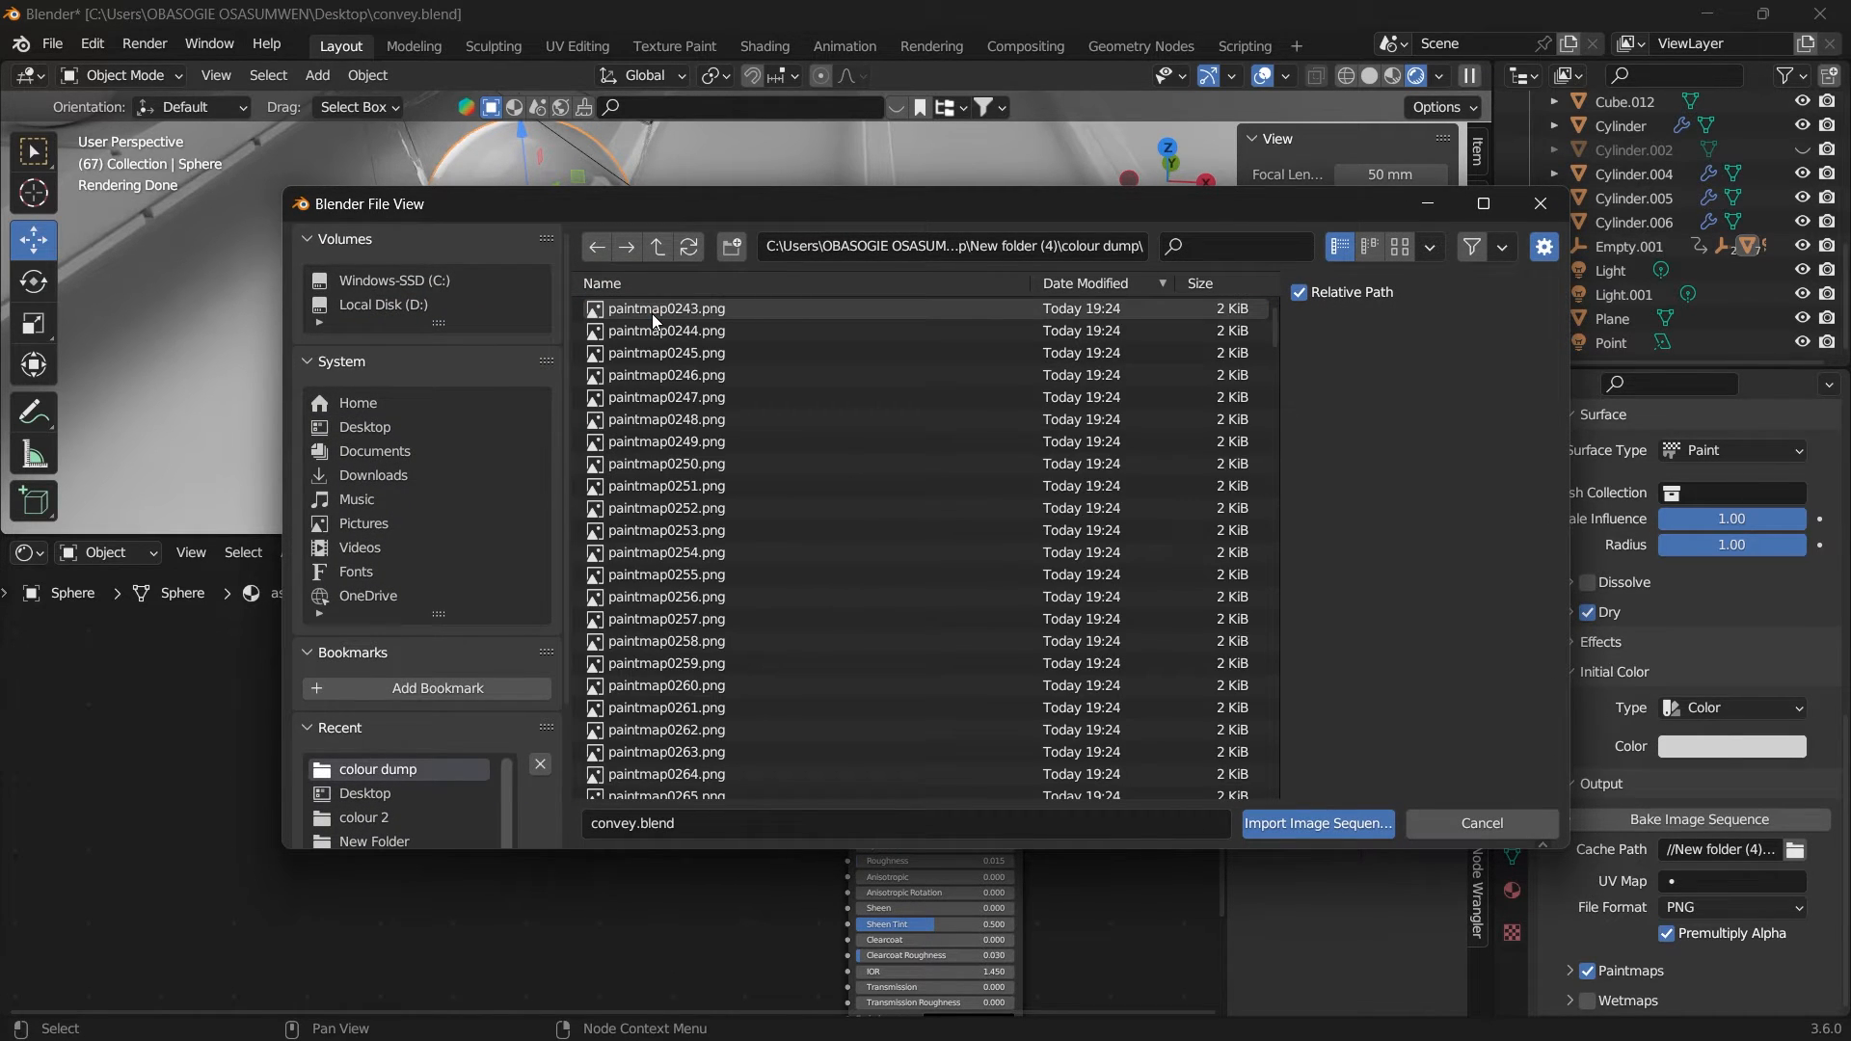
scroll(732, 578, down, 15)
click(702, 697)
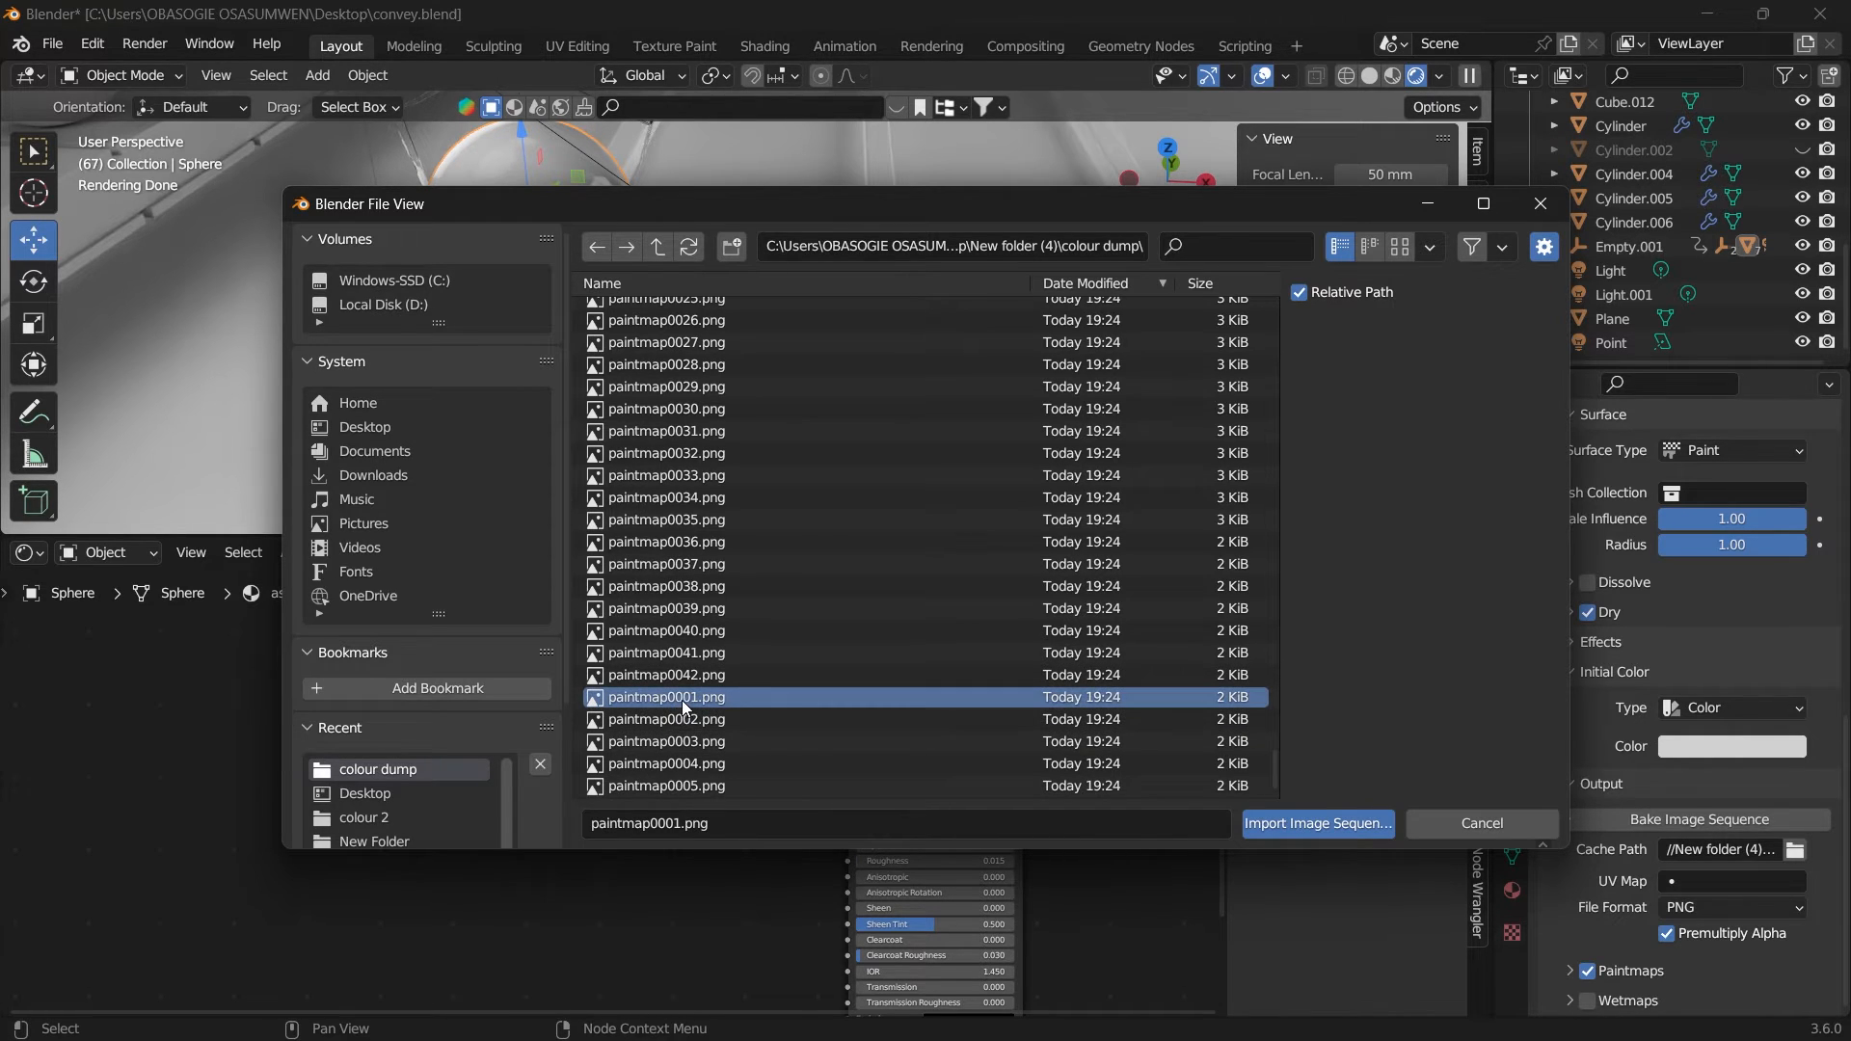
click(1305, 827)
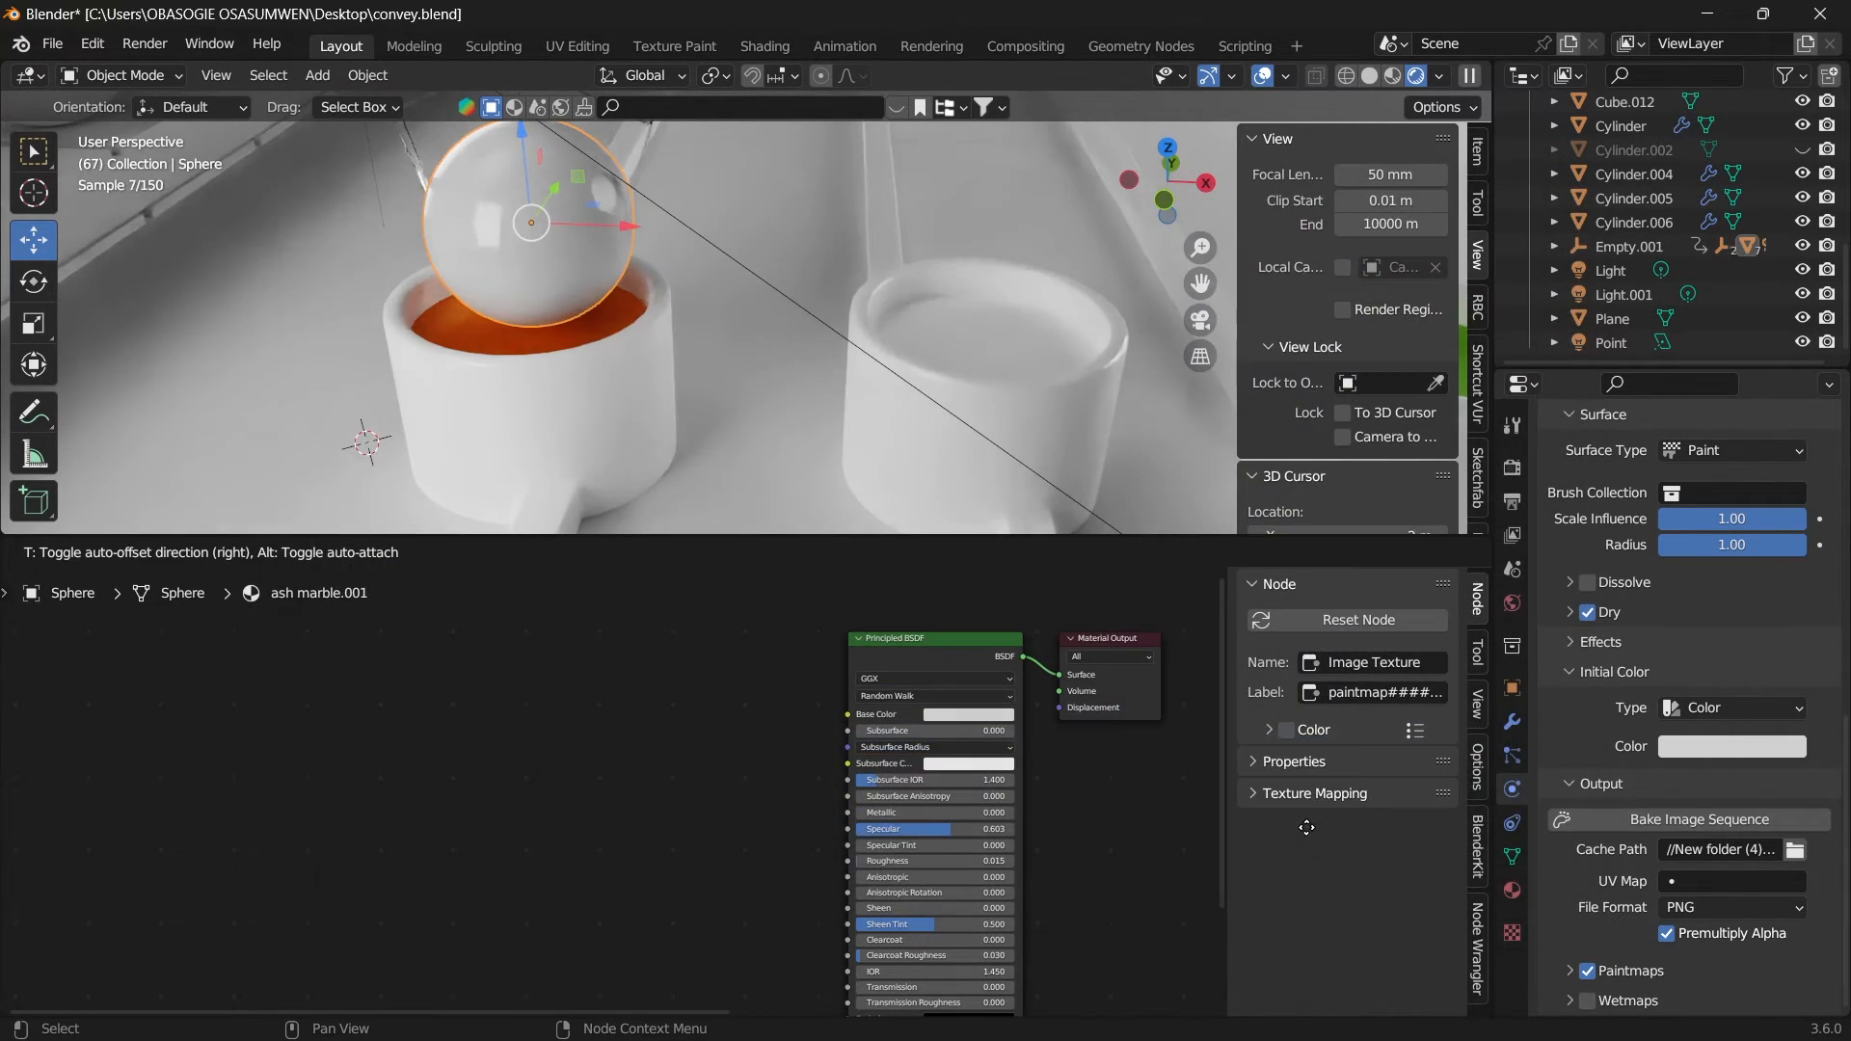
click(455, 679)
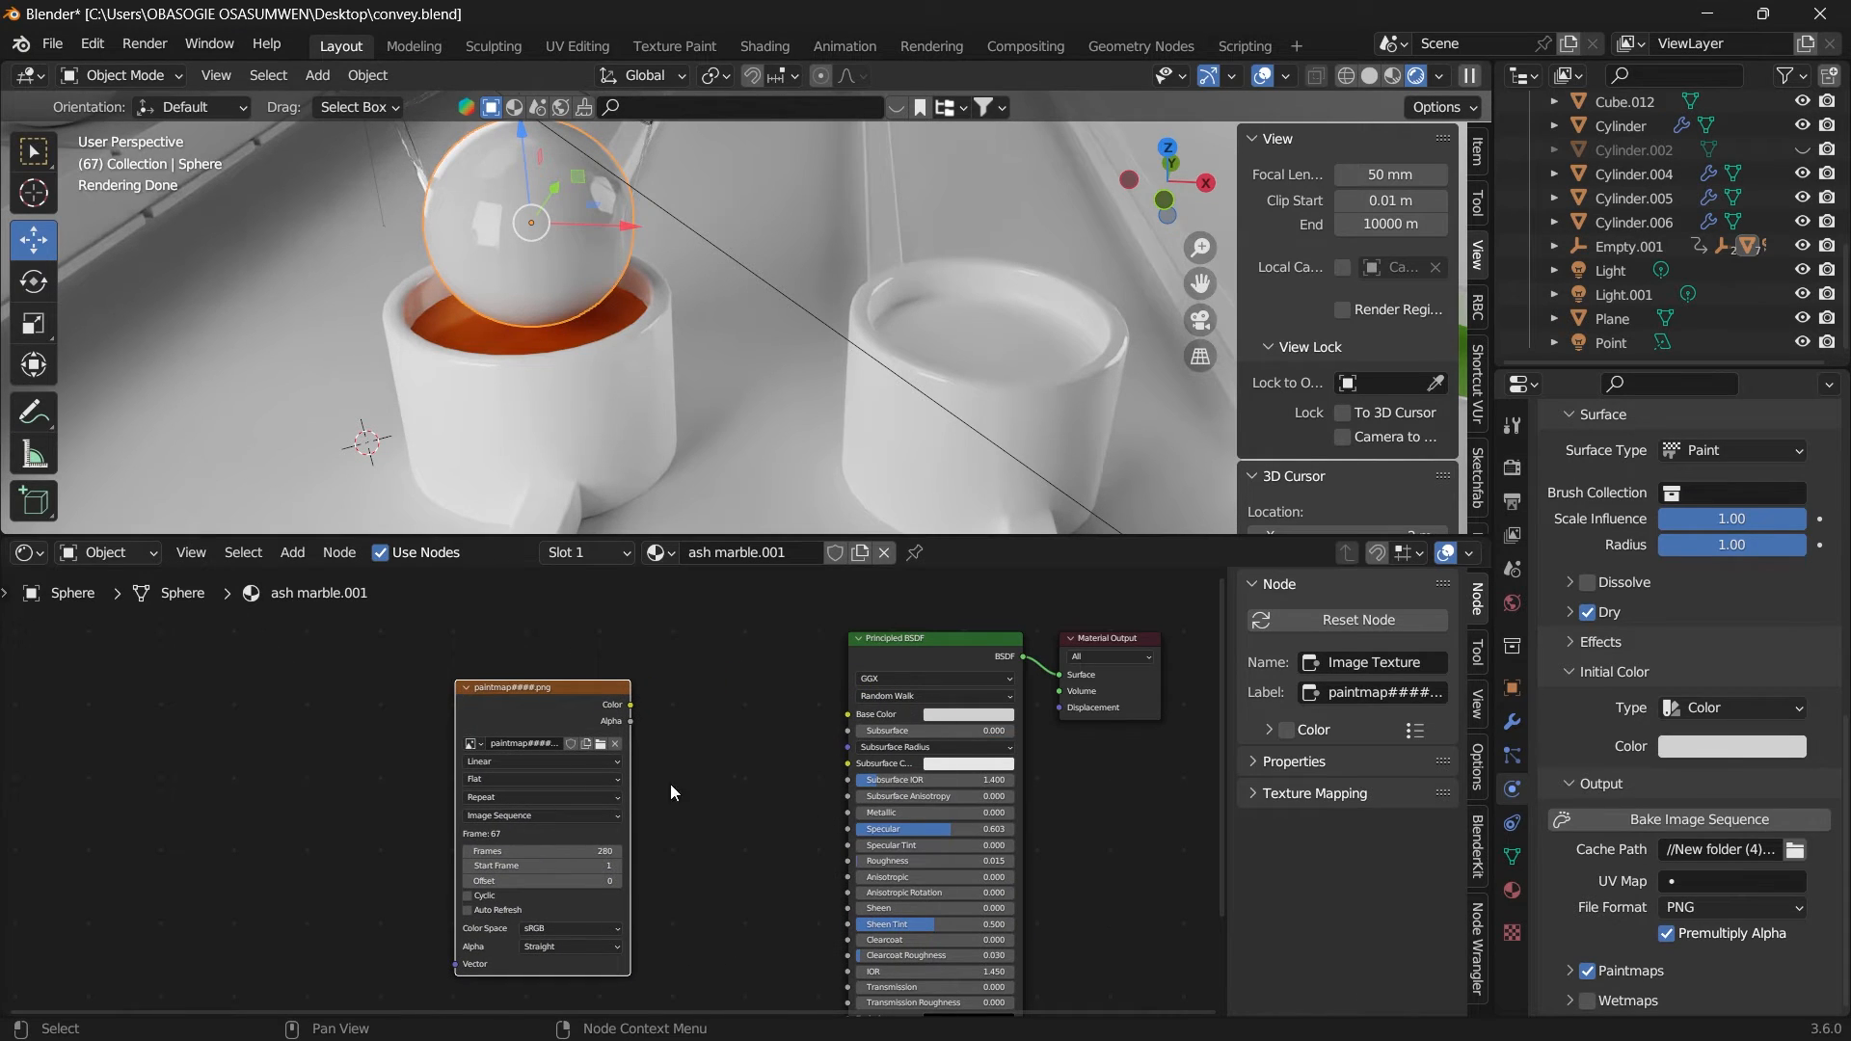
Step: Link the paintmap texture's Color output to the Principled BSDF's Base Color and enable Auto Refresh on the texture
scroll(669, 784, up, 1)
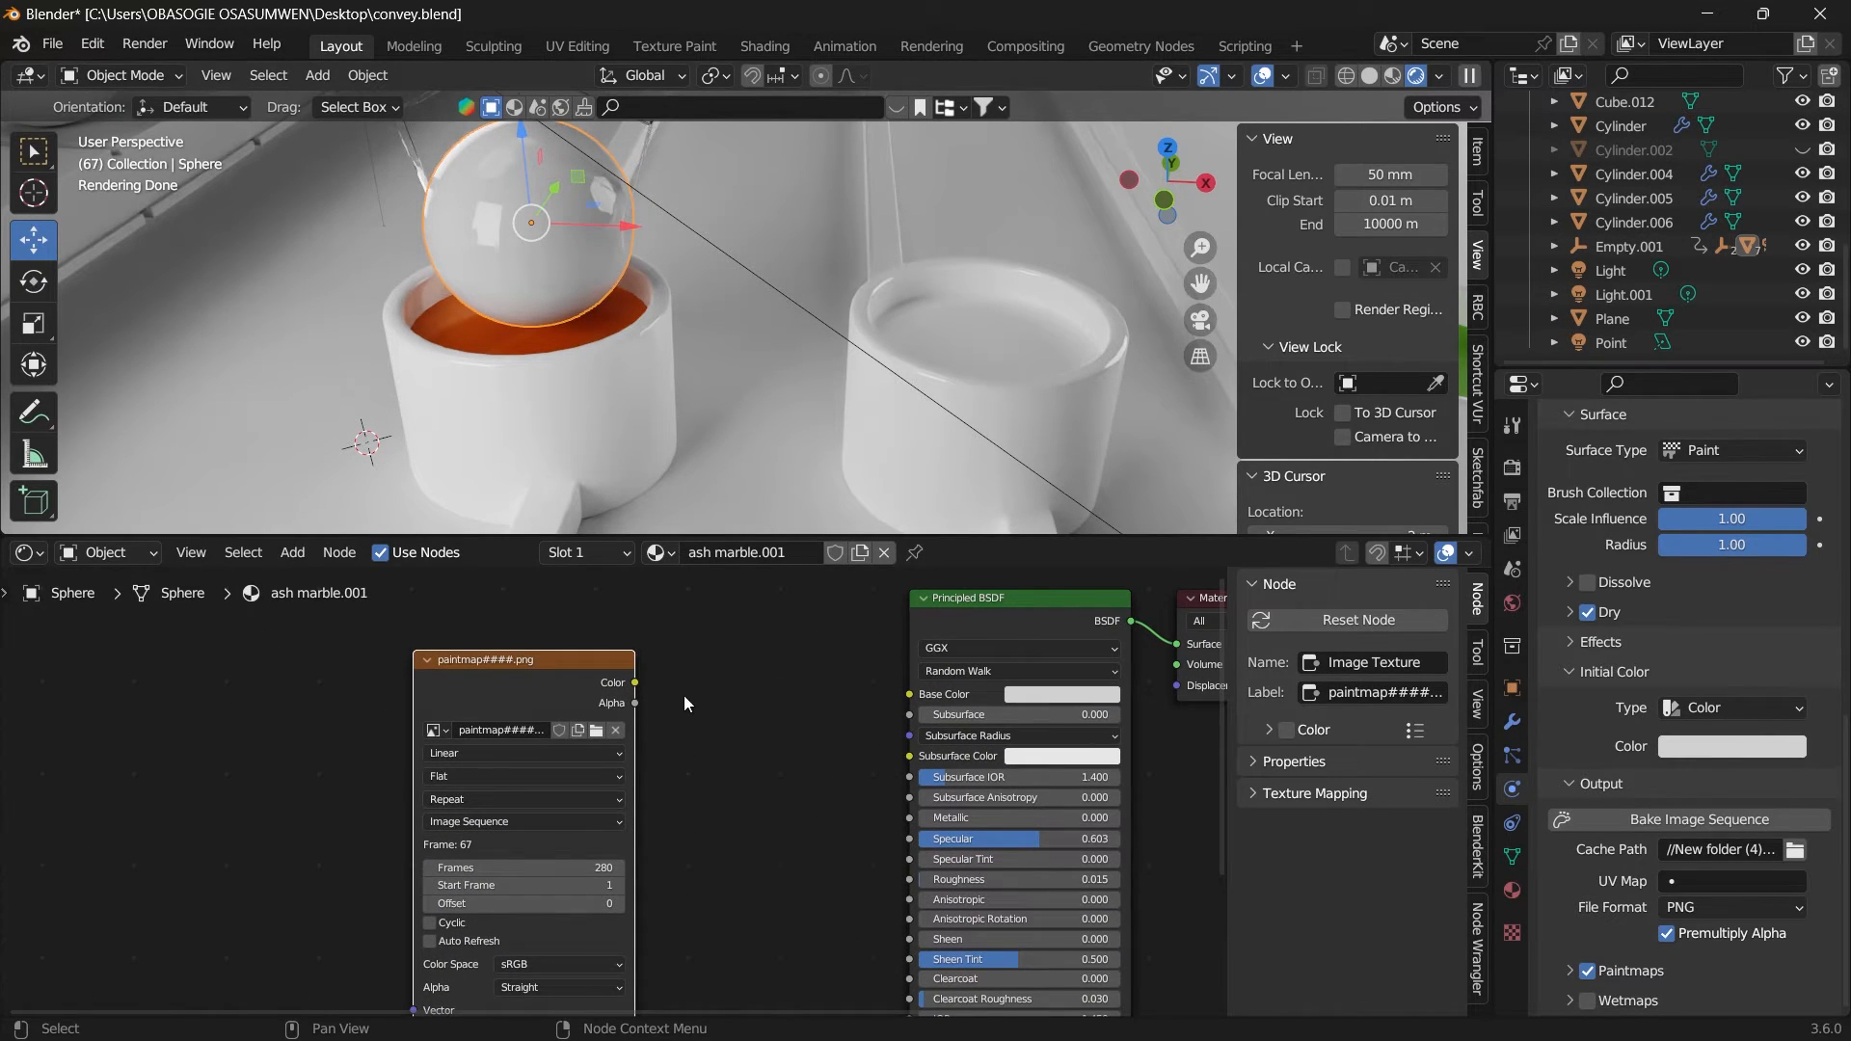
drag(638, 688, 909, 694)
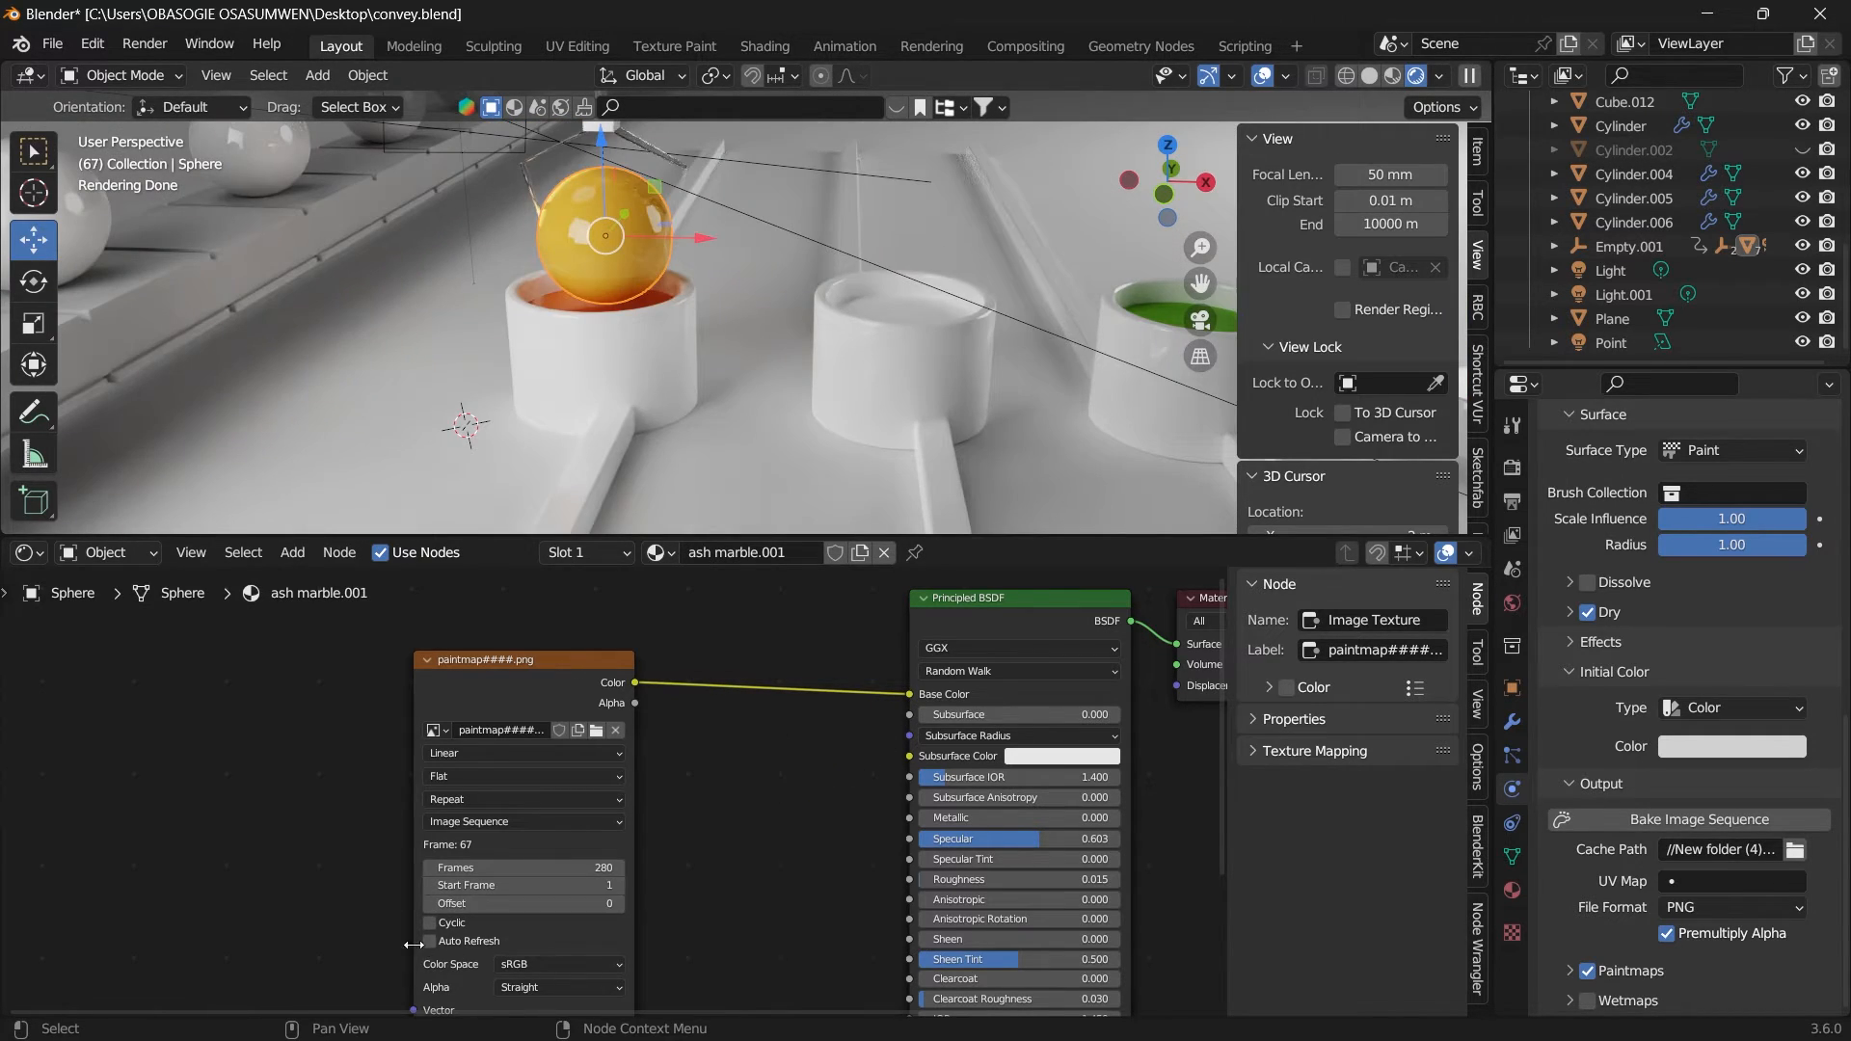
click(430, 942)
Step: Return to the Timeline and play the animation from the start, scrubbing to frame 102 to examine the sphere's color through the dips
click(34, 559)
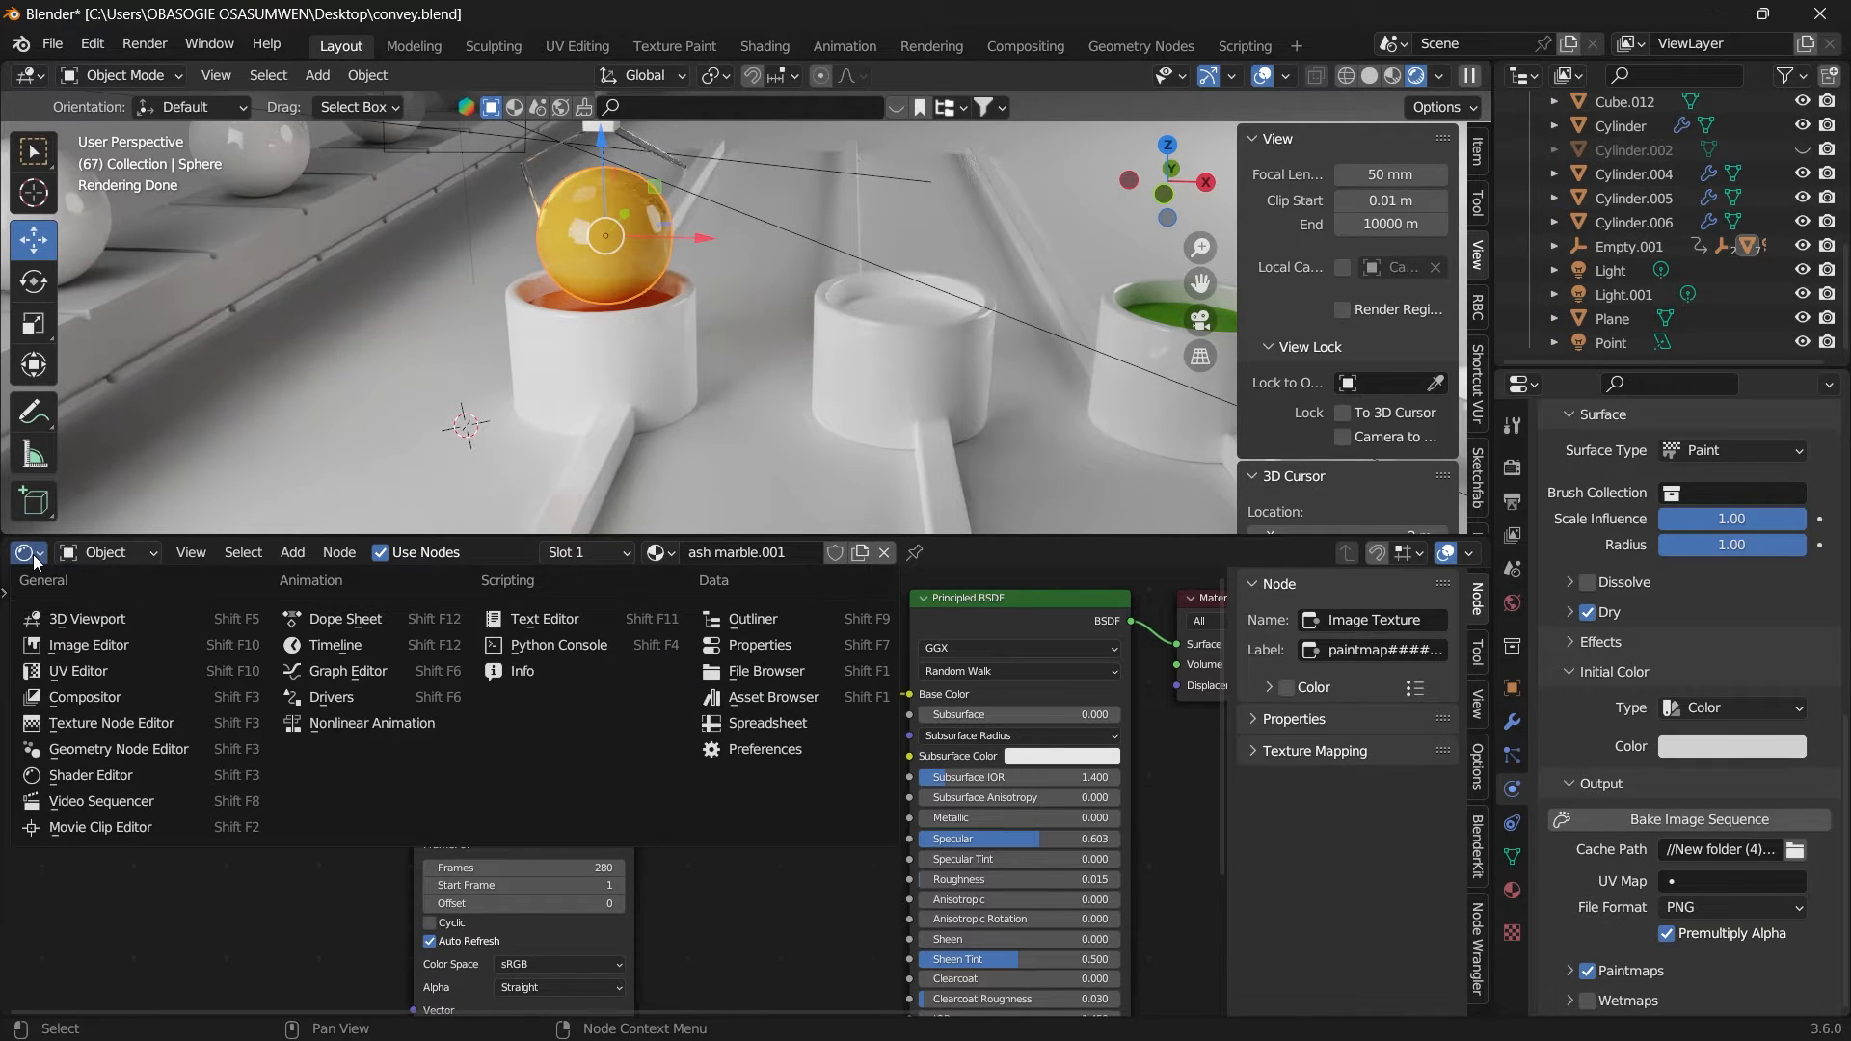
click(327, 658)
drag(327, 652, 139, 599)
key(space)
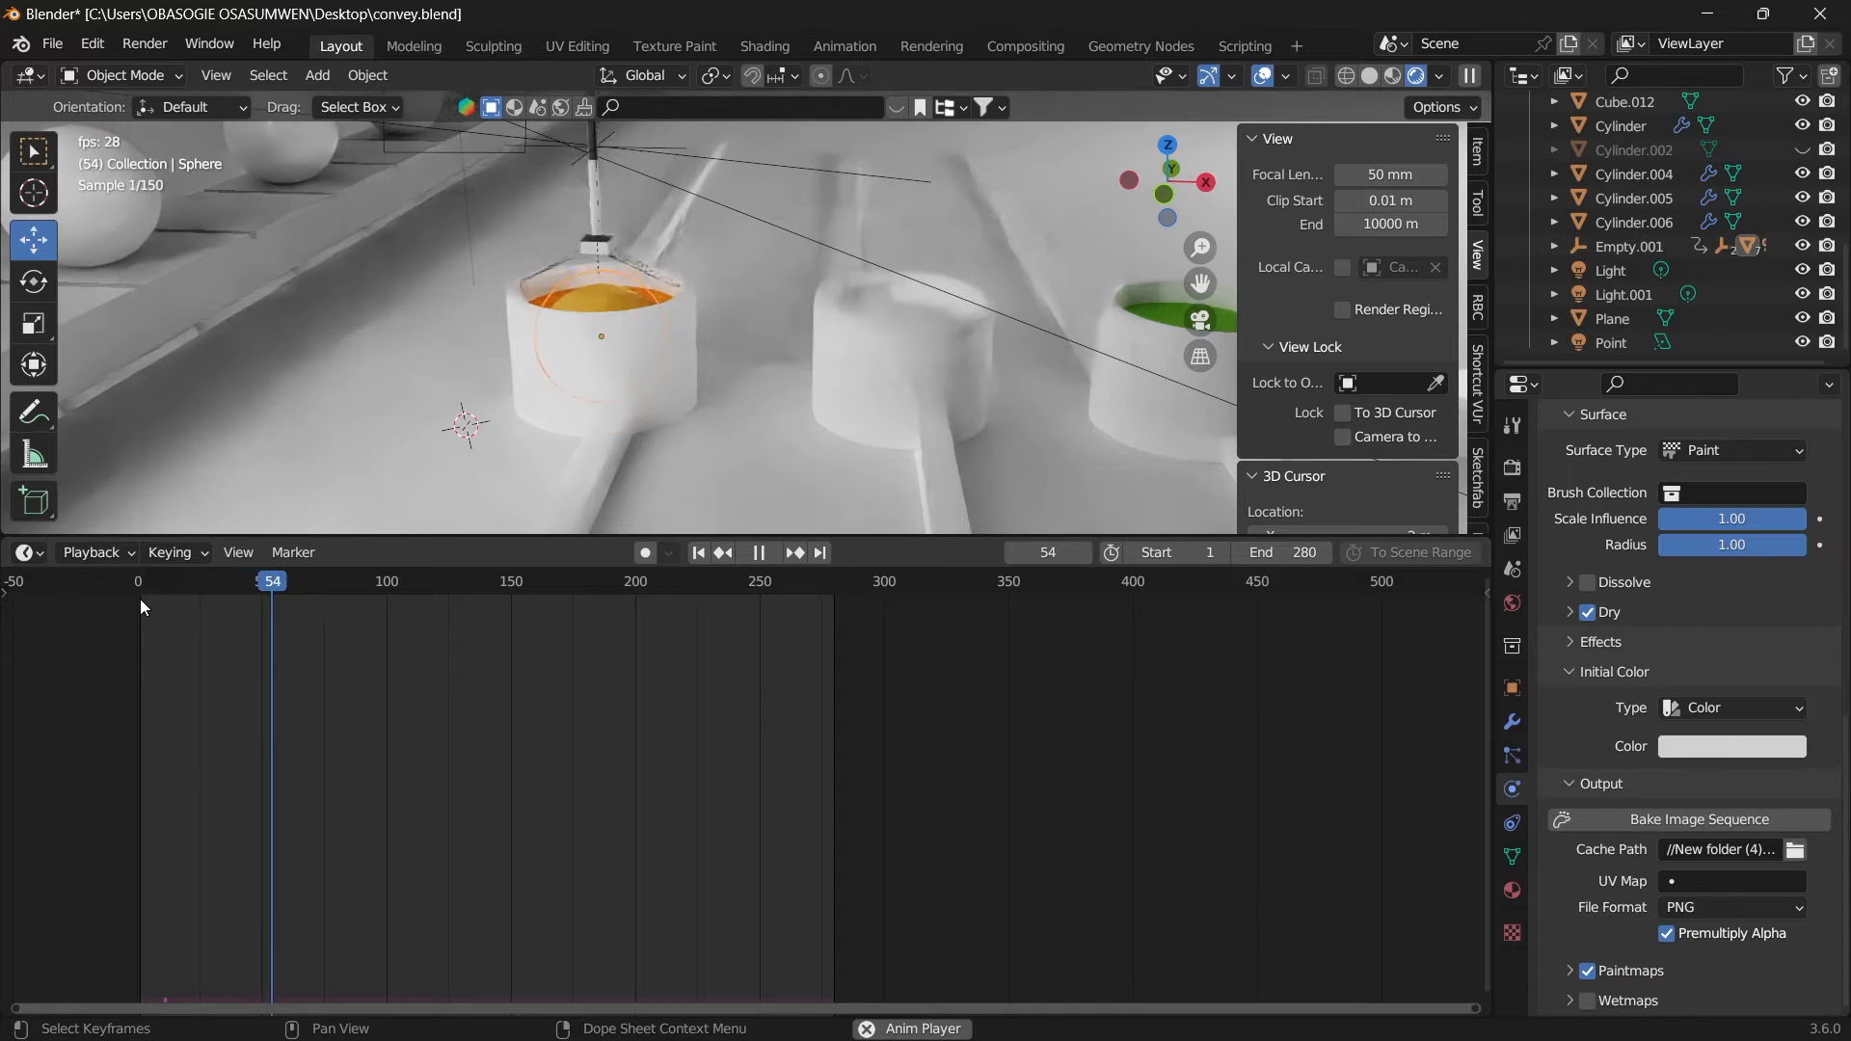
key(space)
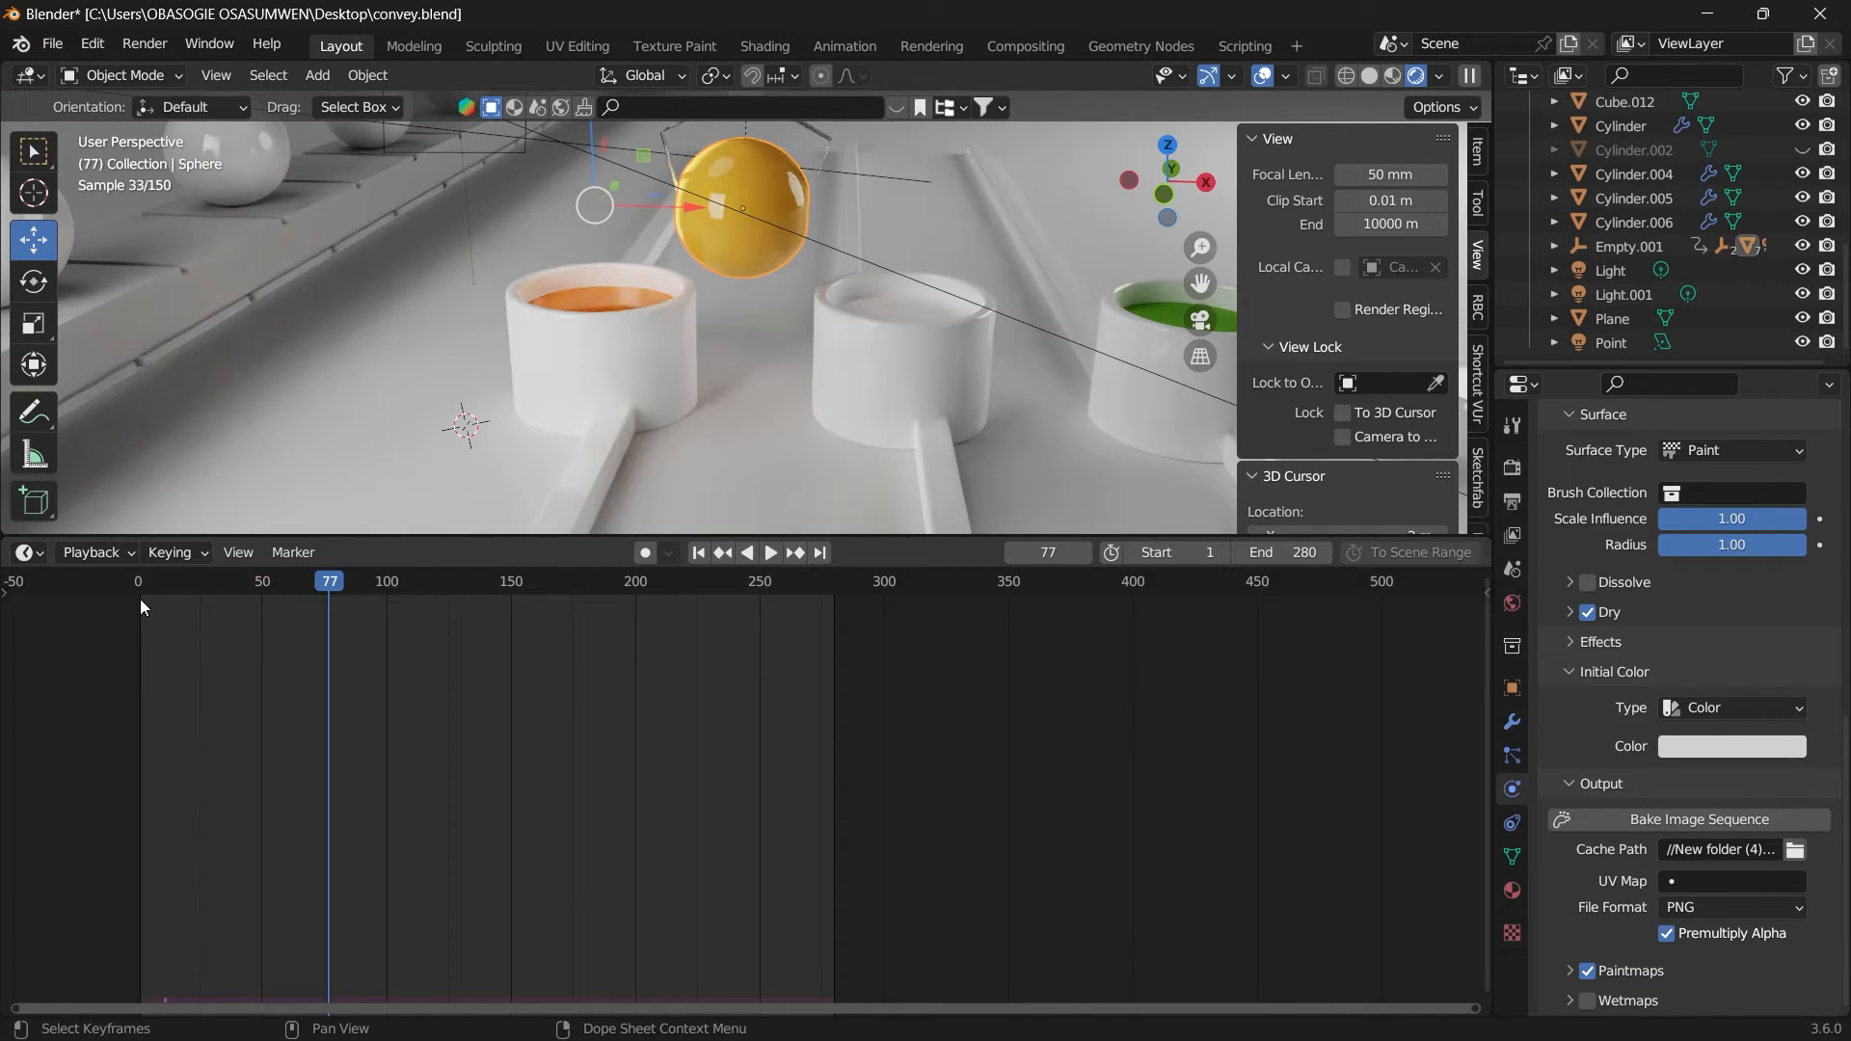
key(space)
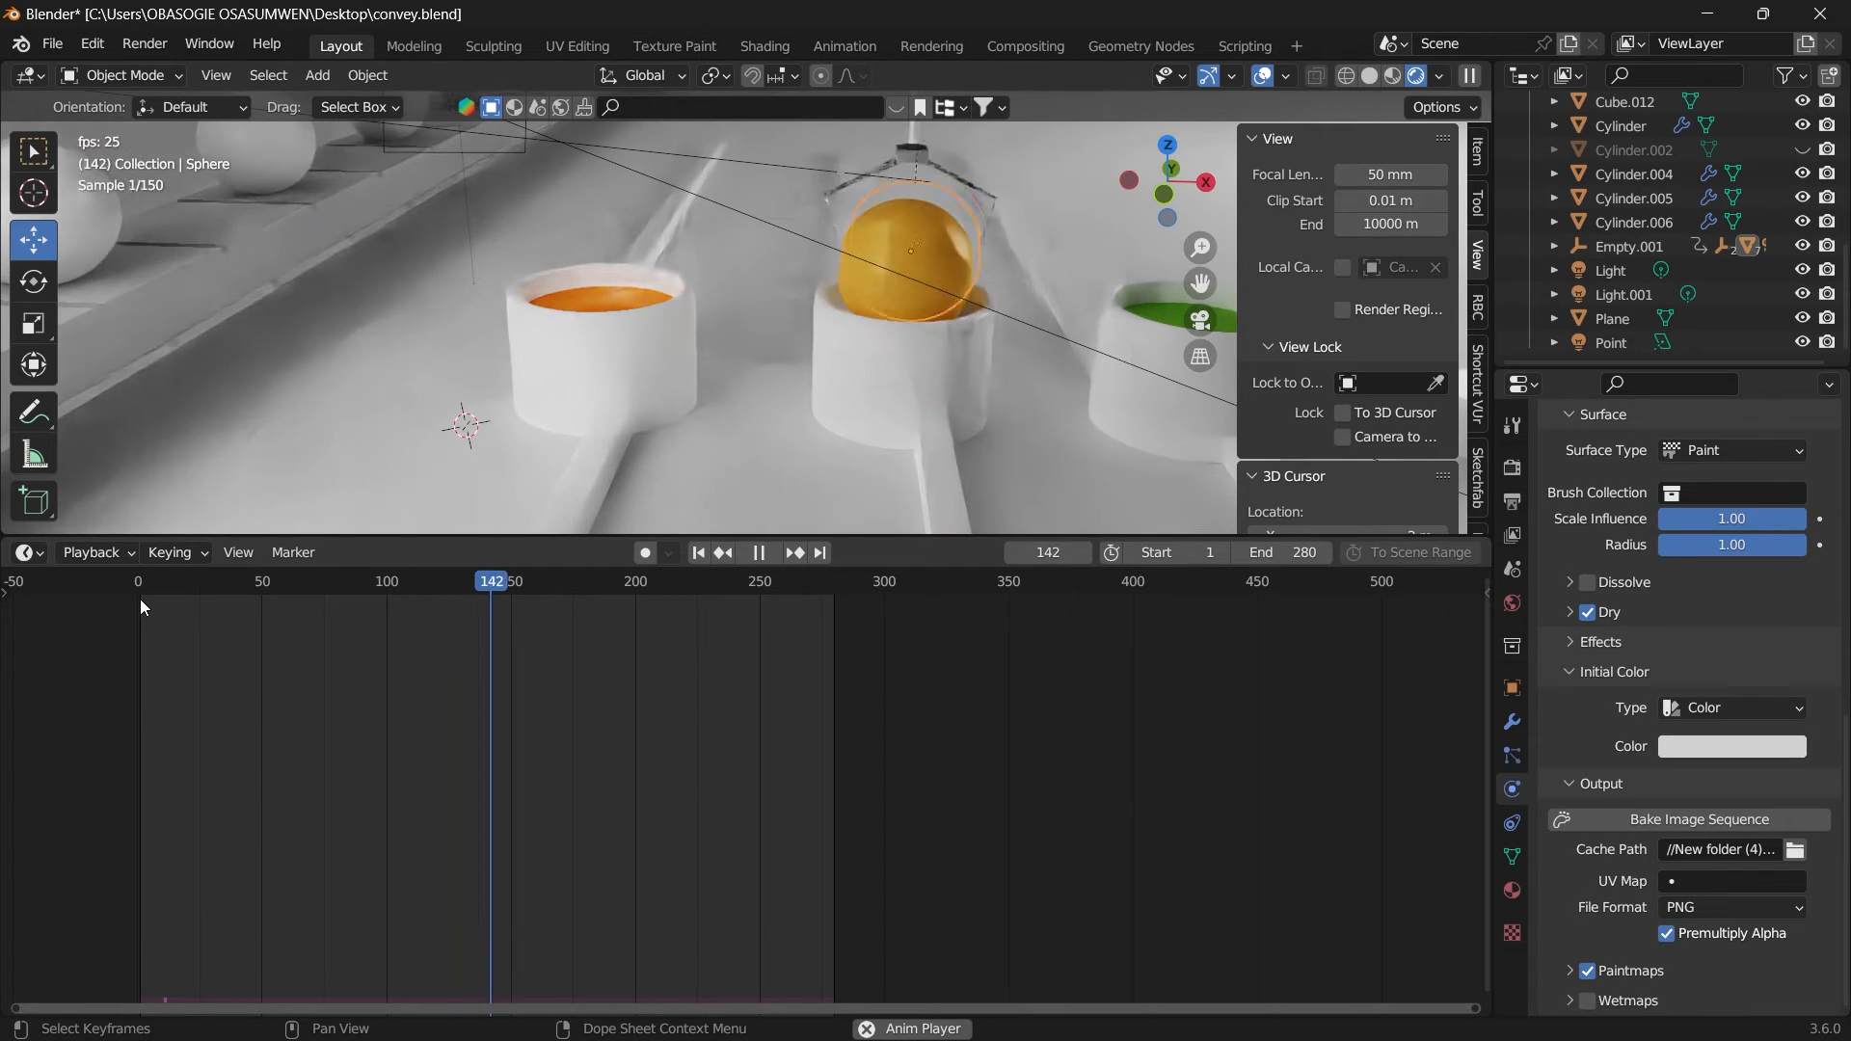
key(space)
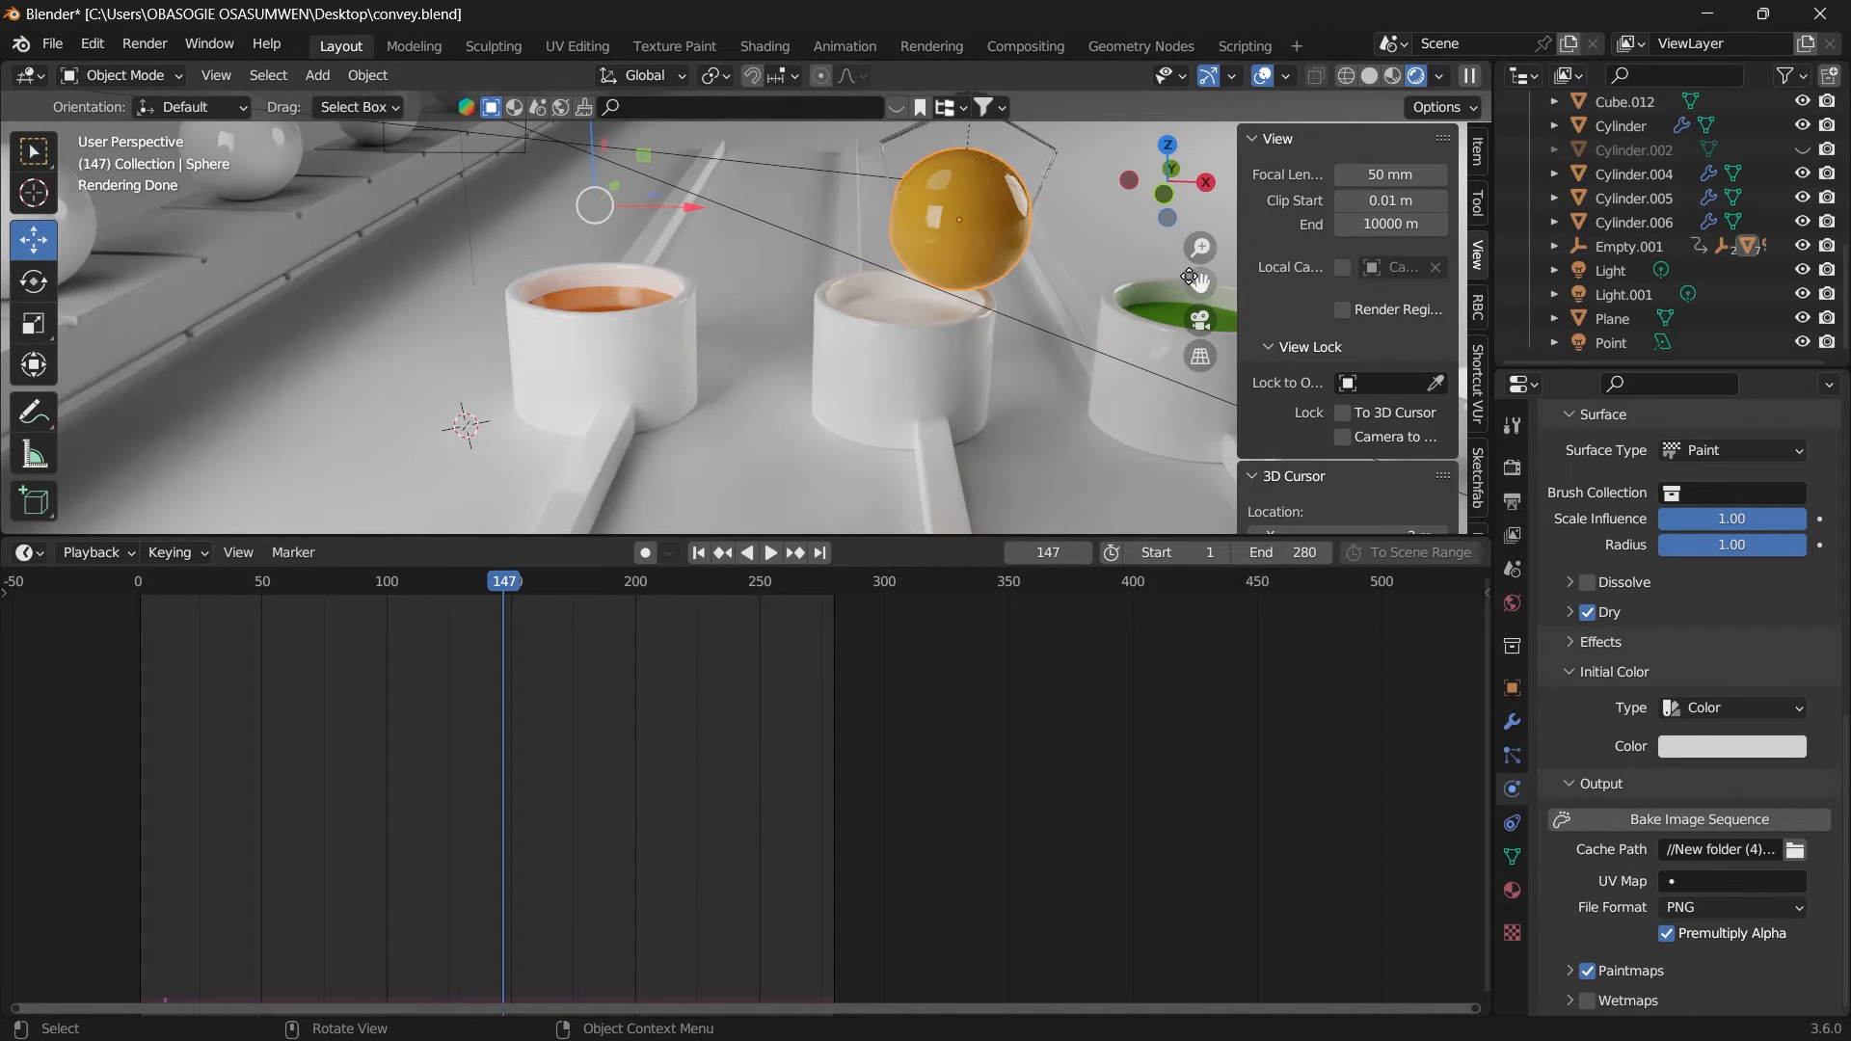
drag(1200, 282, 1168, 373)
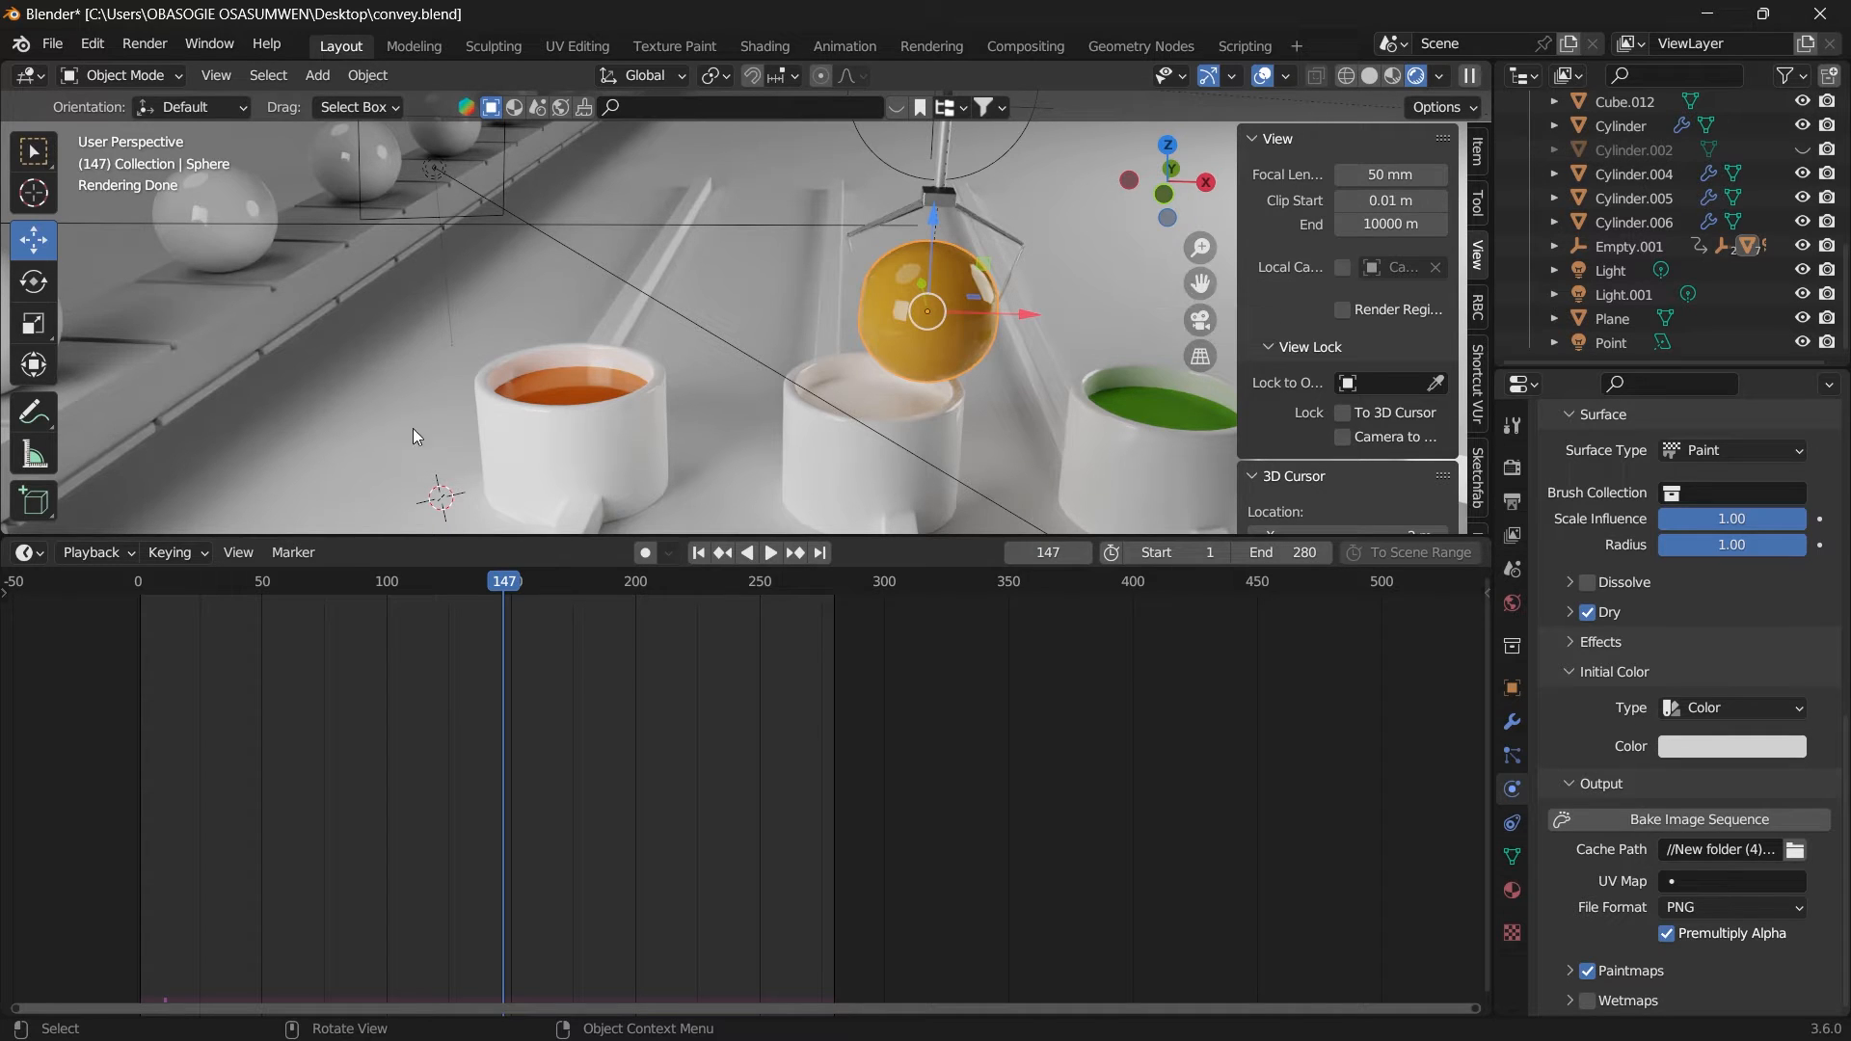
mouse_move(403, 587)
mouse_down()
mouse_move(341, 590)
mouse_move(391, 589)
mouse_up()
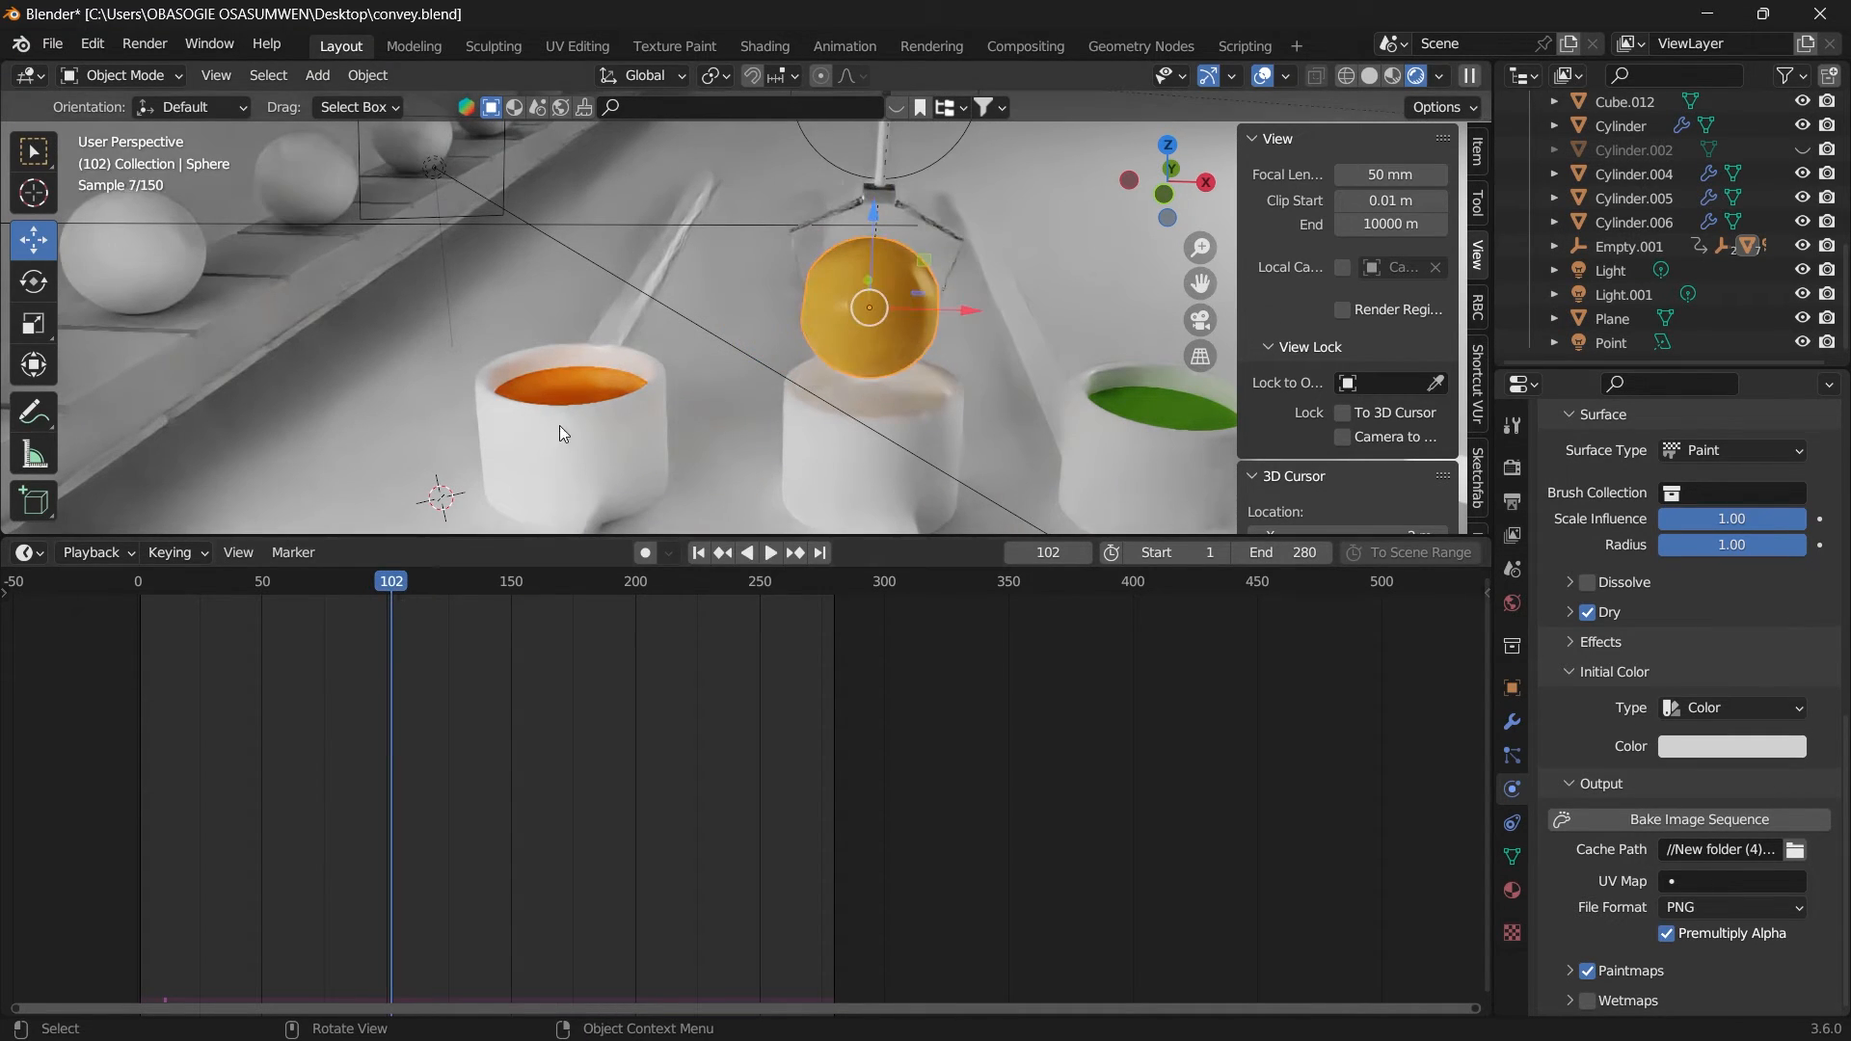
Step: Remove the Dynamic Paint physics from the circle in the orange paint cup
click(570, 376)
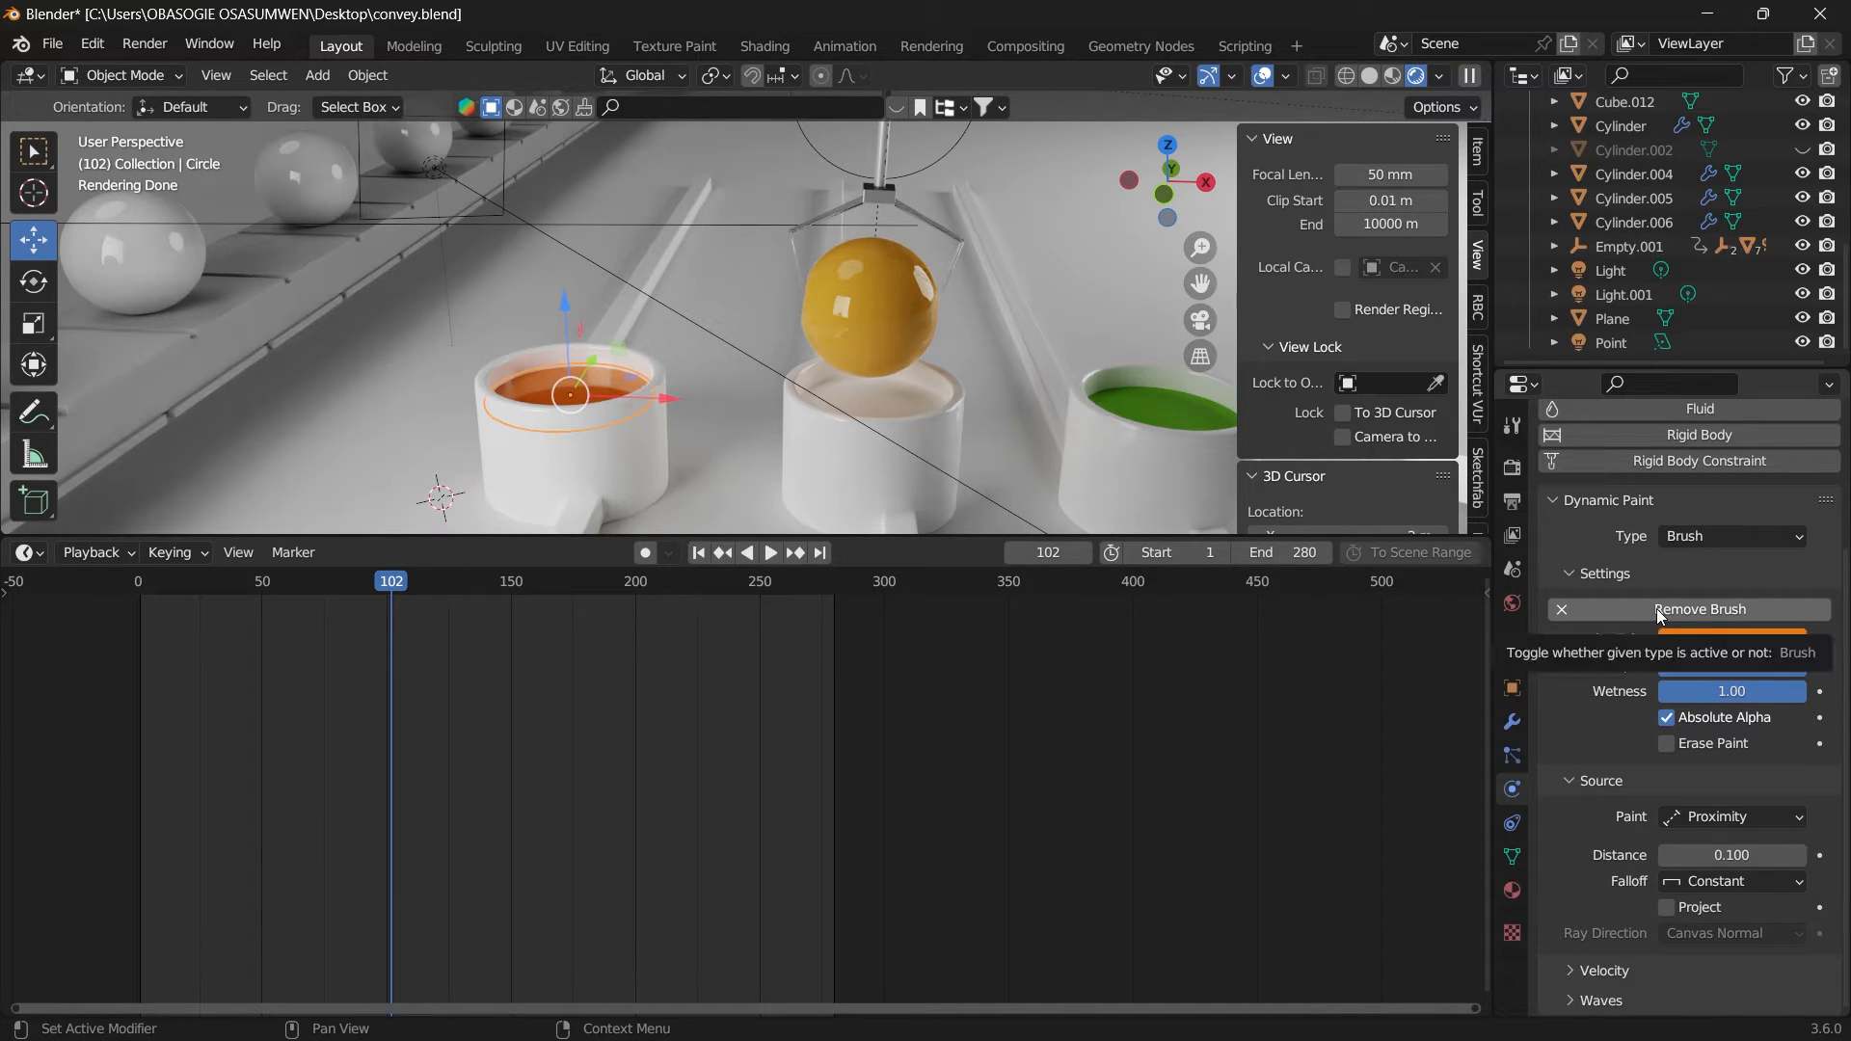
scroll(1656, 609, up, 3)
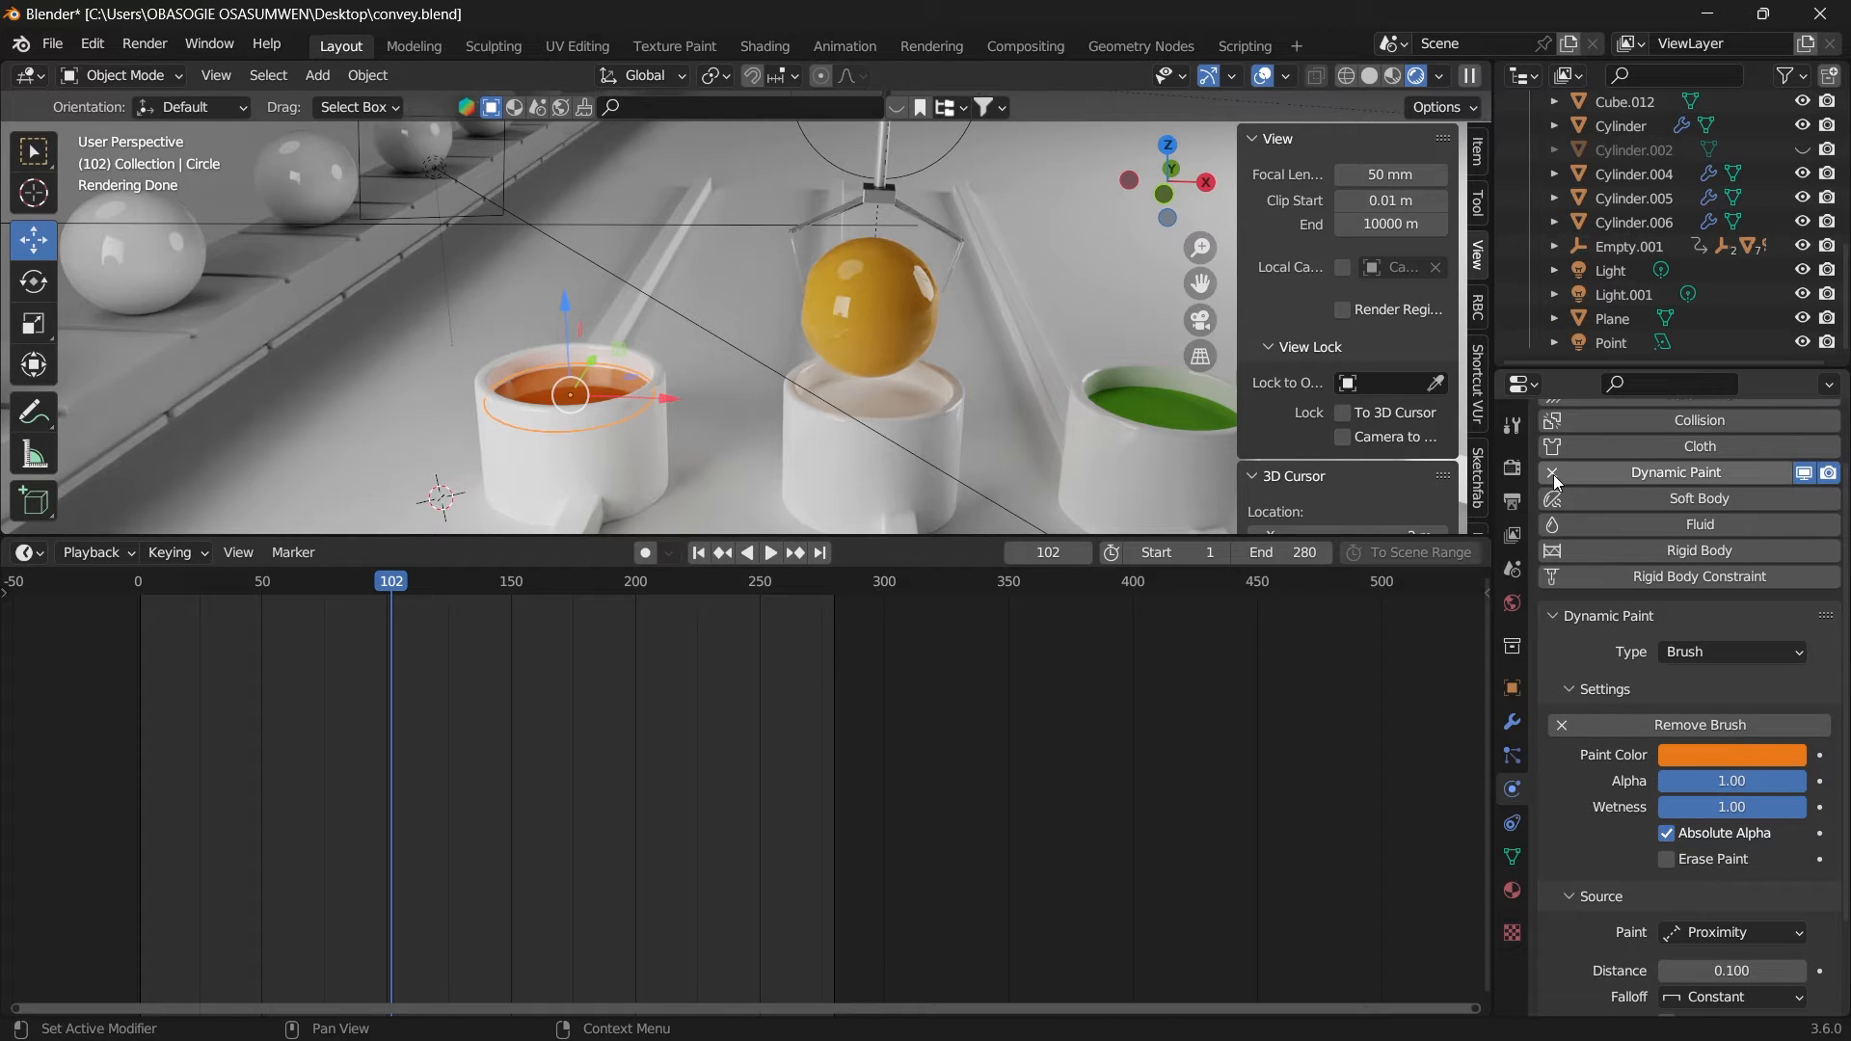
click(1553, 473)
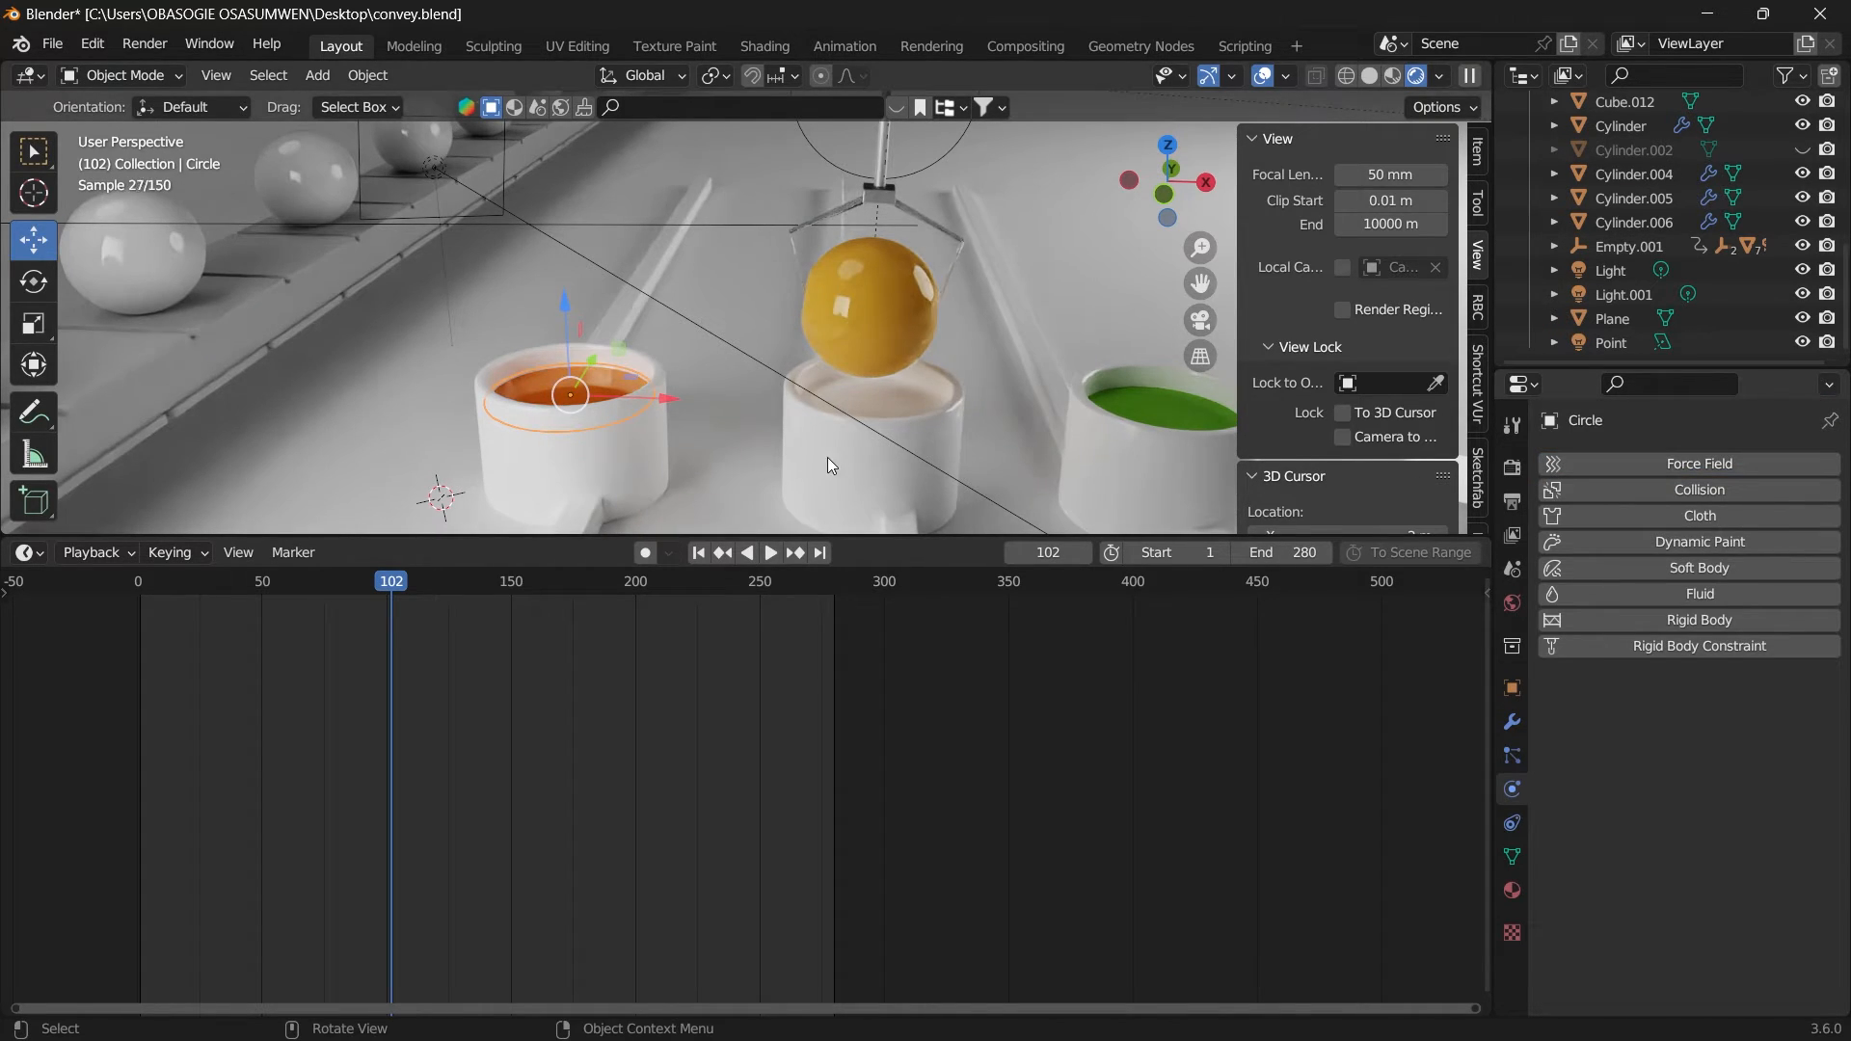
Step: Add Dynamic Paint to the white fluid circle in the middle cup and make it a brush
click(892, 399)
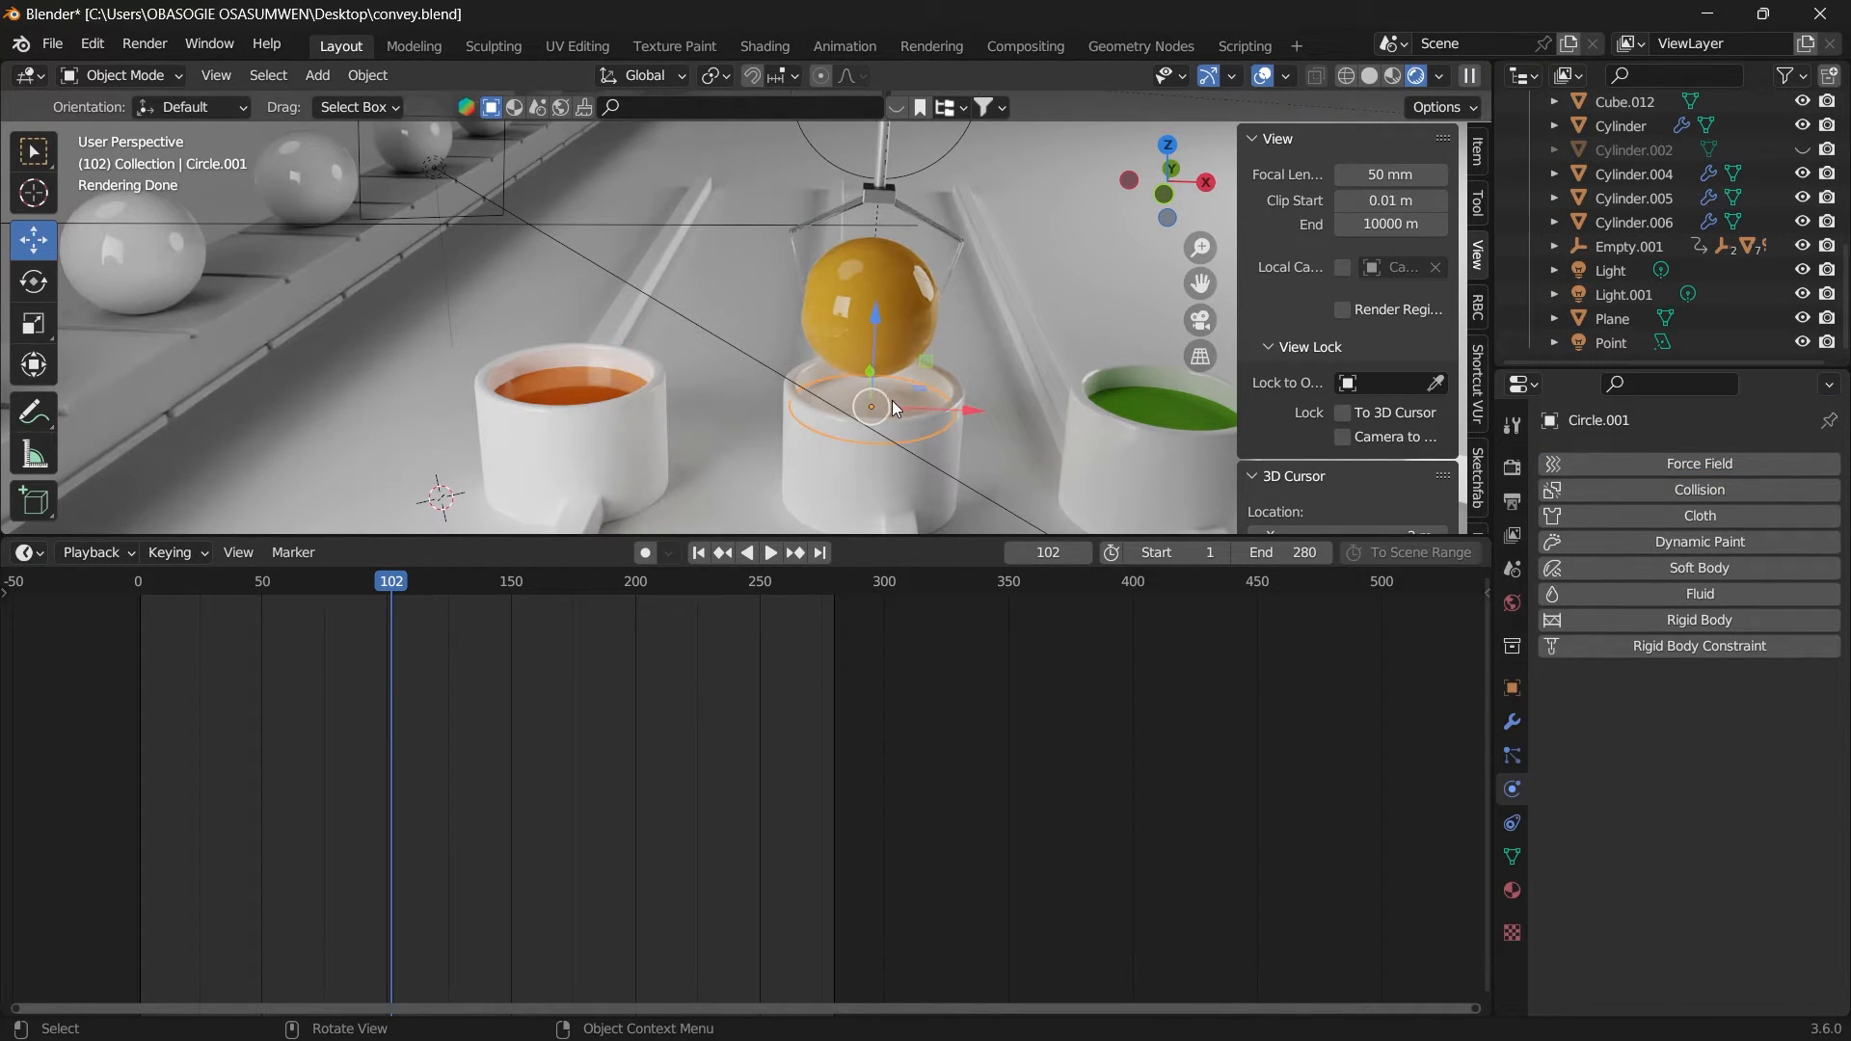
click(1640, 547)
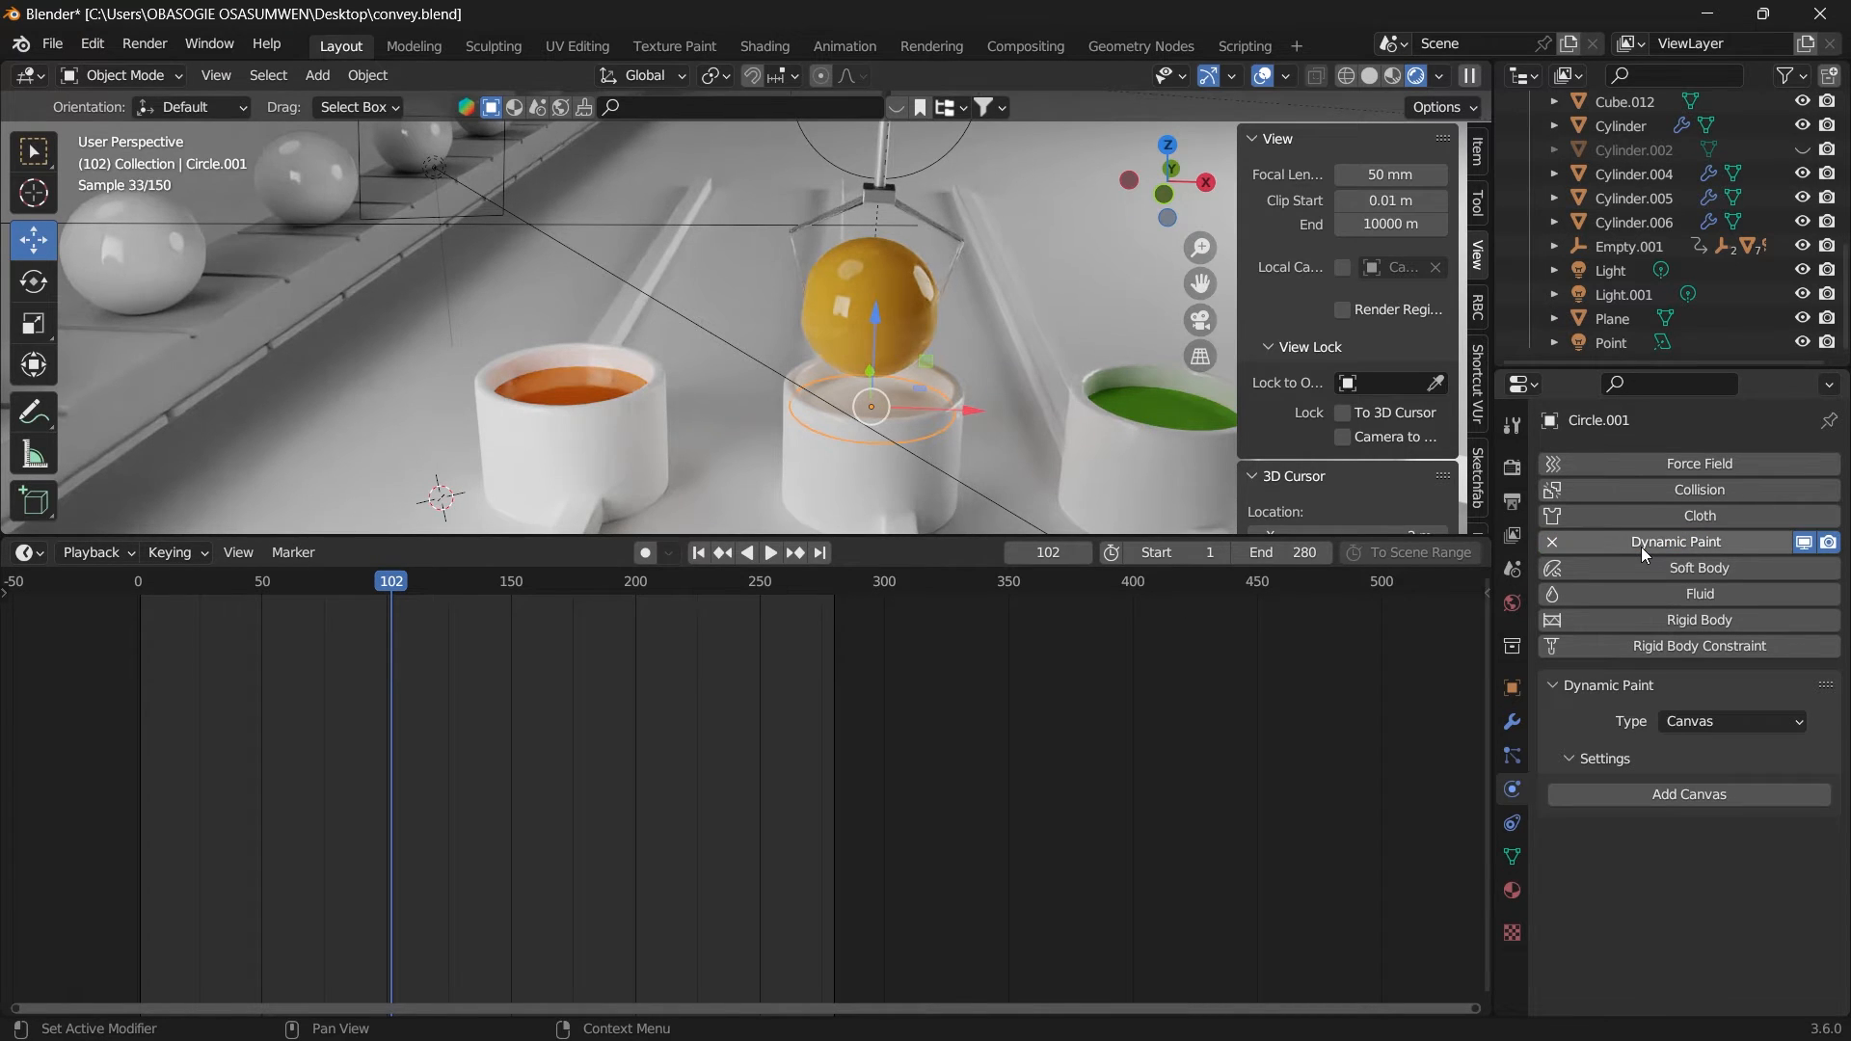
click(1716, 720)
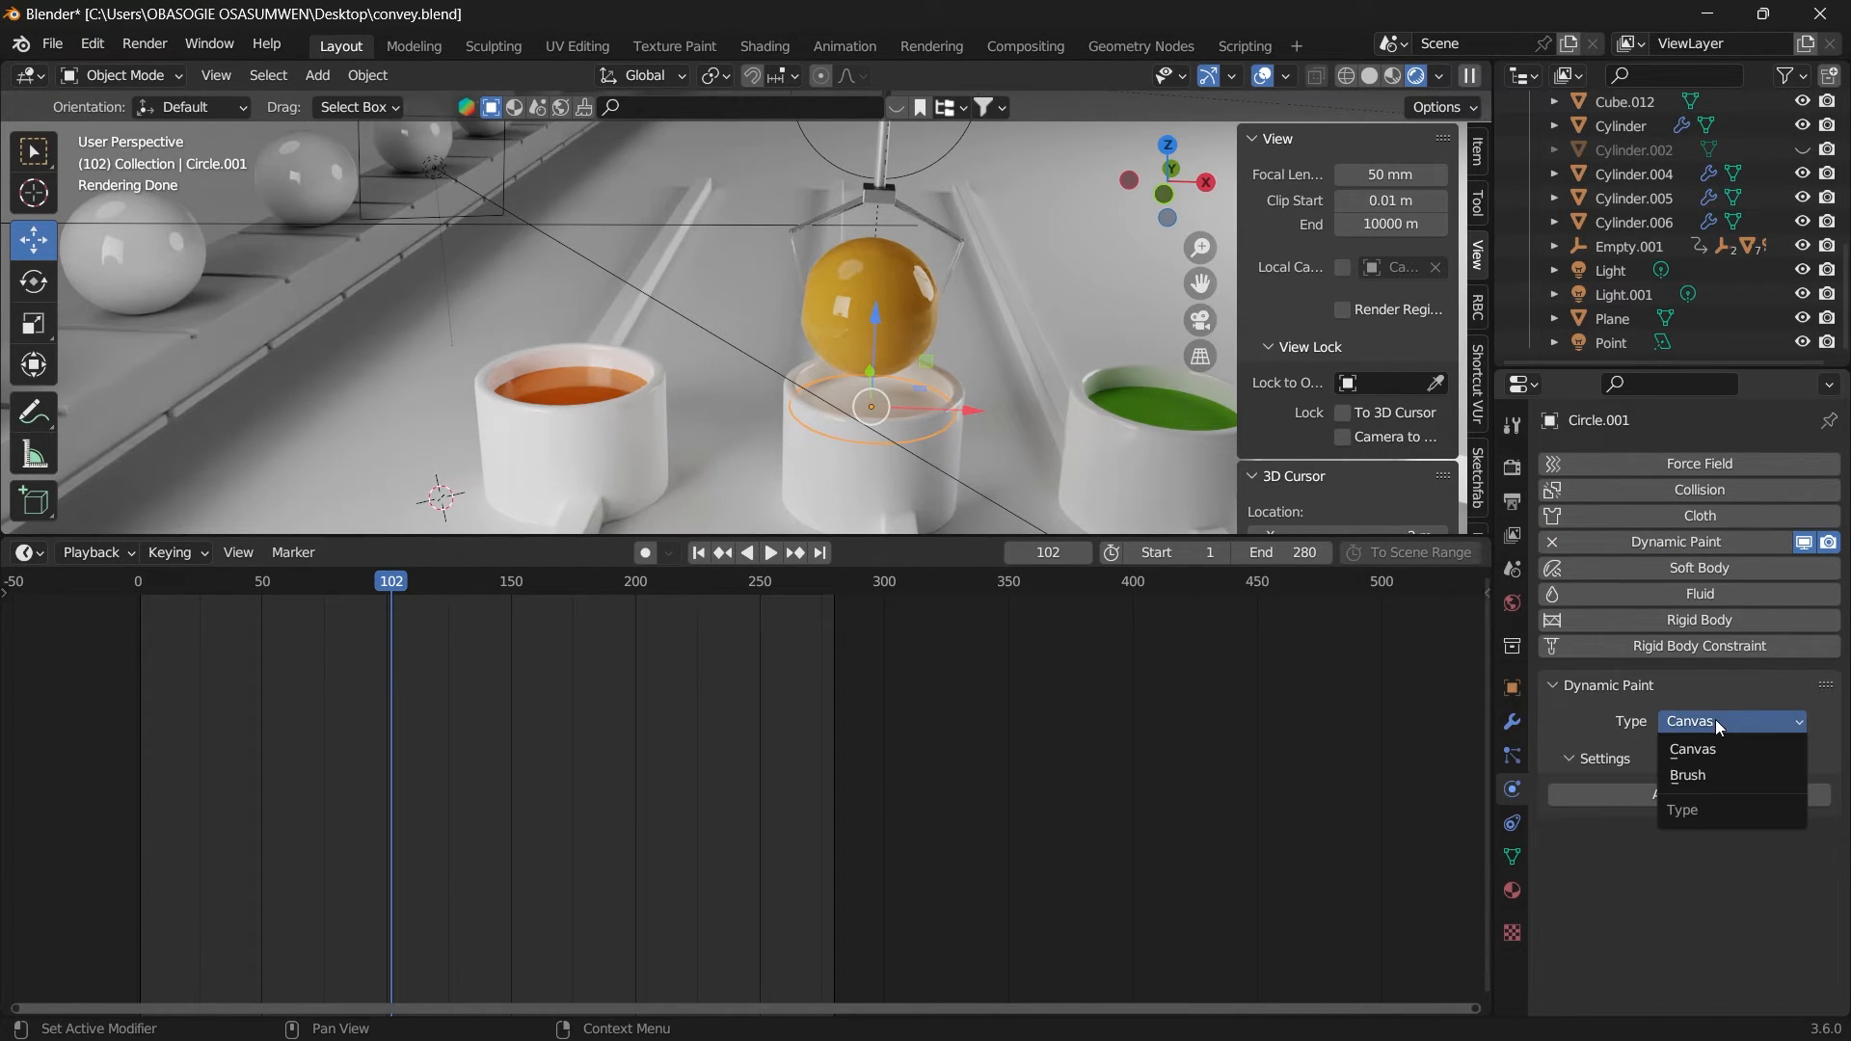
click(1687, 775)
click(1678, 795)
Step: Copy the white fluid material's base color hex FFFFFF from the Shader Editor and apply it as the brush's paint color
click(1709, 825)
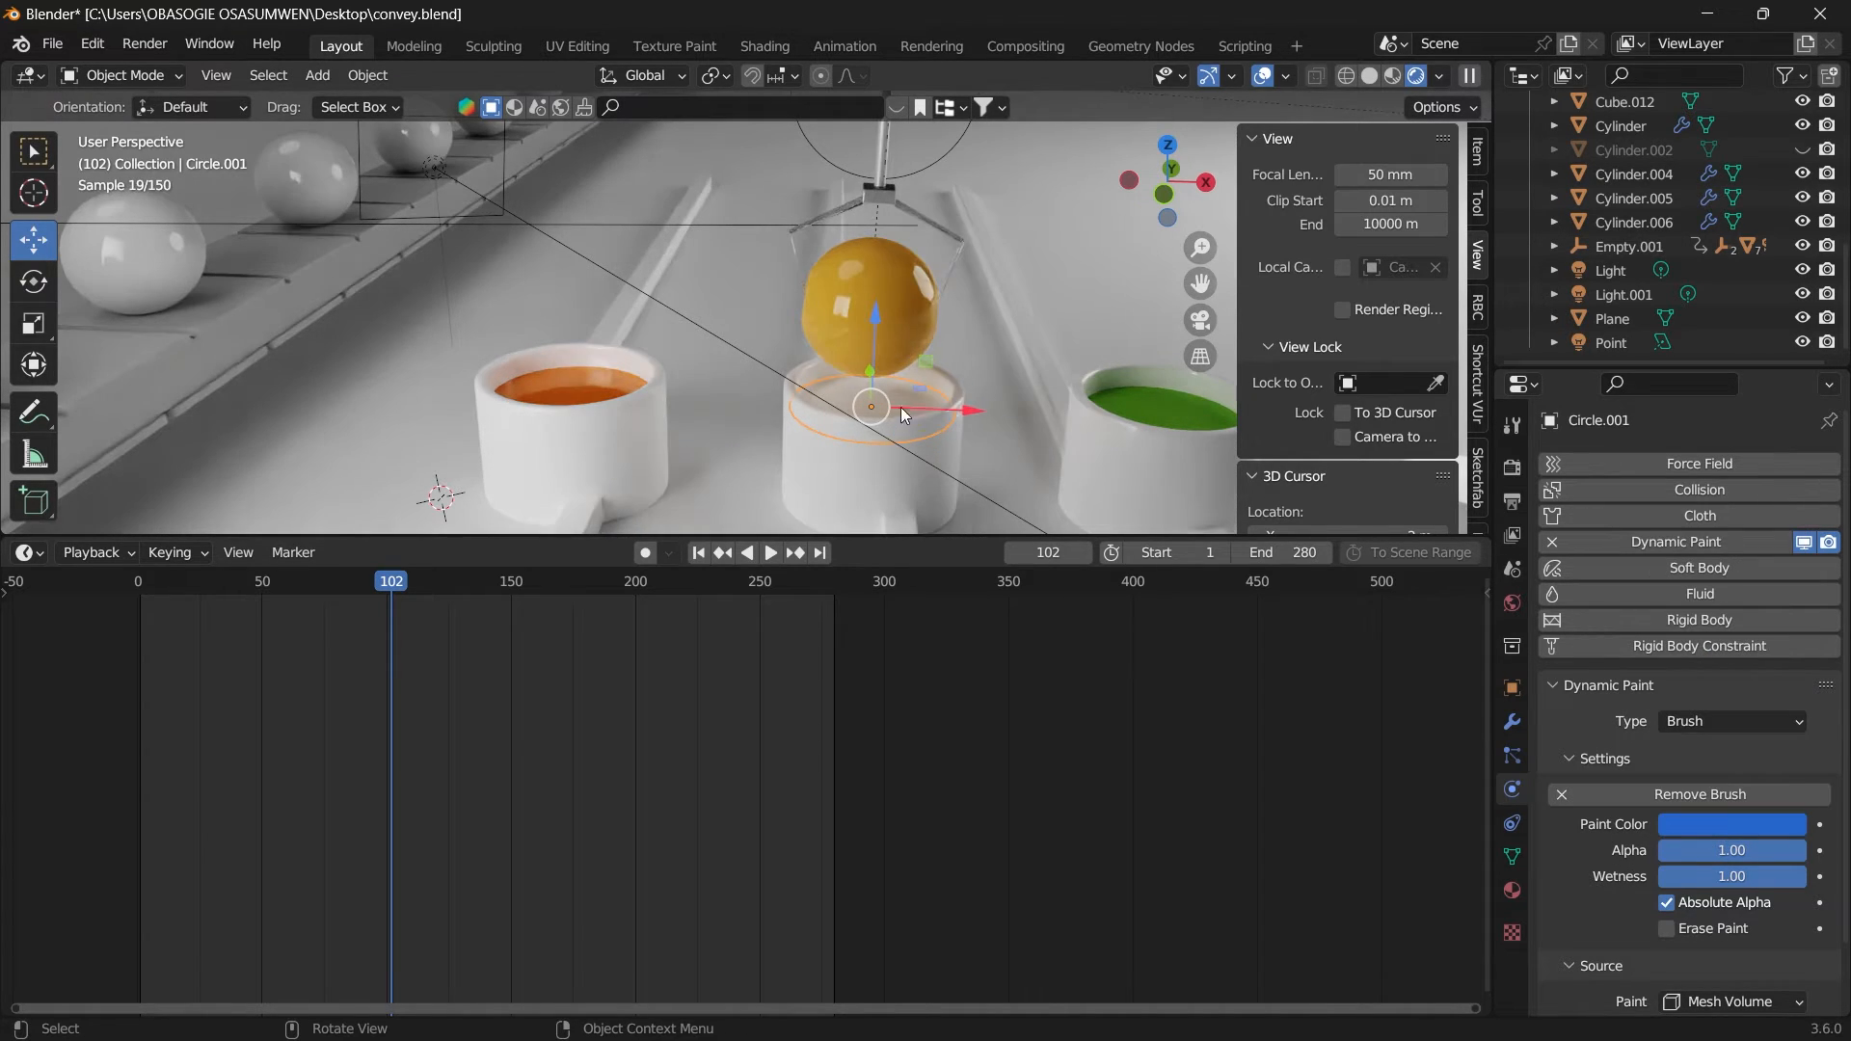
click(24, 553)
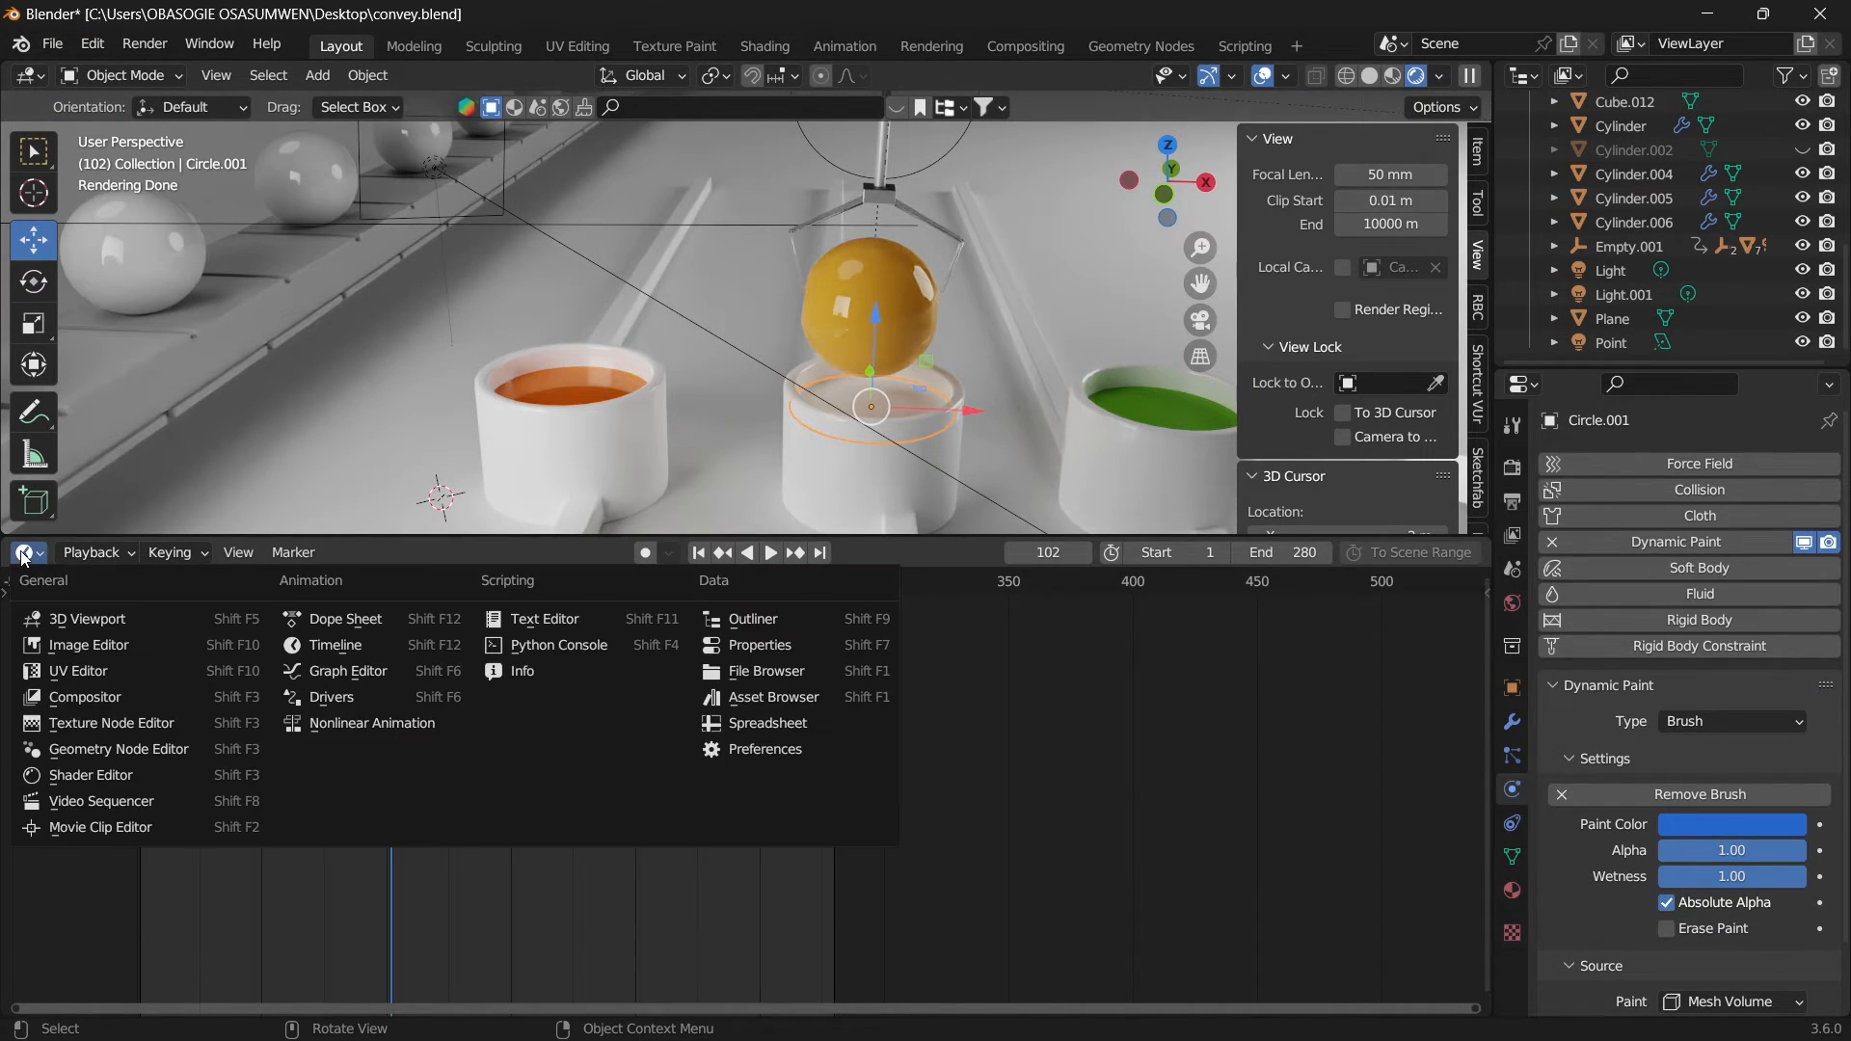
click(142, 777)
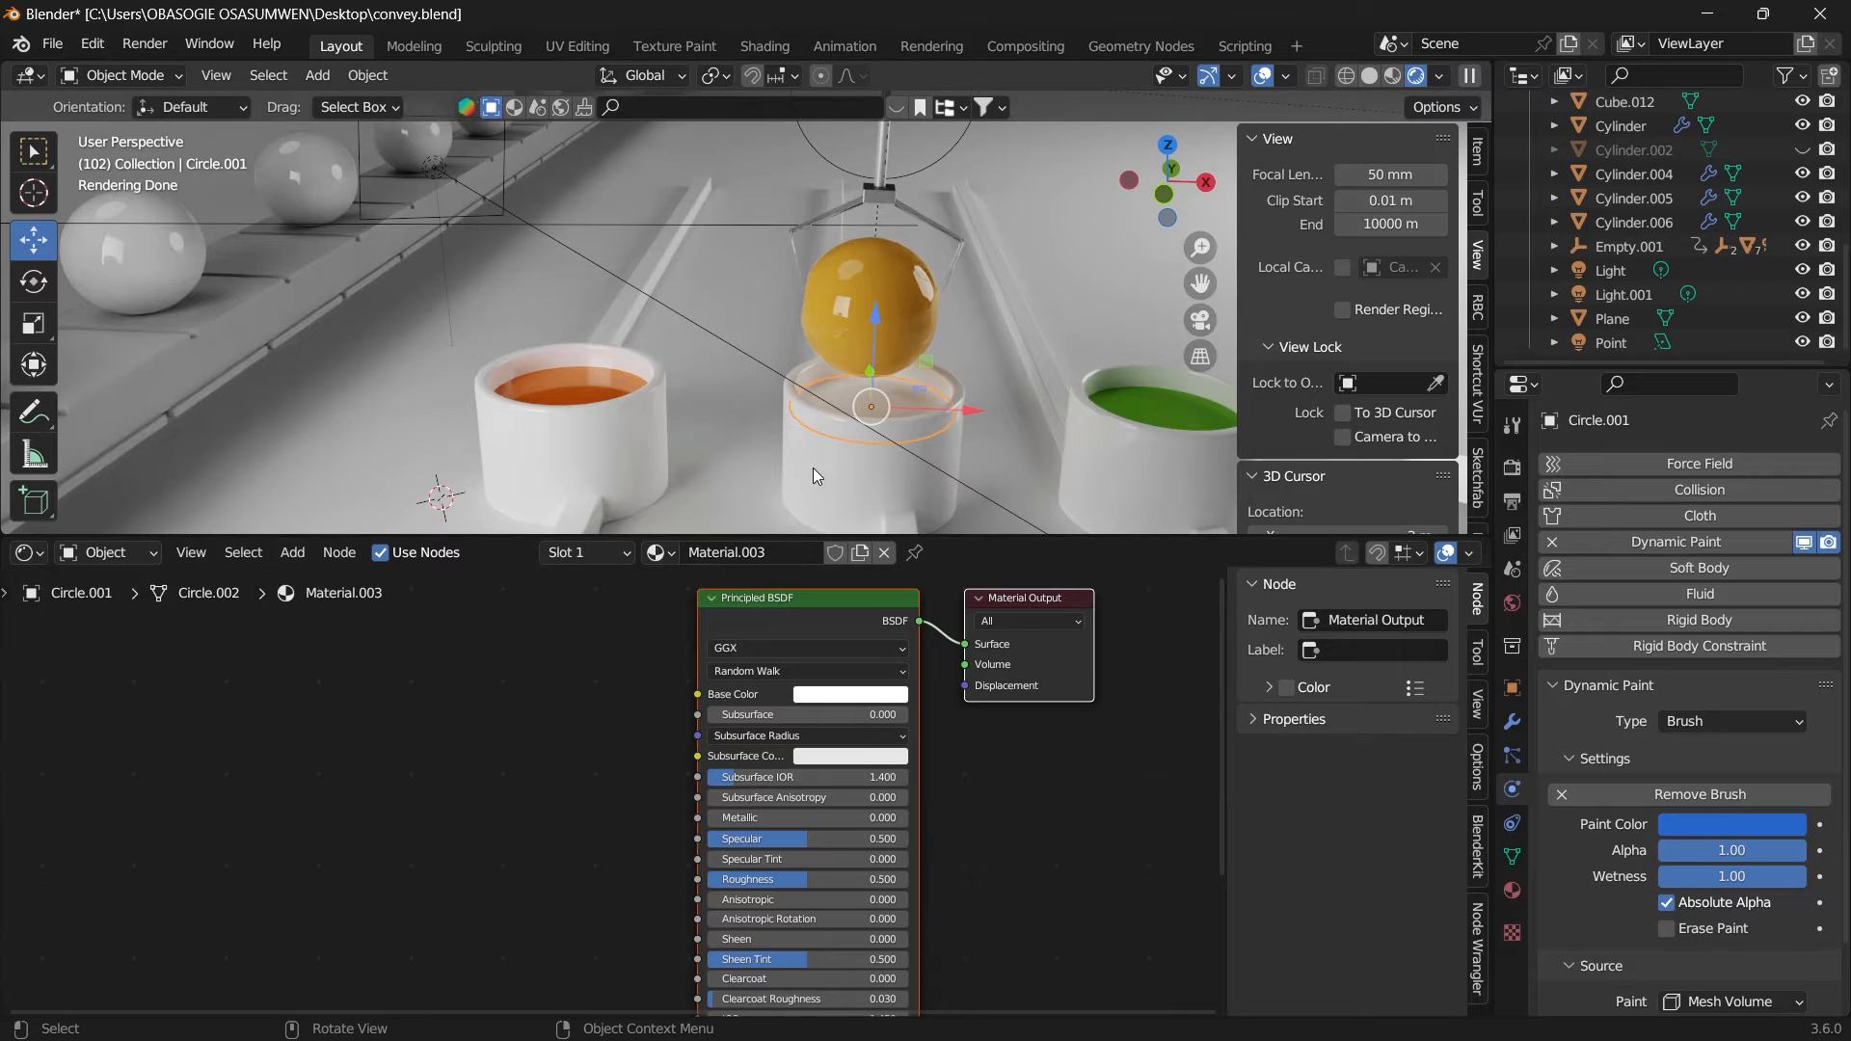
click(844, 695)
click(876, 611)
key(ctrl+c)
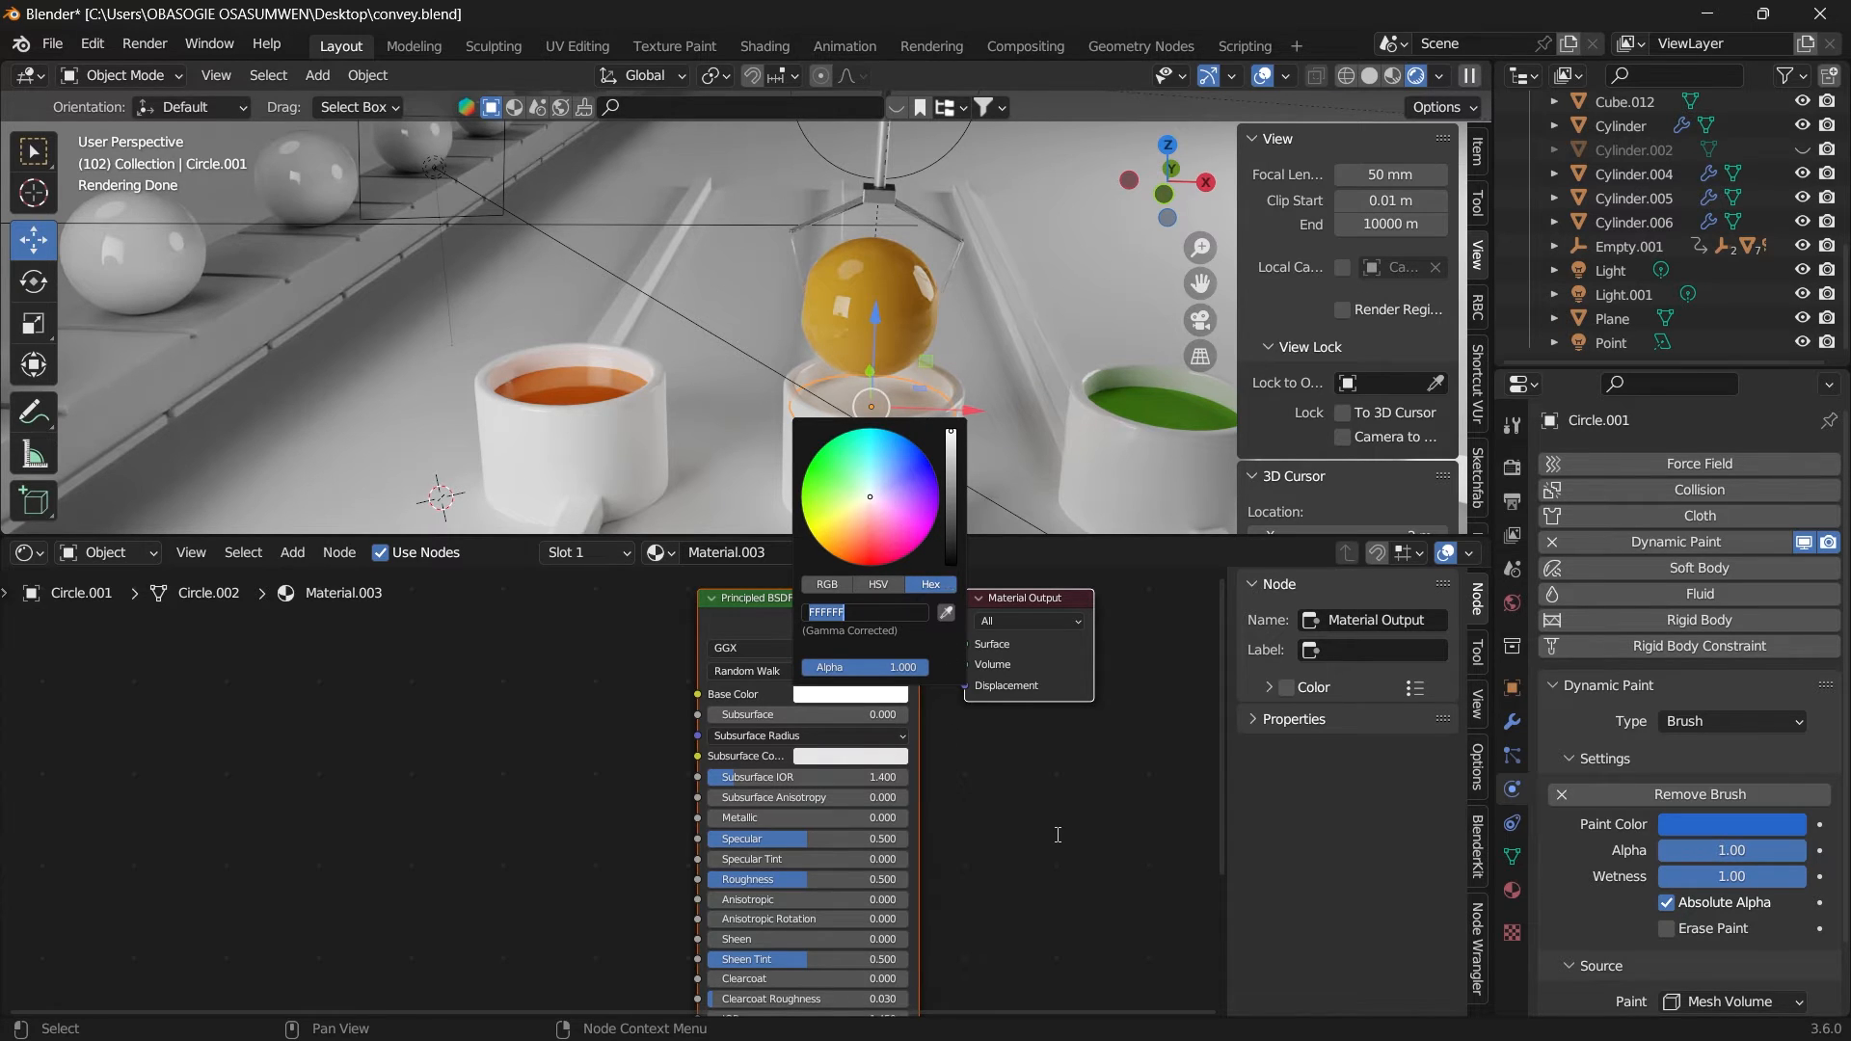
key(Return)
click(1704, 832)
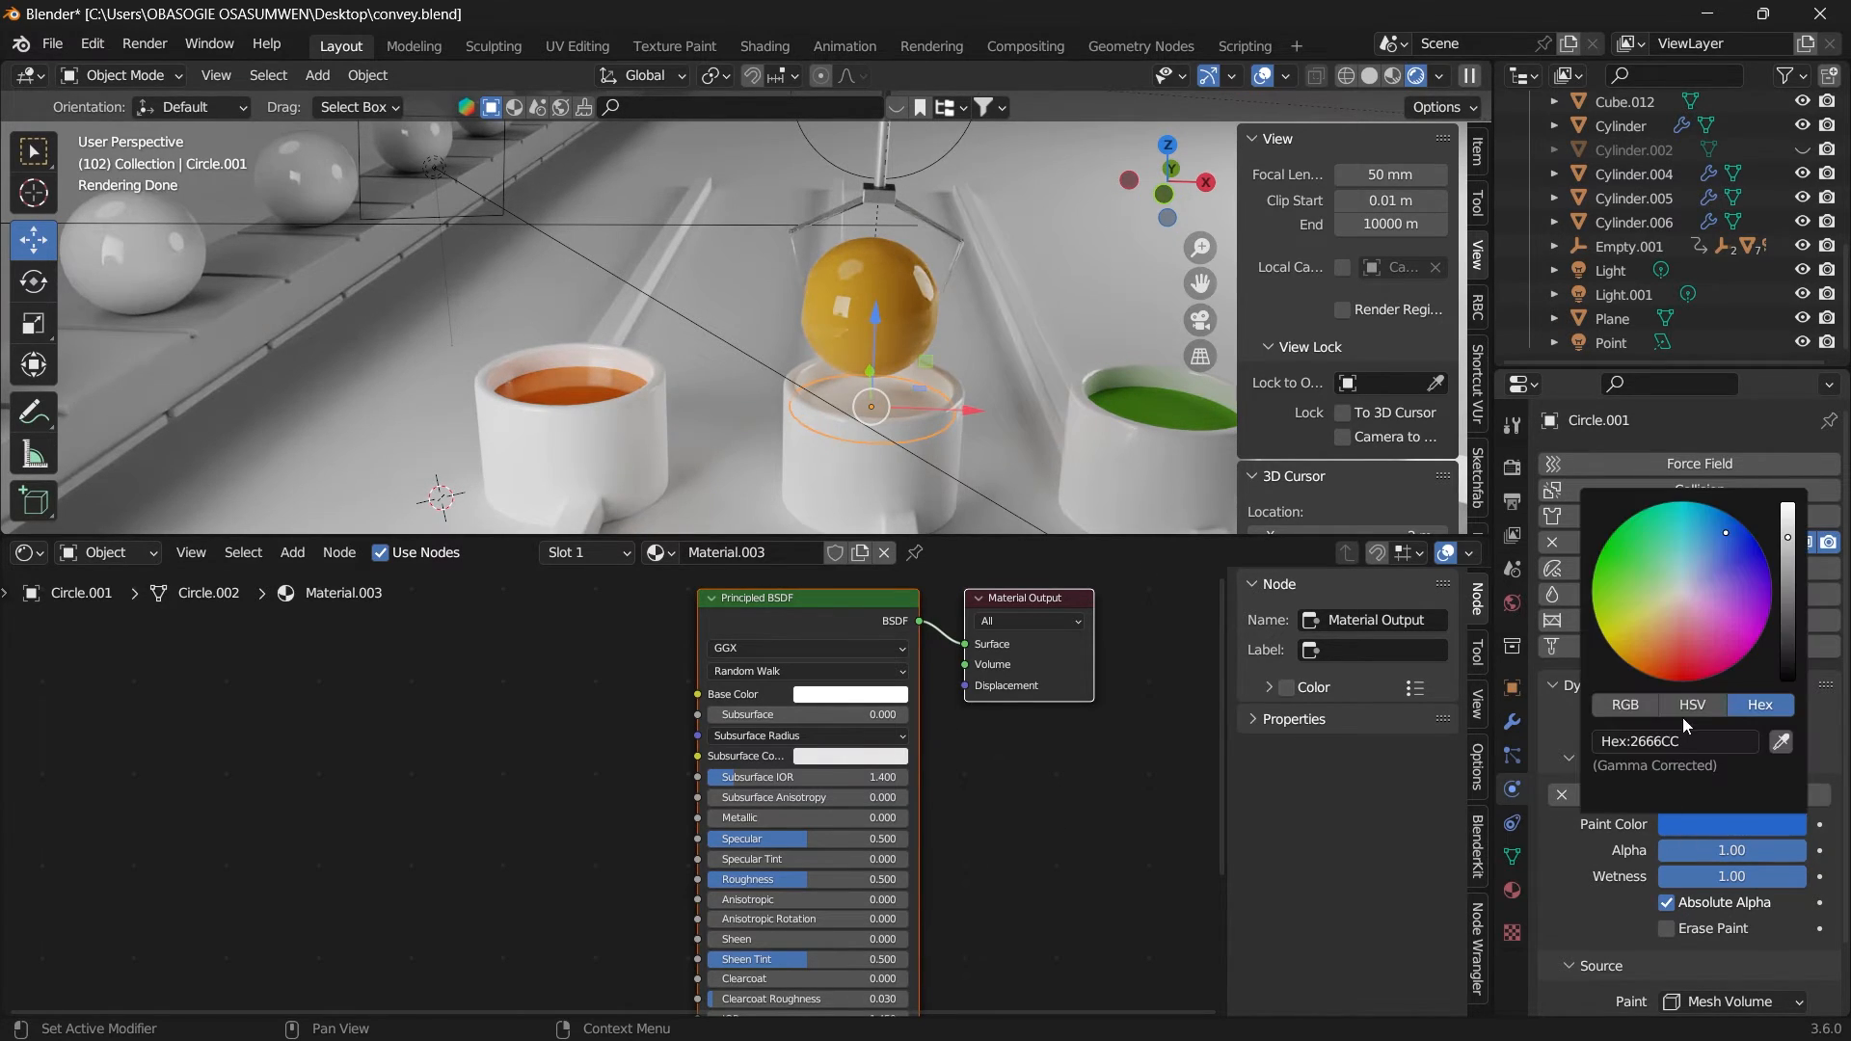
click(1697, 742)
key(ctrl+v)
key(Return)
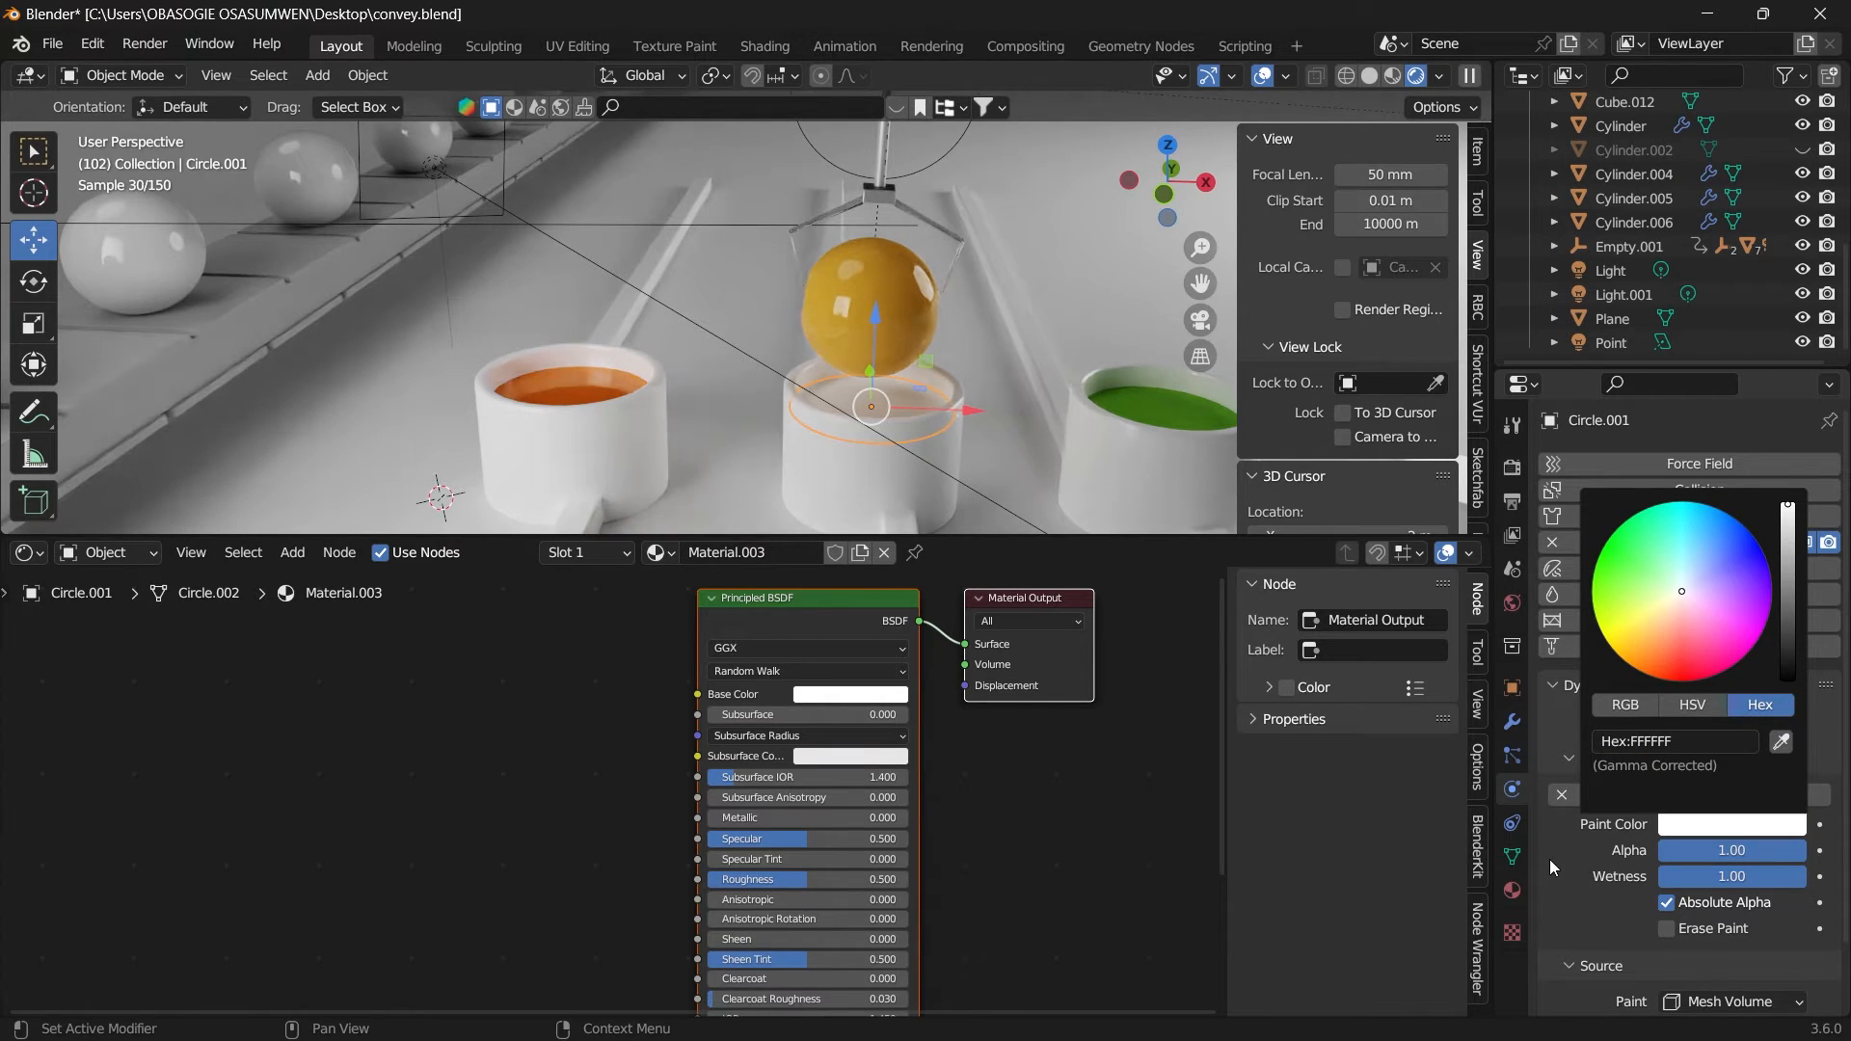
Step: Set the white brush's paint source to Proximity with a distance of 0.1 and choose its falloff type
scroll(1548, 859, down, 2)
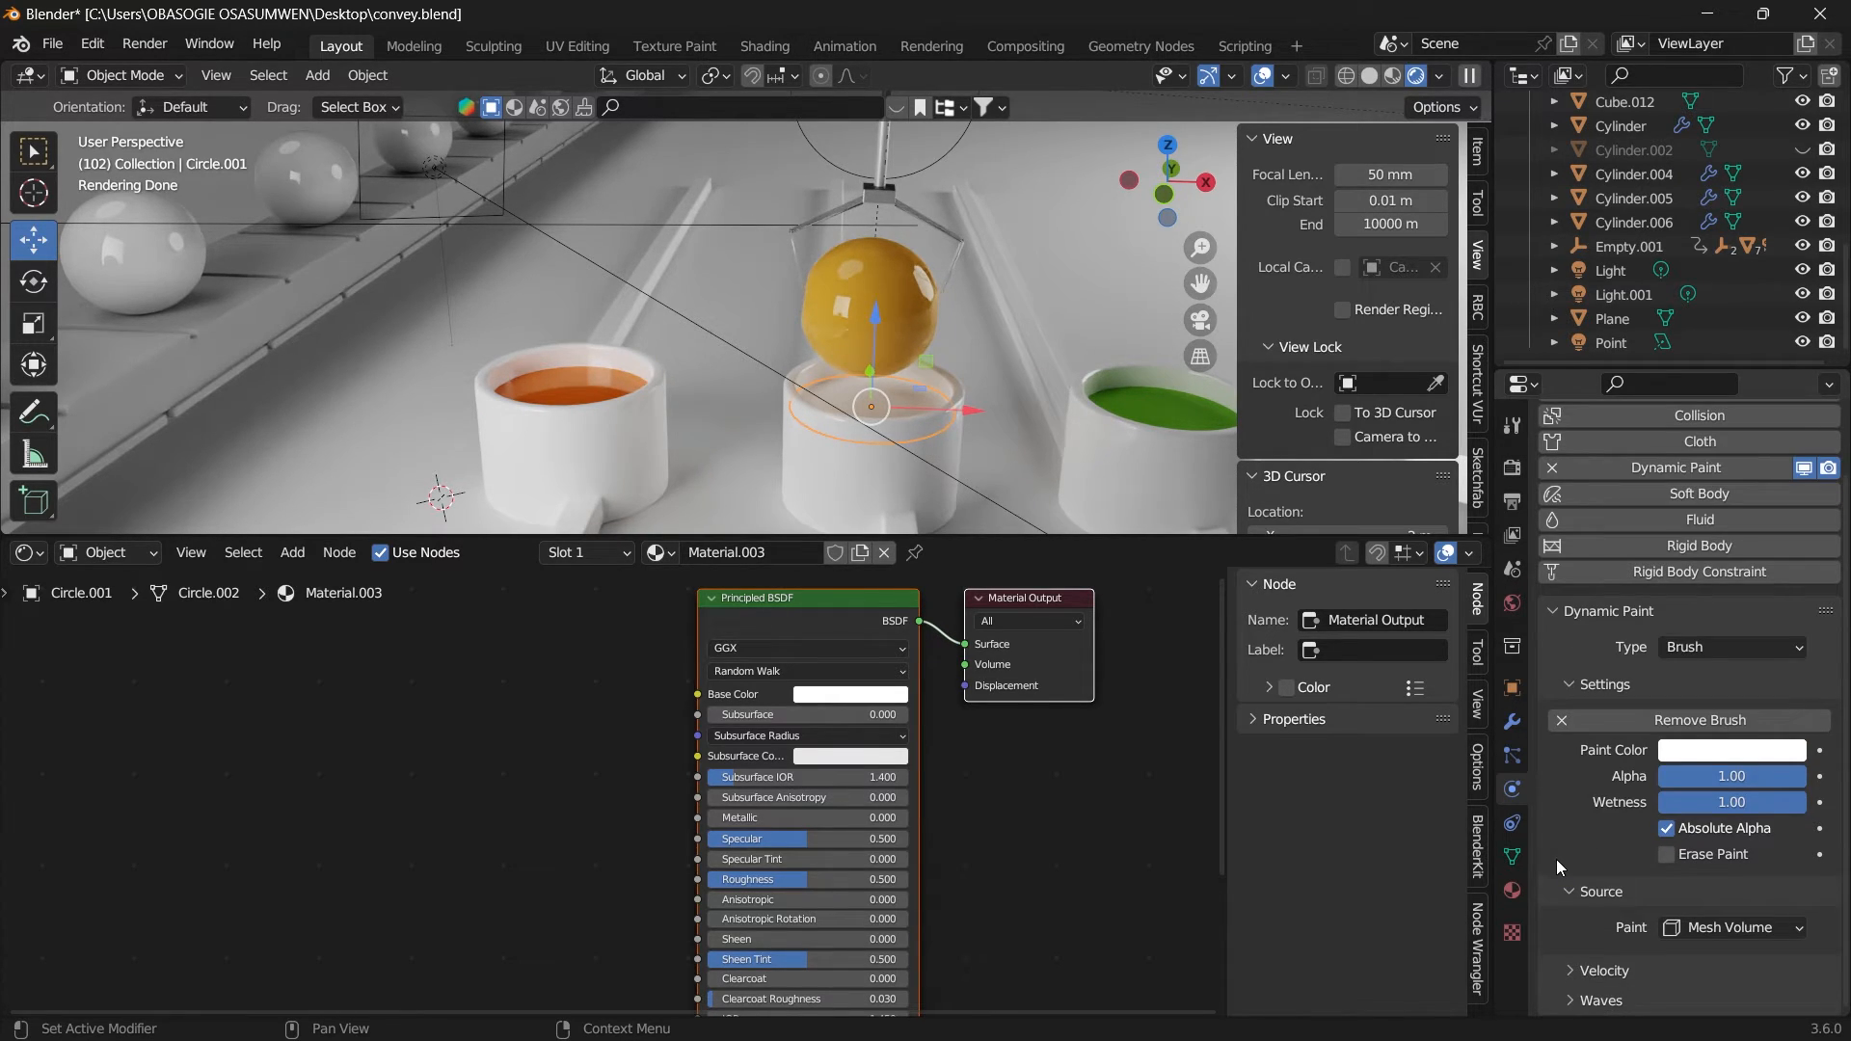
click(1767, 933)
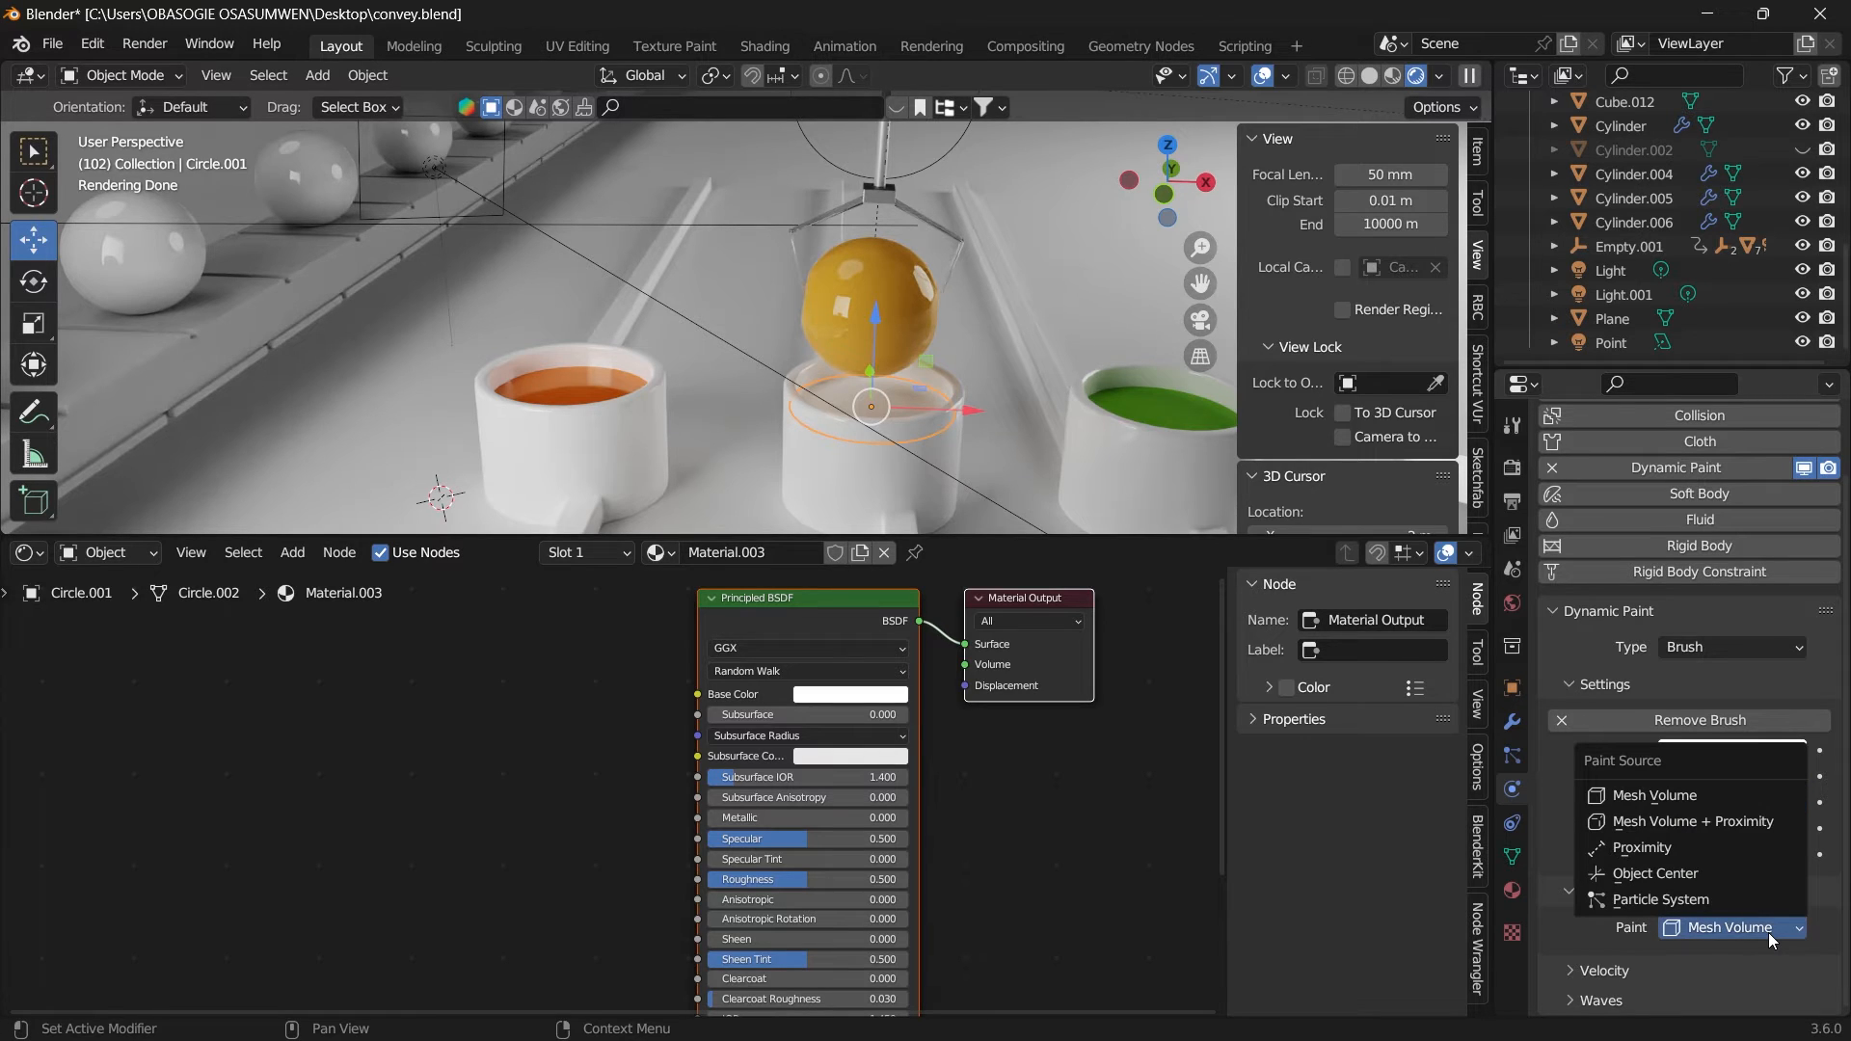
click(1639, 850)
scroll(1639, 858, down, 3)
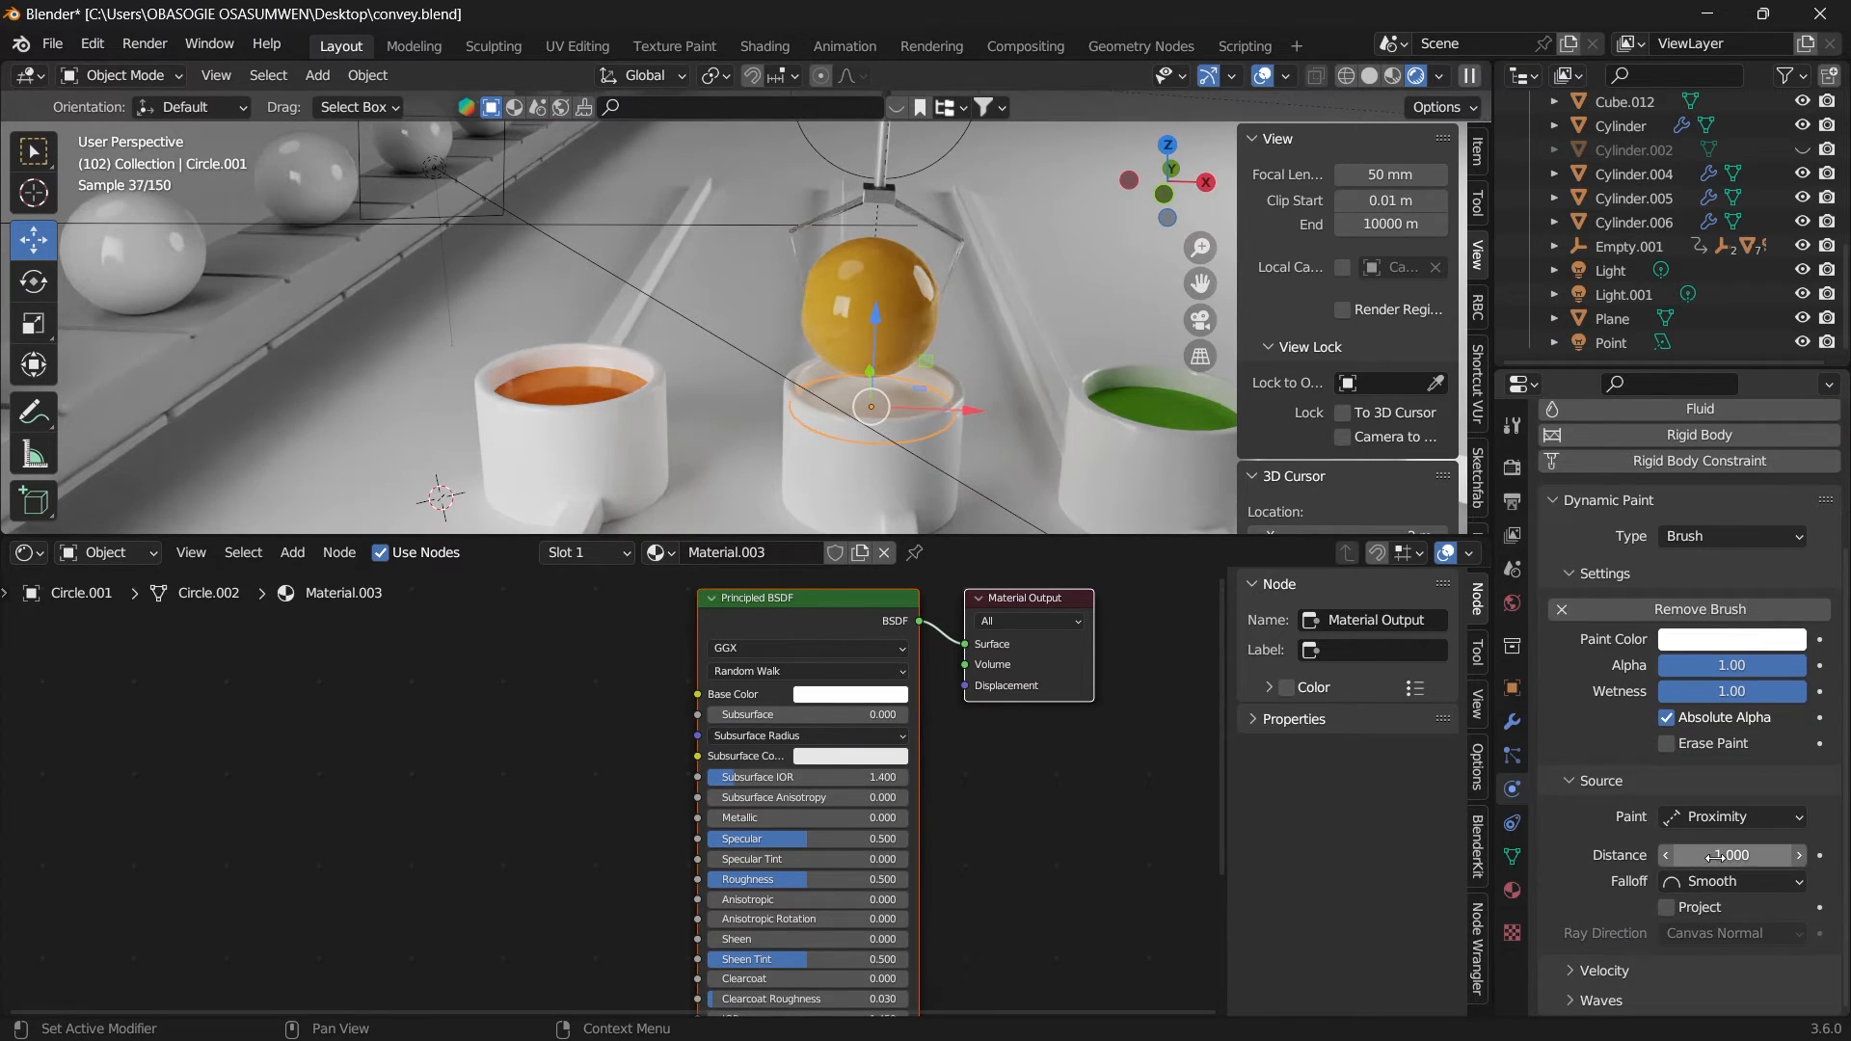
click(1717, 855)
text(0.)
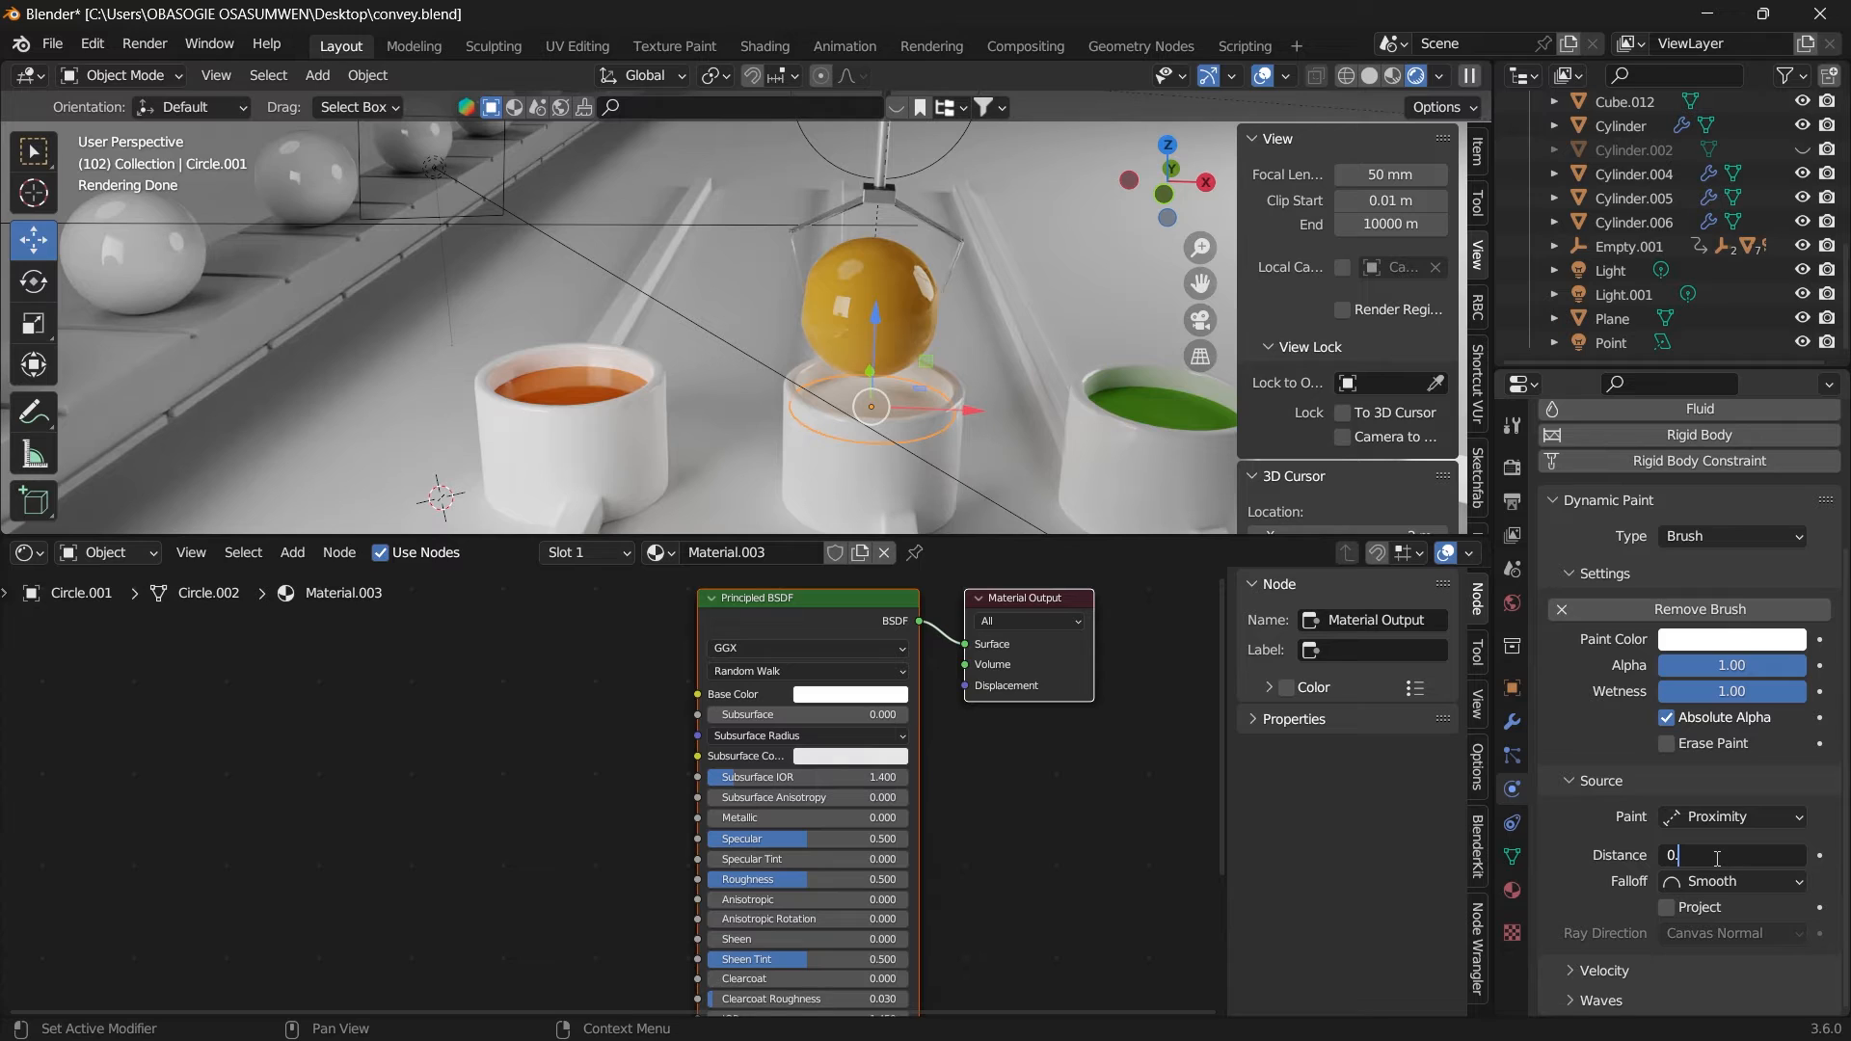
text(1)
key(Return)
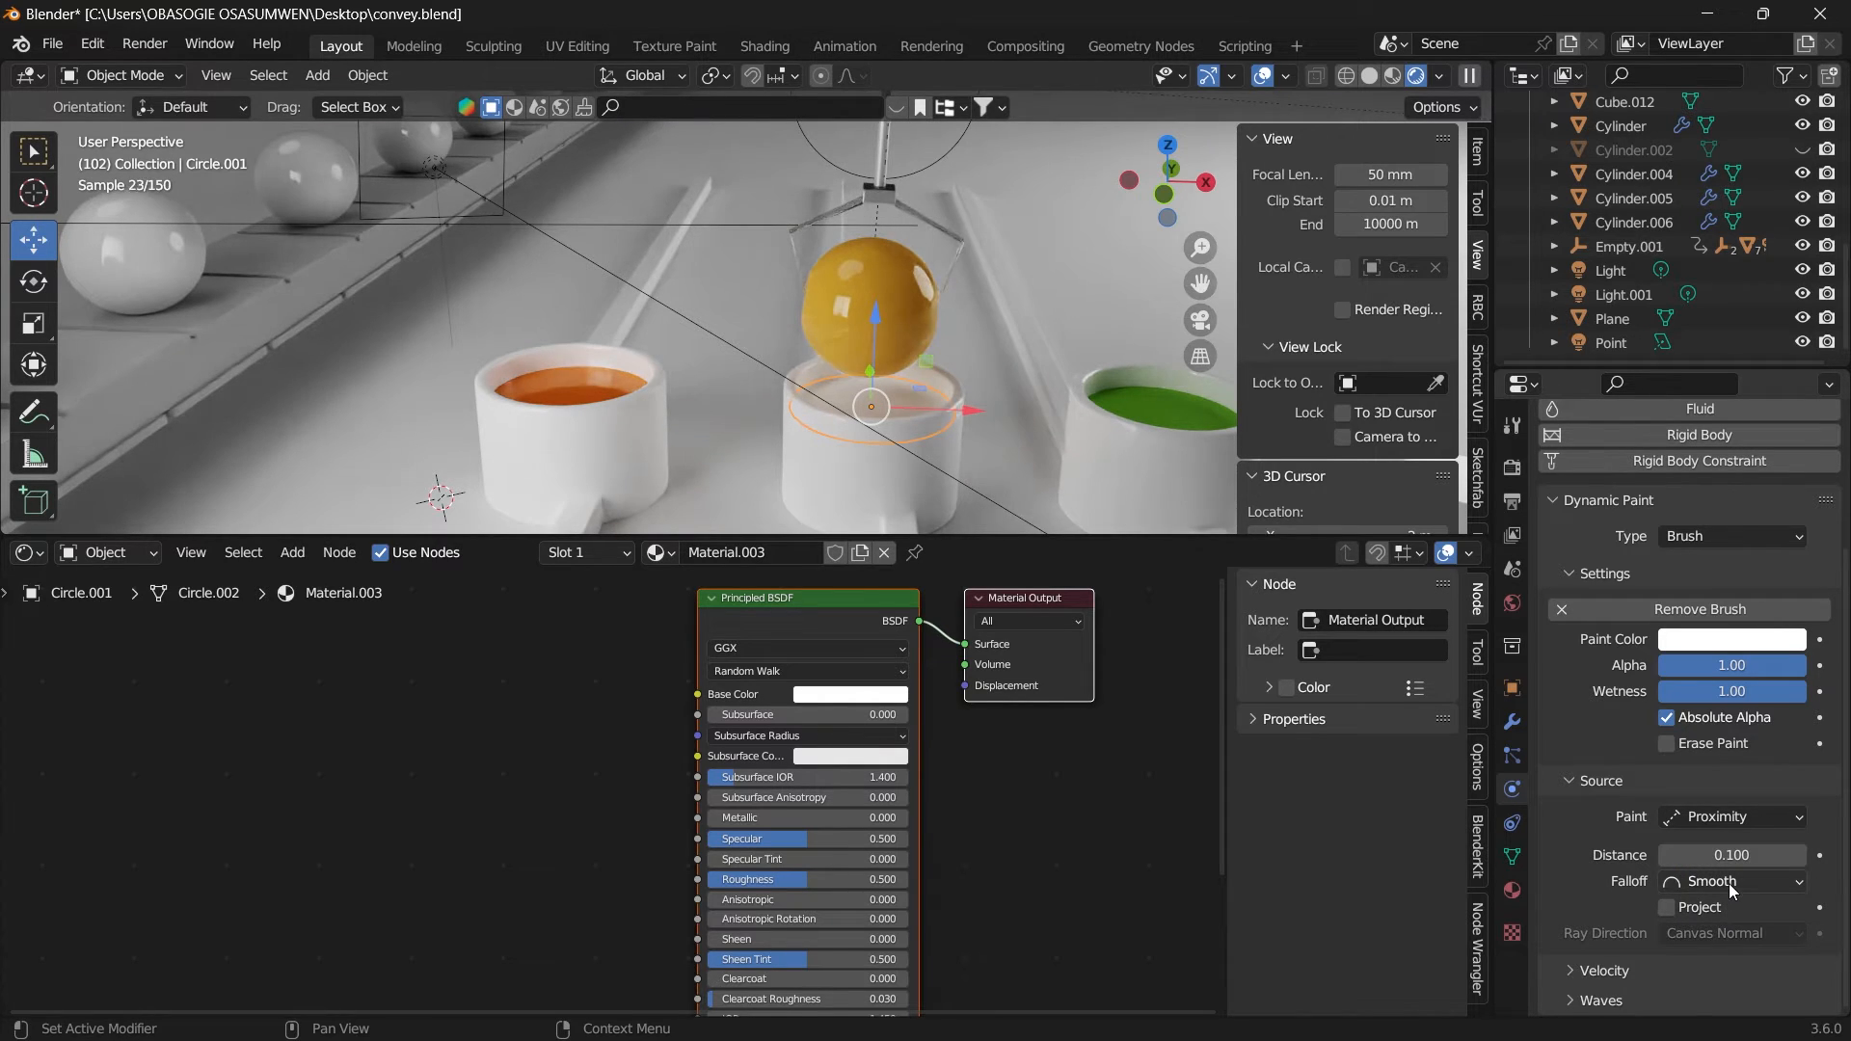
click(1727, 883)
click(1728, 934)
Step: Select the sphere and check its Dynamic Paint canvas settings down to the initial color
click(903, 330)
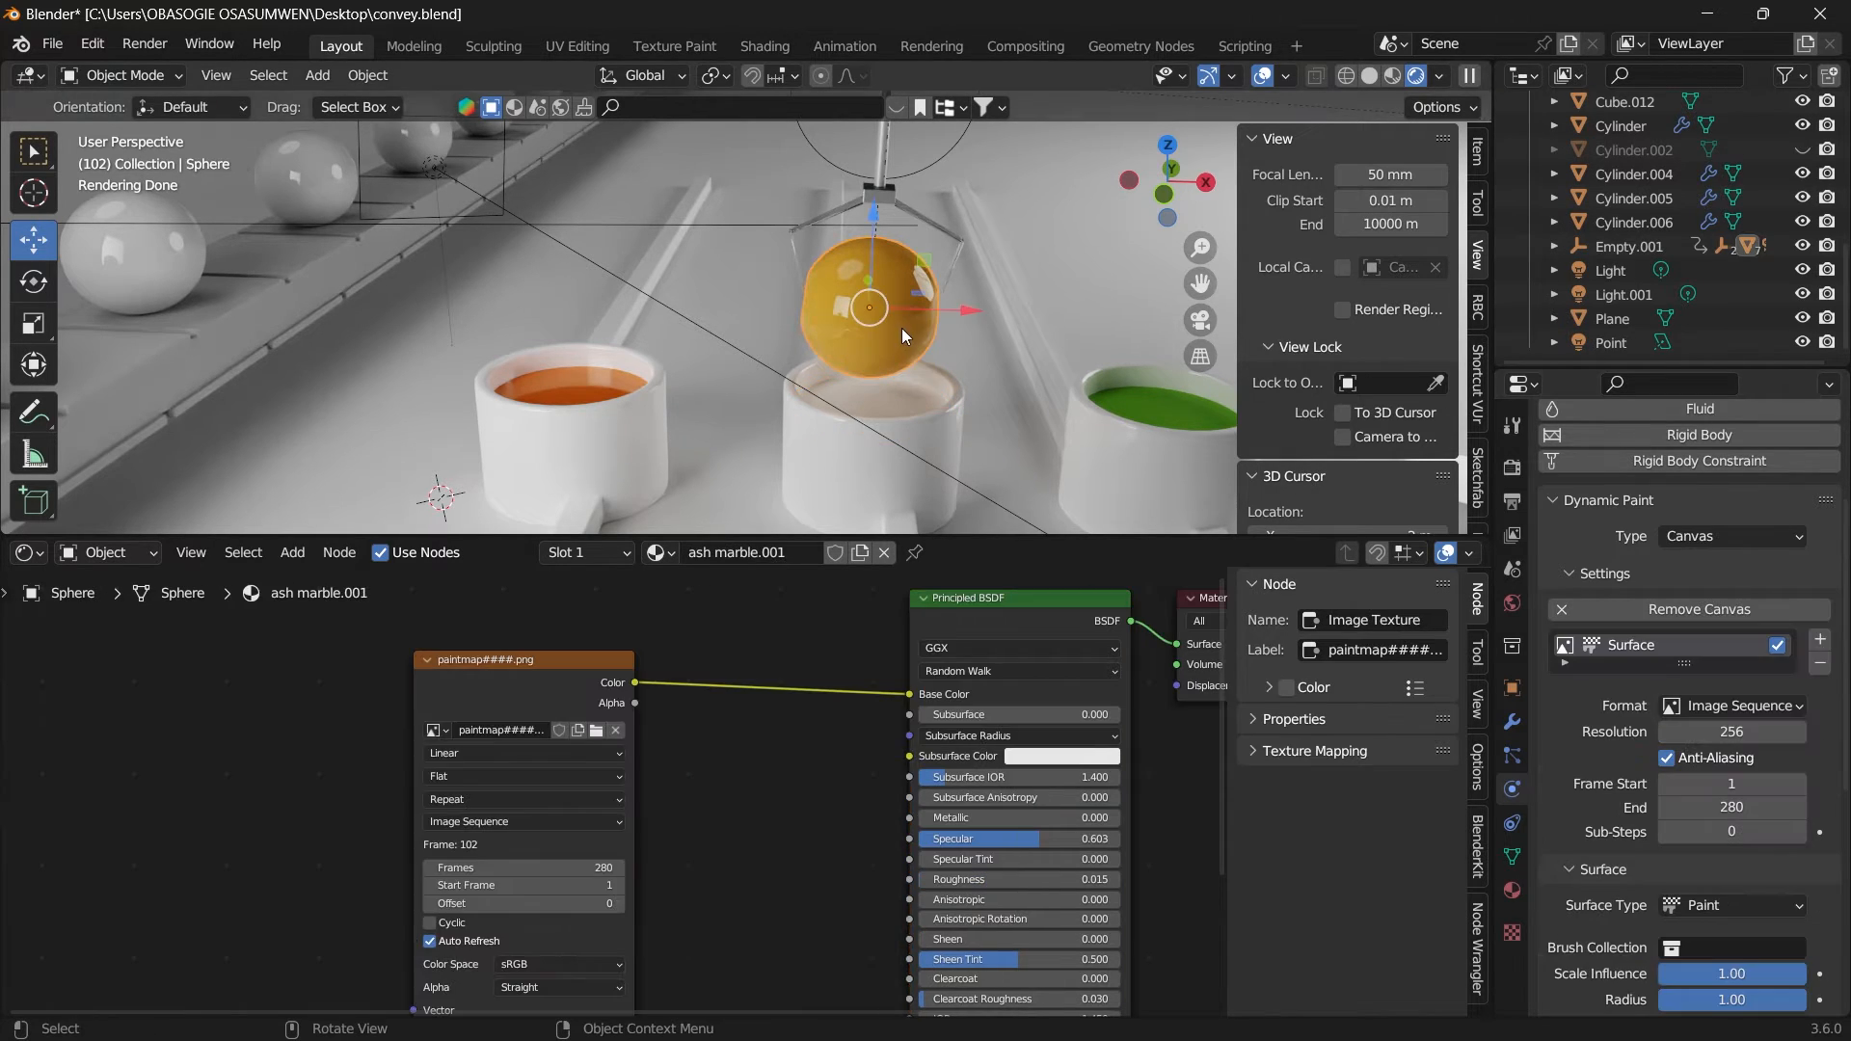
drag(1842, 678, 1842, 679)
scroll(1795, 706, down, 5)
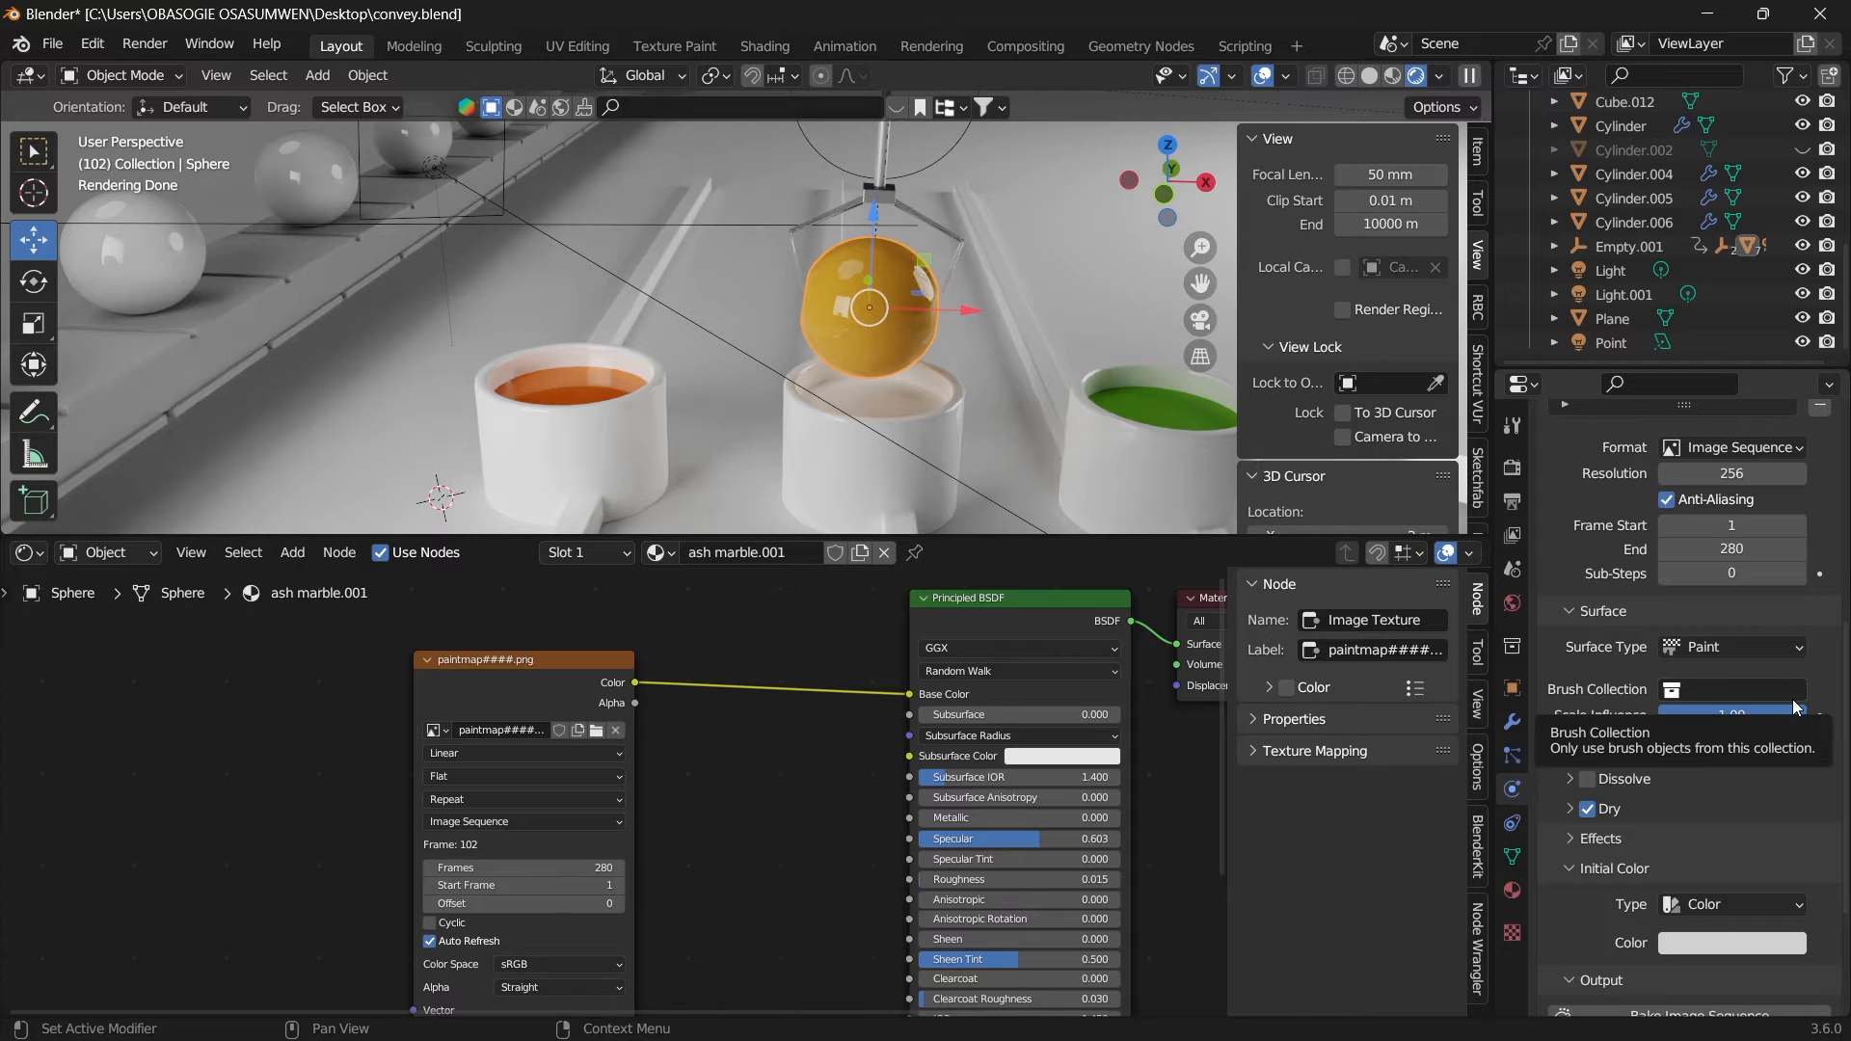
scroll(1795, 706, down, 4)
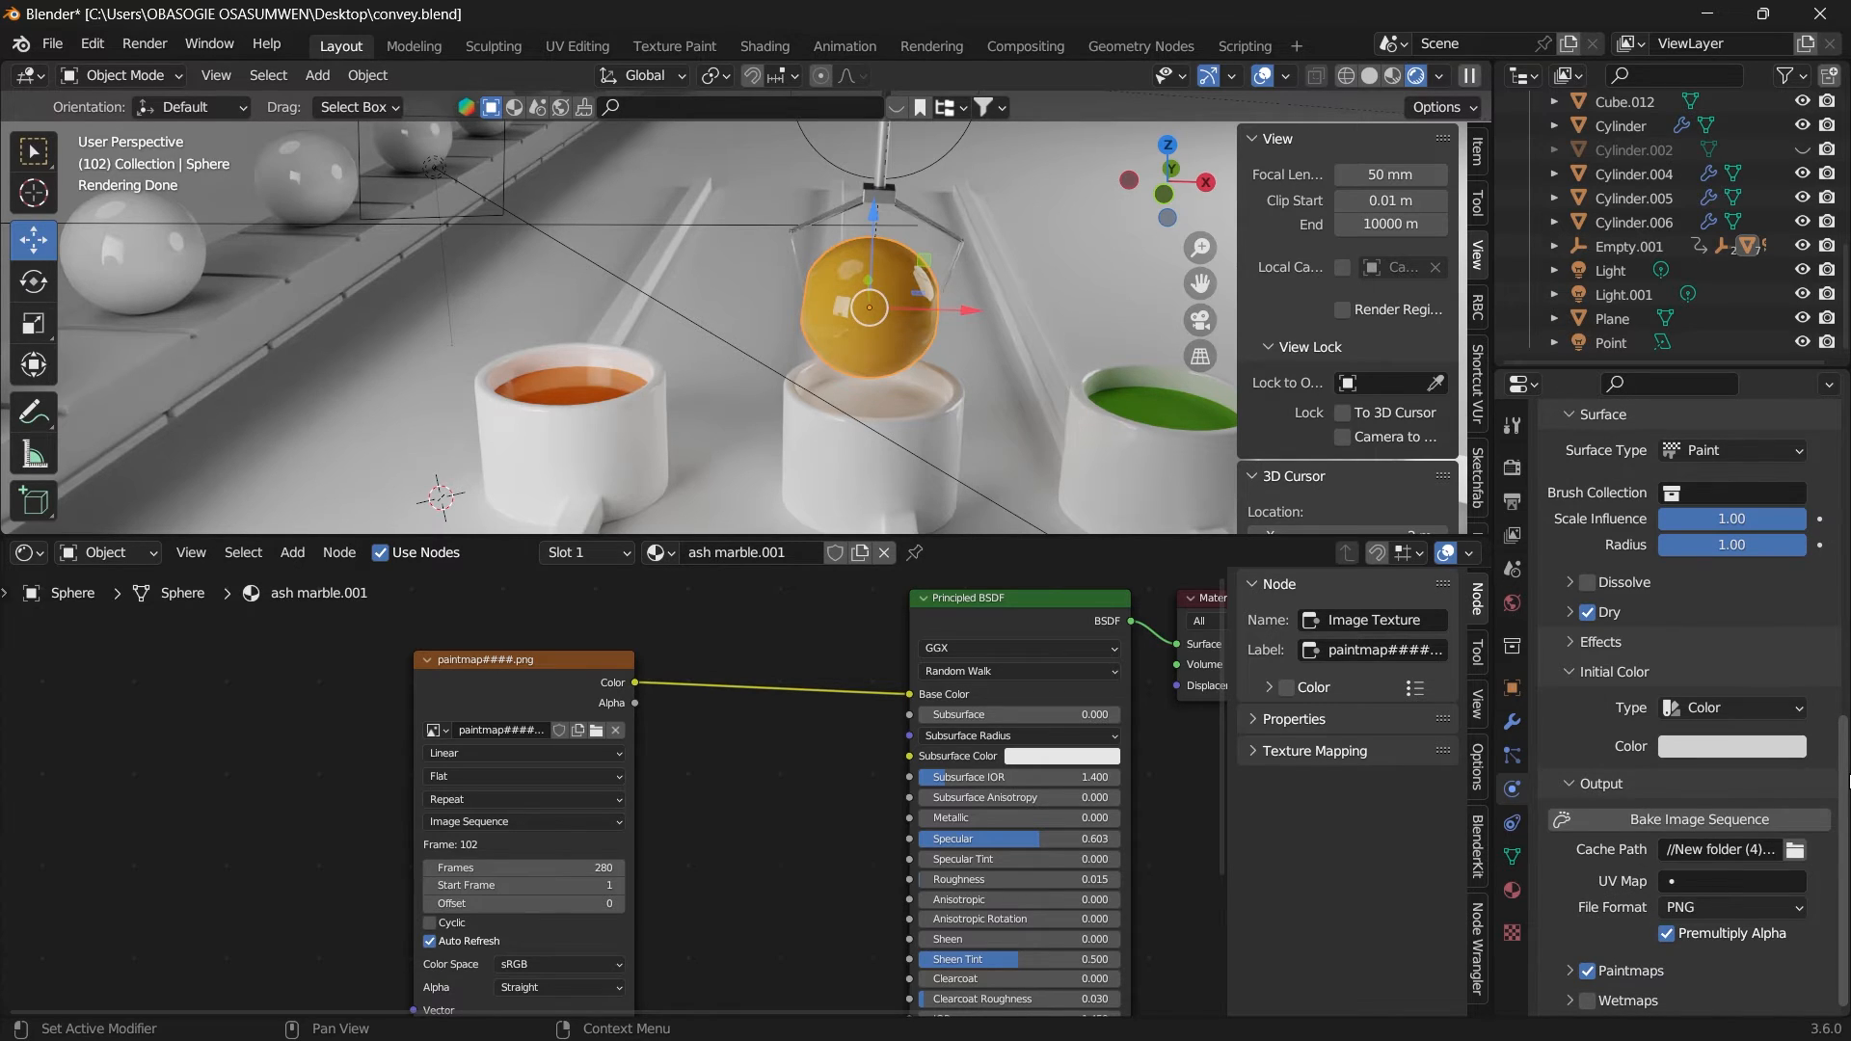
scroll(1695, 785, up, 2)
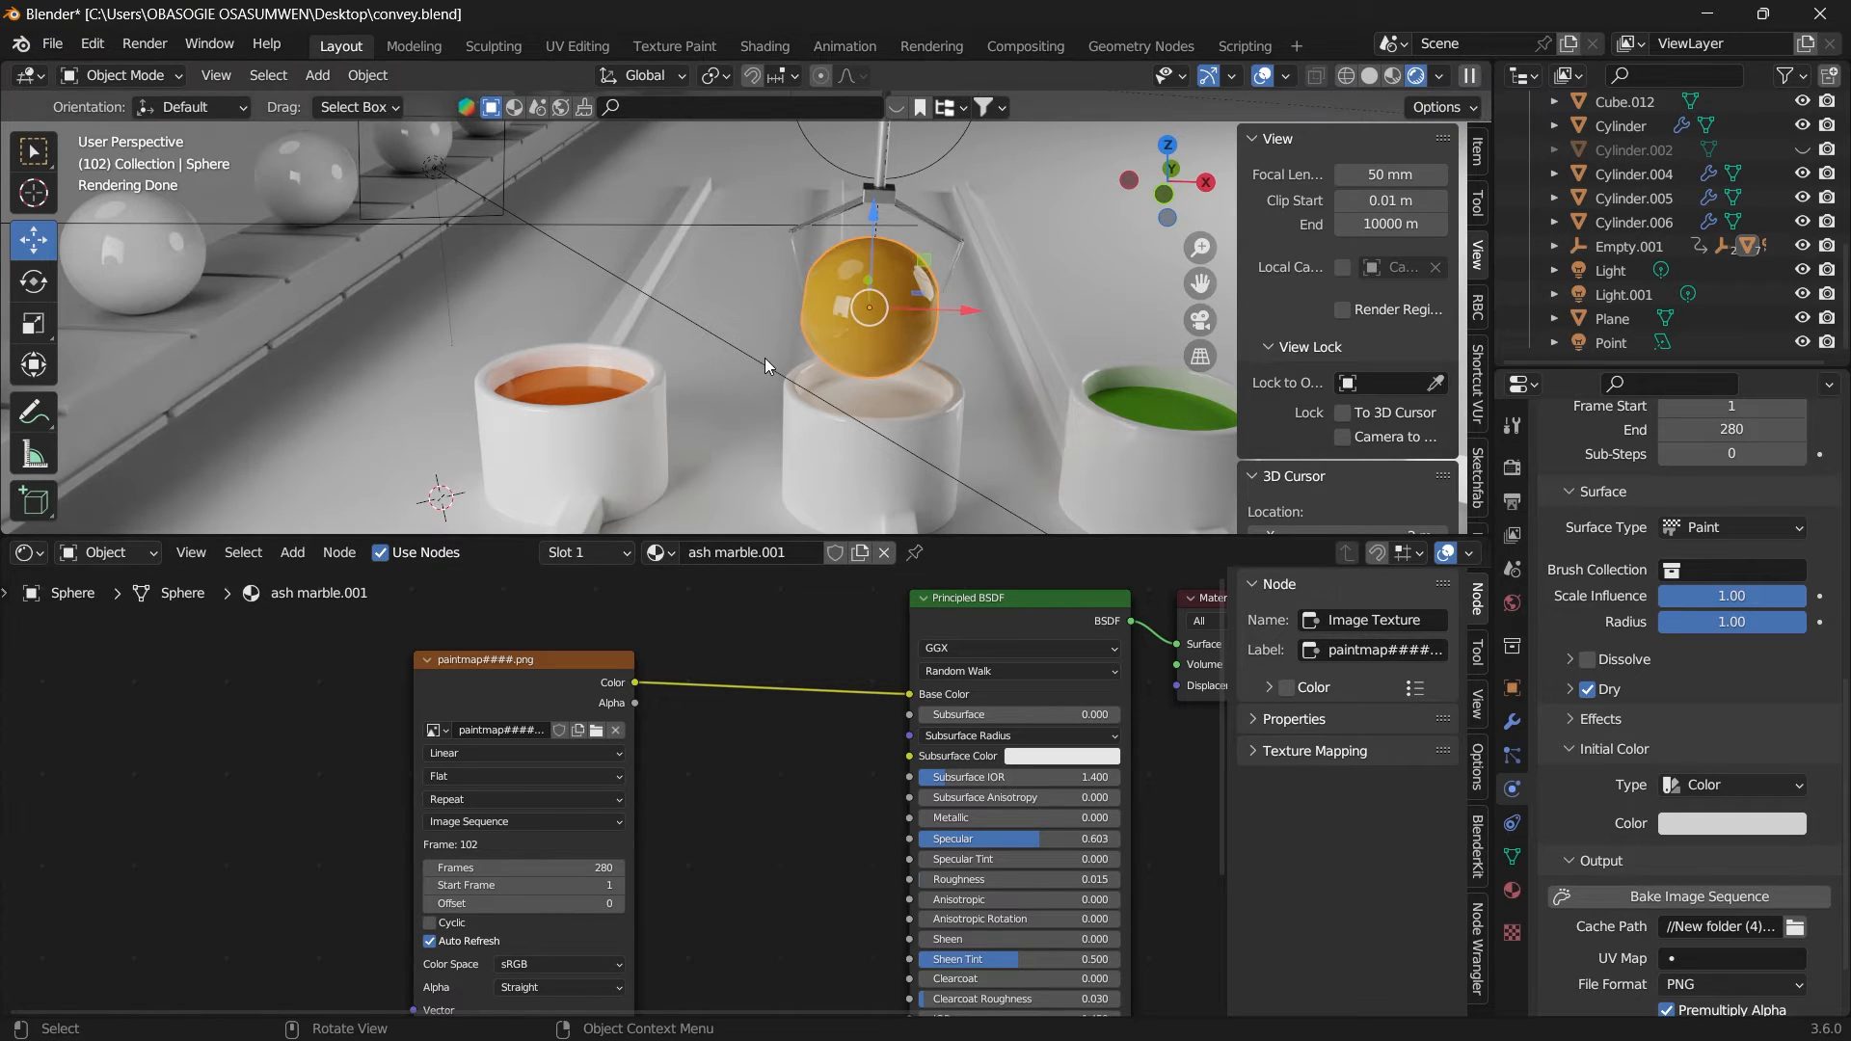
click(1704, 824)
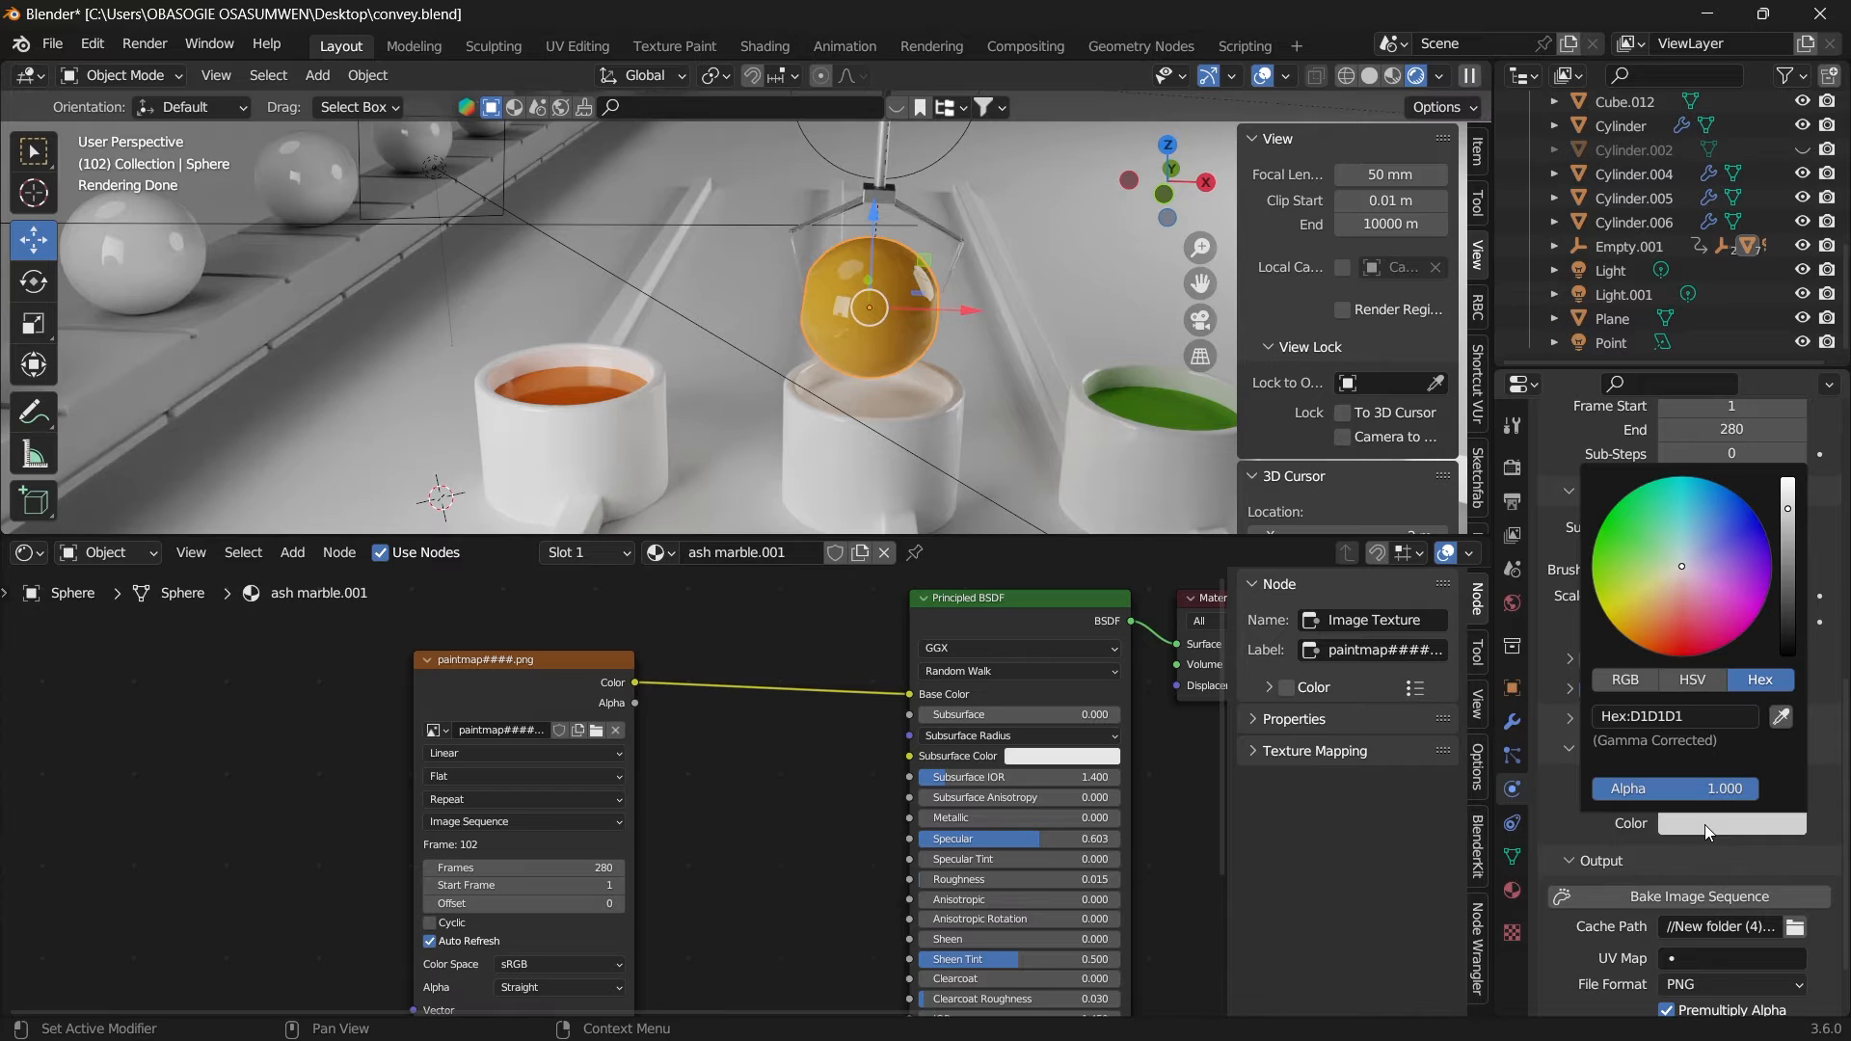
Step: Copy the base color hex E77916 from the orange fluid material of the circle in the orange cup
click(564, 396)
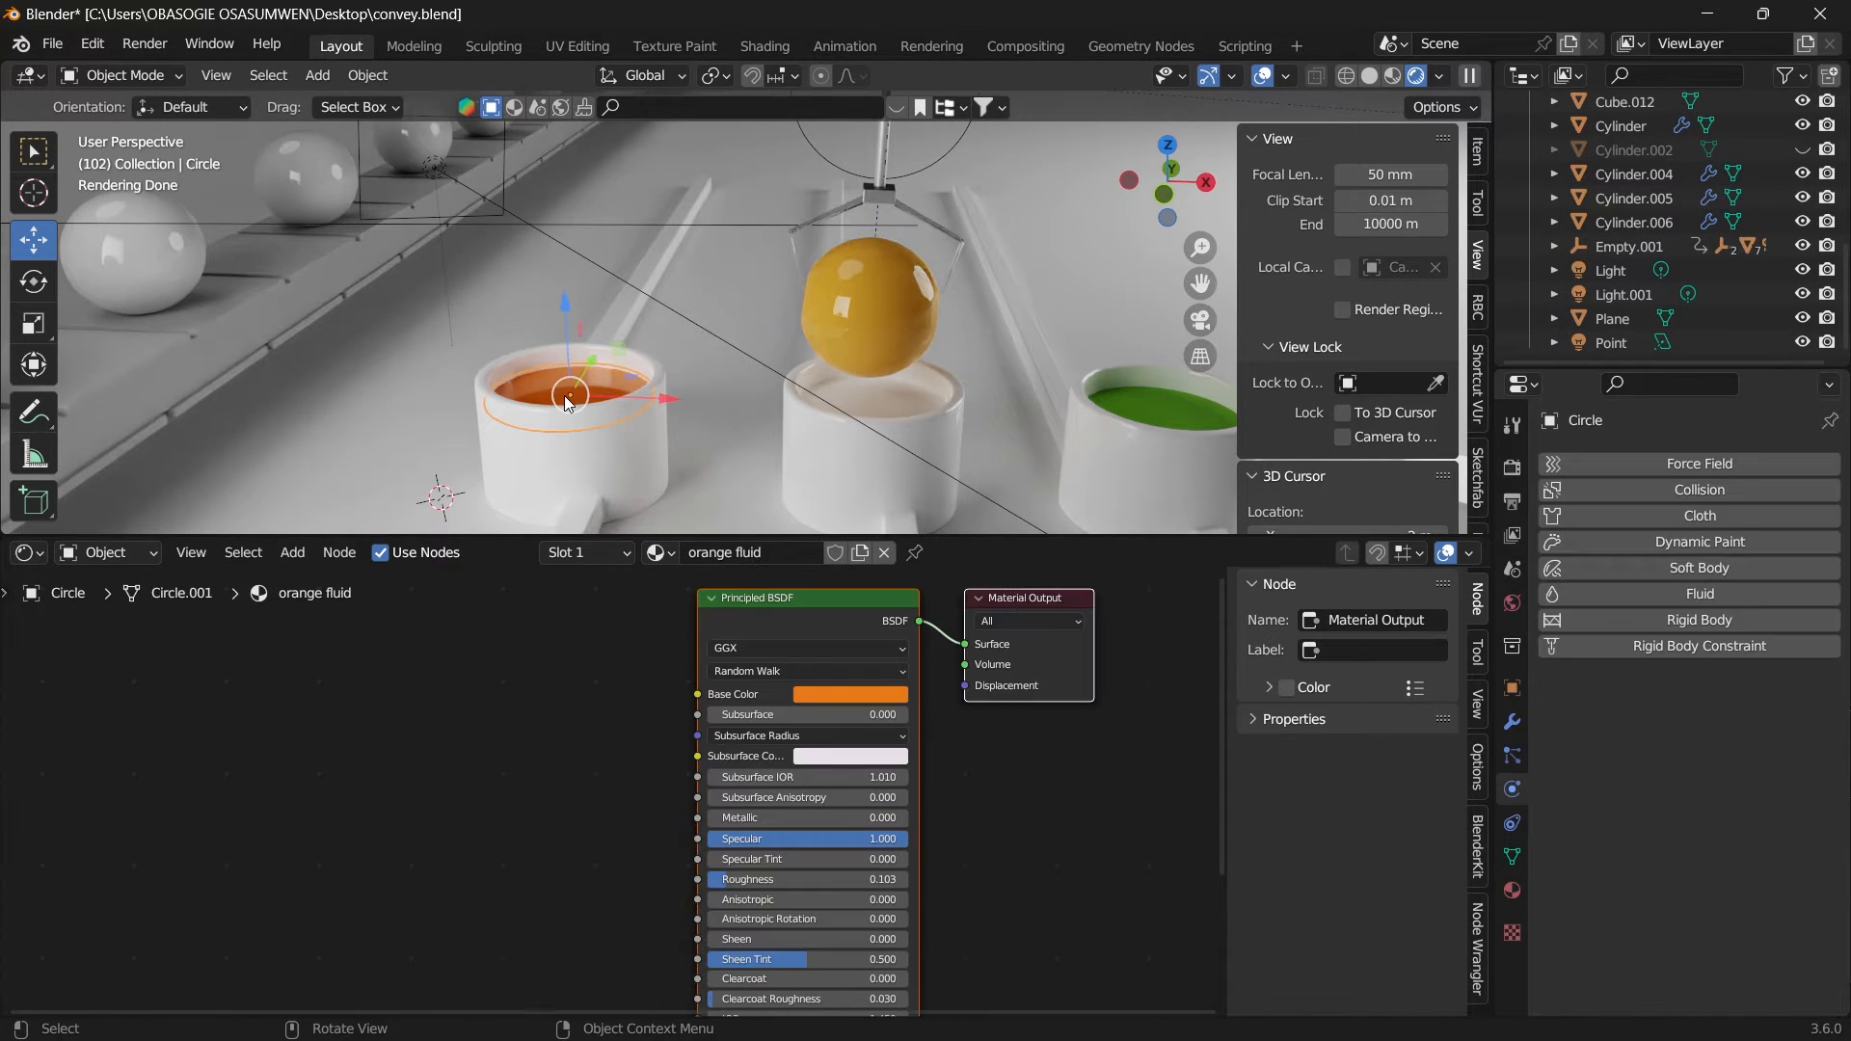
click(847, 694)
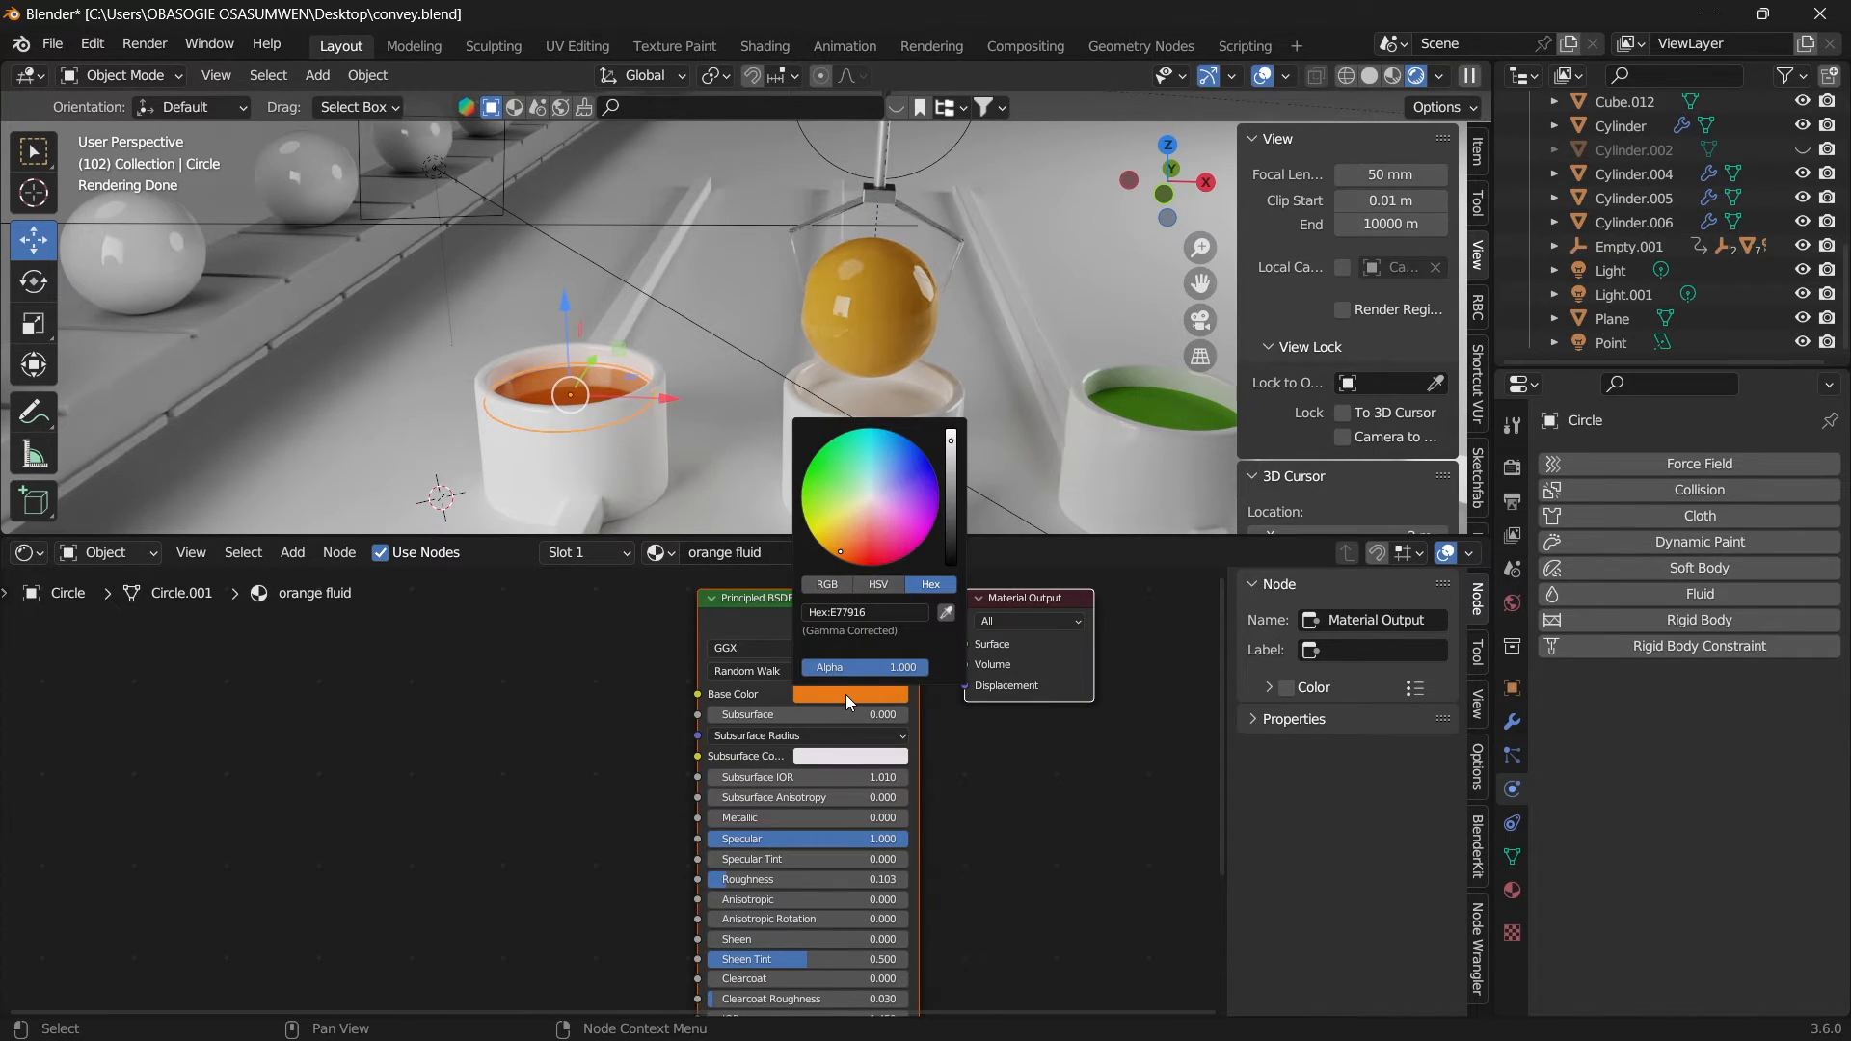
click(881, 611)
key(Return)
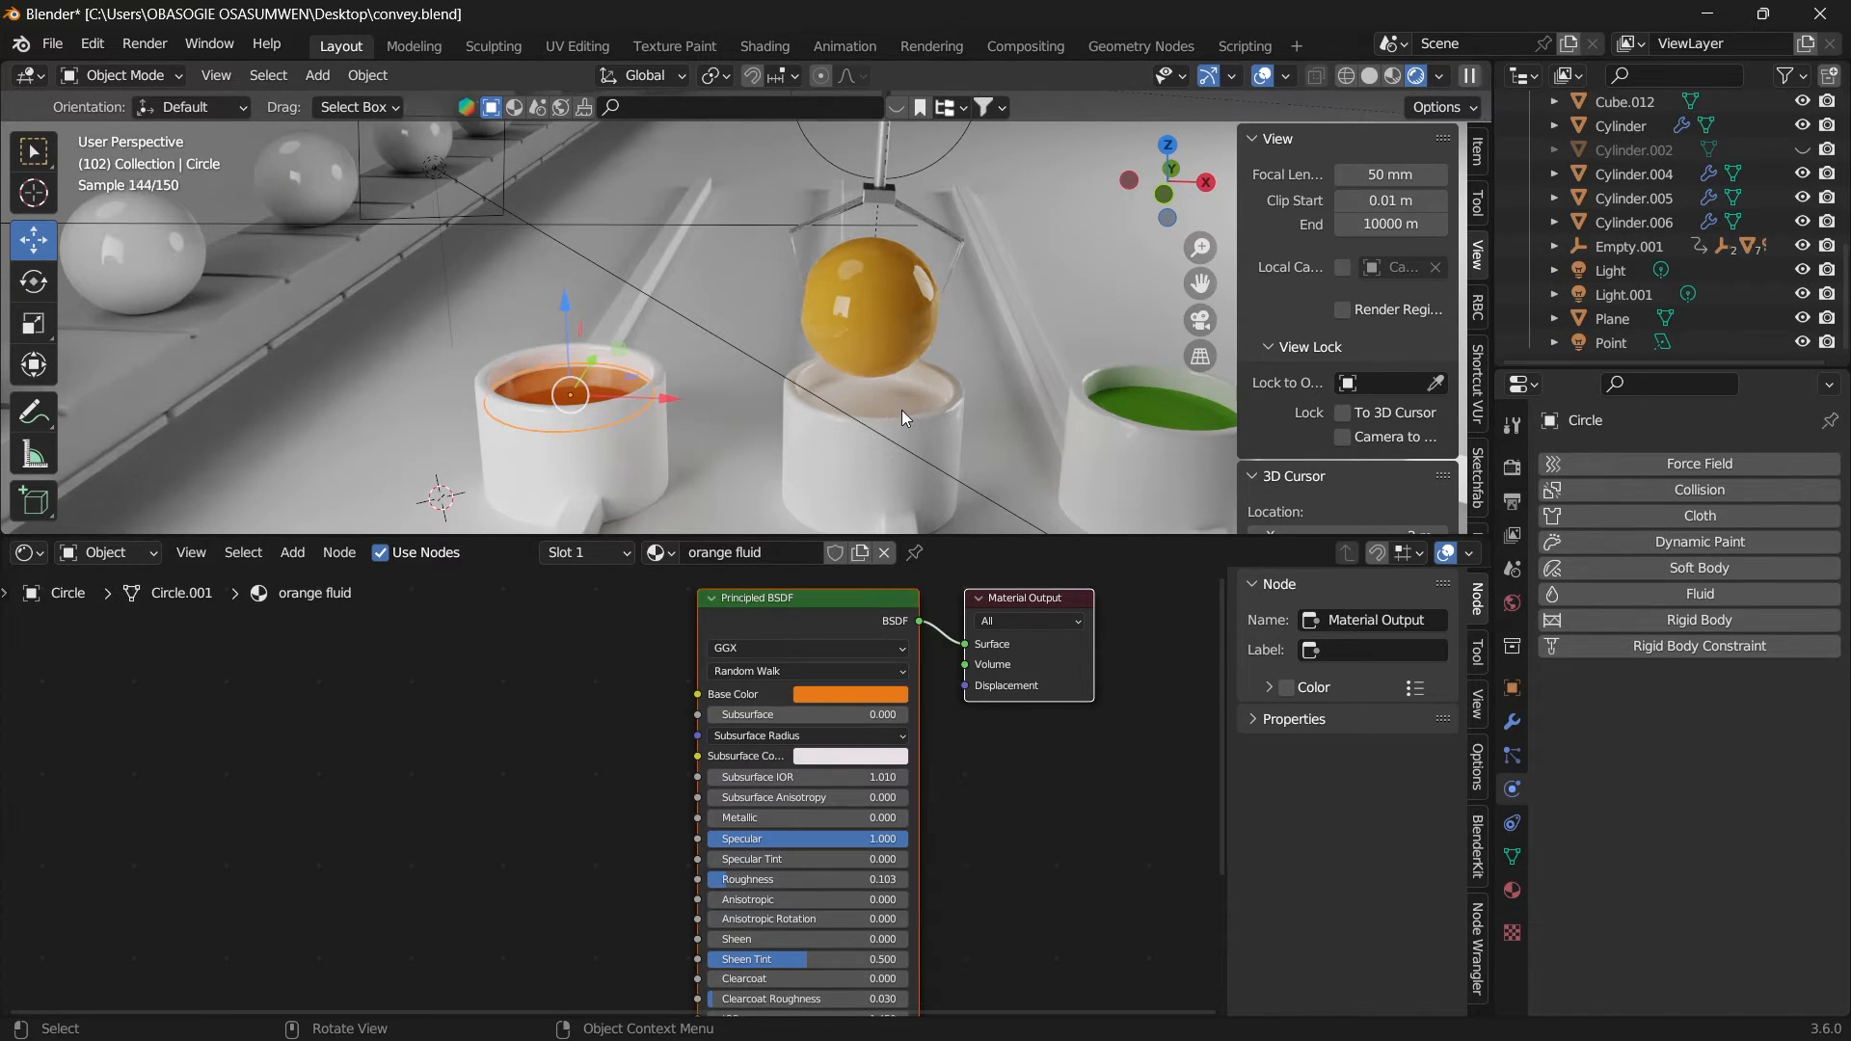
Step: Reselect the sphere and set its canvas's initial color to the copied orange hex E77916
click(900, 402)
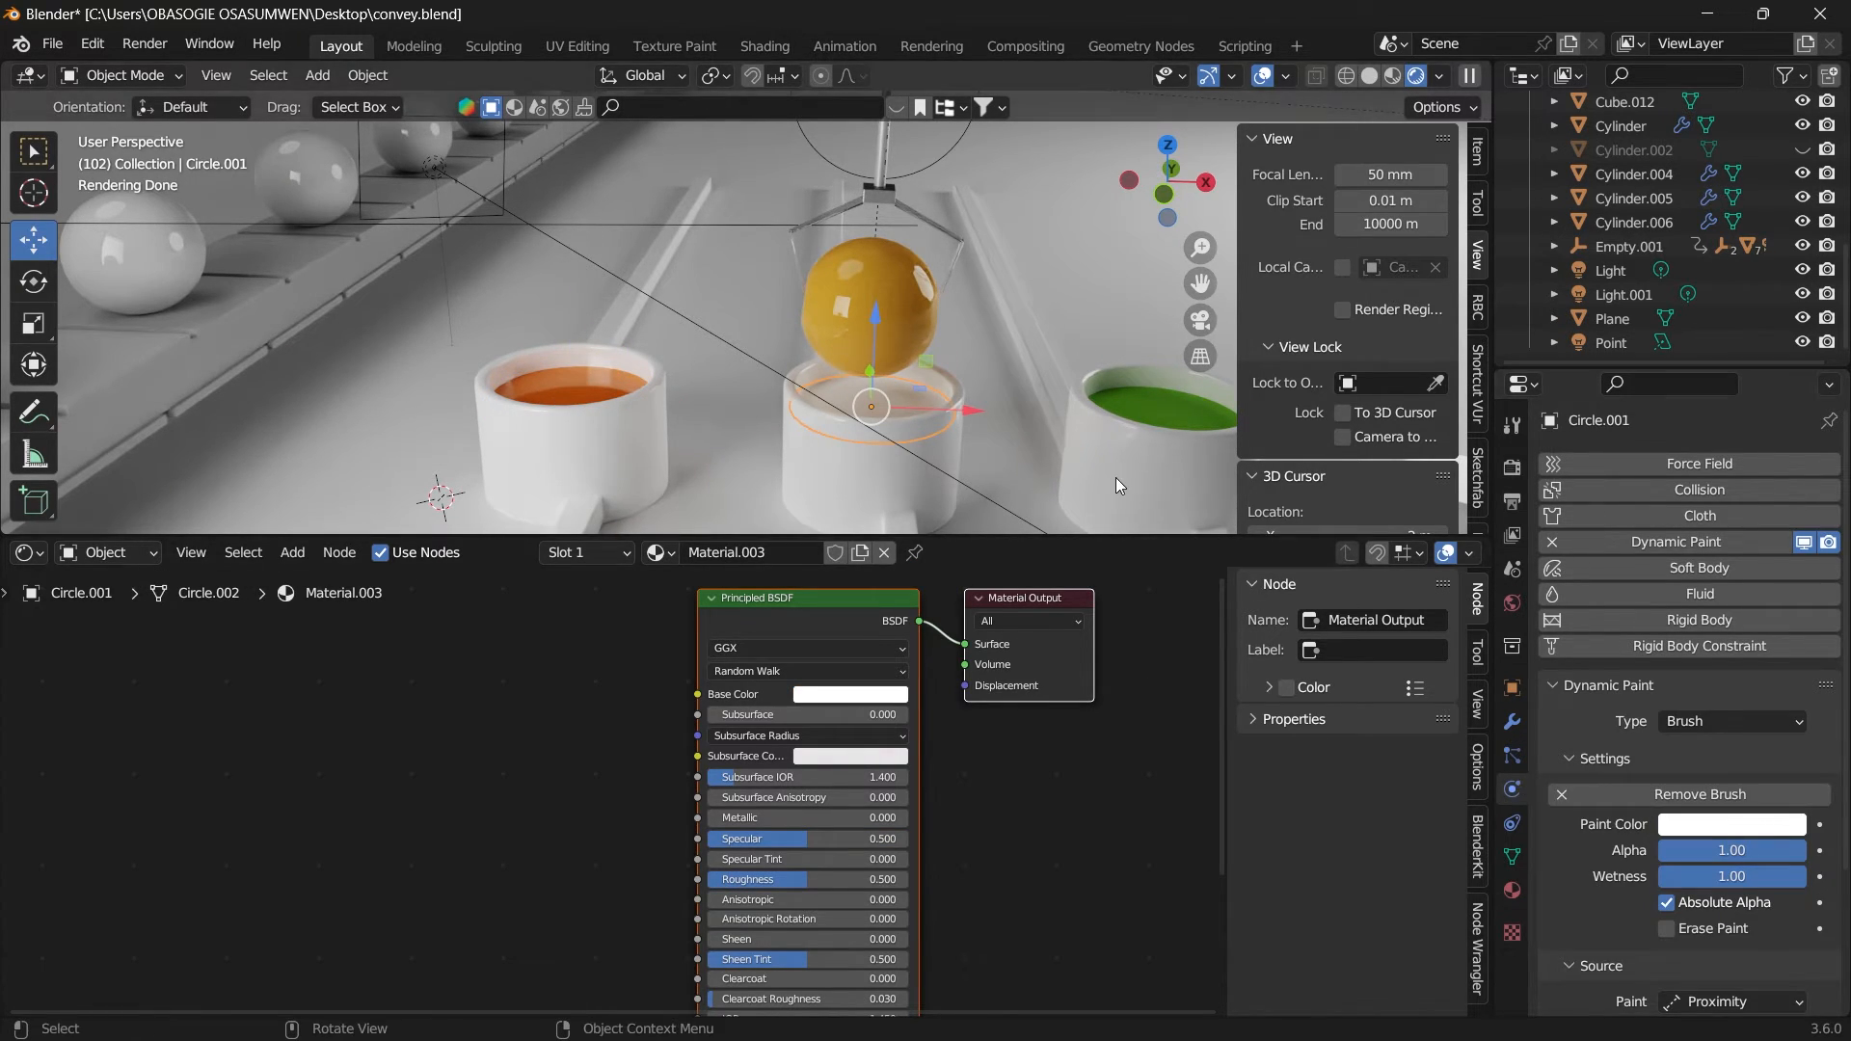
click(904, 325)
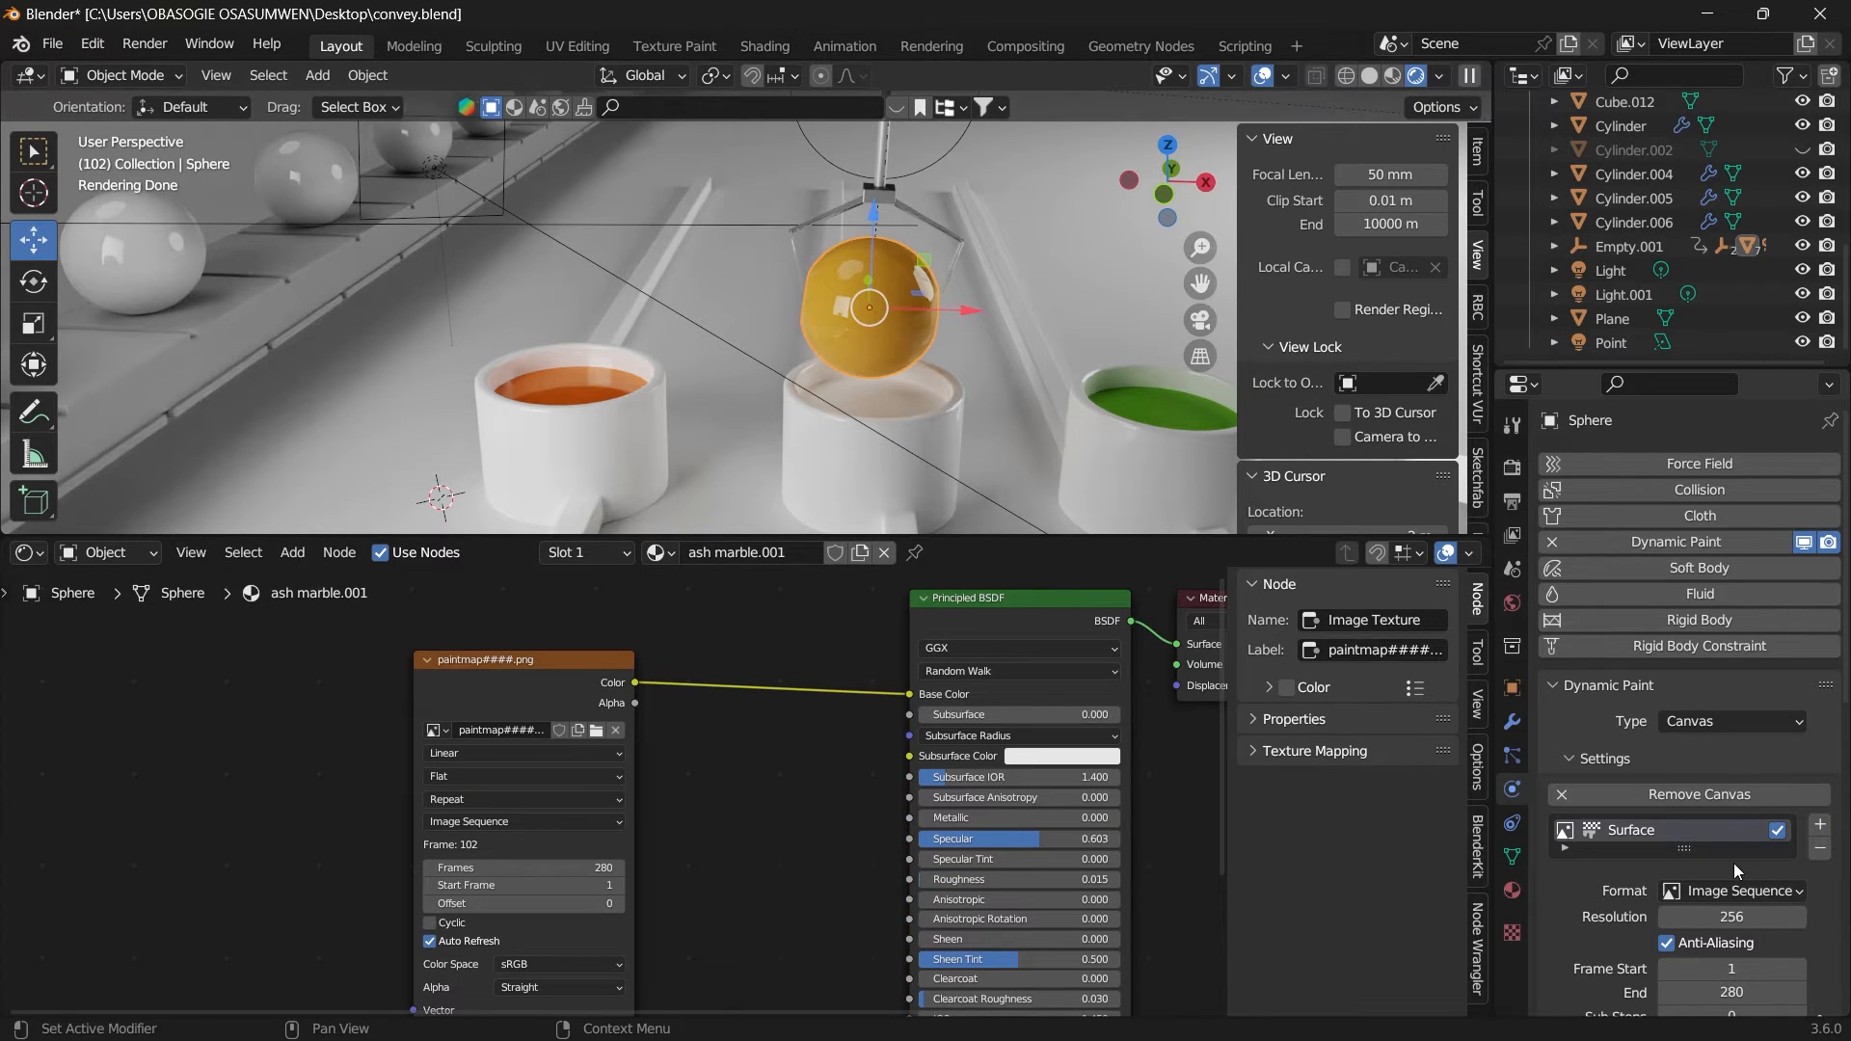
scroll(1638, 878, down, 2)
scroll(1589, 894, down, 8)
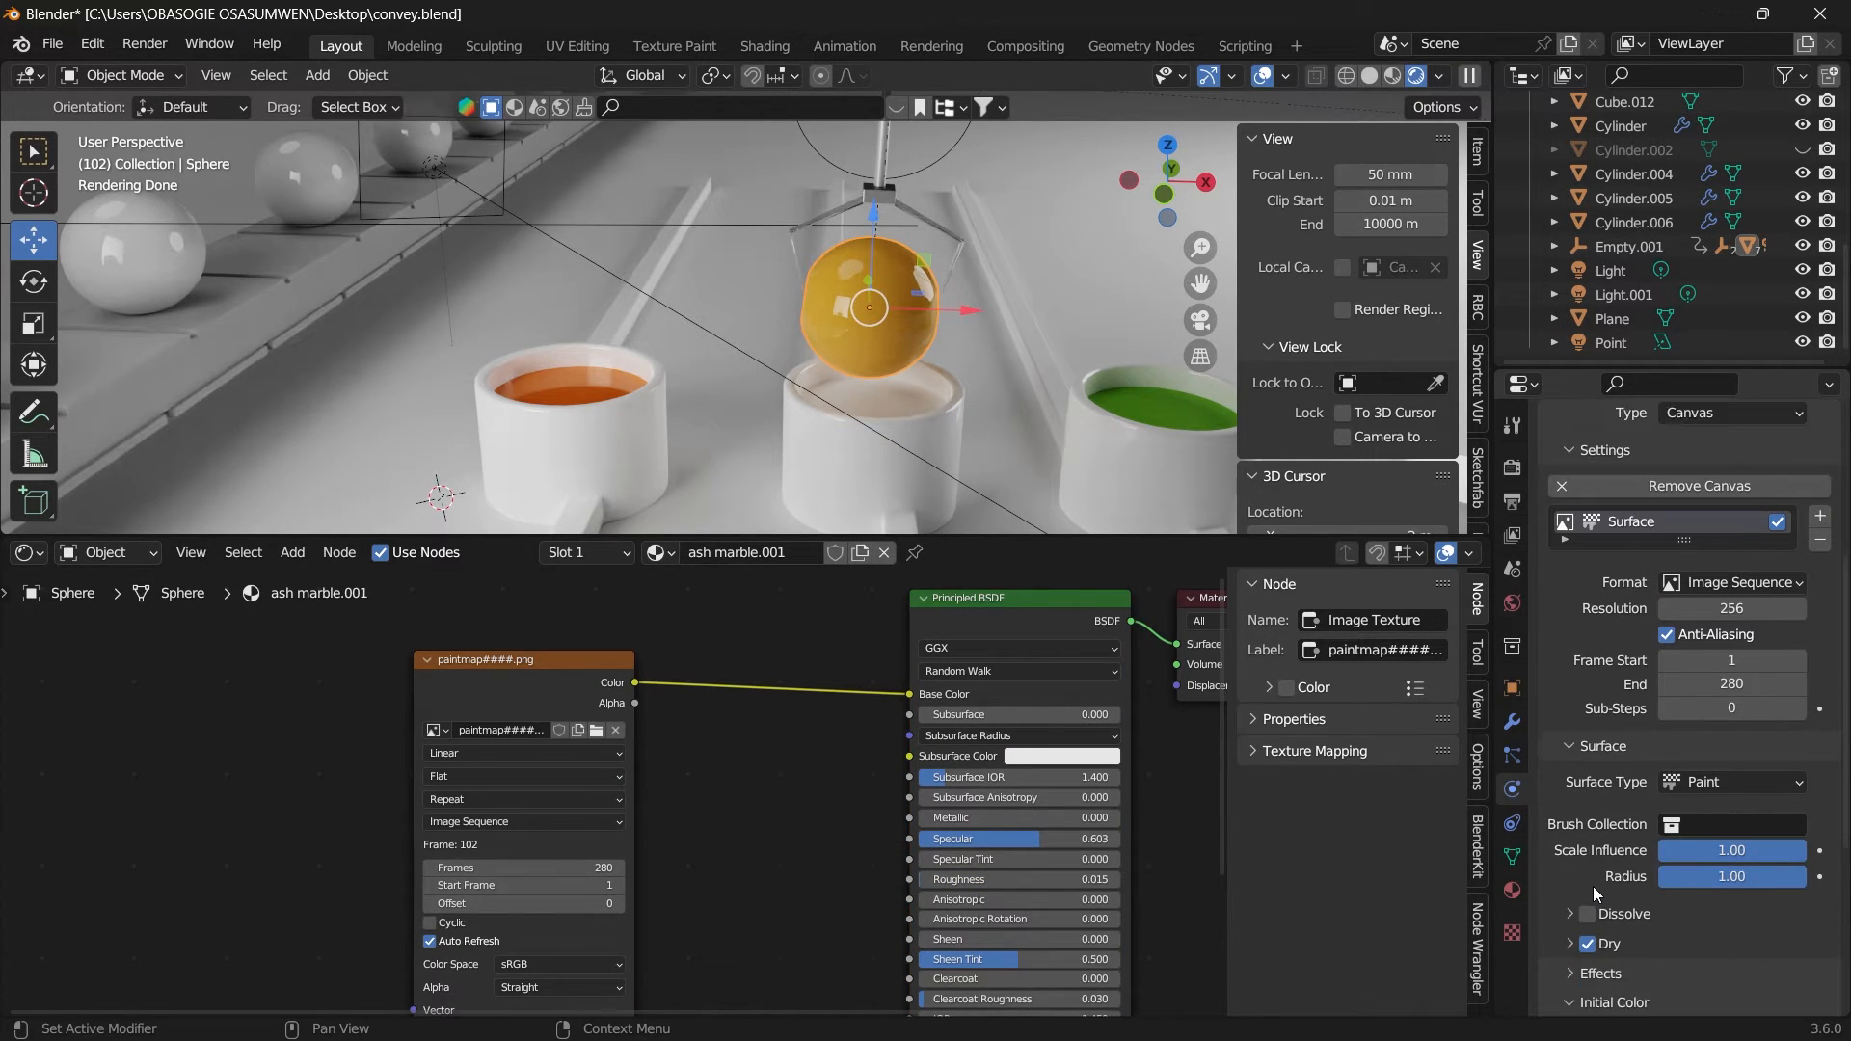
scroll(1689, 899, down, 2)
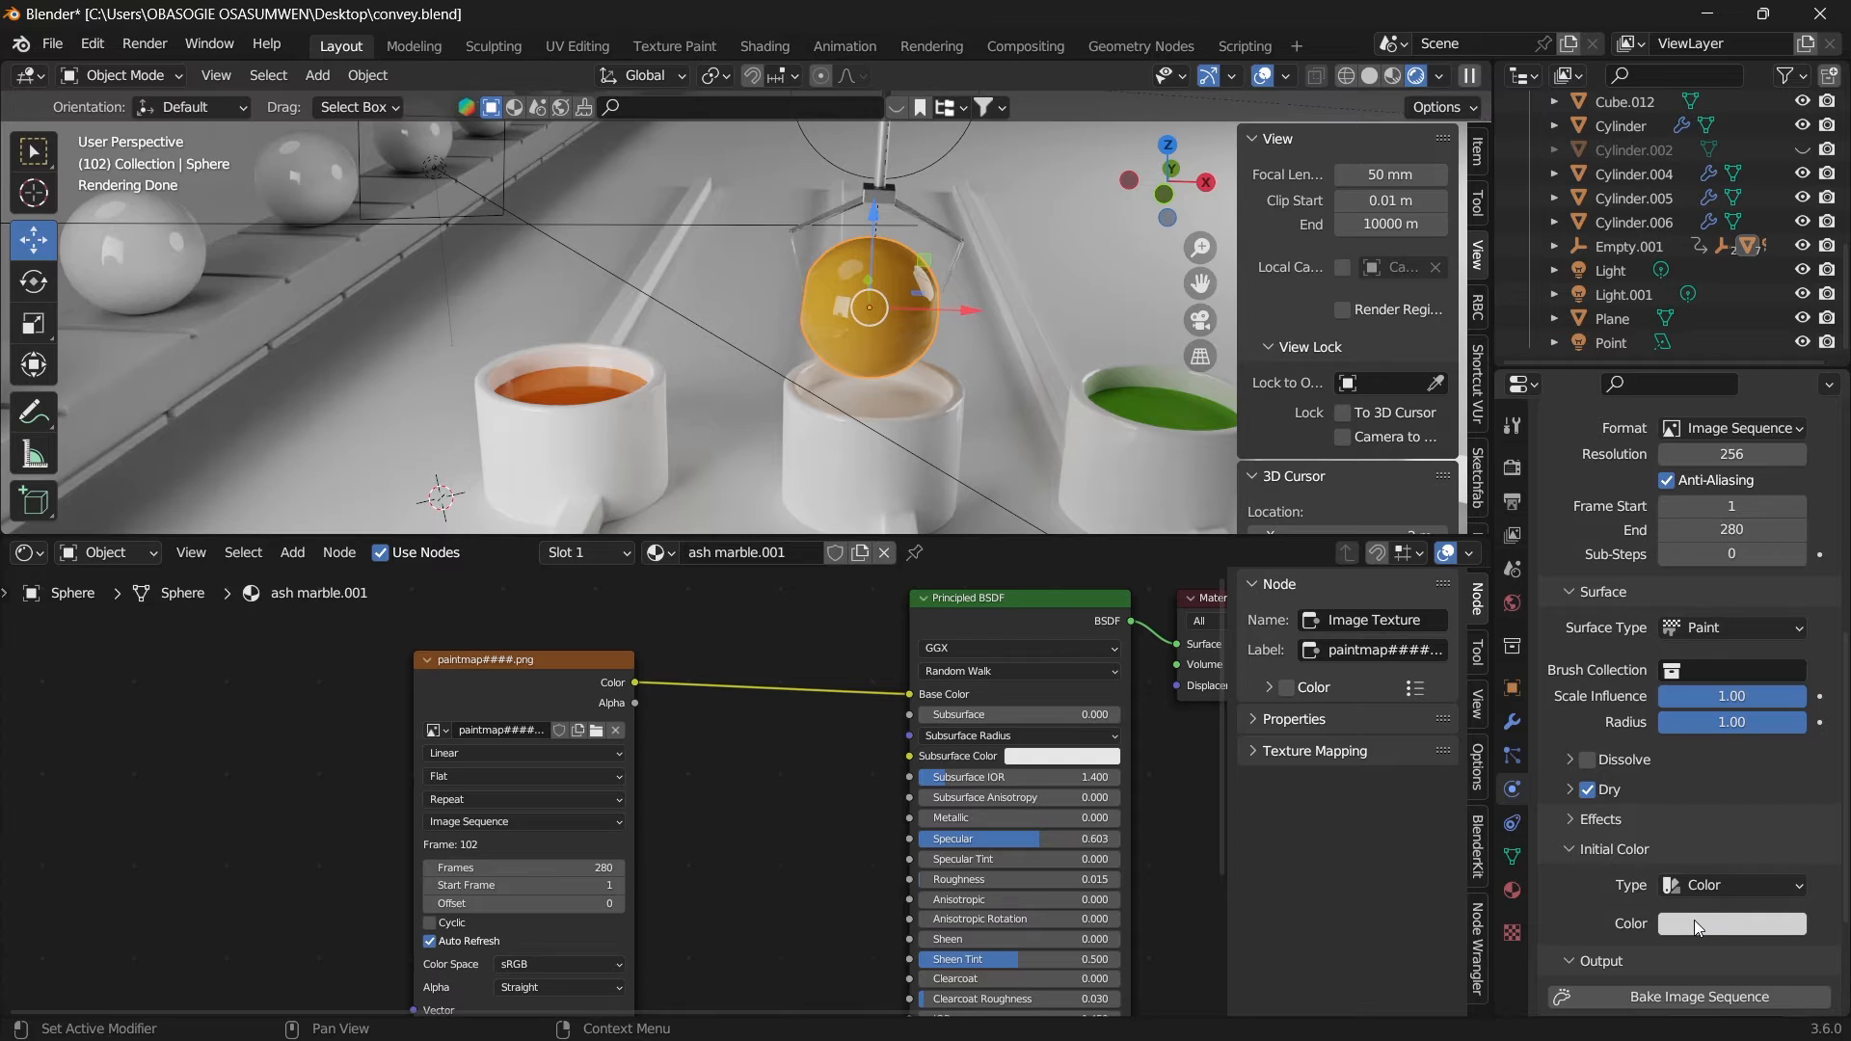
click(1693, 920)
click(1702, 817)
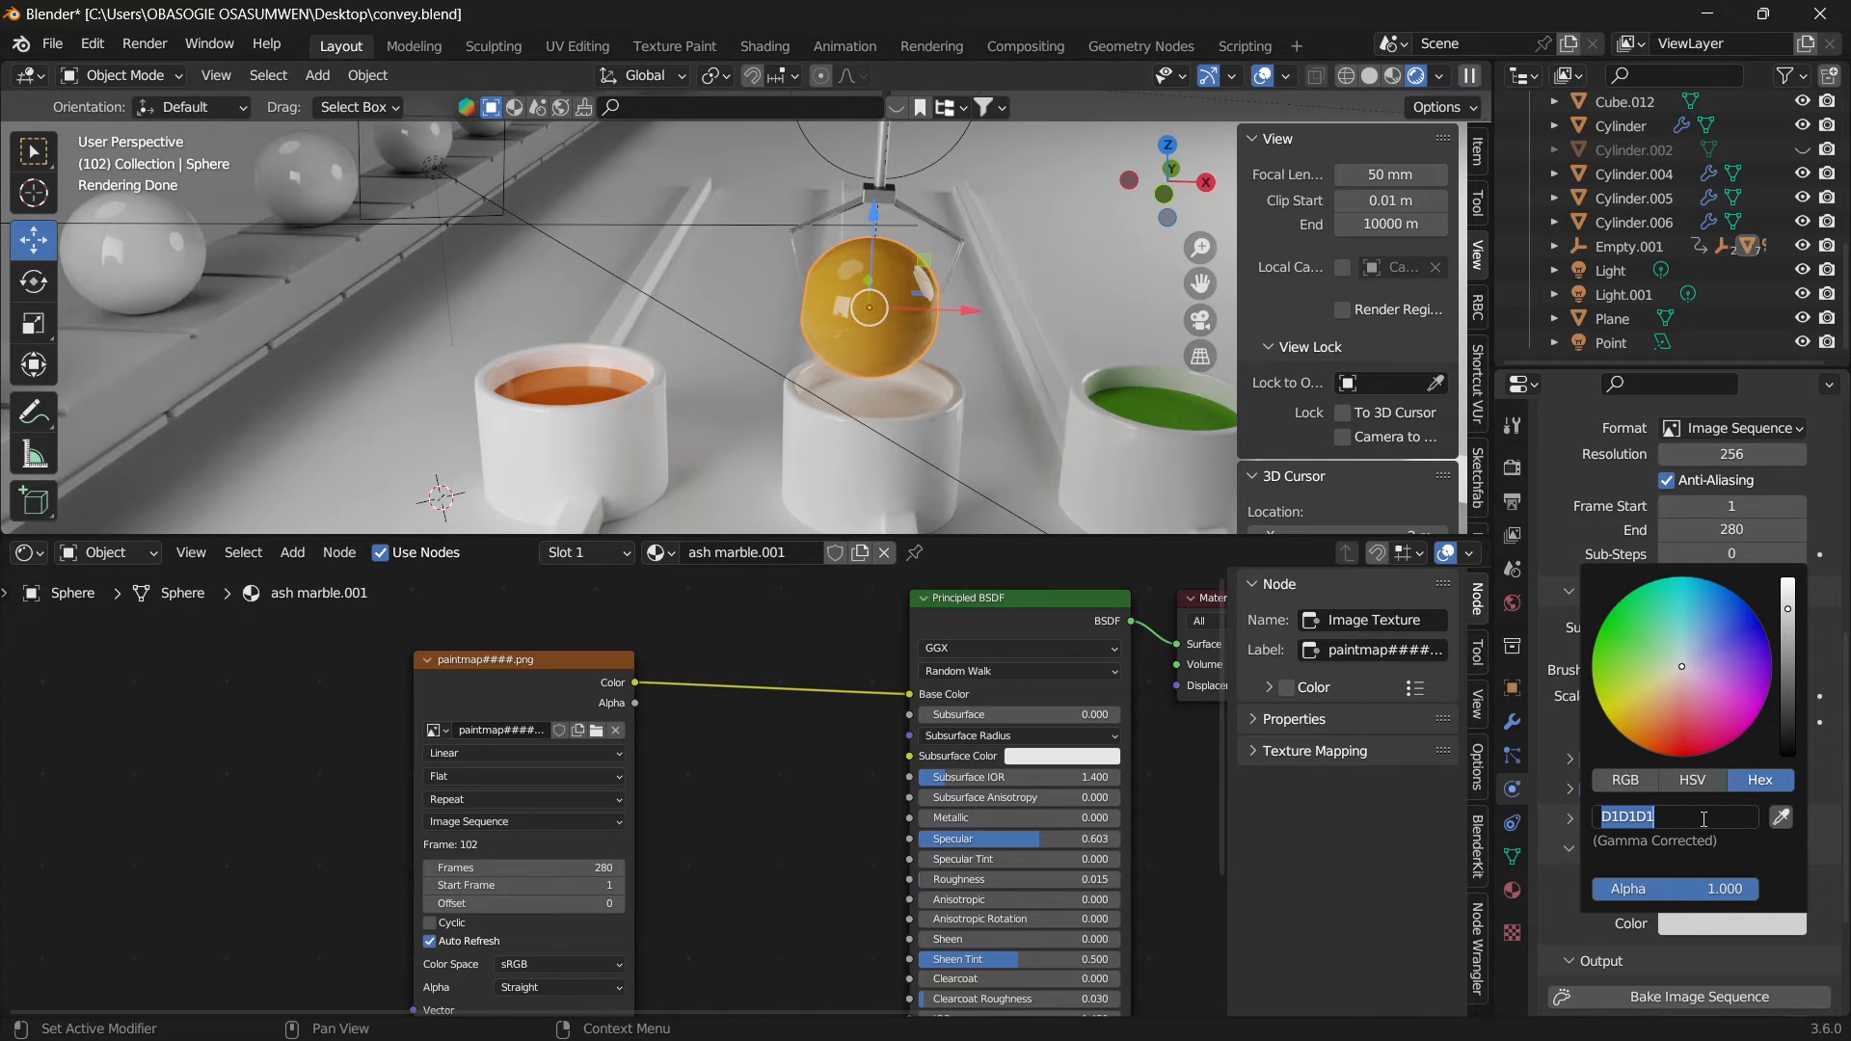
key(ctrl+c)
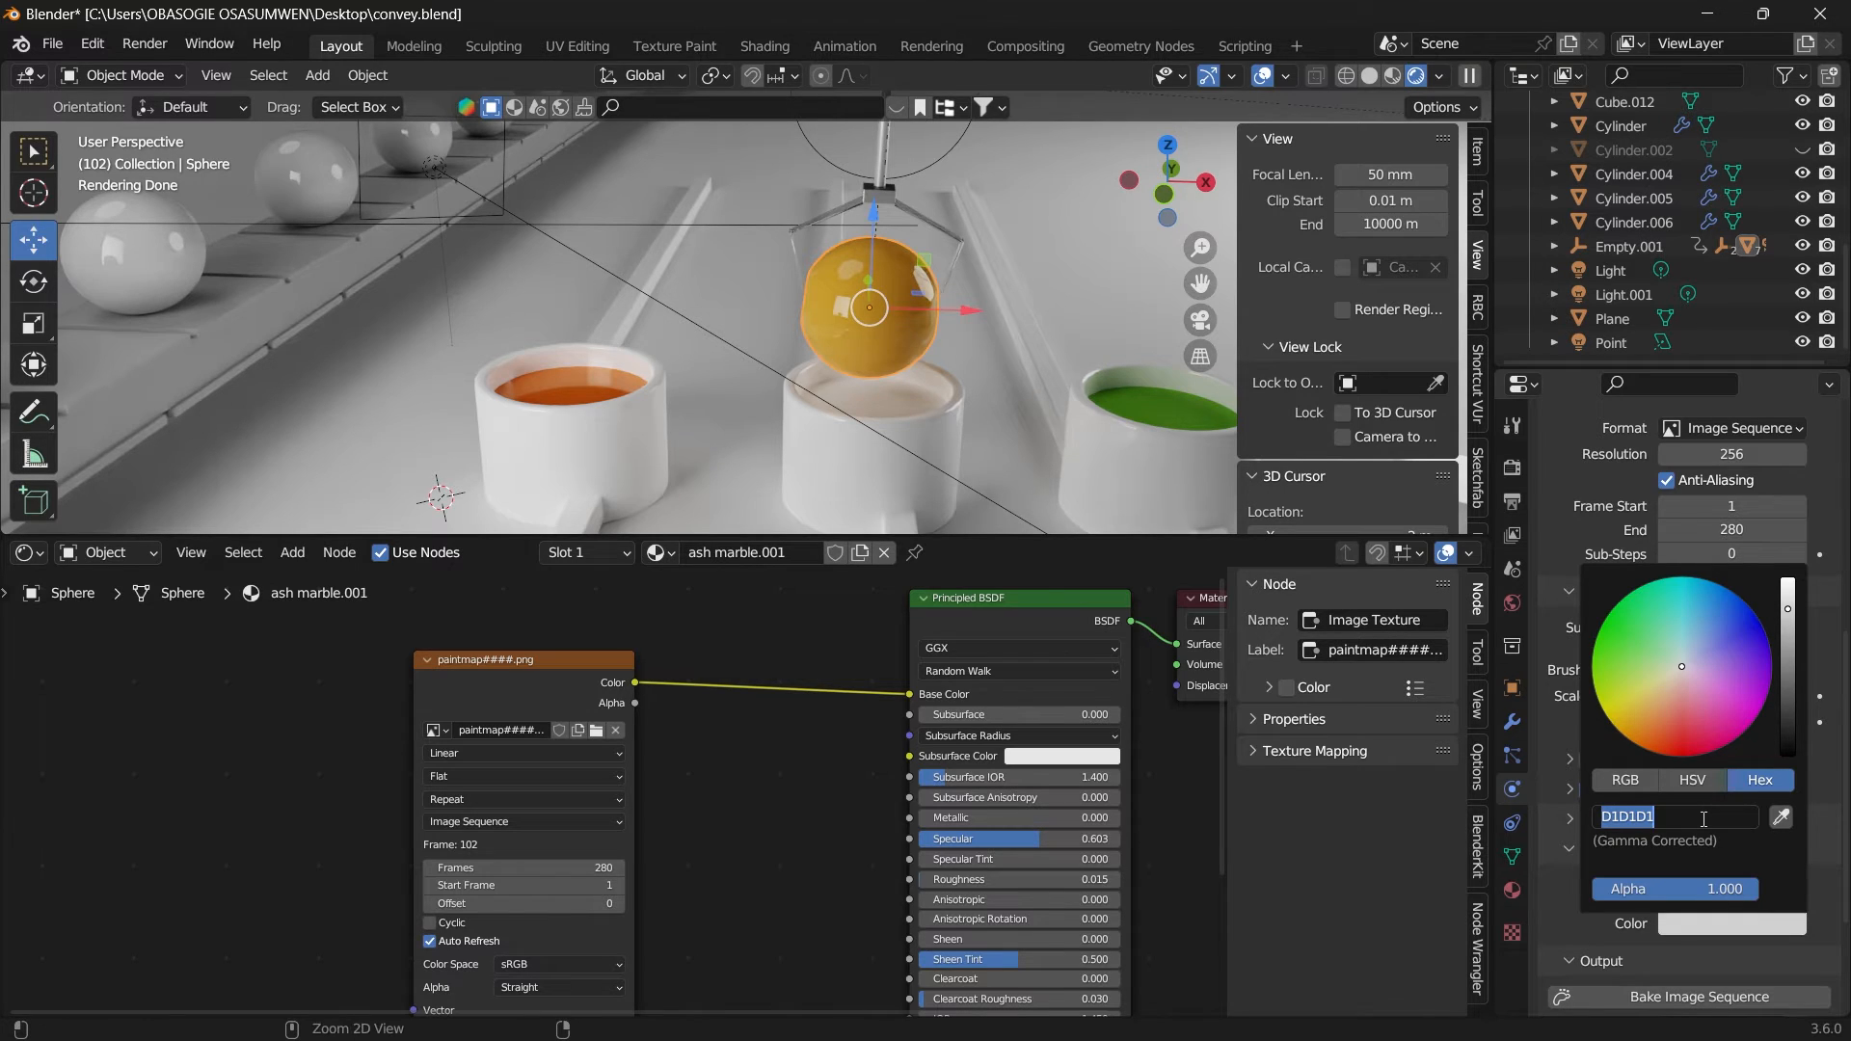
key(ctrl+v)
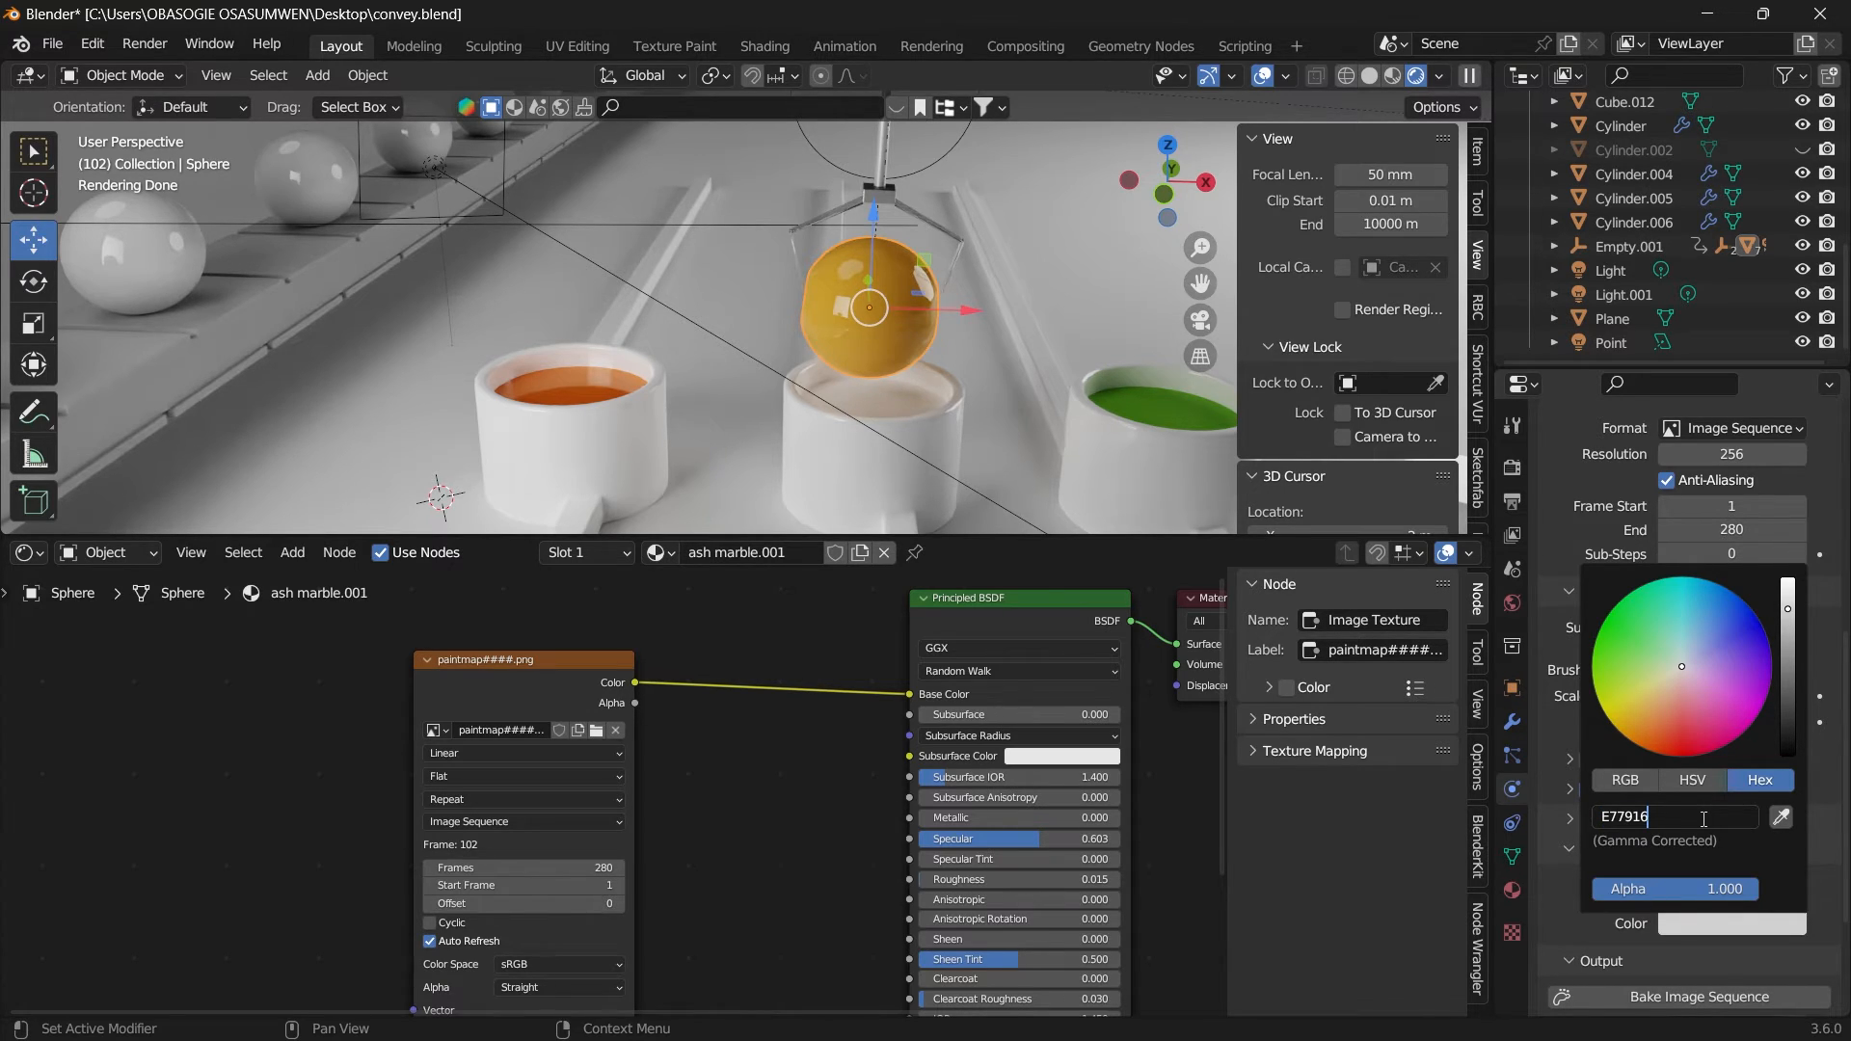
key(Return)
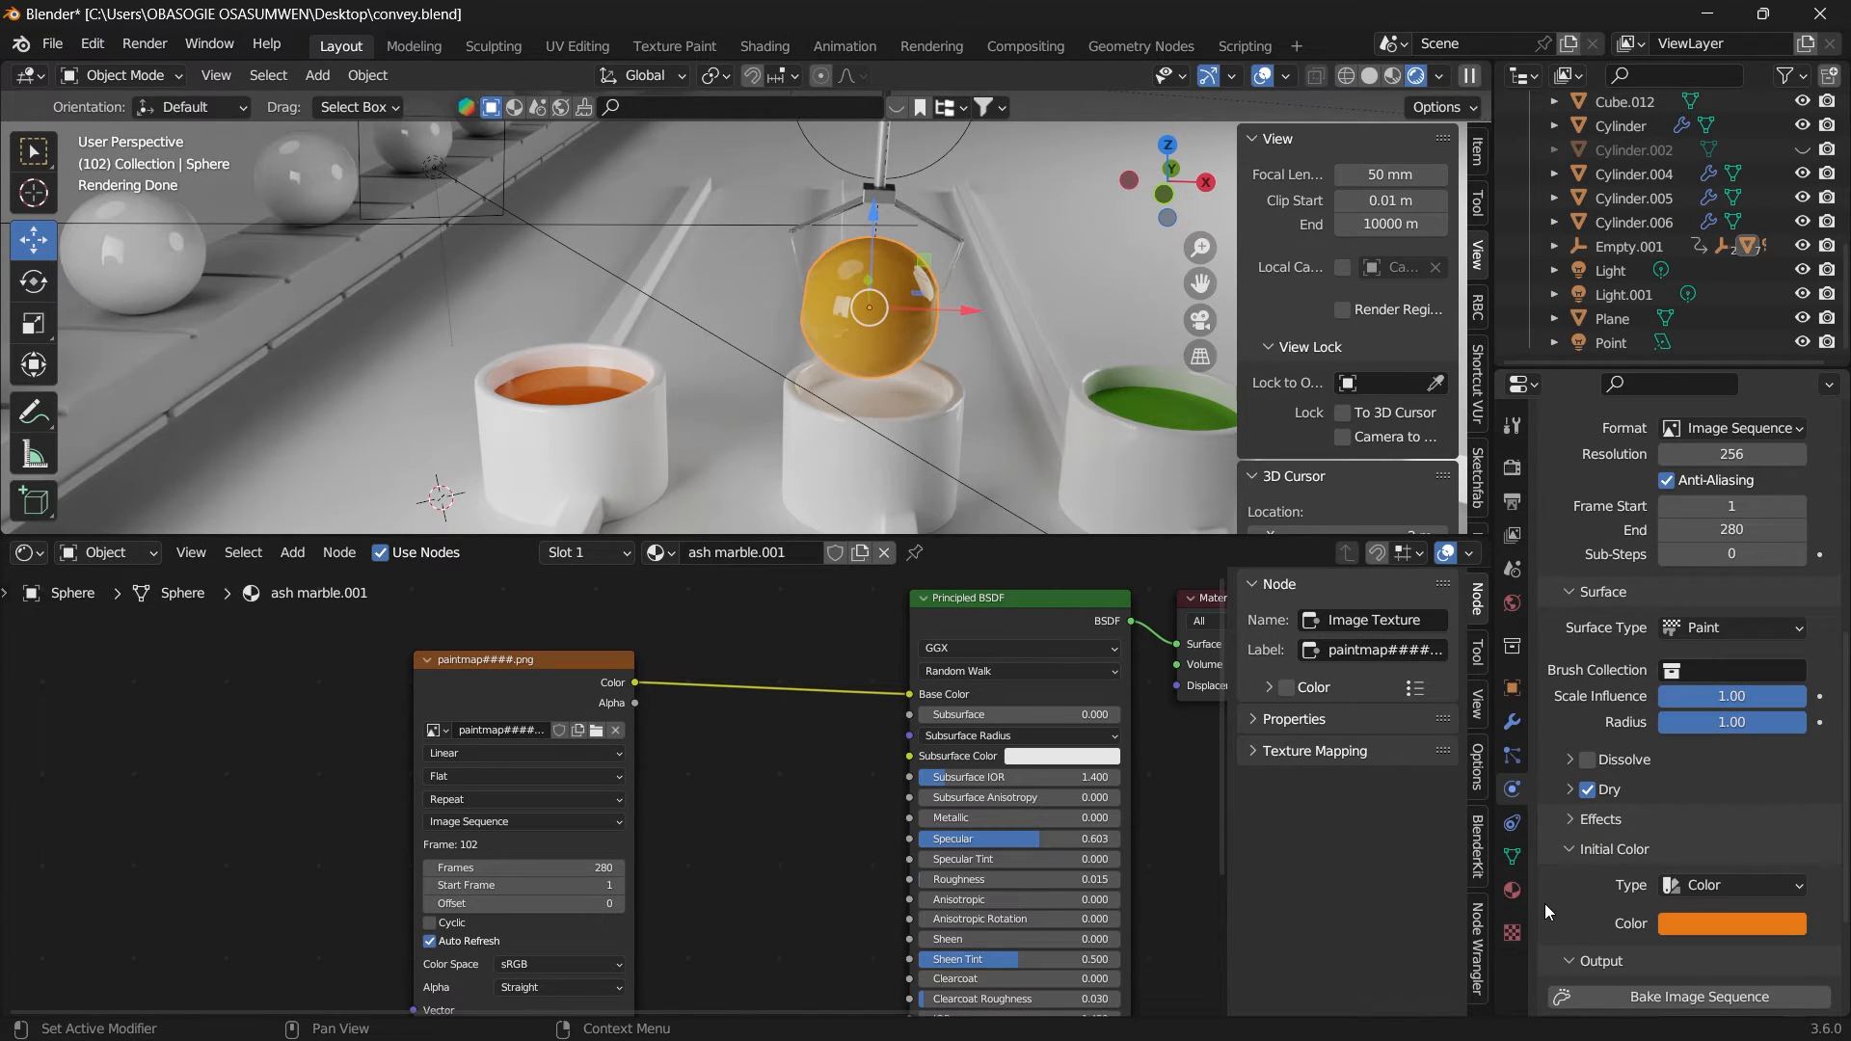
Step: Go to frame 104 in the Timeline, with the sphere just above the white fluid in the middle cup
scroll(1575, 905, down, 3)
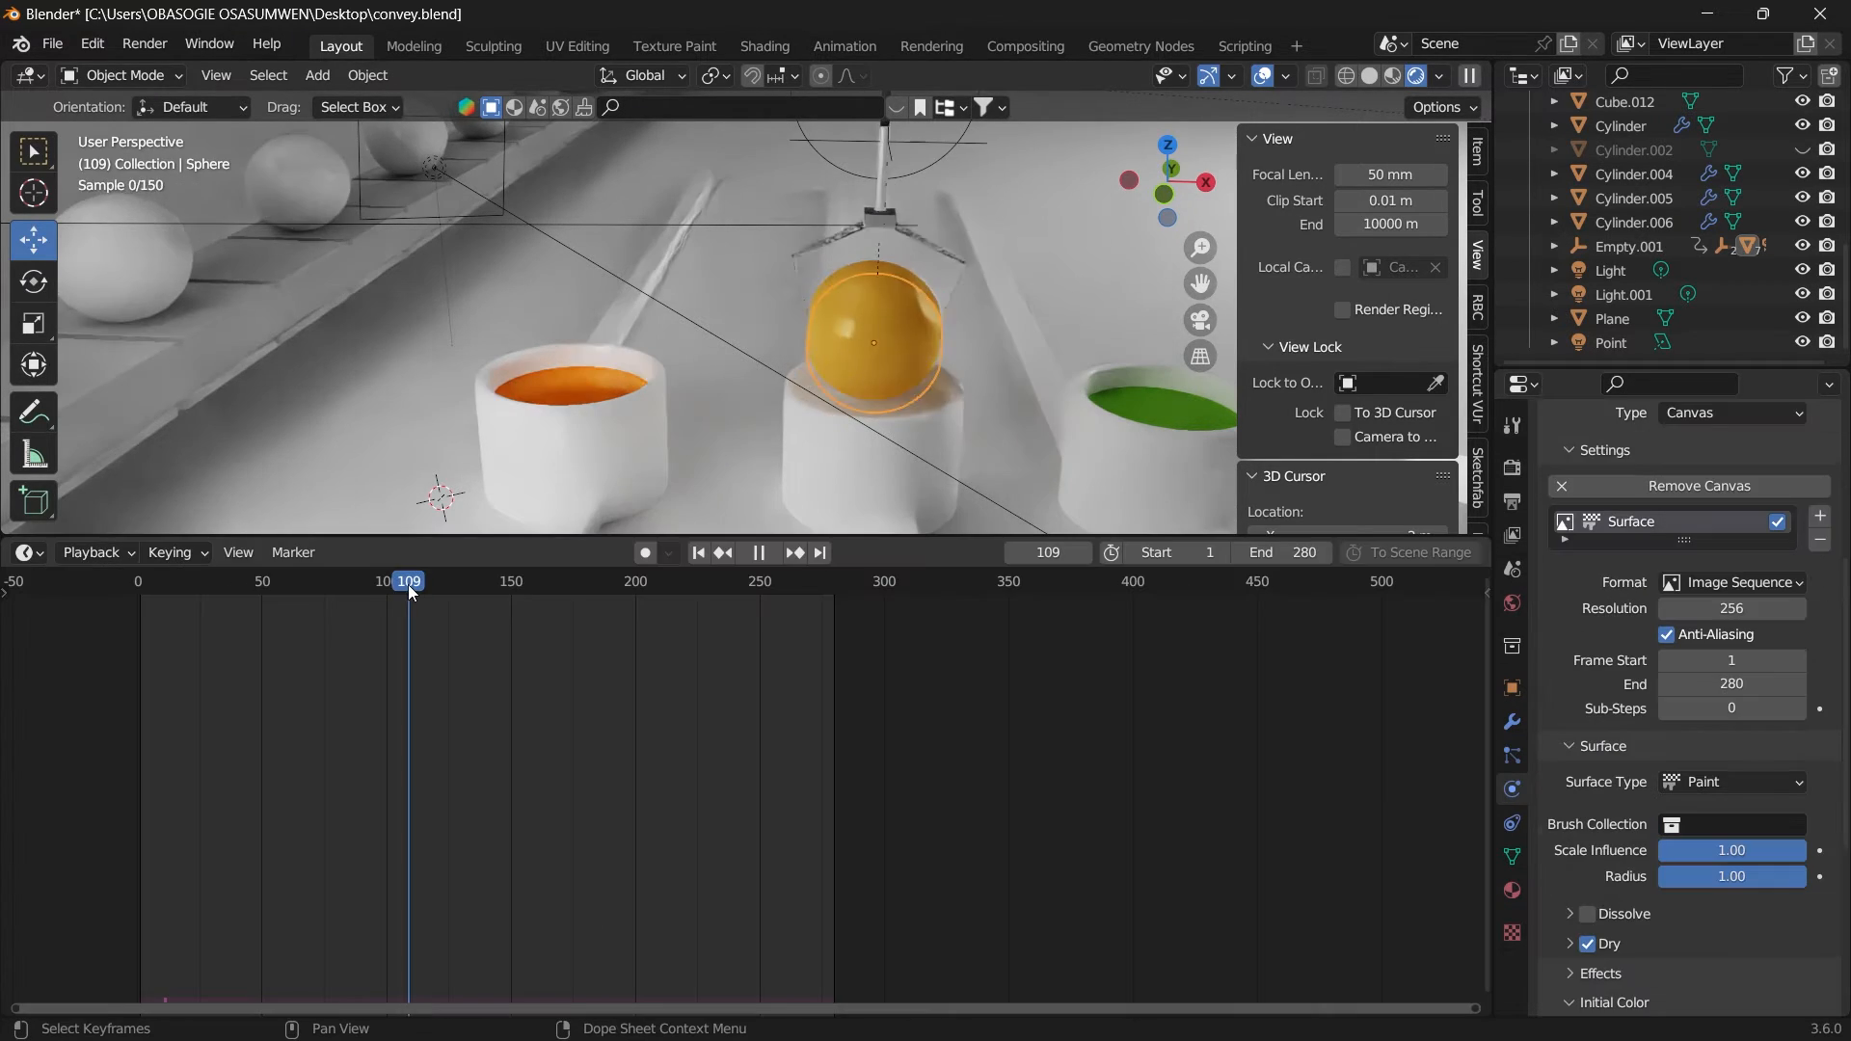
drag(408, 584, 396, 585)
middle_drag(1070, 237, 1216, 256)
shift+middle_drag(958, 276, 904, 195)
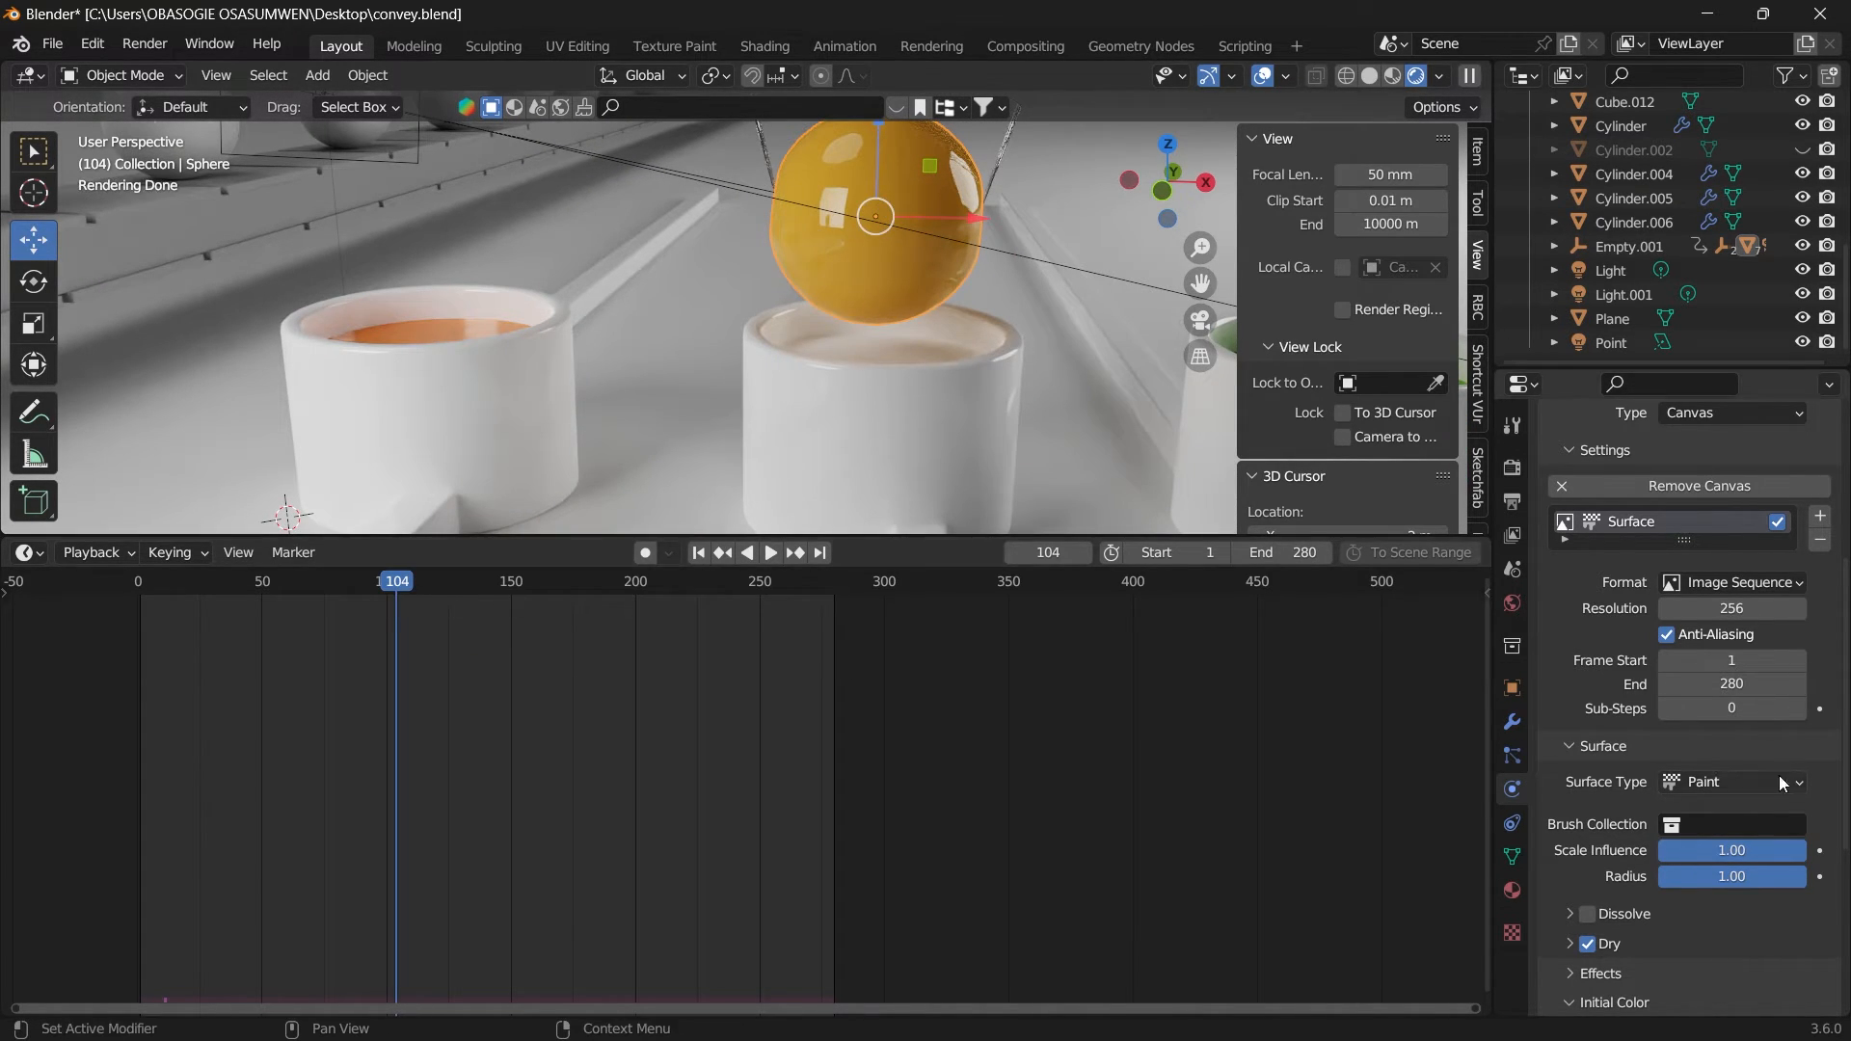
Step: Set the sphere canvas's start frame to 104 and bake the image sequence
click(1726, 659)
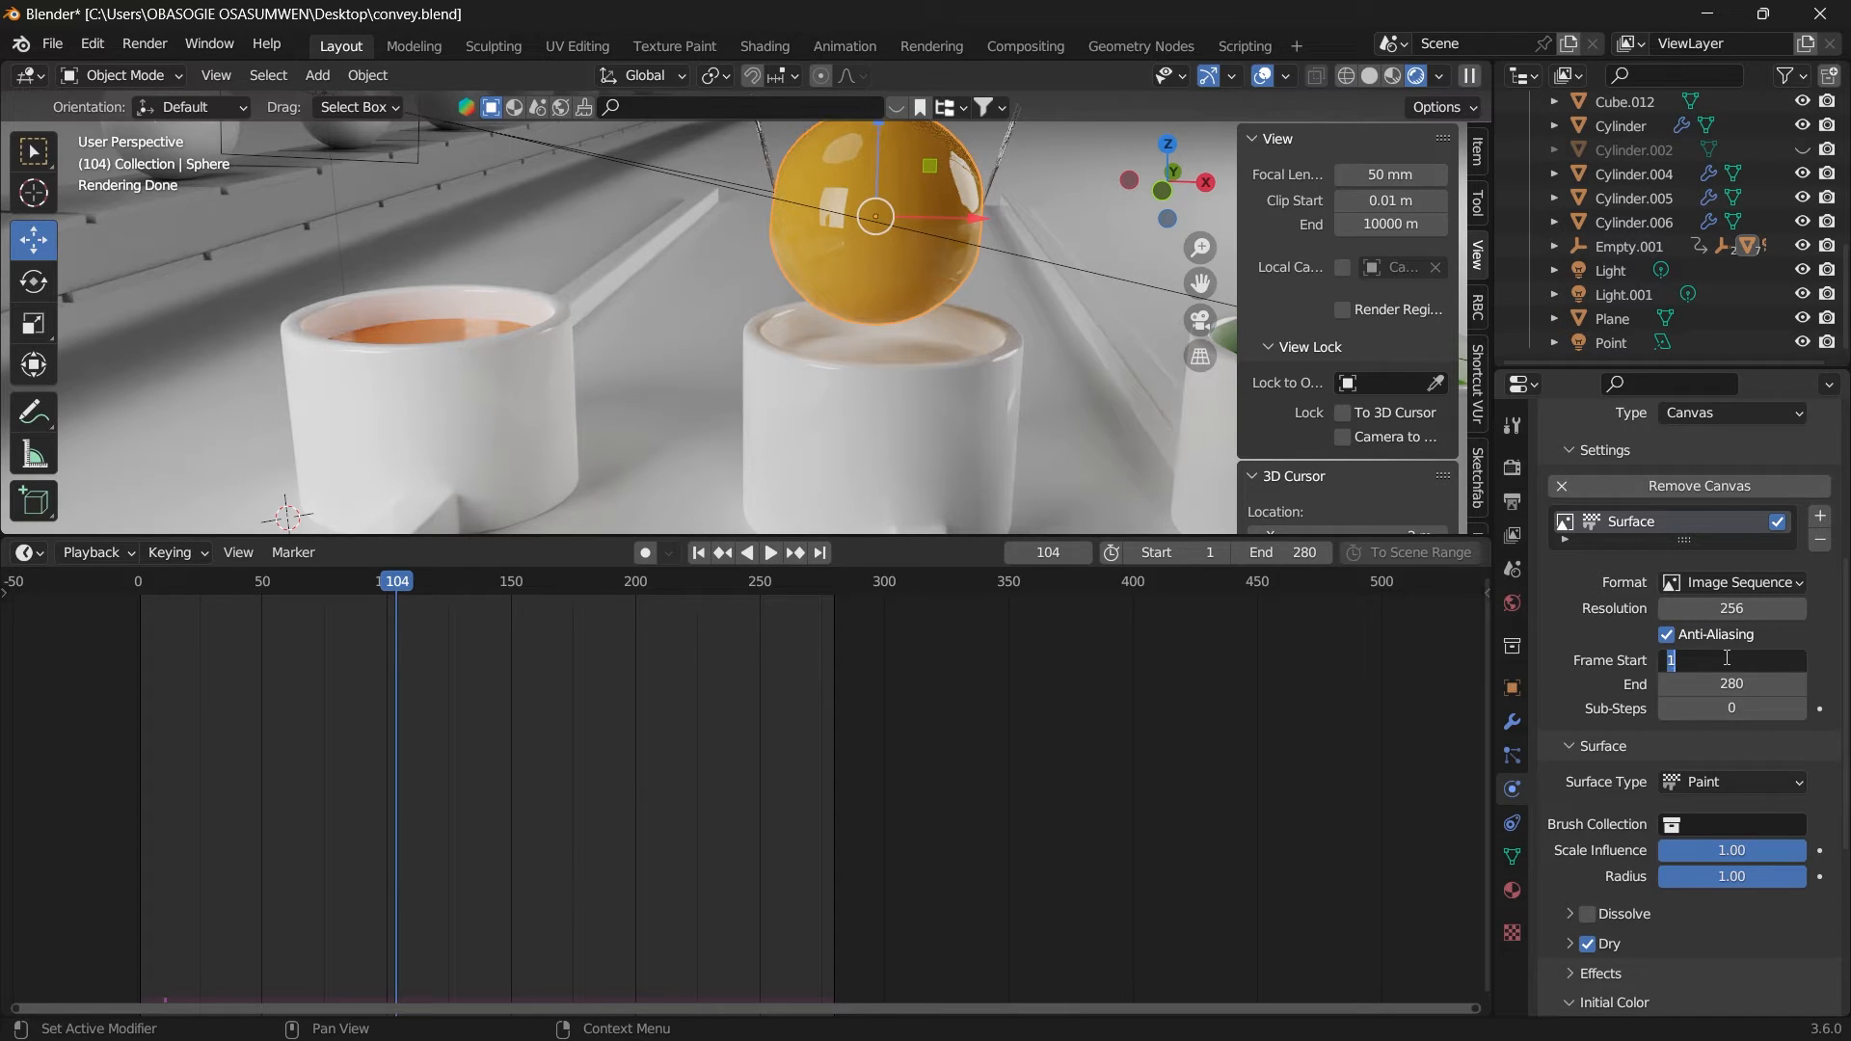
text(104)
key(Return)
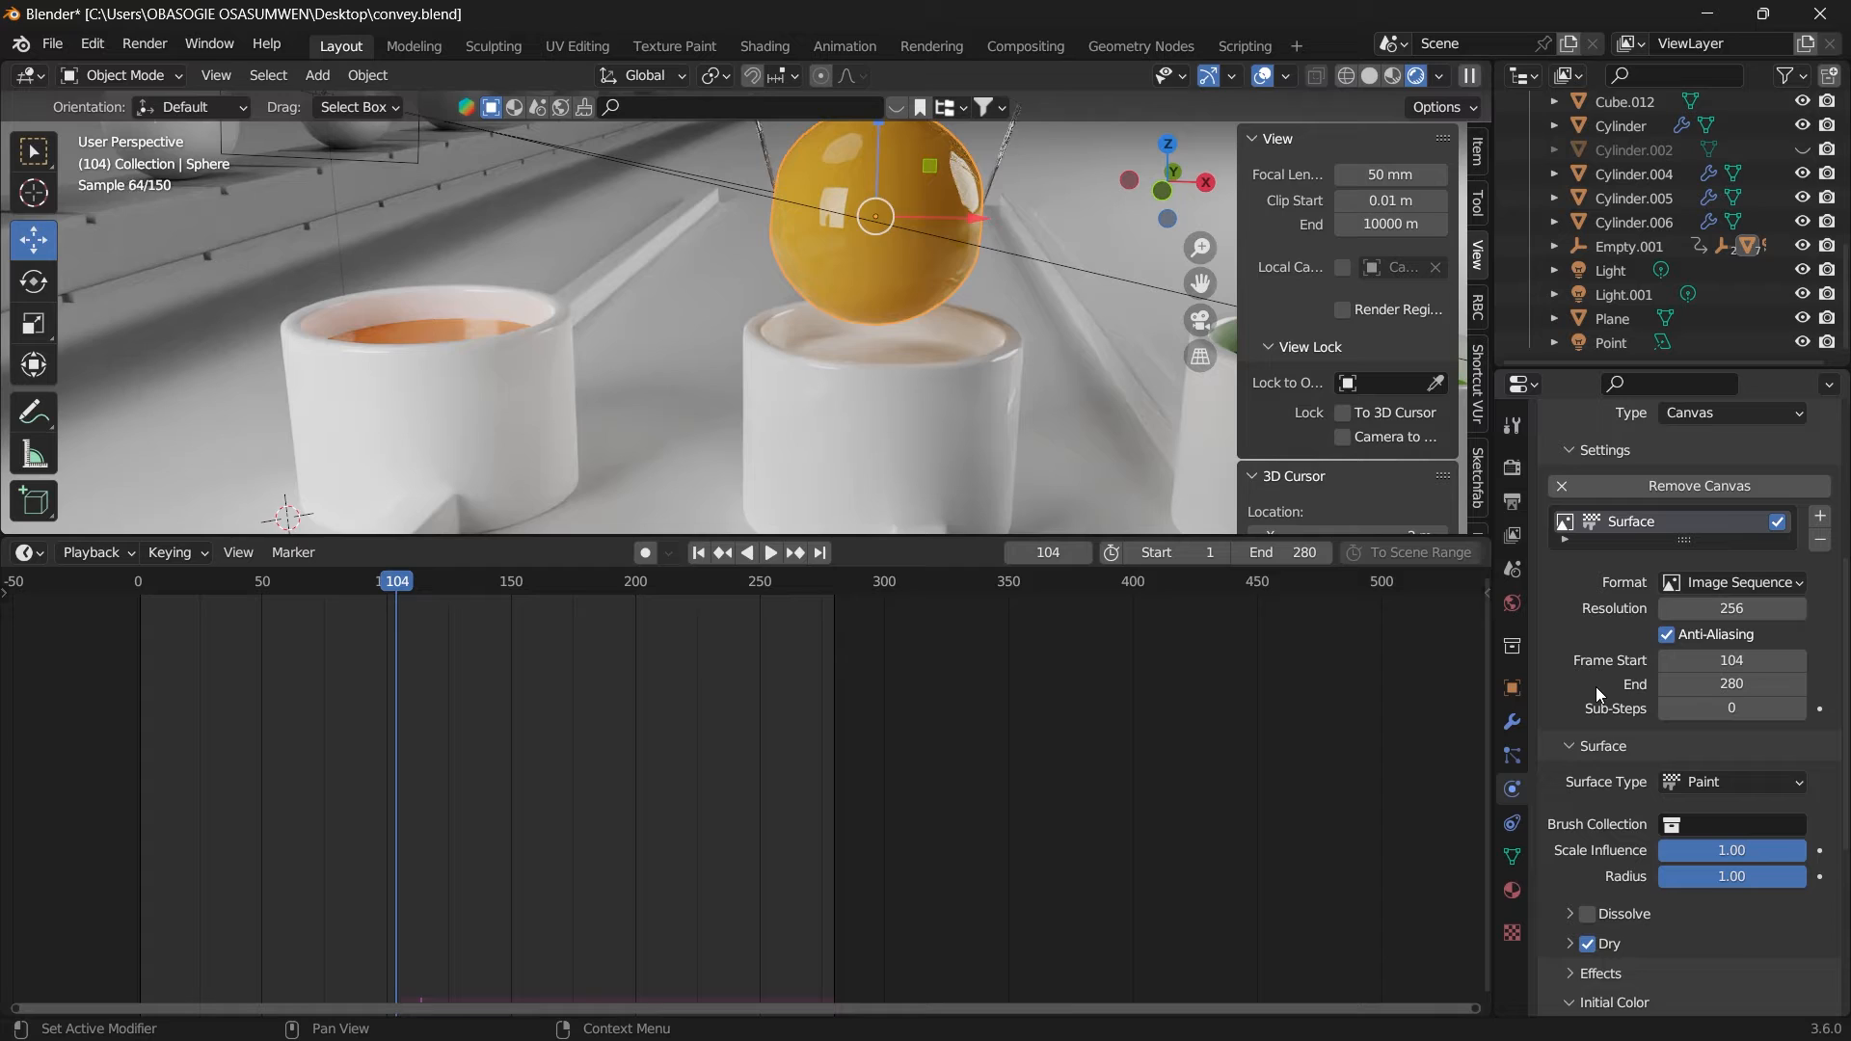
scroll(1793, 855, down, 5)
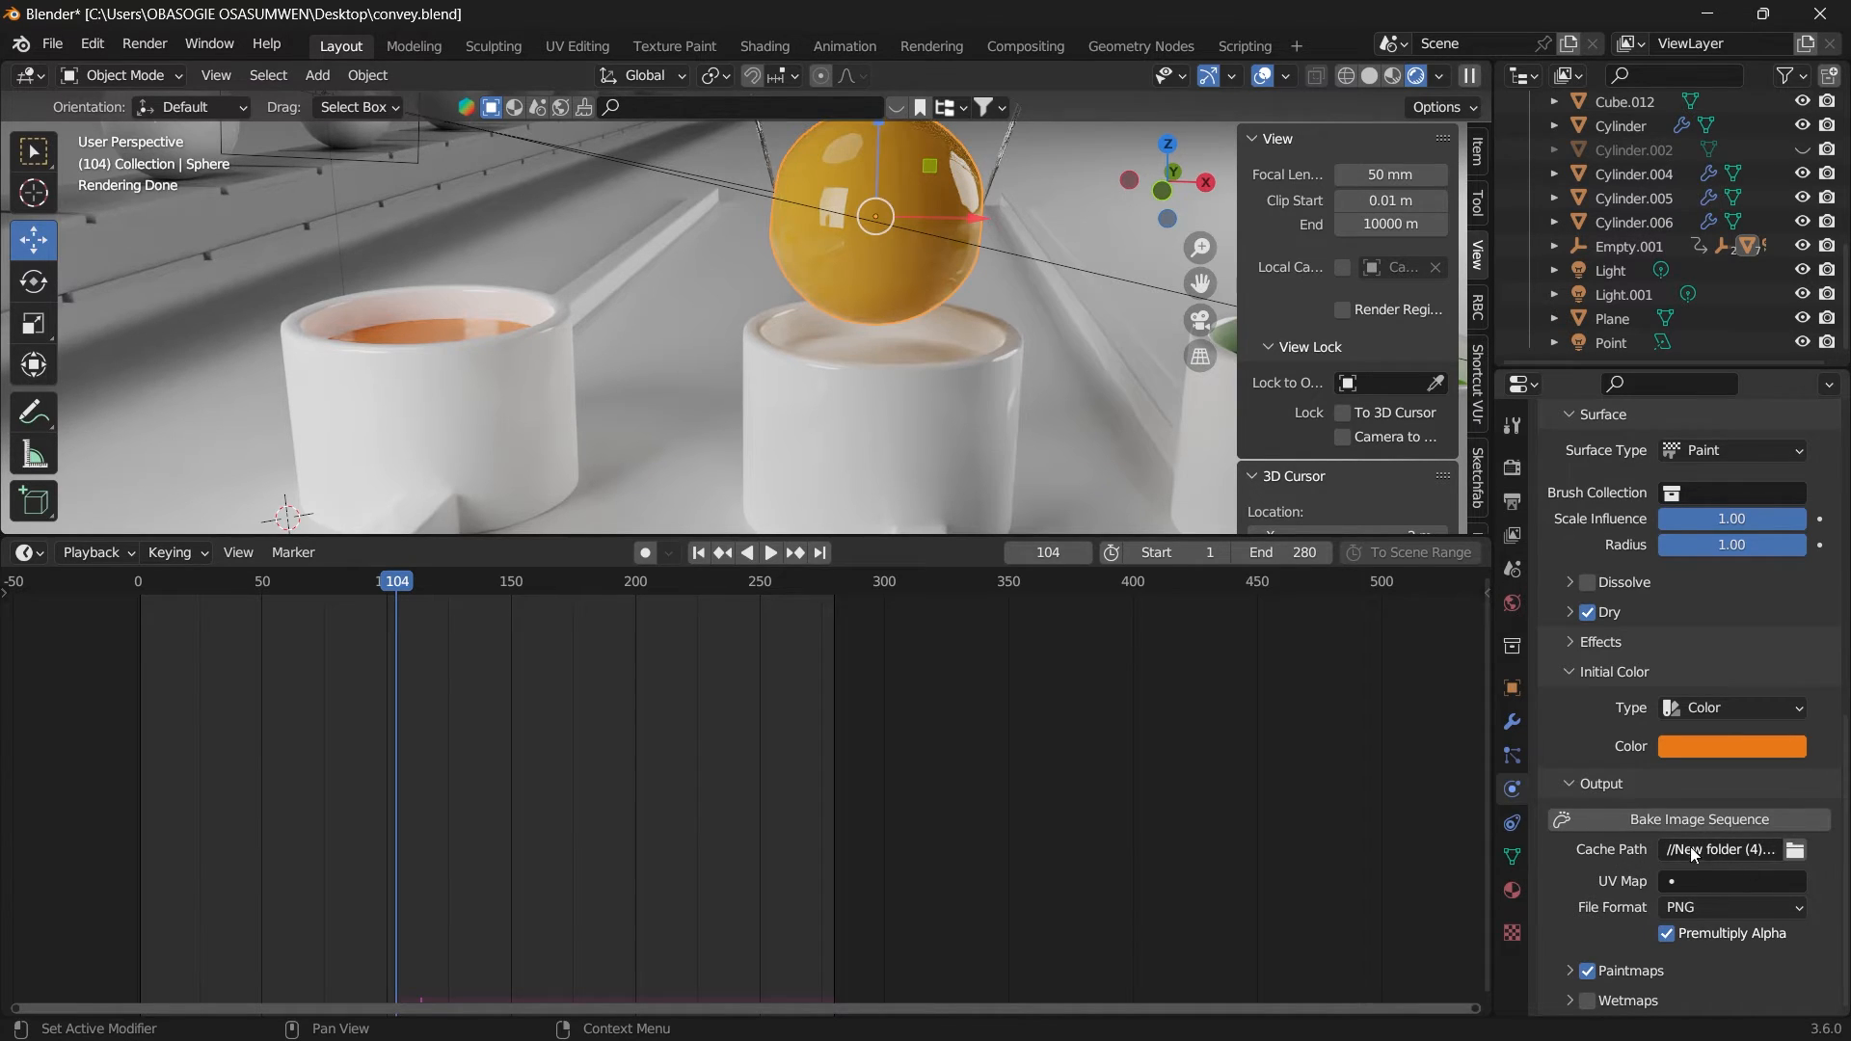
click(1710, 825)
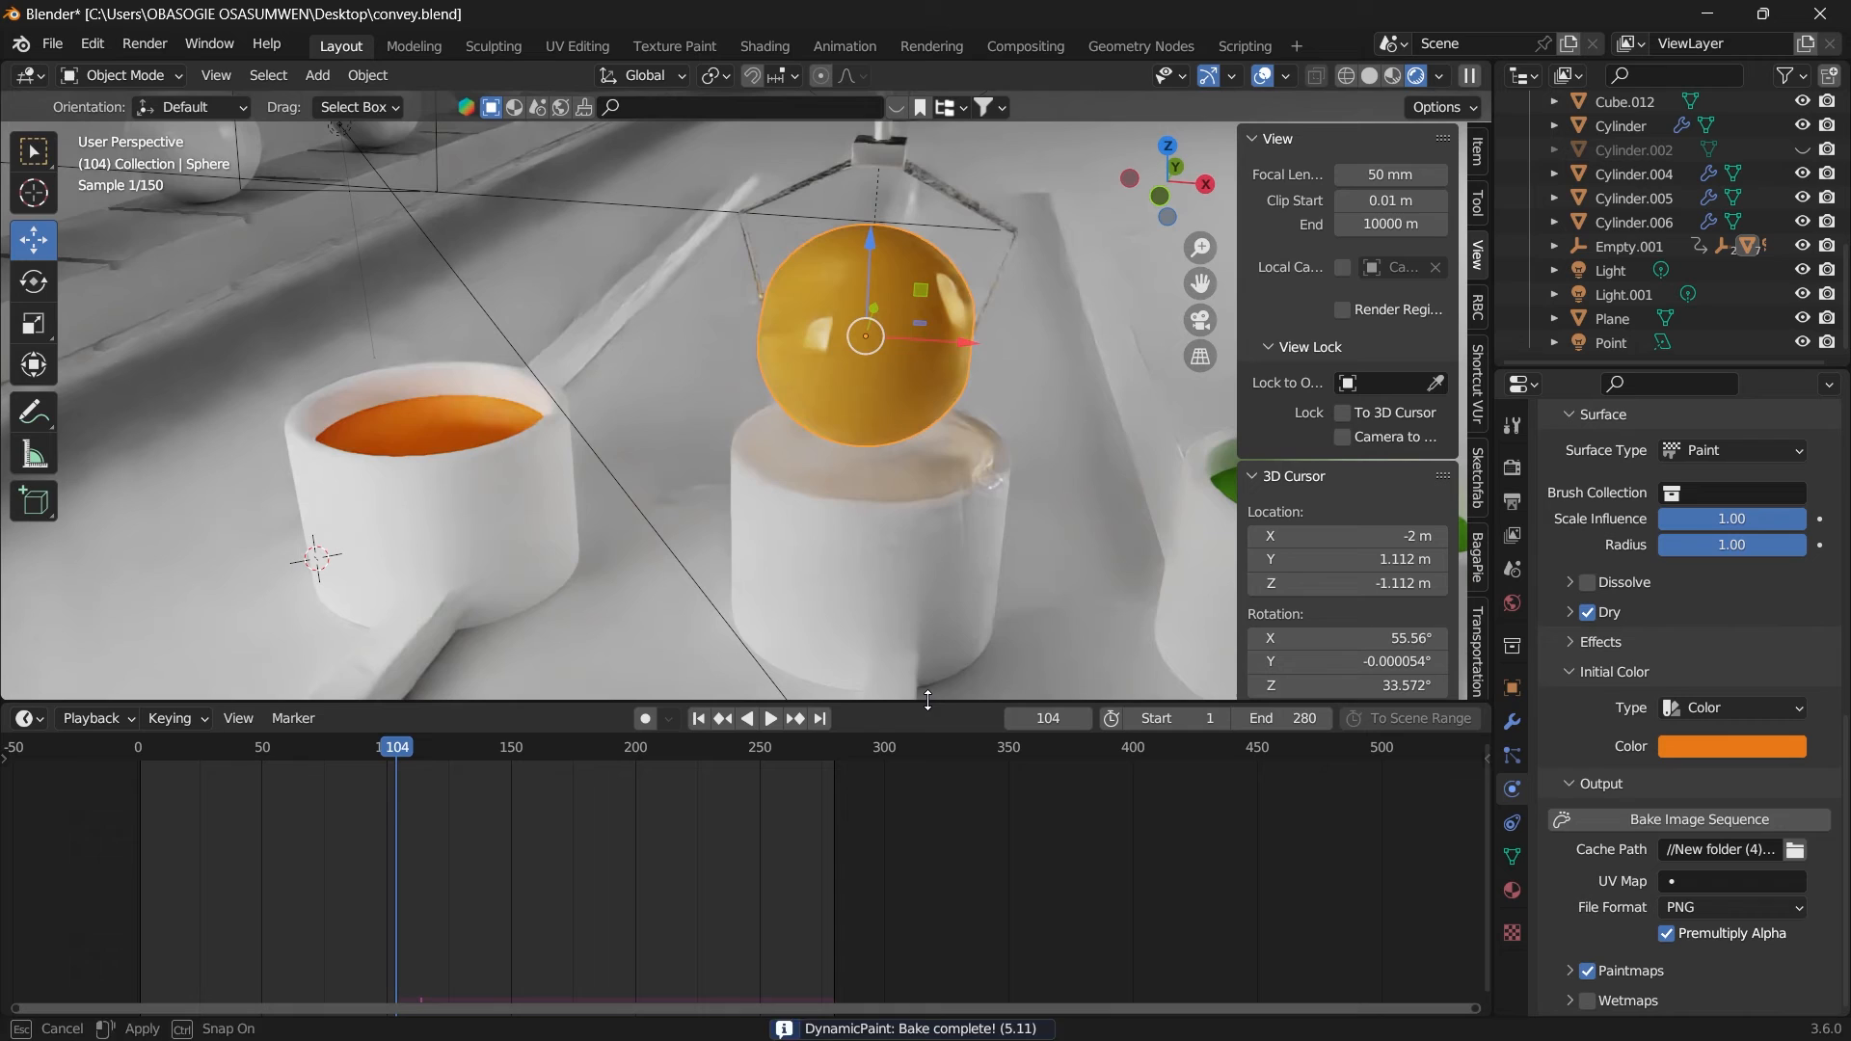
Step: Play the animation past the white dip and scrub back to the first frames to check the baked paint on the sphere
key(space)
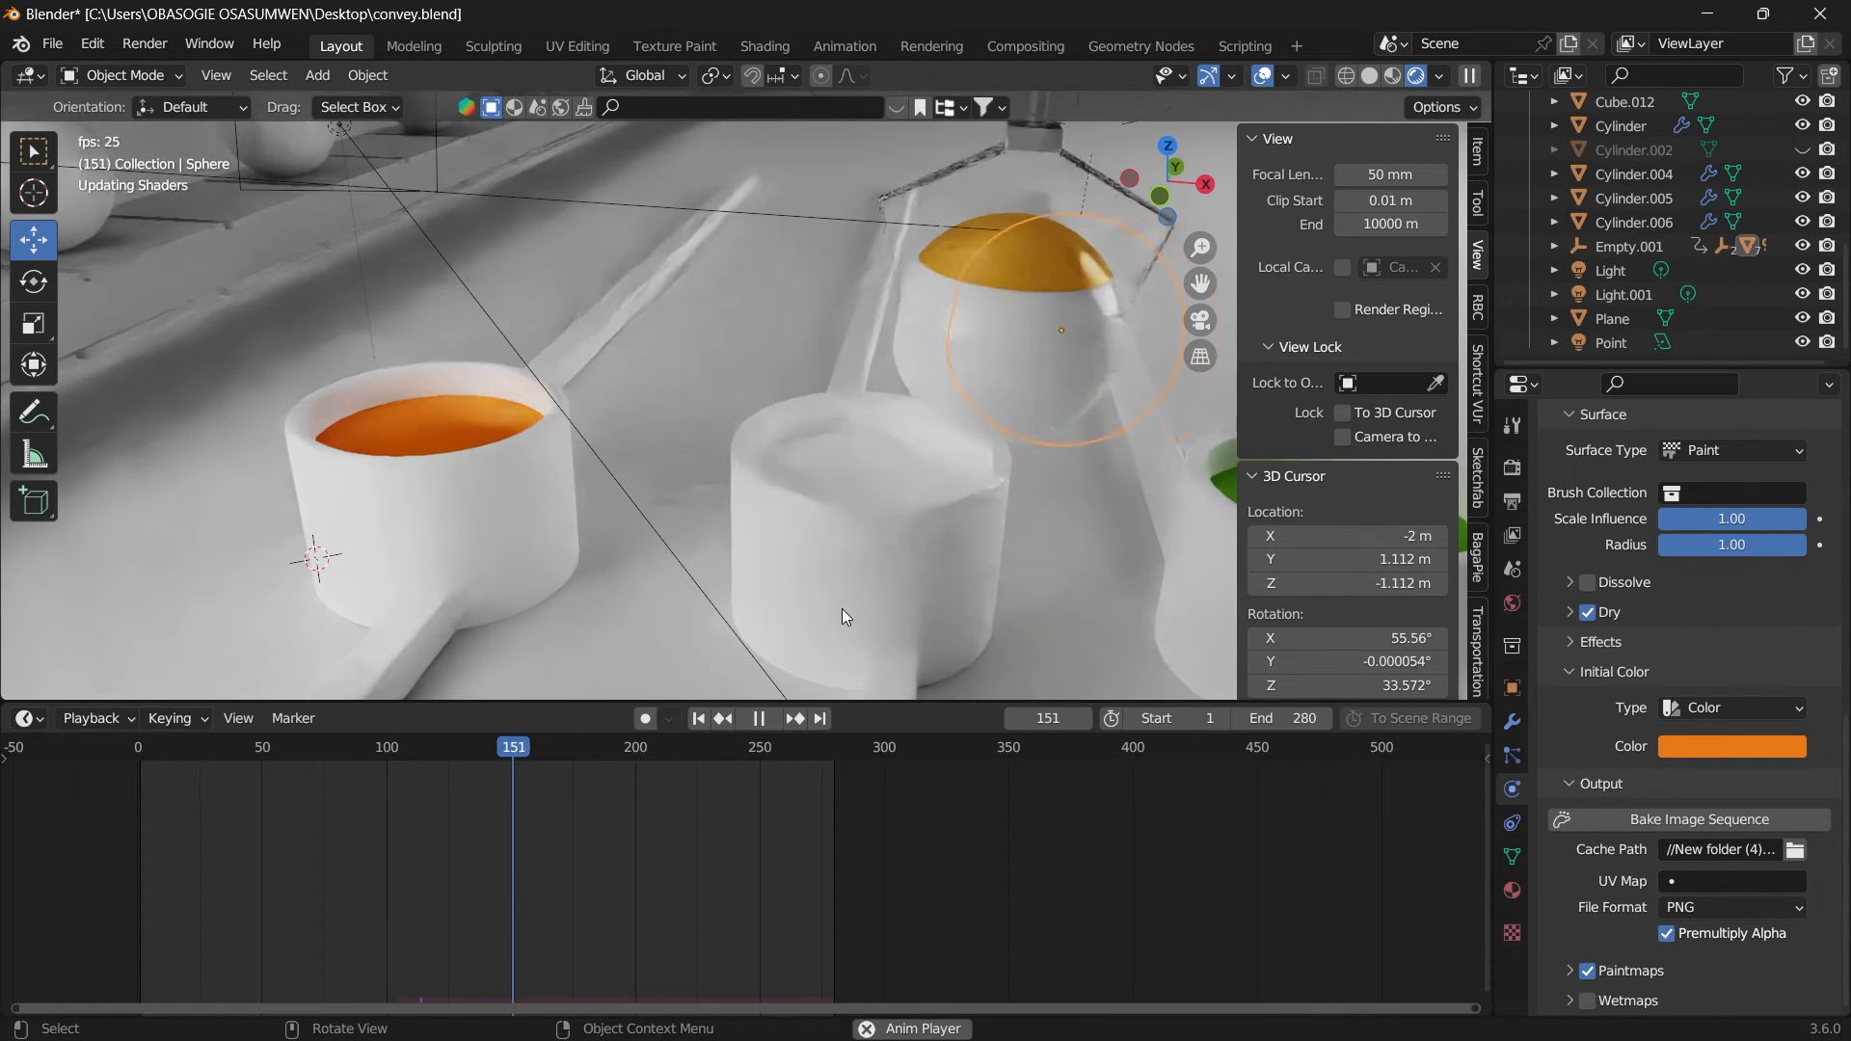
key(space)
shift+middle_drag(987, 497, 790, 512)
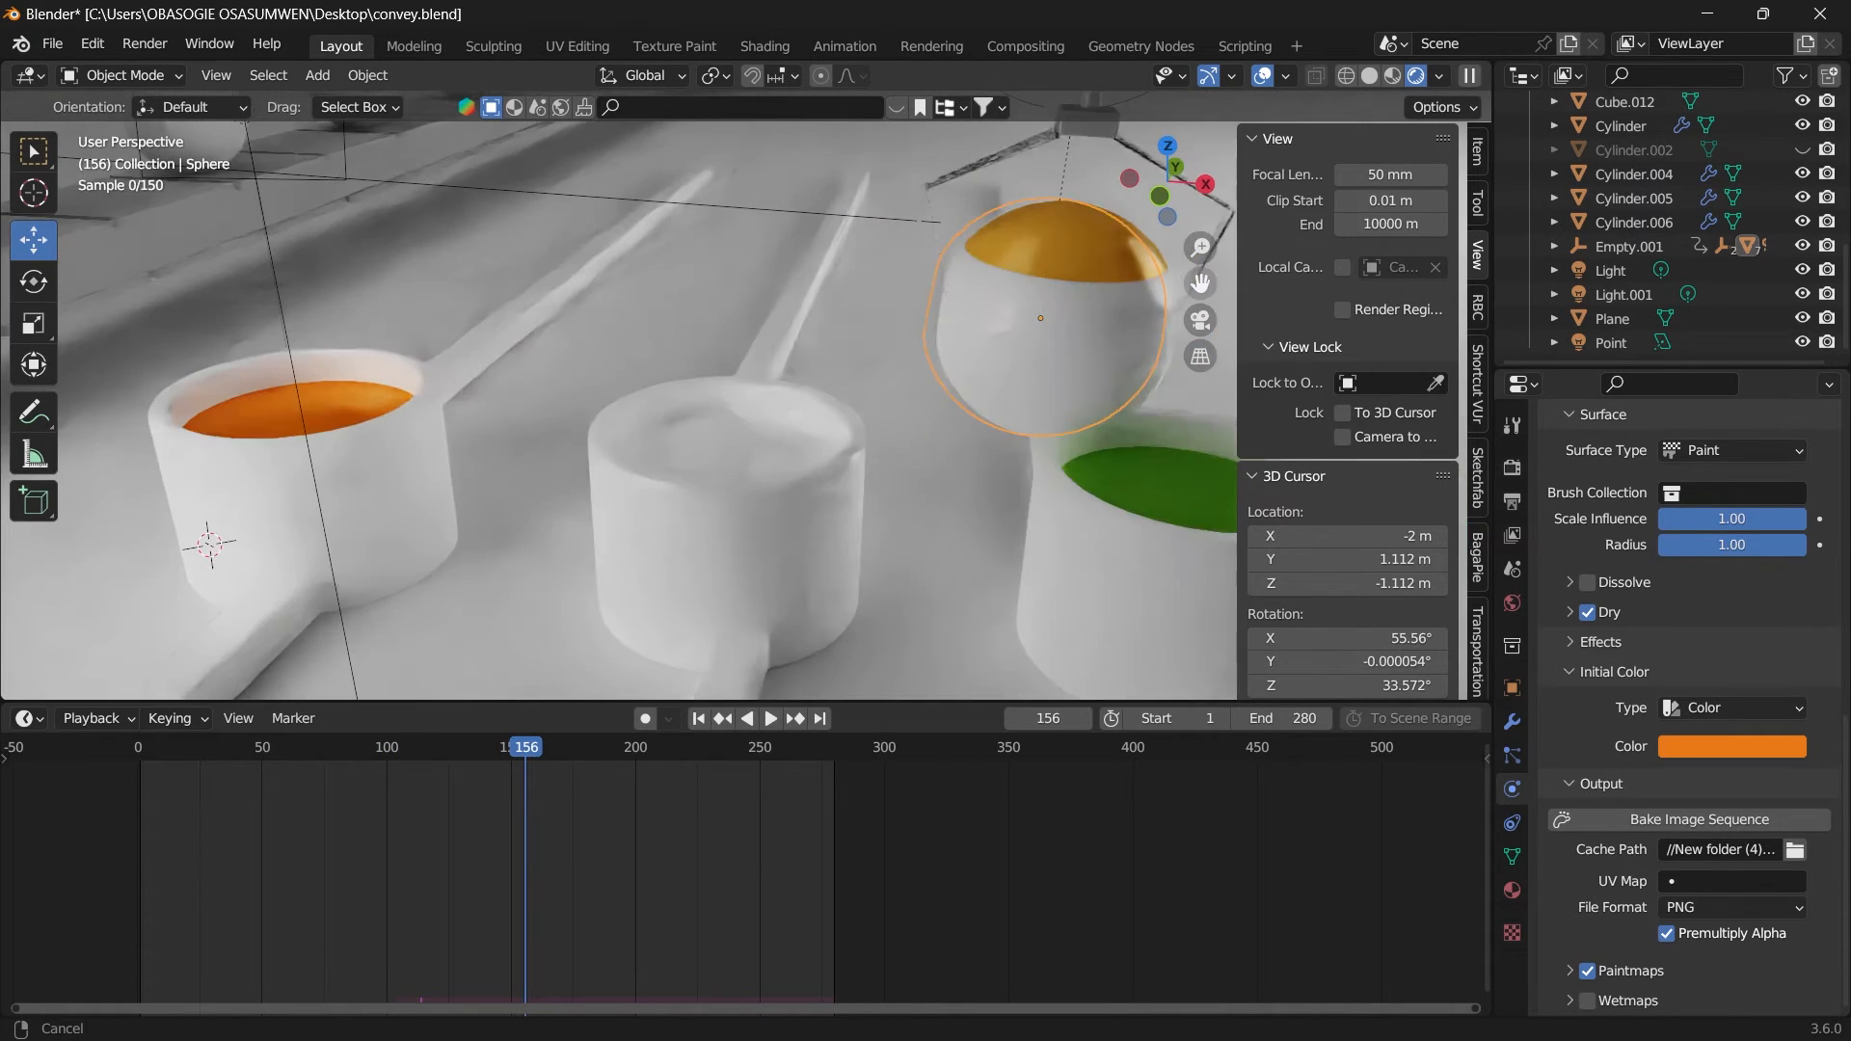
drag(442, 754, 106, 749)
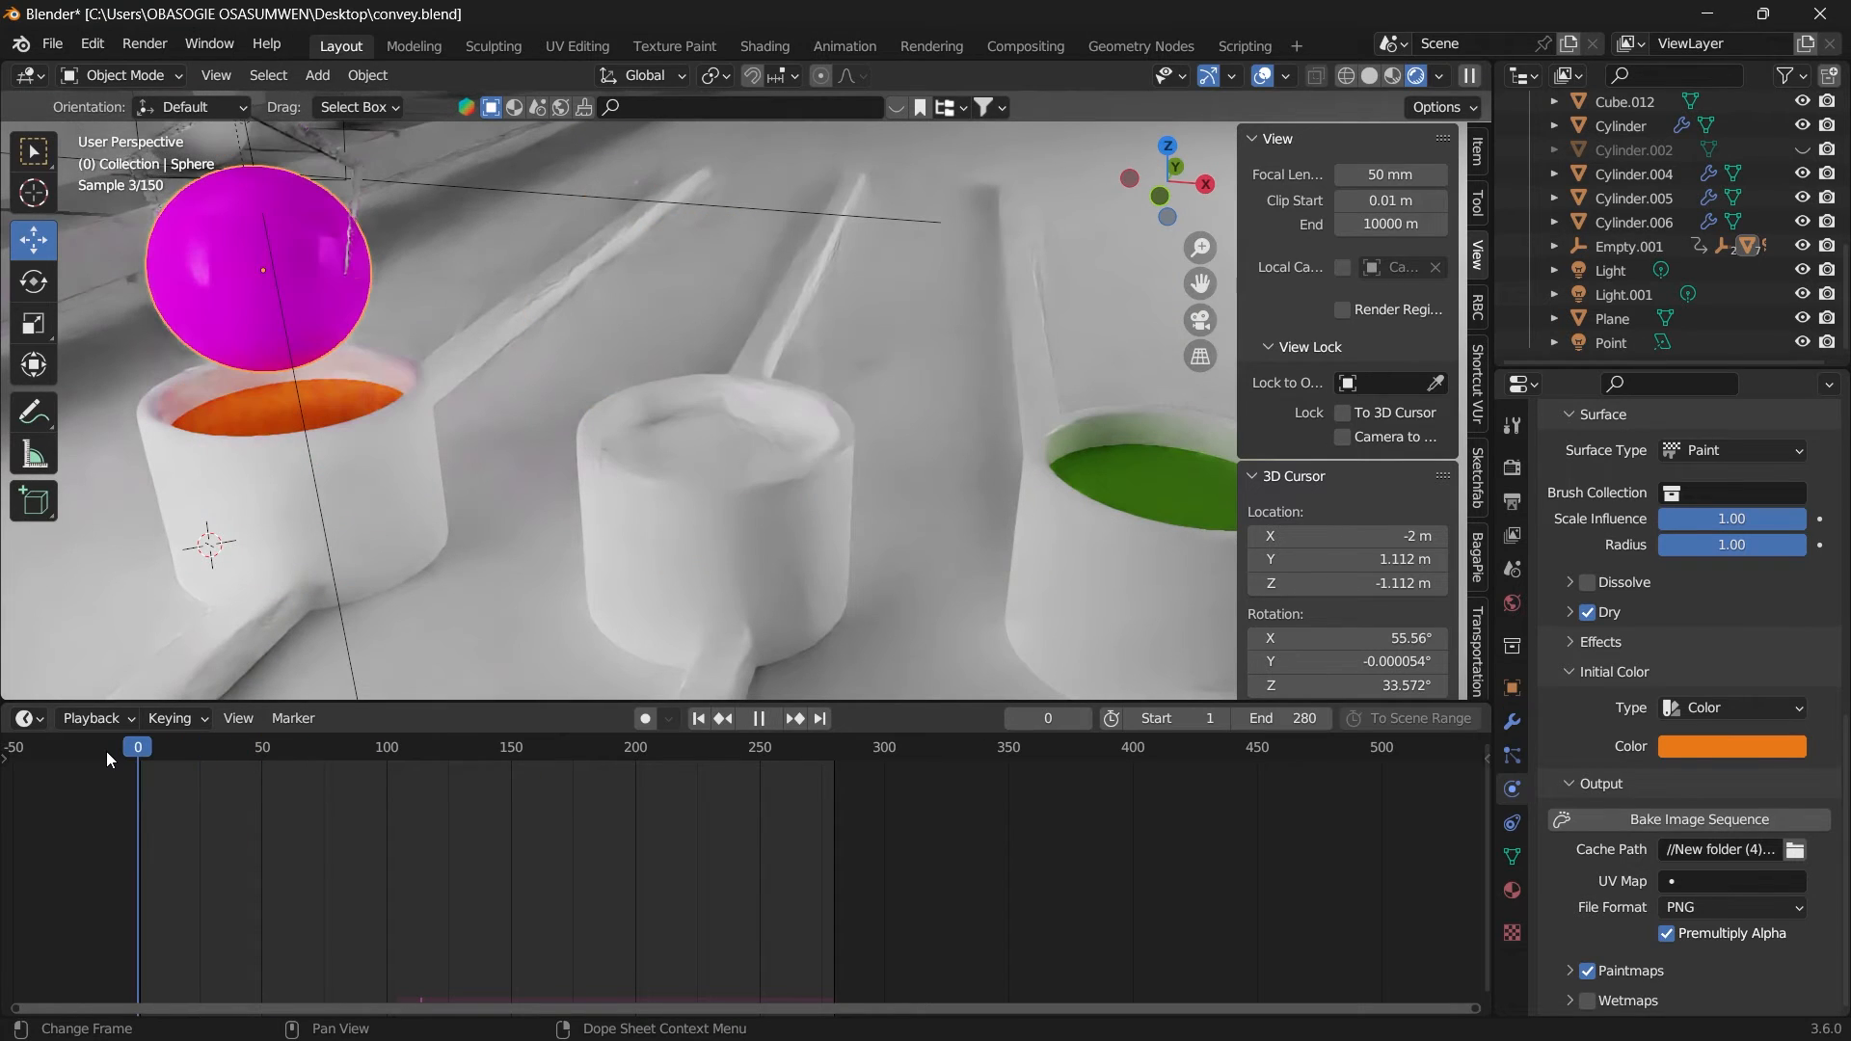
key(space)
key(space)
key(shift+ctrl+space)
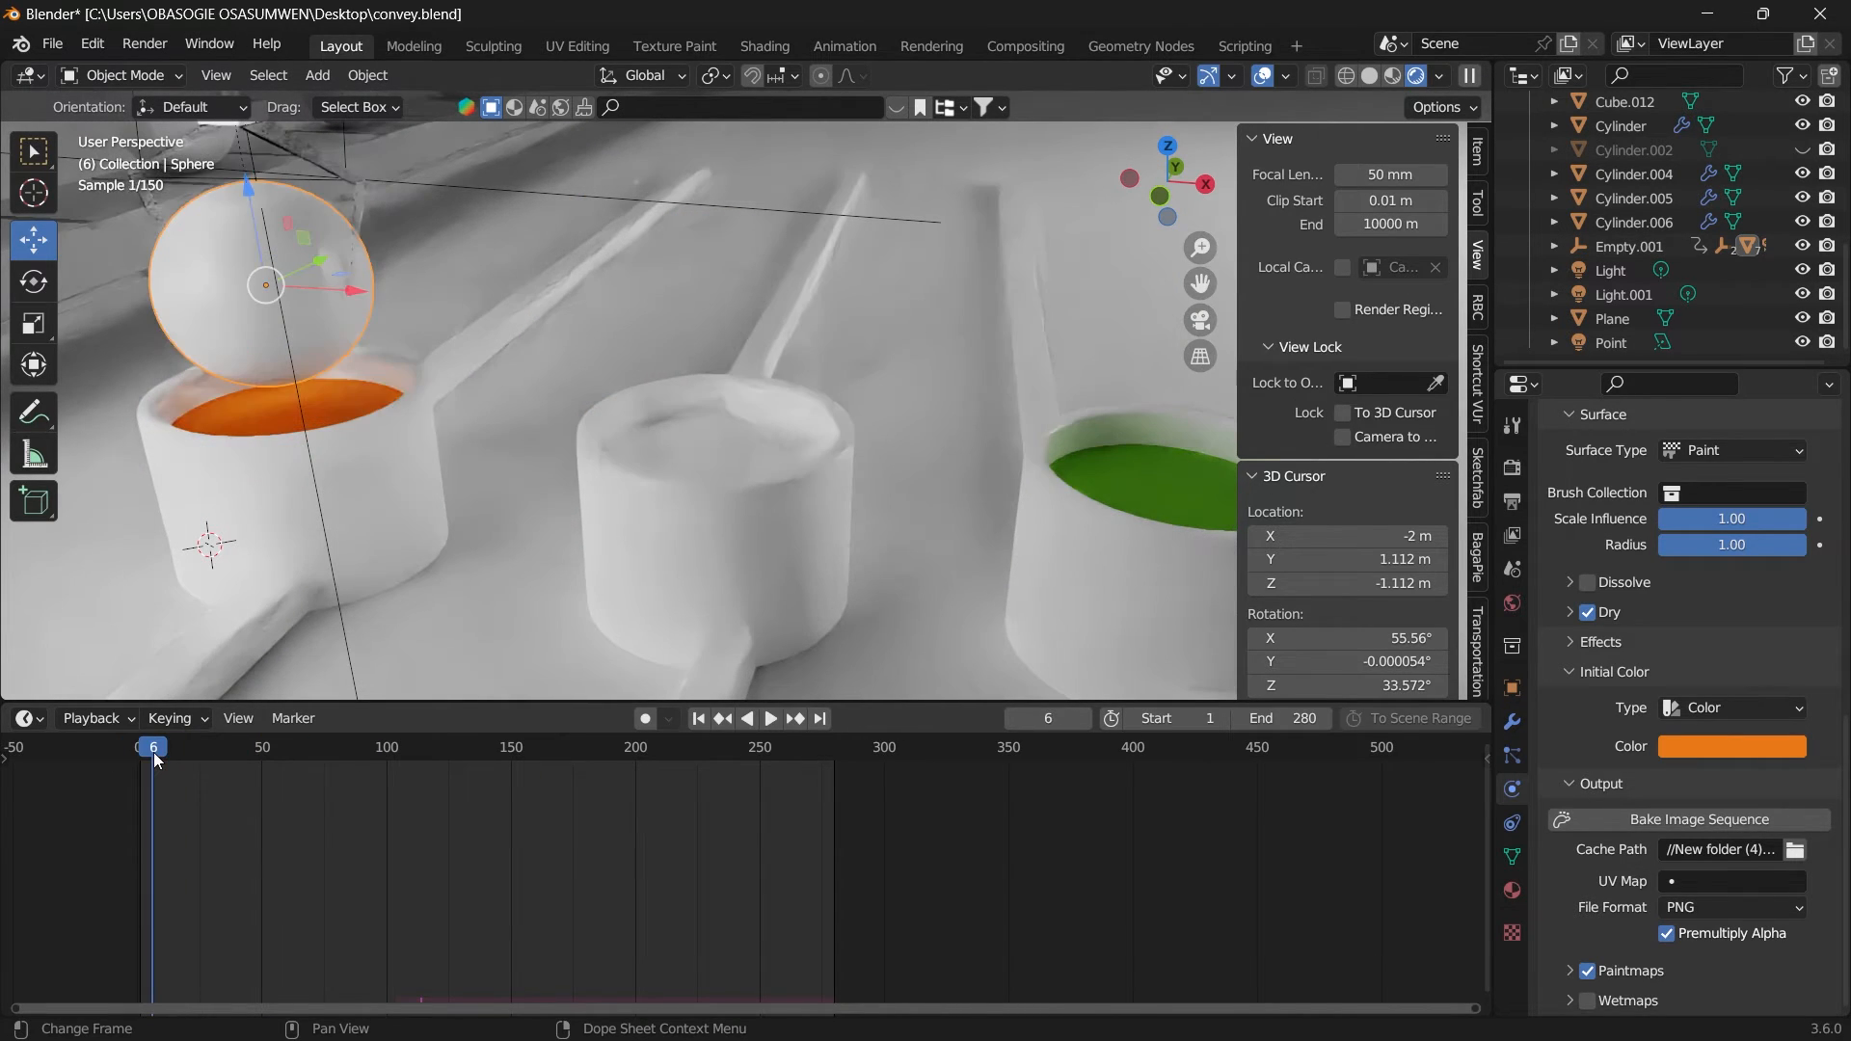
drag(140, 759, 133, 761)
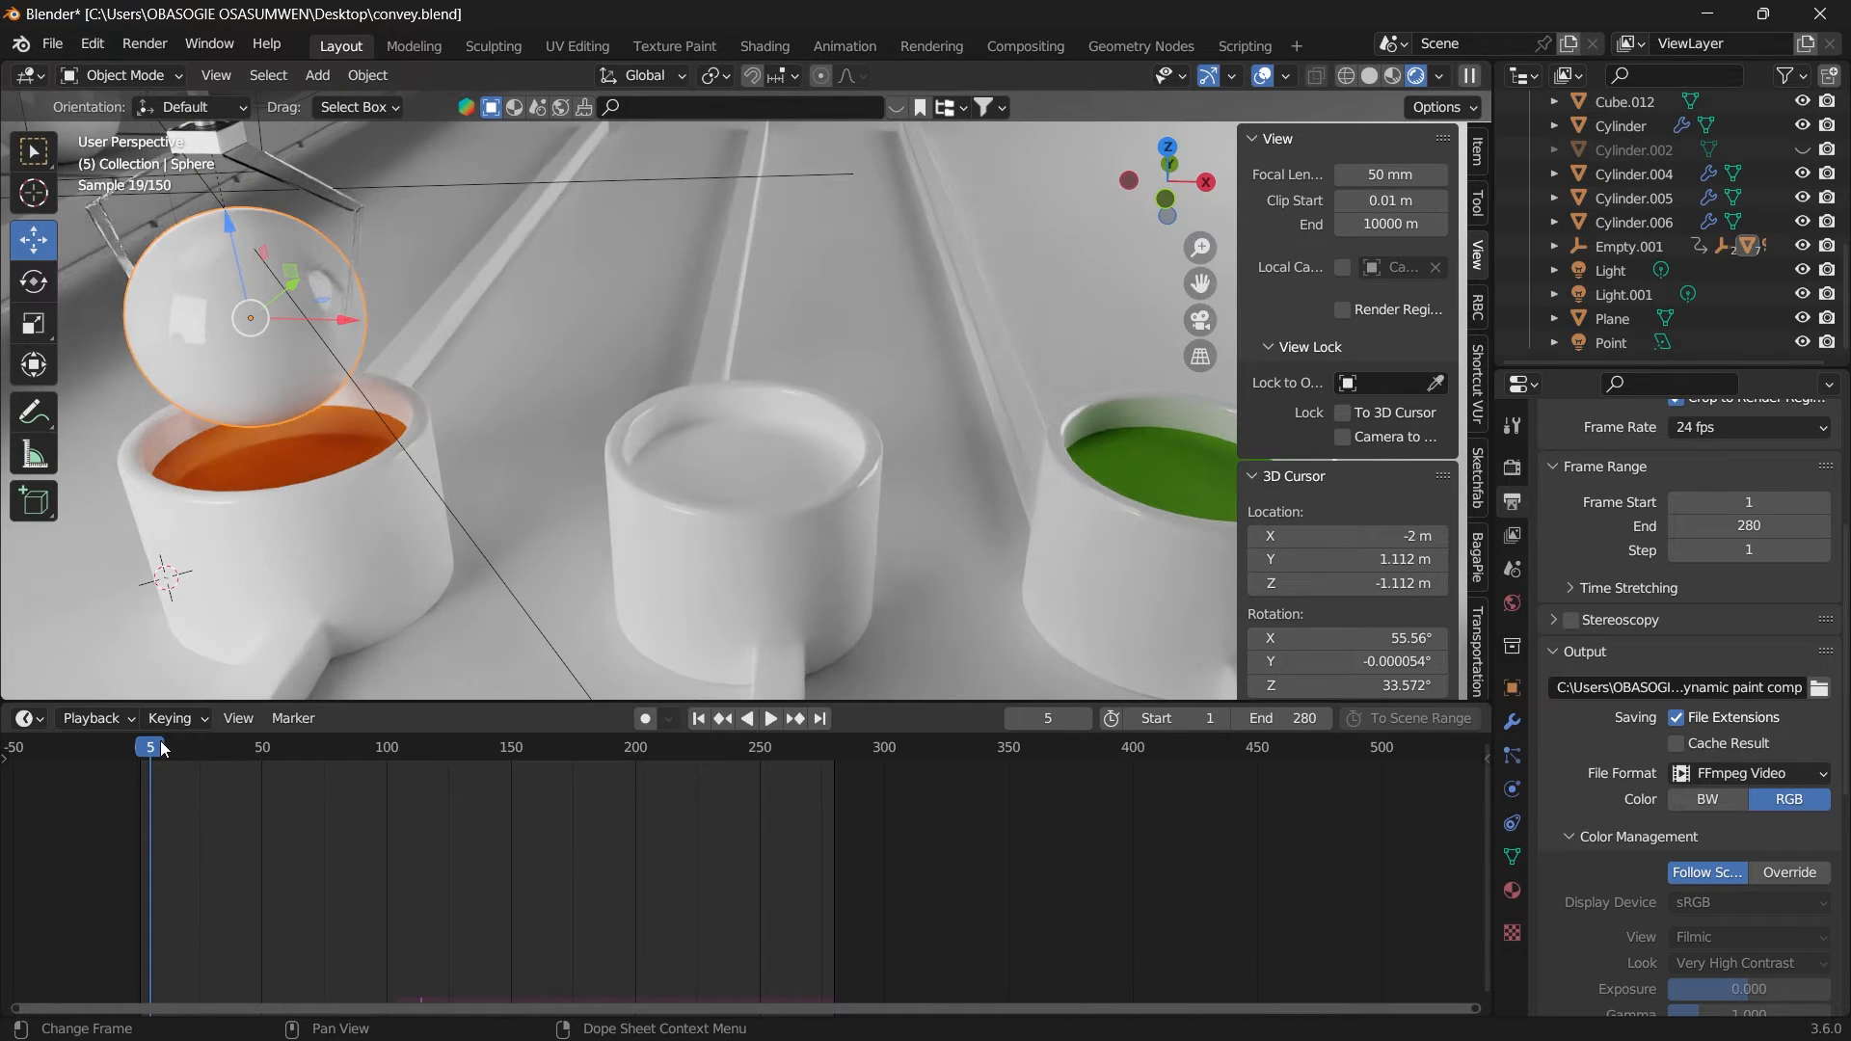
Step: Replay the animation from the first frames, pausing during the white dip and stopping at frame 170, to examine the sphere's orange and white coats
drag(151, 755, 150, 760)
key(space)
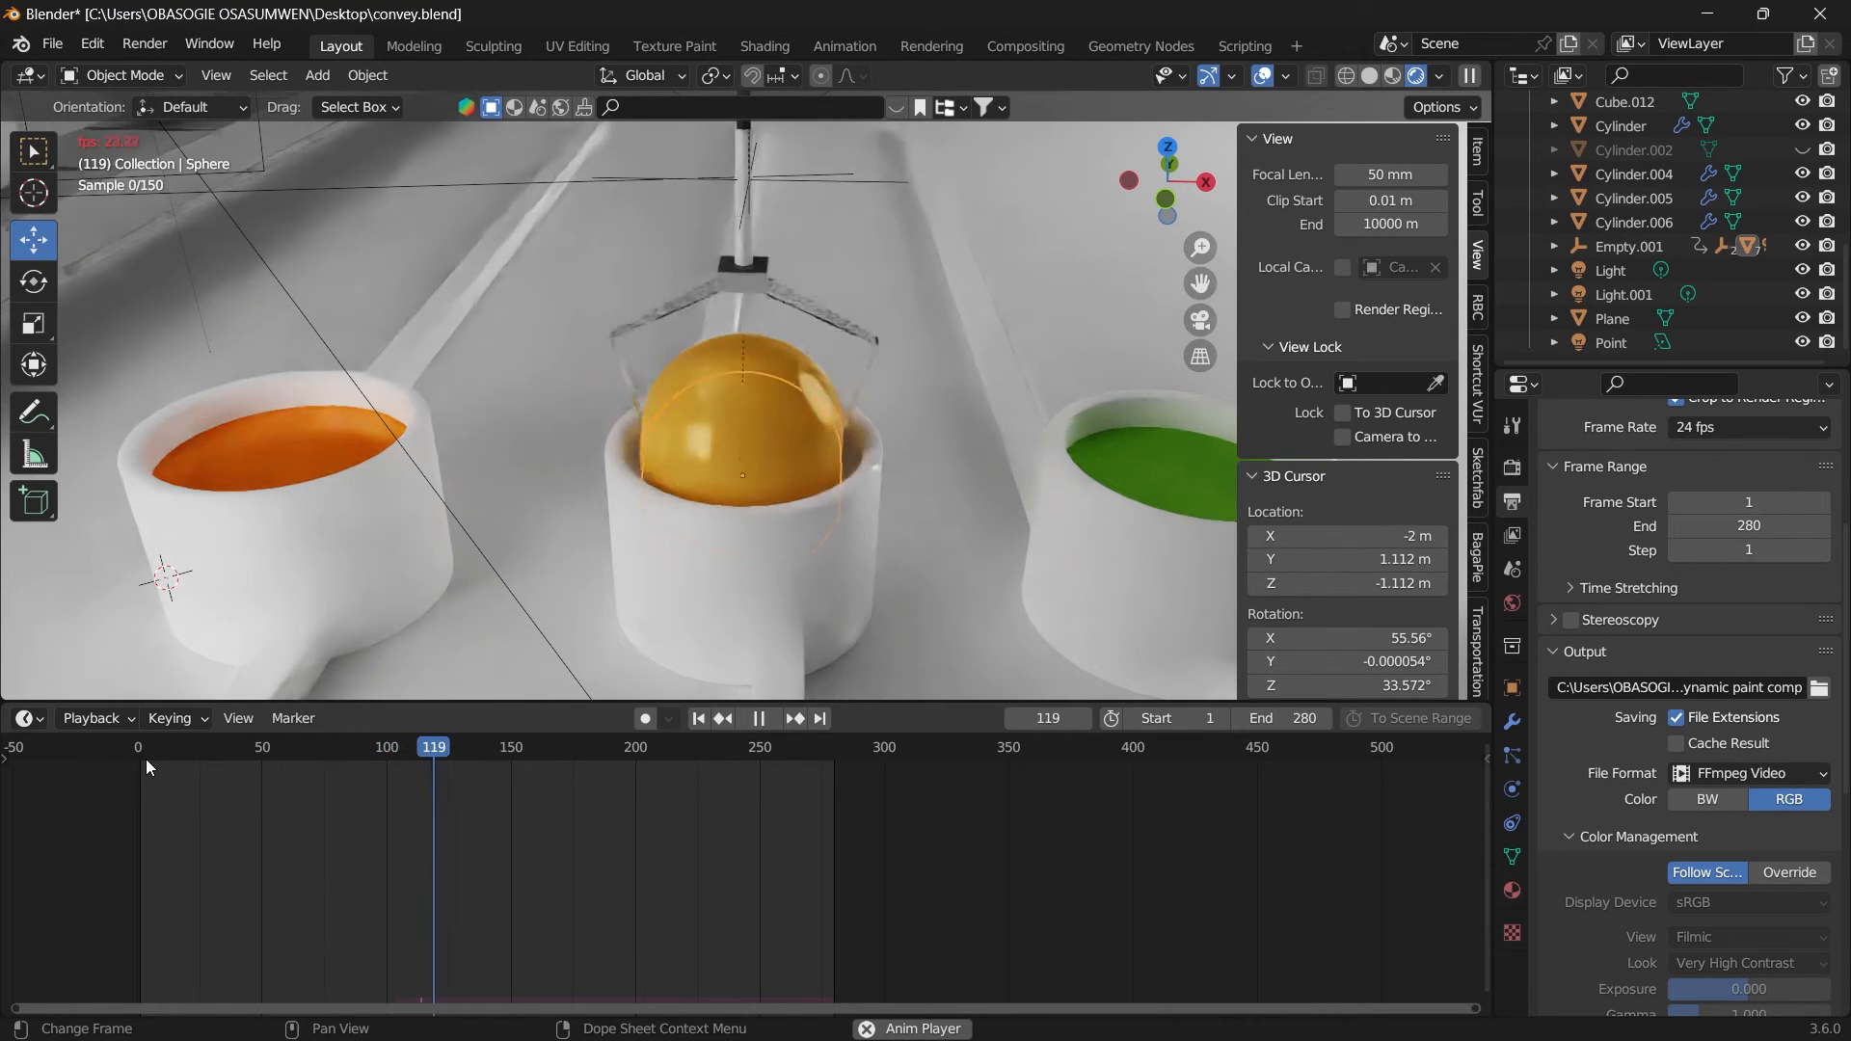
key(space)
key(space)
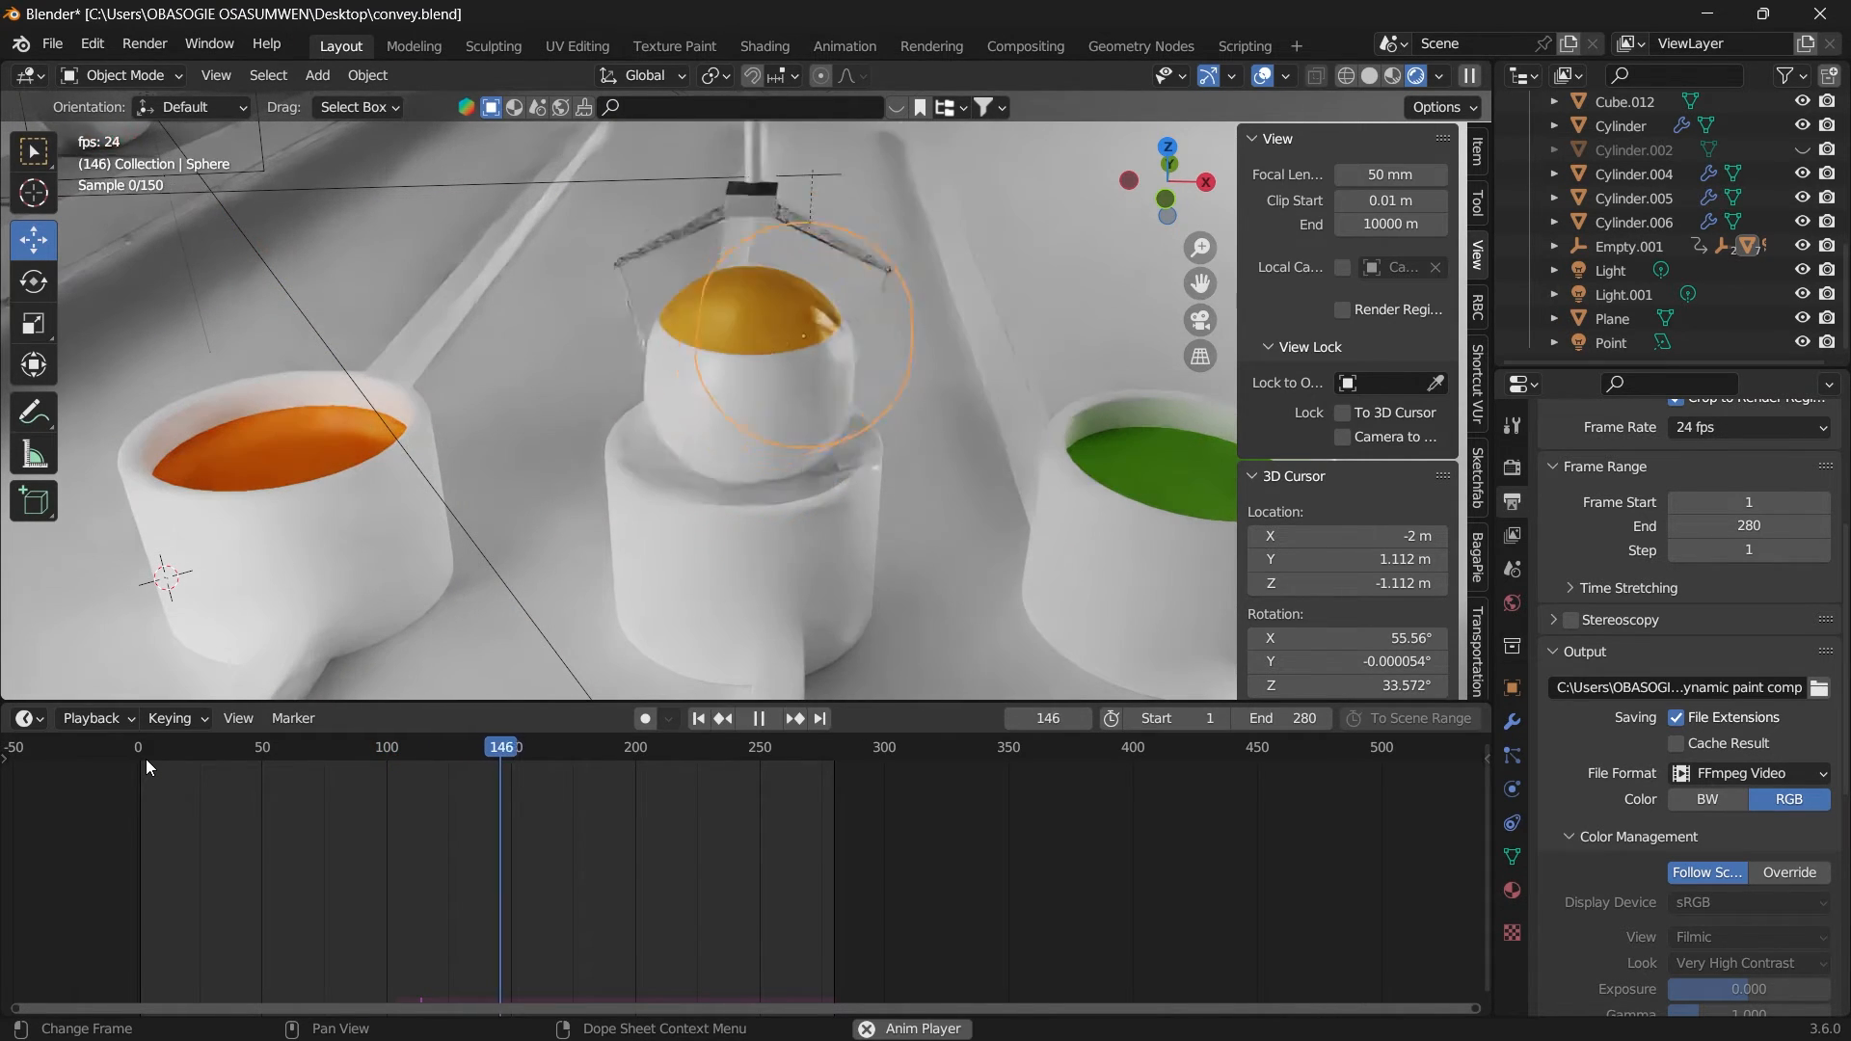
key(space)
key(space)
key(space)
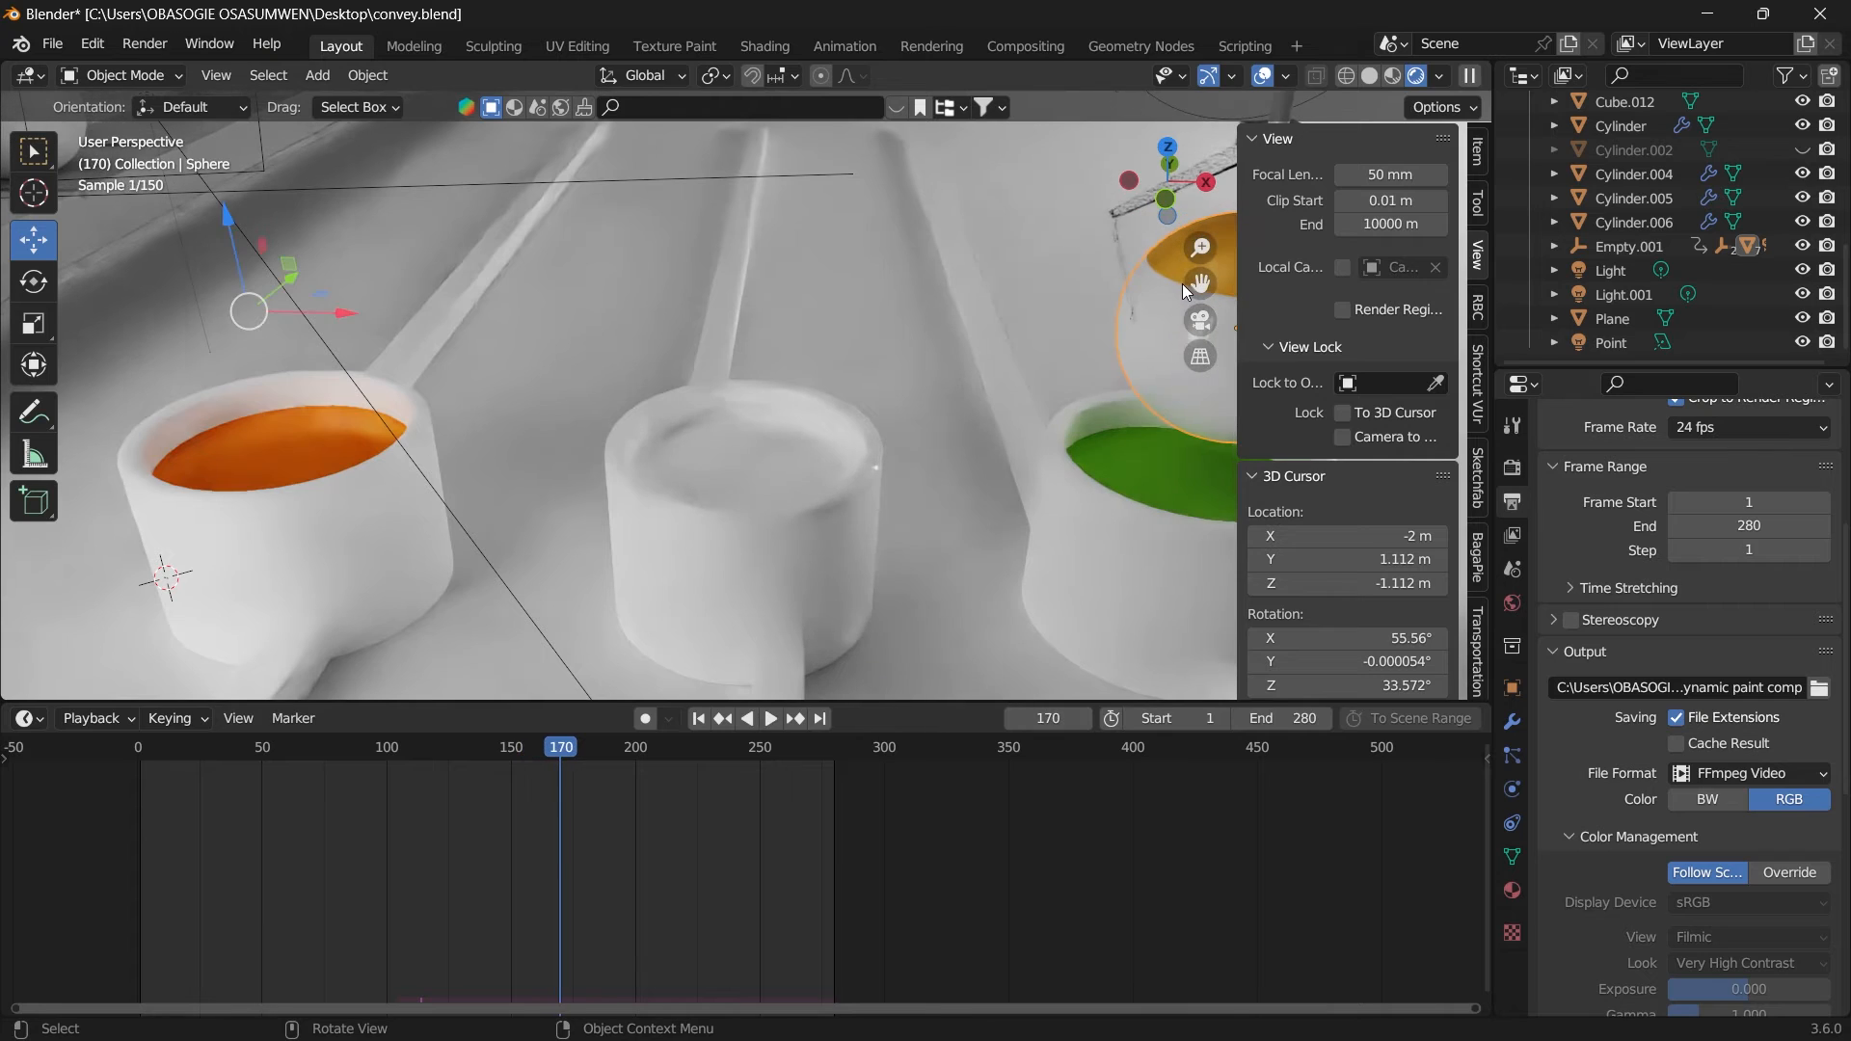
Step: Remove the Dynamic Paint physics from the white fluid in the middle cup
drag(1199, 285, 742, 274)
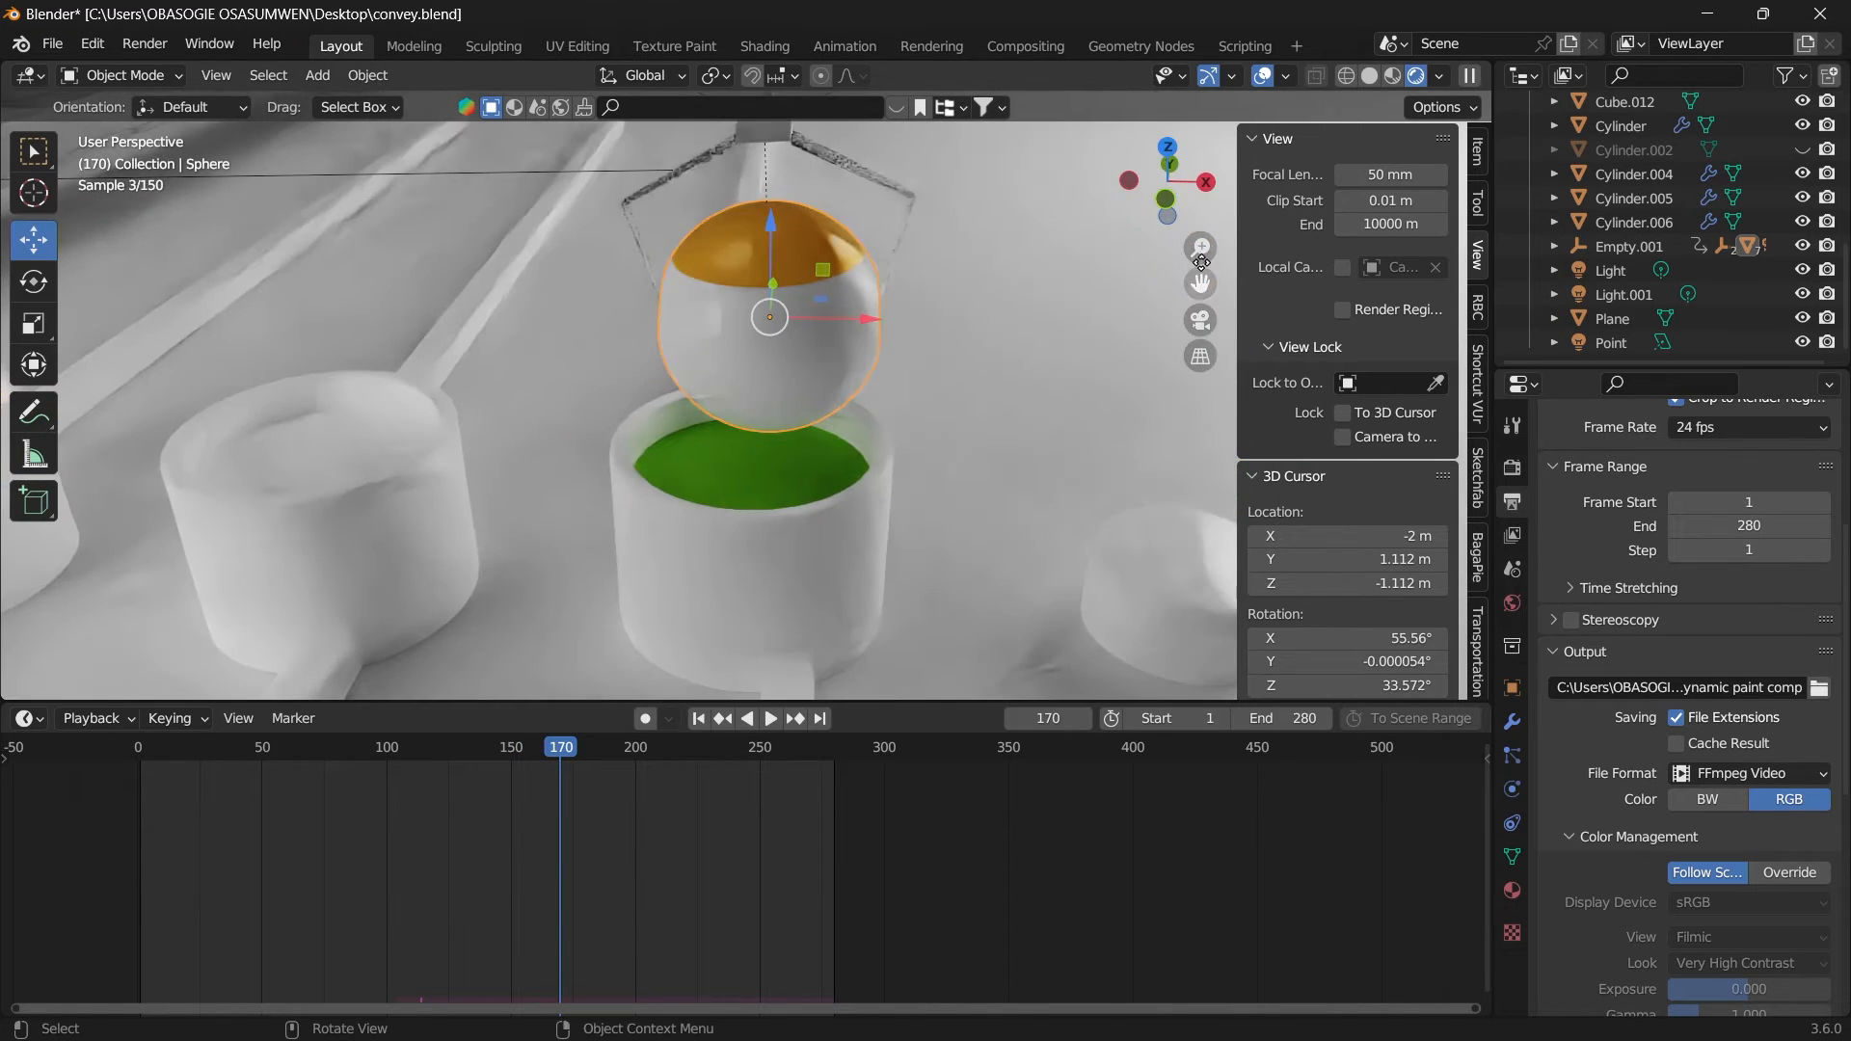
drag(1197, 214, 1201, 154)
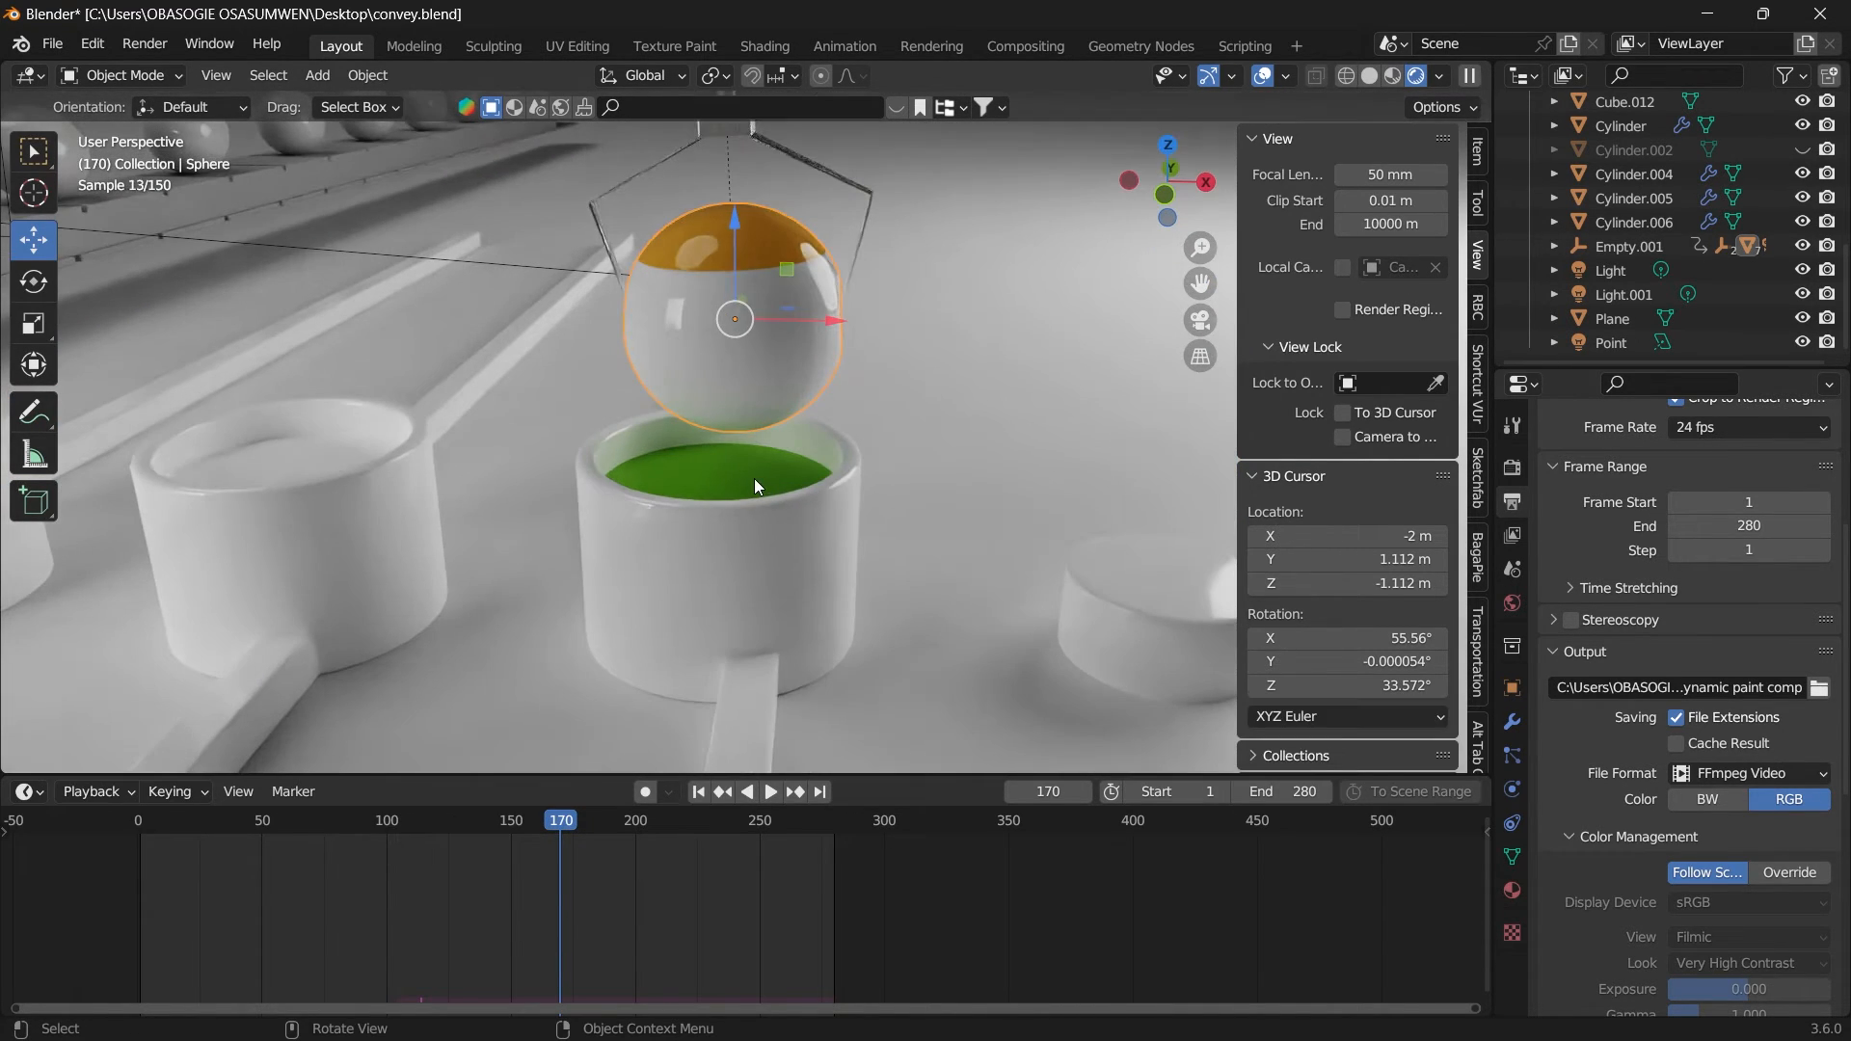
click(755, 479)
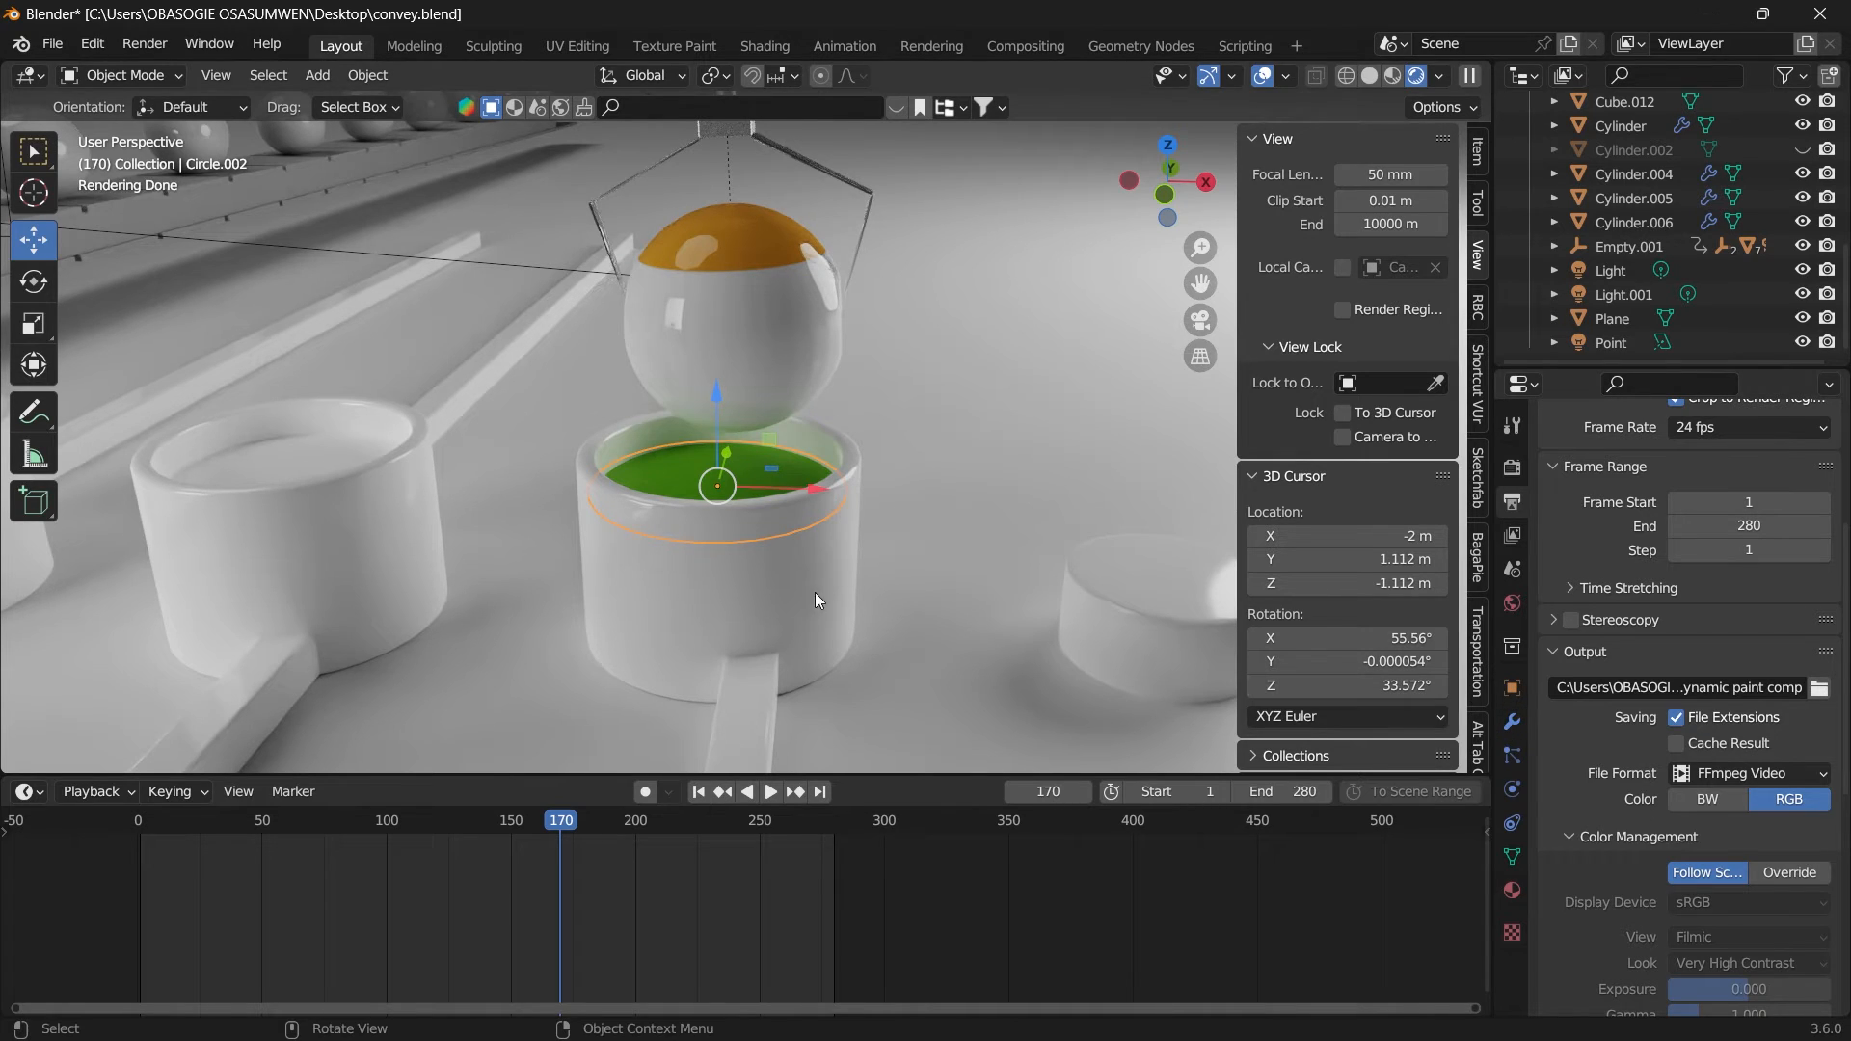
click(287, 451)
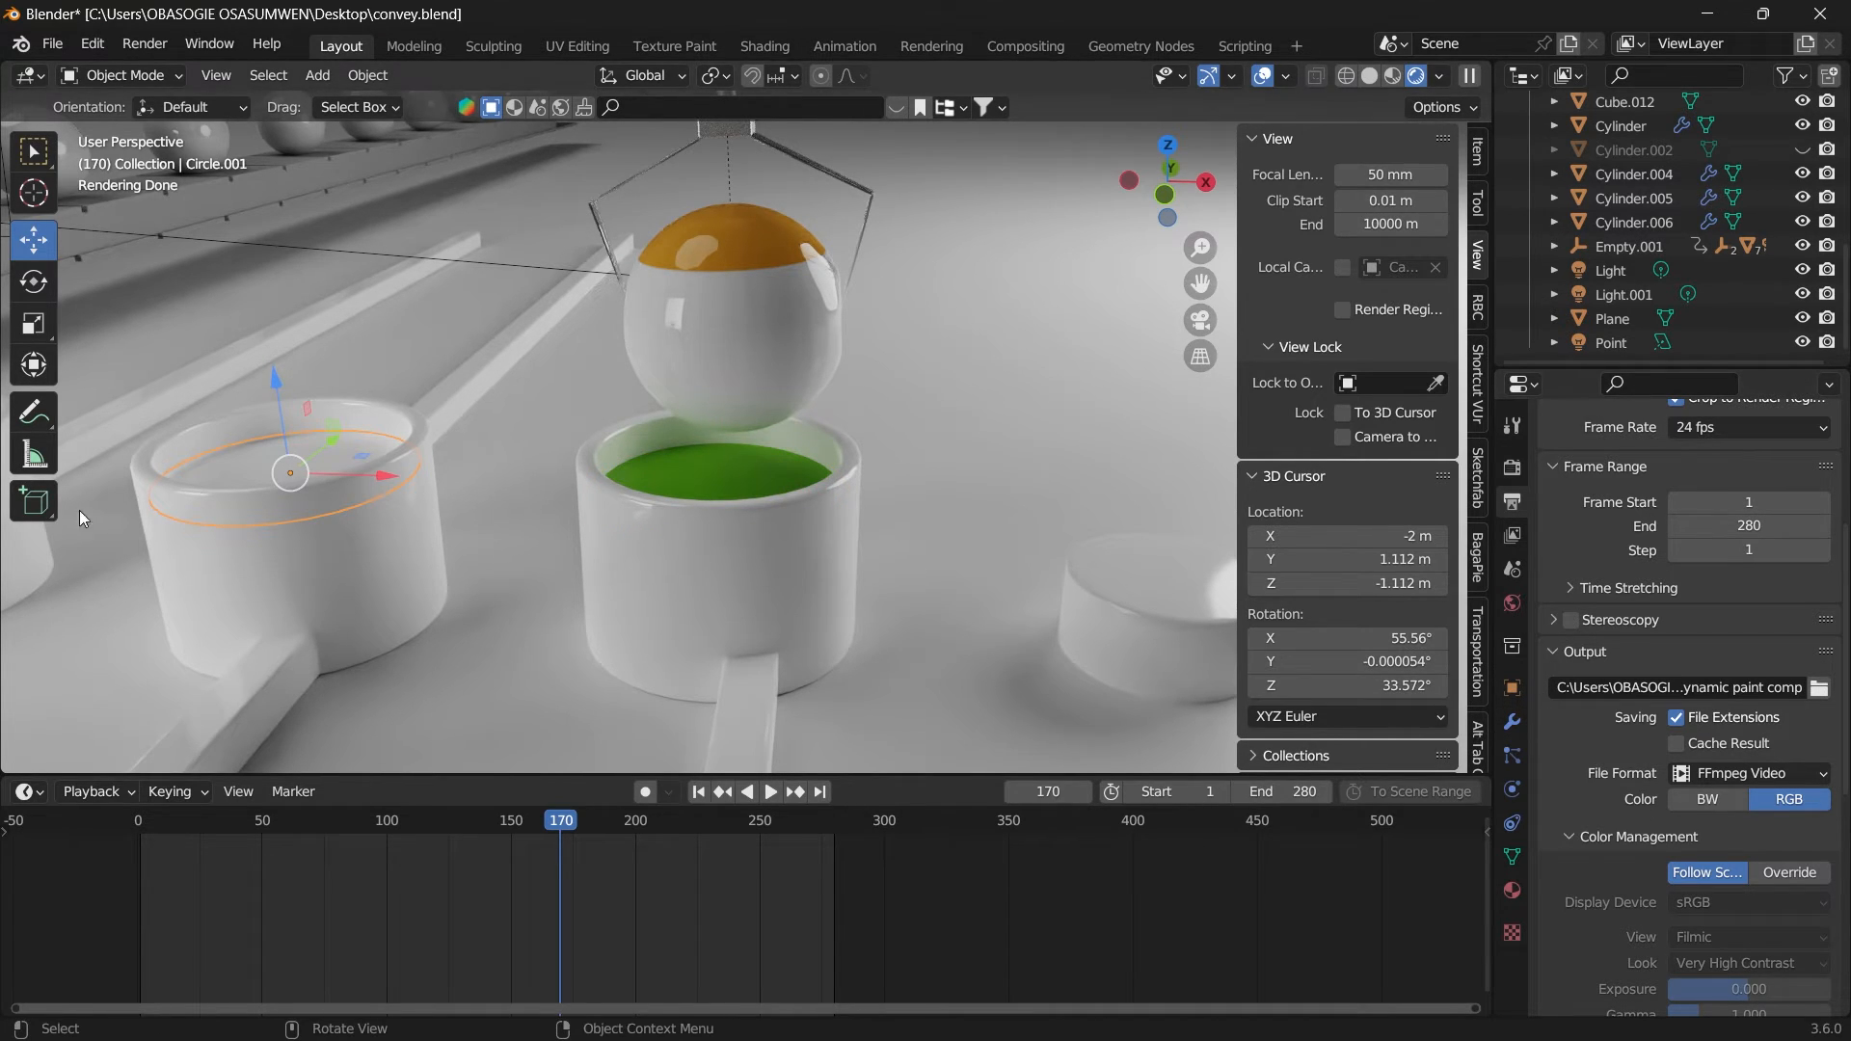
scroll(1618, 554, up, 5)
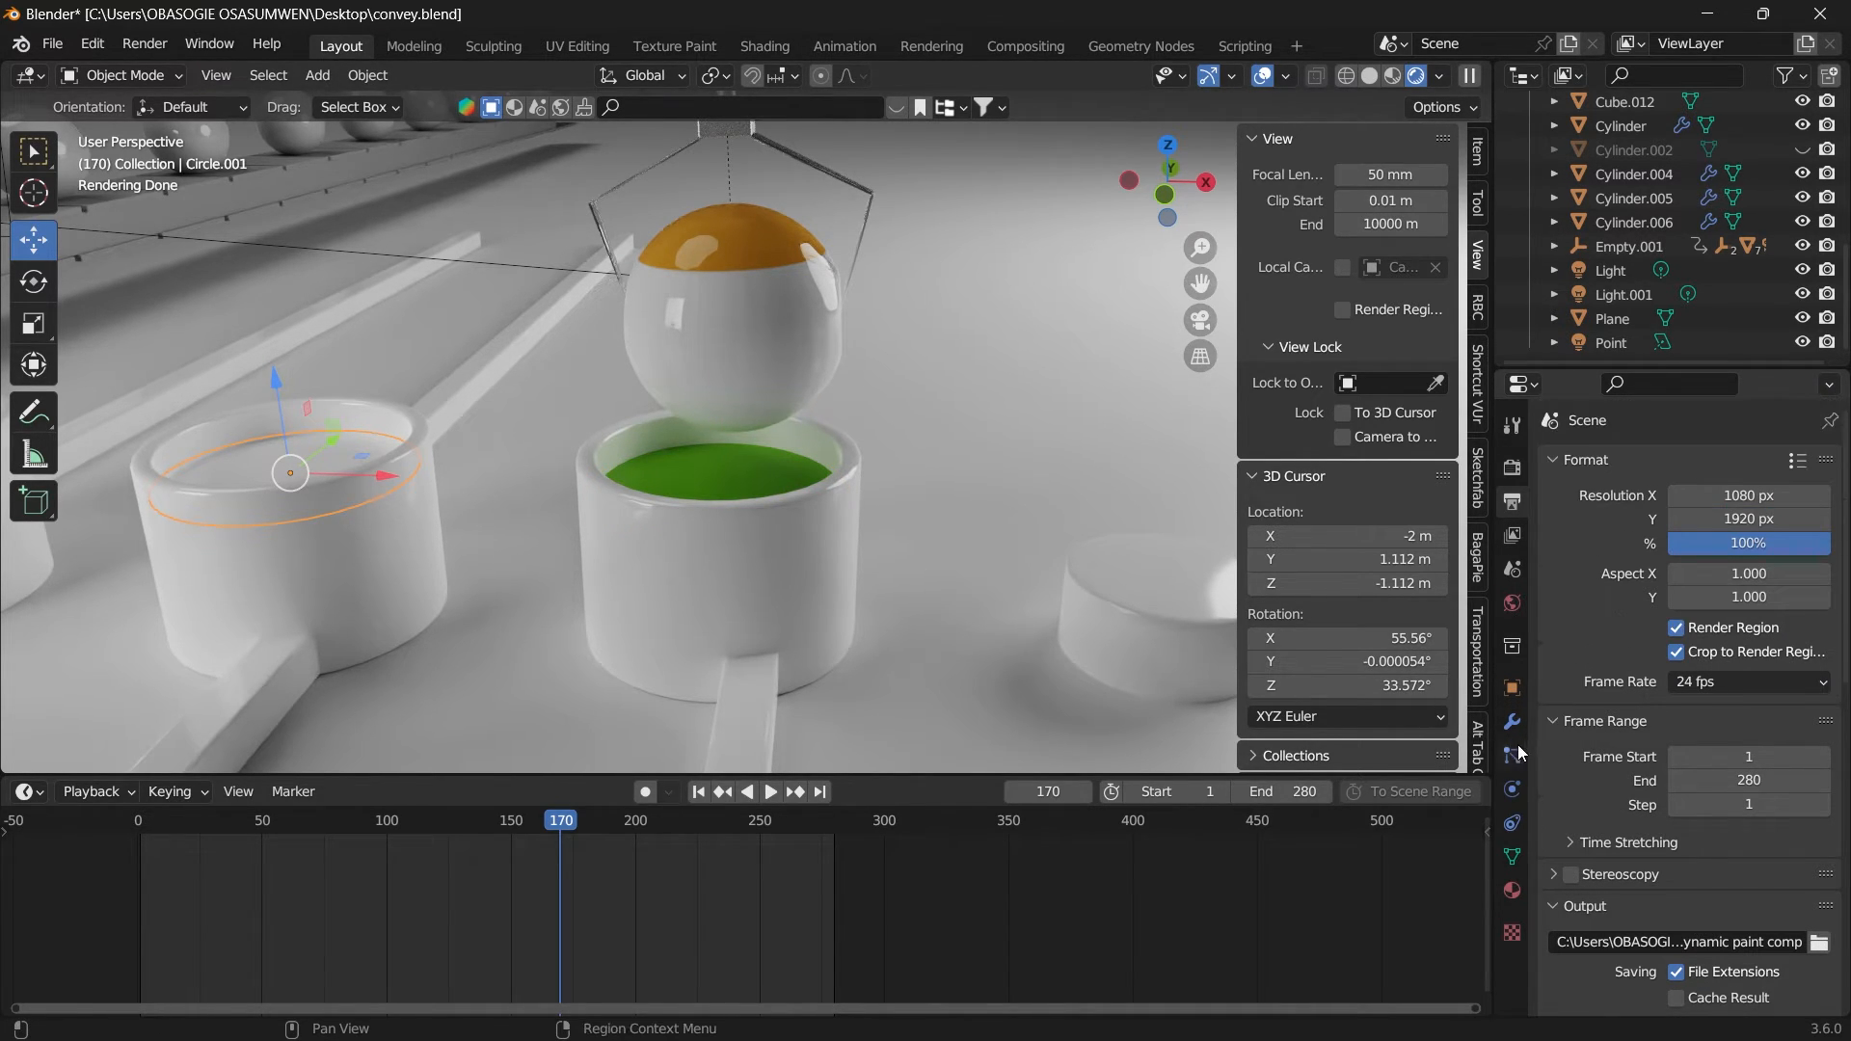
click(1517, 750)
click(1511, 789)
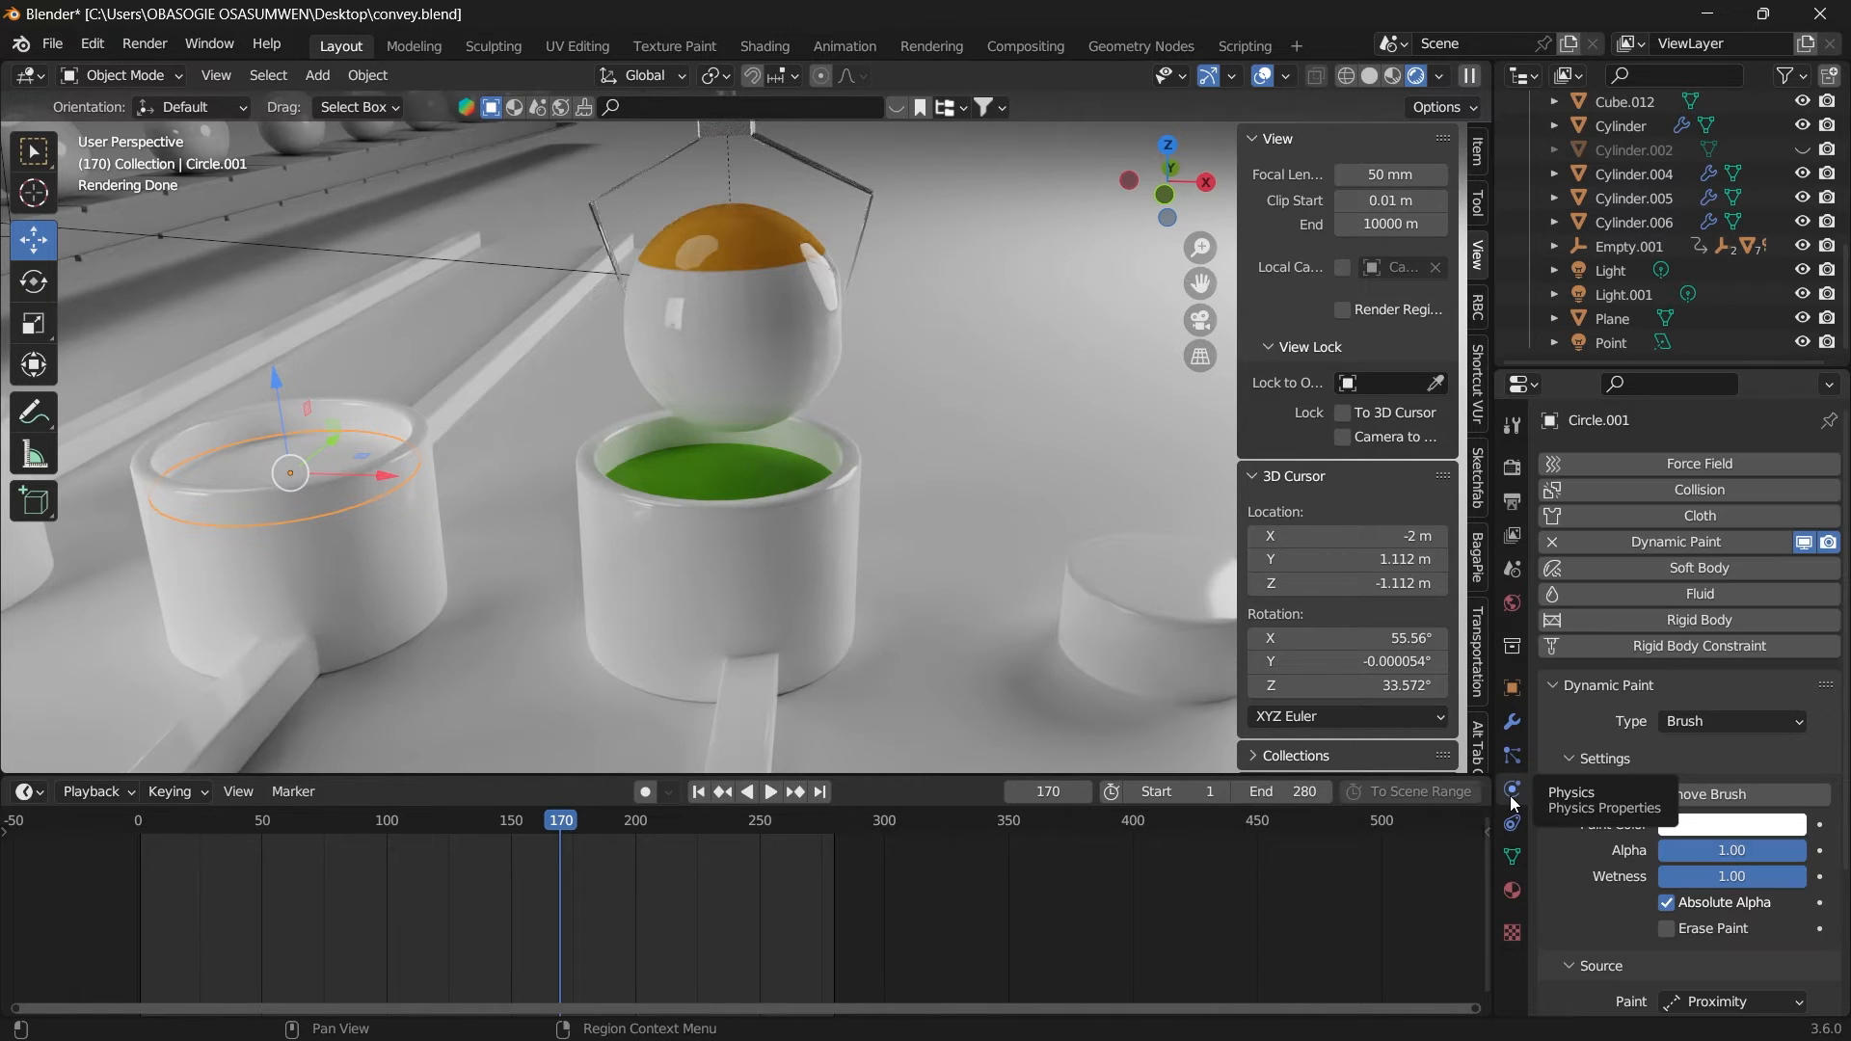
click(1549, 547)
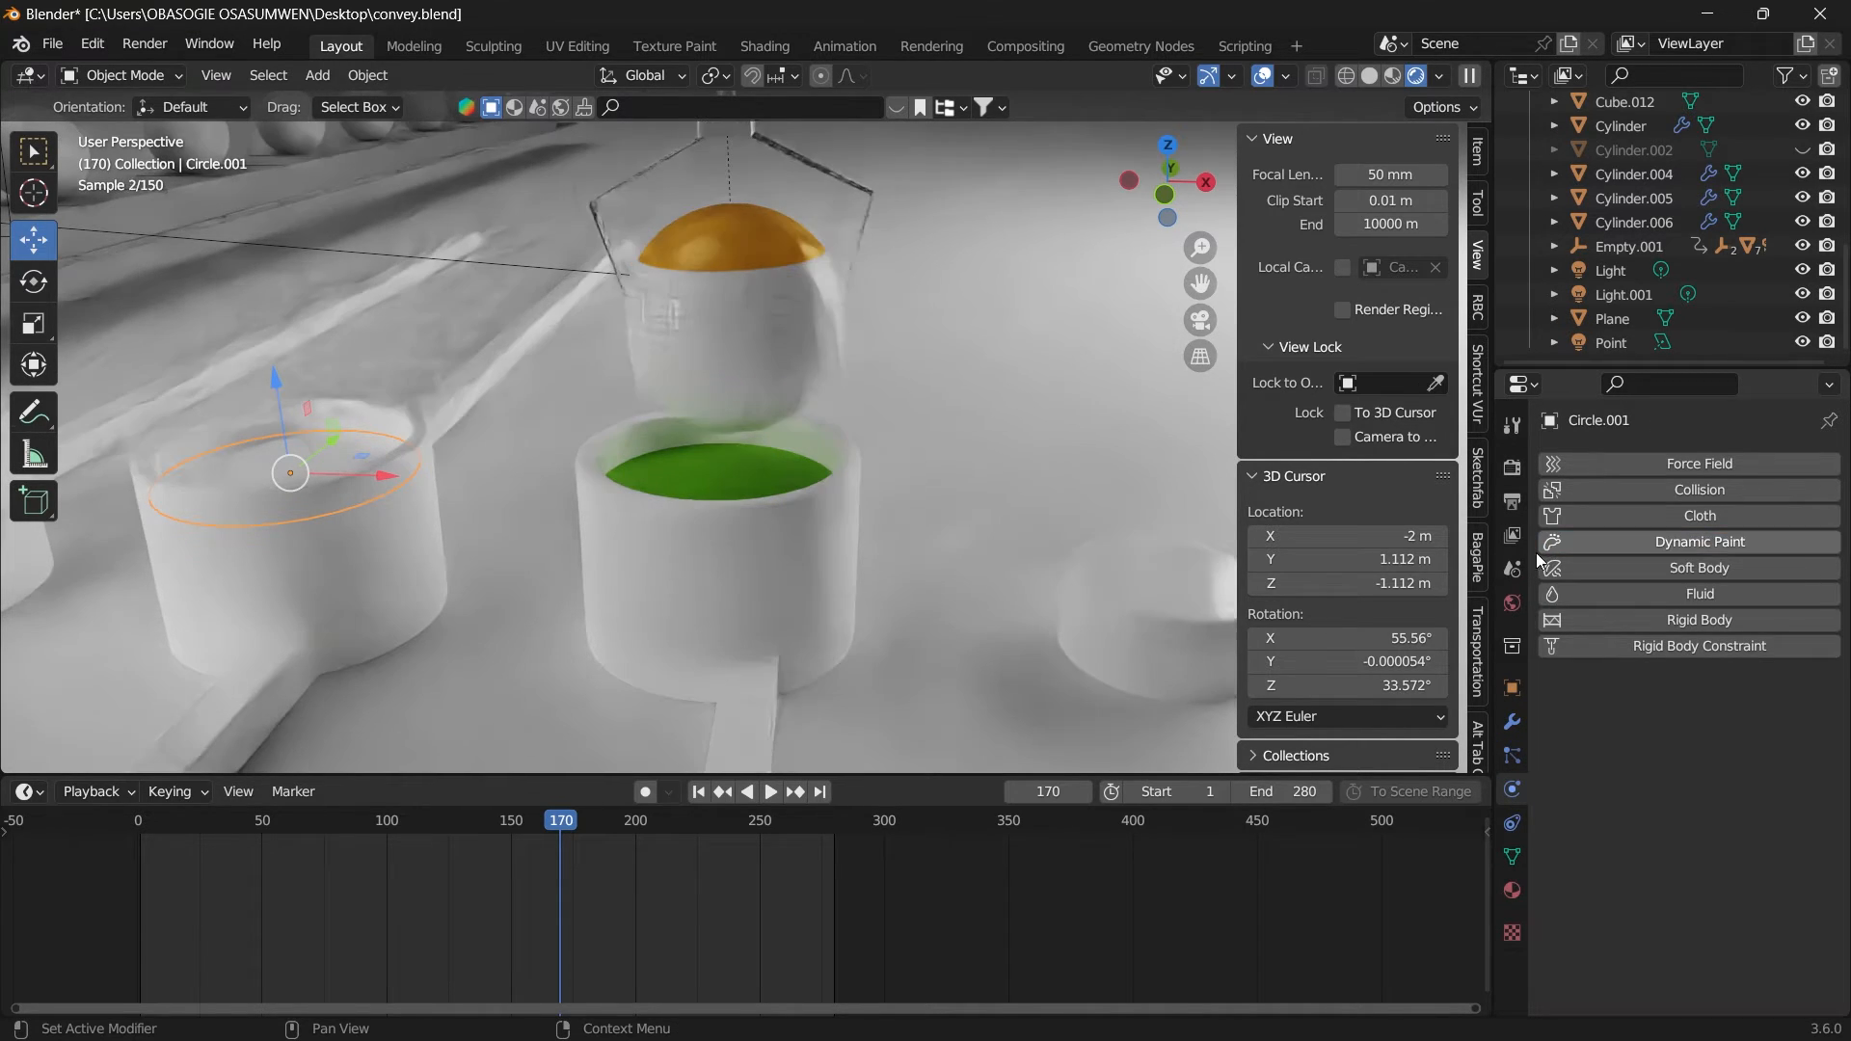
Step: Add Dynamic Paint to the green fluid beneath the sphere and make it a brush
click(736, 480)
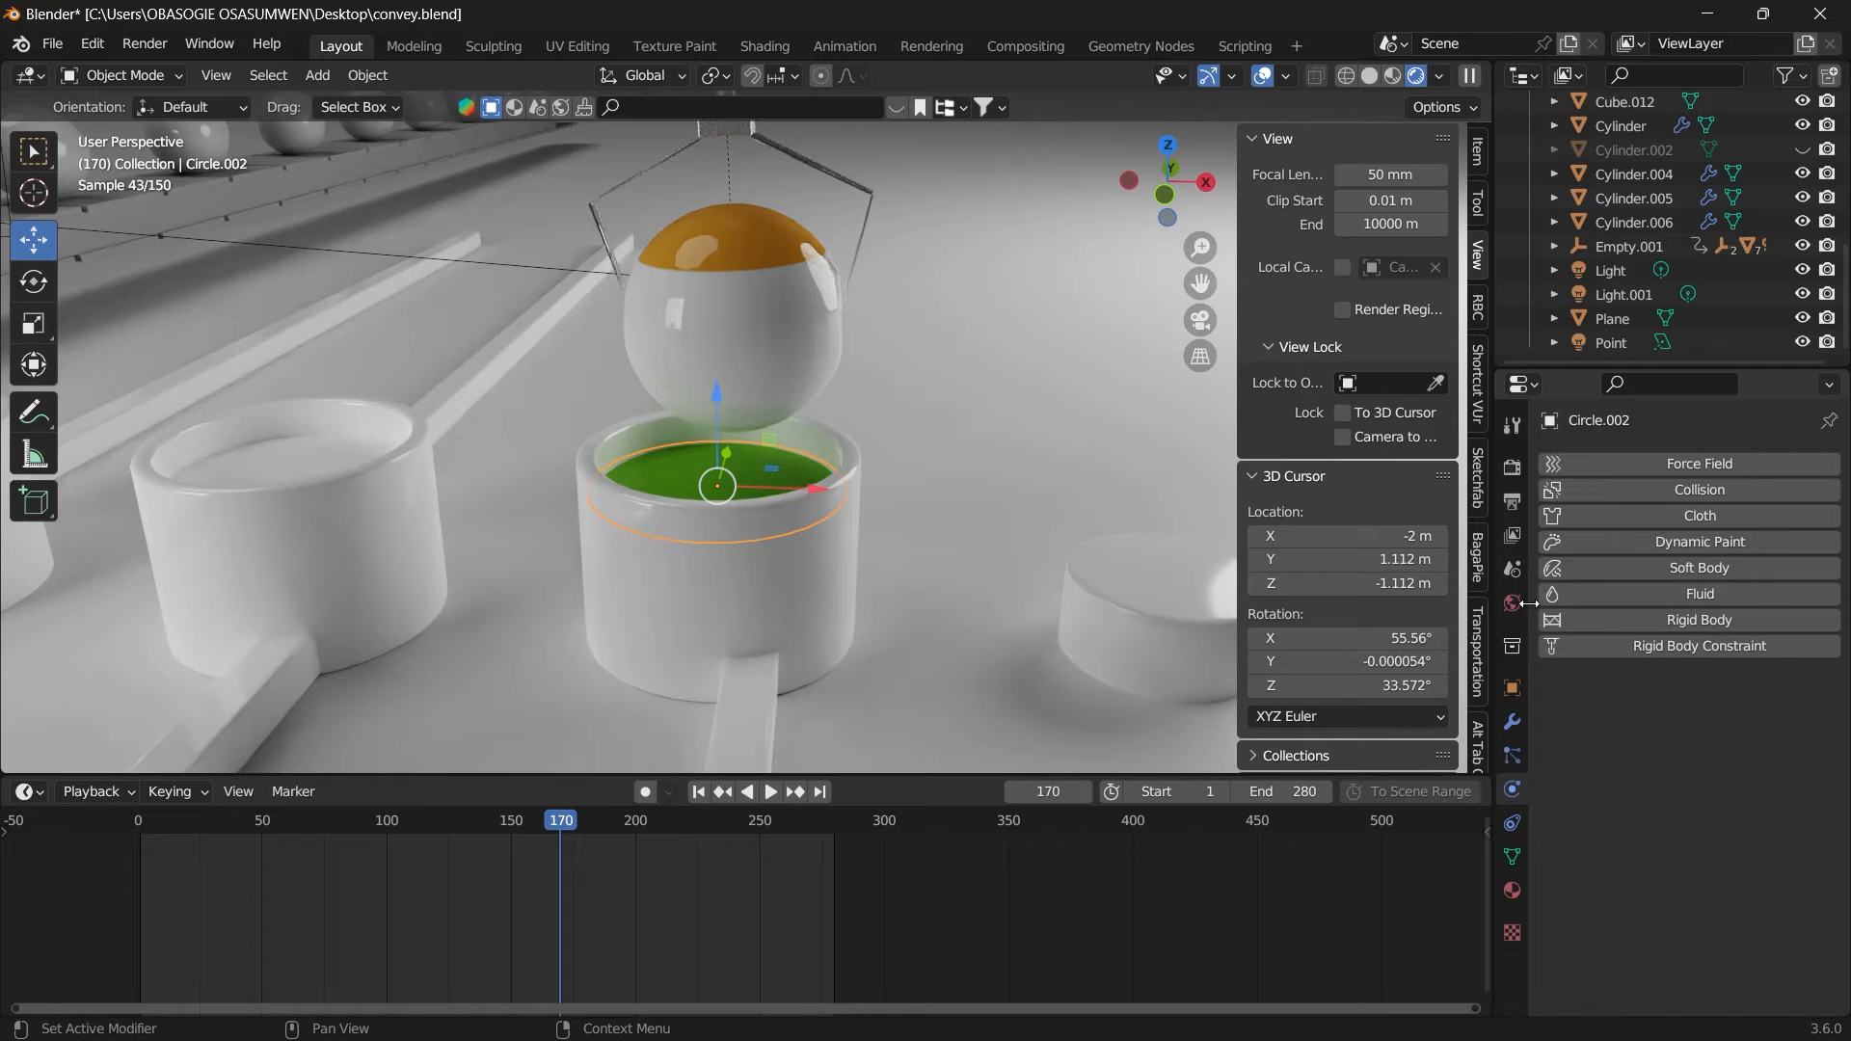
click(1697, 541)
click(1722, 725)
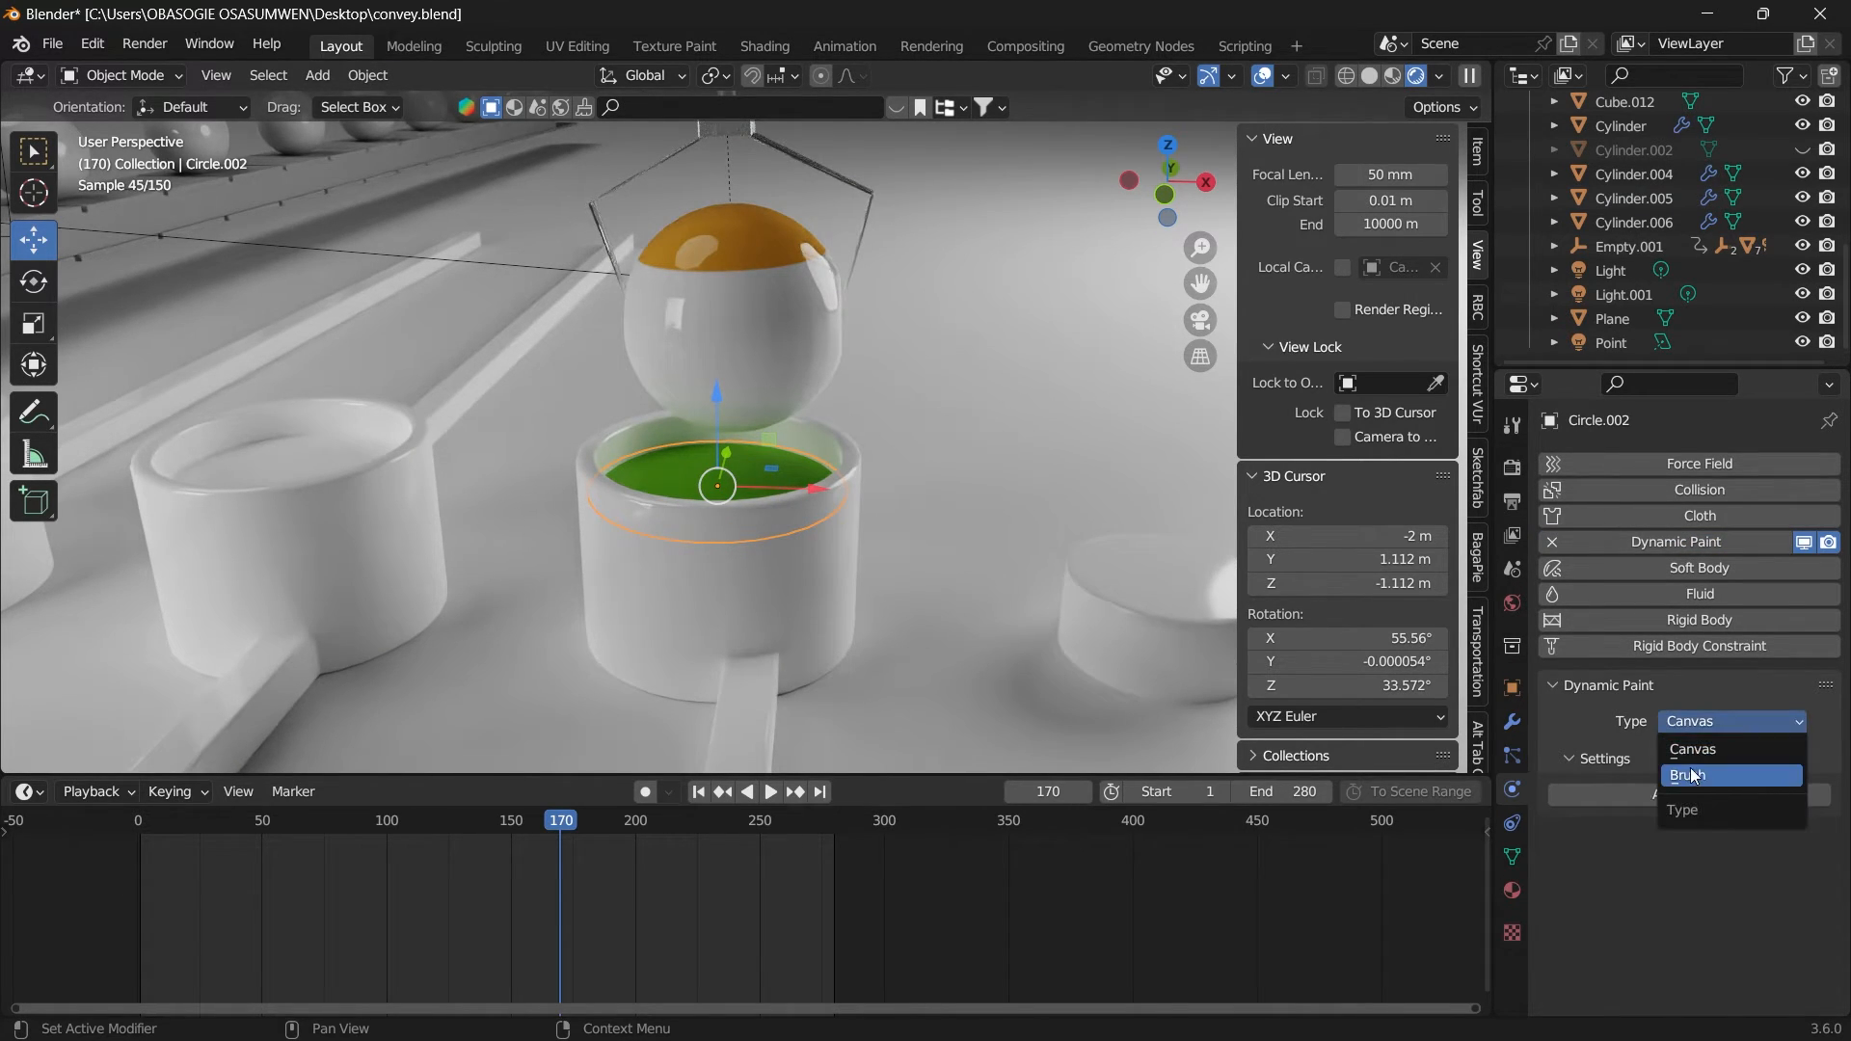
click(1692, 769)
click(1668, 792)
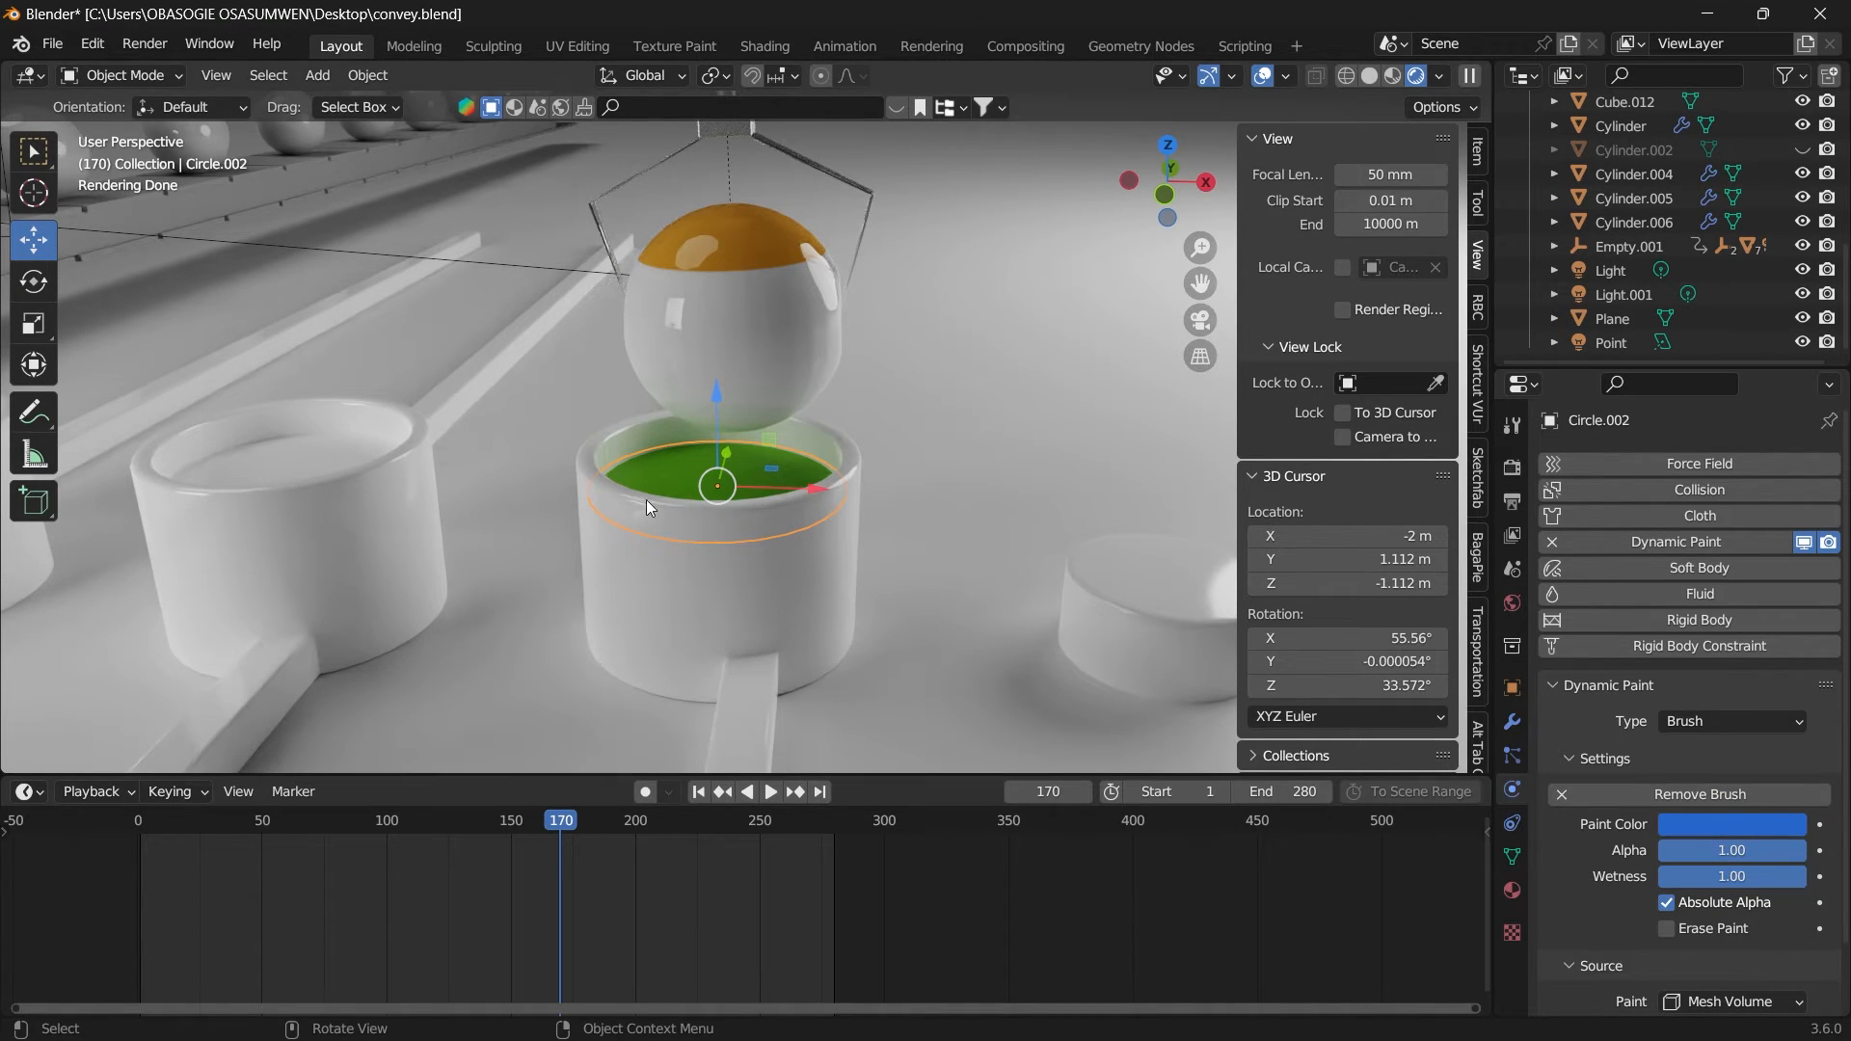
Step: Show the green fluid's material in the Shader Editor and copy its base color hex code into the brush's paint color
click(70, 792)
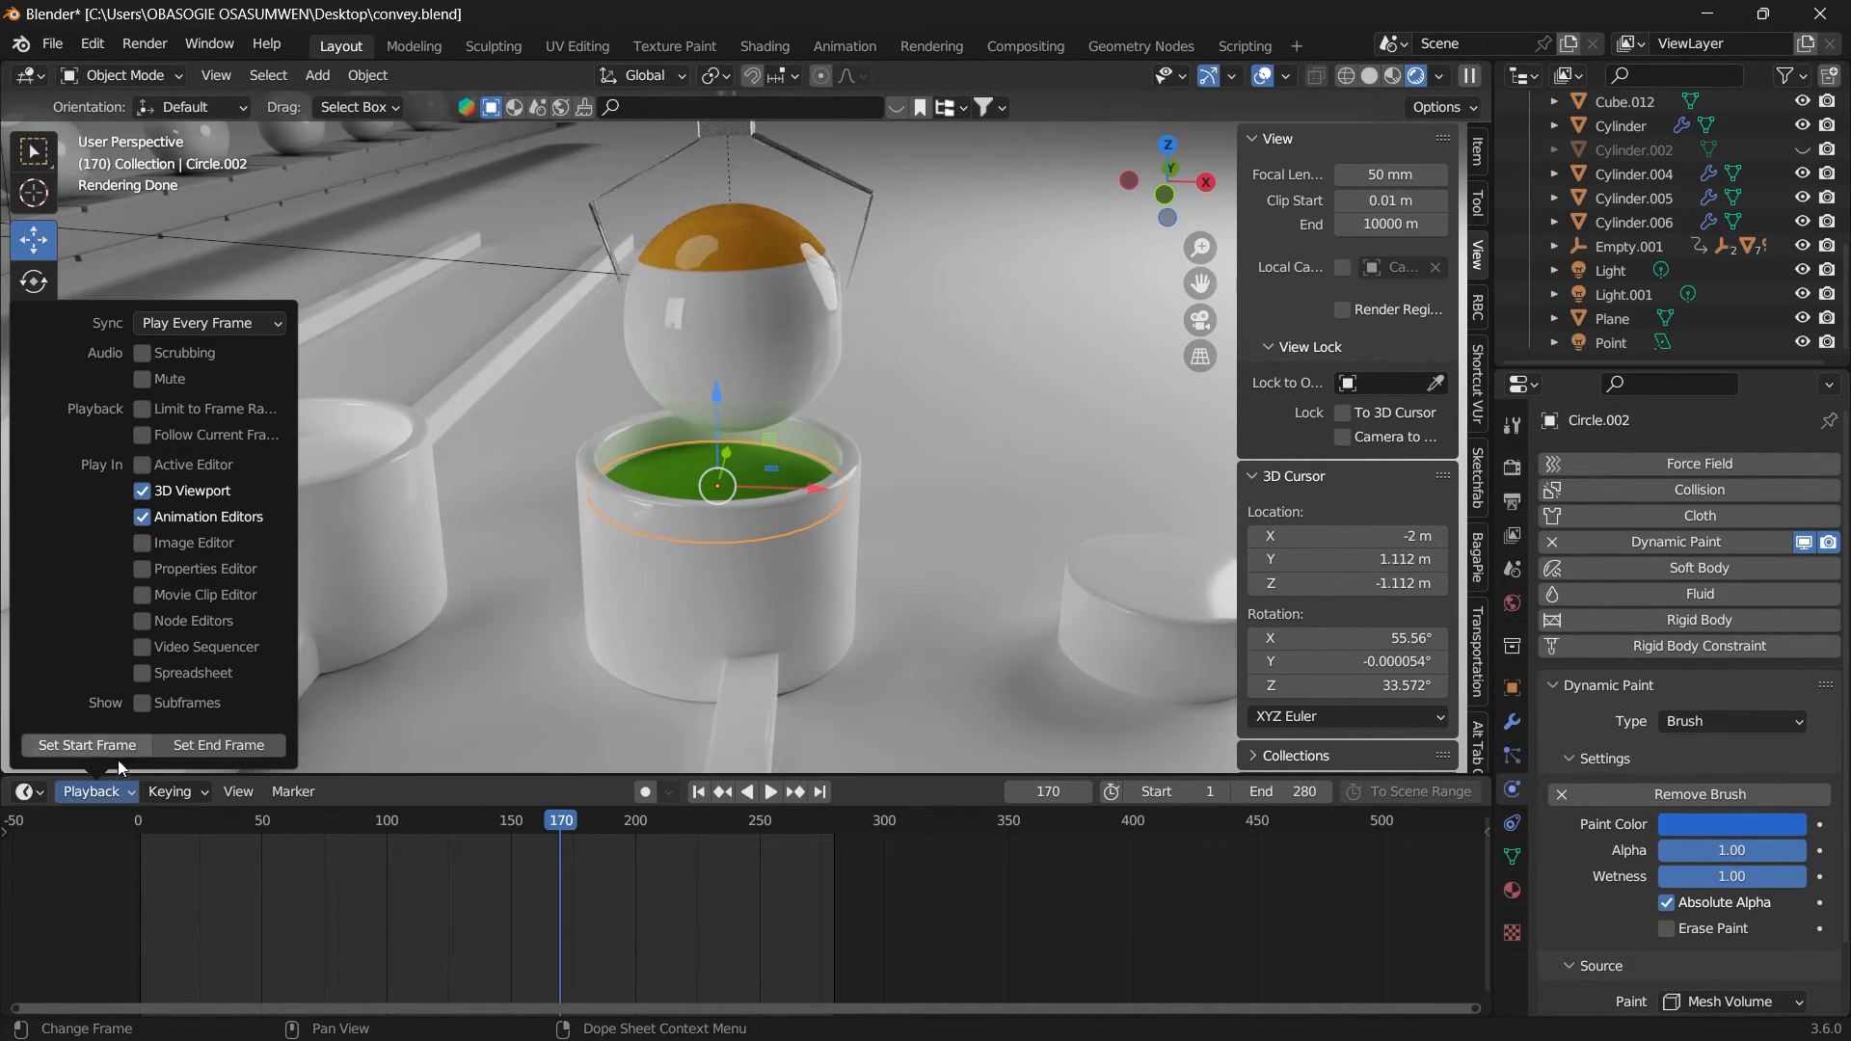
click(14, 796)
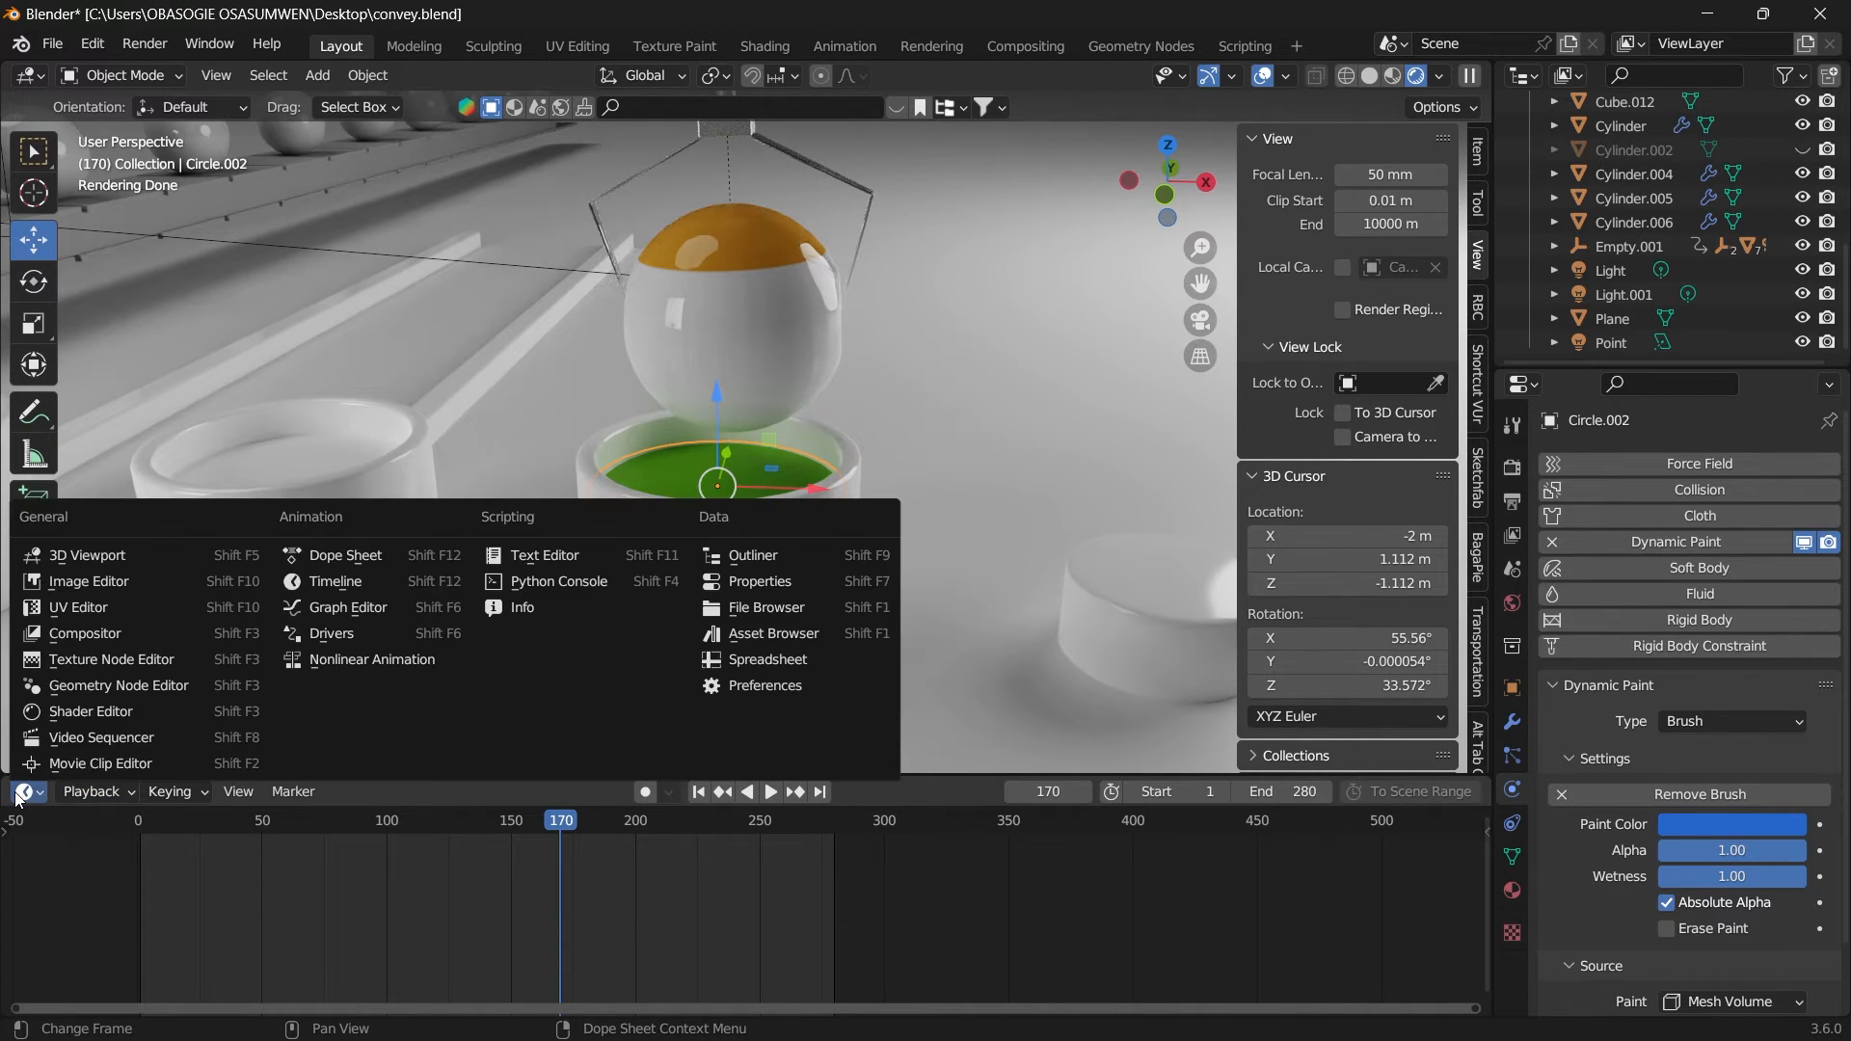
click(68, 711)
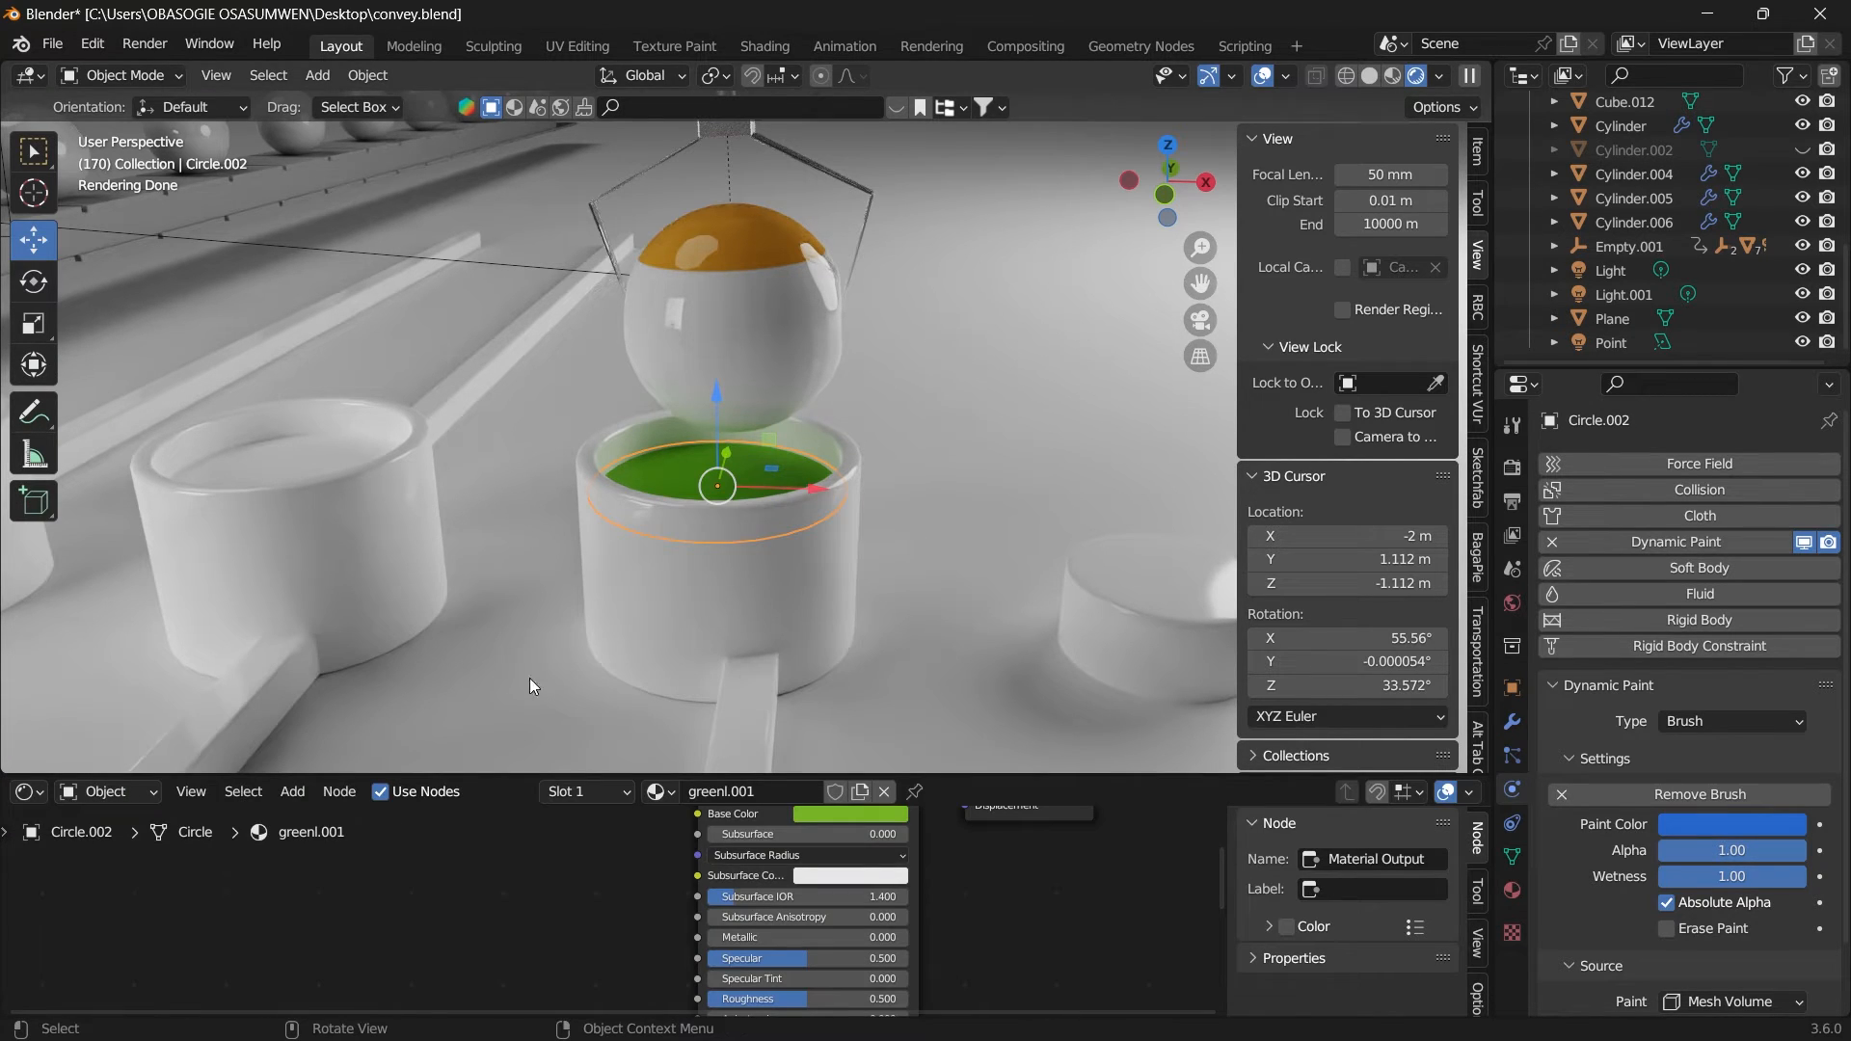
click(864, 816)
click(887, 732)
key(ctrl+c)
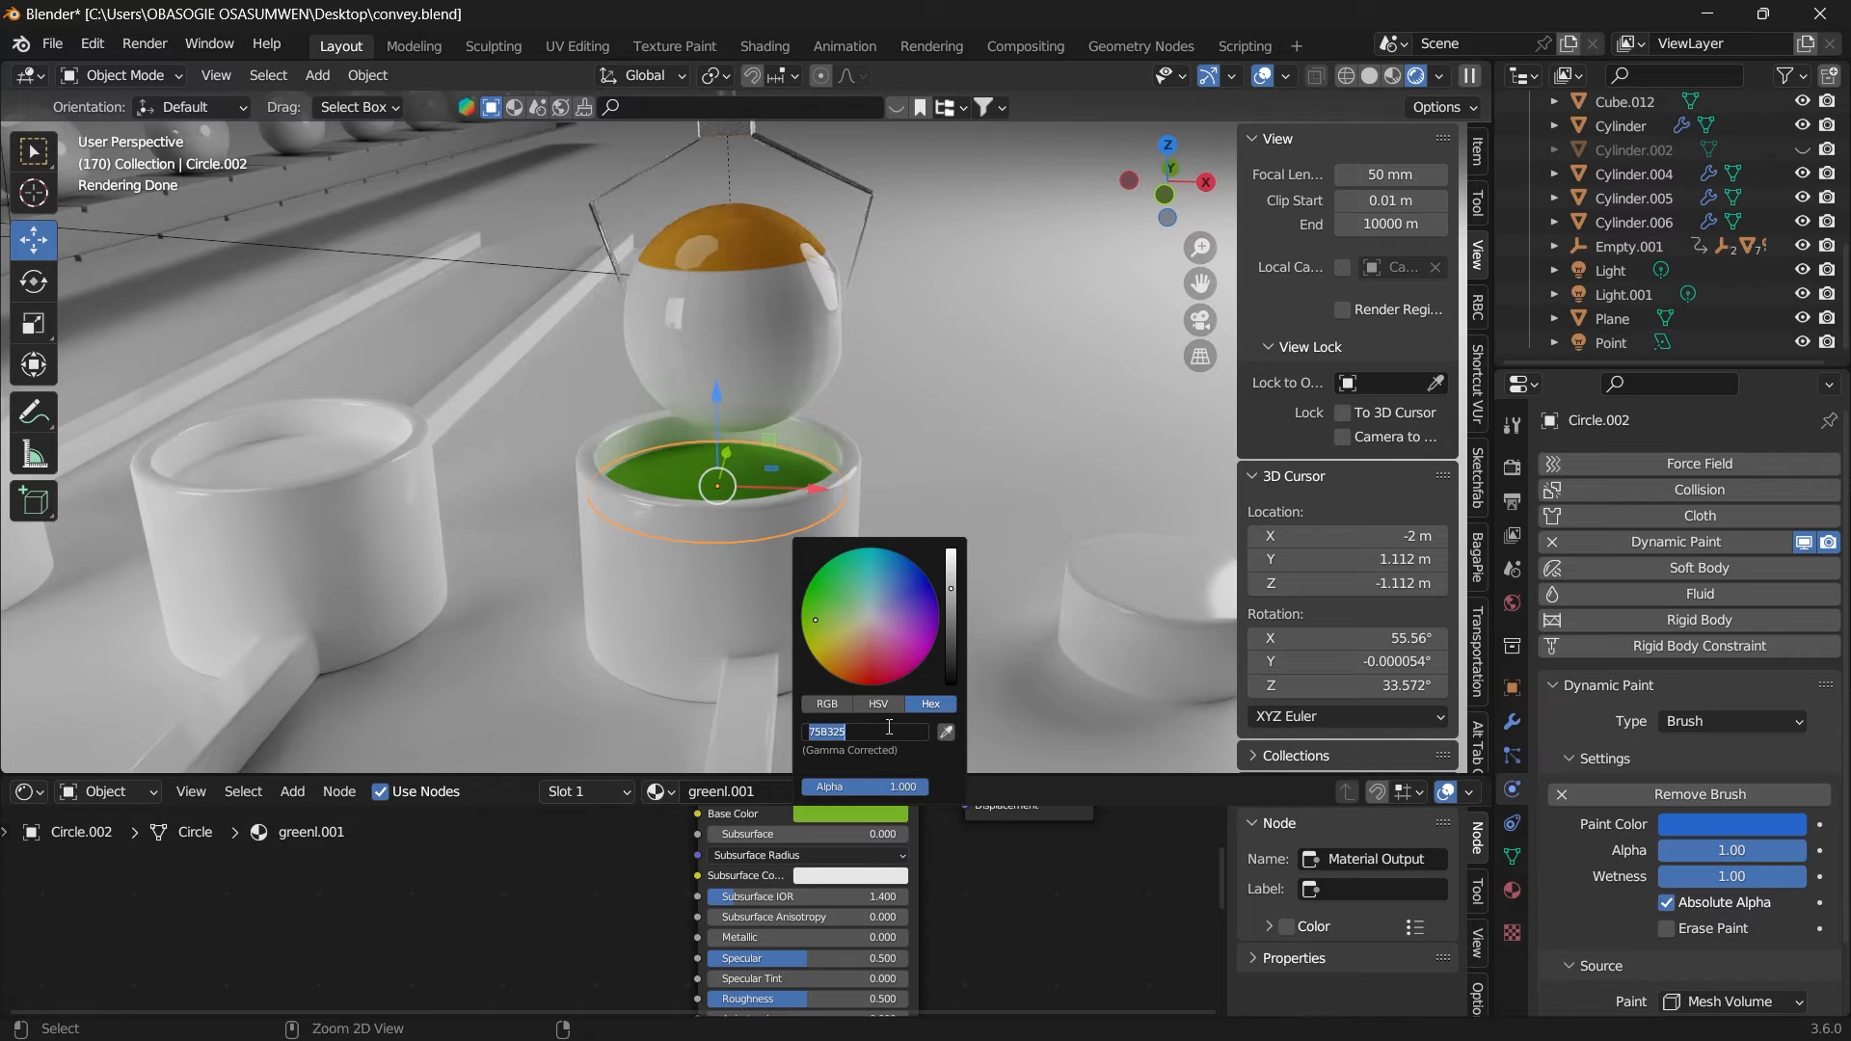
click(1720, 829)
click(1674, 741)
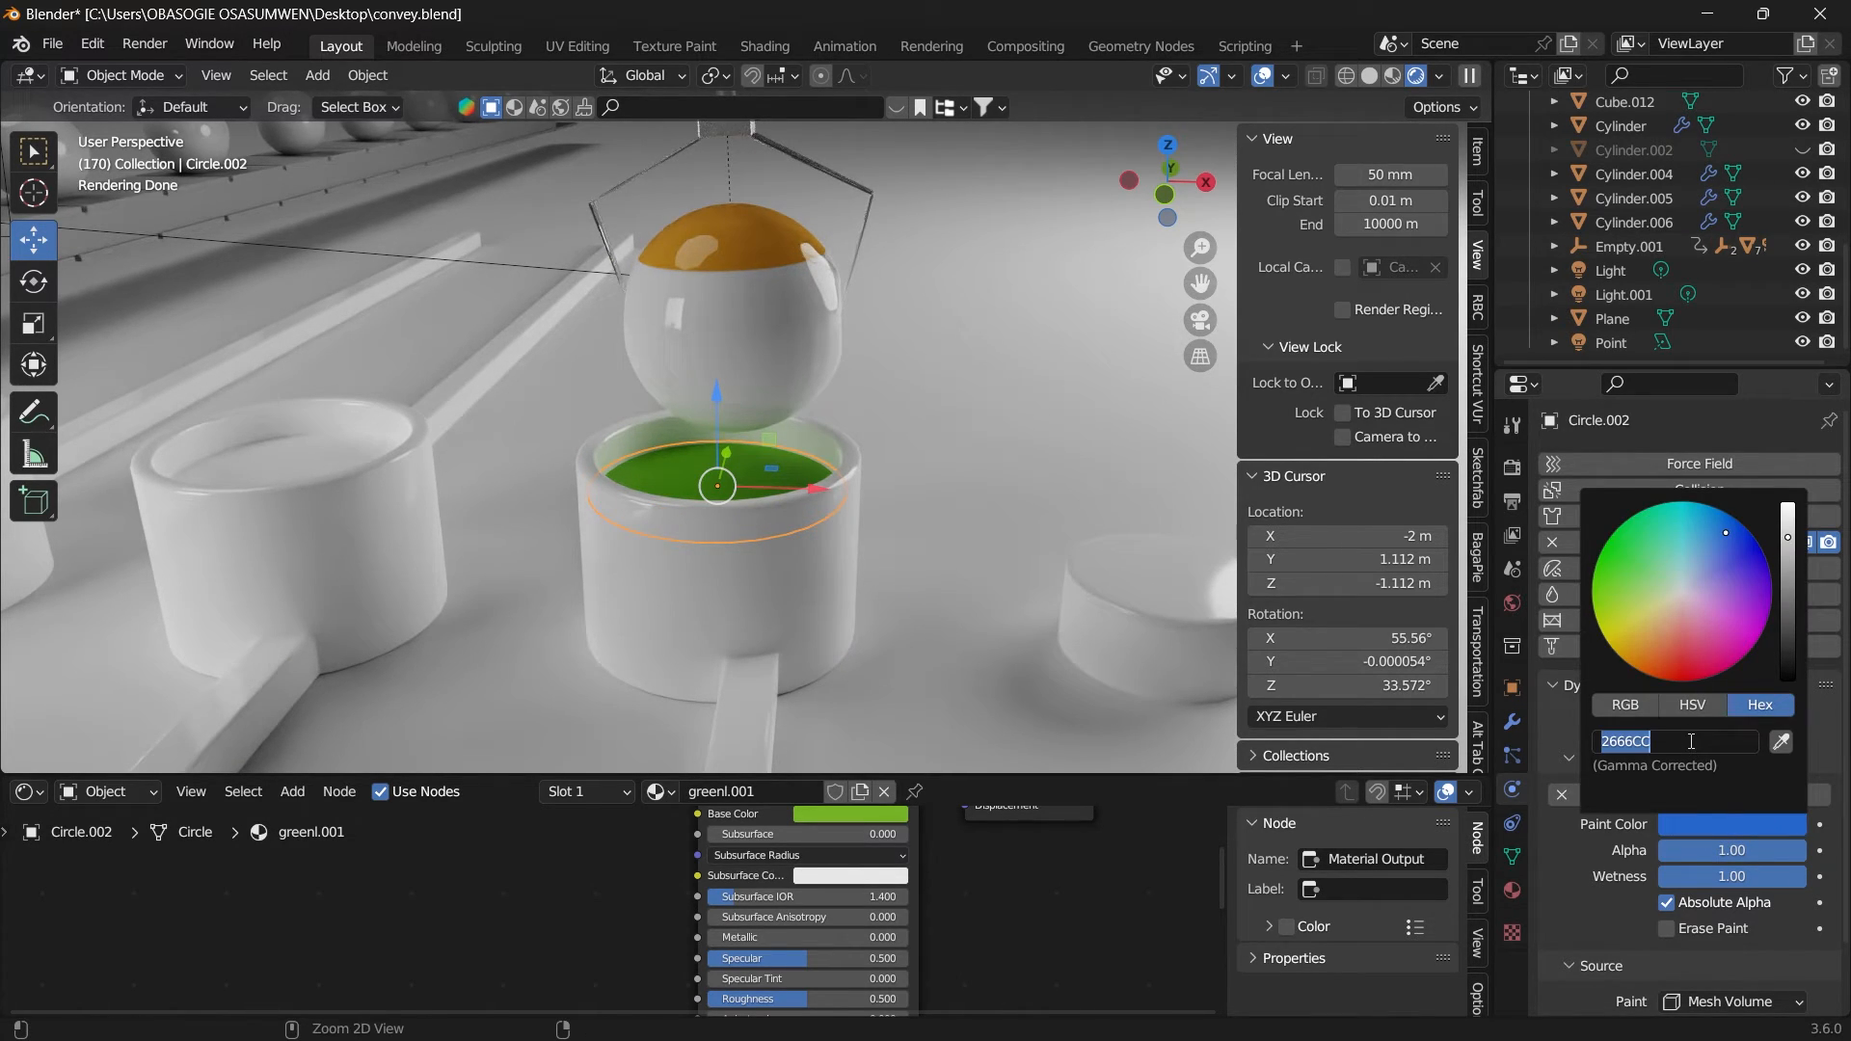
key(ctrl+v)
key(Return)
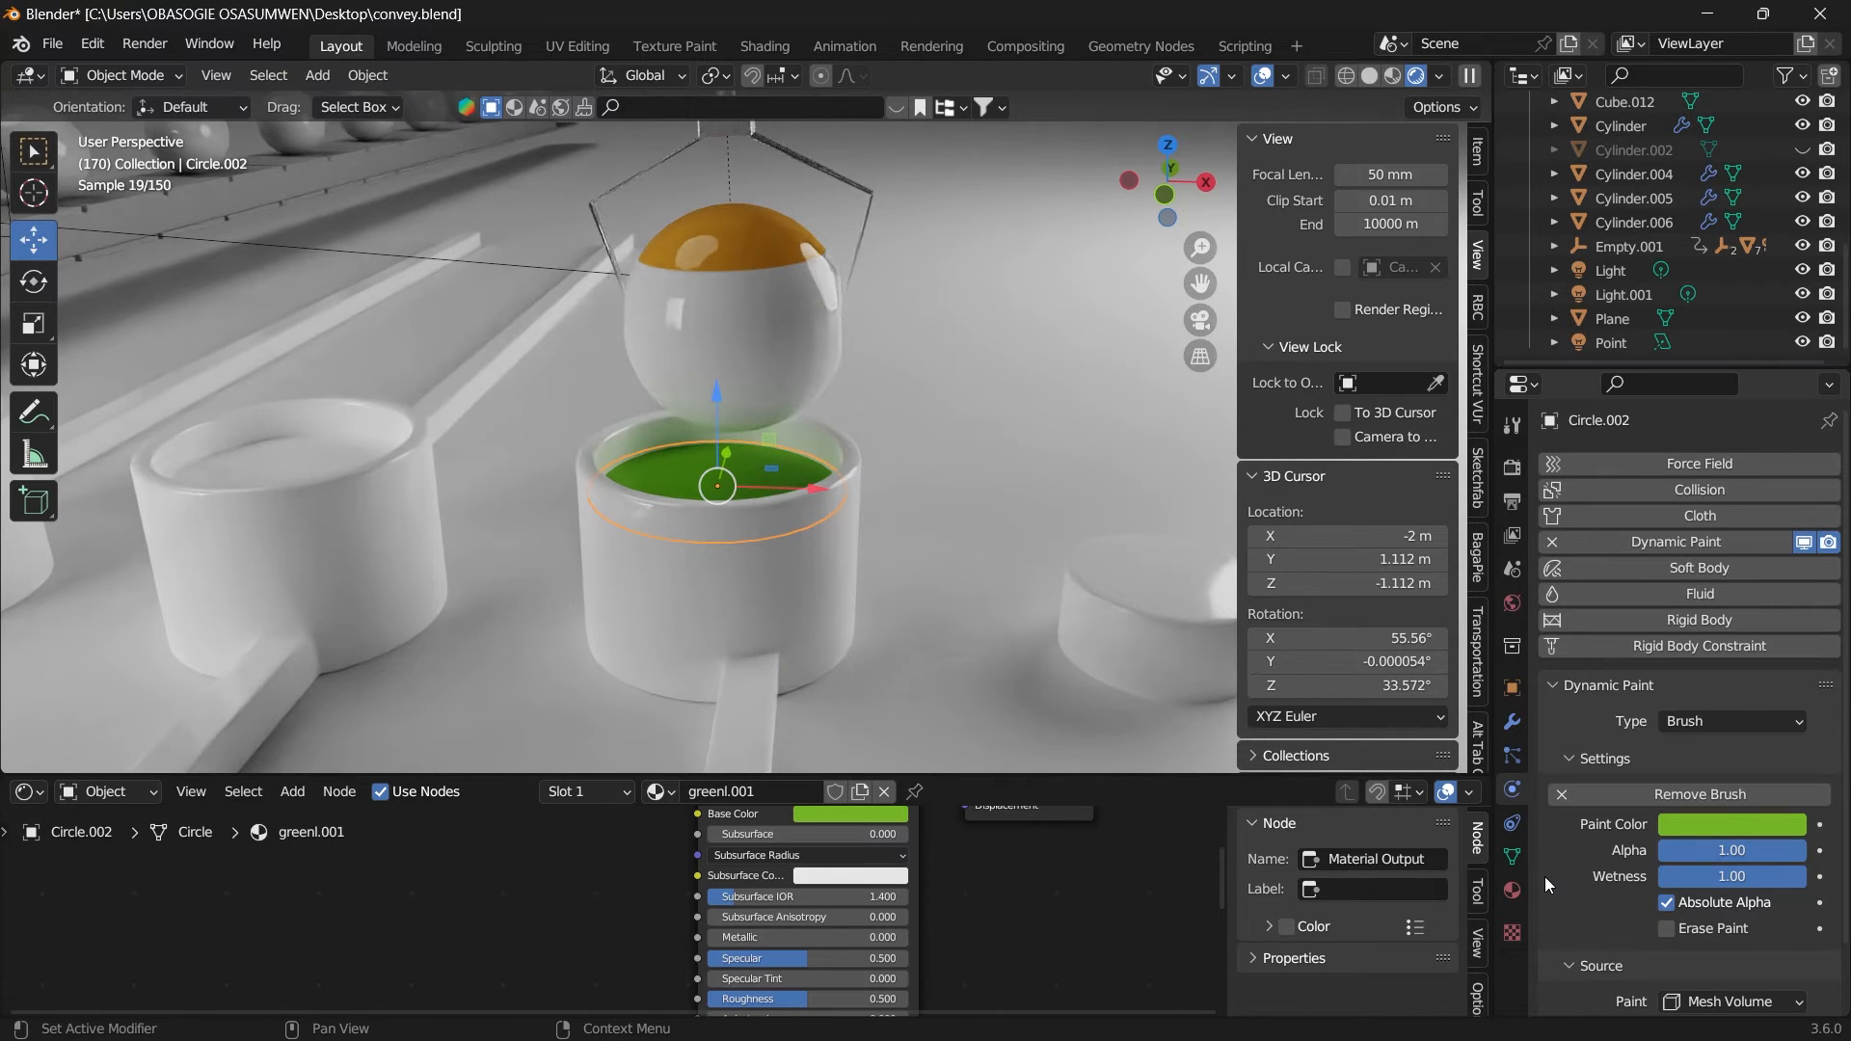
Step: Set the sphere canvas's initial color type to None
click(792, 388)
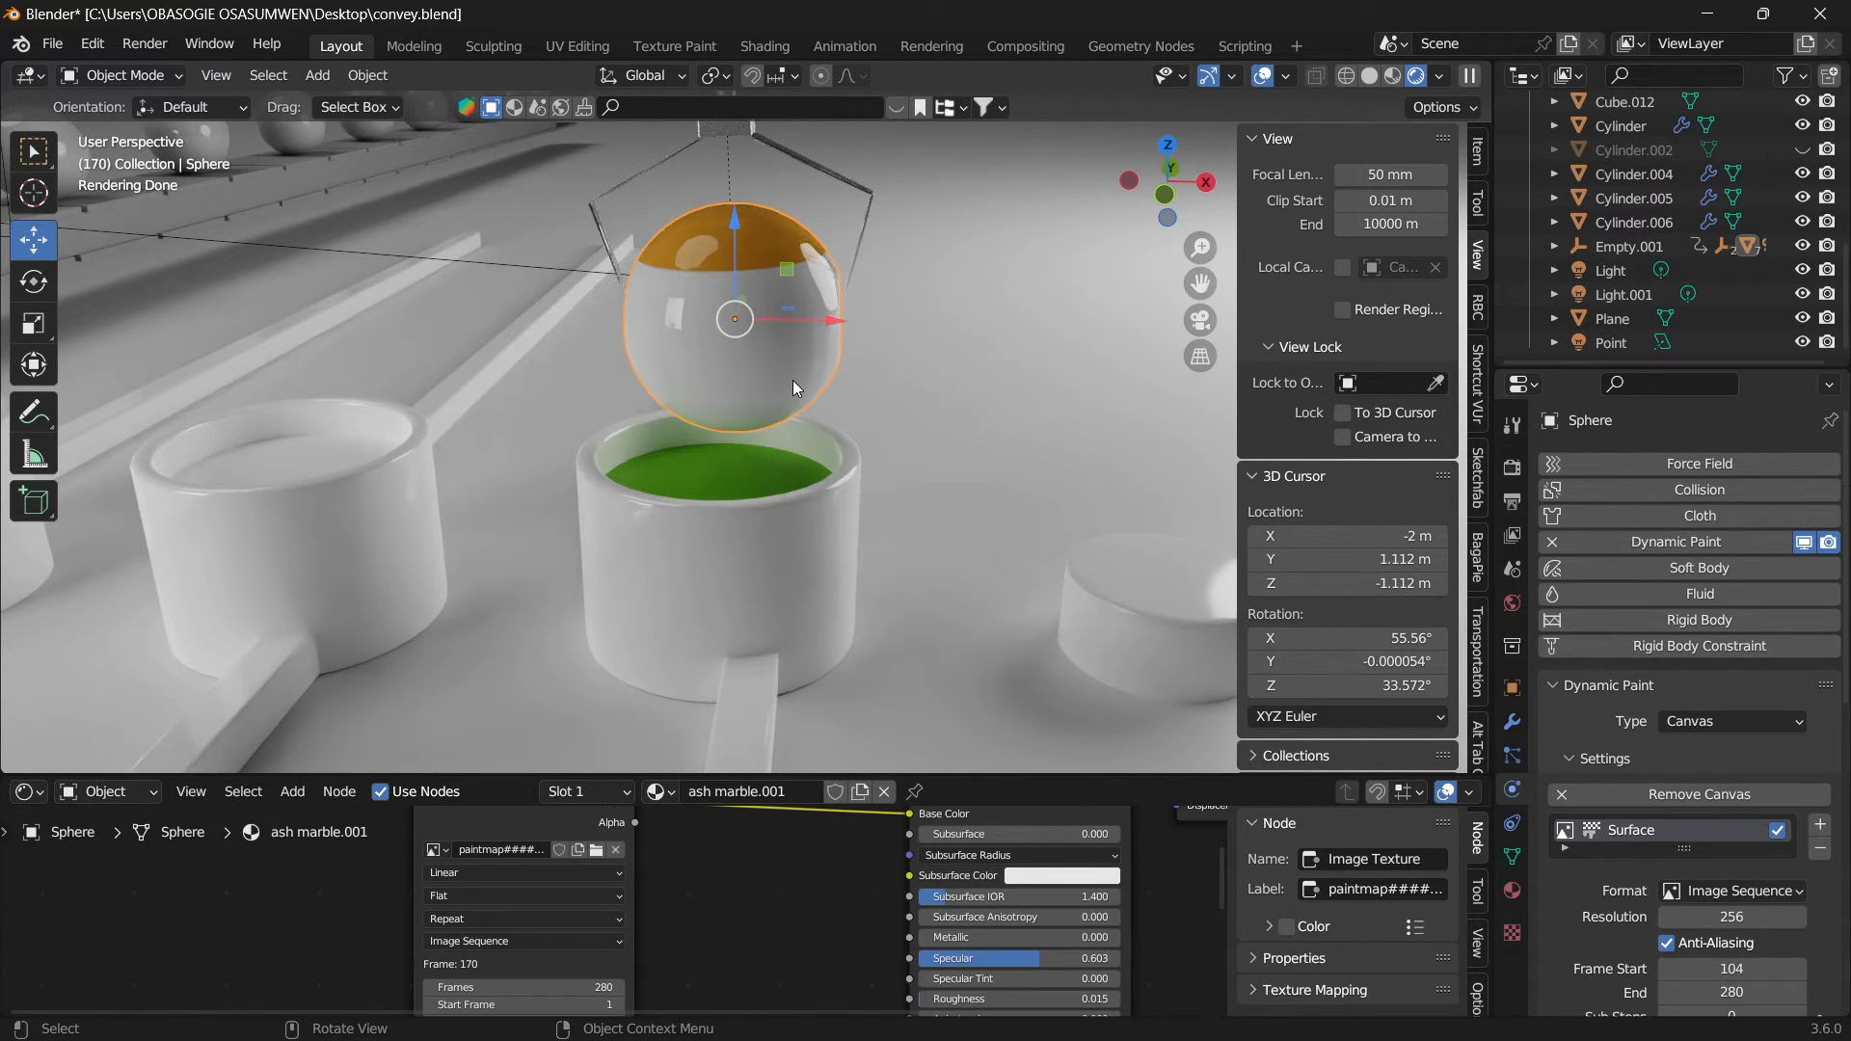
scroll(1564, 894, down, 8)
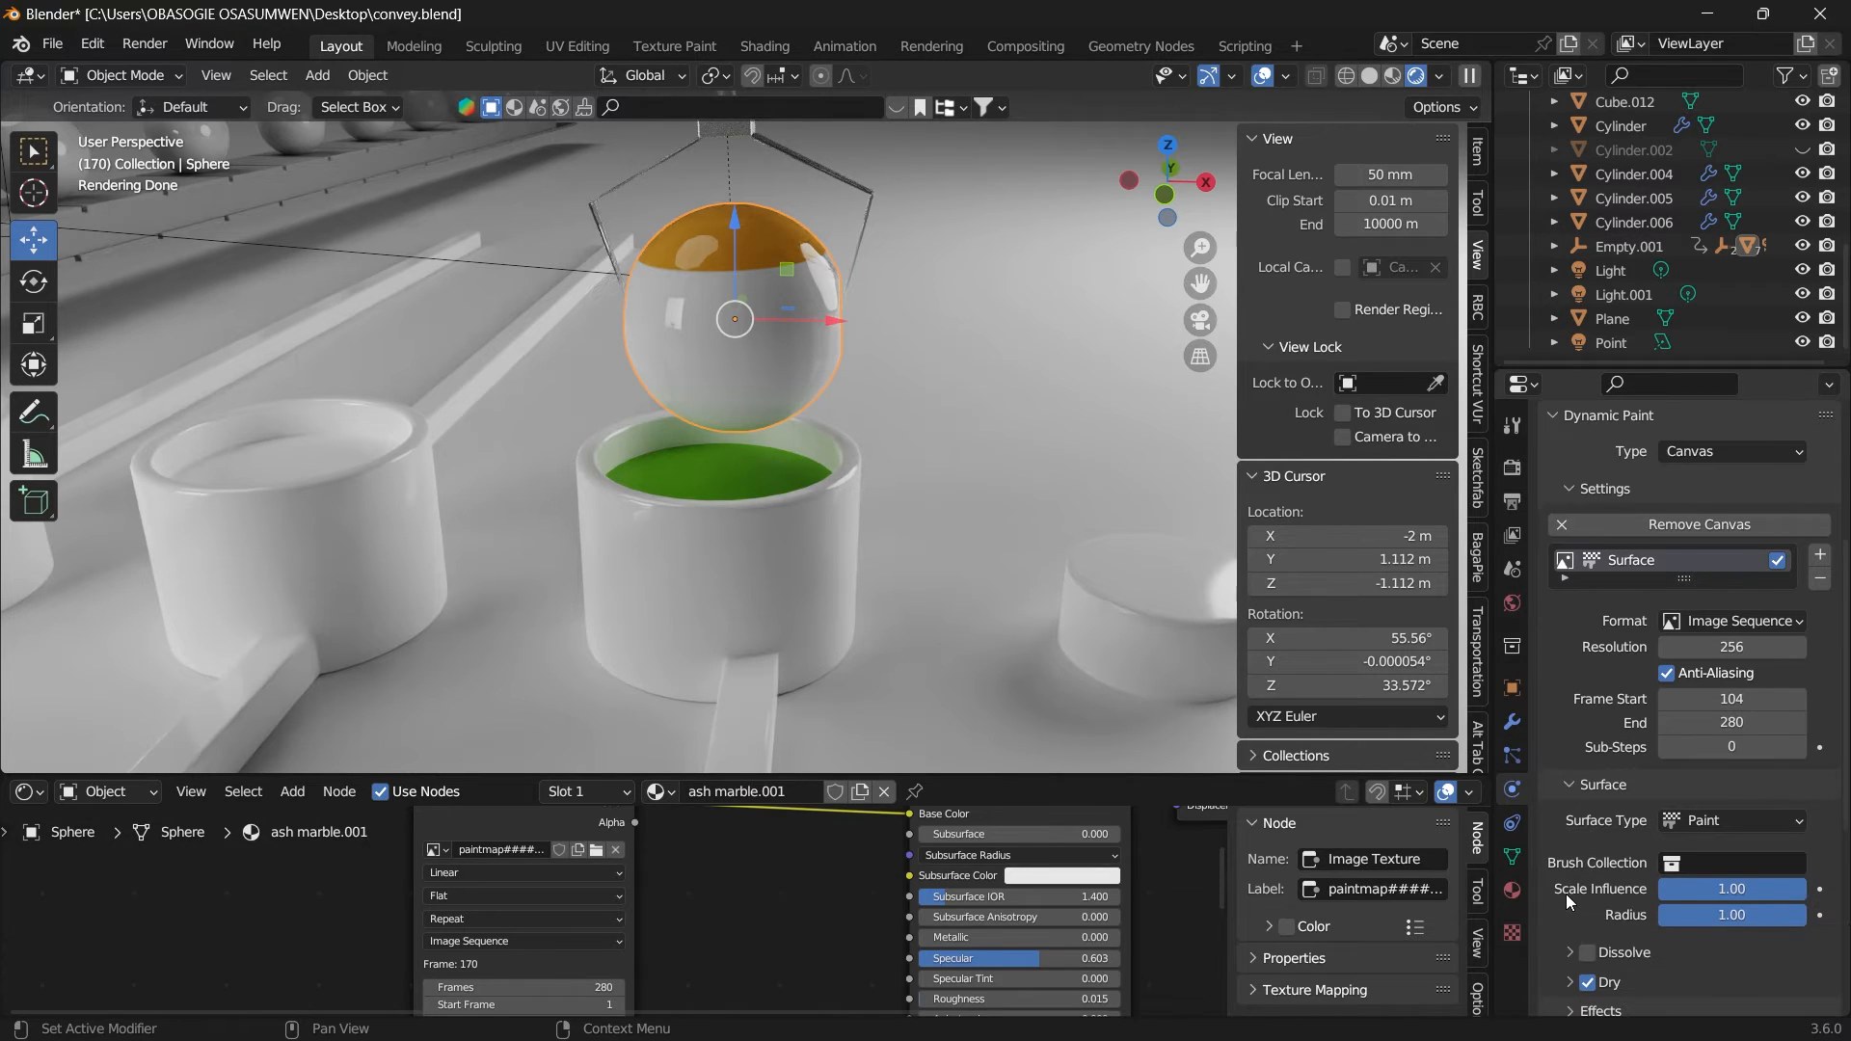
scroll(1650, 877, down, 3)
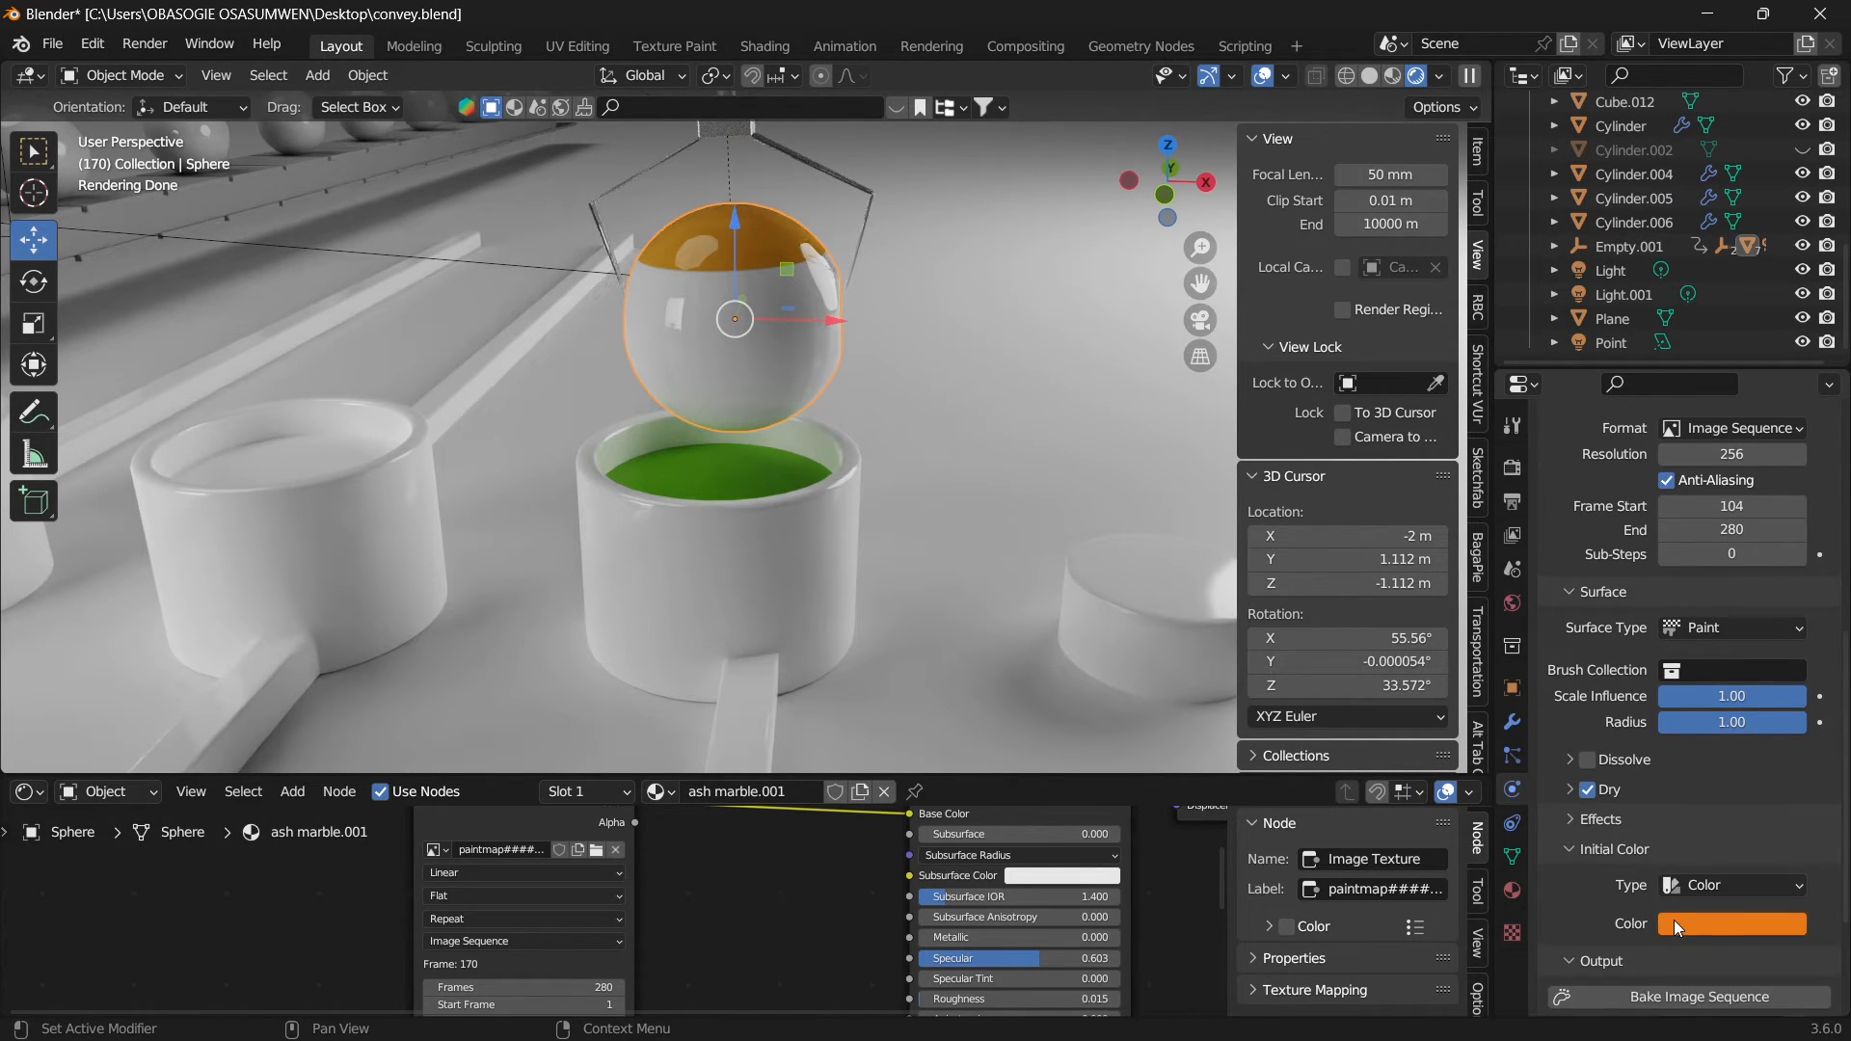
click(1738, 887)
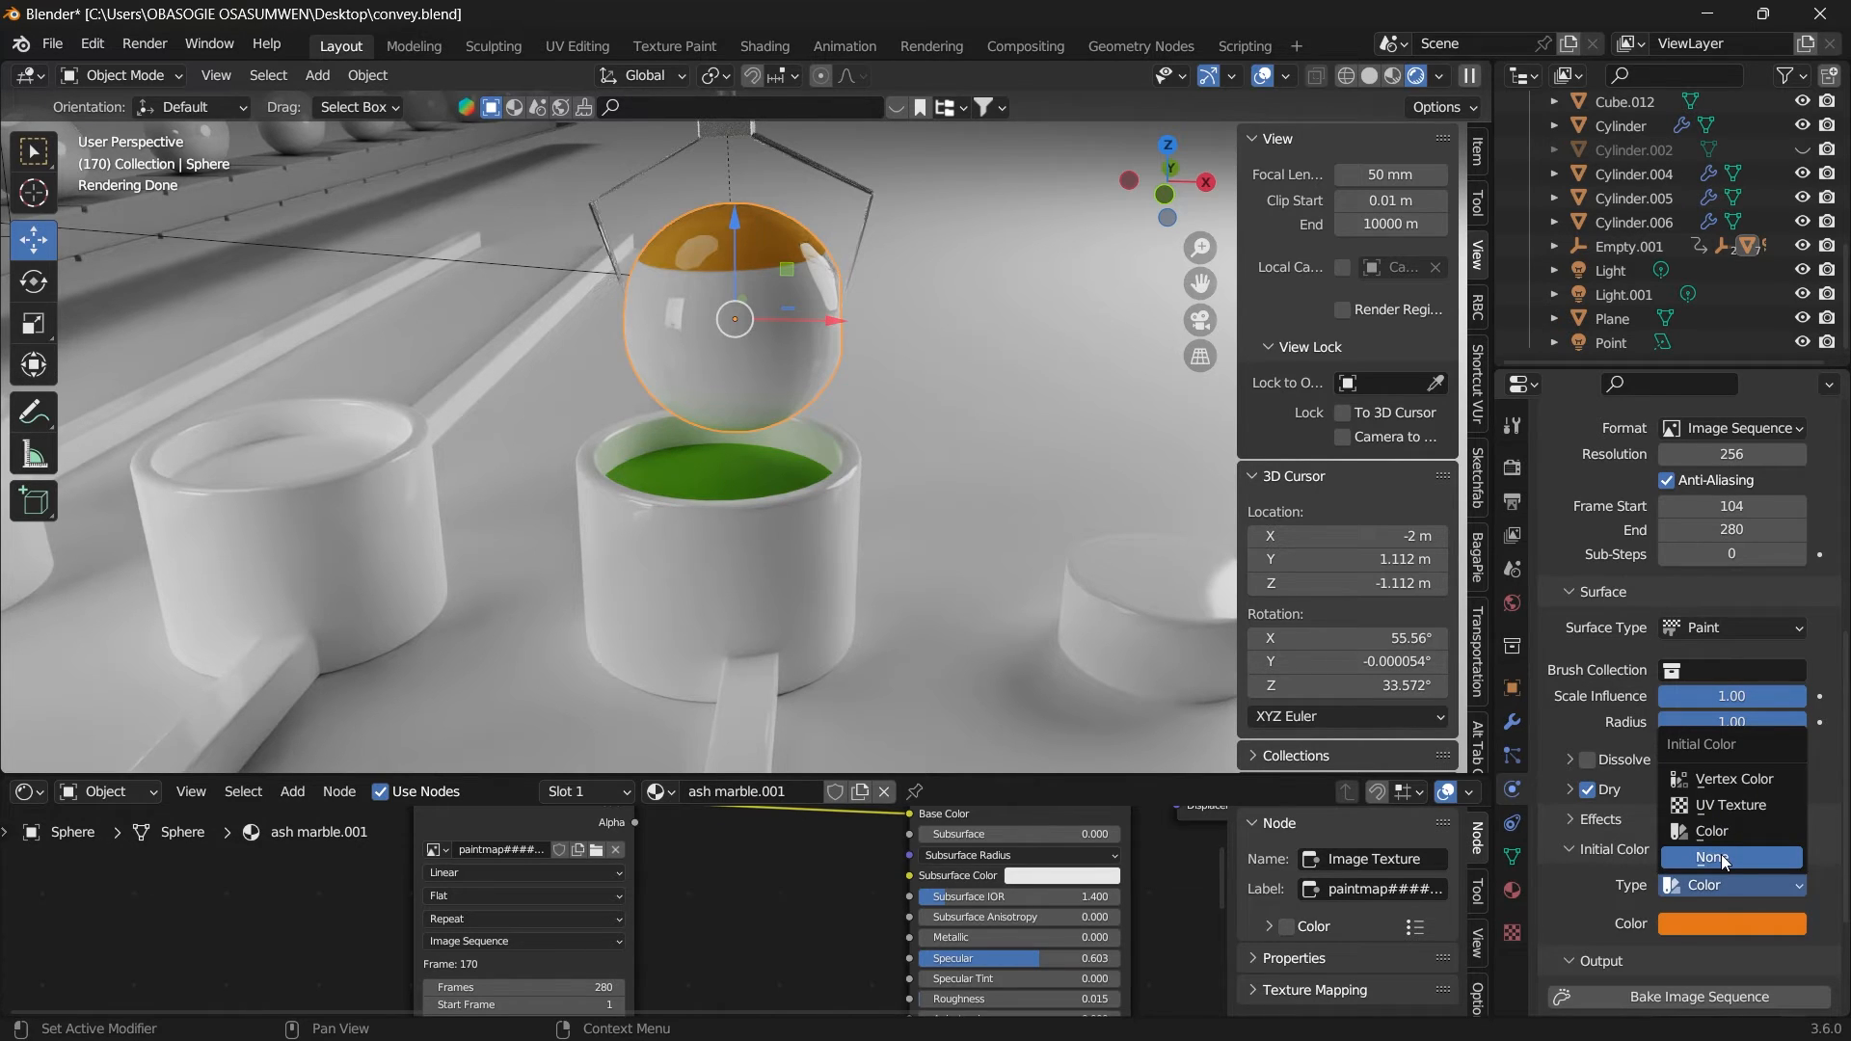
click(1720, 856)
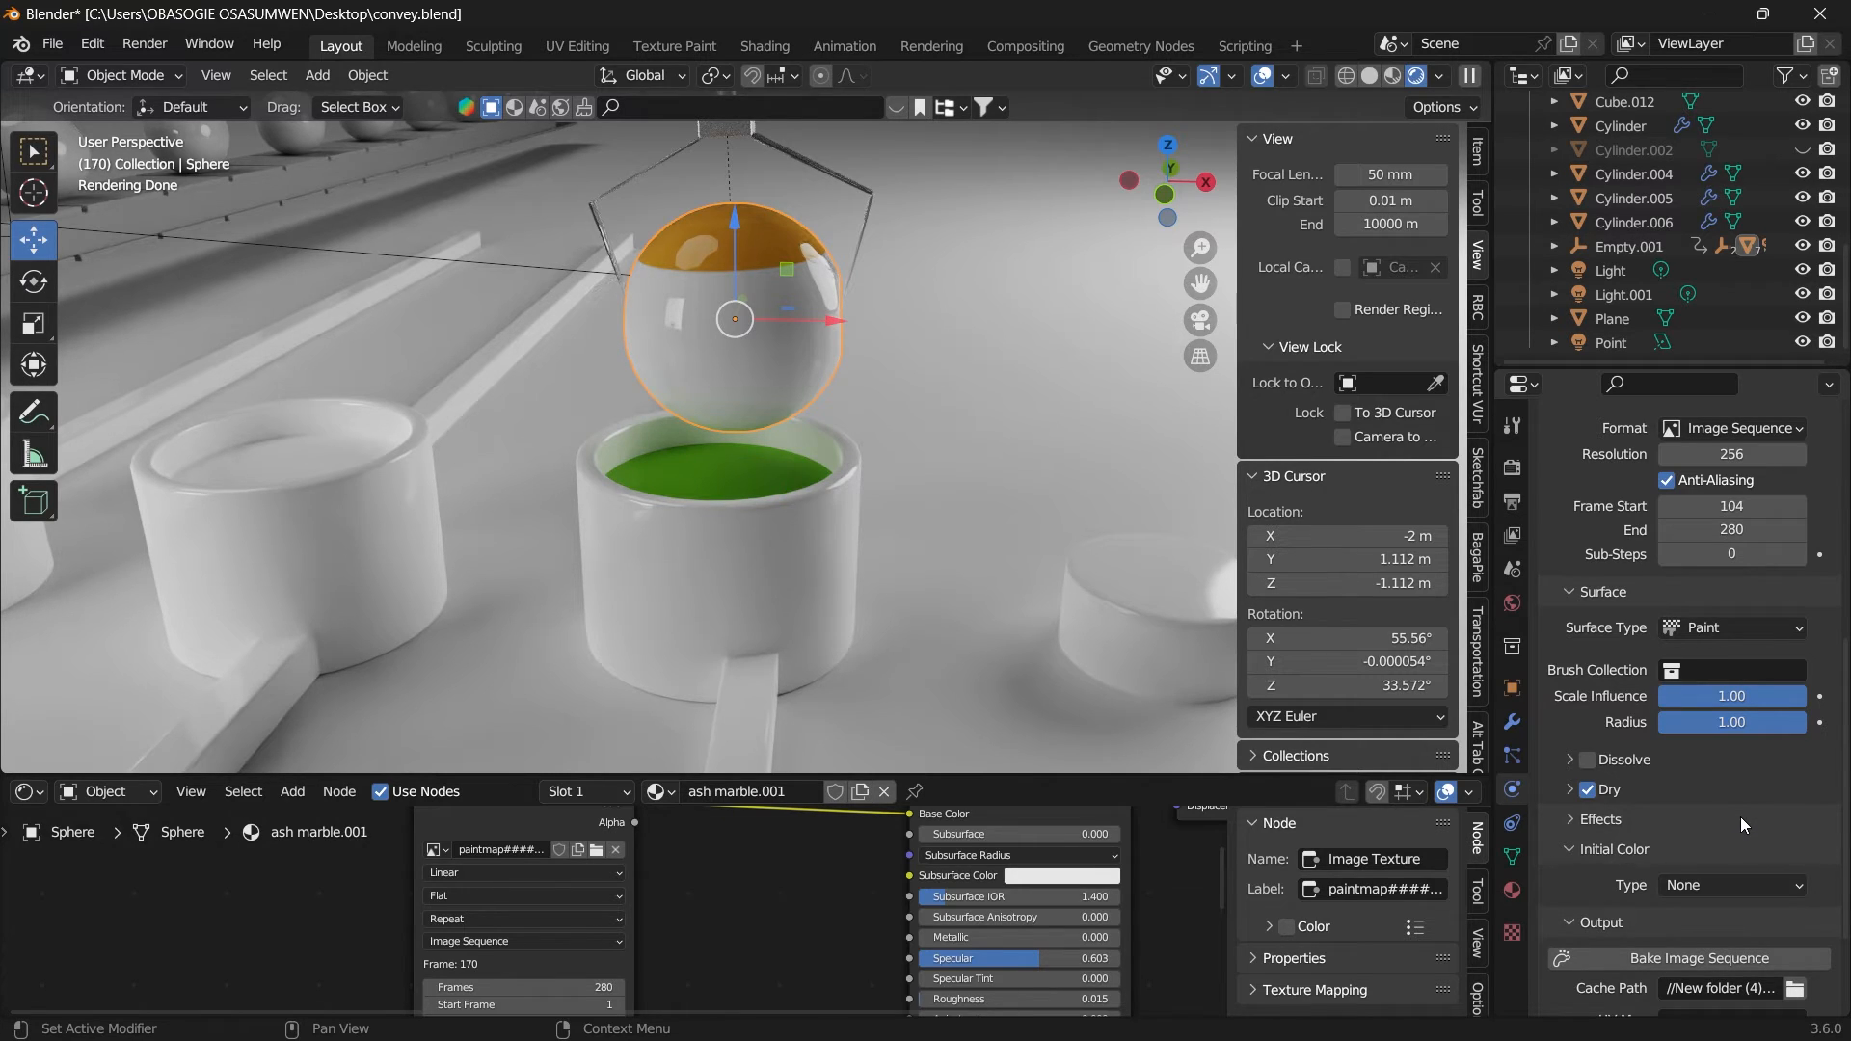
Step: Create a folder named "second colour dump" inside New folder (4) and set it as the sphere canvas's cache path
scroll(1739, 818, down, 3)
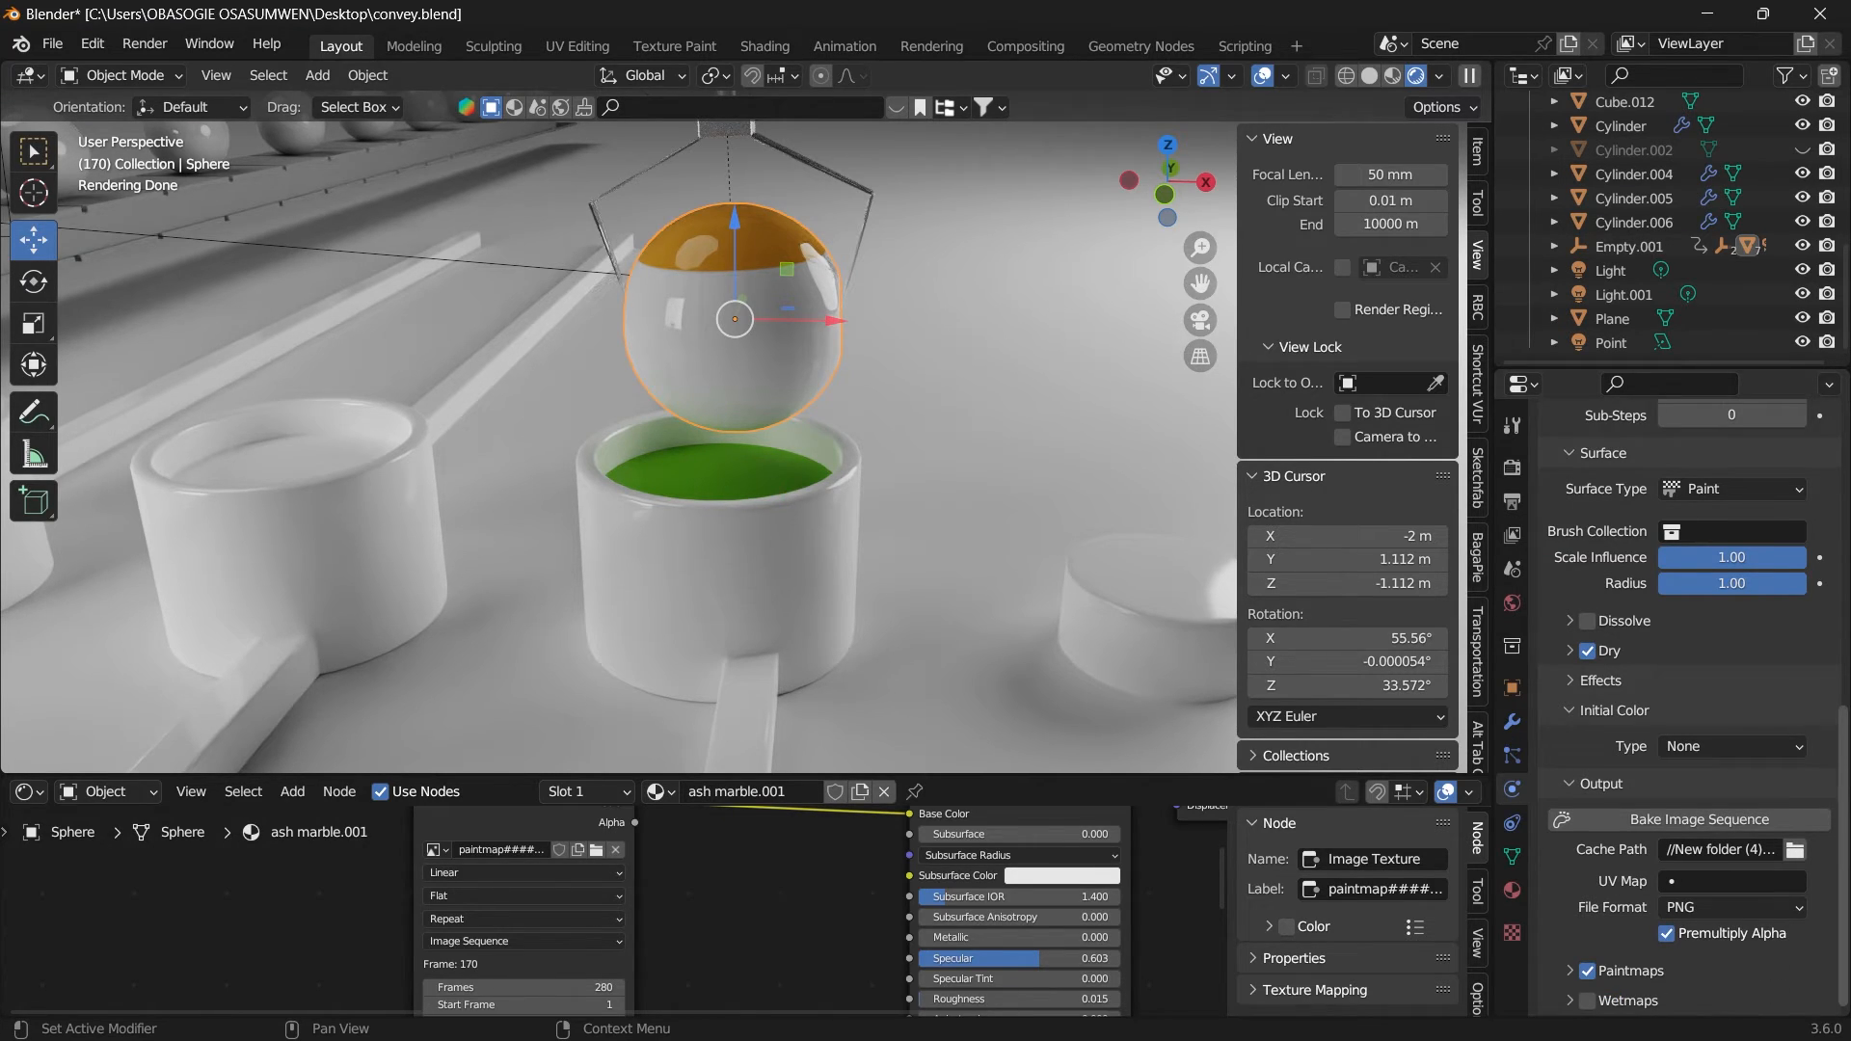
click(1797, 853)
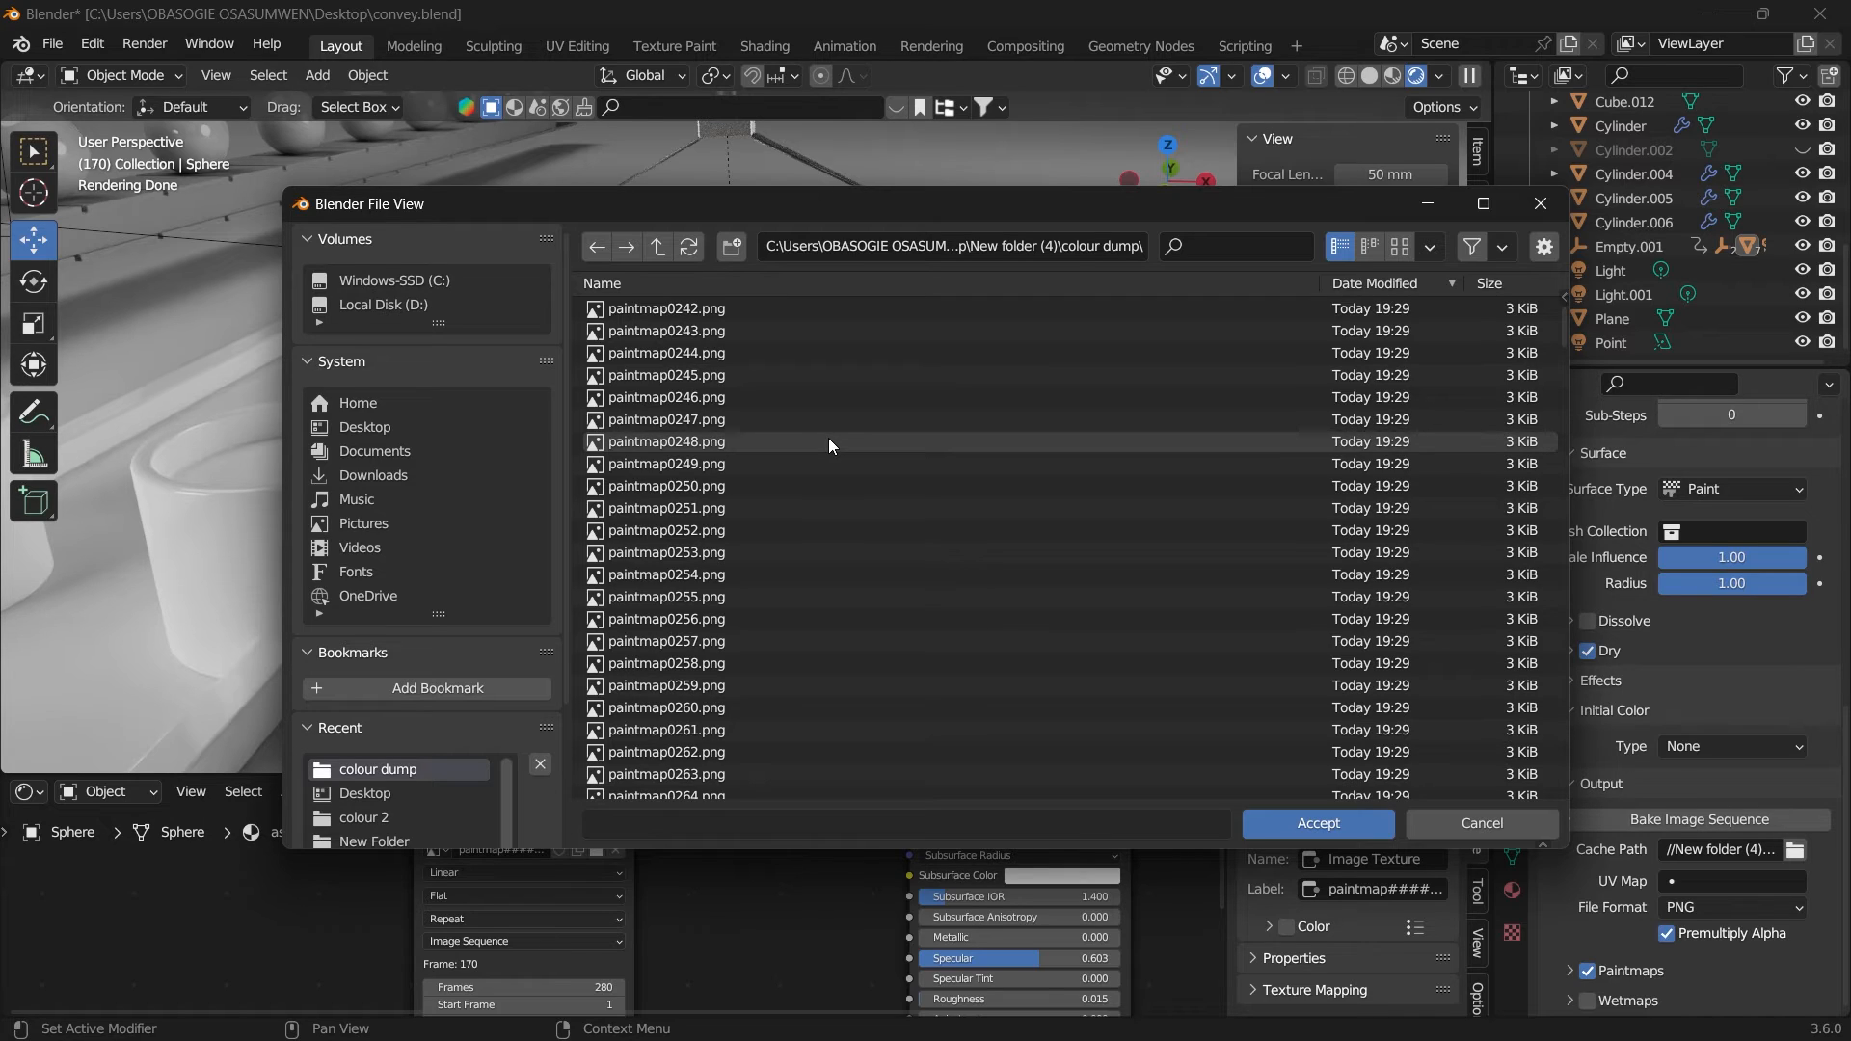
key(alt+Up)
right_click(772, 776)
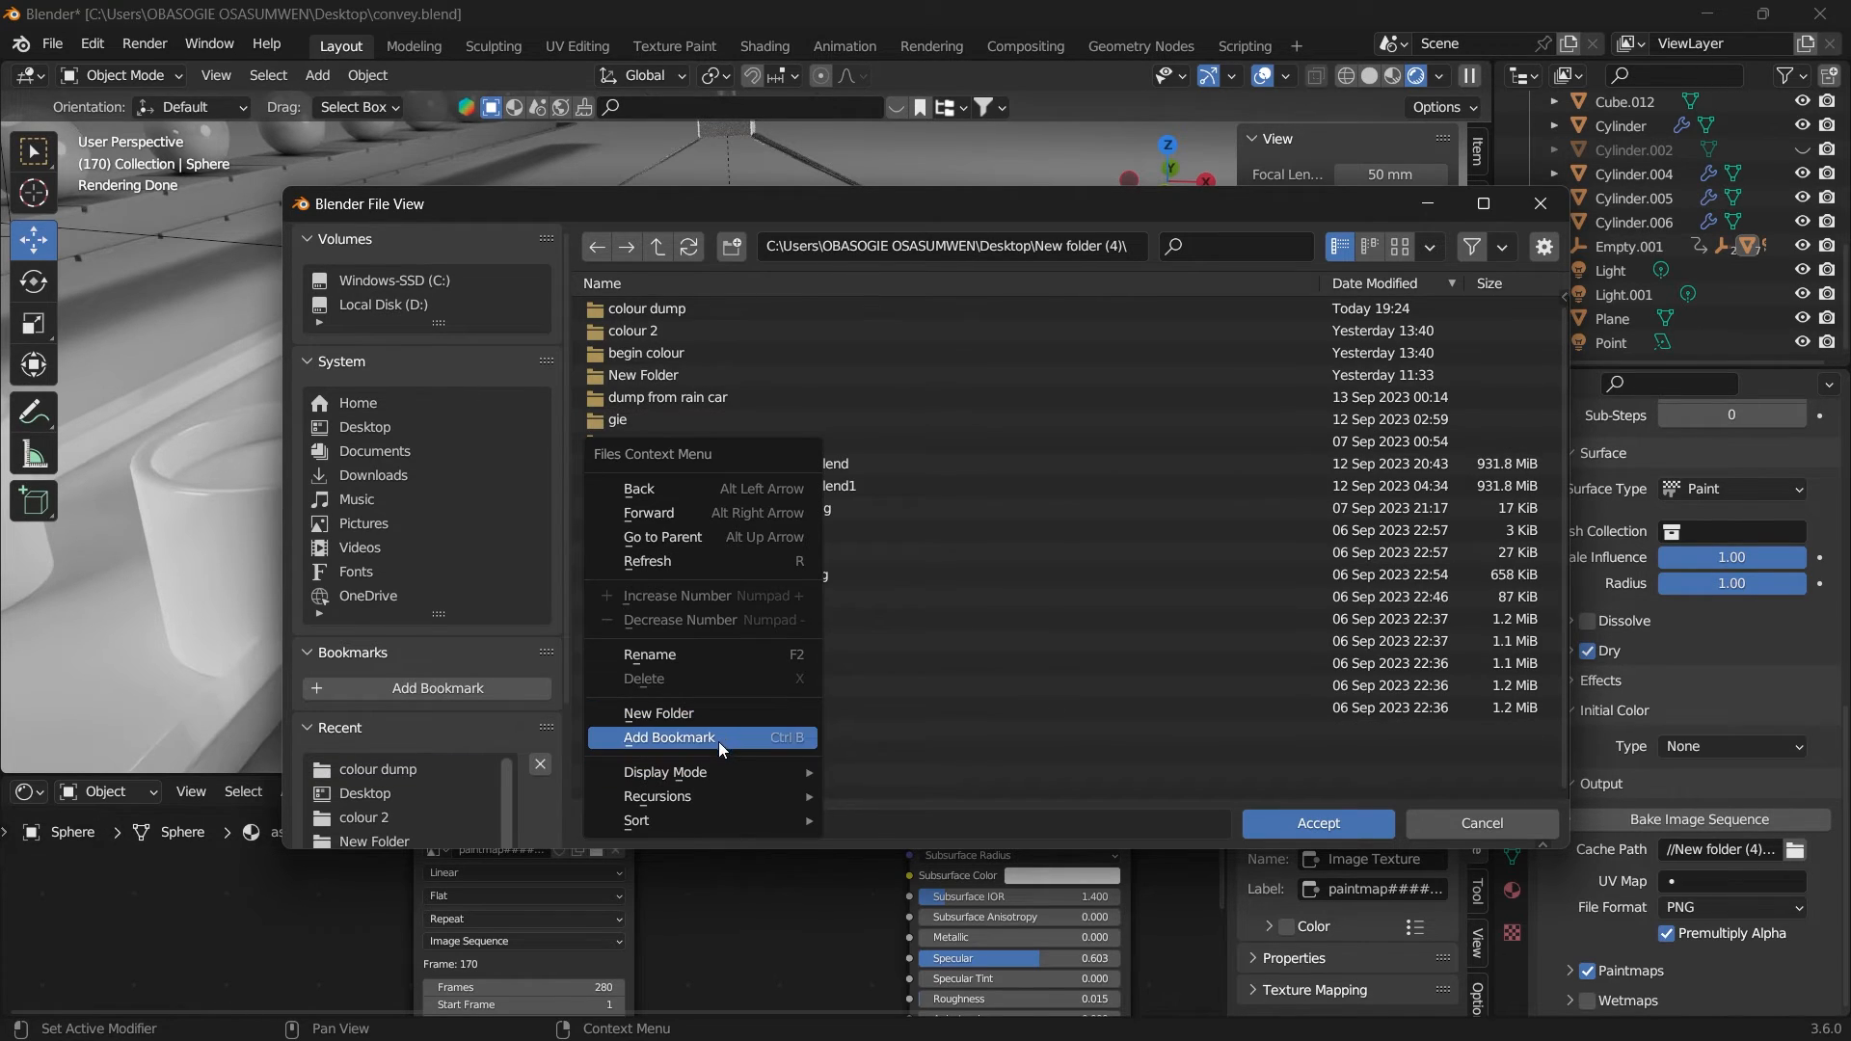
click(726, 714)
click(732, 305)
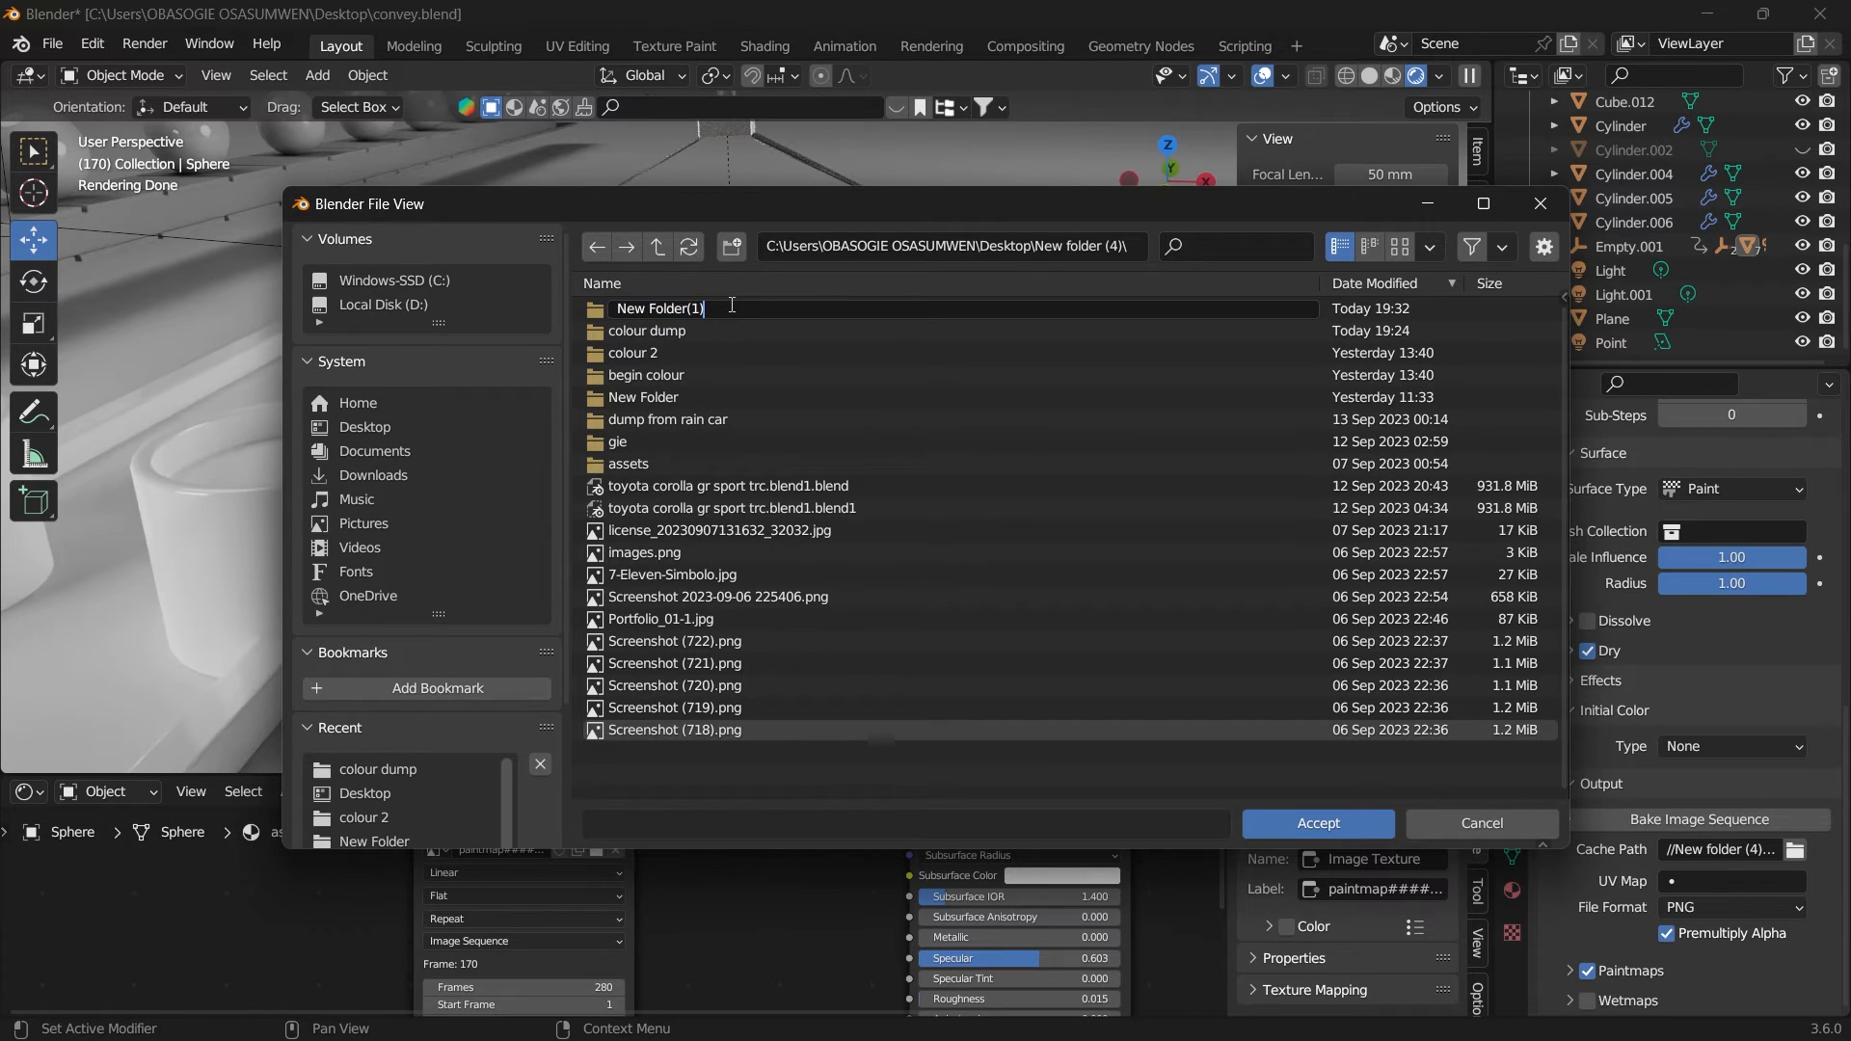
drag(727, 306, 603, 312)
text(c)
key(BackSpace)
text(second colour dump)
key(Return)
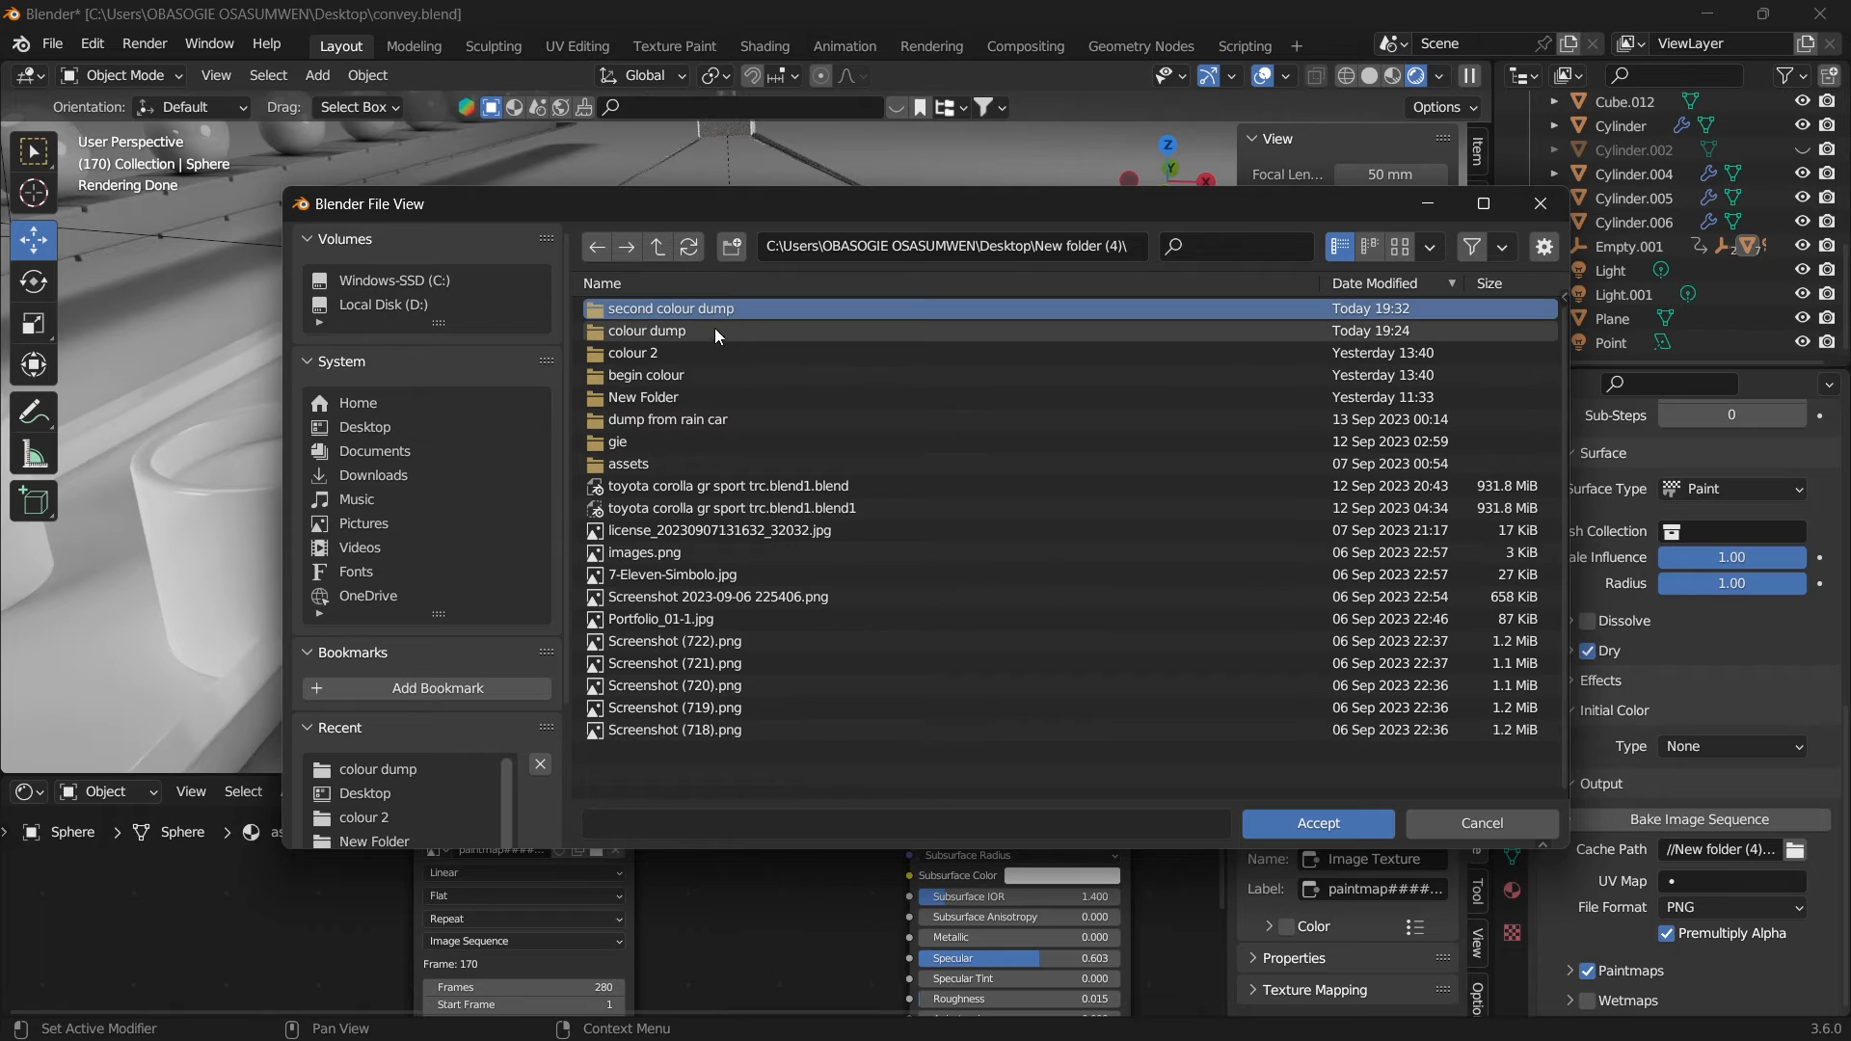
double_click(725, 307)
click(1316, 819)
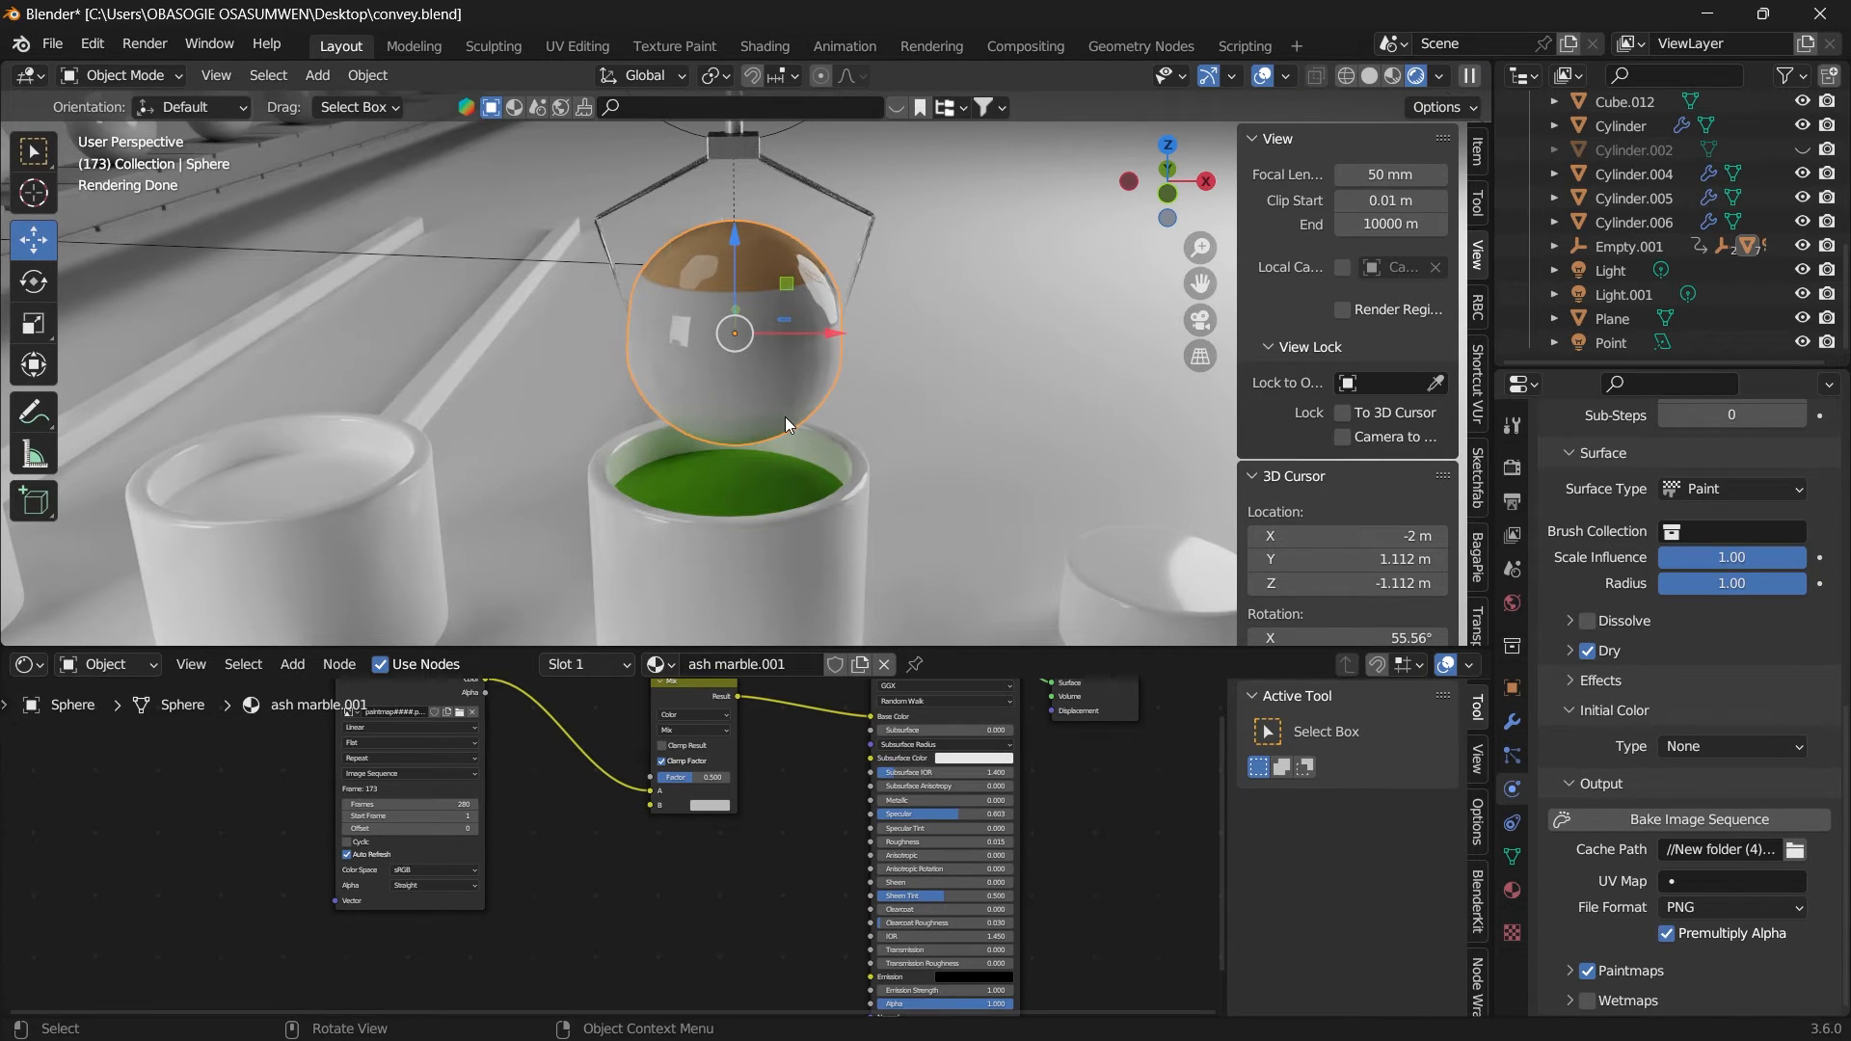
Step: Check the green fluid's Dynamic Paint brush settings and its modifier stack
click(802, 483)
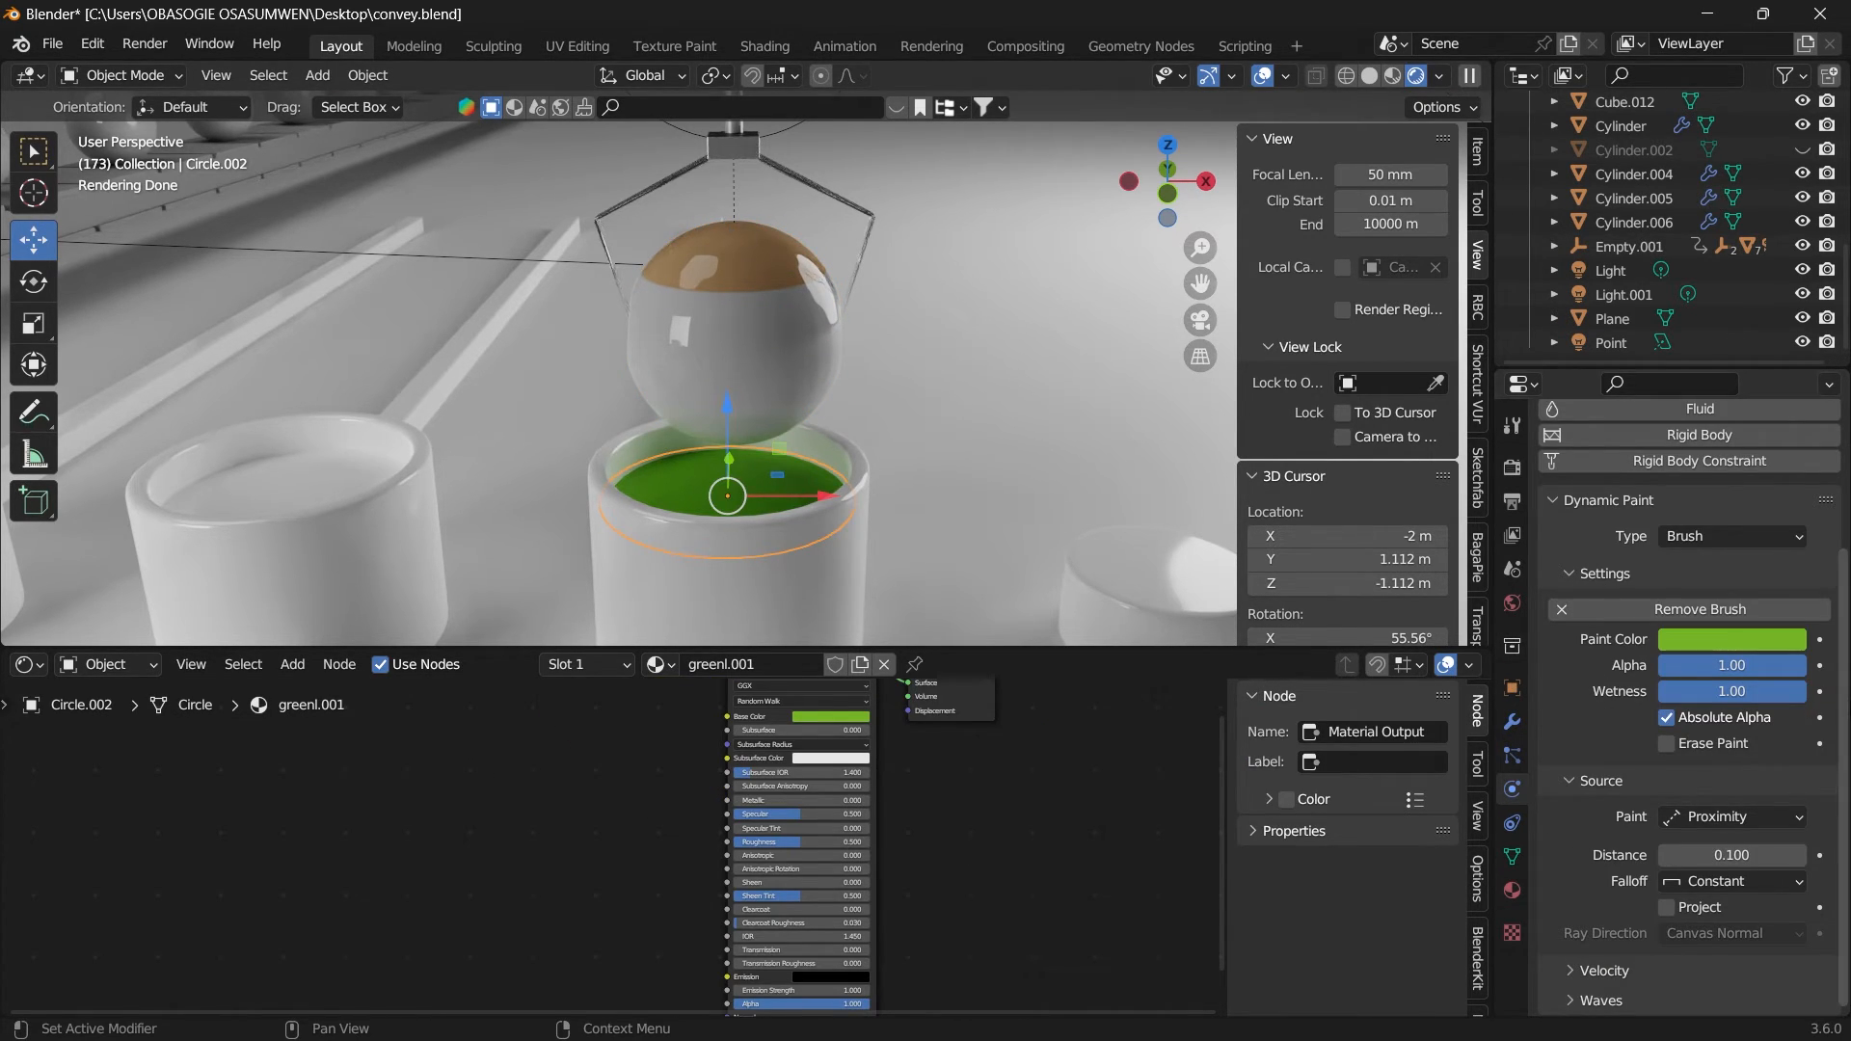
scroll(1812, 723, up, 1)
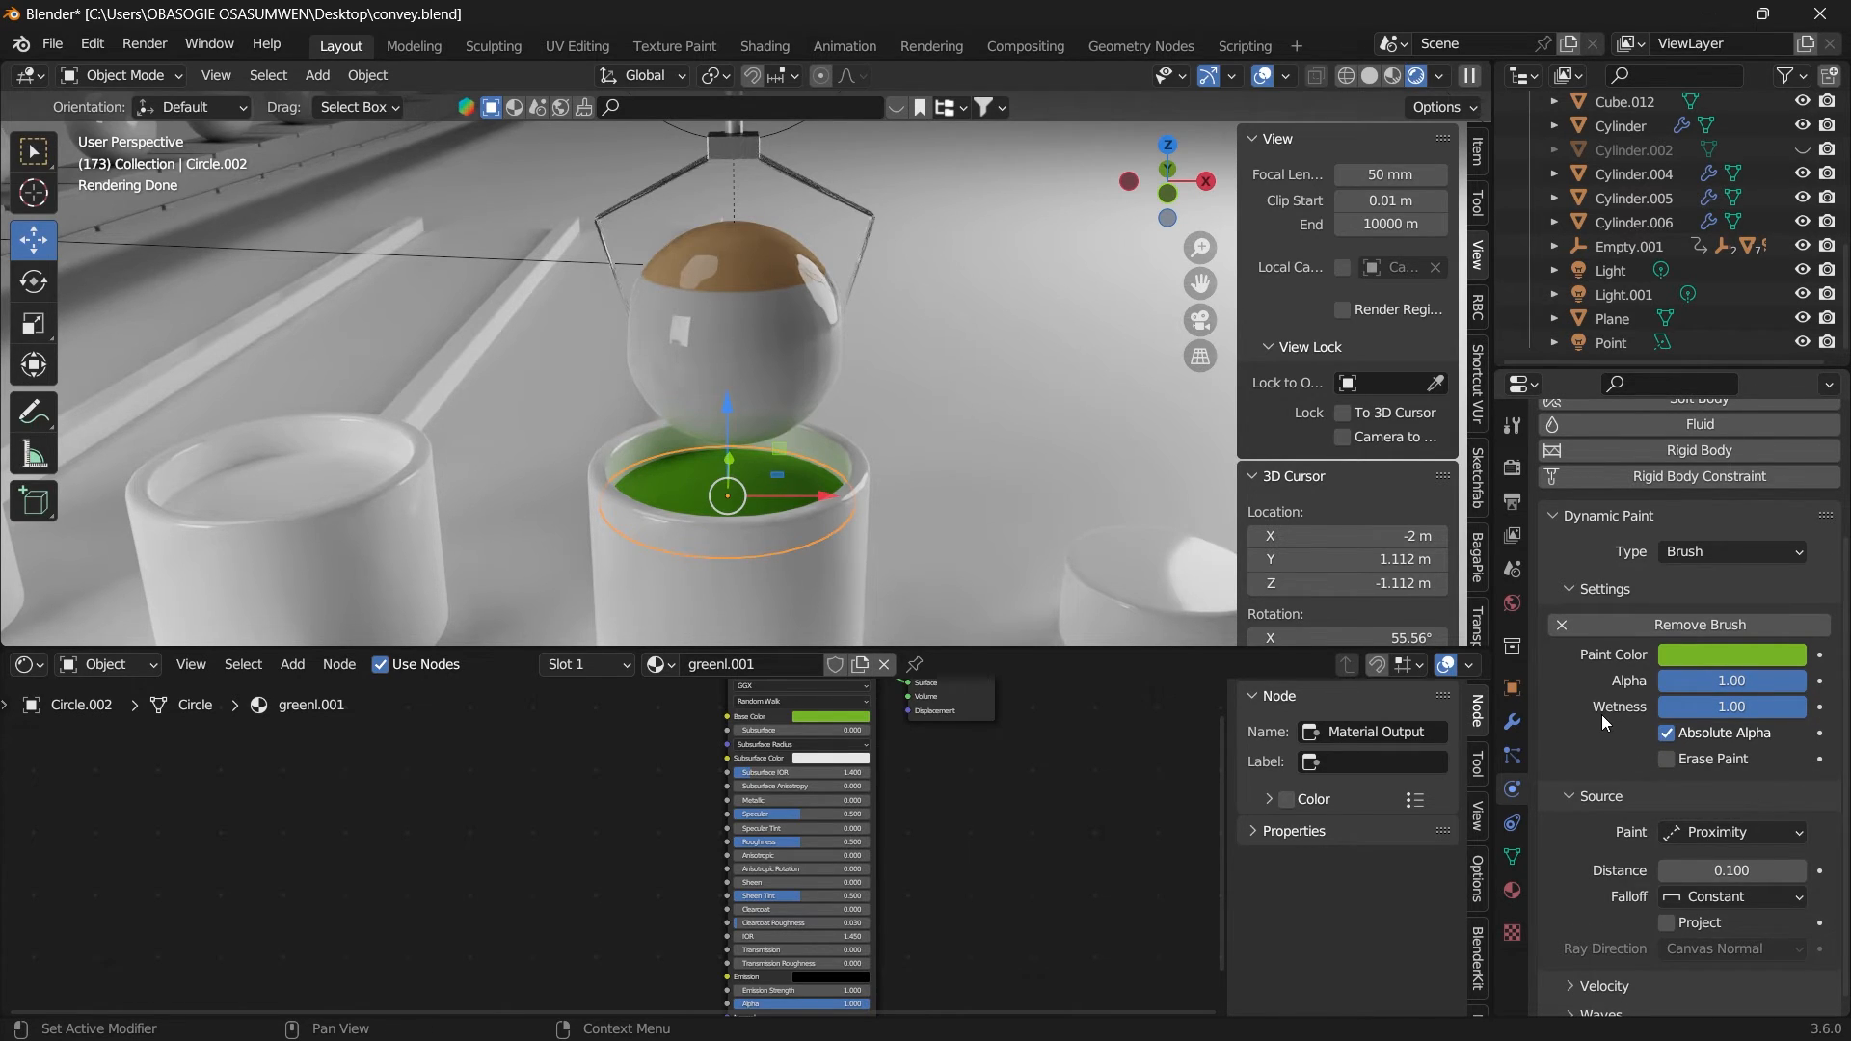
click(1512, 730)
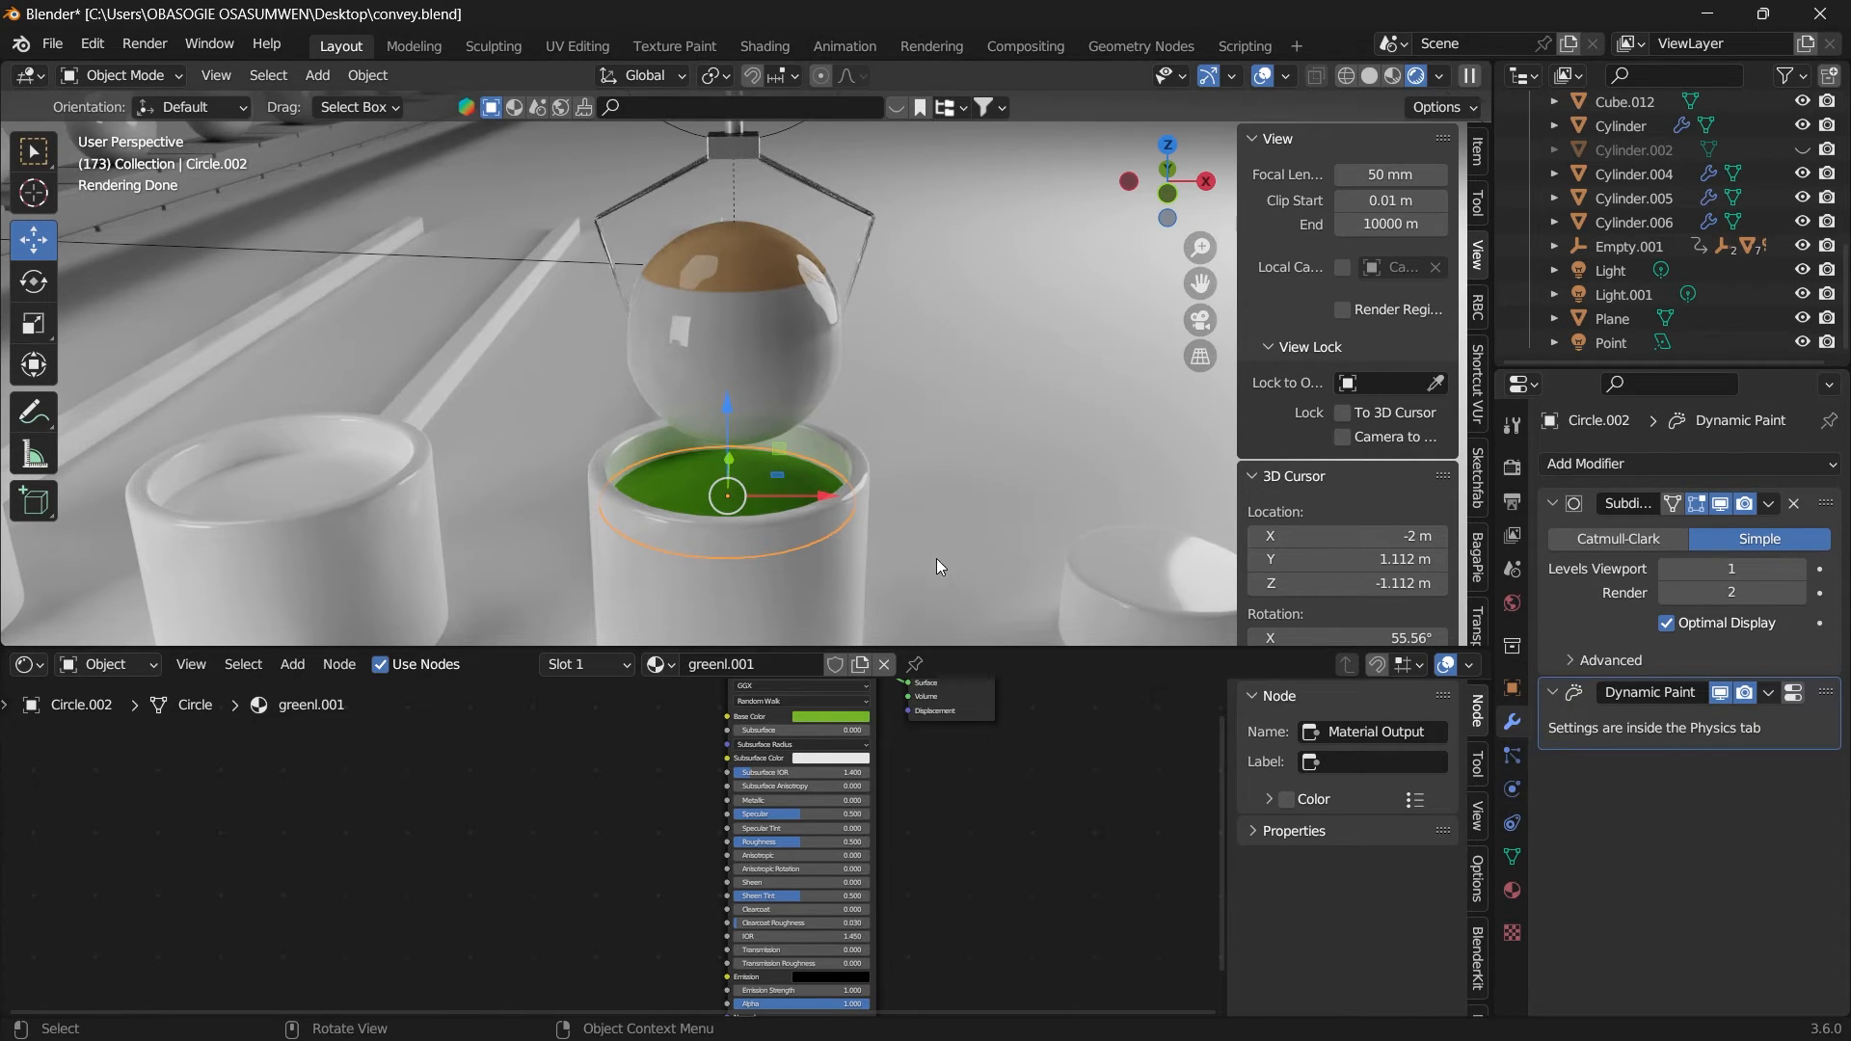
Step: Set the sphere canvas's image sequence start frame to 1
click(784, 407)
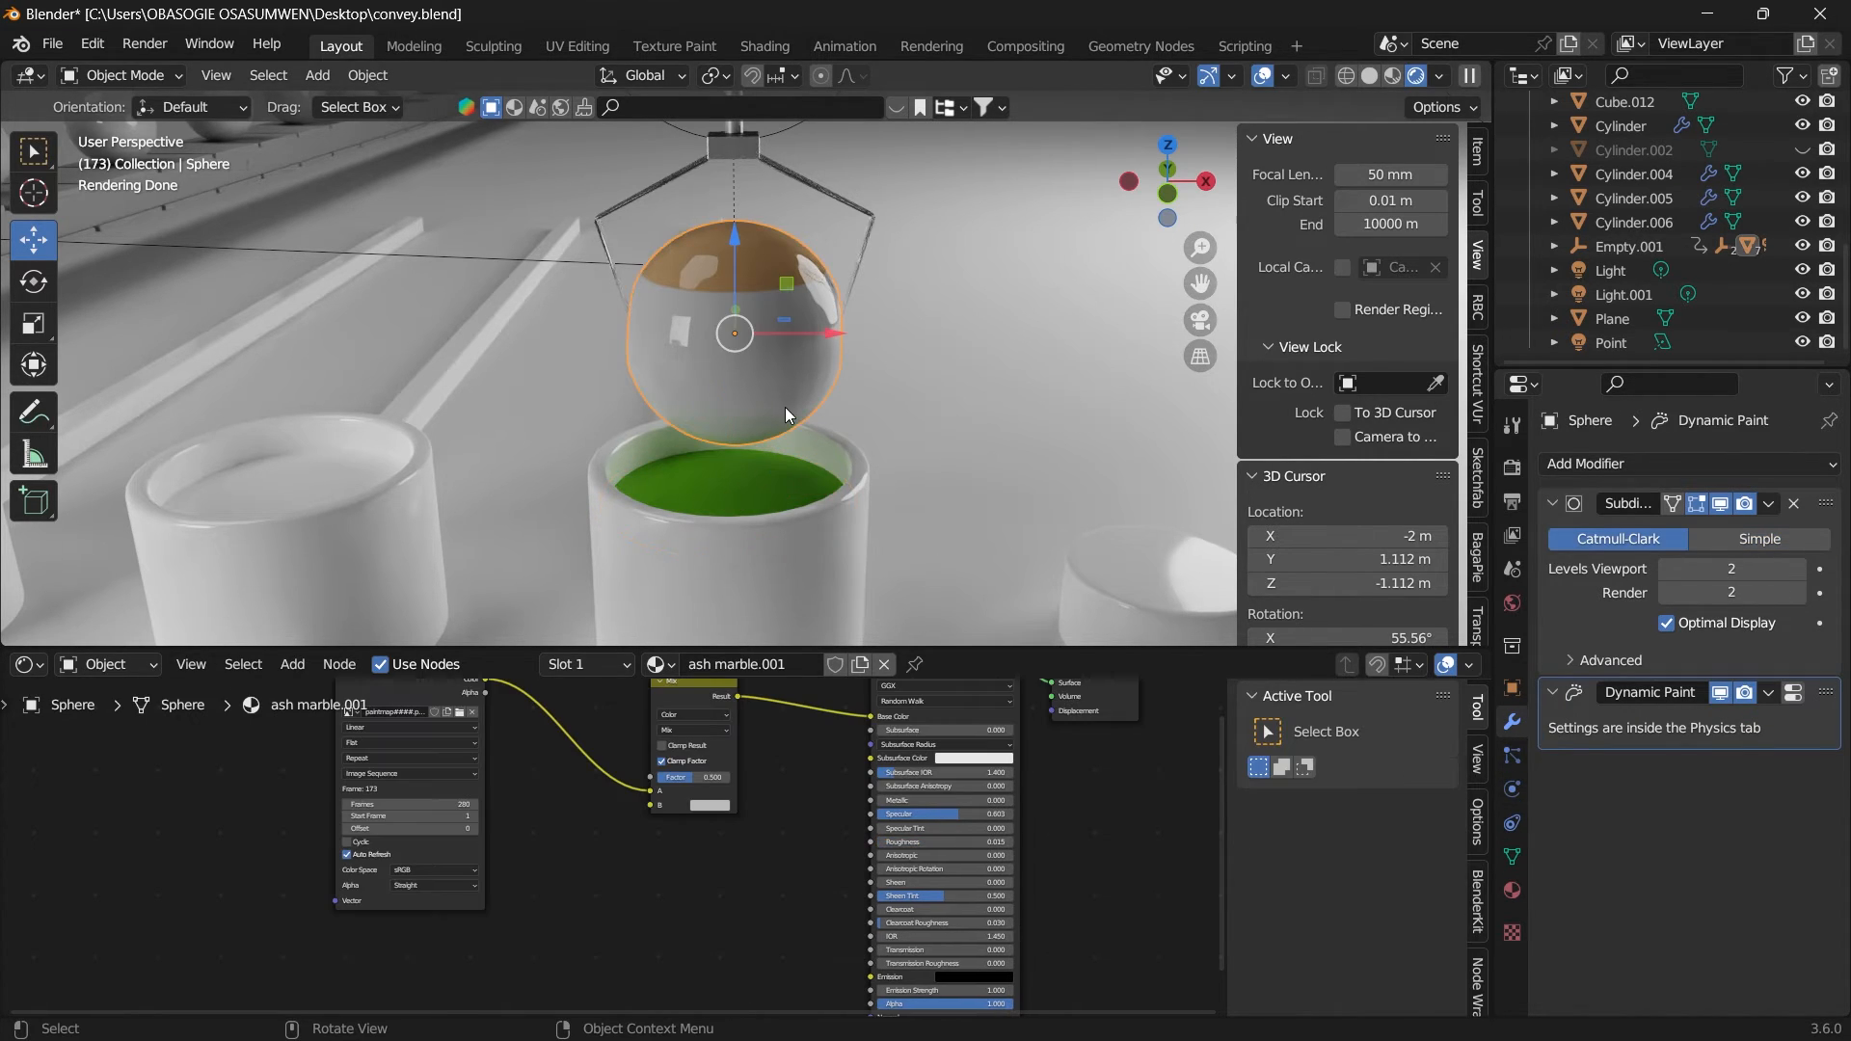
click(1513, 792)
scroll(1687, 709, down, 15)
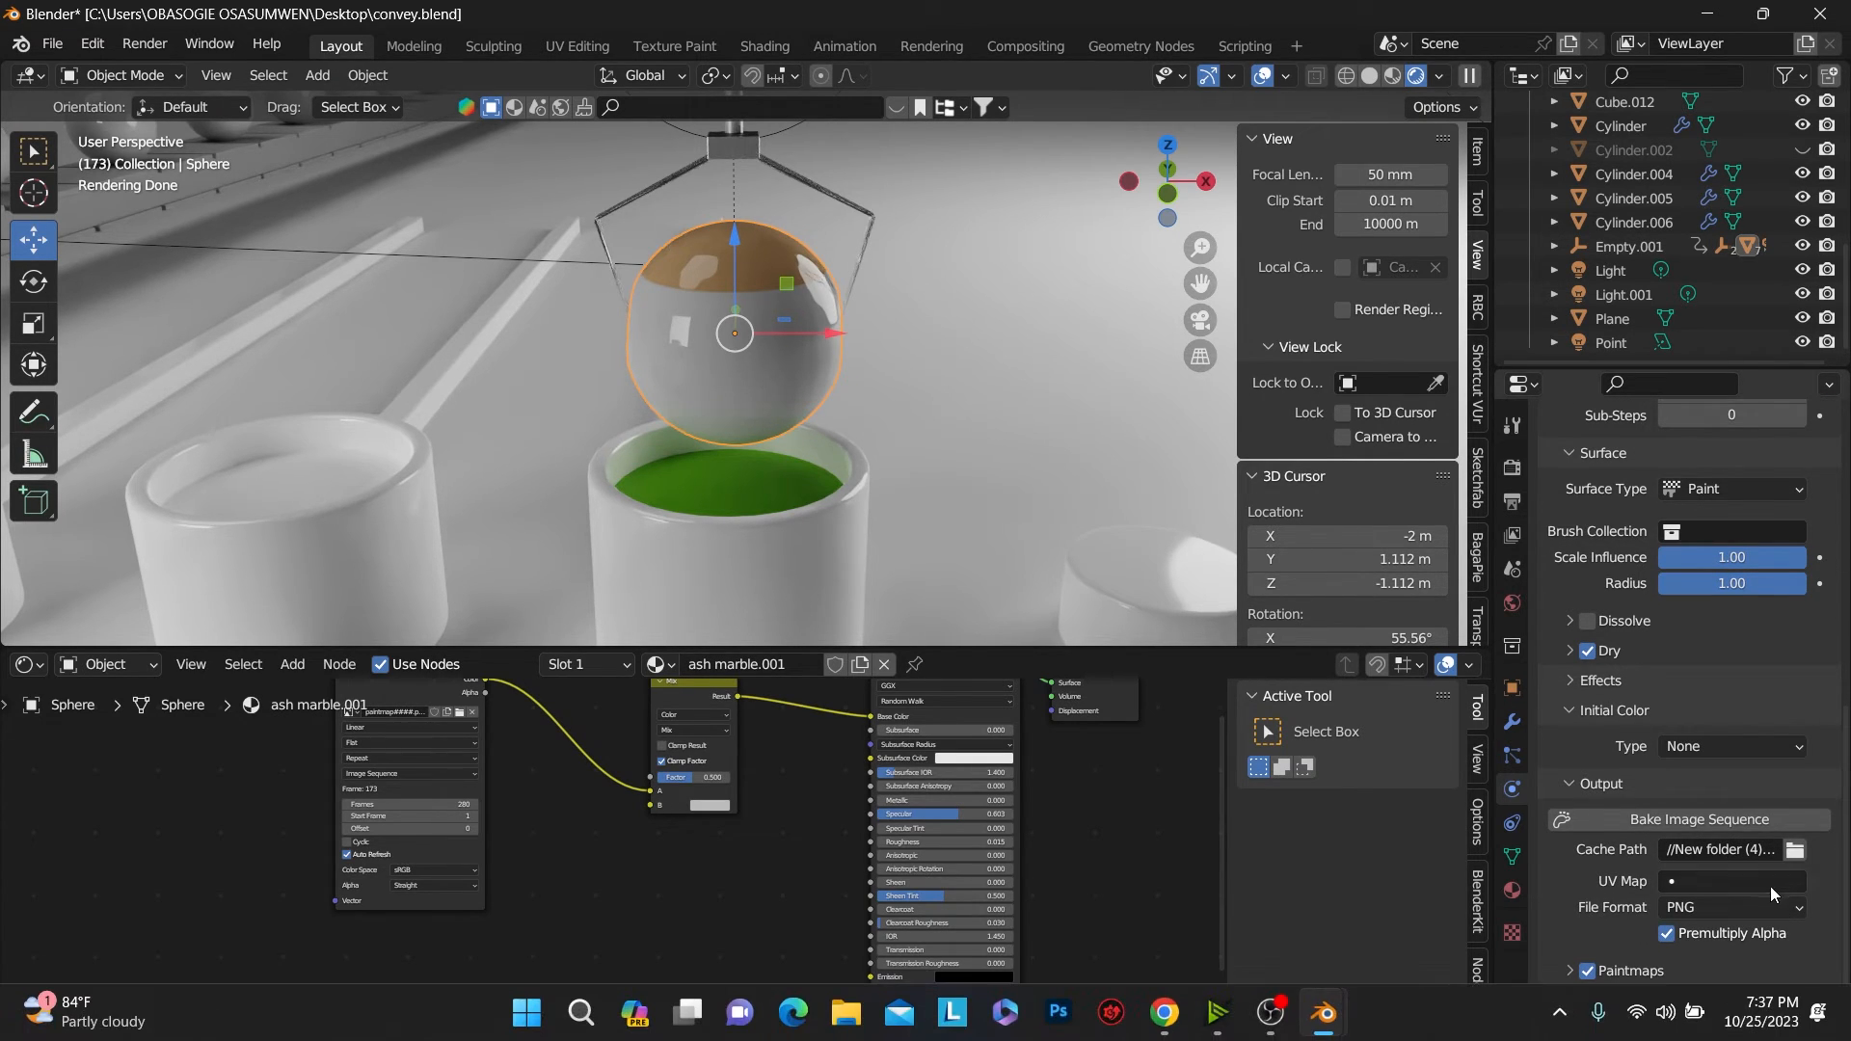
scroll(1733, 686, up, 3)
scroll(1735, 665, up, 1)
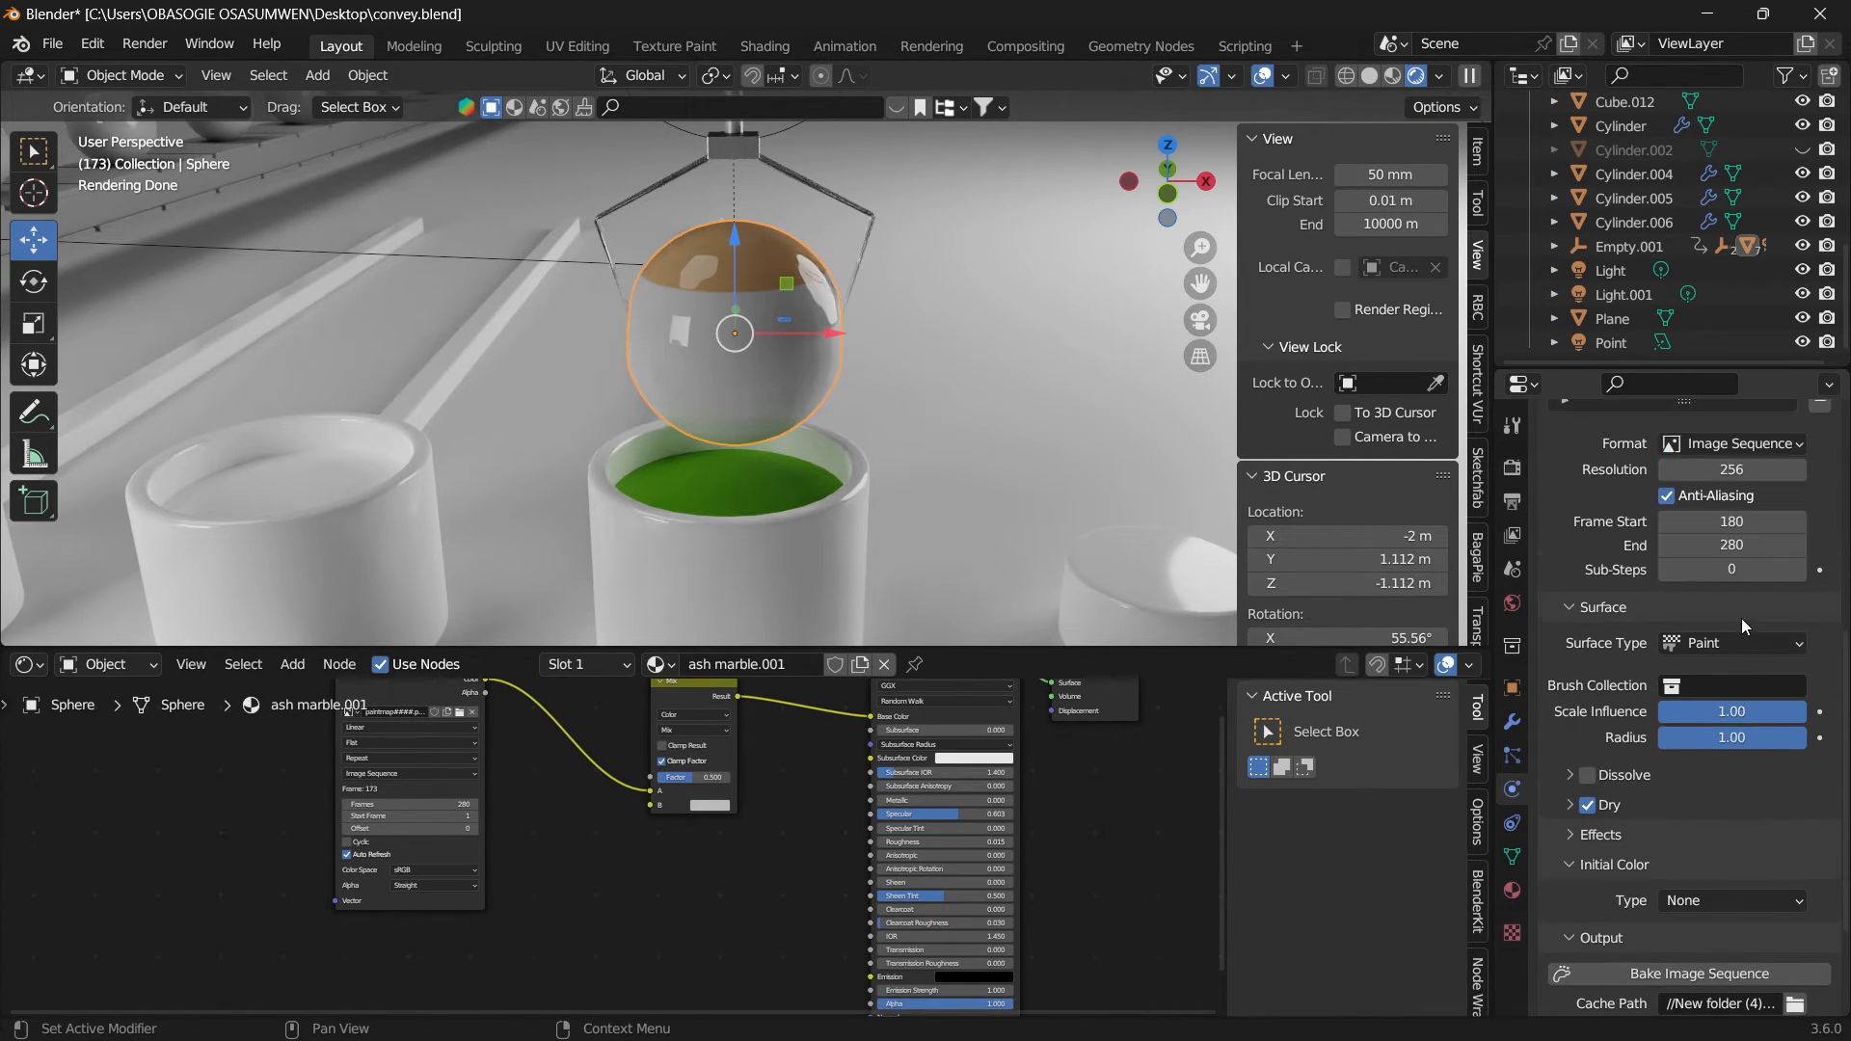
click(1731, 522)
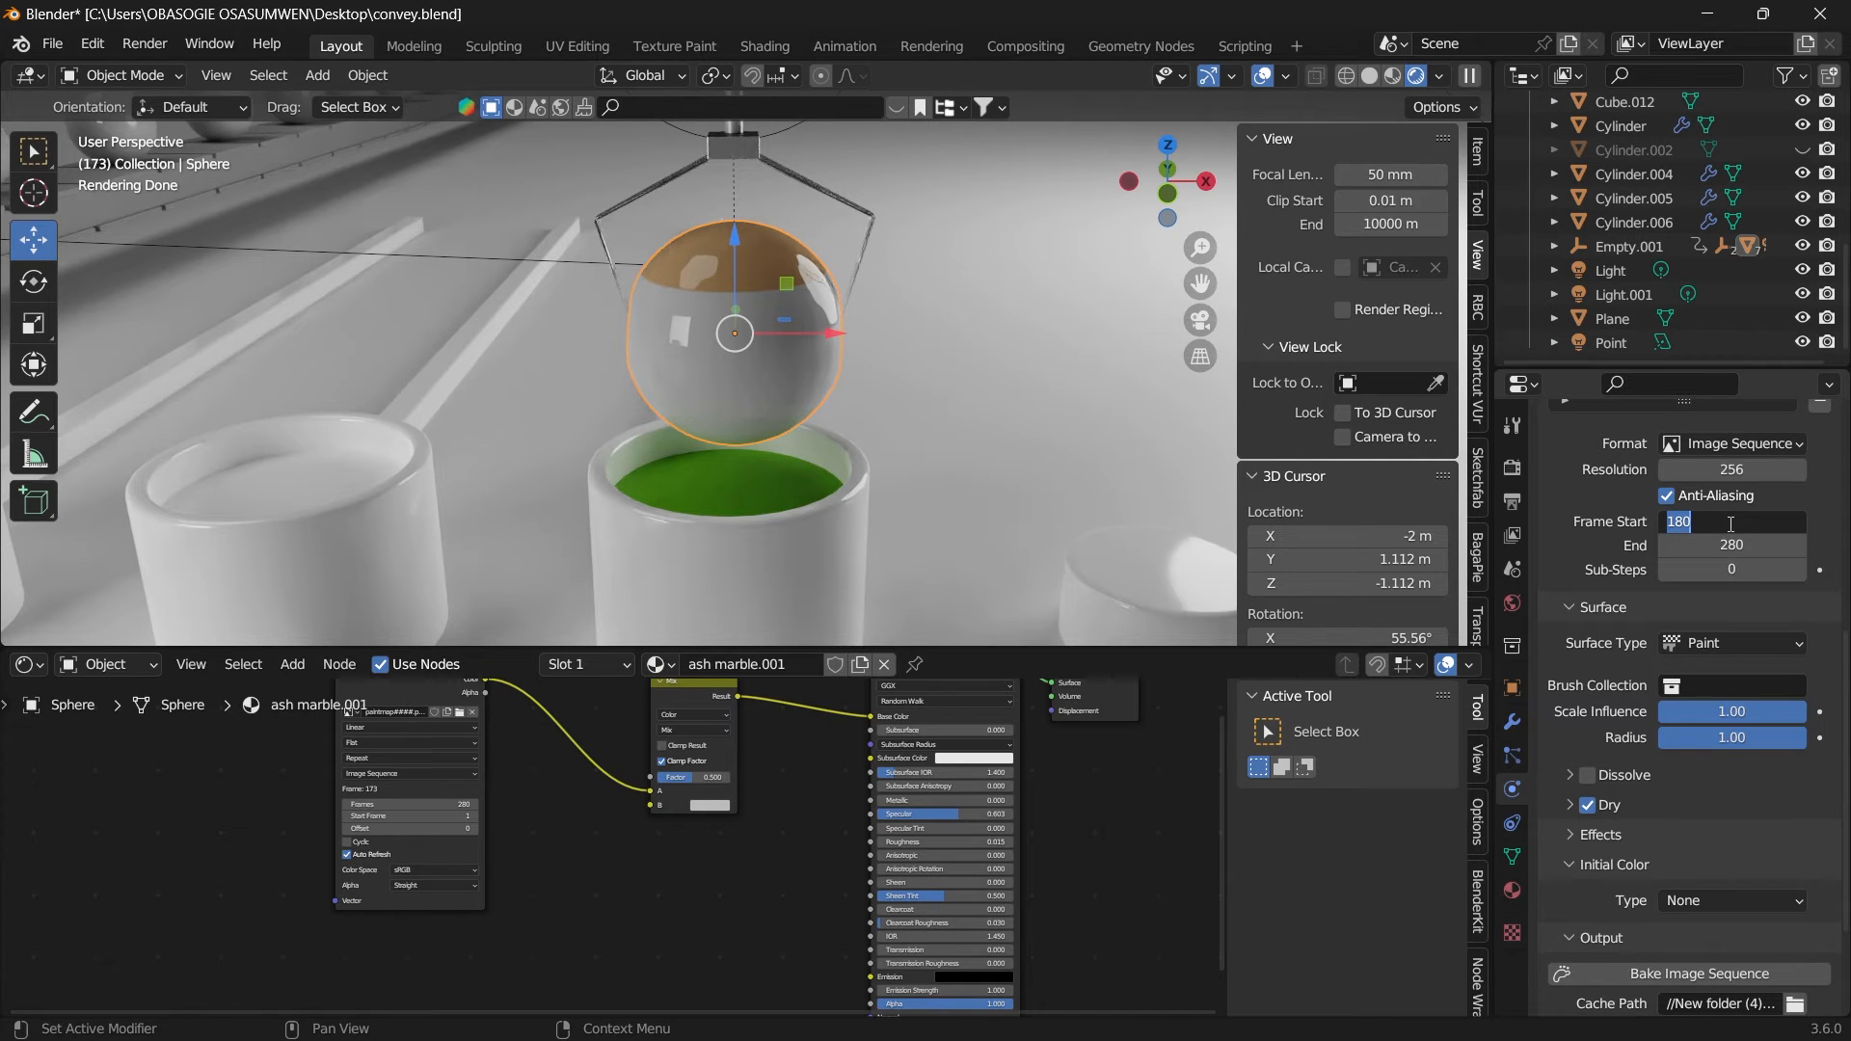
text(1)
key(Return)
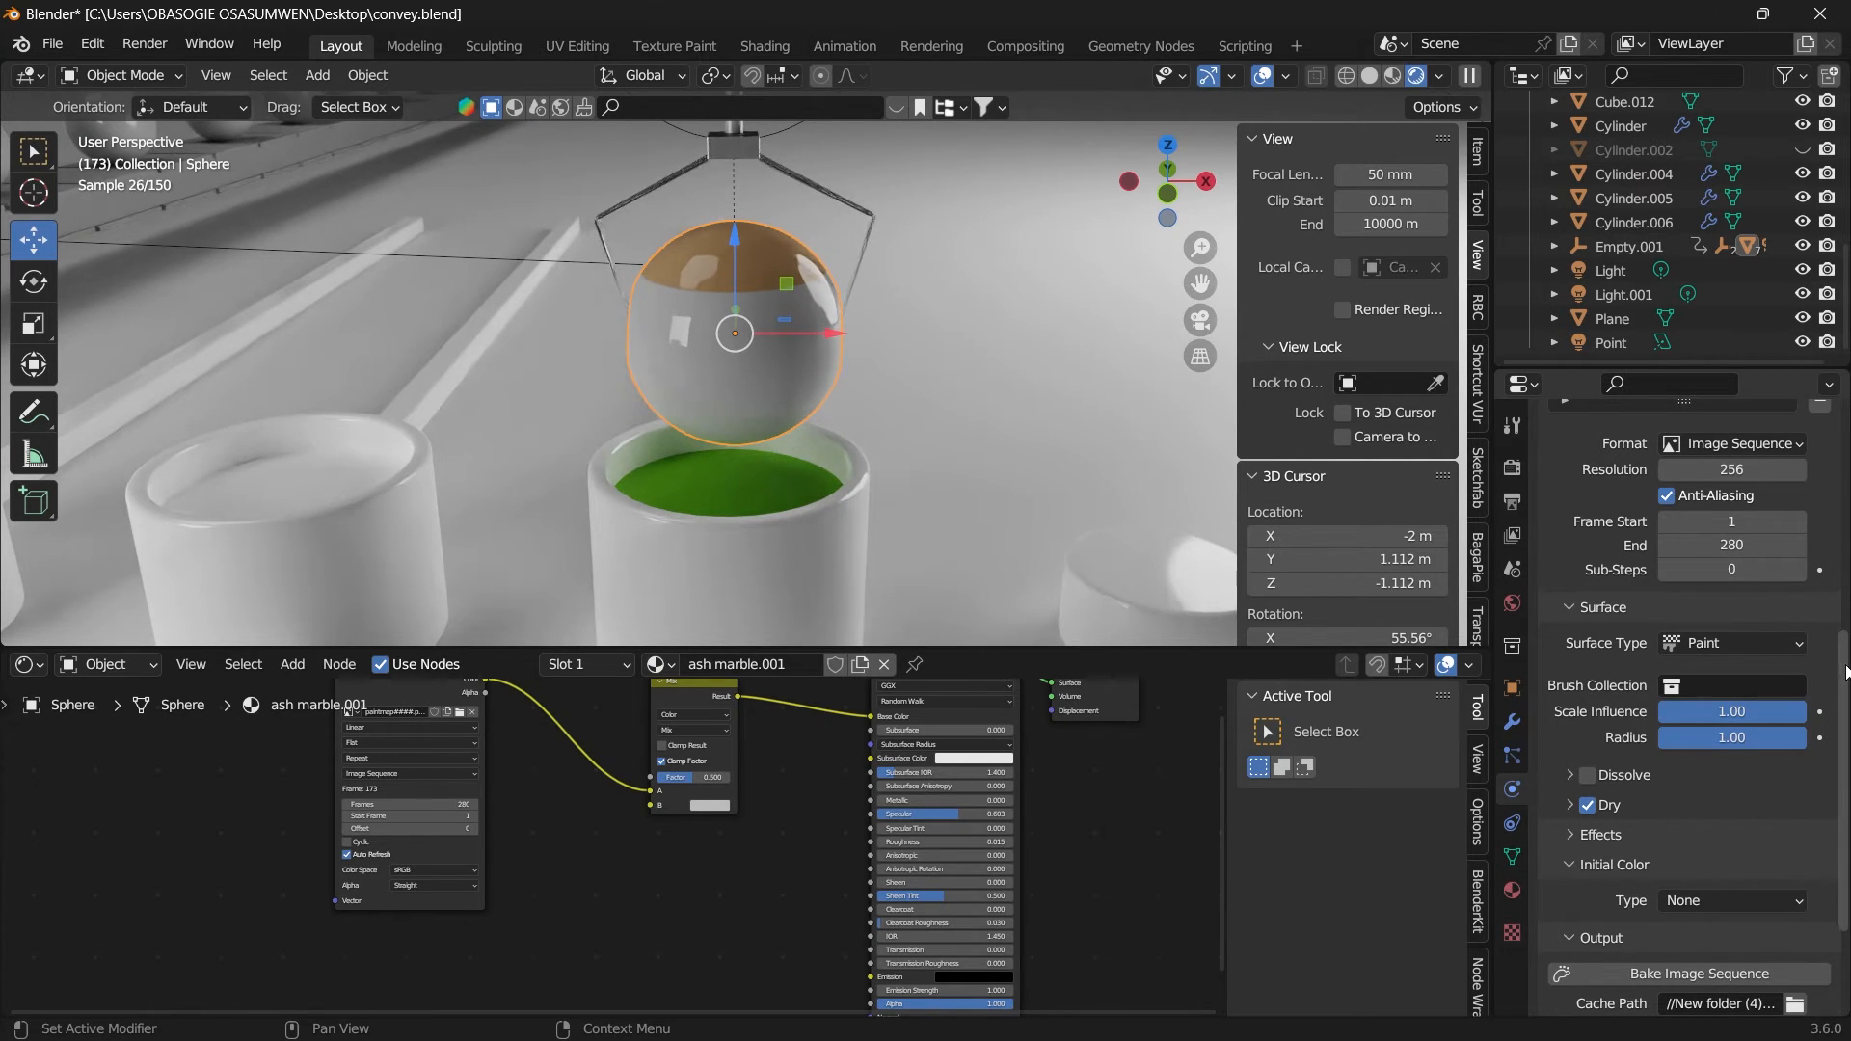
Step: Confirm "second colour dump" as the sphere canvas's cache path and bake its image sequence
scroll(1822, 578, down, 4)
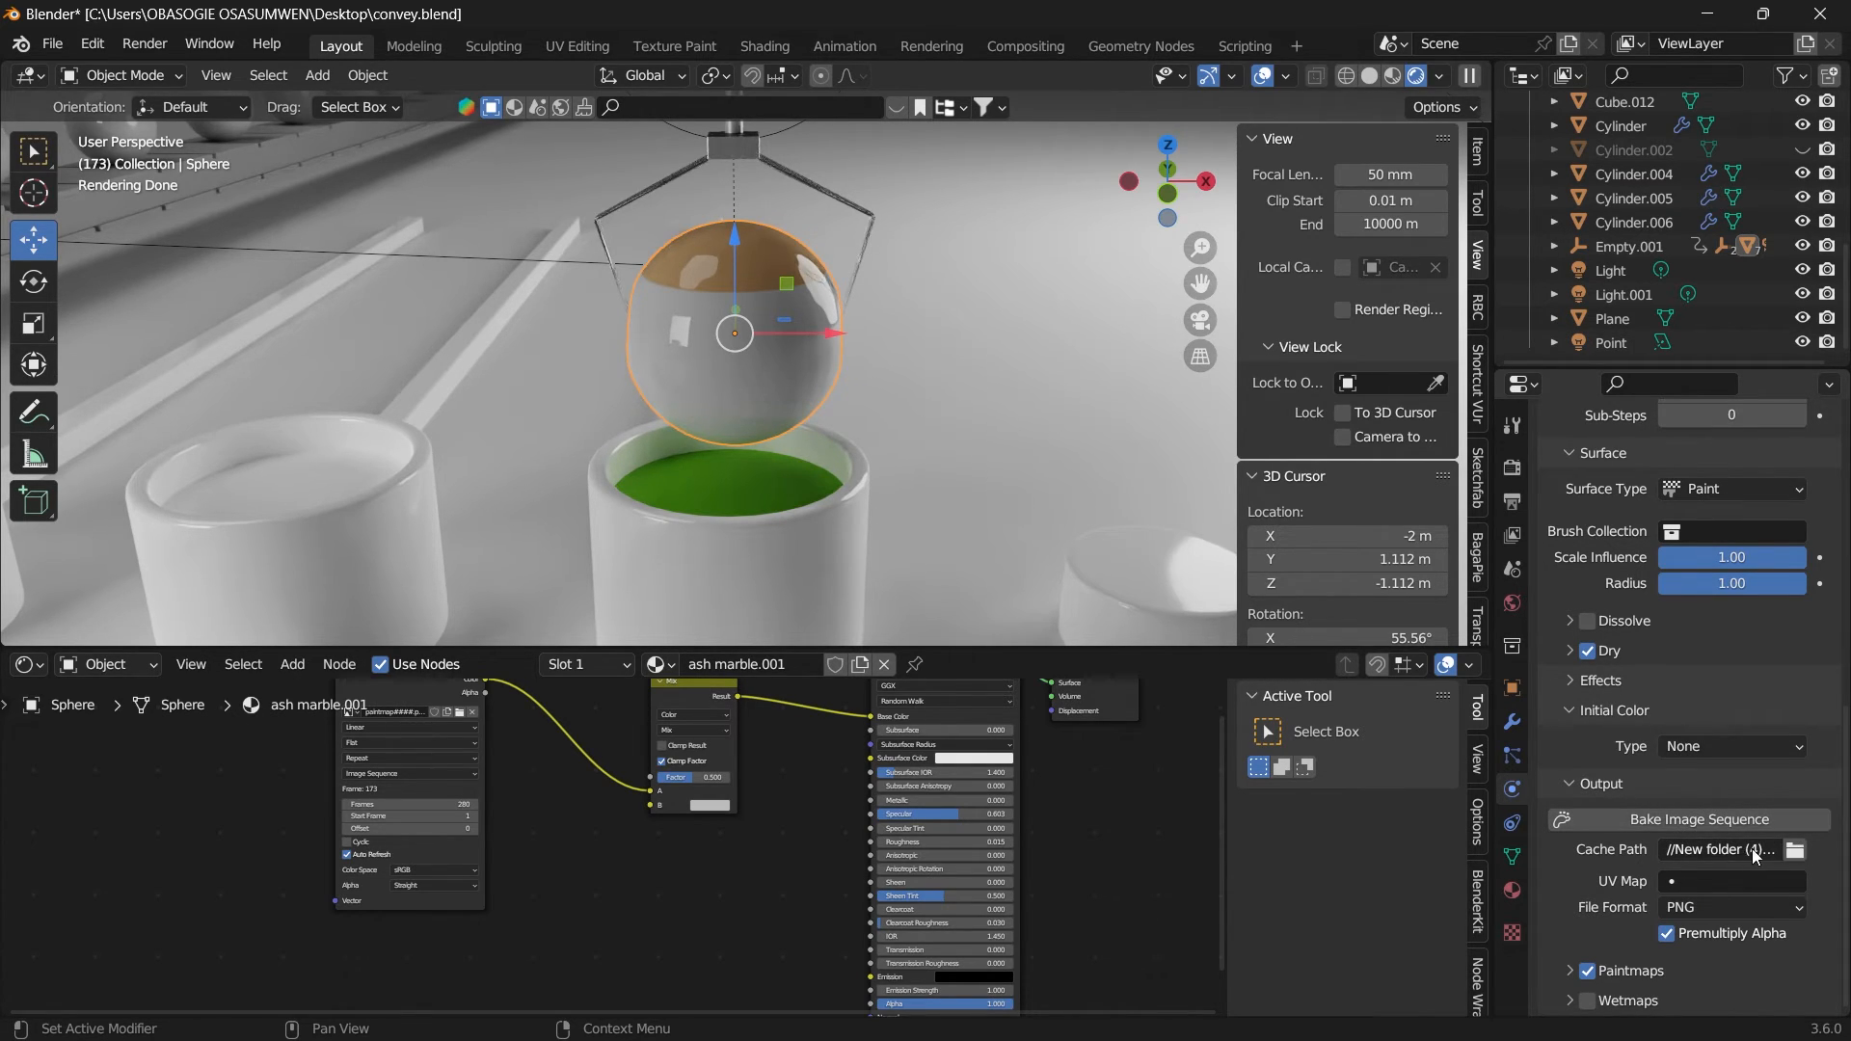
click(1794, 850)
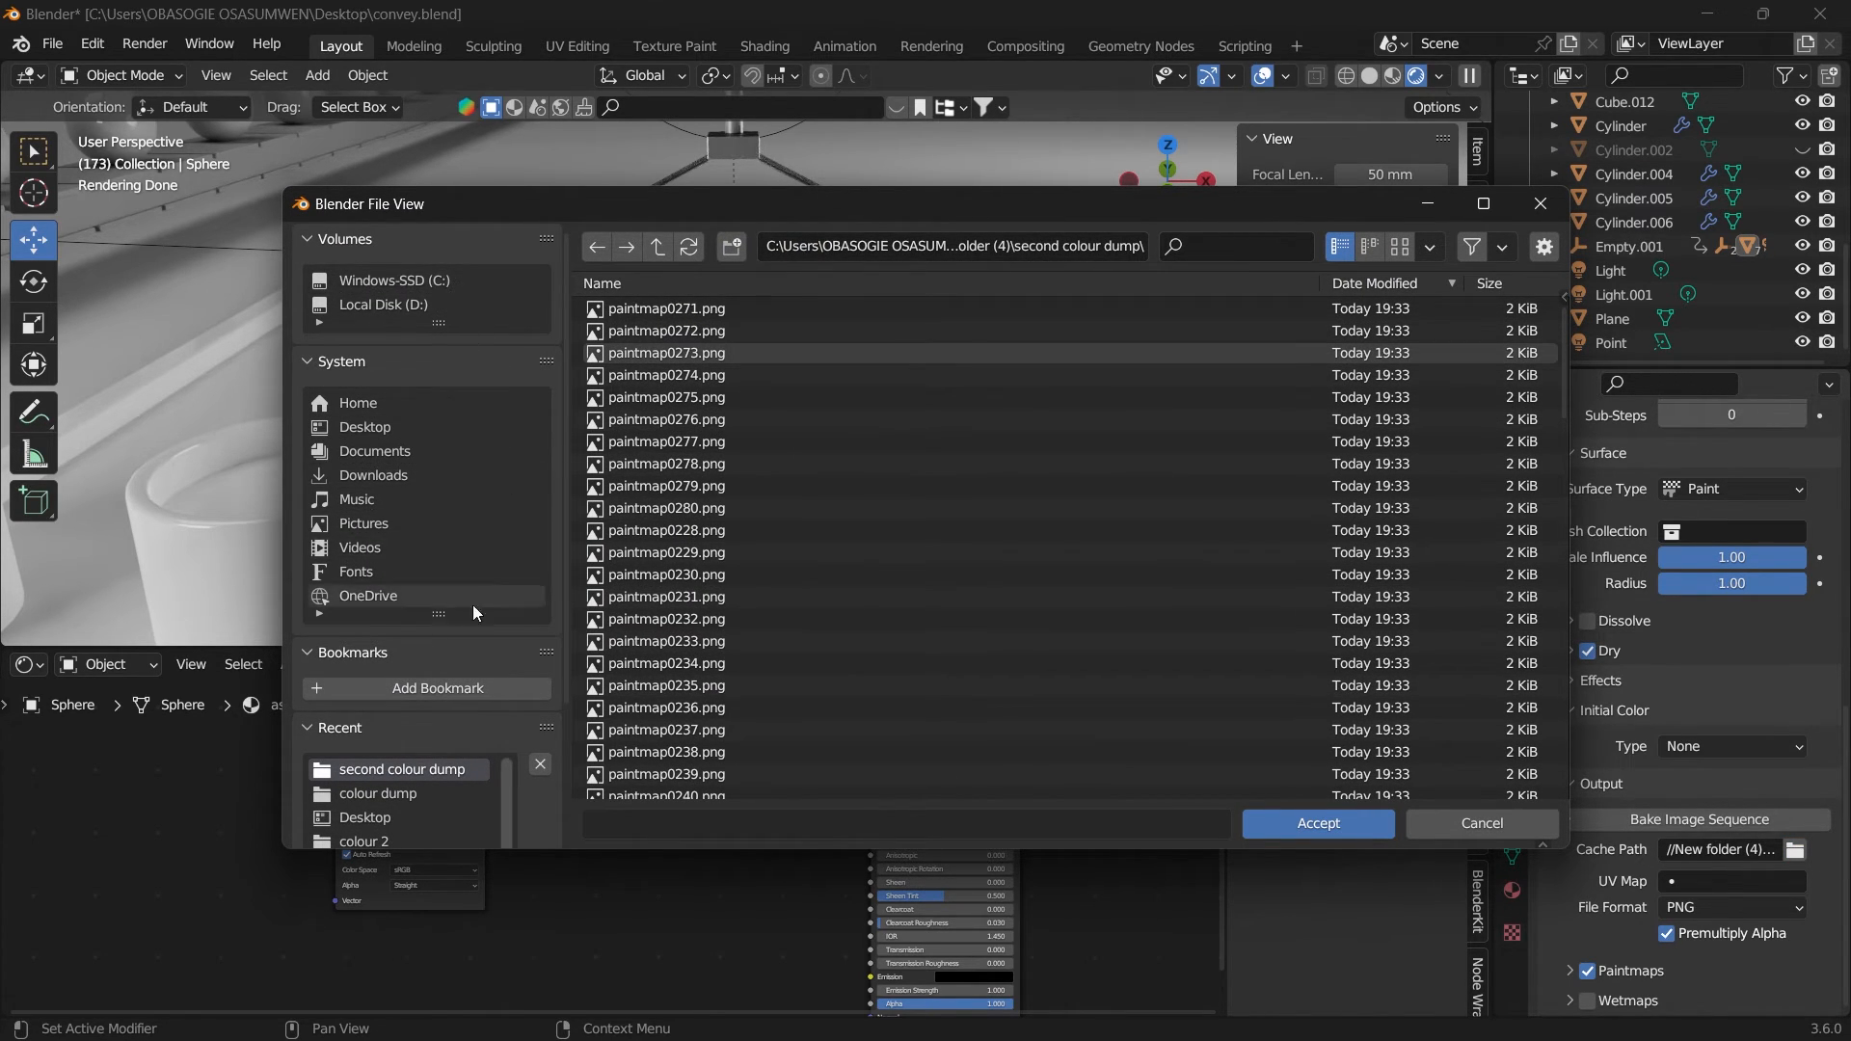
click(1304, 815)
scroll(1697, 675, up, 10)
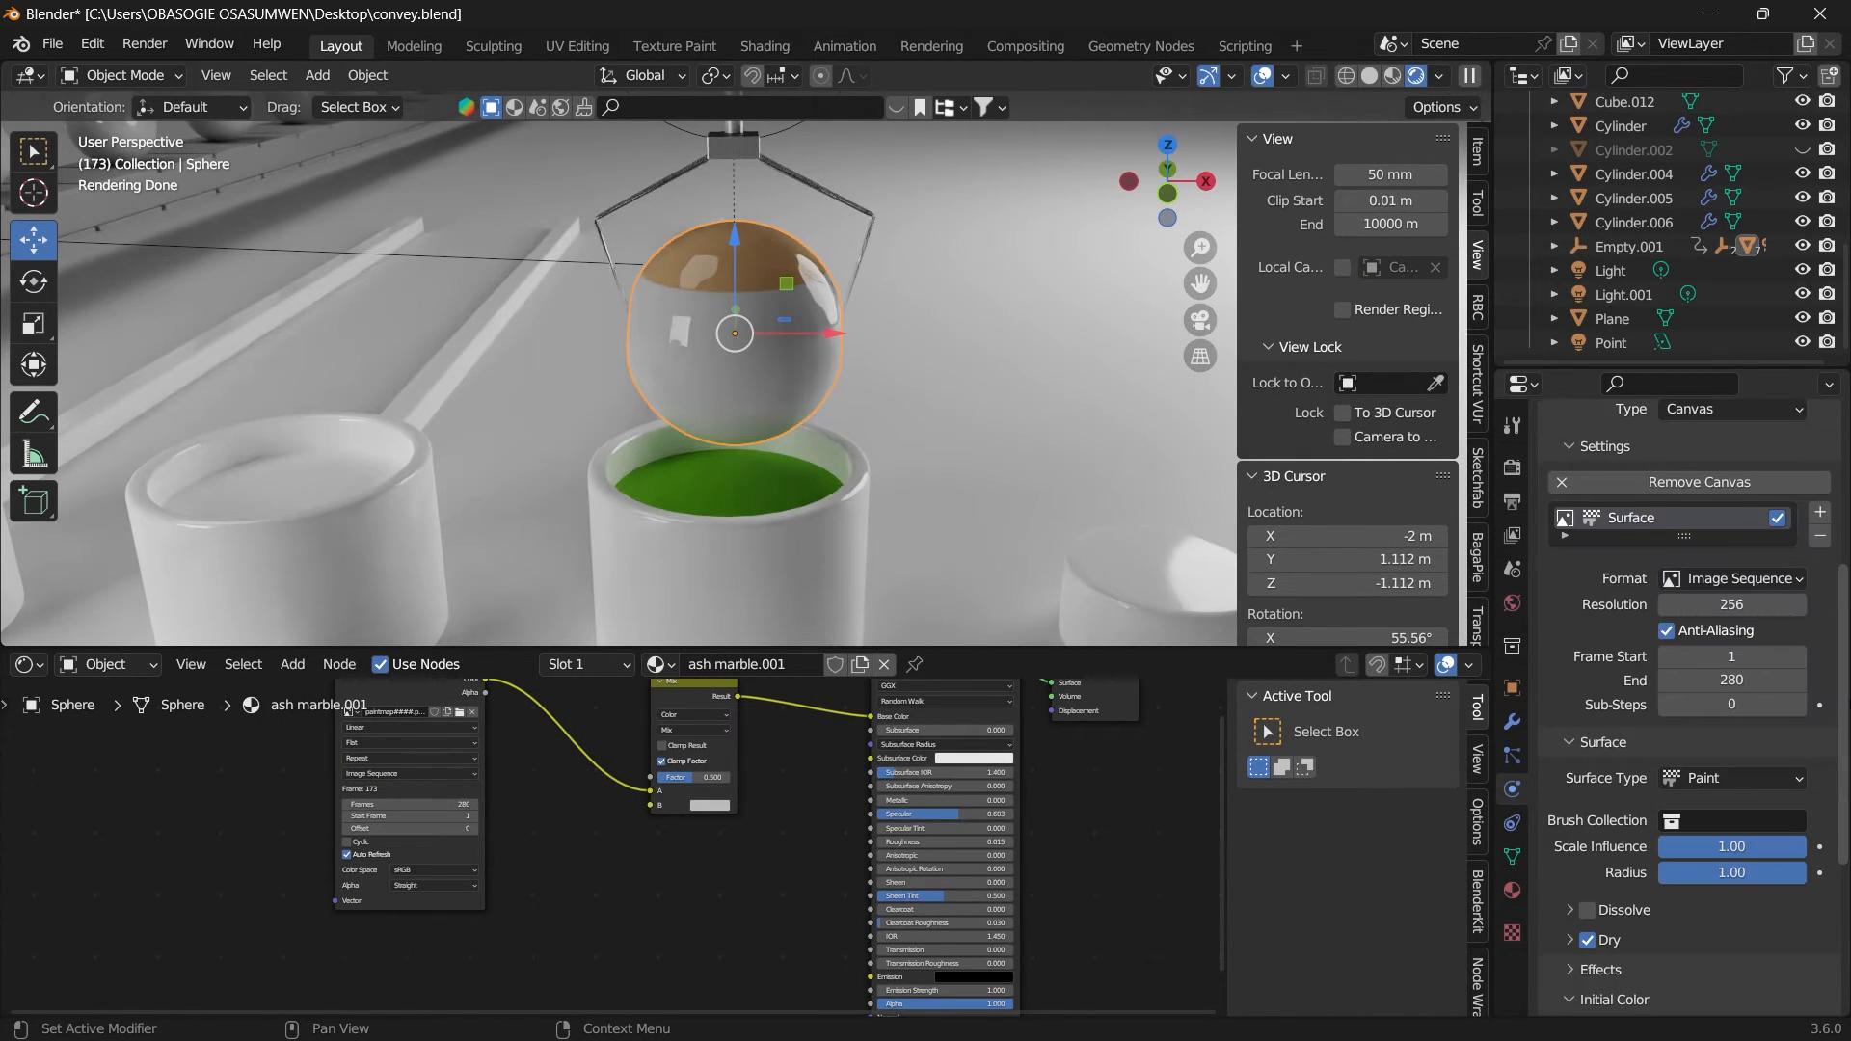
scroll(1731, 721, up, 3)
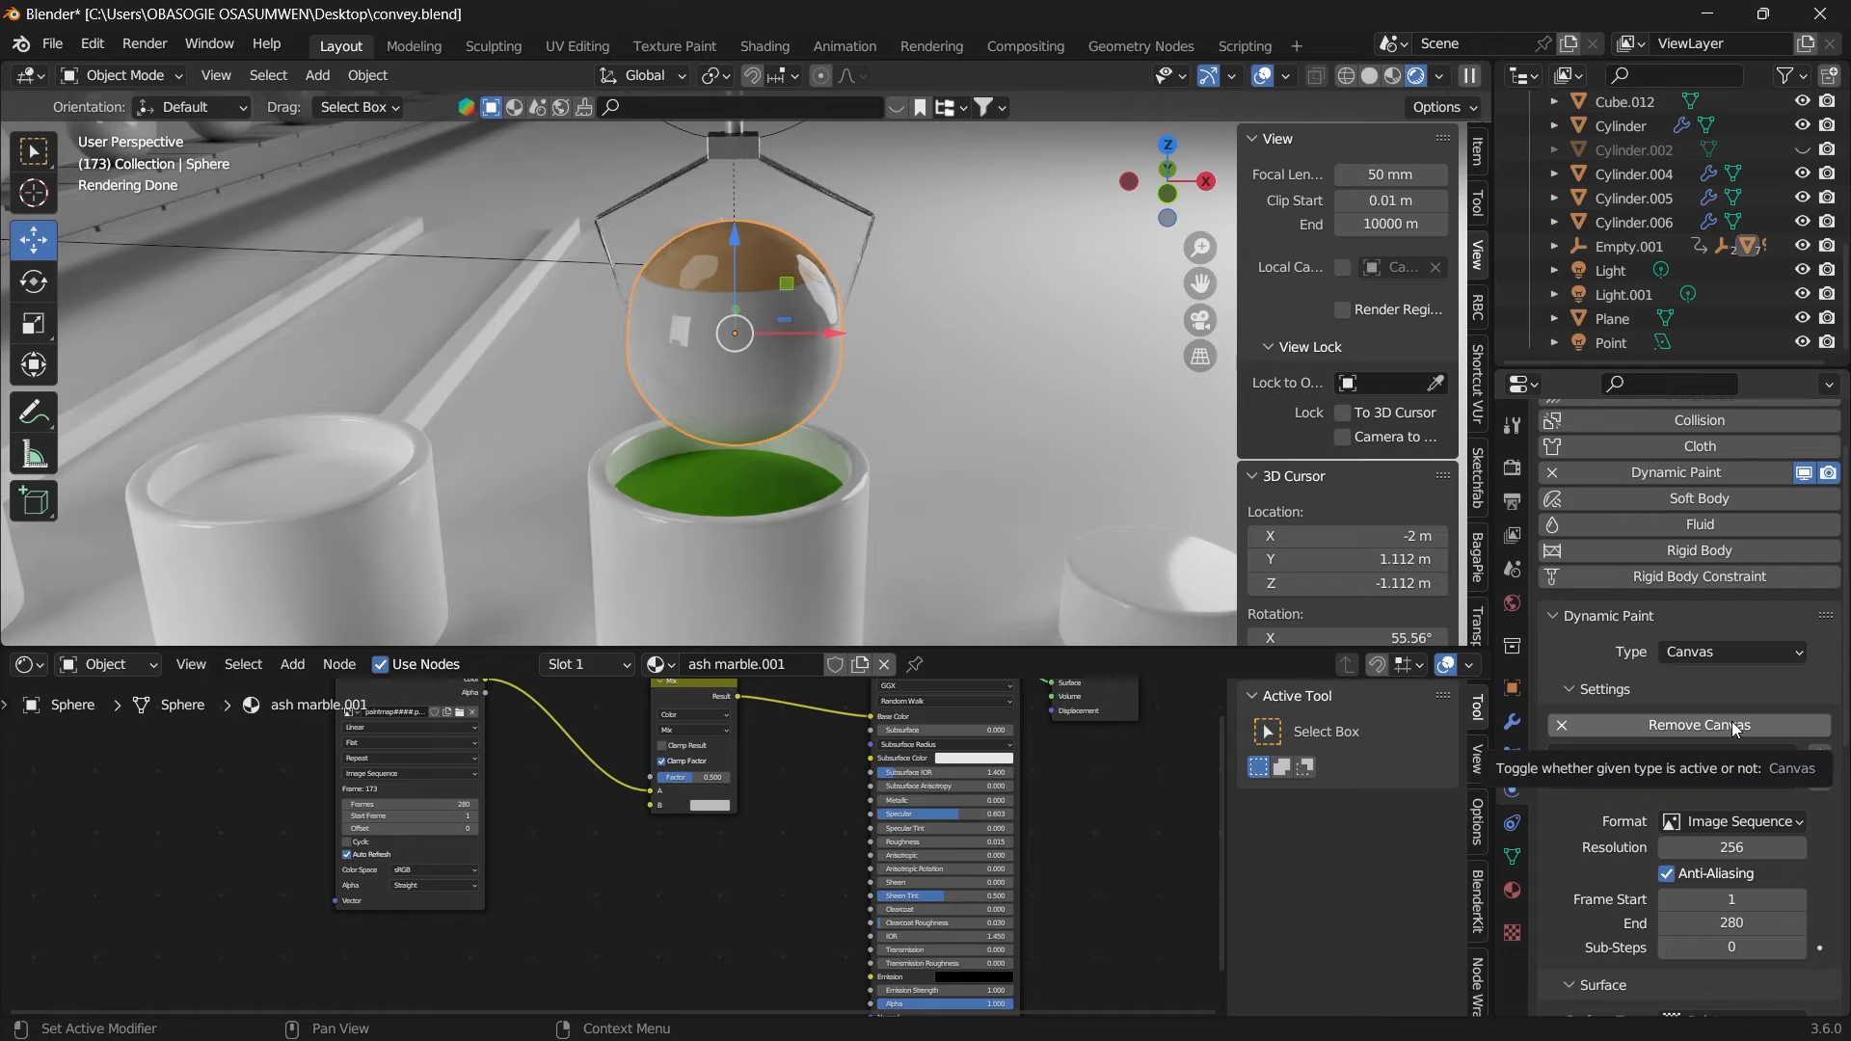
scroll(1710, 891, down, 12)
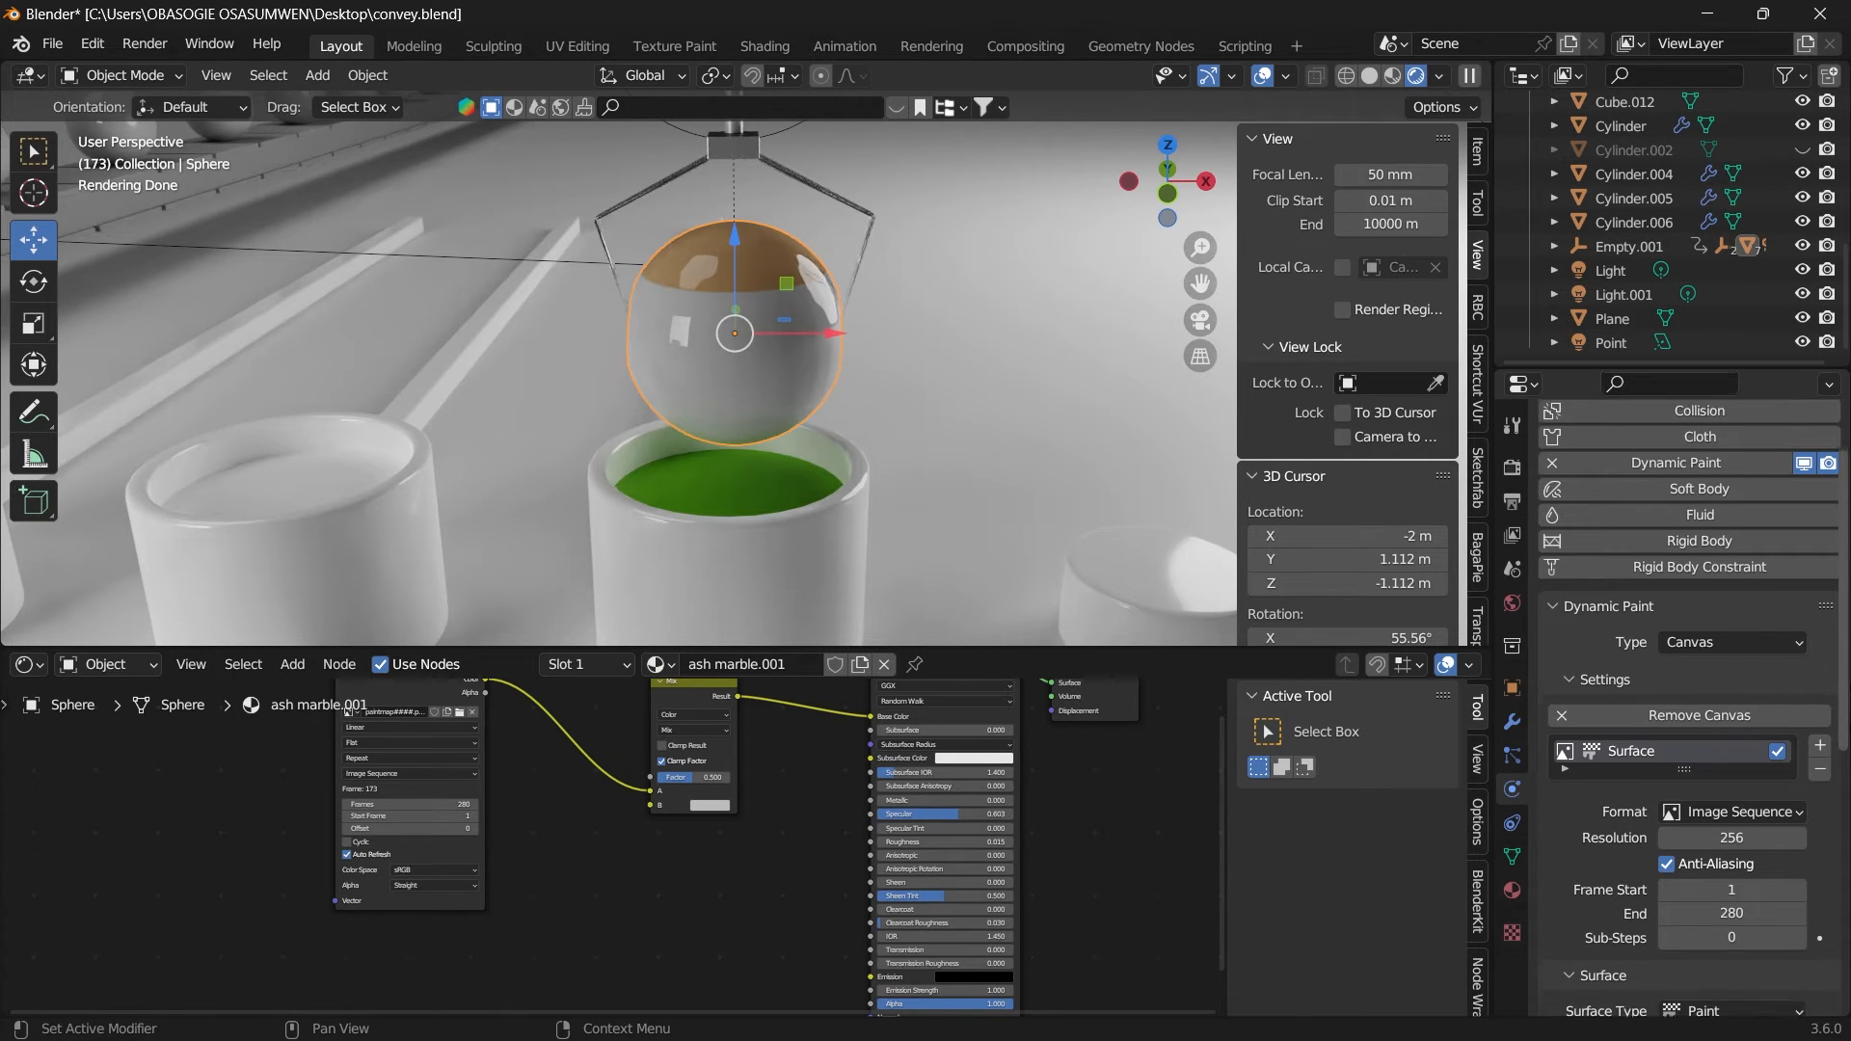
click(1709, 818)
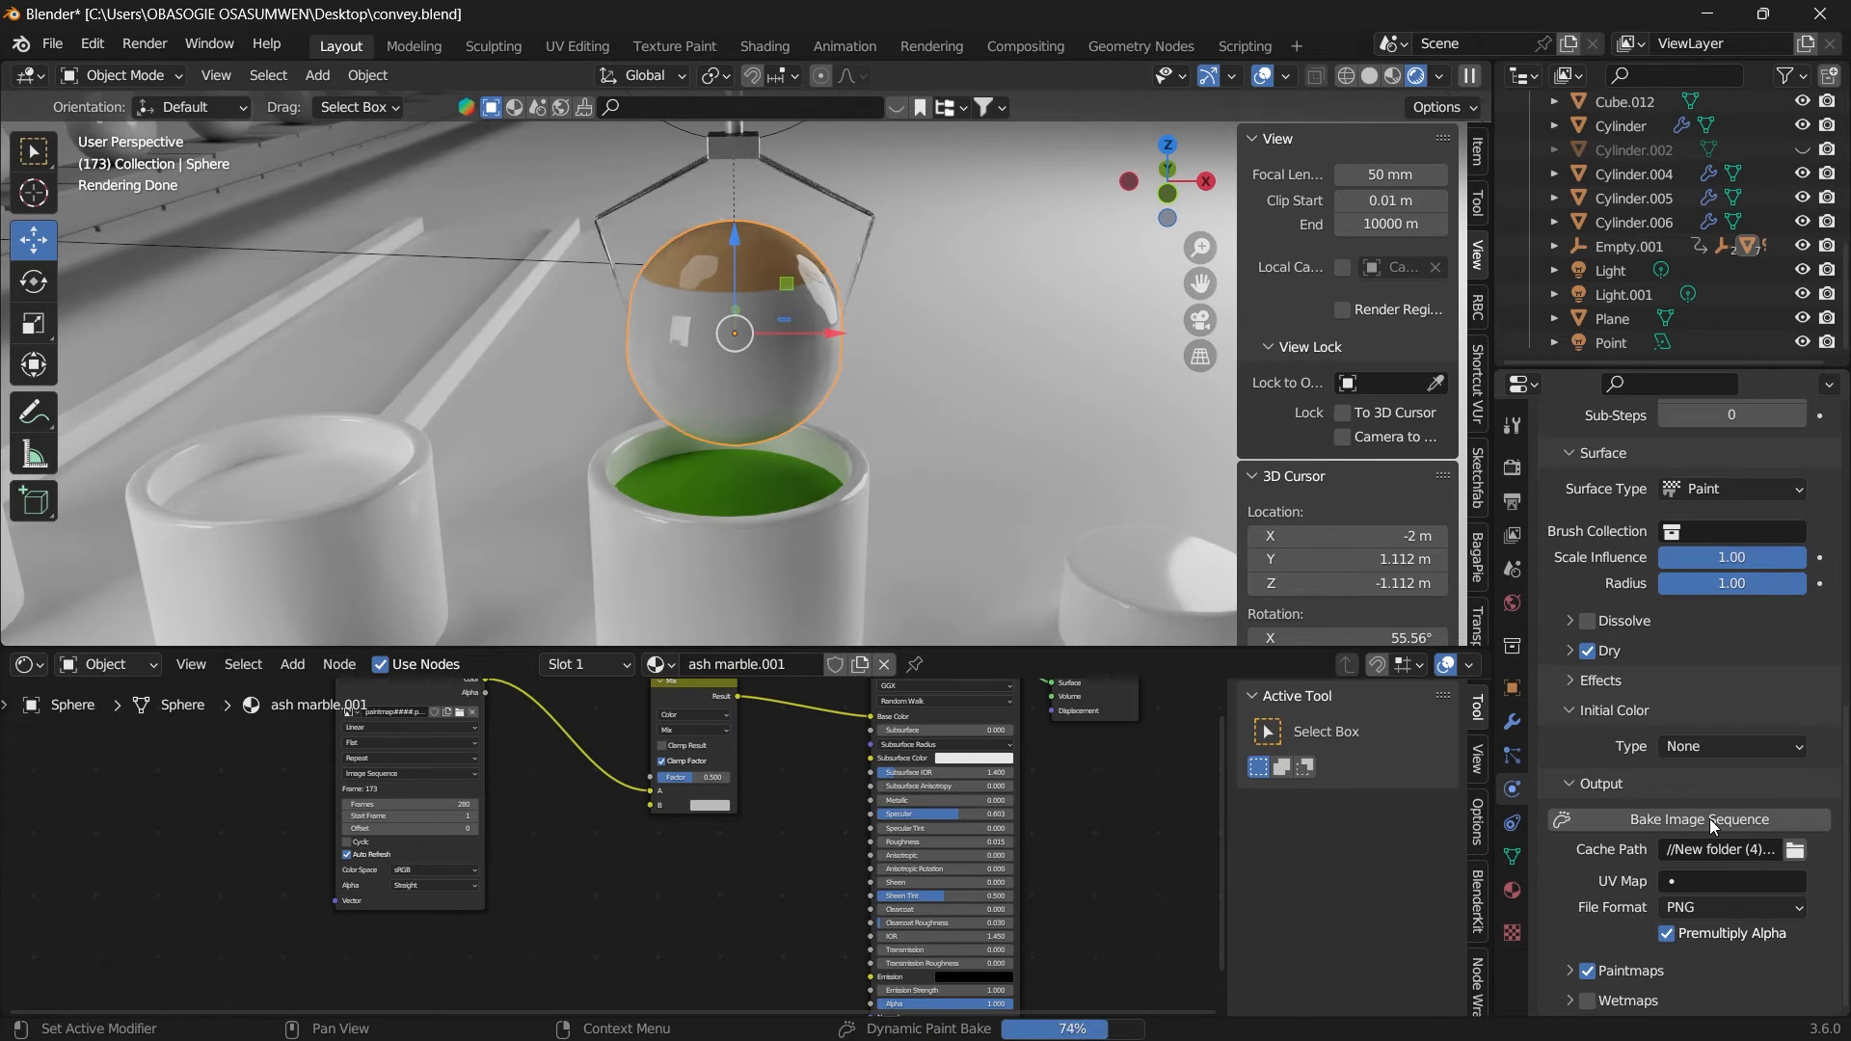
Step: Add the baked image sequence from the "second colour dump" folder to the sphere's material, starting with paintmap0001.png, and place its node below the Mix node
drag(722, 650, 723, 484)
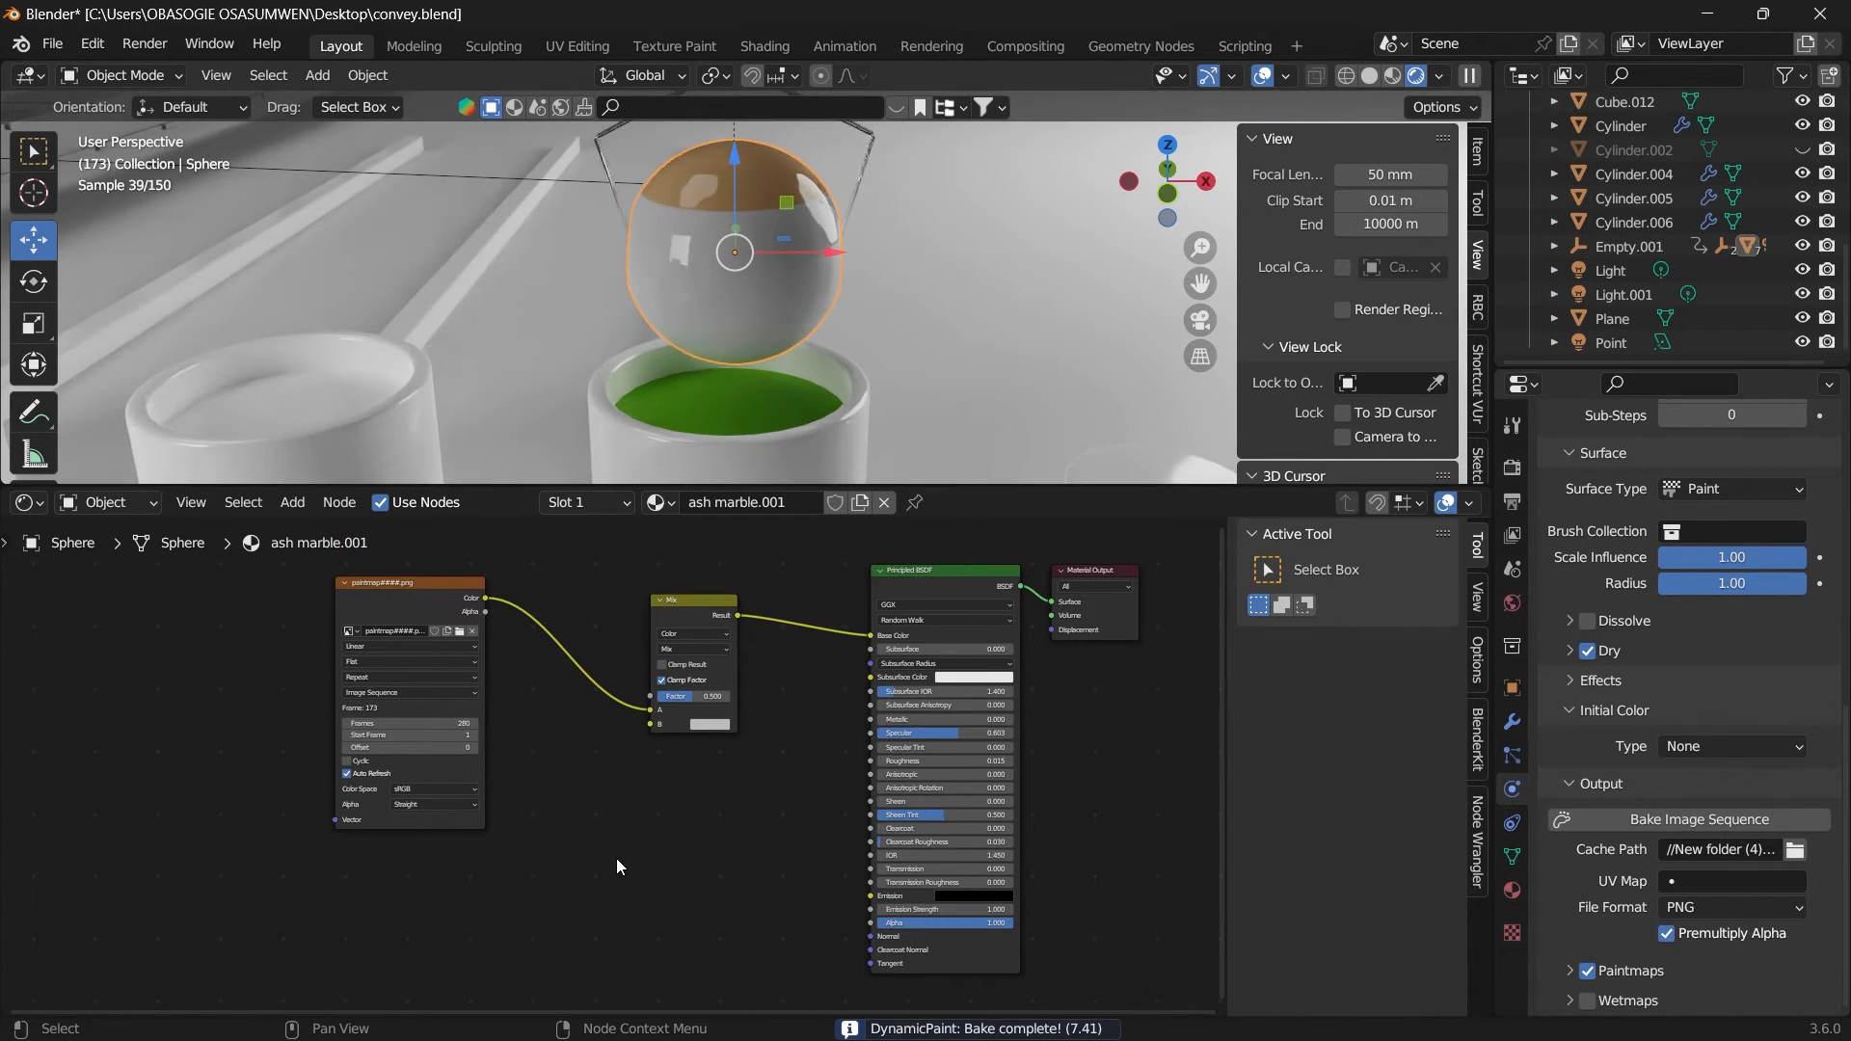
scroll(616, 857, down, 1)
shift+scroll(610, 877, down, 3)
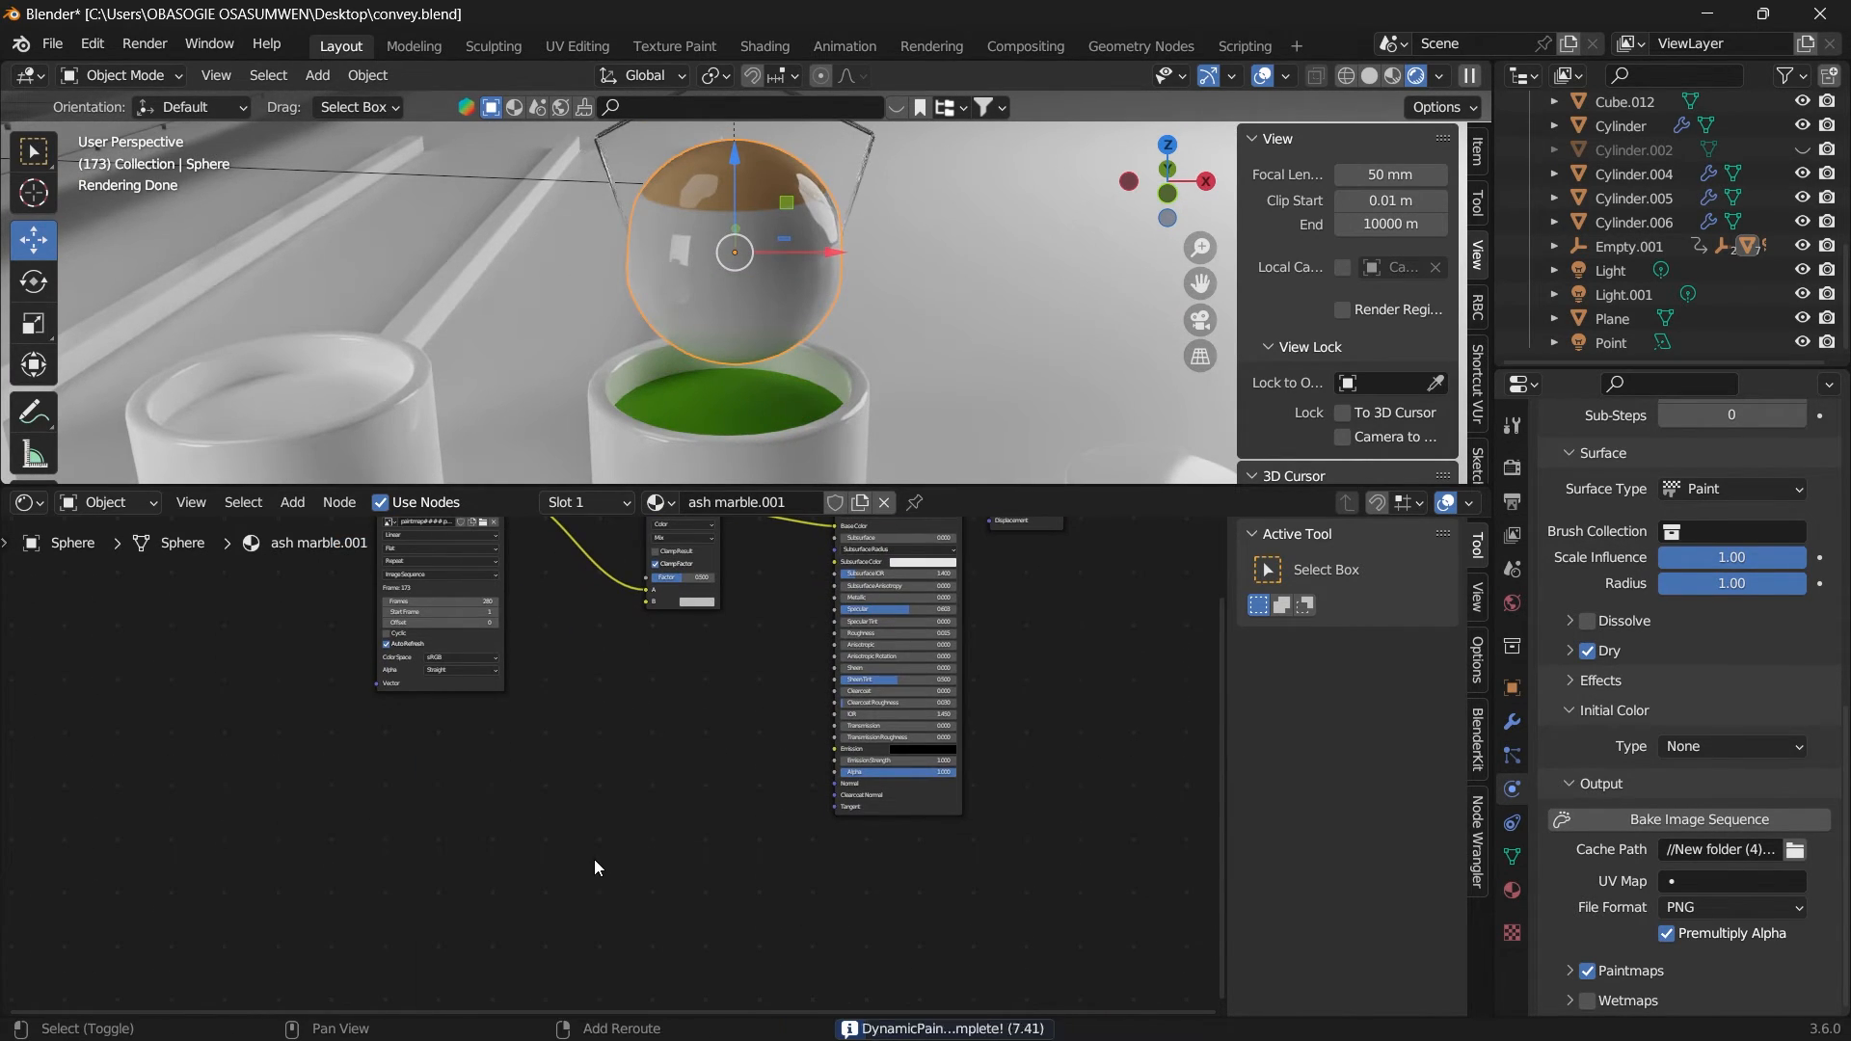
key(shift+a)
mouse_move(580, 872)
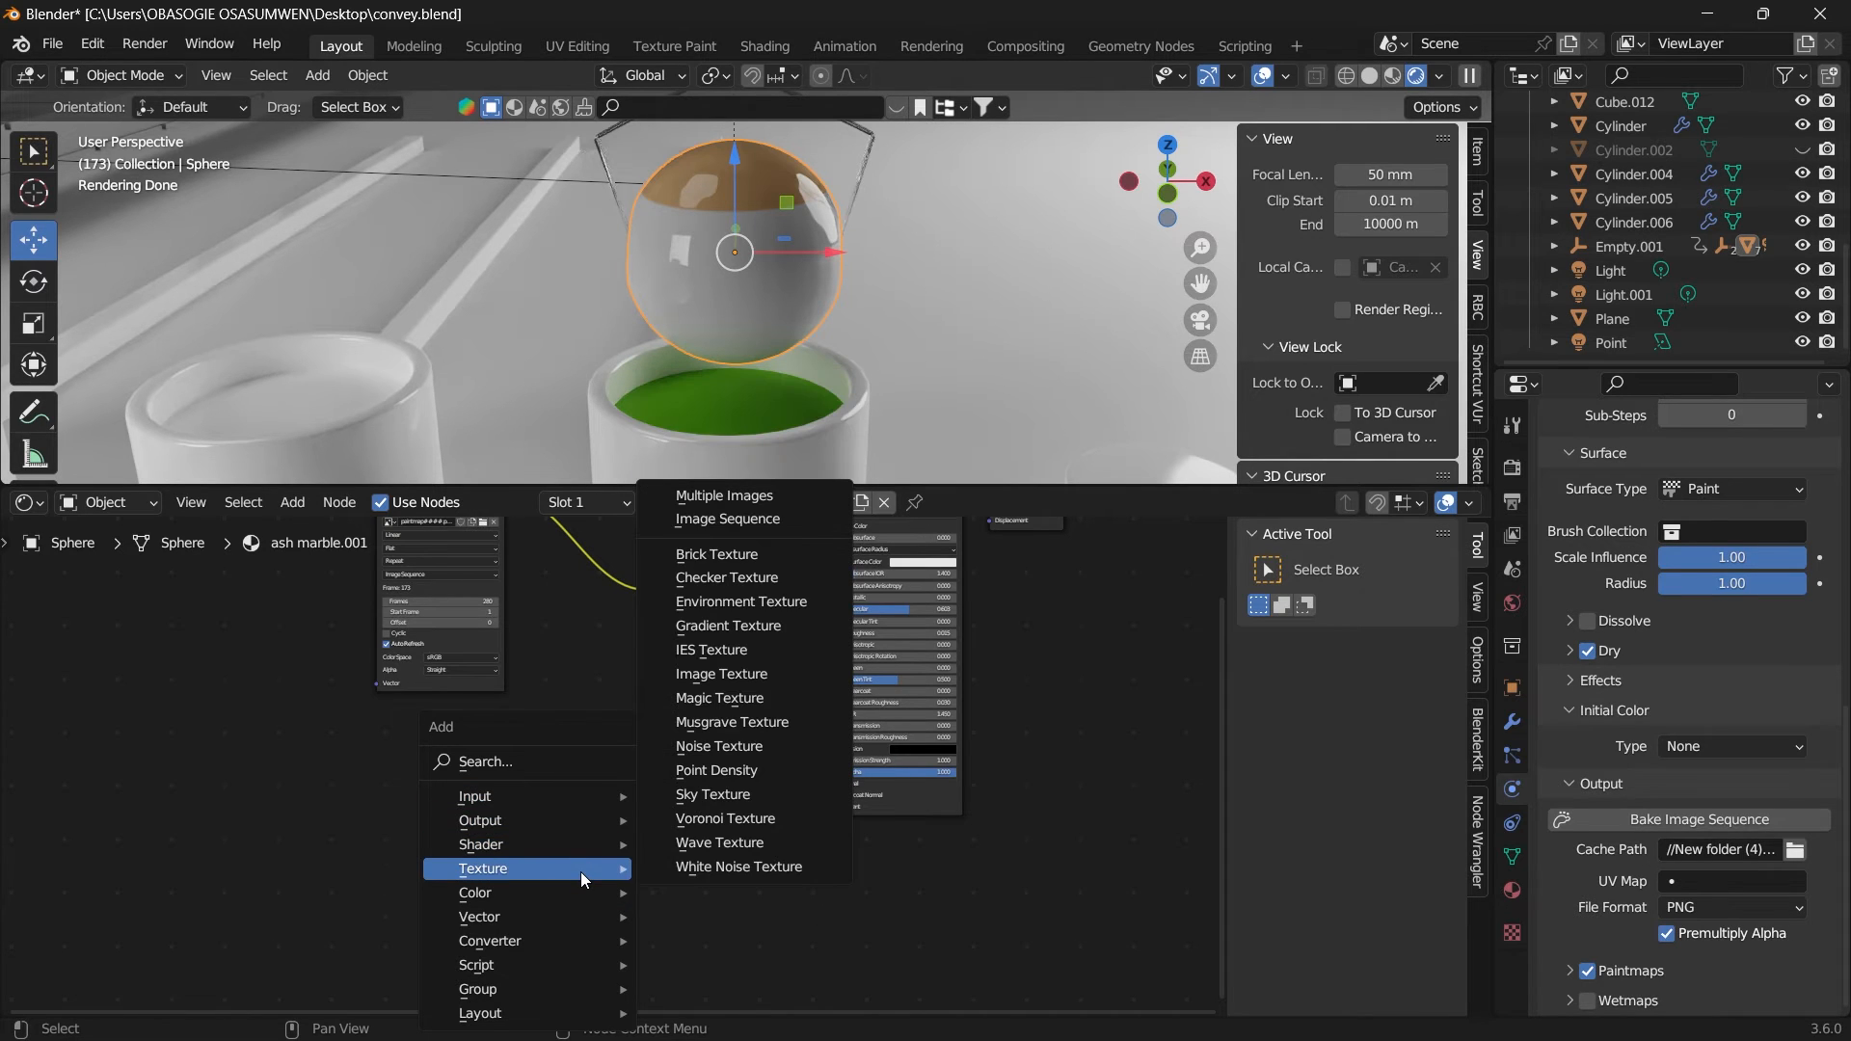
click(733, 522)
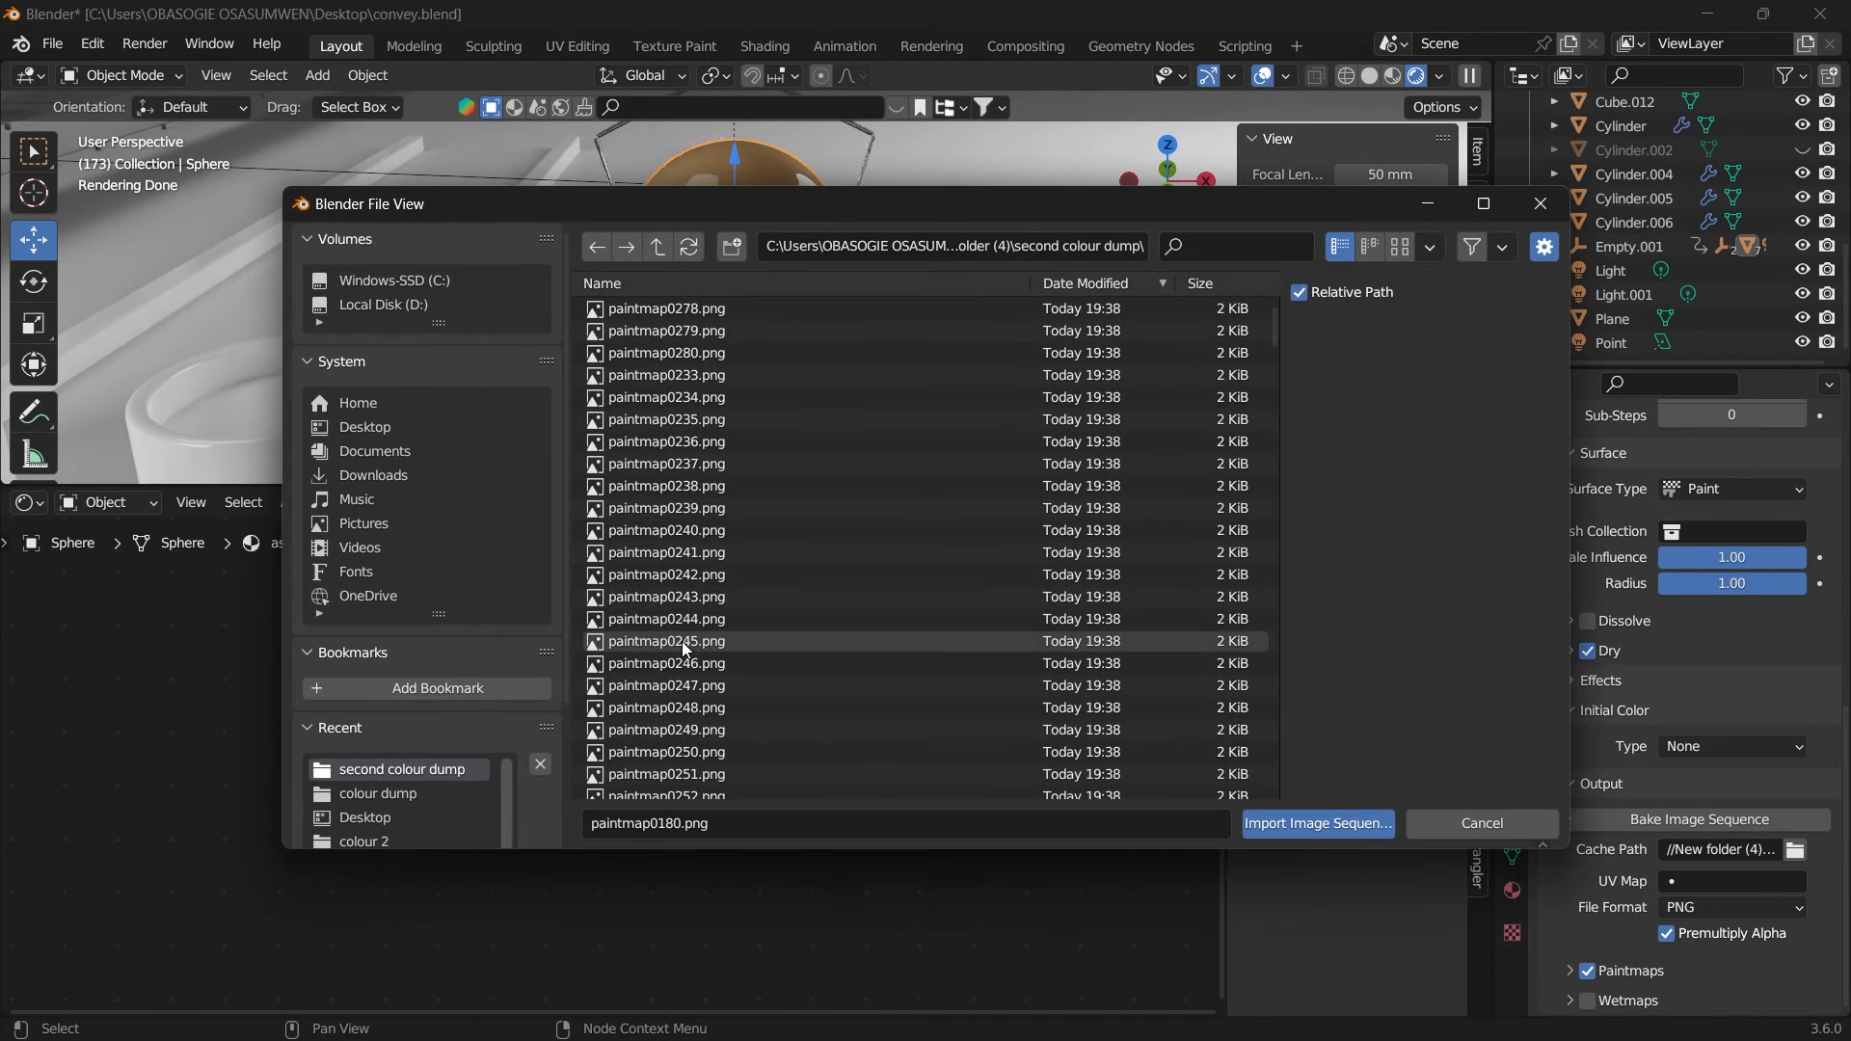
drag(1268, 467, 1260, 755)
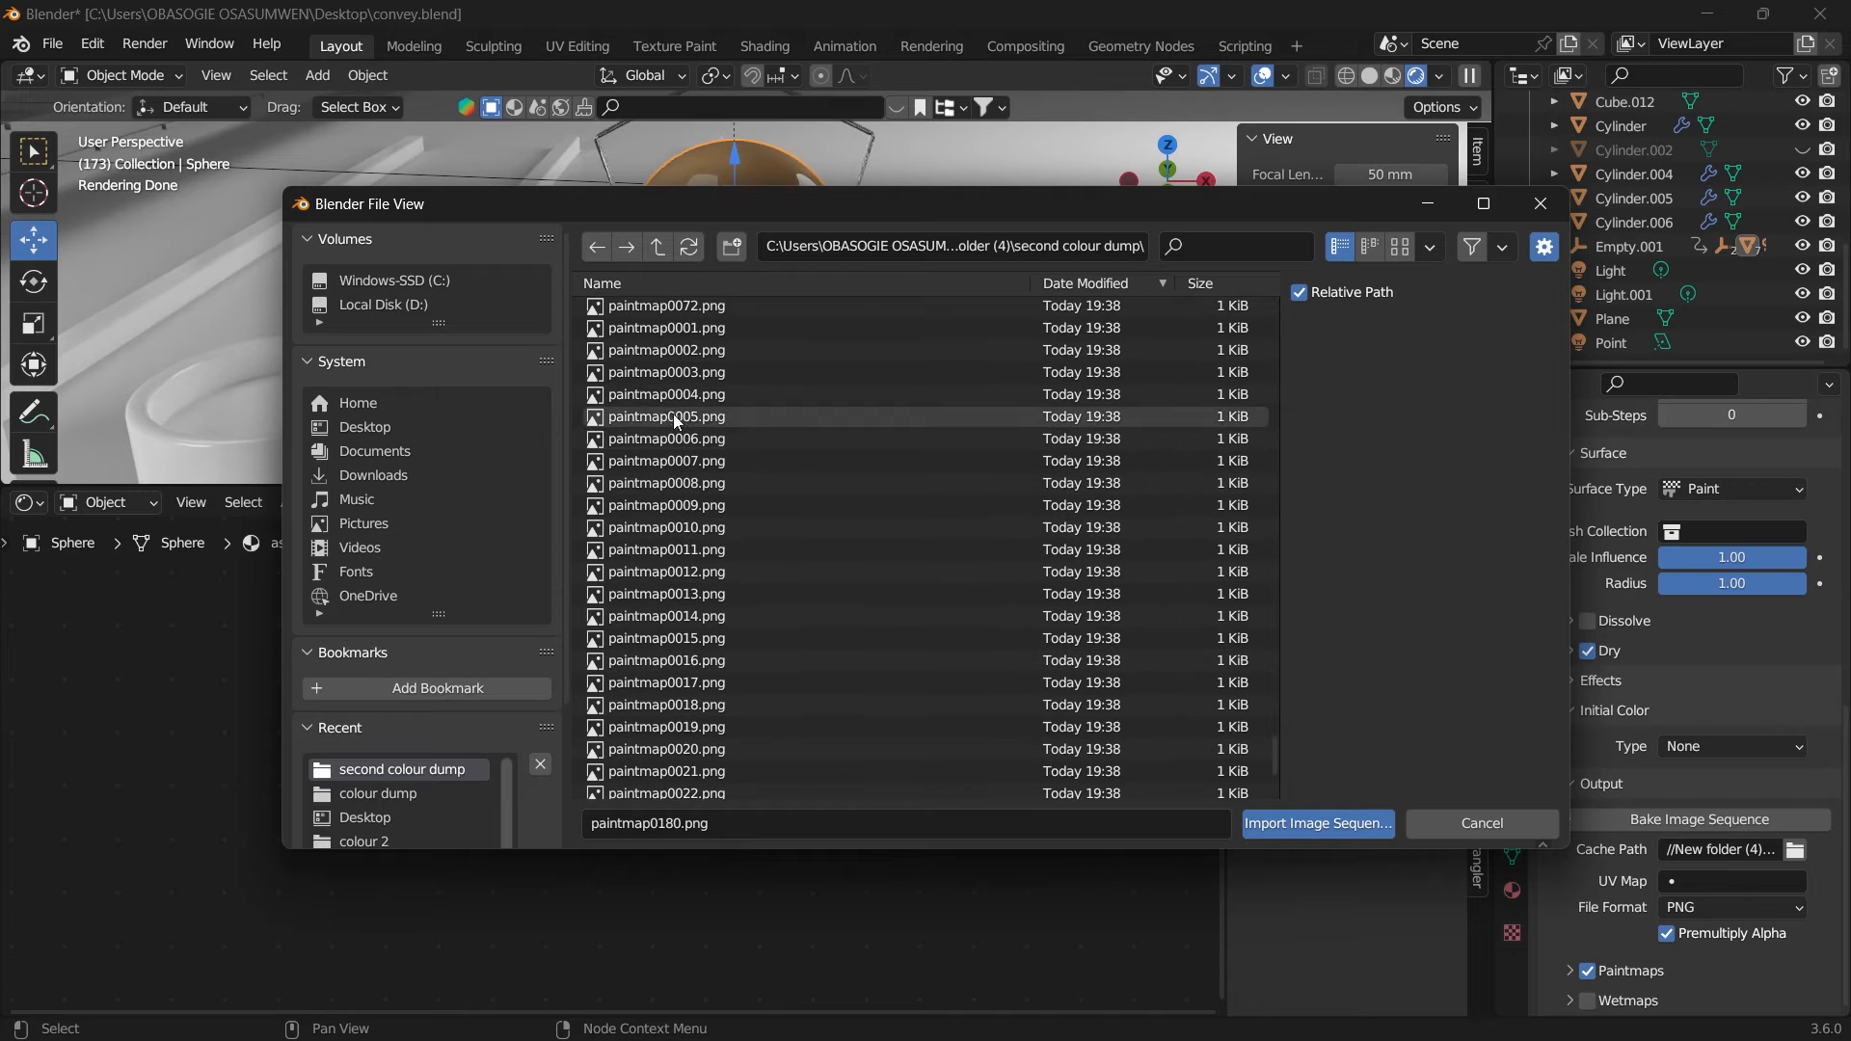
click(665, 328)
click(1360, 827)
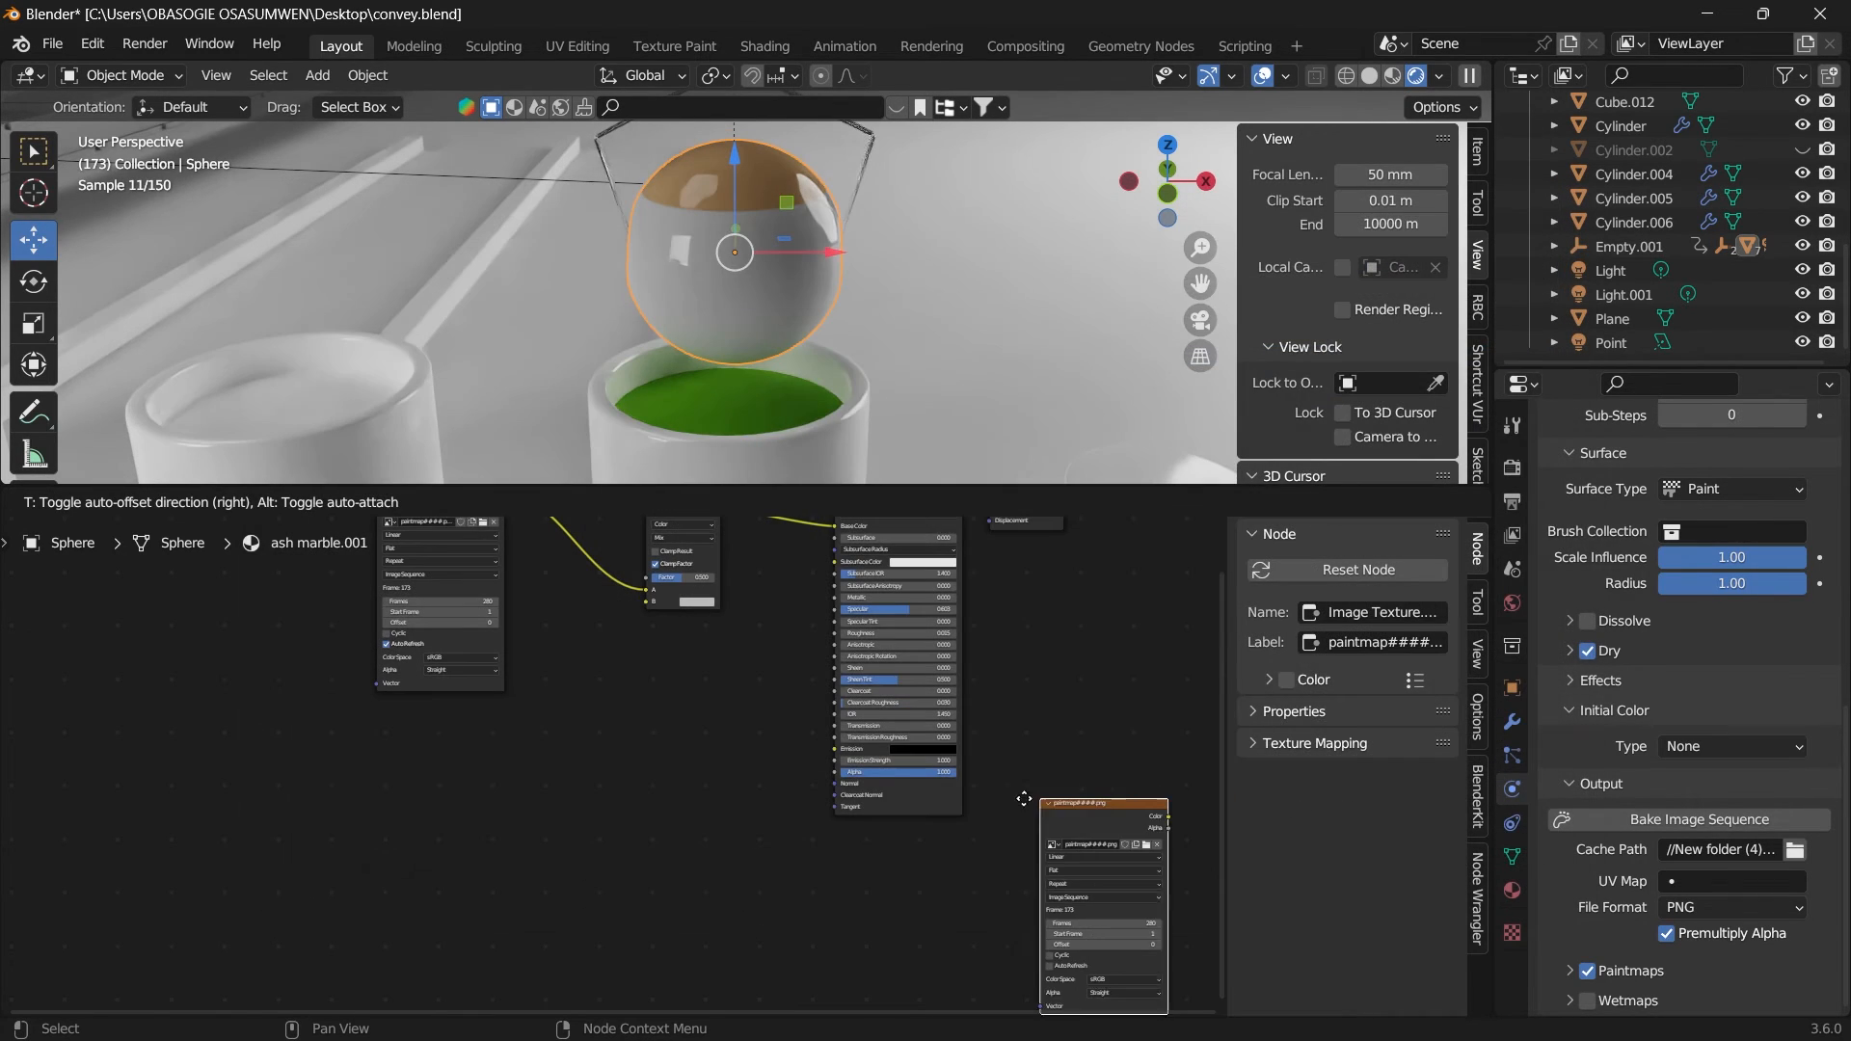
click(639, 744)
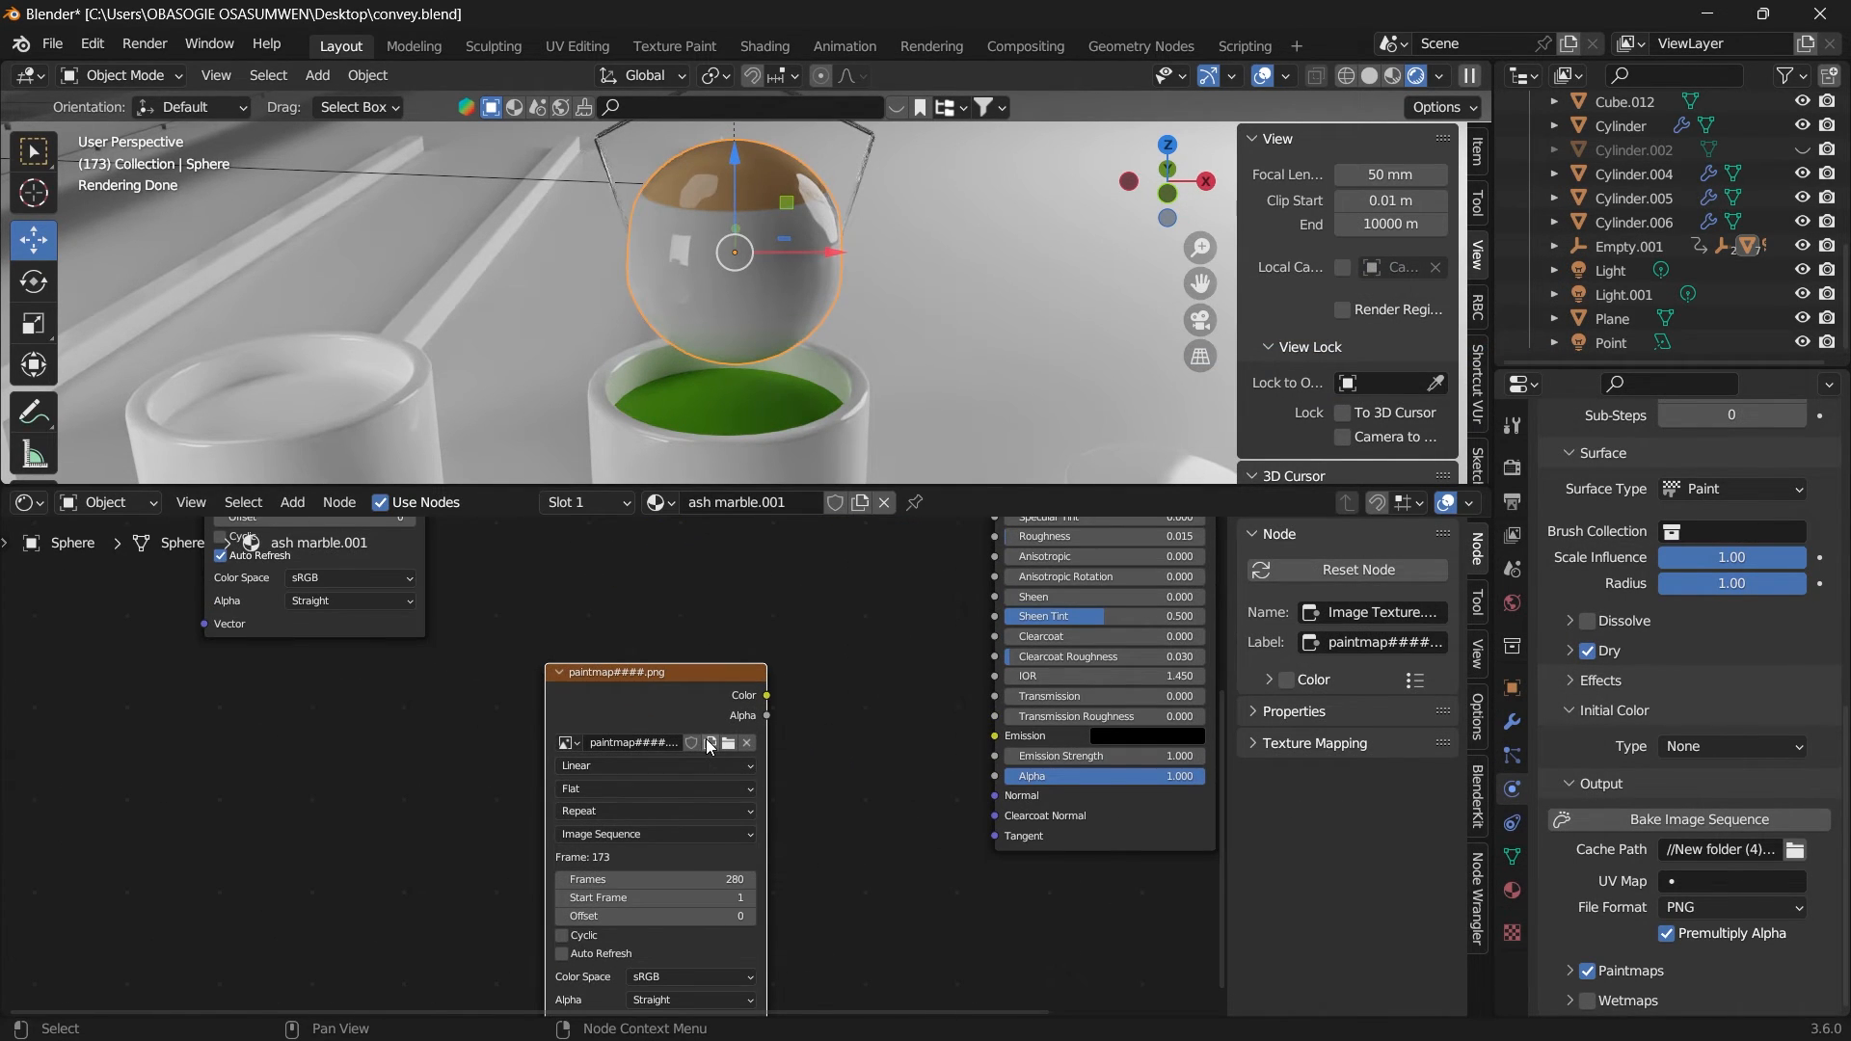
Step: Connect the new paintmap texture's Color to the Mix node's B input and its Alpha to the Factor
scroll(767, 725, up, 3)
scroll(749, 749, left, 3)
scroll(749, 749, up, 2)
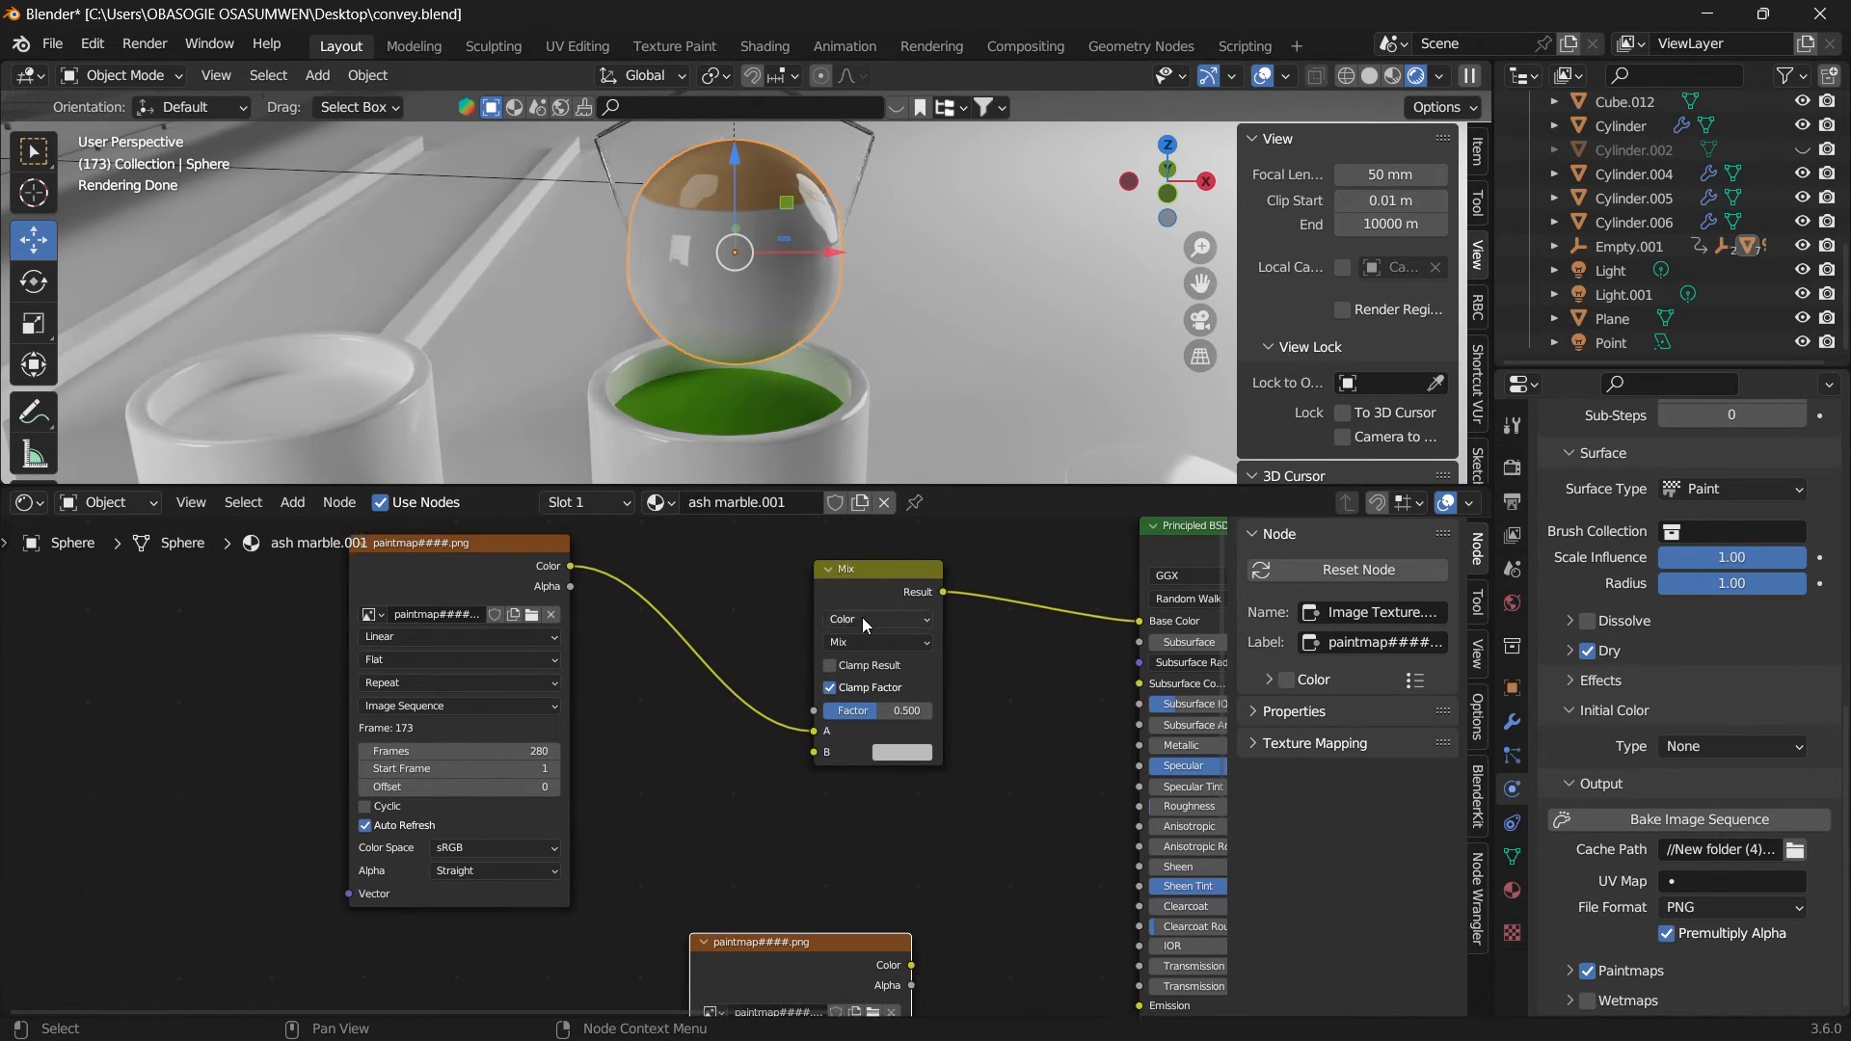
scroll(861, 617, down, 2)
drag(911, 871, 812, 659)
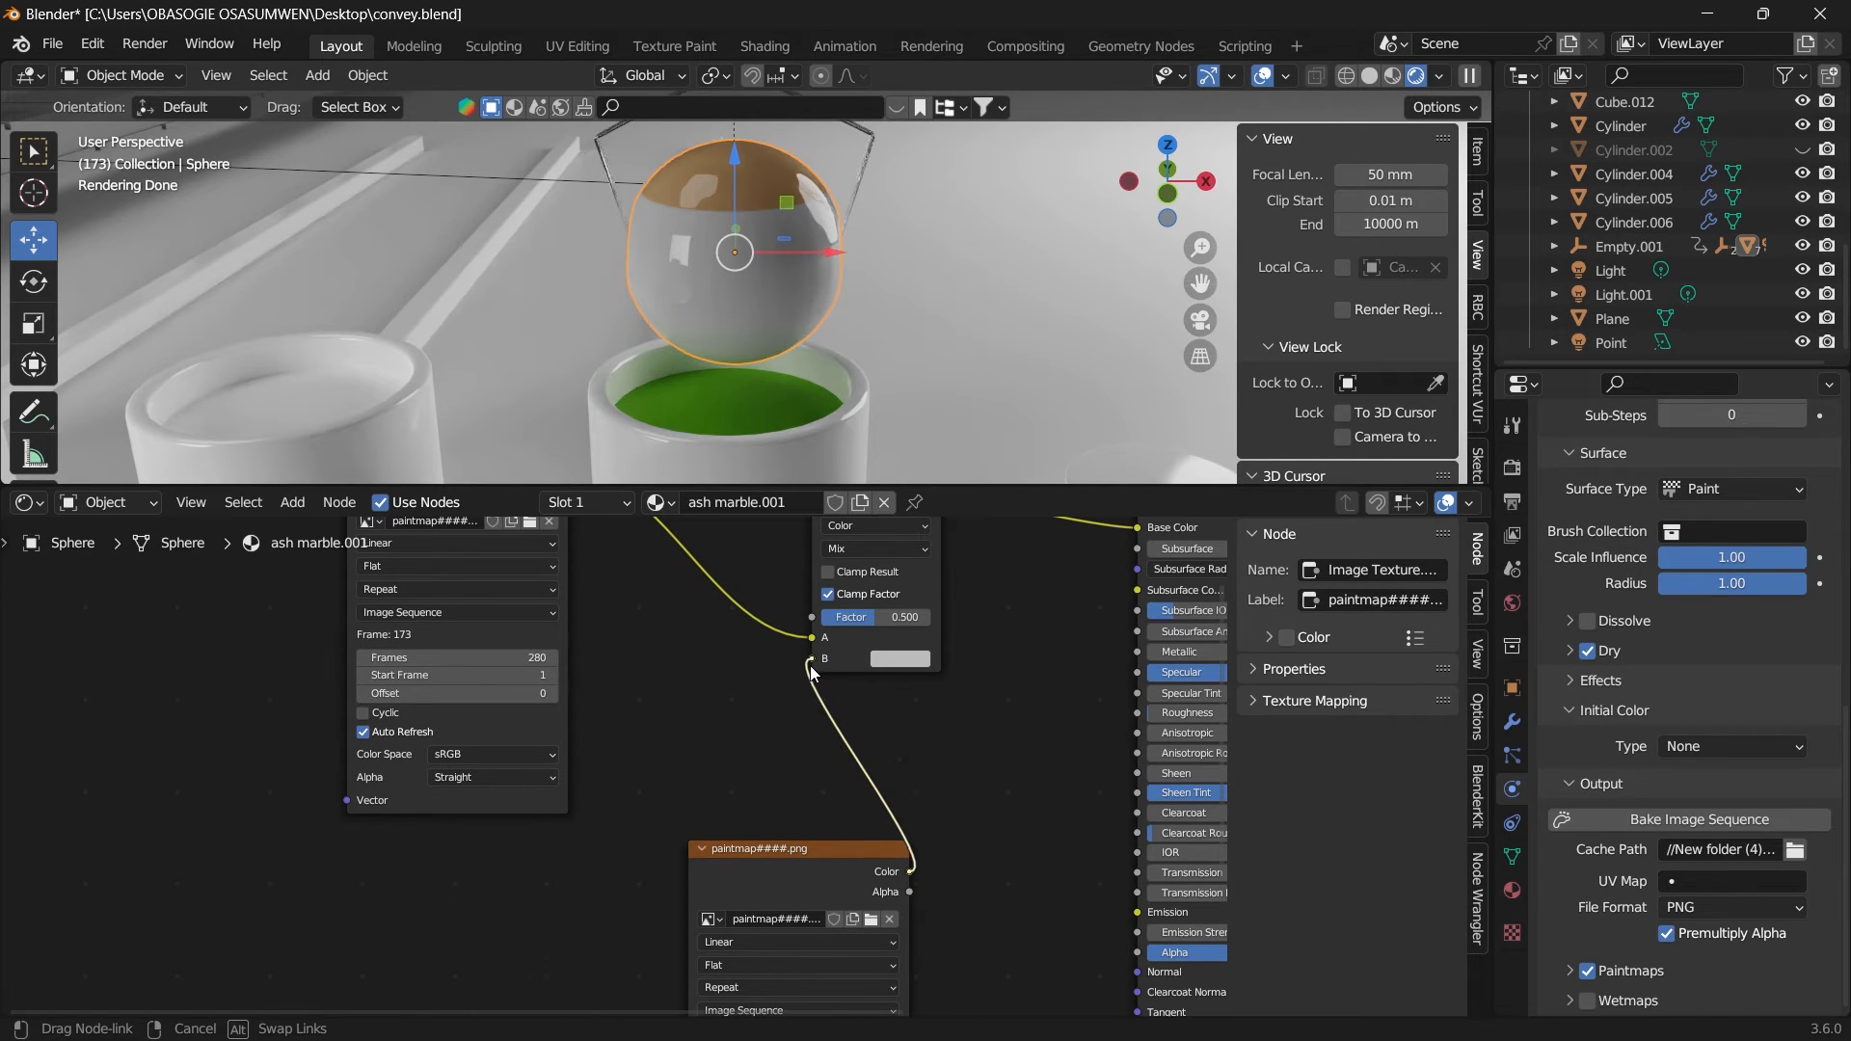
drag(777, 854, 652, 854)
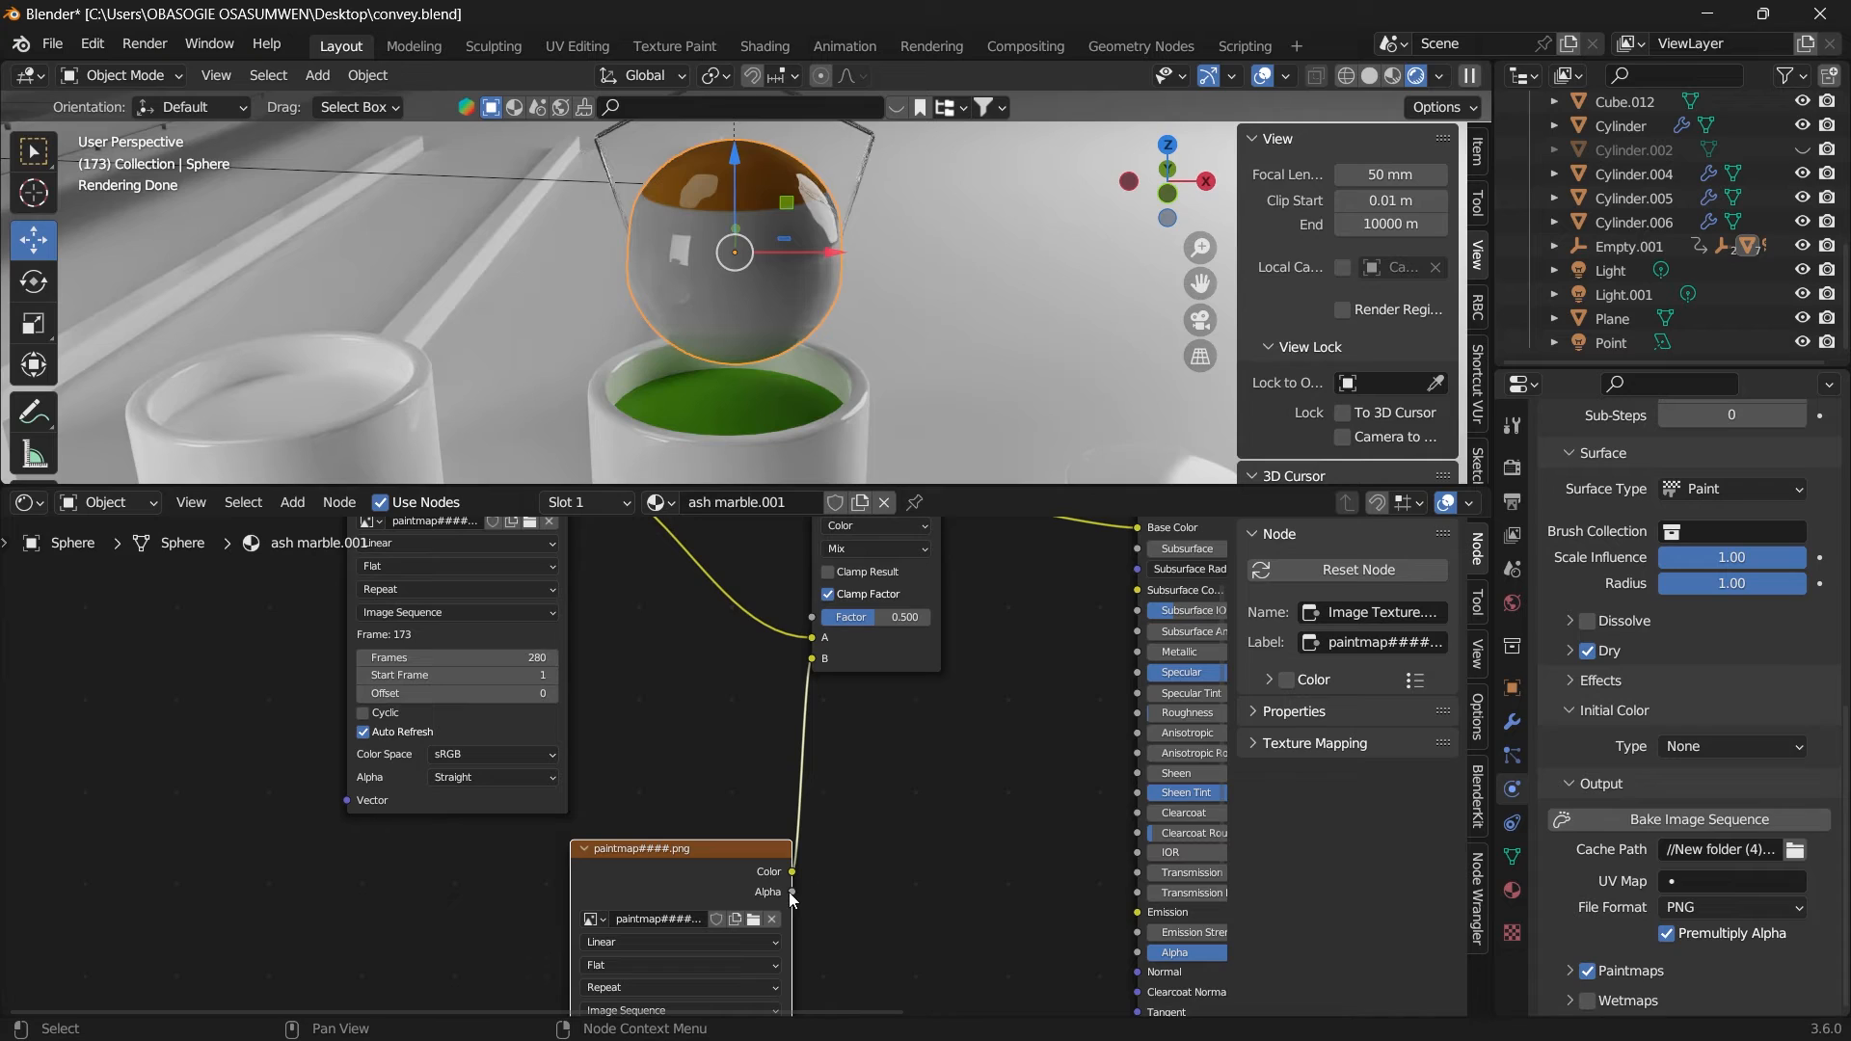
drag(792, 892, 810, 617)
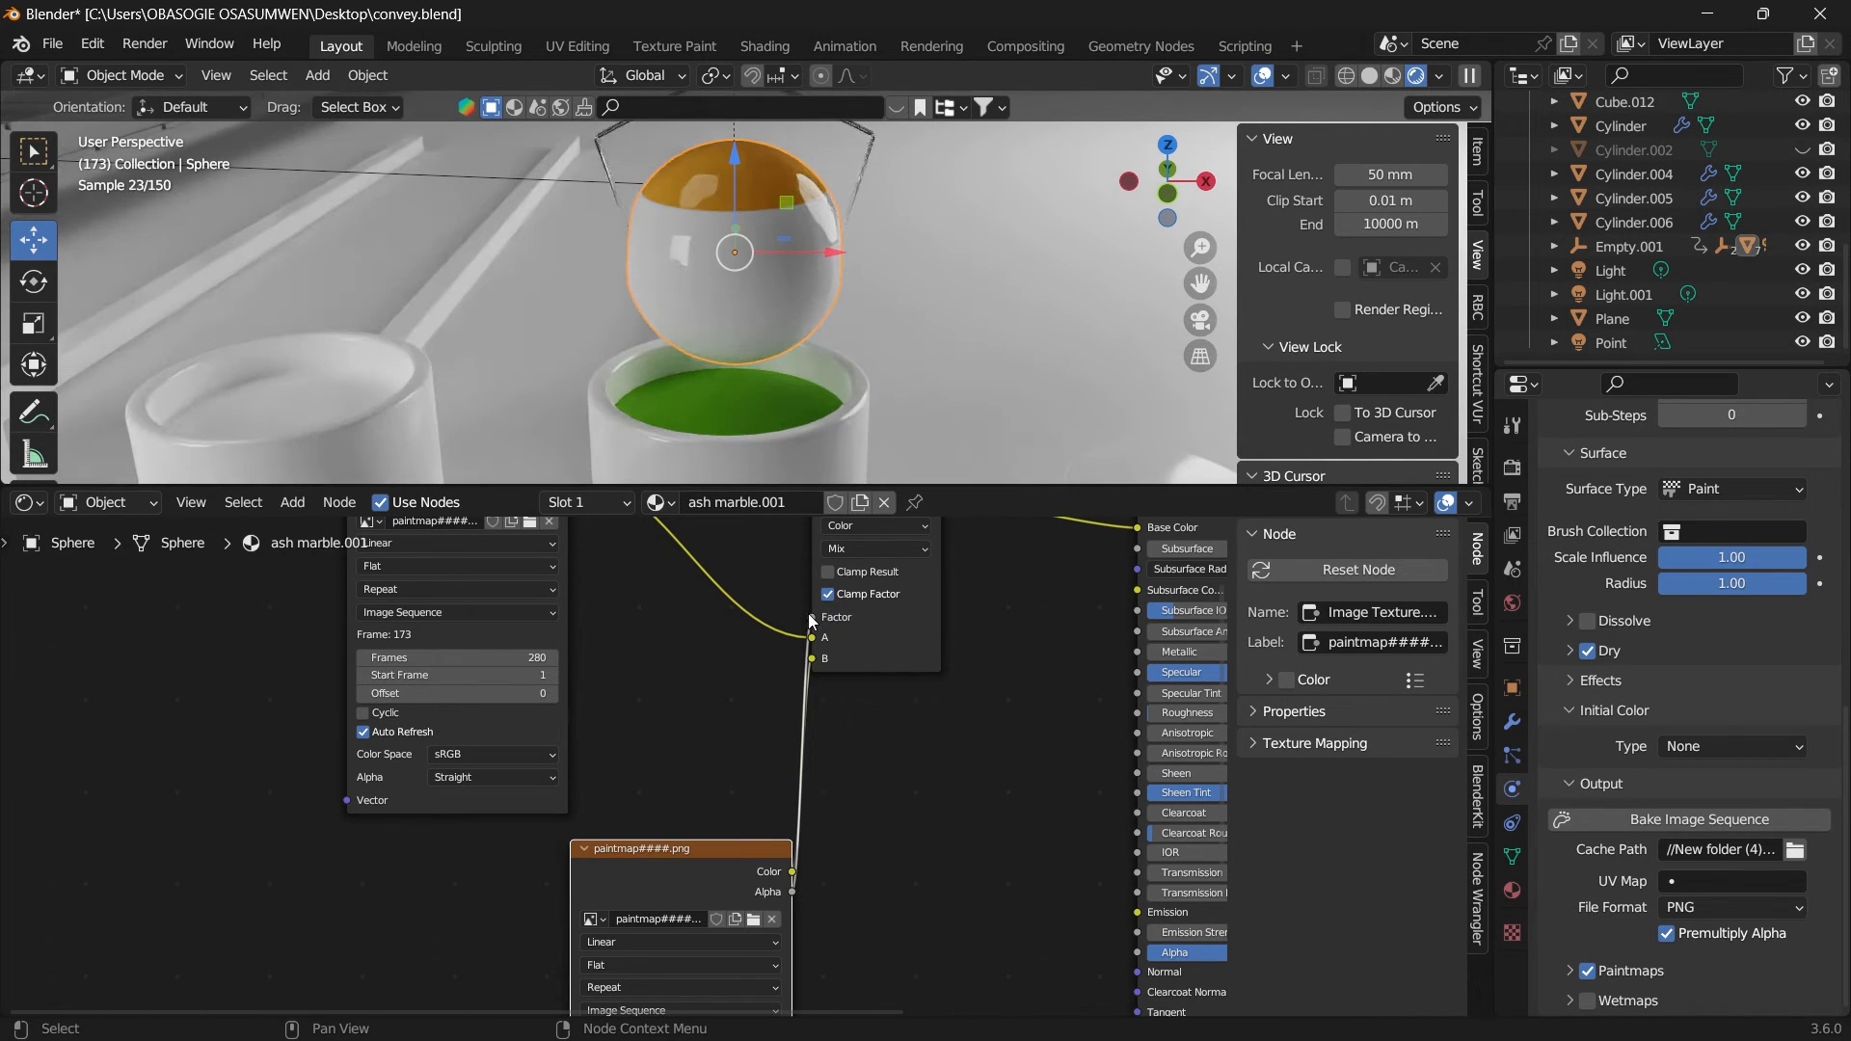
Step: Switch the shader editor to the Timeline and play the animation through the sphere's dip in the green paint
click(43, 503)
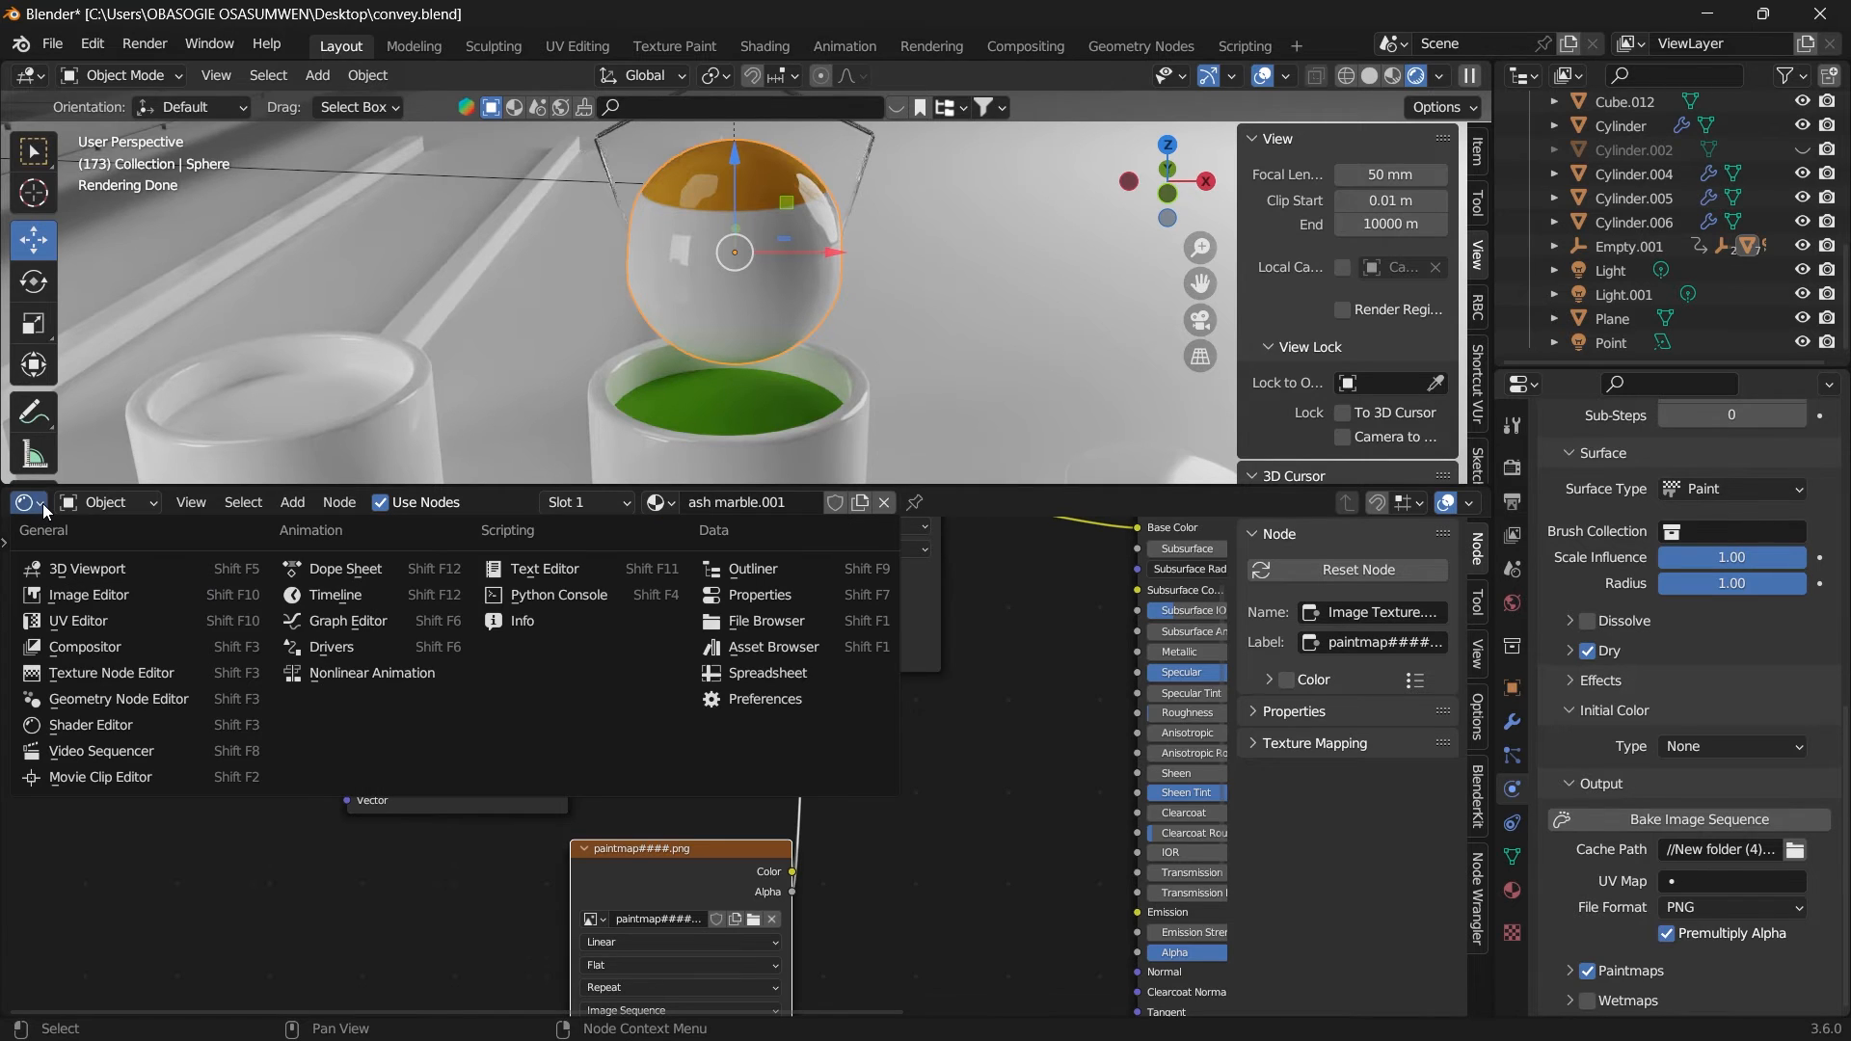
click(322, 596)
key(space)
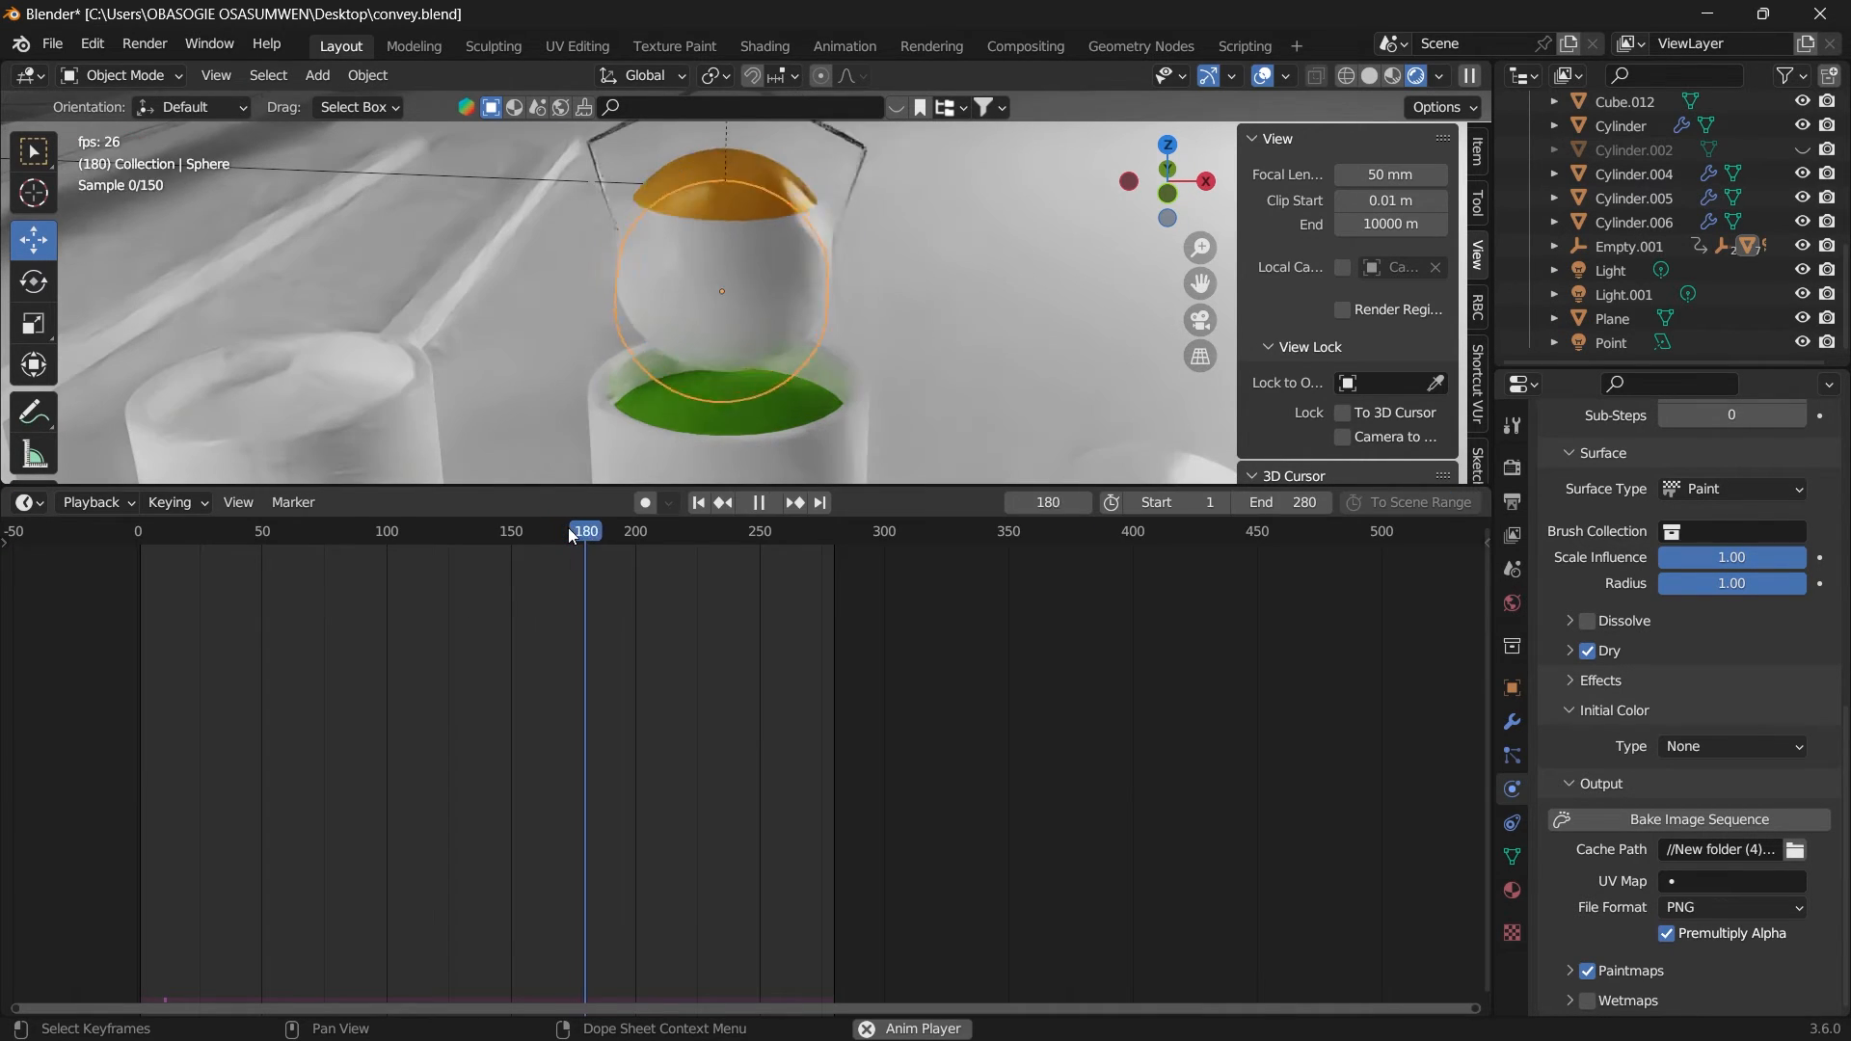
key(space)
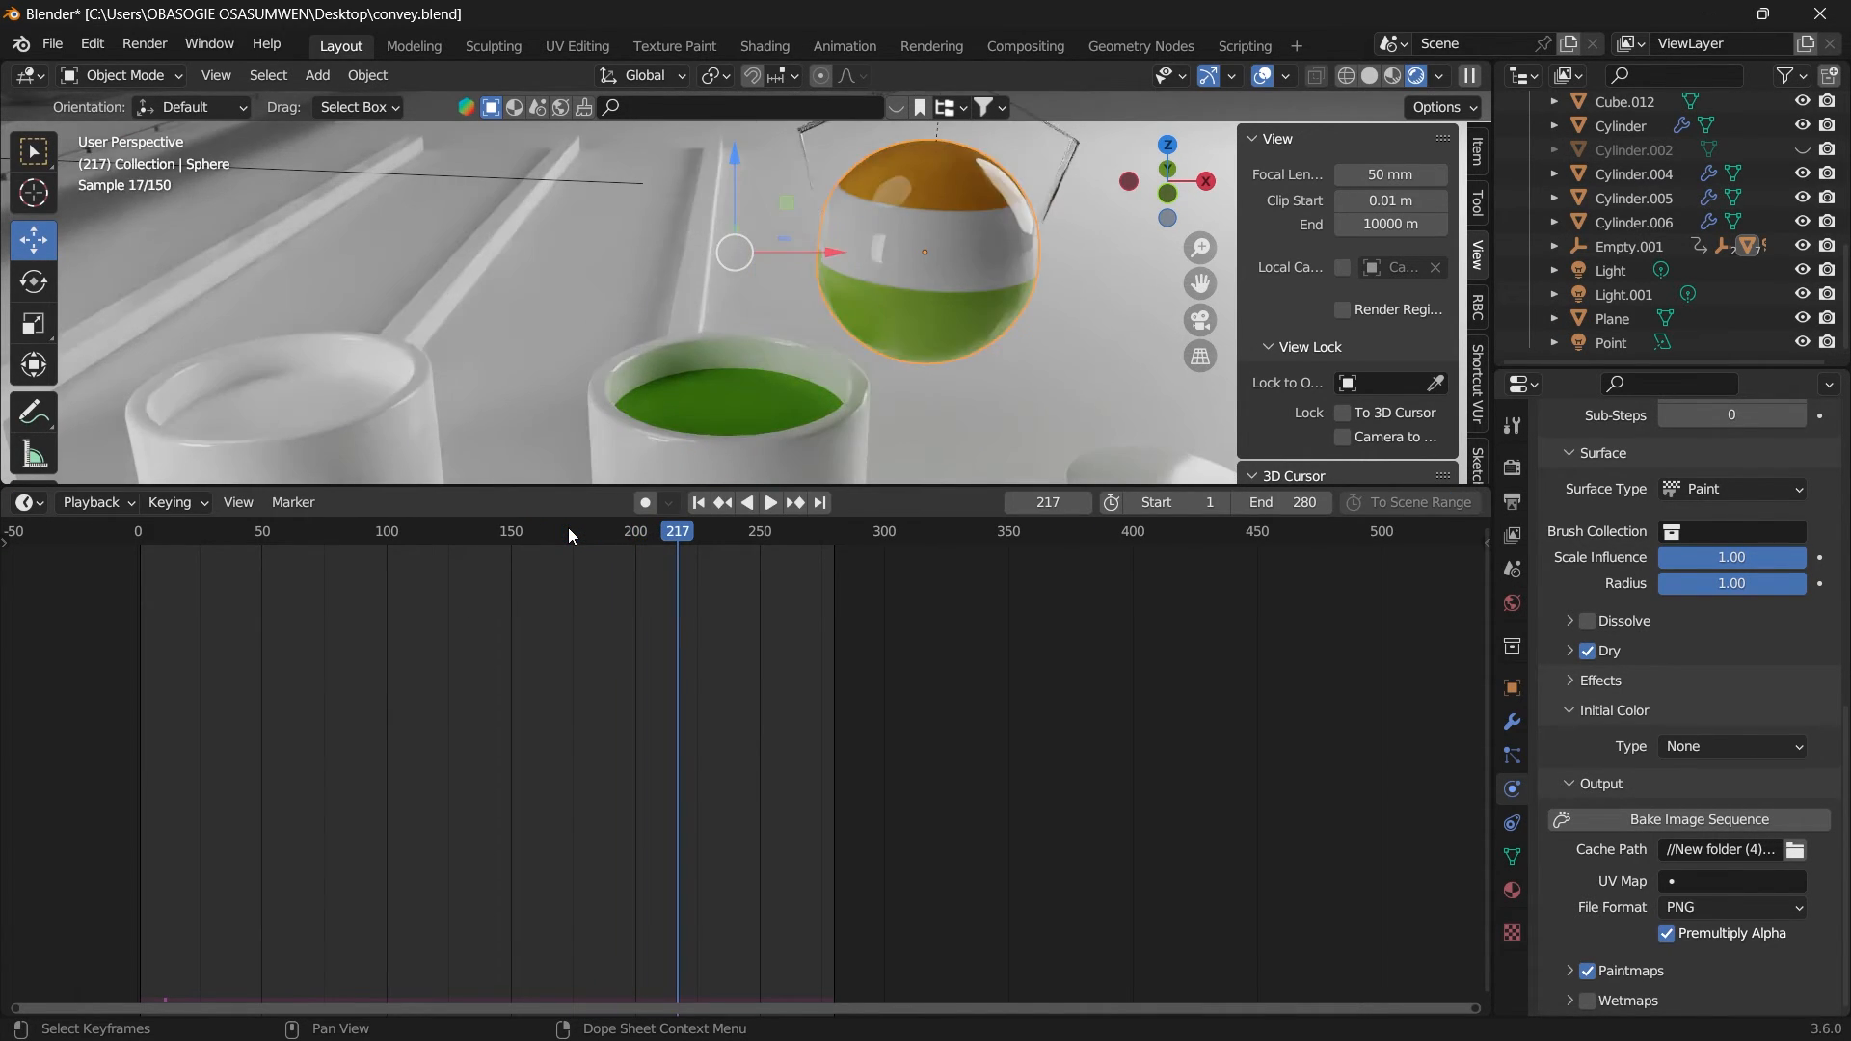
Step: Enlarge the 3D view and replay the animation from earlier frames to examine the two paint colors on the sphere
drag(789, 485, 950, 880)
drag(1149, 212, 1070, 351)
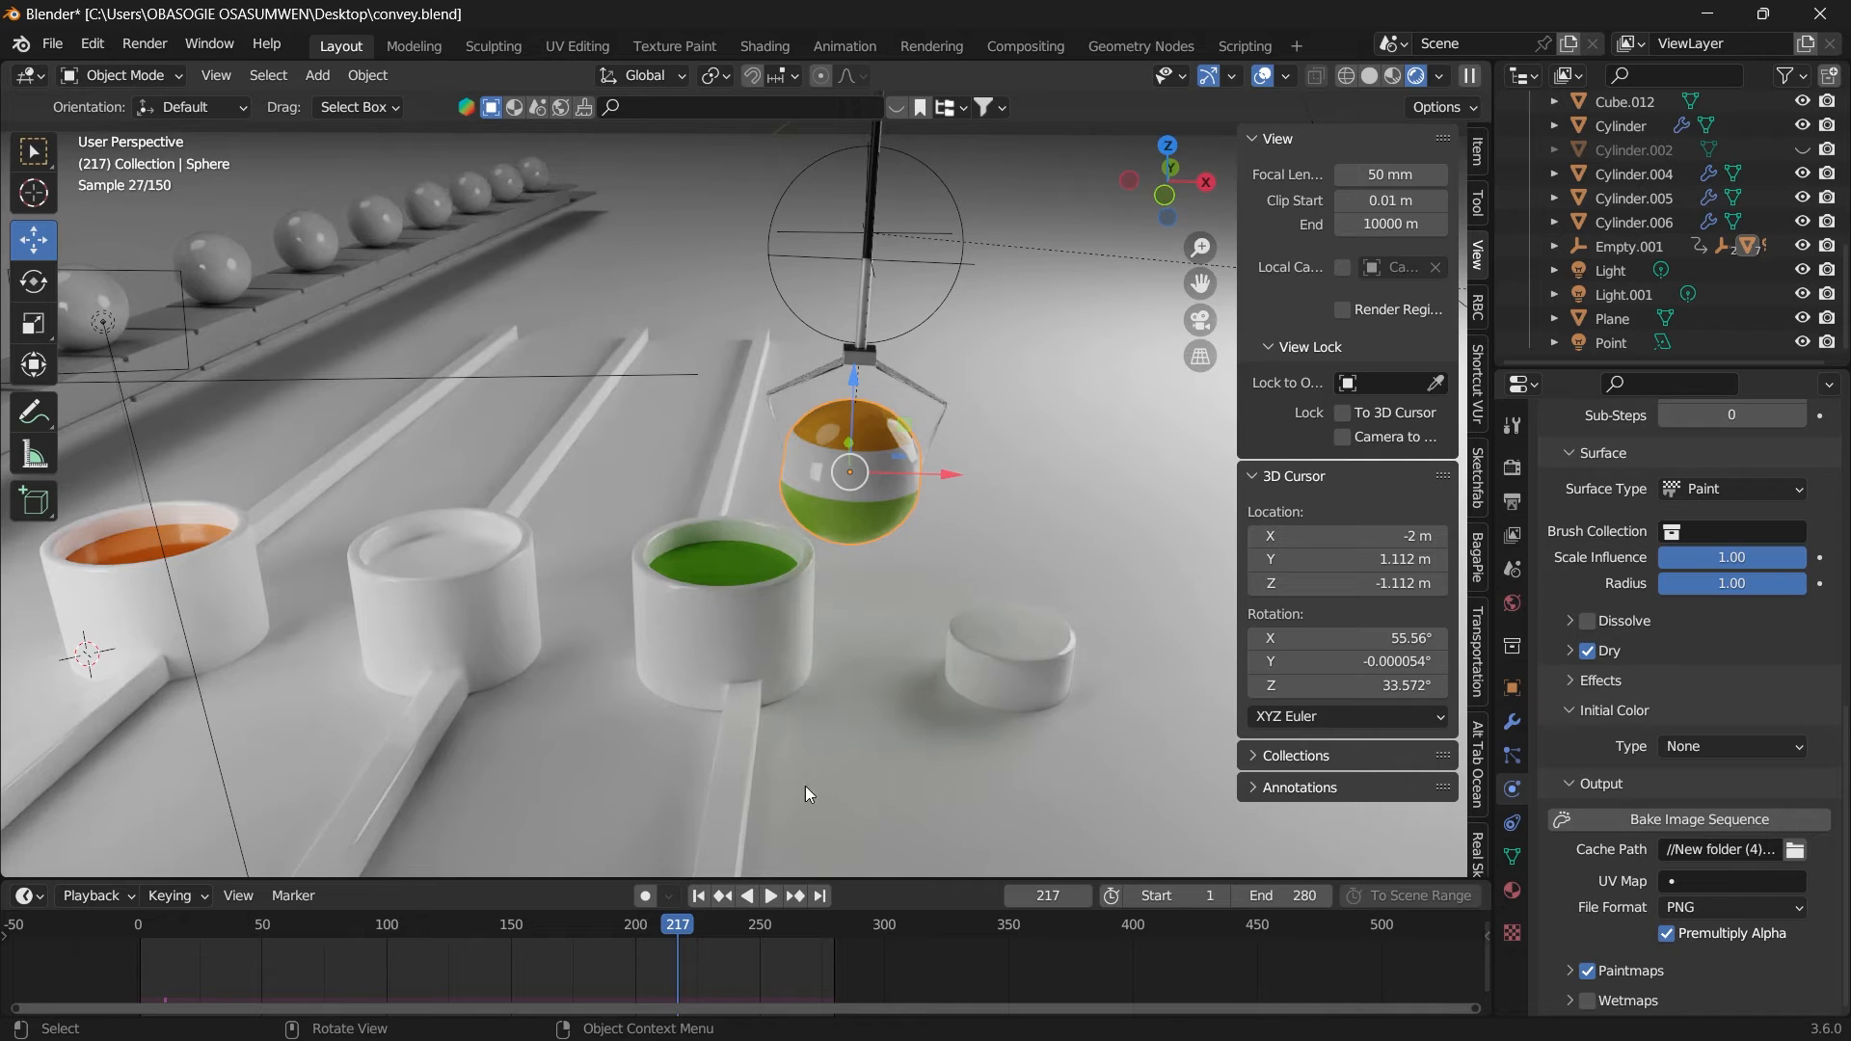
drag(780, 874, 819, 759)
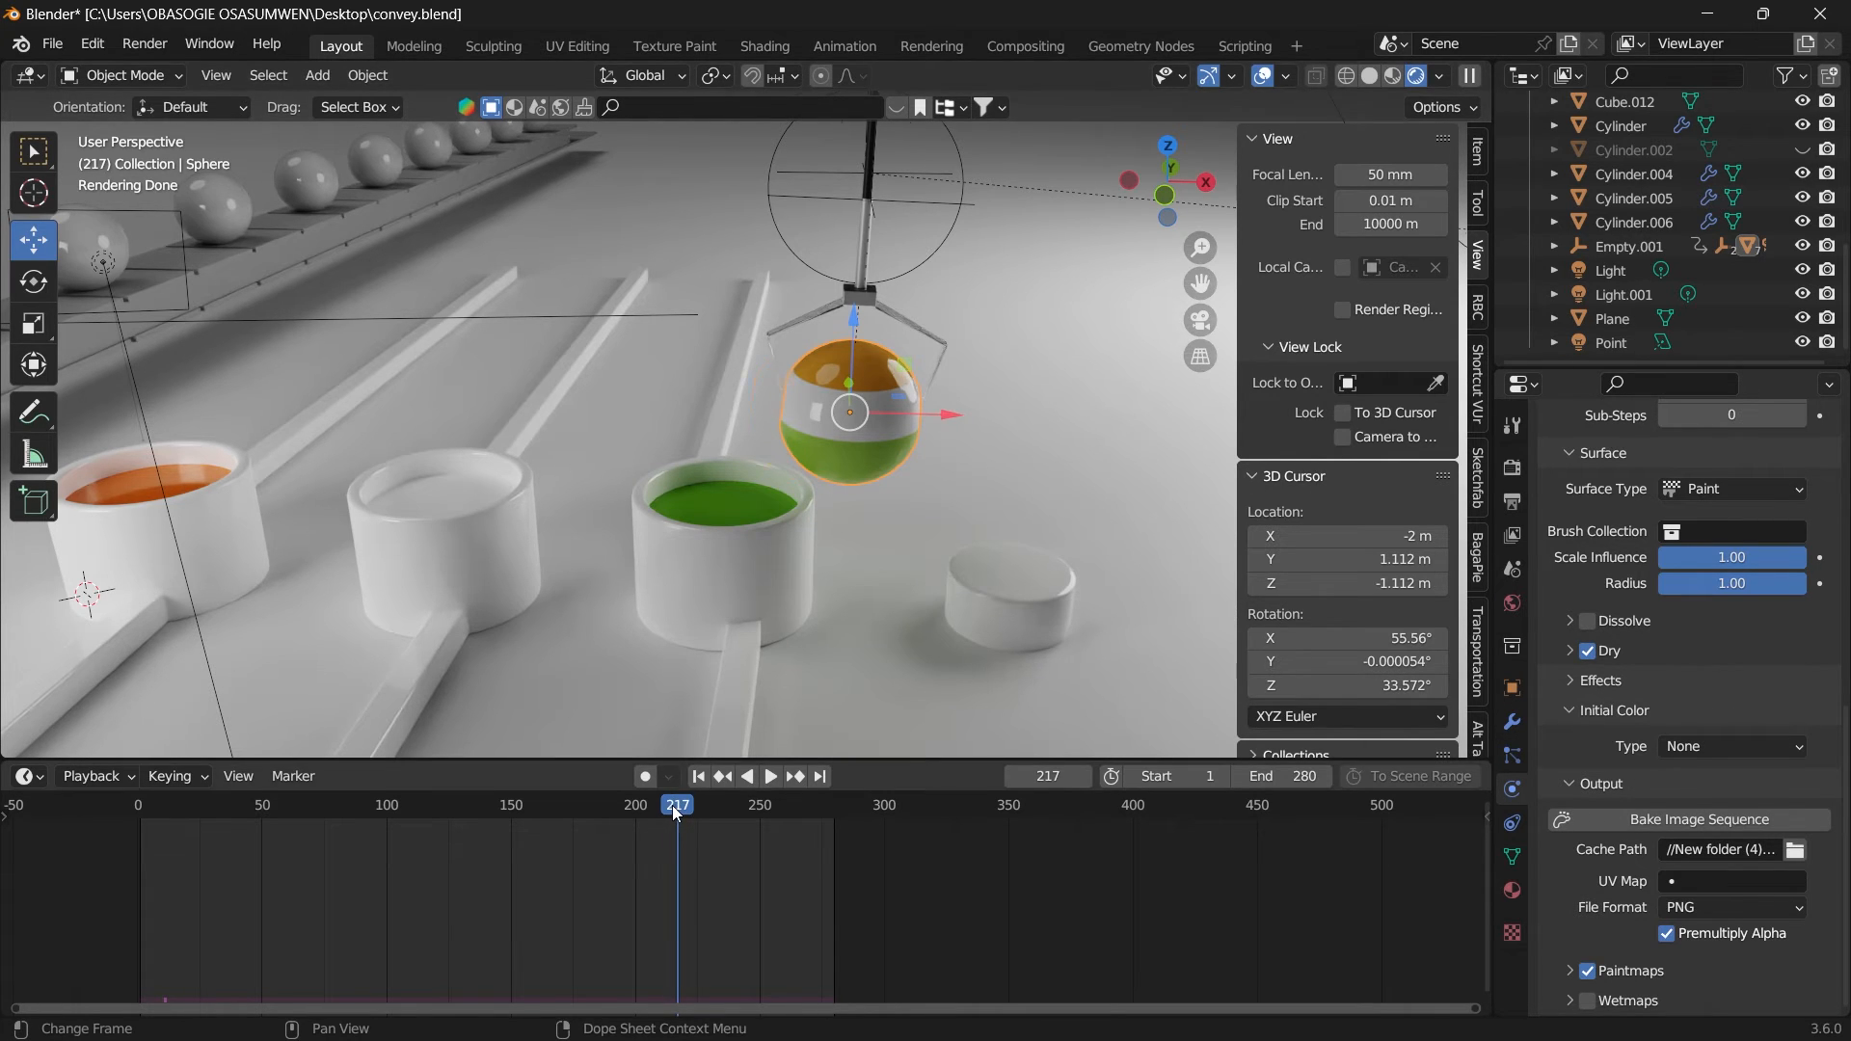
drag(673, 806, 611, 810)
key(space)
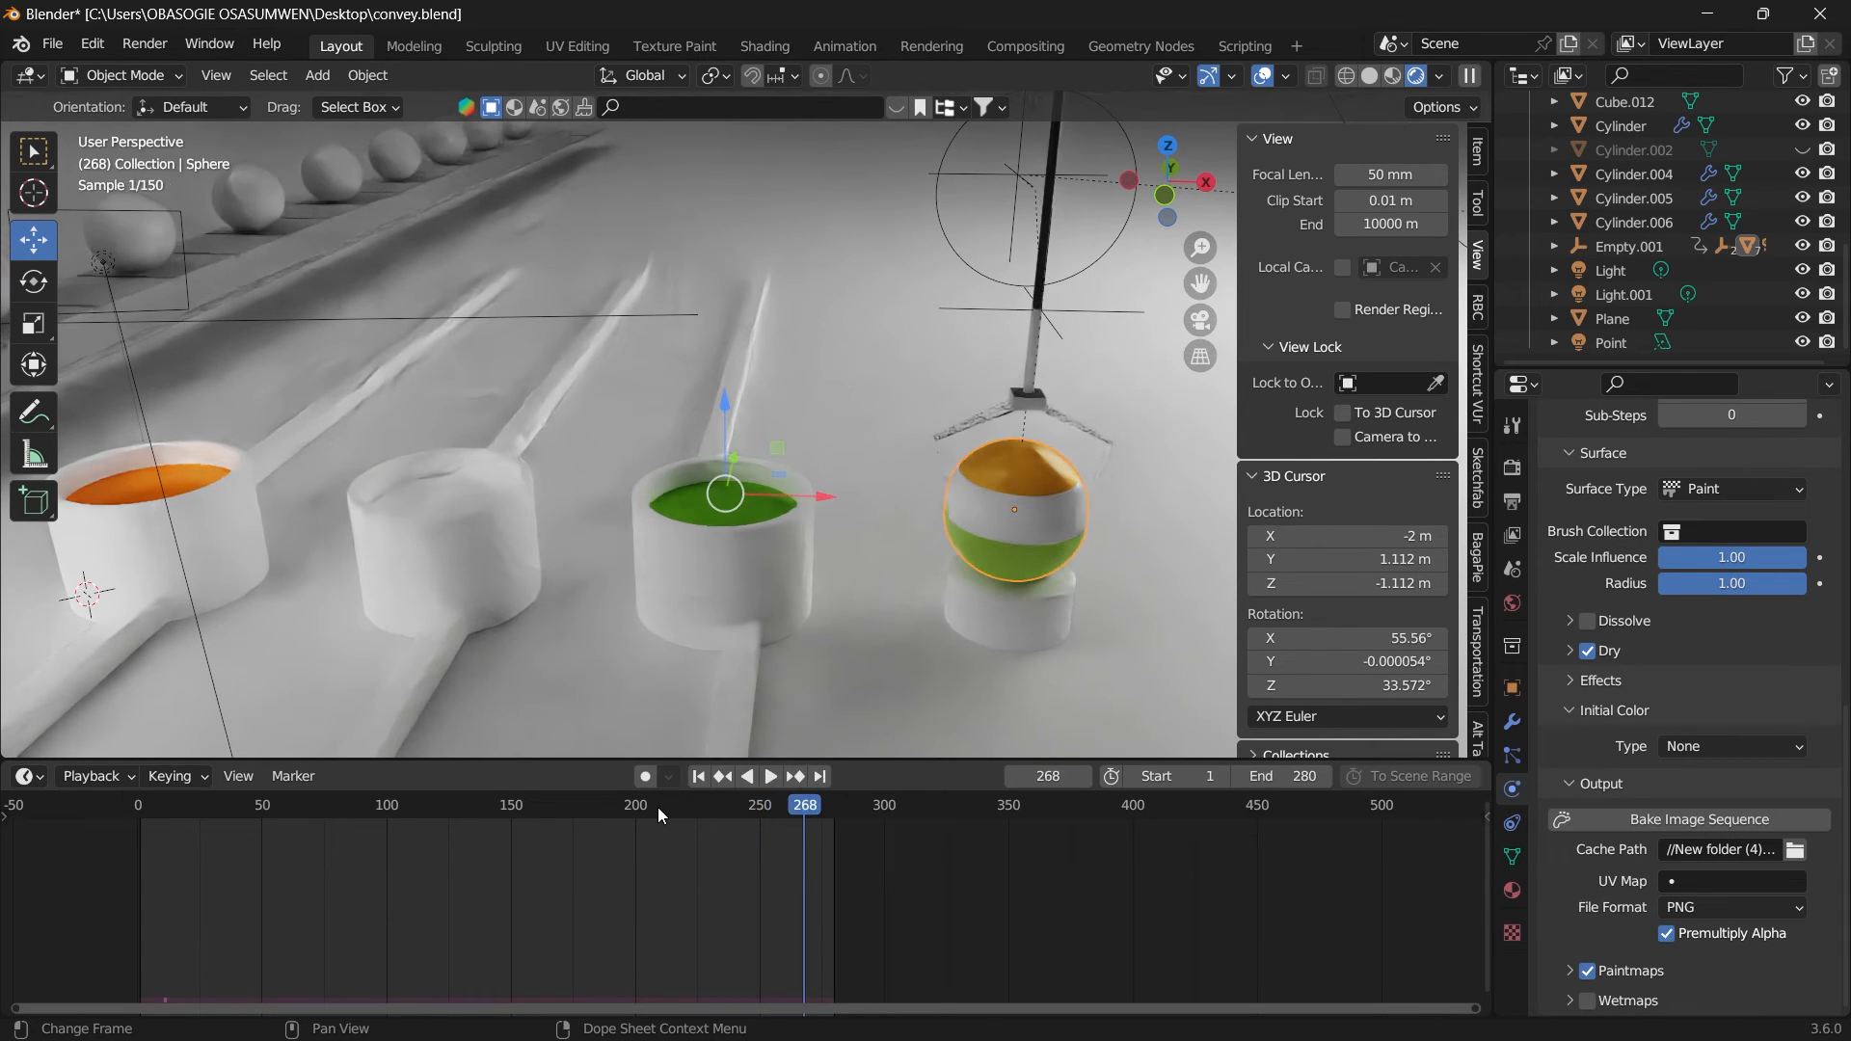
drag(657, 807, 171, 818)
key(space)
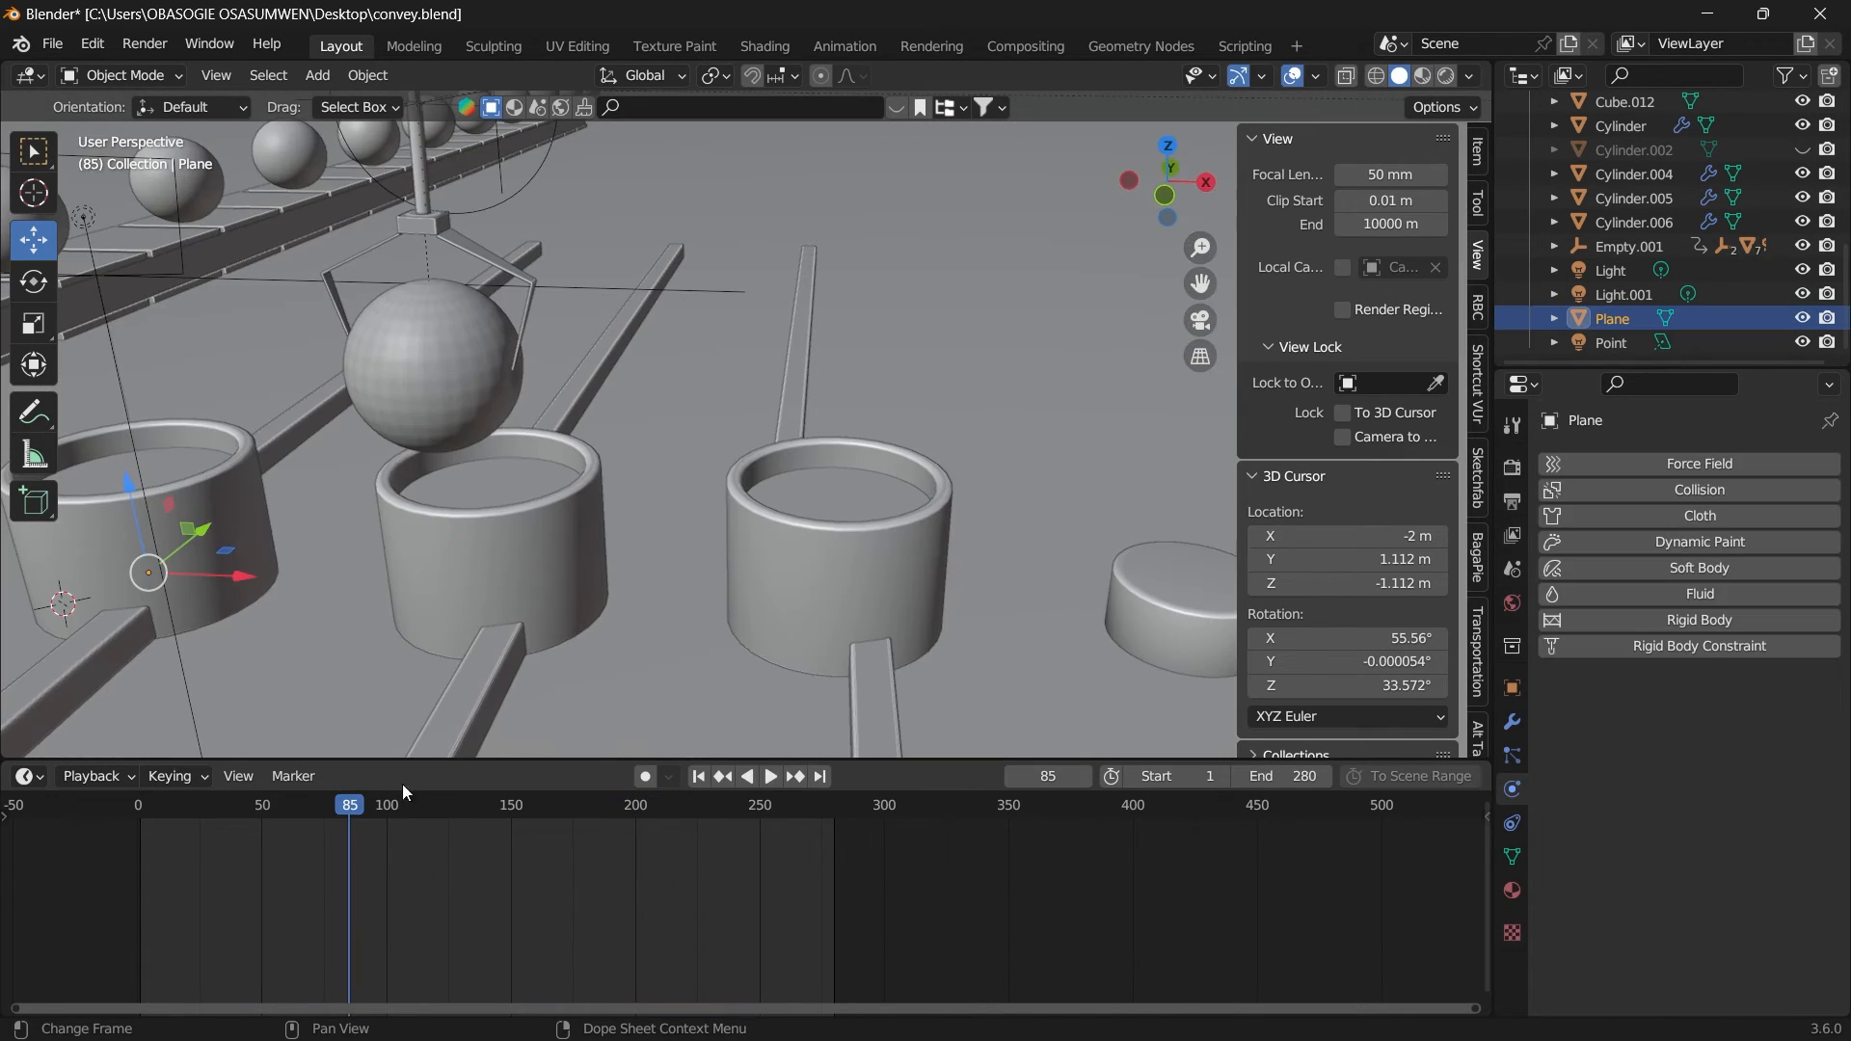
Step: Remove Dynamic Paint from the fluid disc in the third container
click(848, 512)
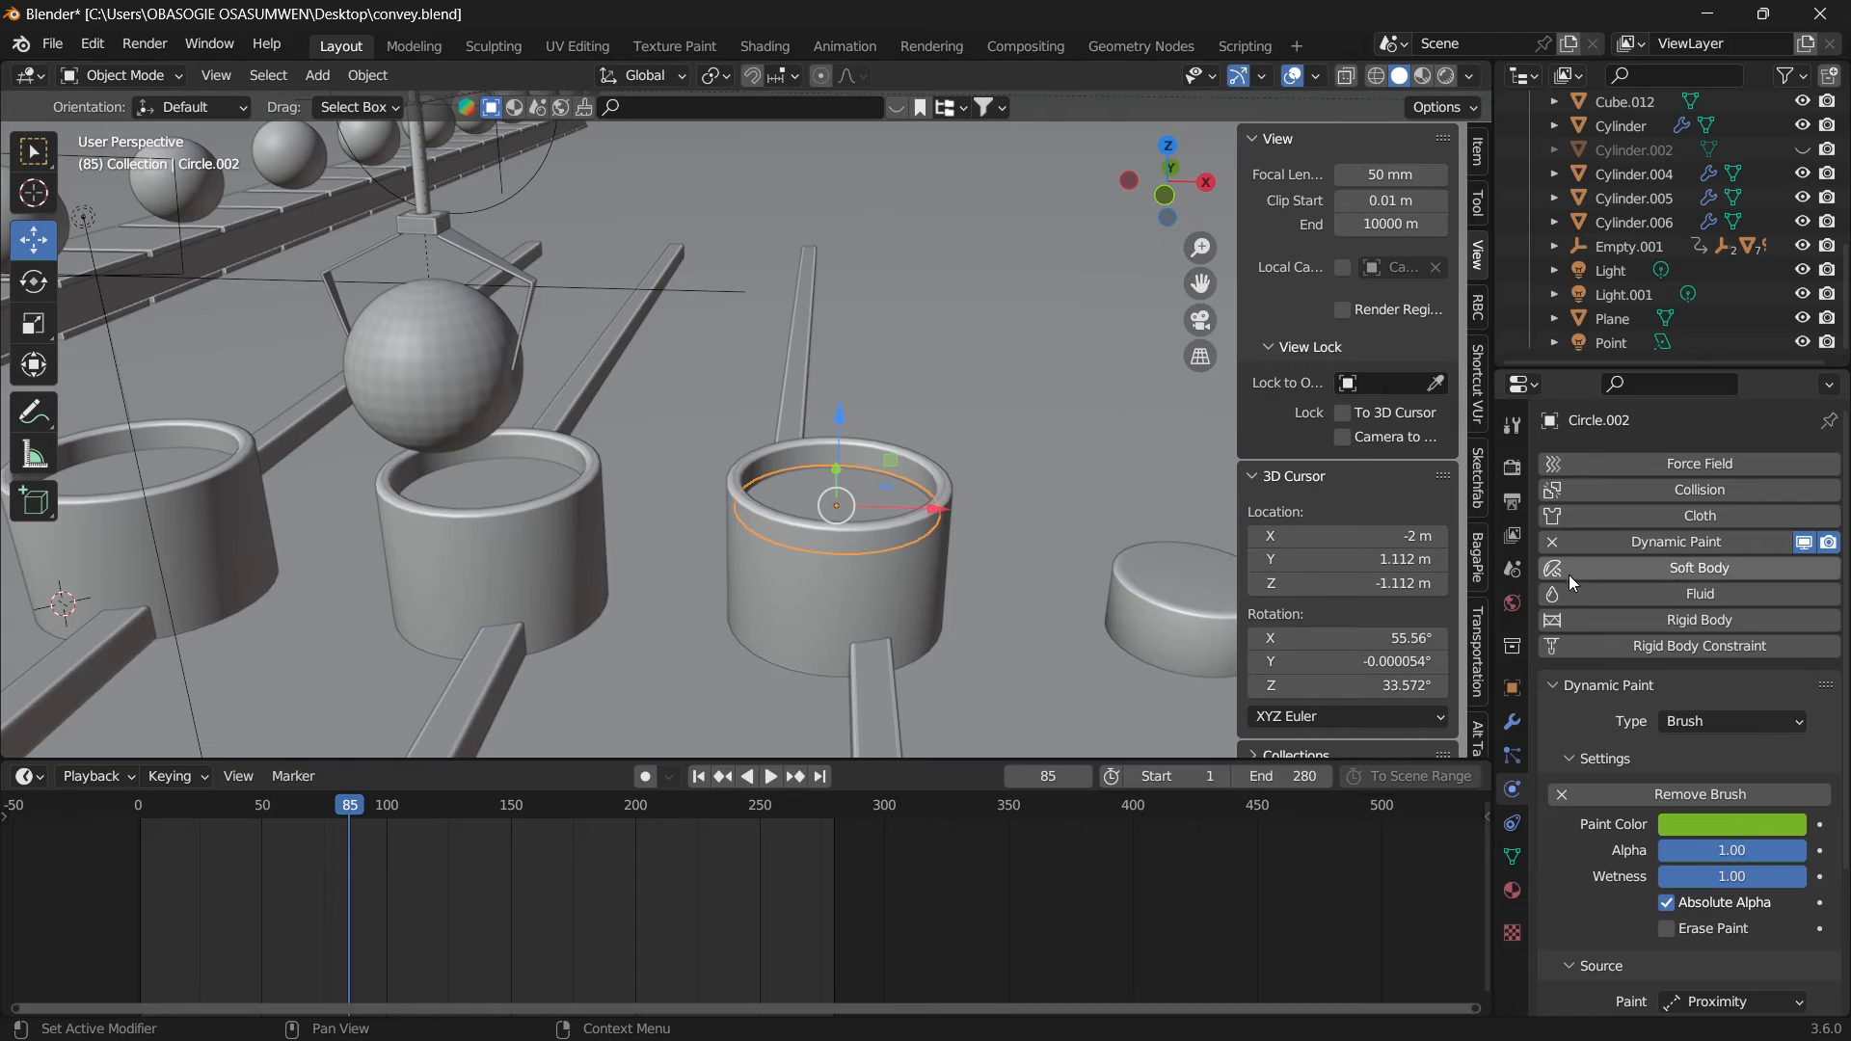
click(1553, 544)
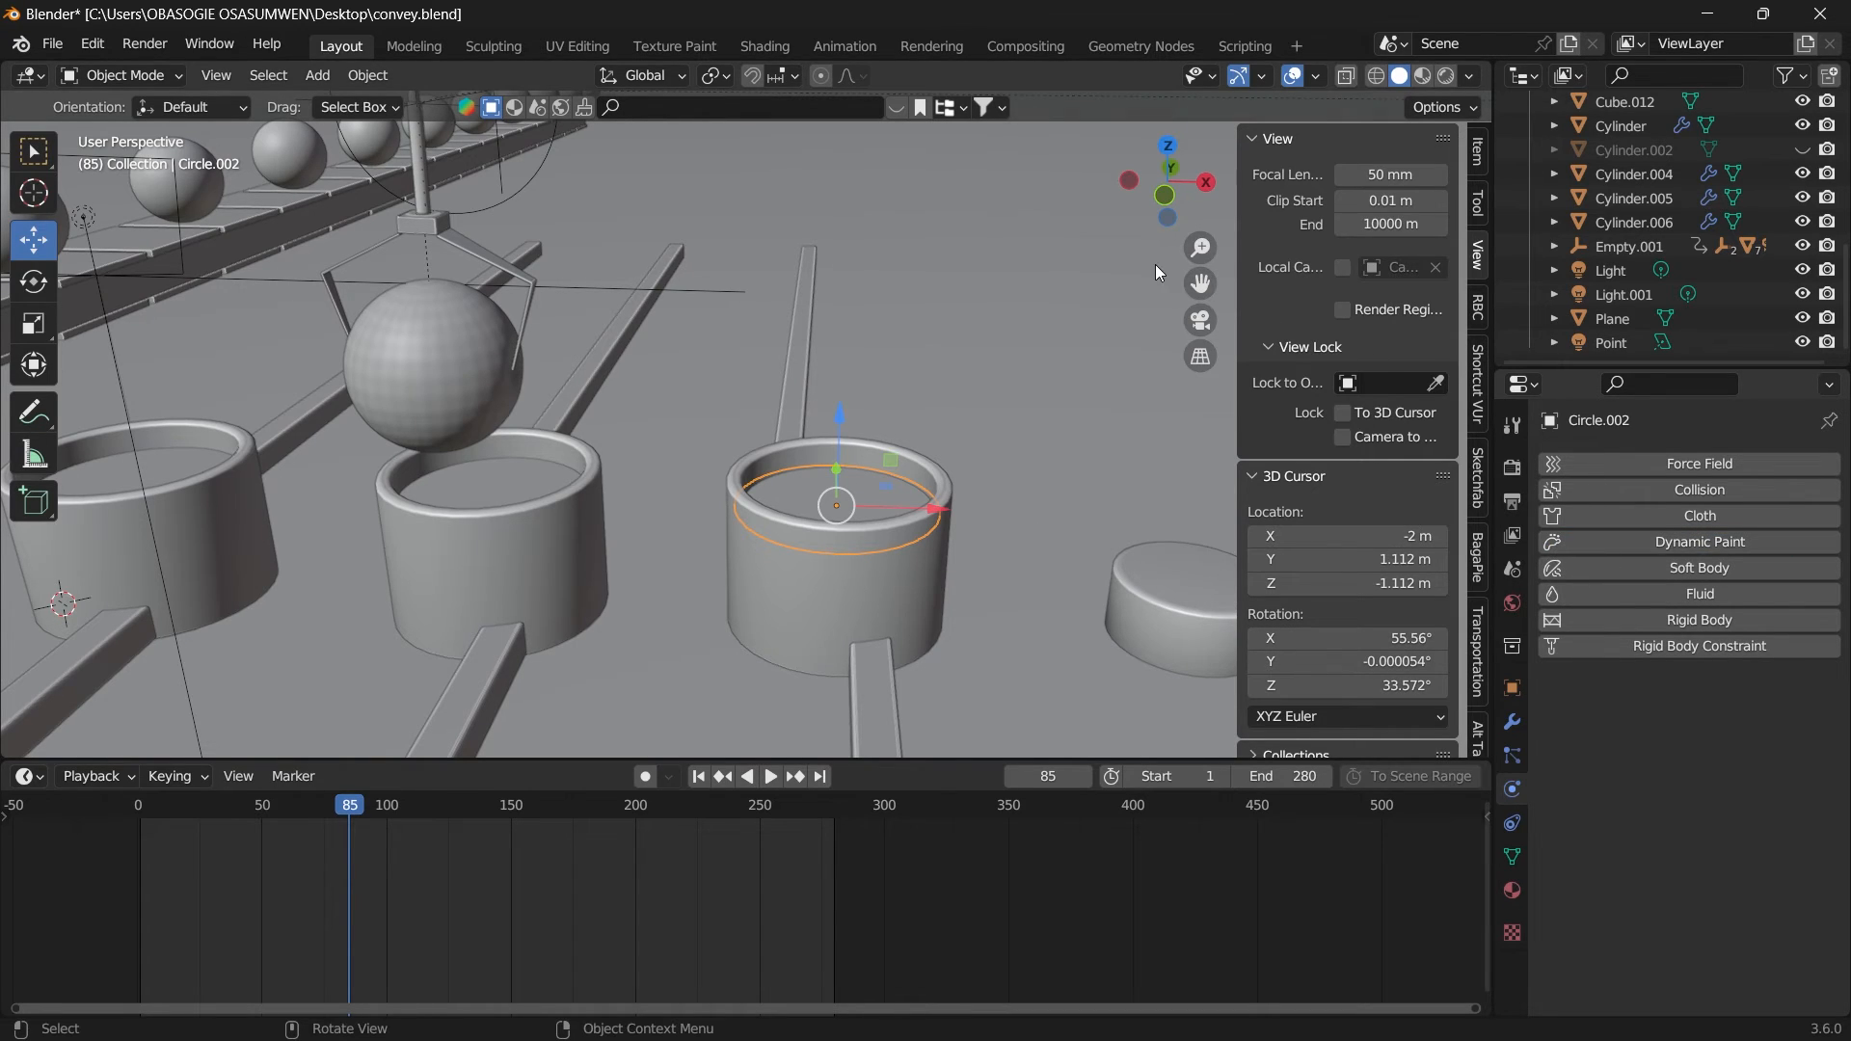
middle_drag(1155, 264, 897, 627)
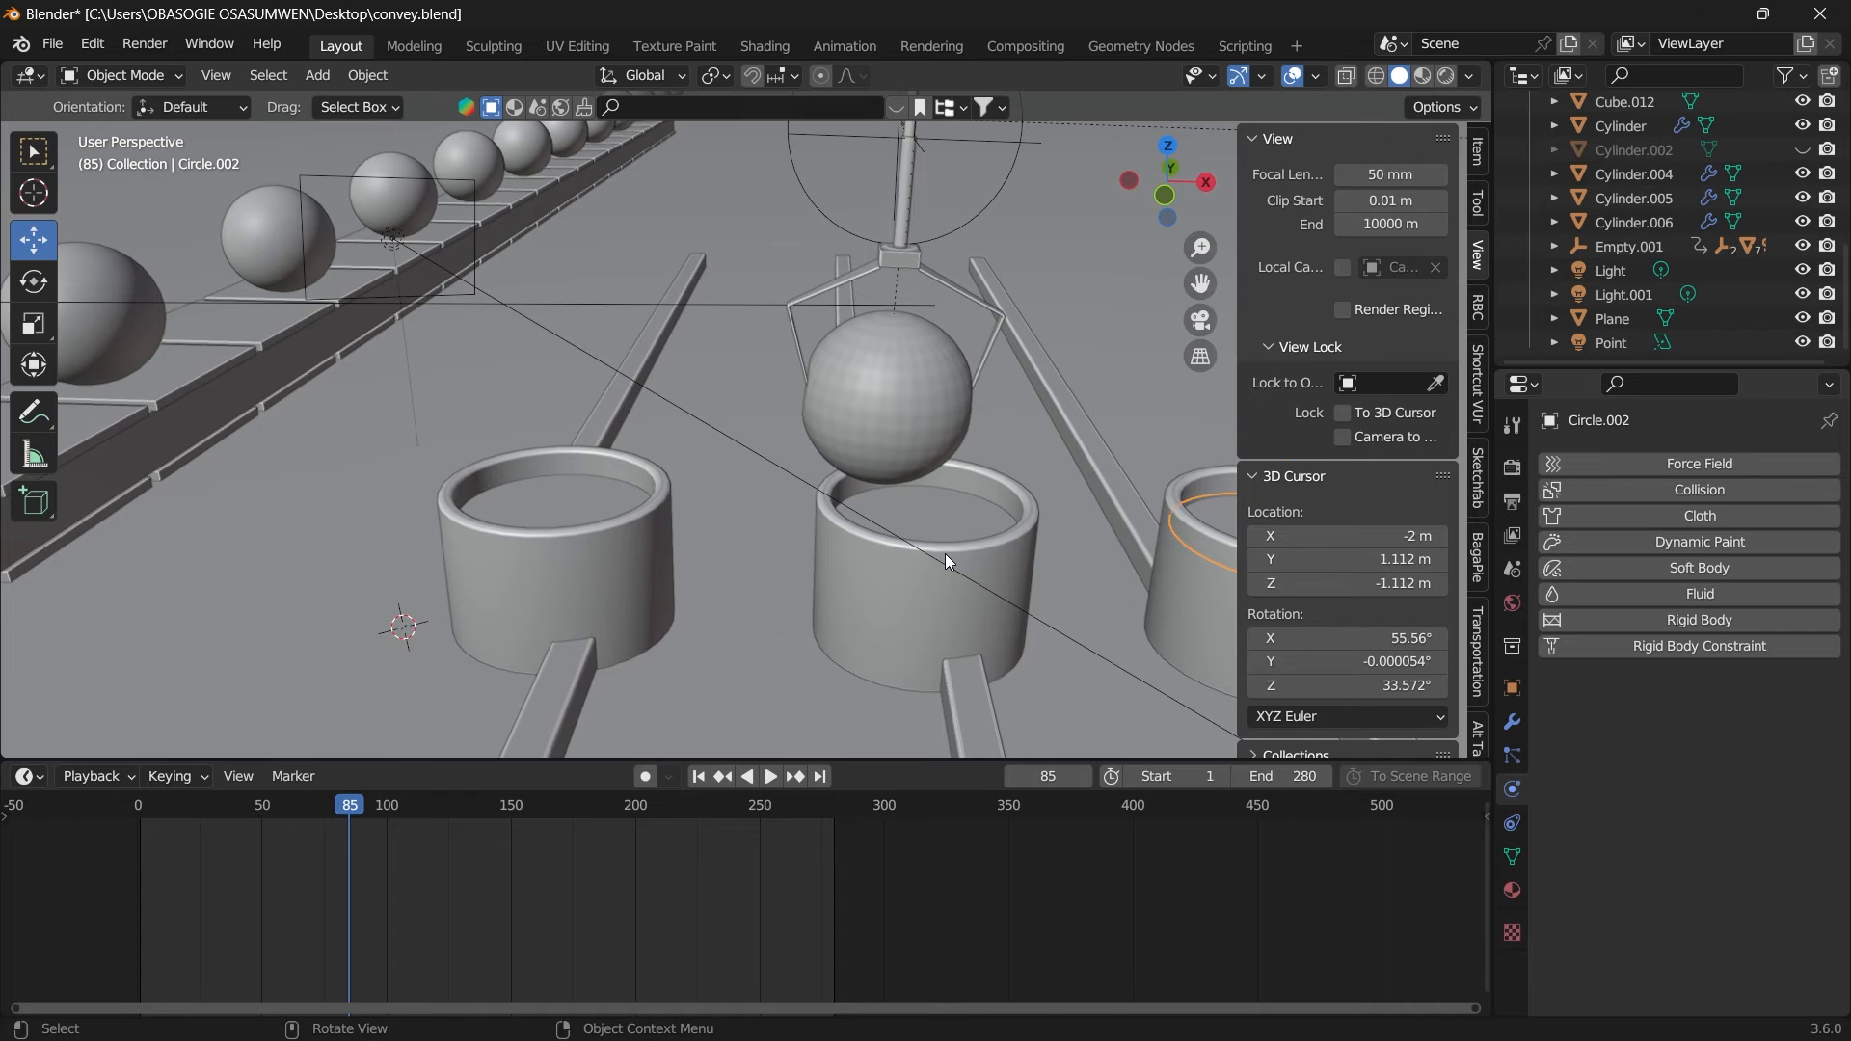
Step: Check the modifiers of the first container's fluid disc and add Dynamic Paint physics to it
key(ctrl+z)
drag(1161, 193, 1124, 229)
drag(1099, 255, 1147, 210)
drag(1148, 209, 1162, 190)
drag(1195, 277, 1293, 216)
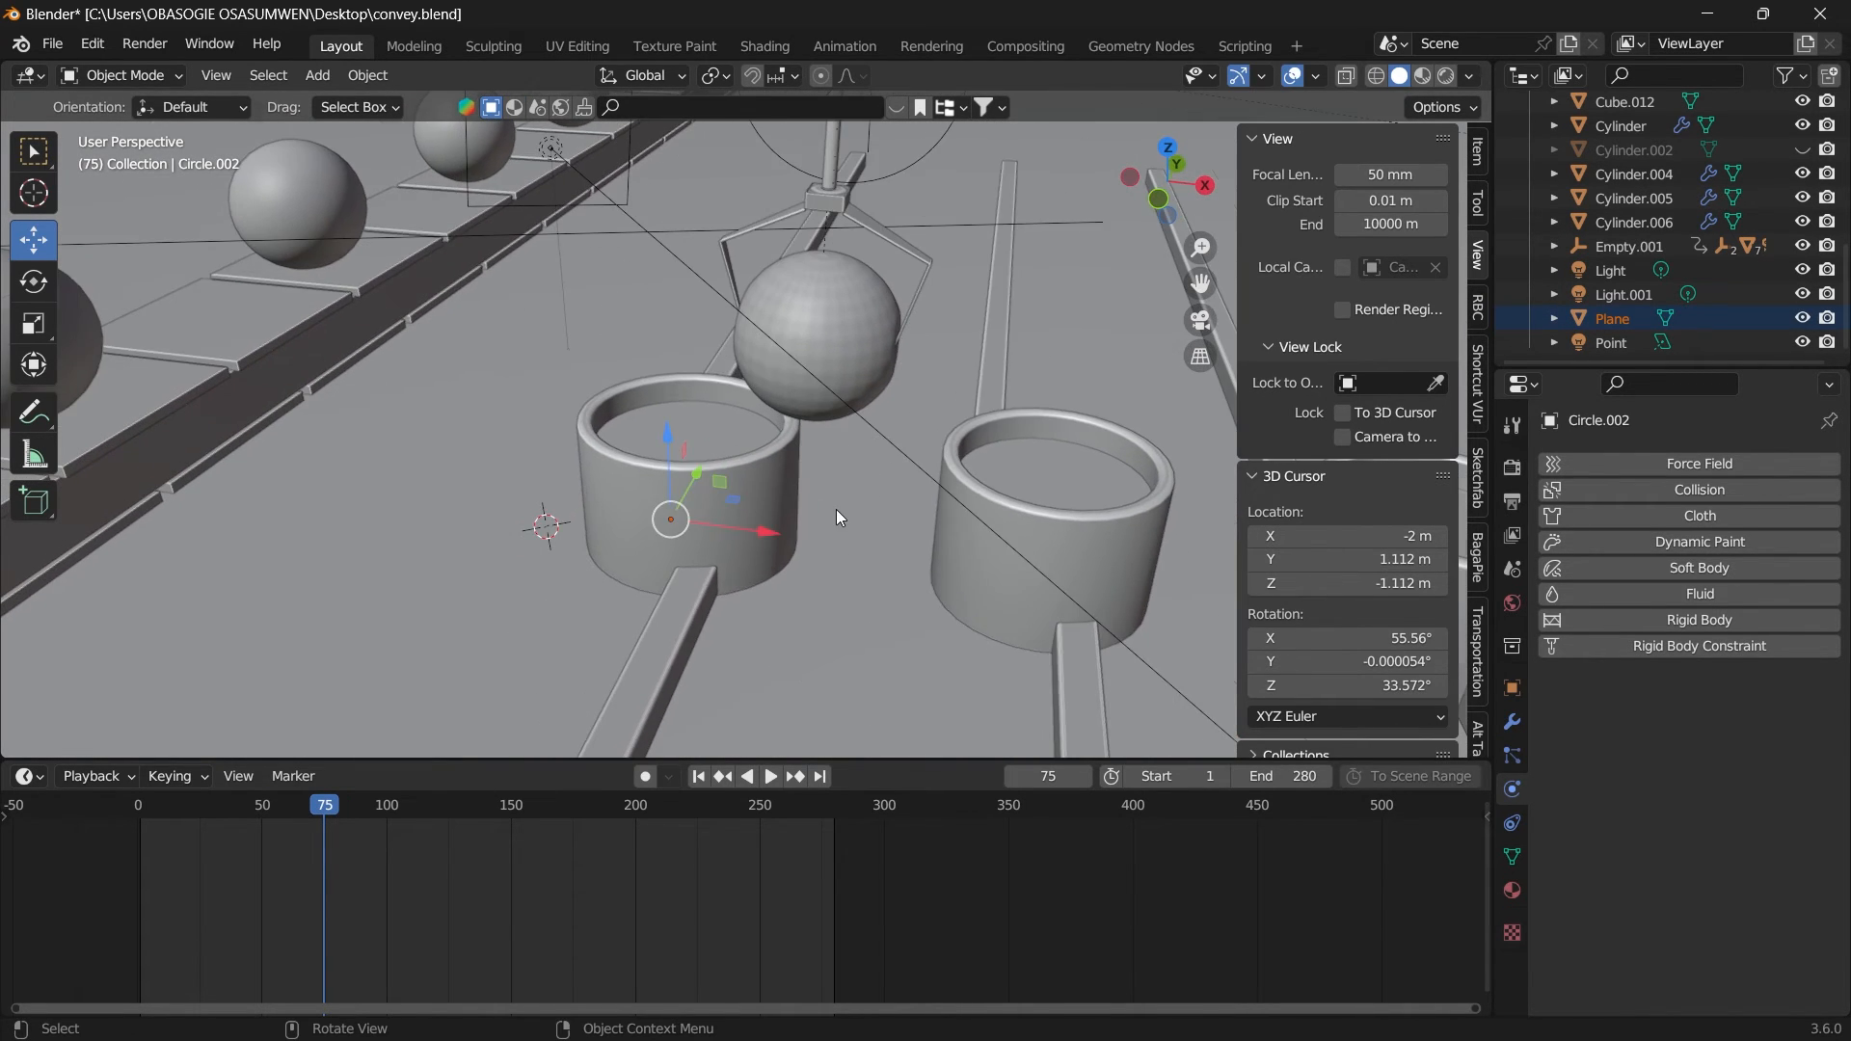
scroll(831, 503, up, 2)
click(745, 447)
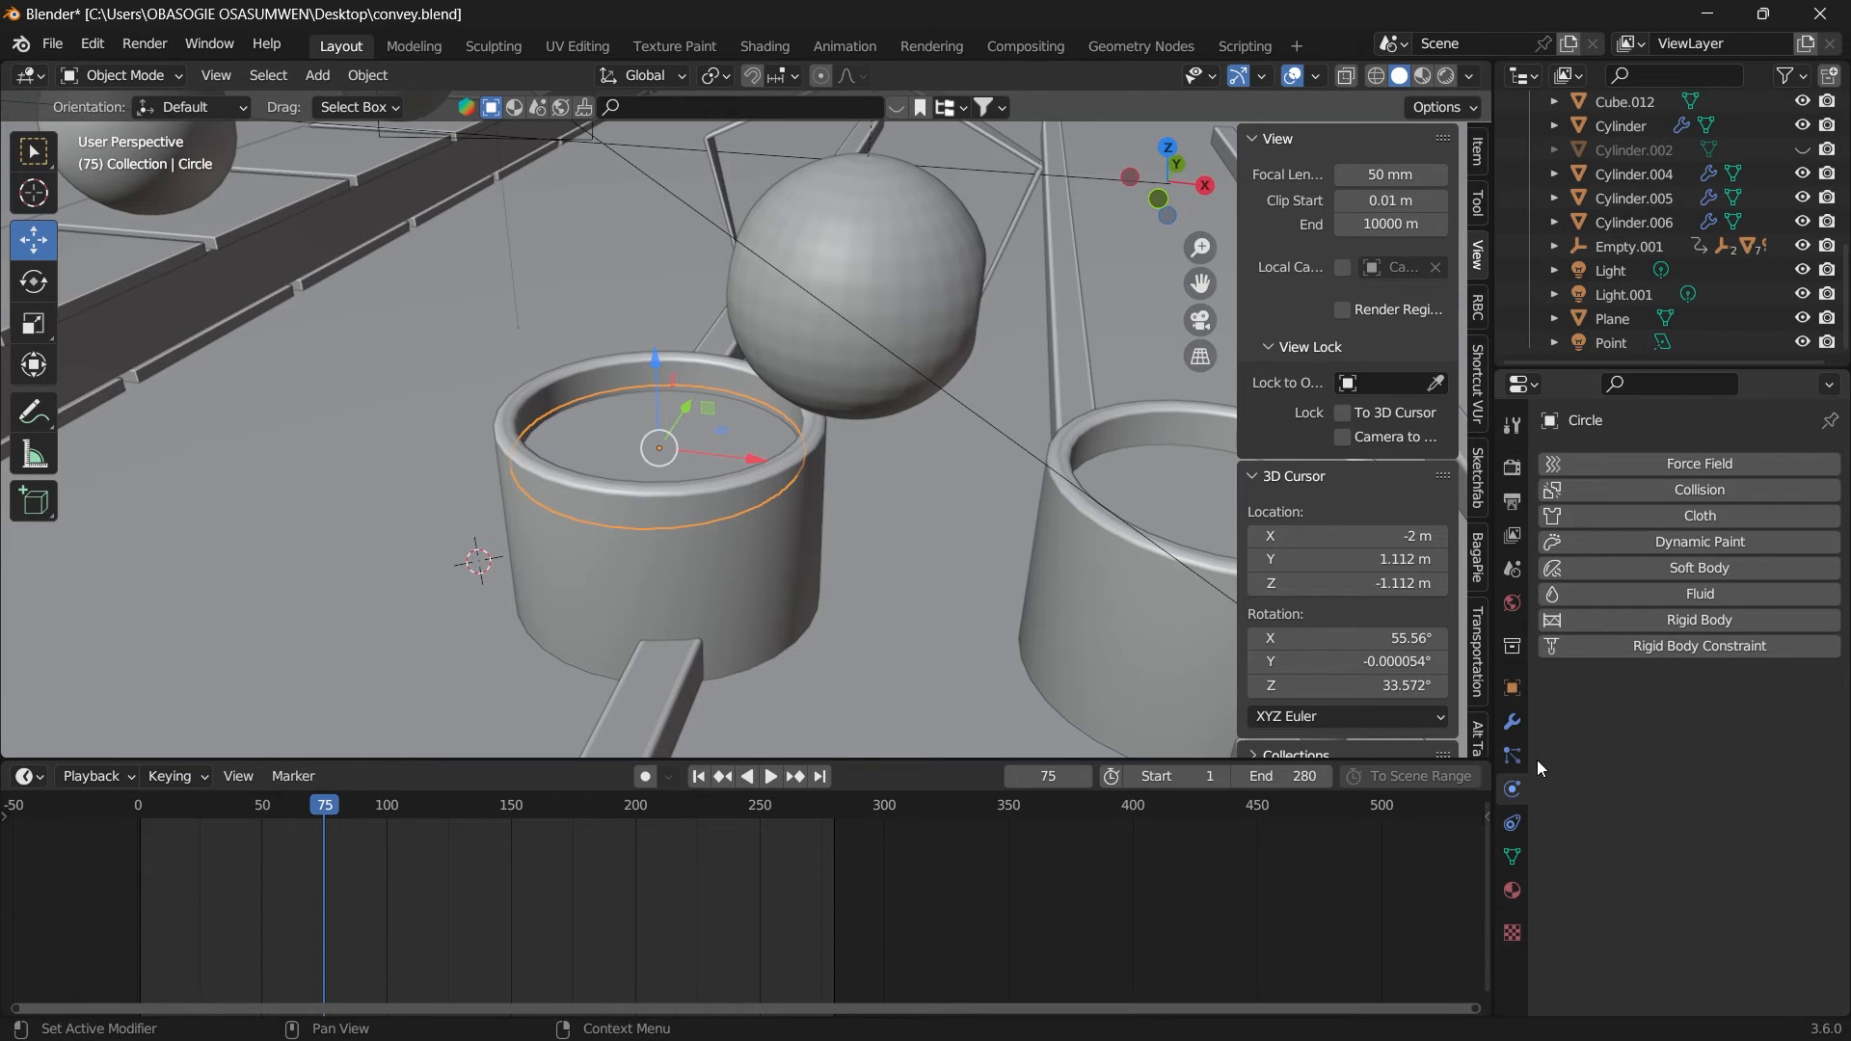
click(1511, 722)
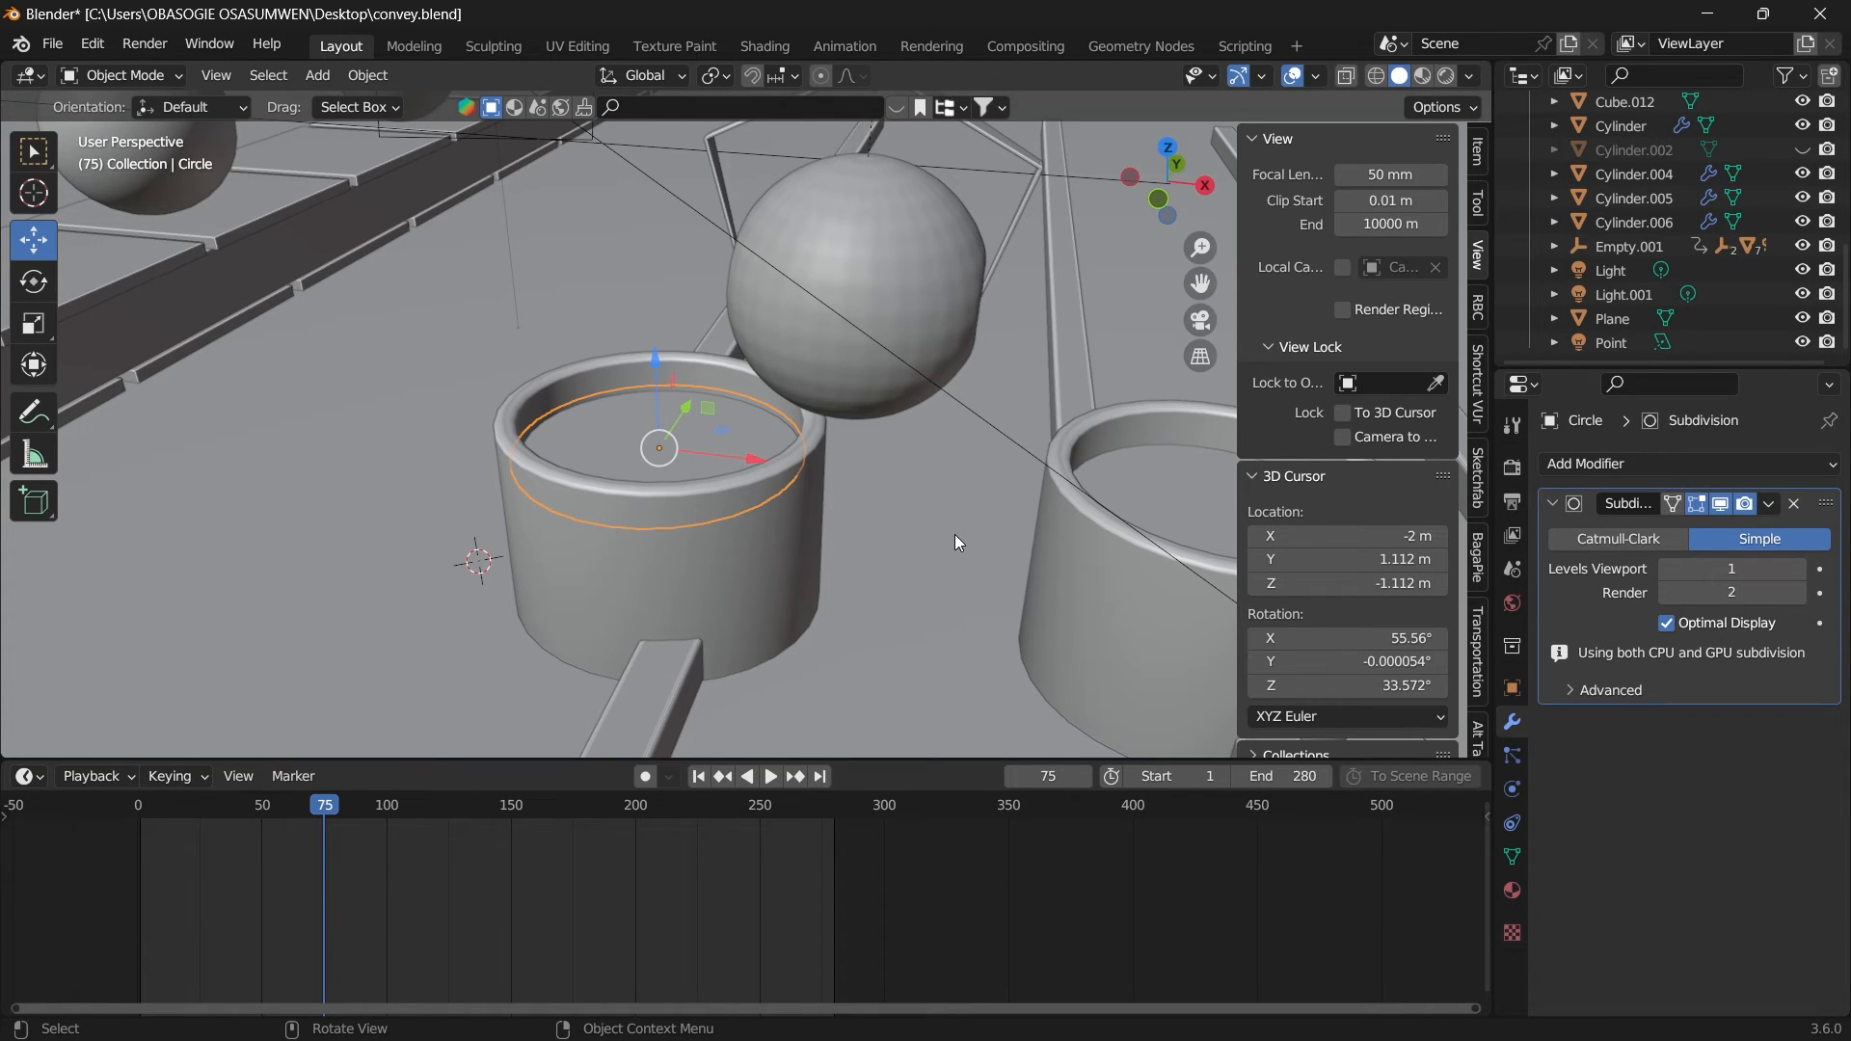
click(1512, 789)
click(1696, 543)
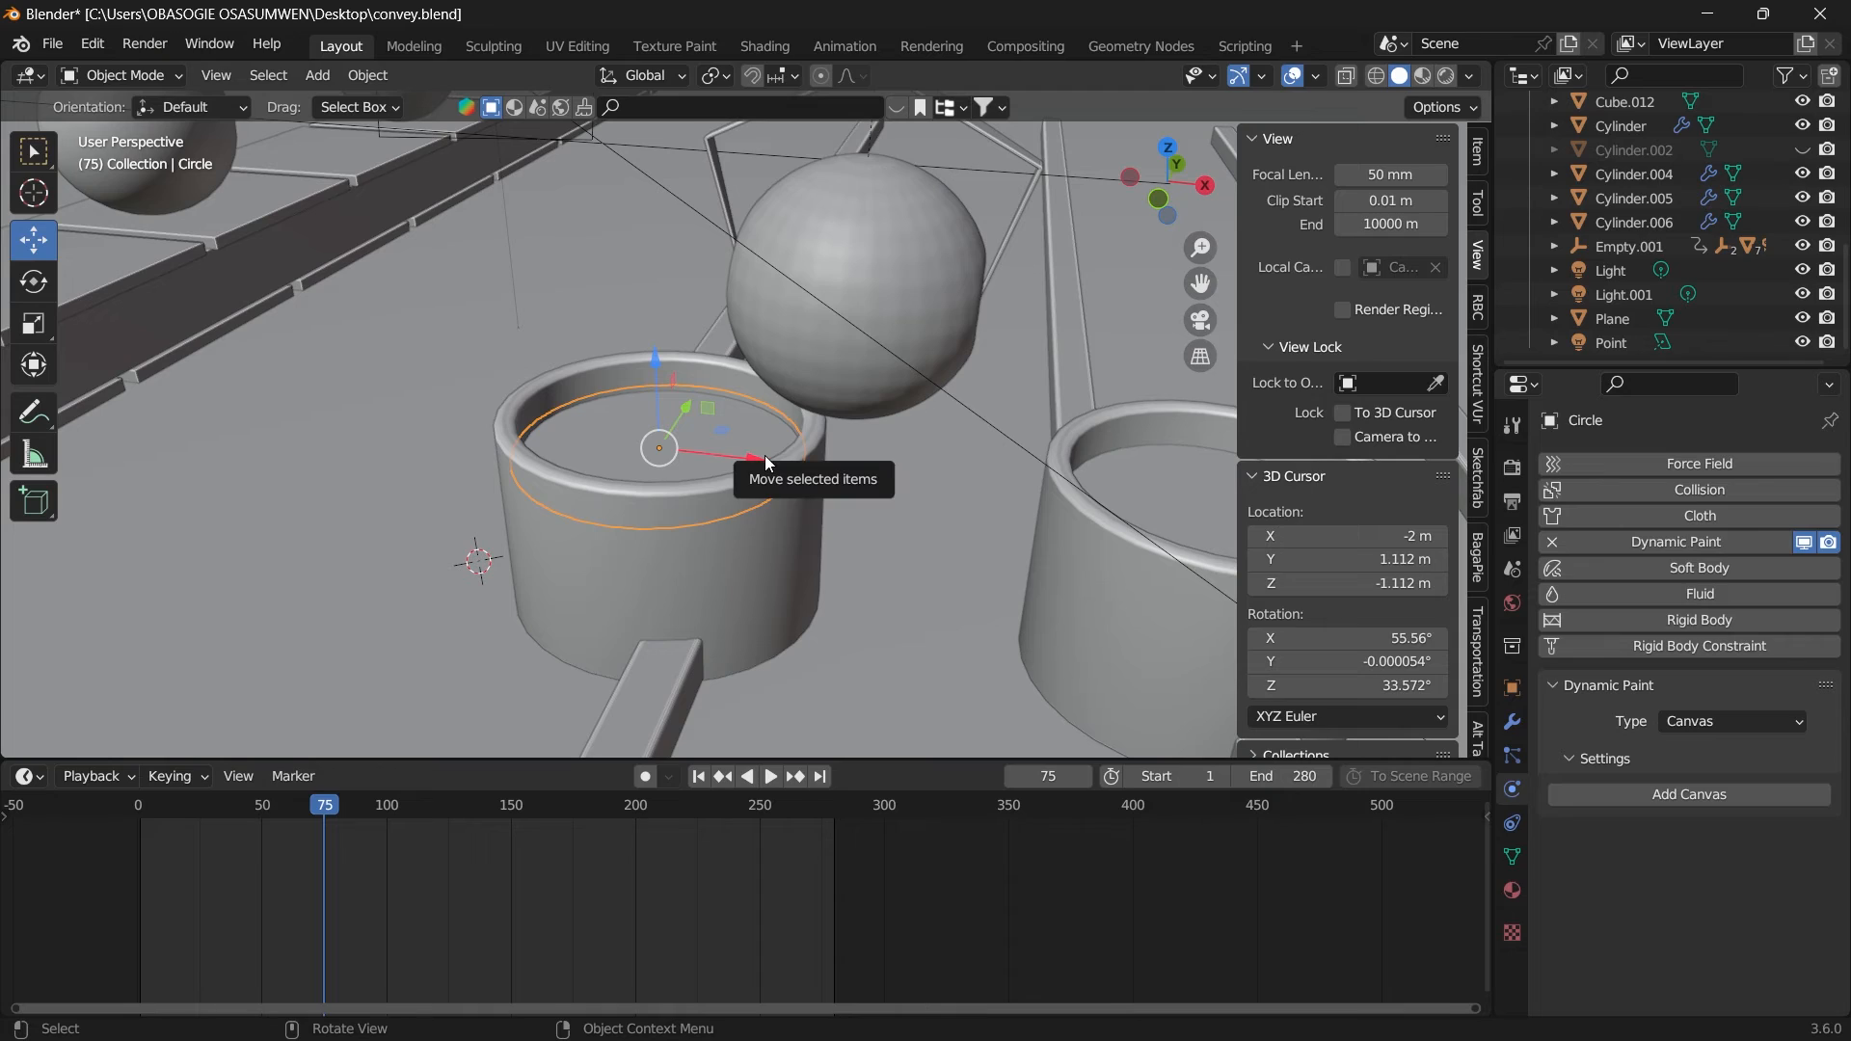
Step: Switch the conveyor sphere's Dynamic Paint type to Brush
click(907, 281)
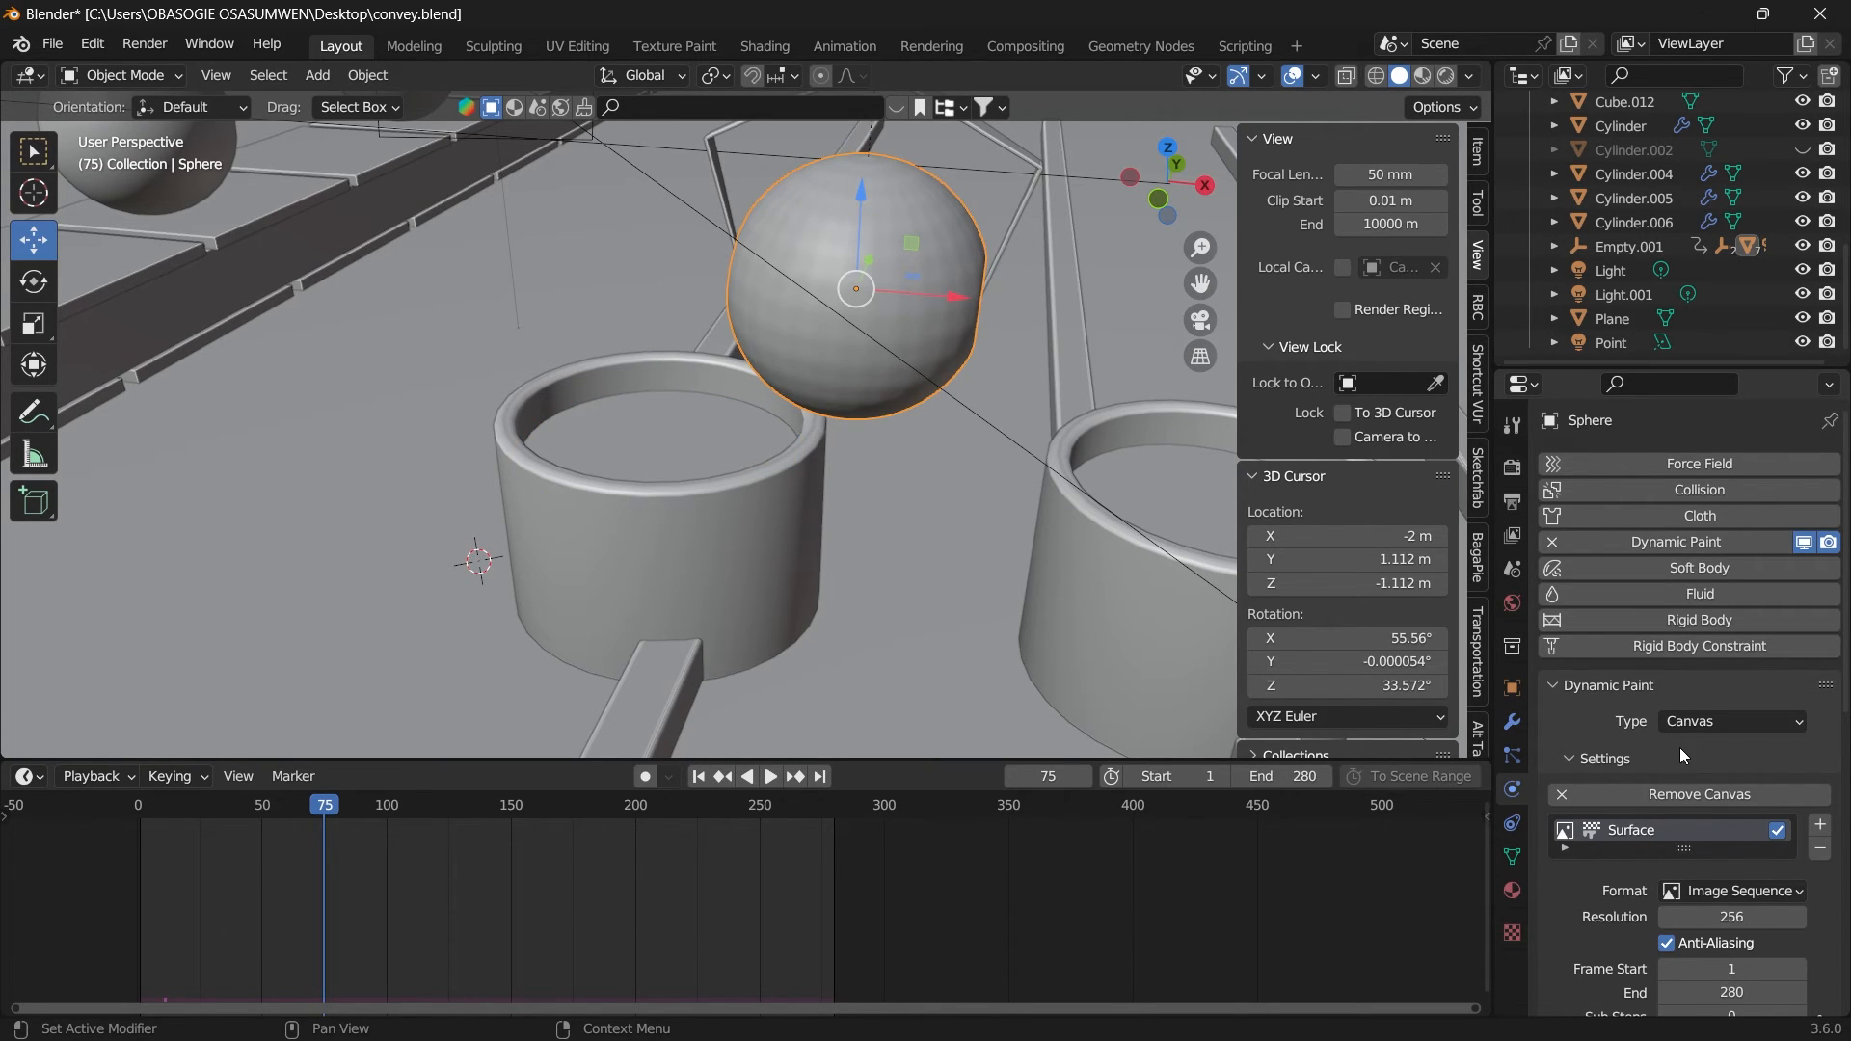
click(1702, 725)
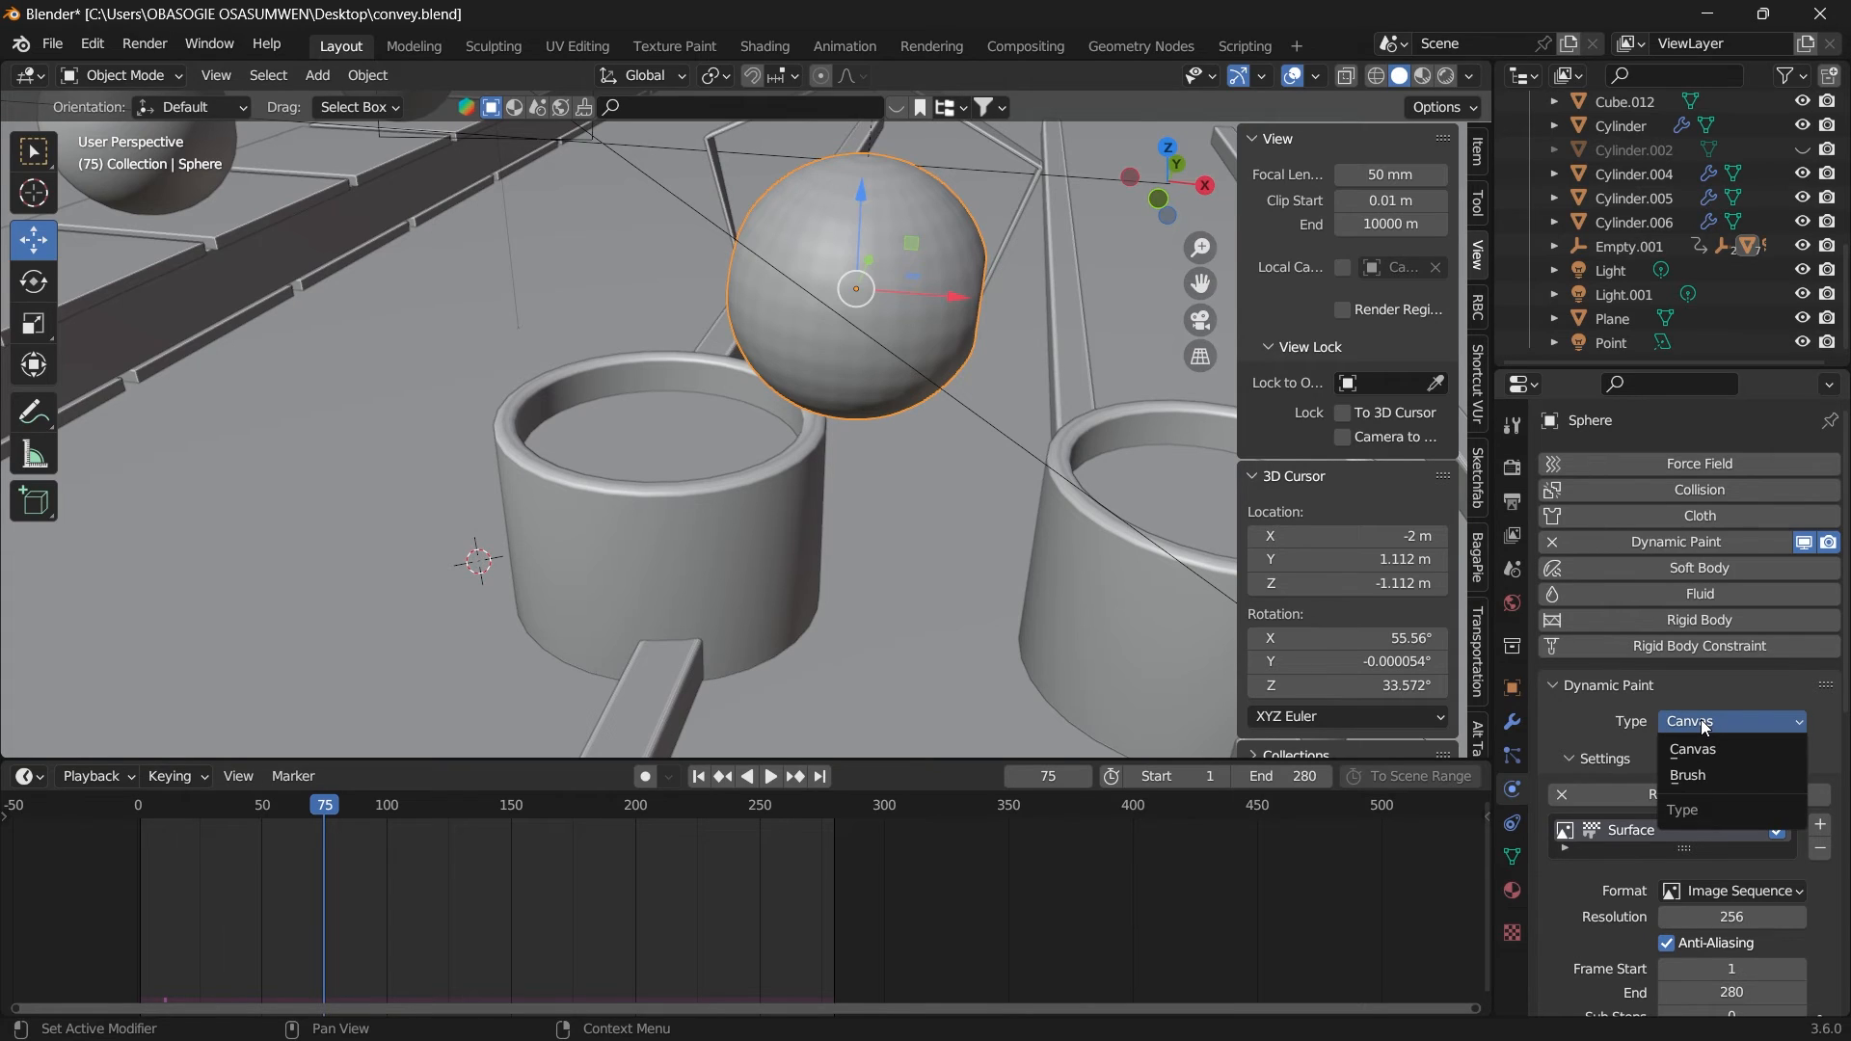
click(1700, 776)
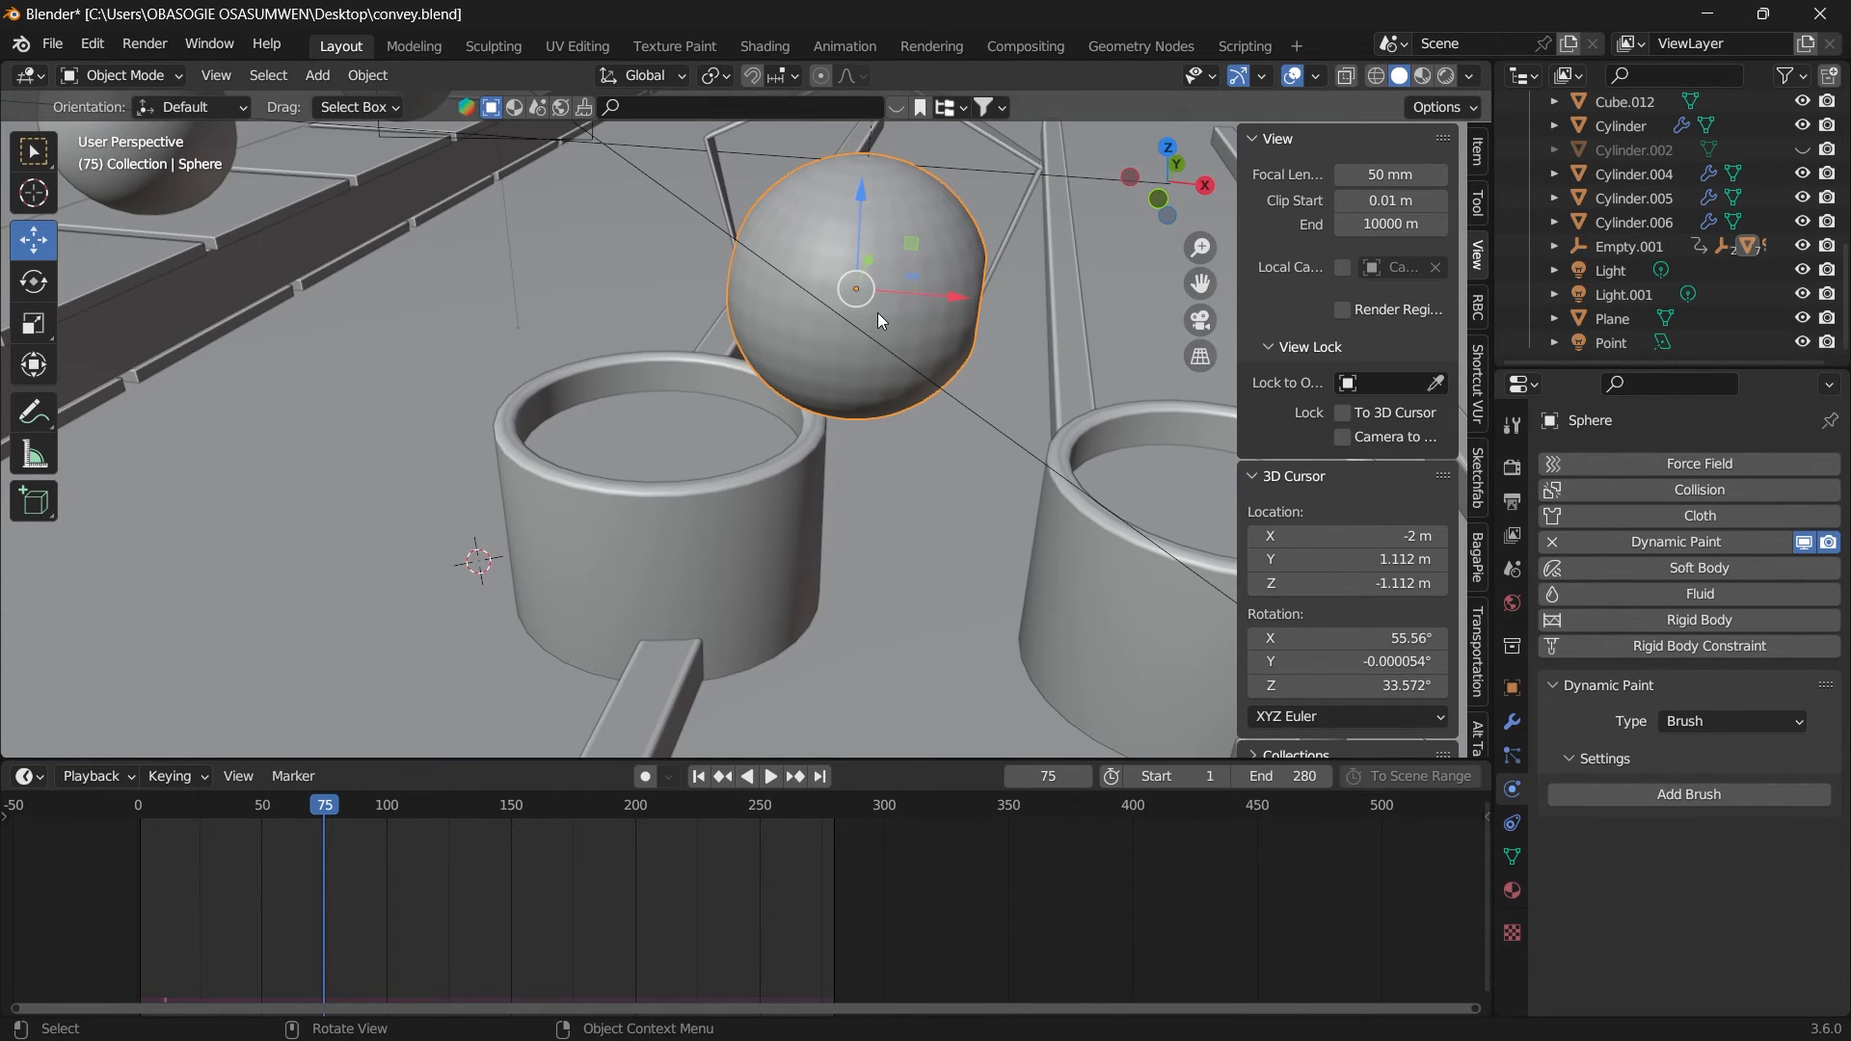
mouse_move(1118, 237)
middle_down()
mouse_move(1145, 258)
mouse_move(1121, 235)
middle_up()
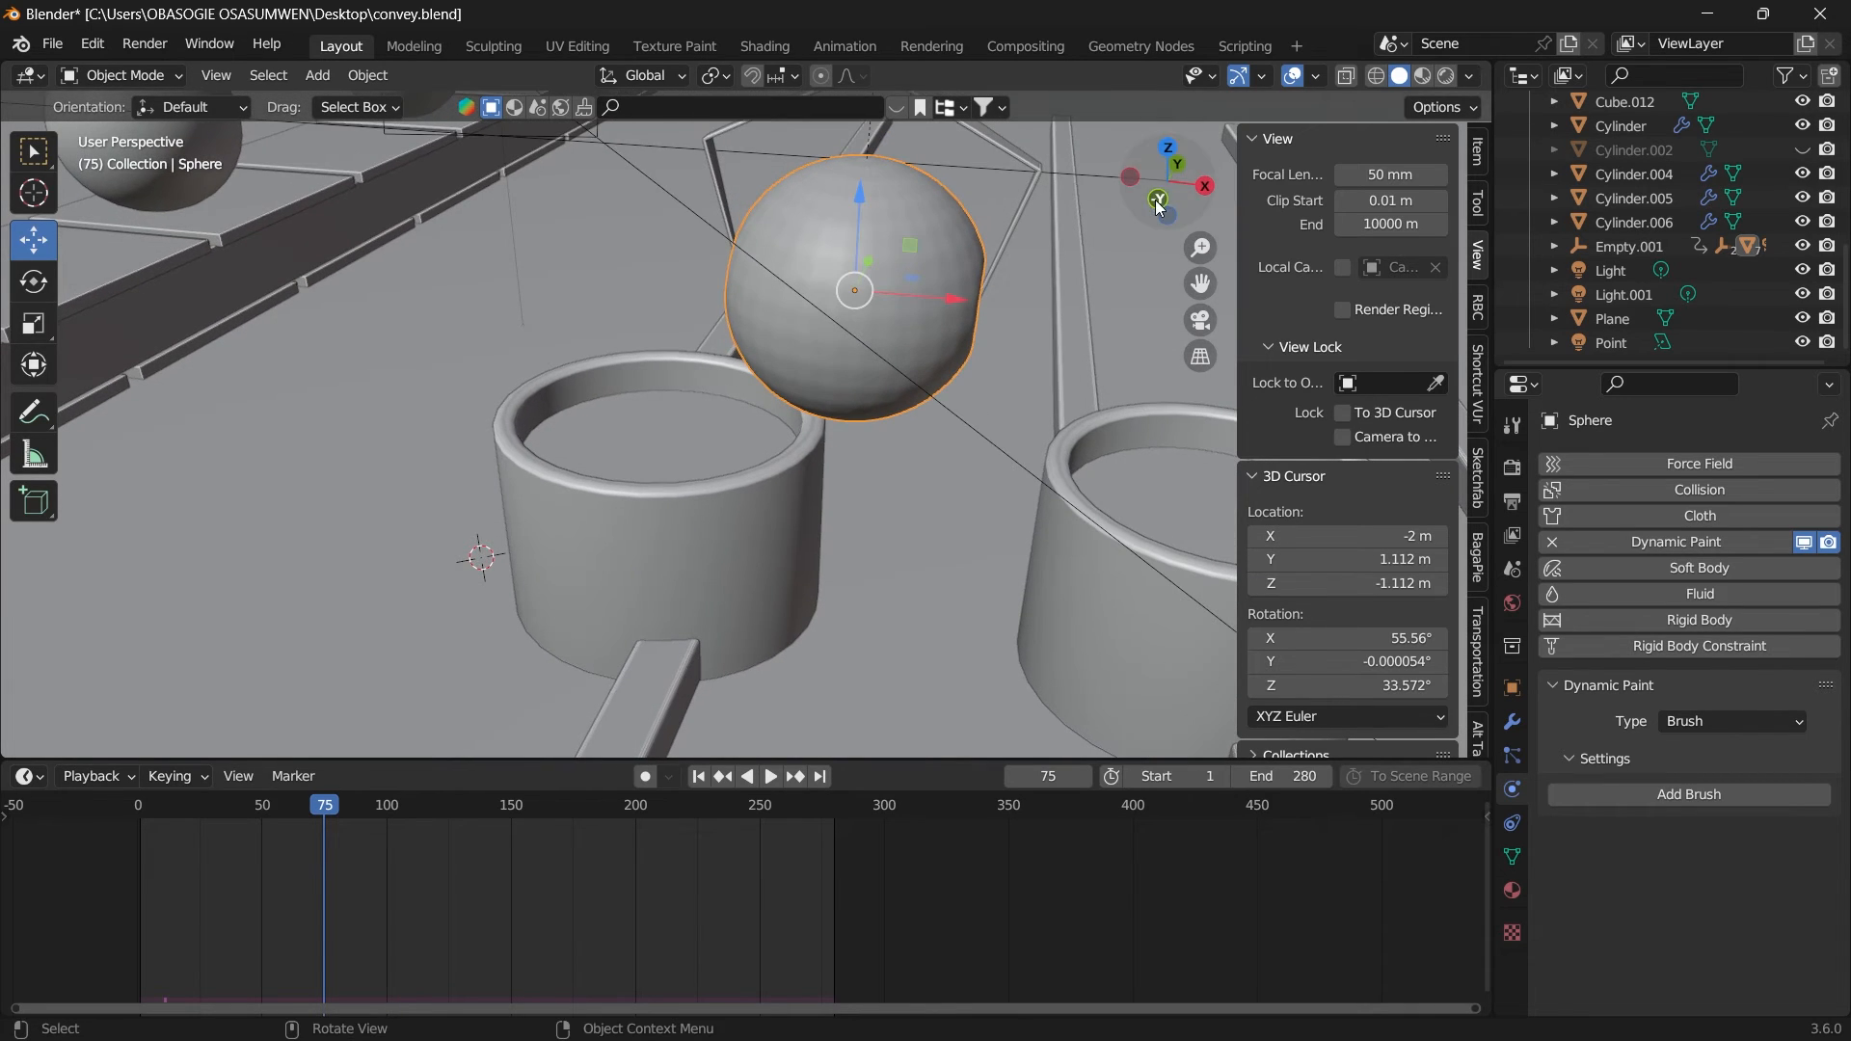
Step: Add a Dynamic Paint brush to the conveyor sphere
click(1669, 796)
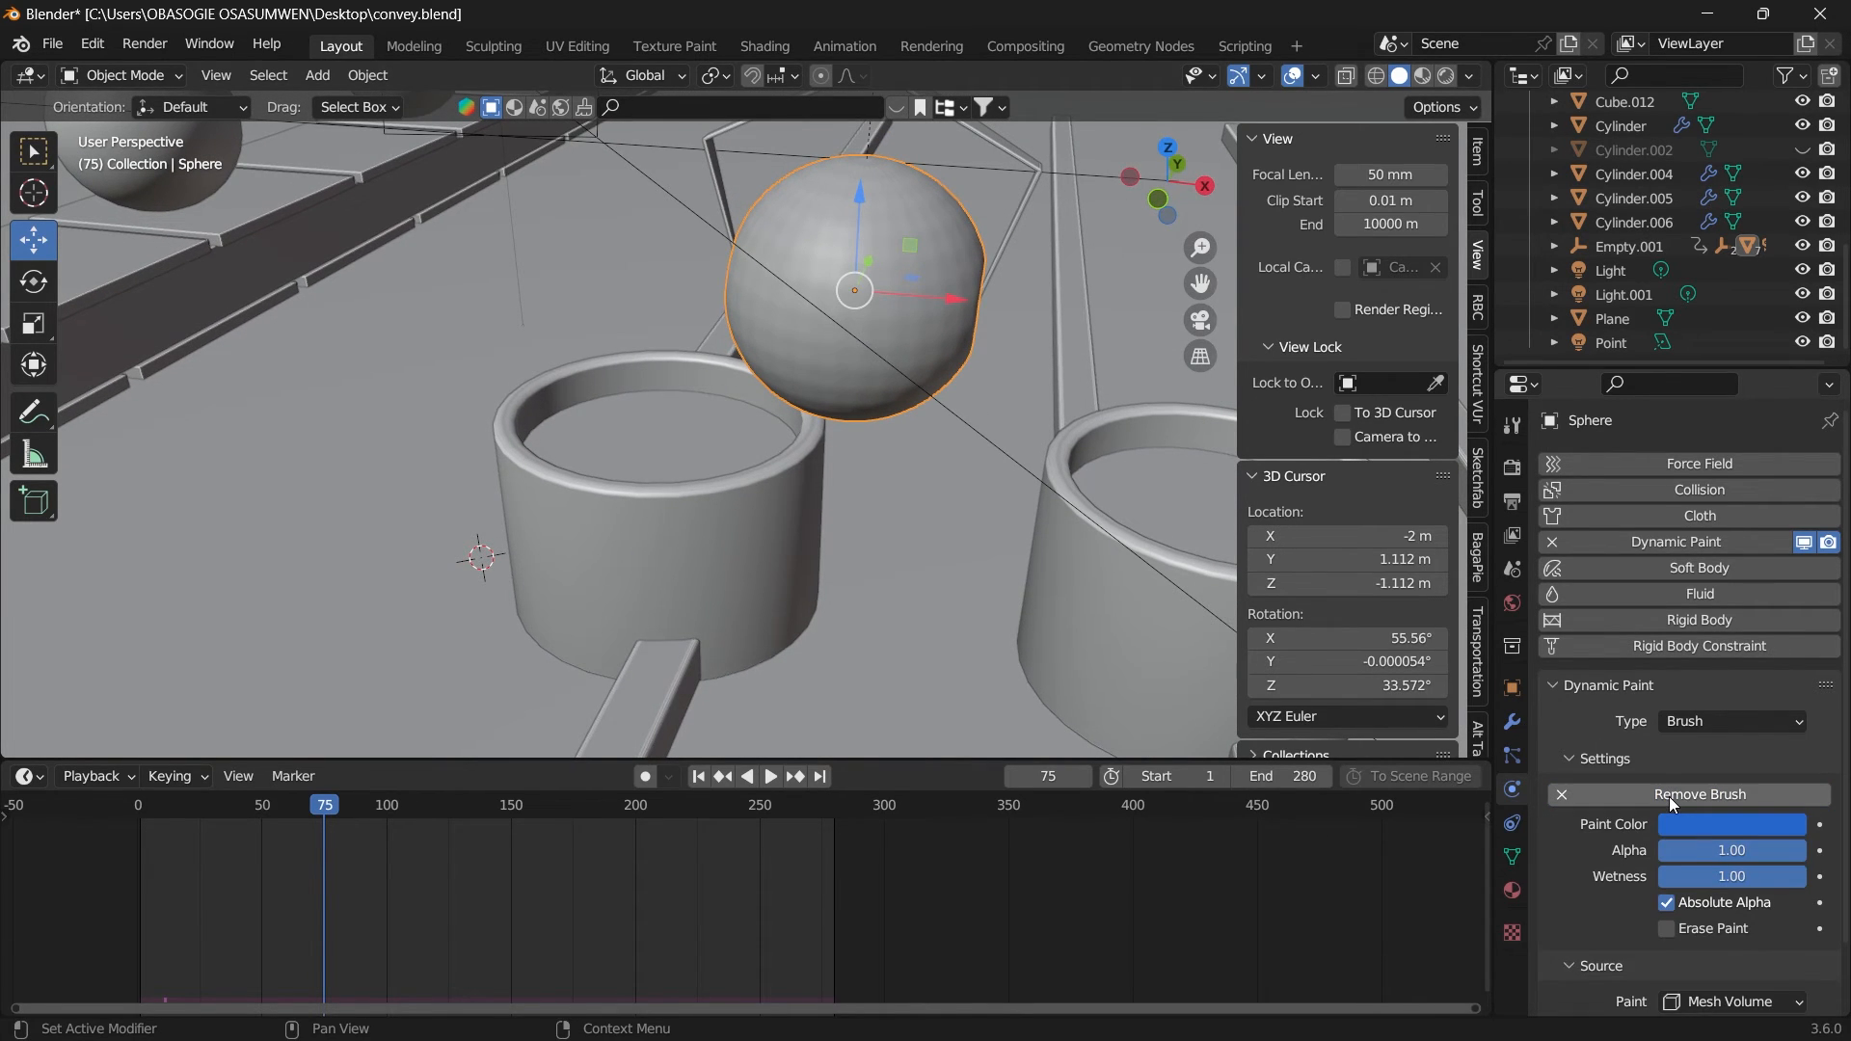
scroll(1744, 957, down, 2)
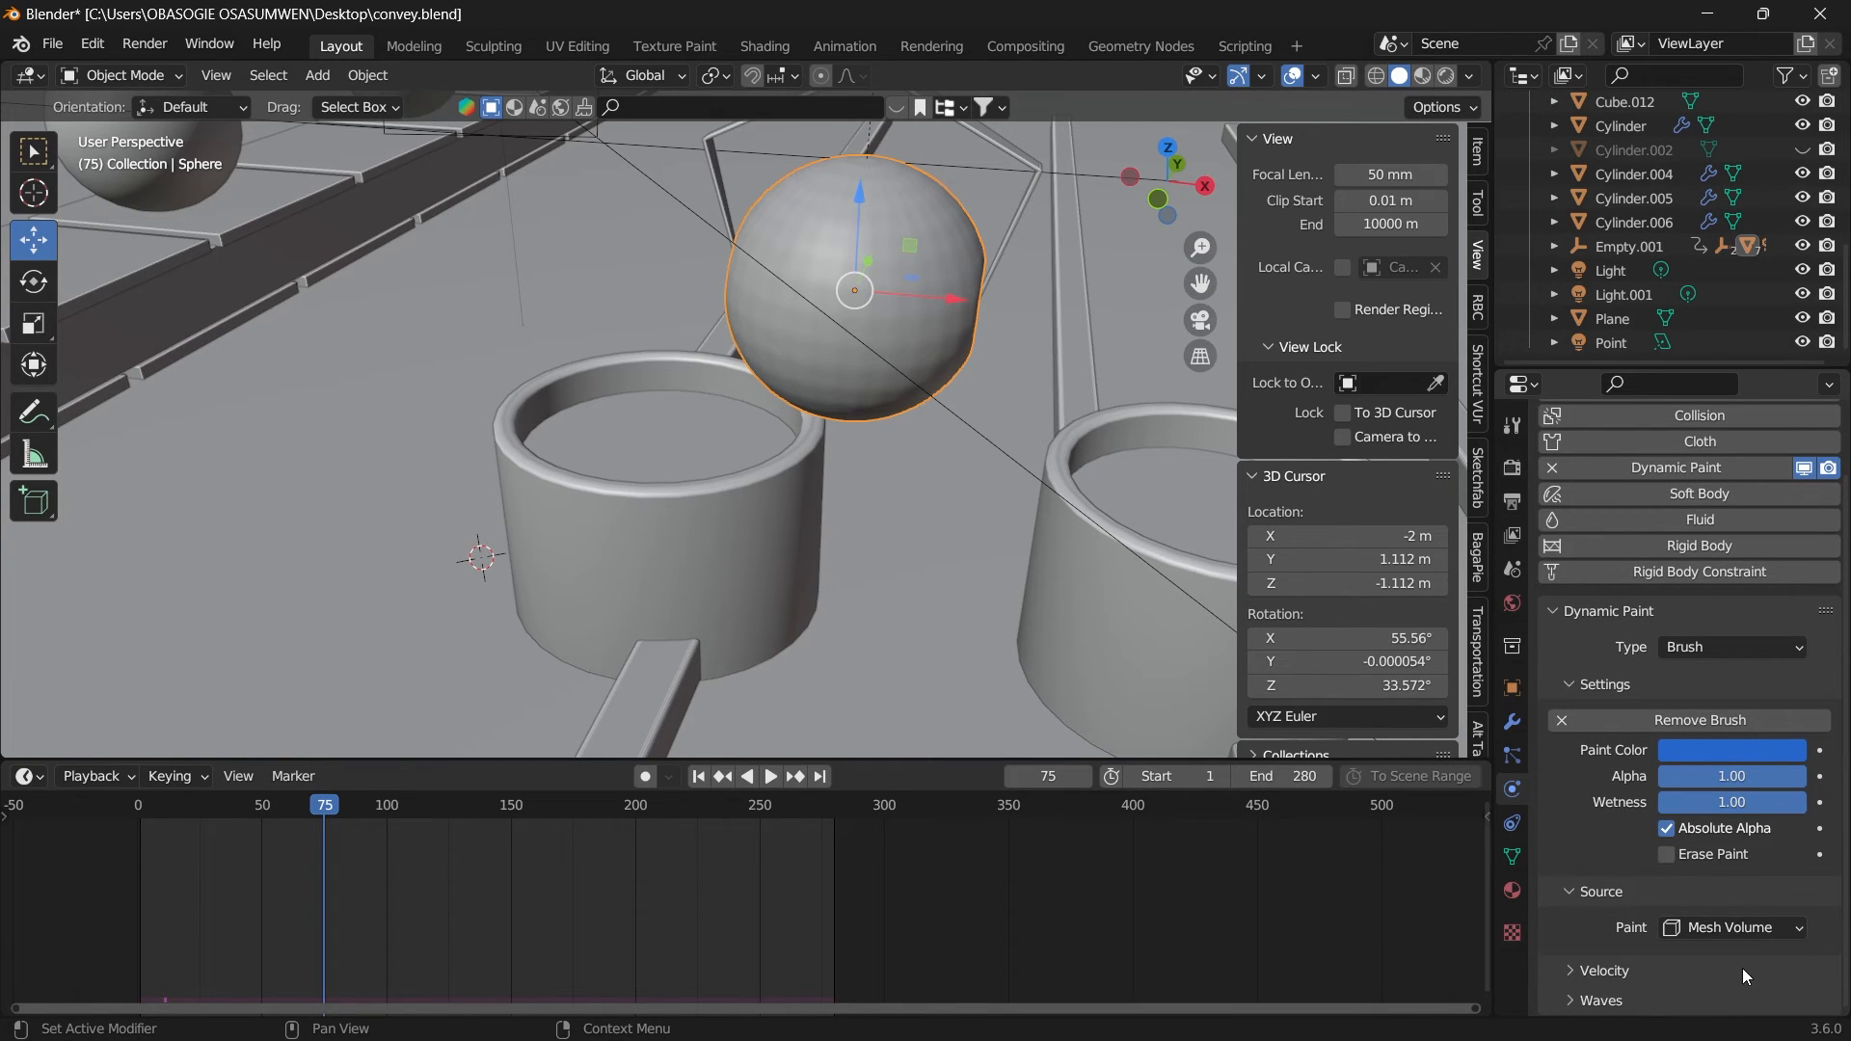
Step: Add a Dynamic Paint canvas to the fluid disc in the first container, keeping its type as Canvas
click(731, 442)
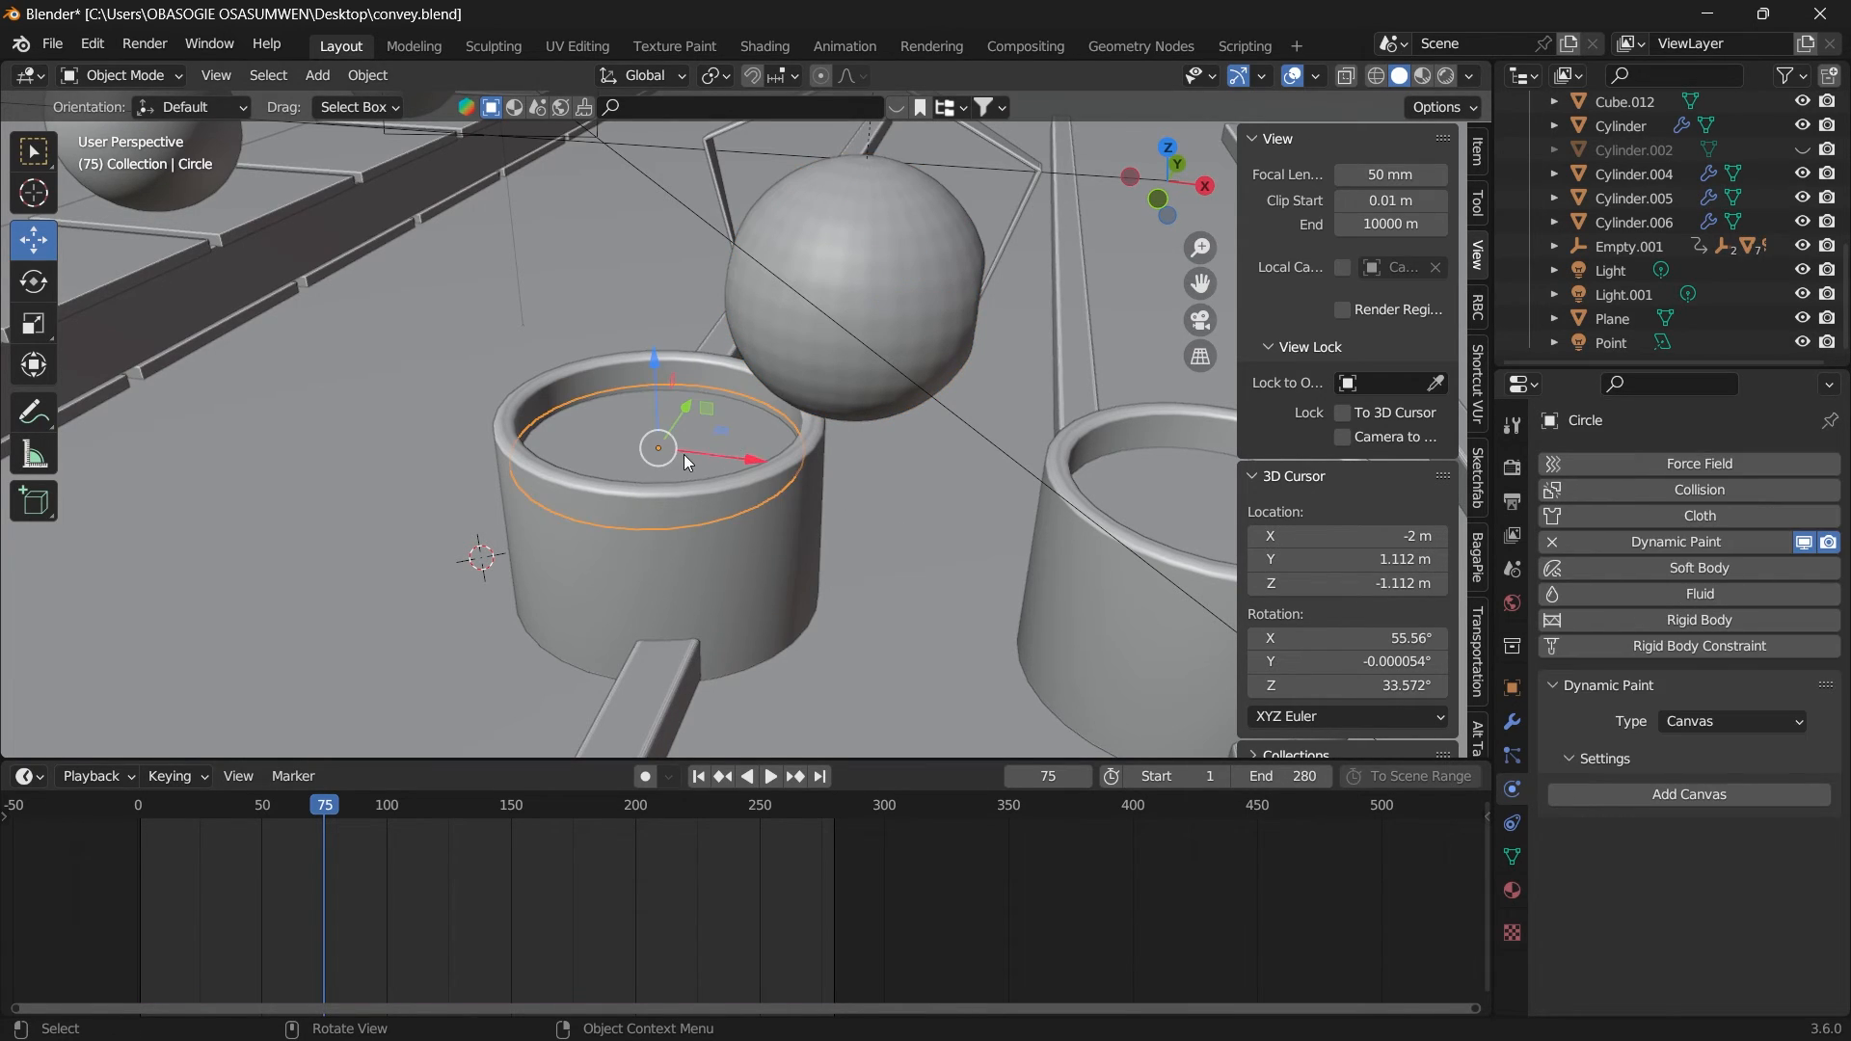
scroll(1031, 308, up, 2)
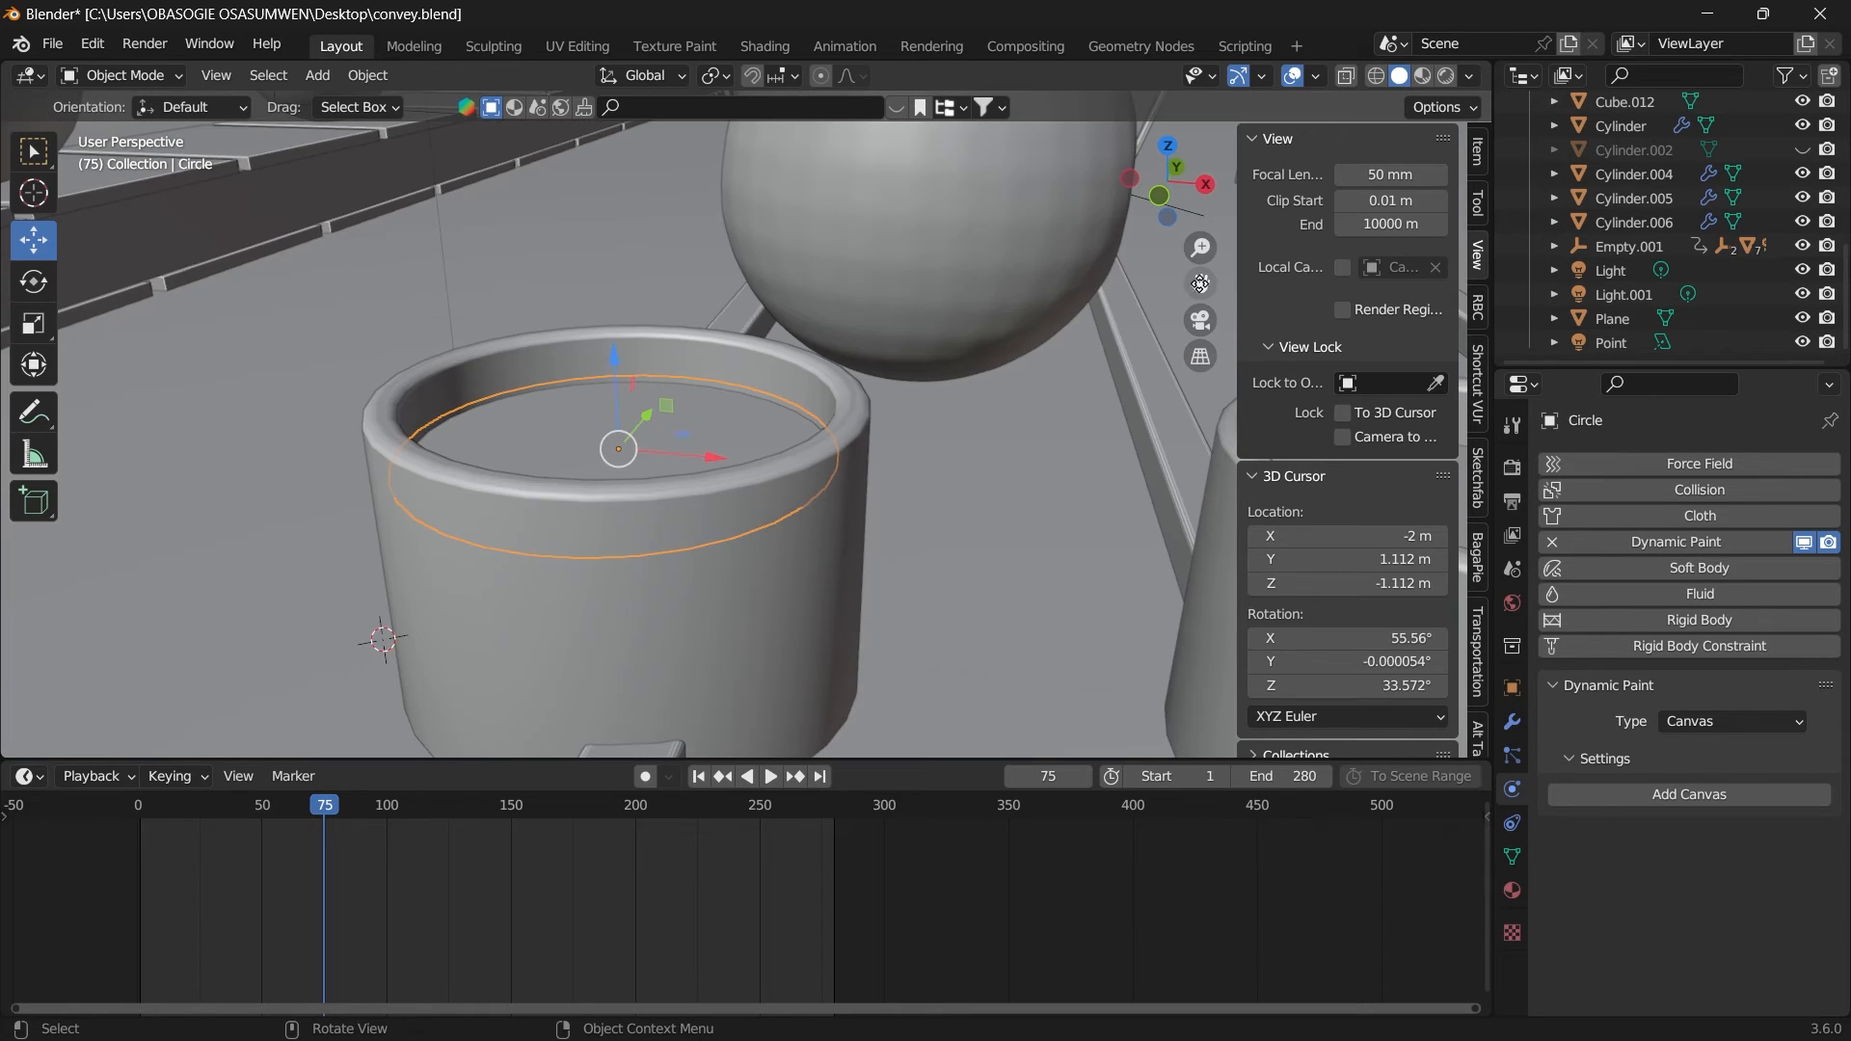
middle_drag(1183, 304, 1198, 290)
scroll(1198, 286, down, 3)
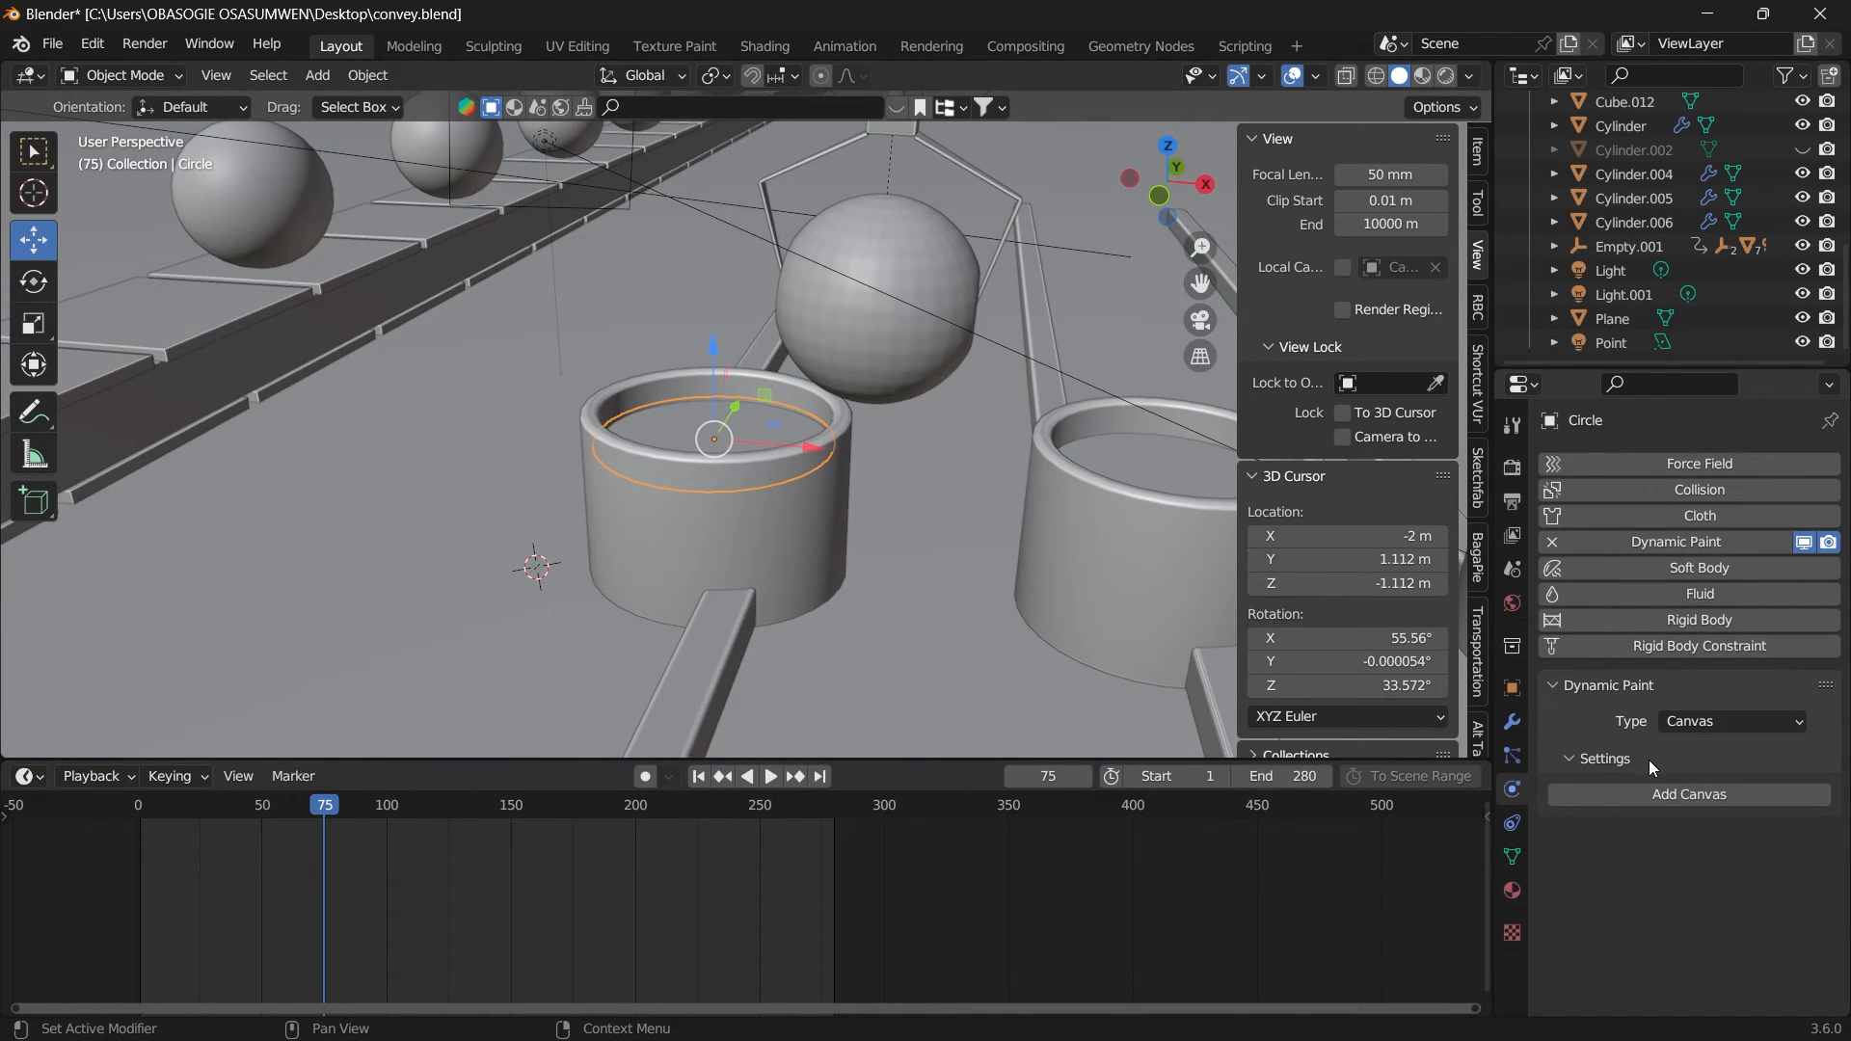
click(1693, 731)
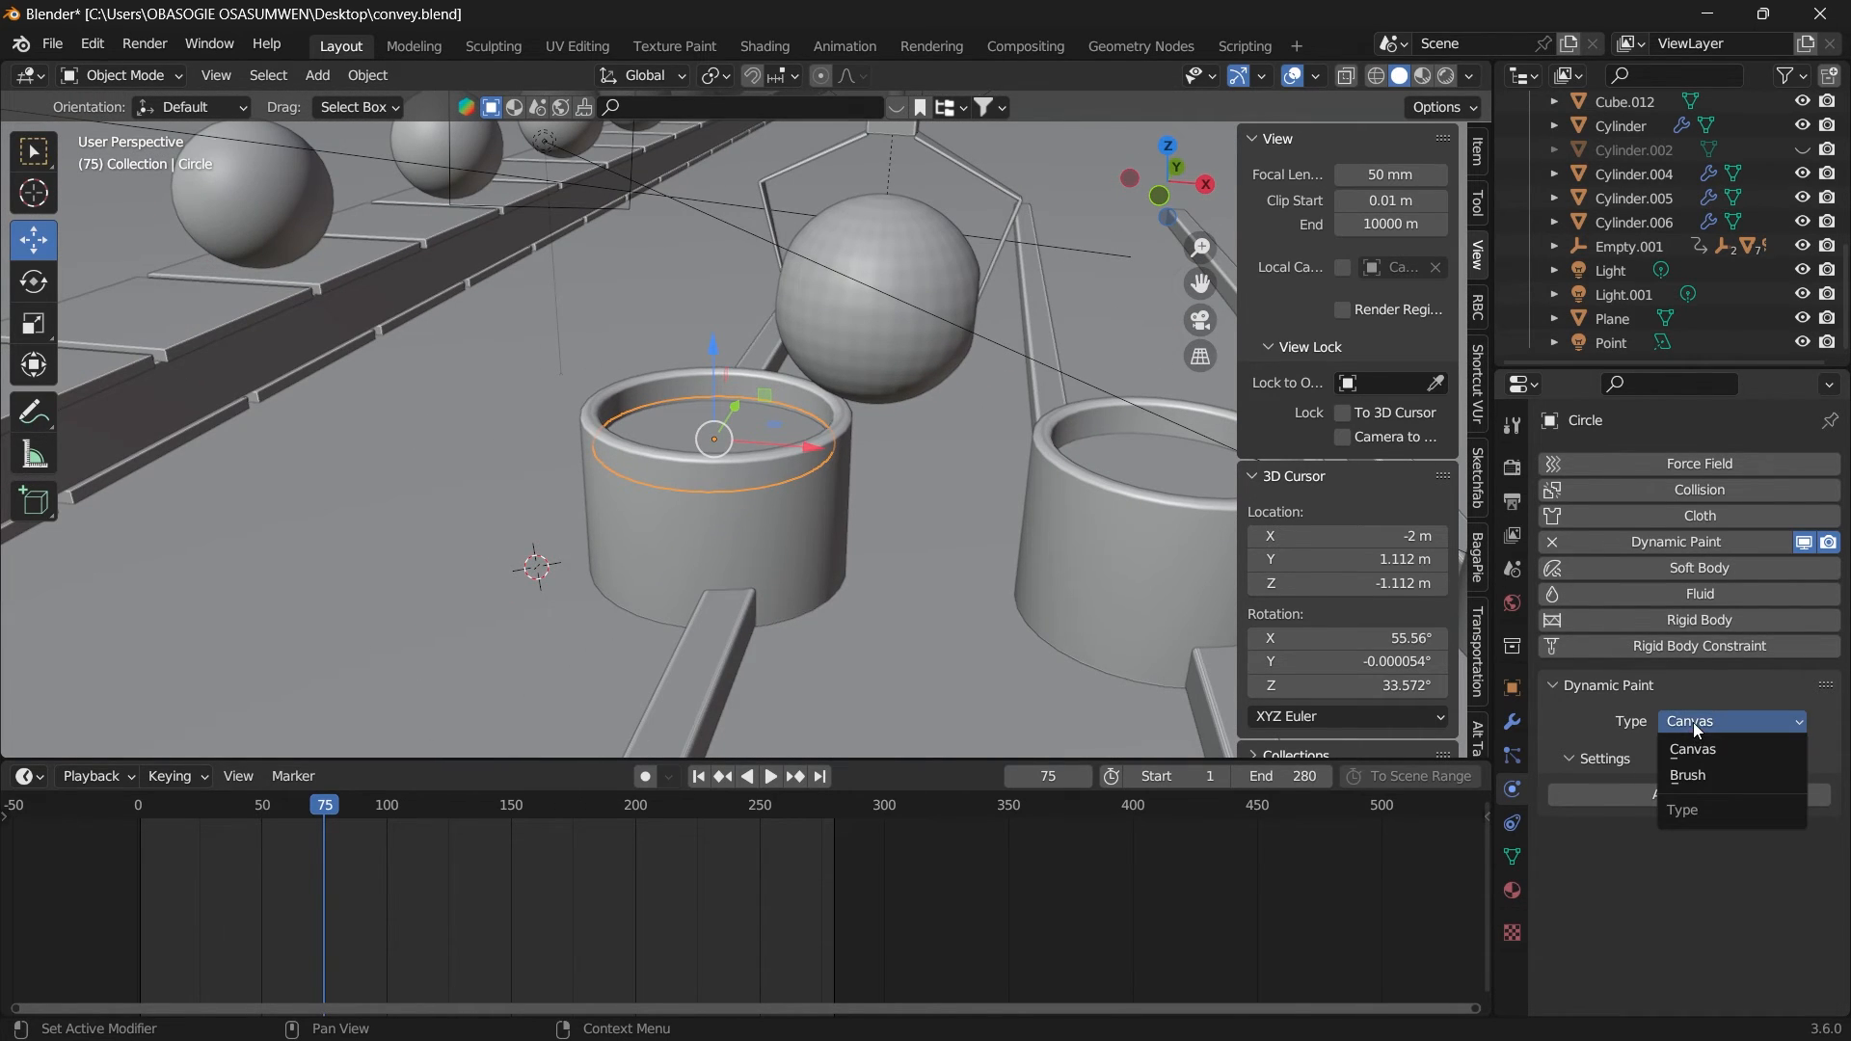
click(1692, 748)
click(1678, 795)
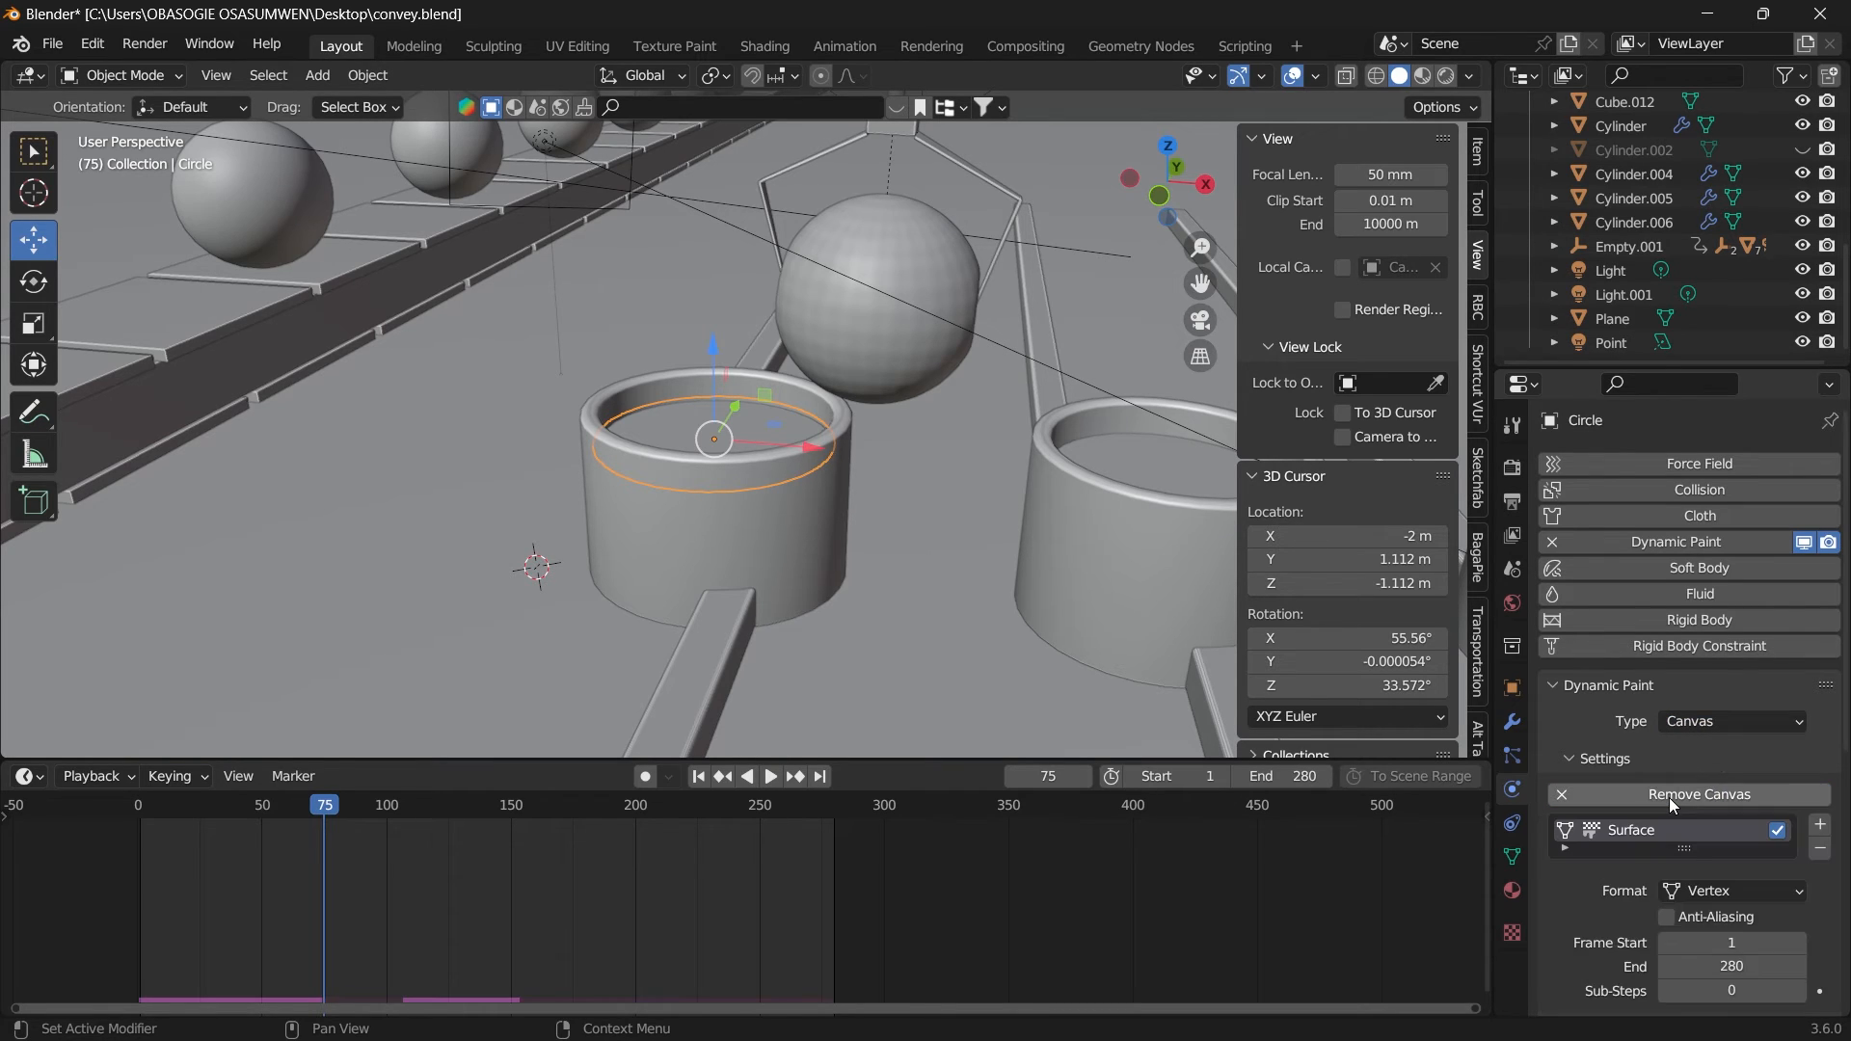
scroll(1714, 738, down, 4)
scroll(1789, 743, down, 1)
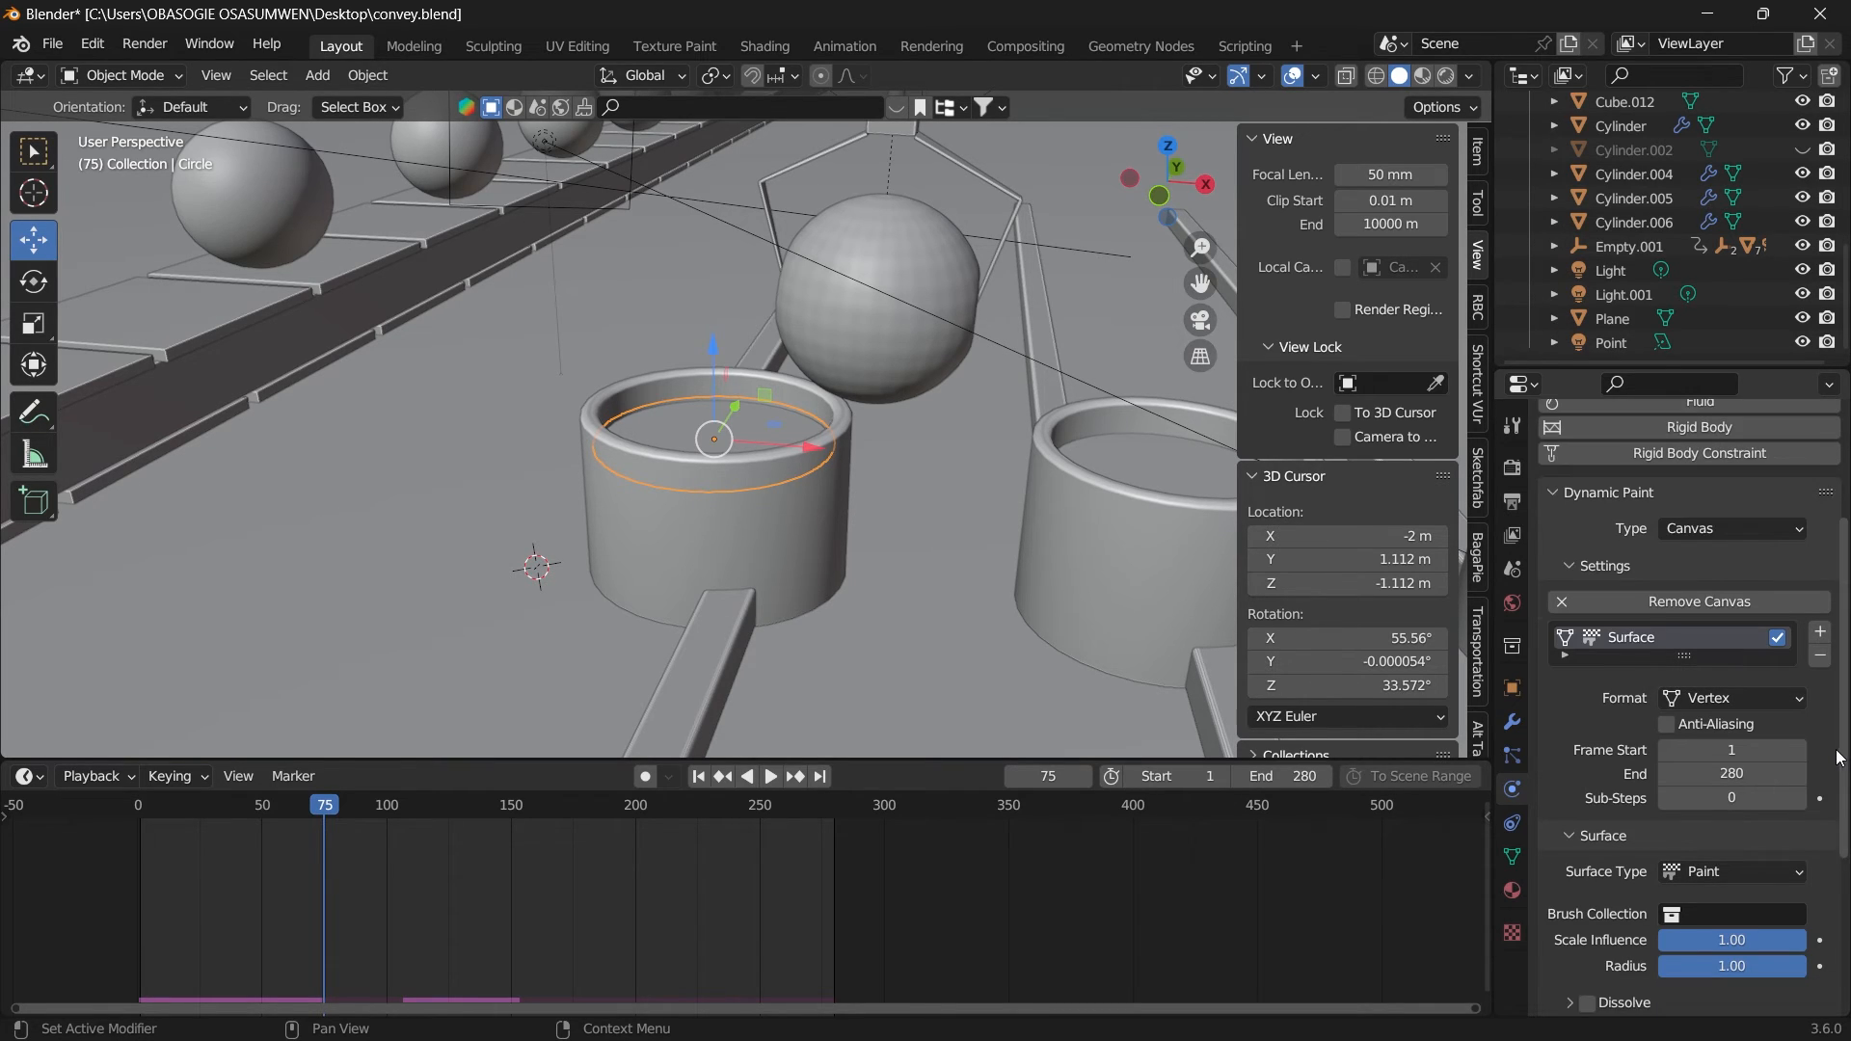
Step: Play and scrub the animation through the camera to examine when the first container's fluid leaves the frame
key(KP_0)
drag(193, 818, 141, 841)
key(space)
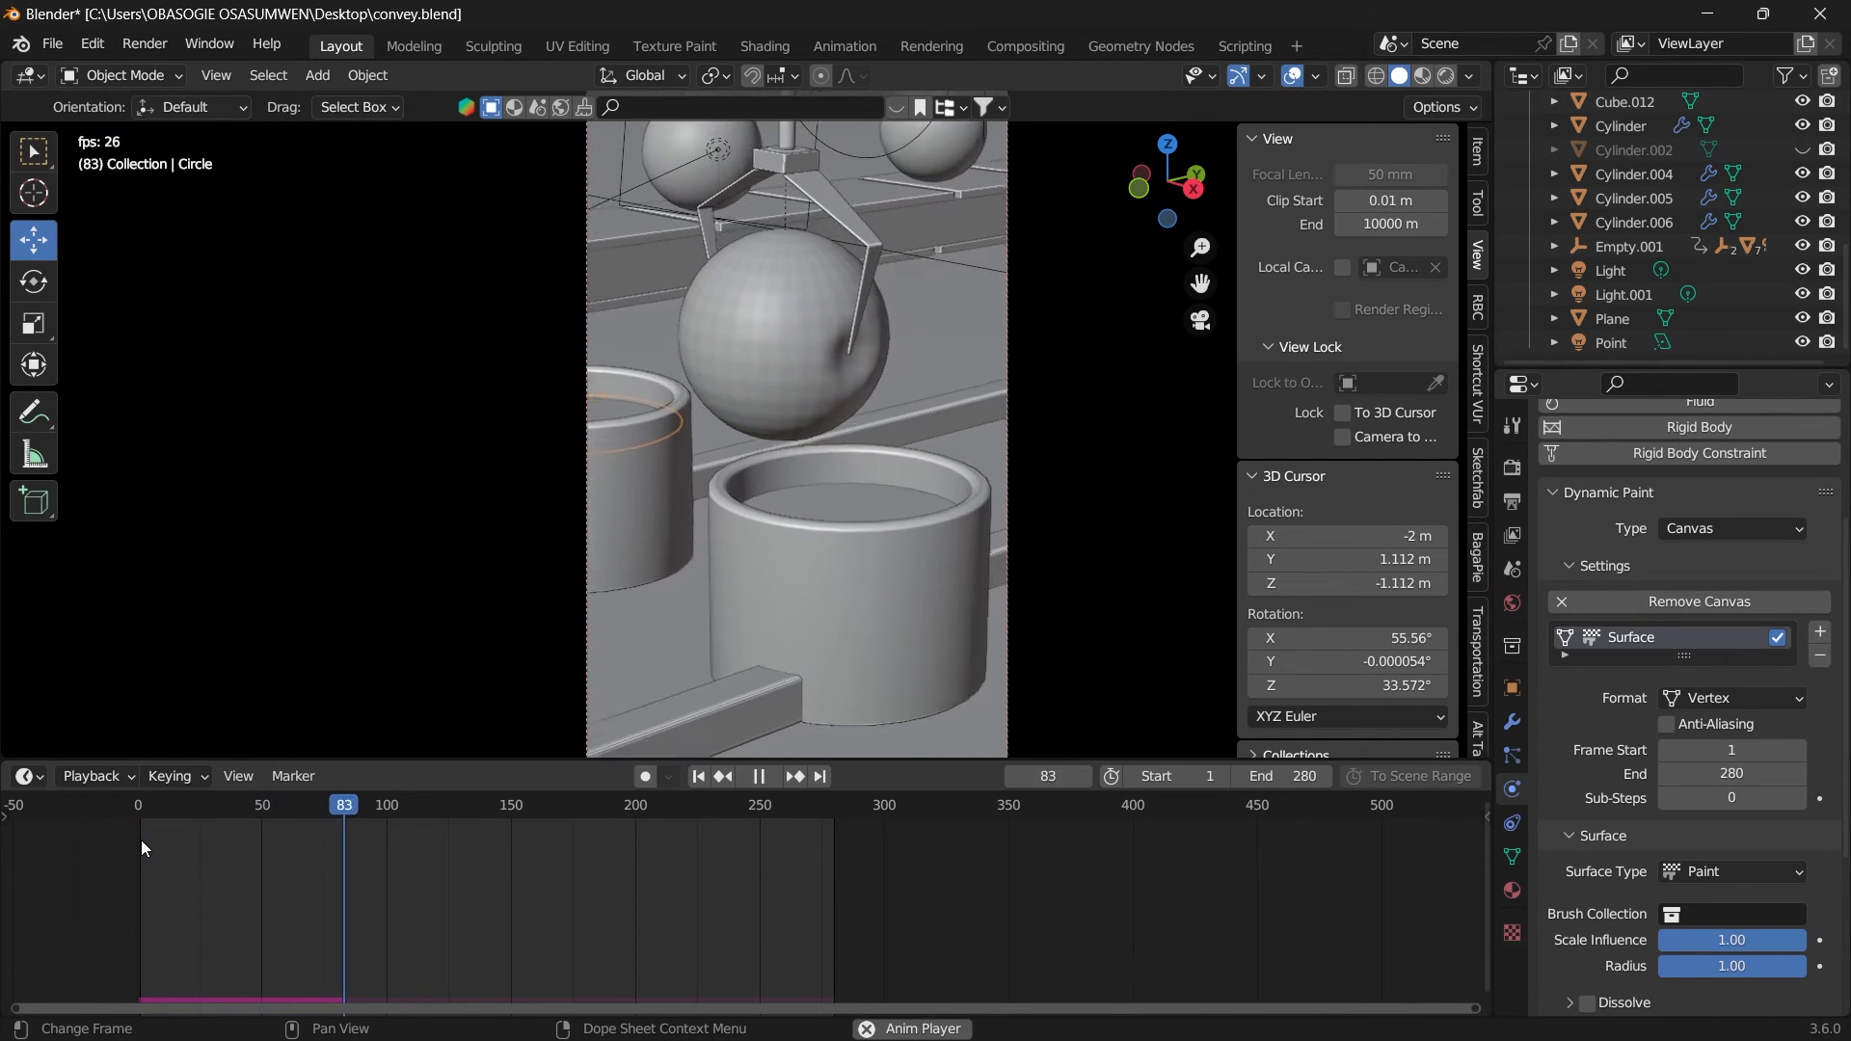
key(space)
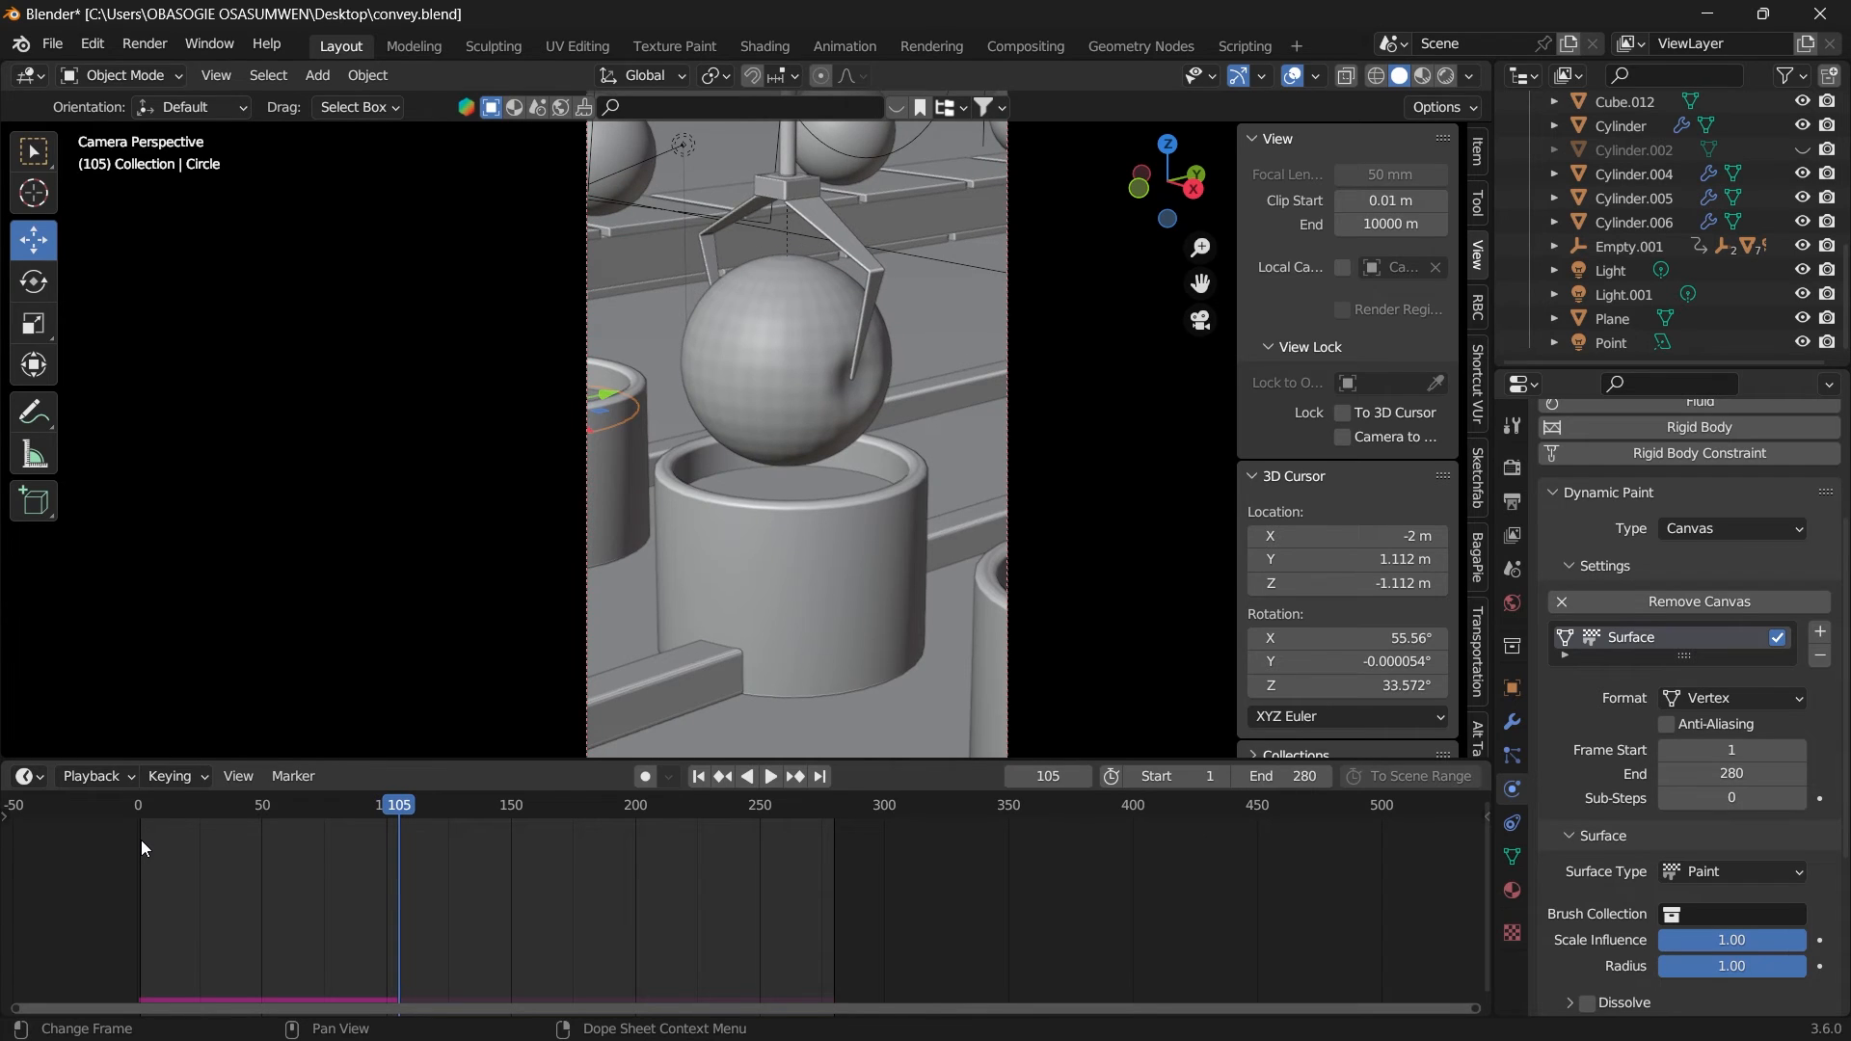
key(space)
key(space)
key(space)
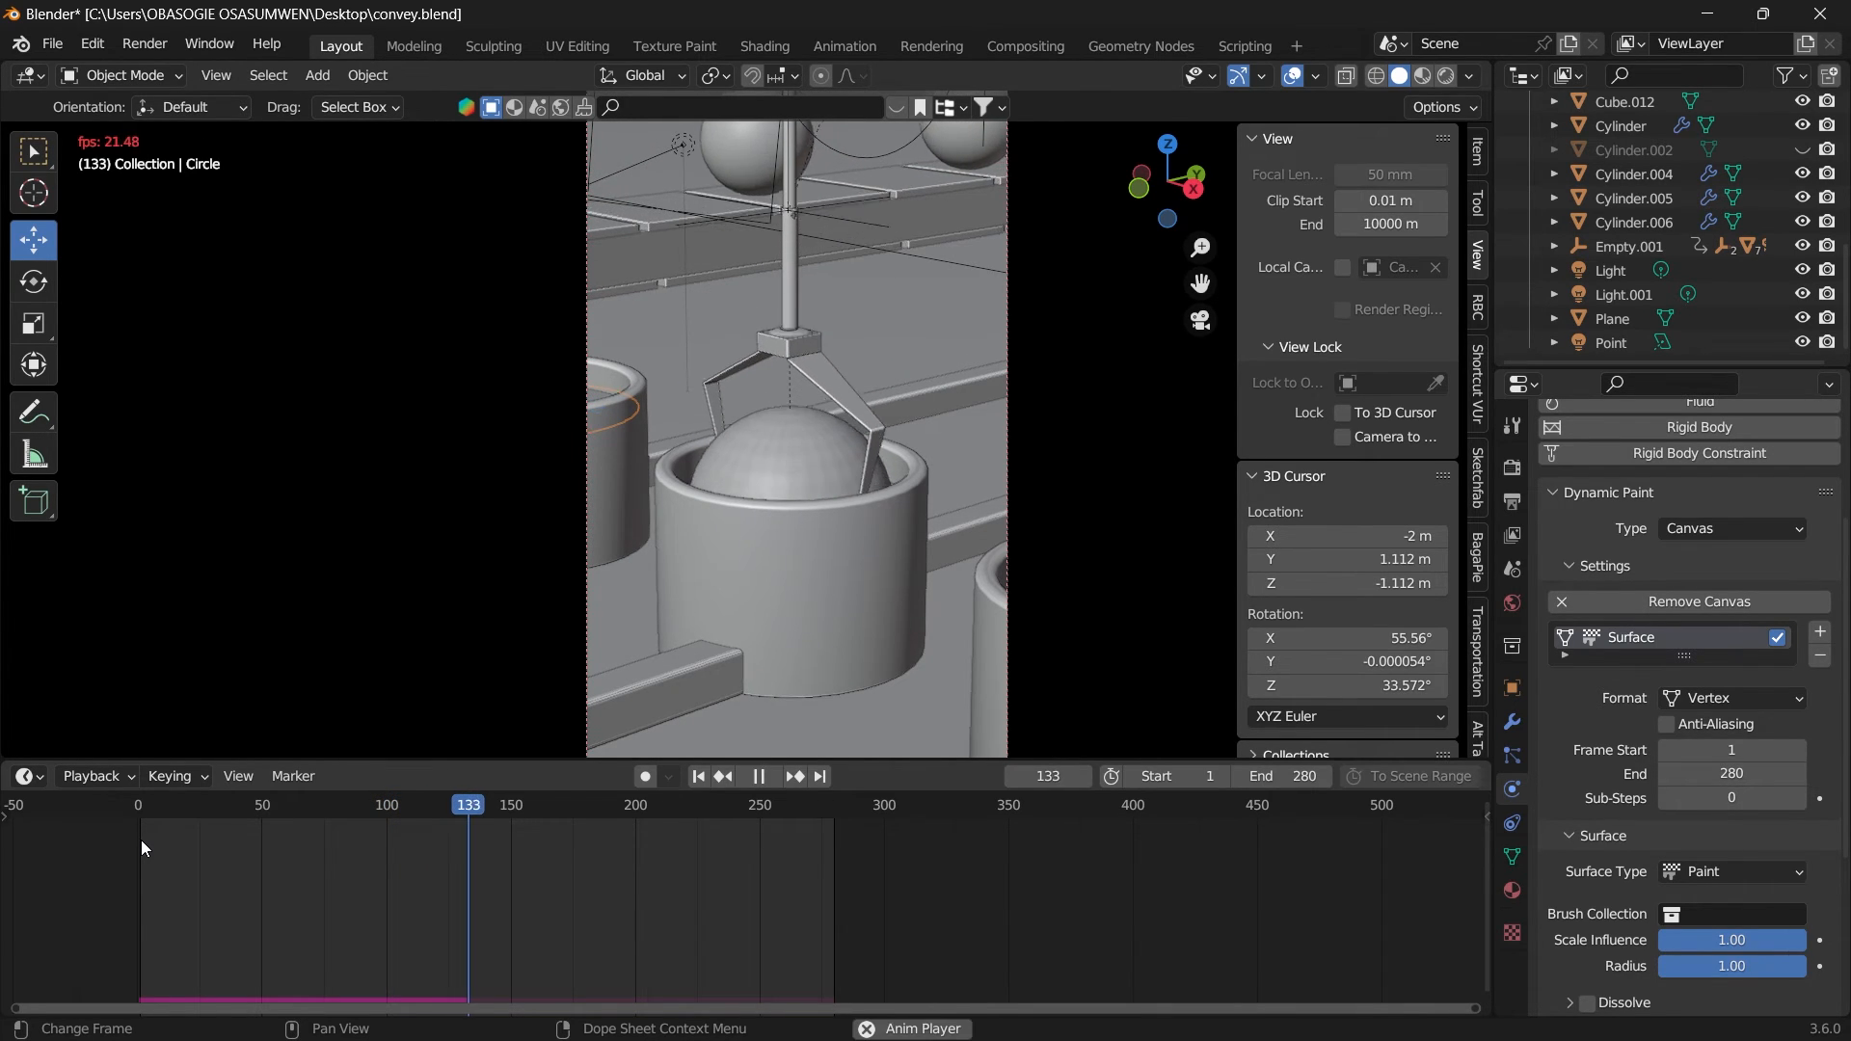
key(space)
key(space)
key(space)
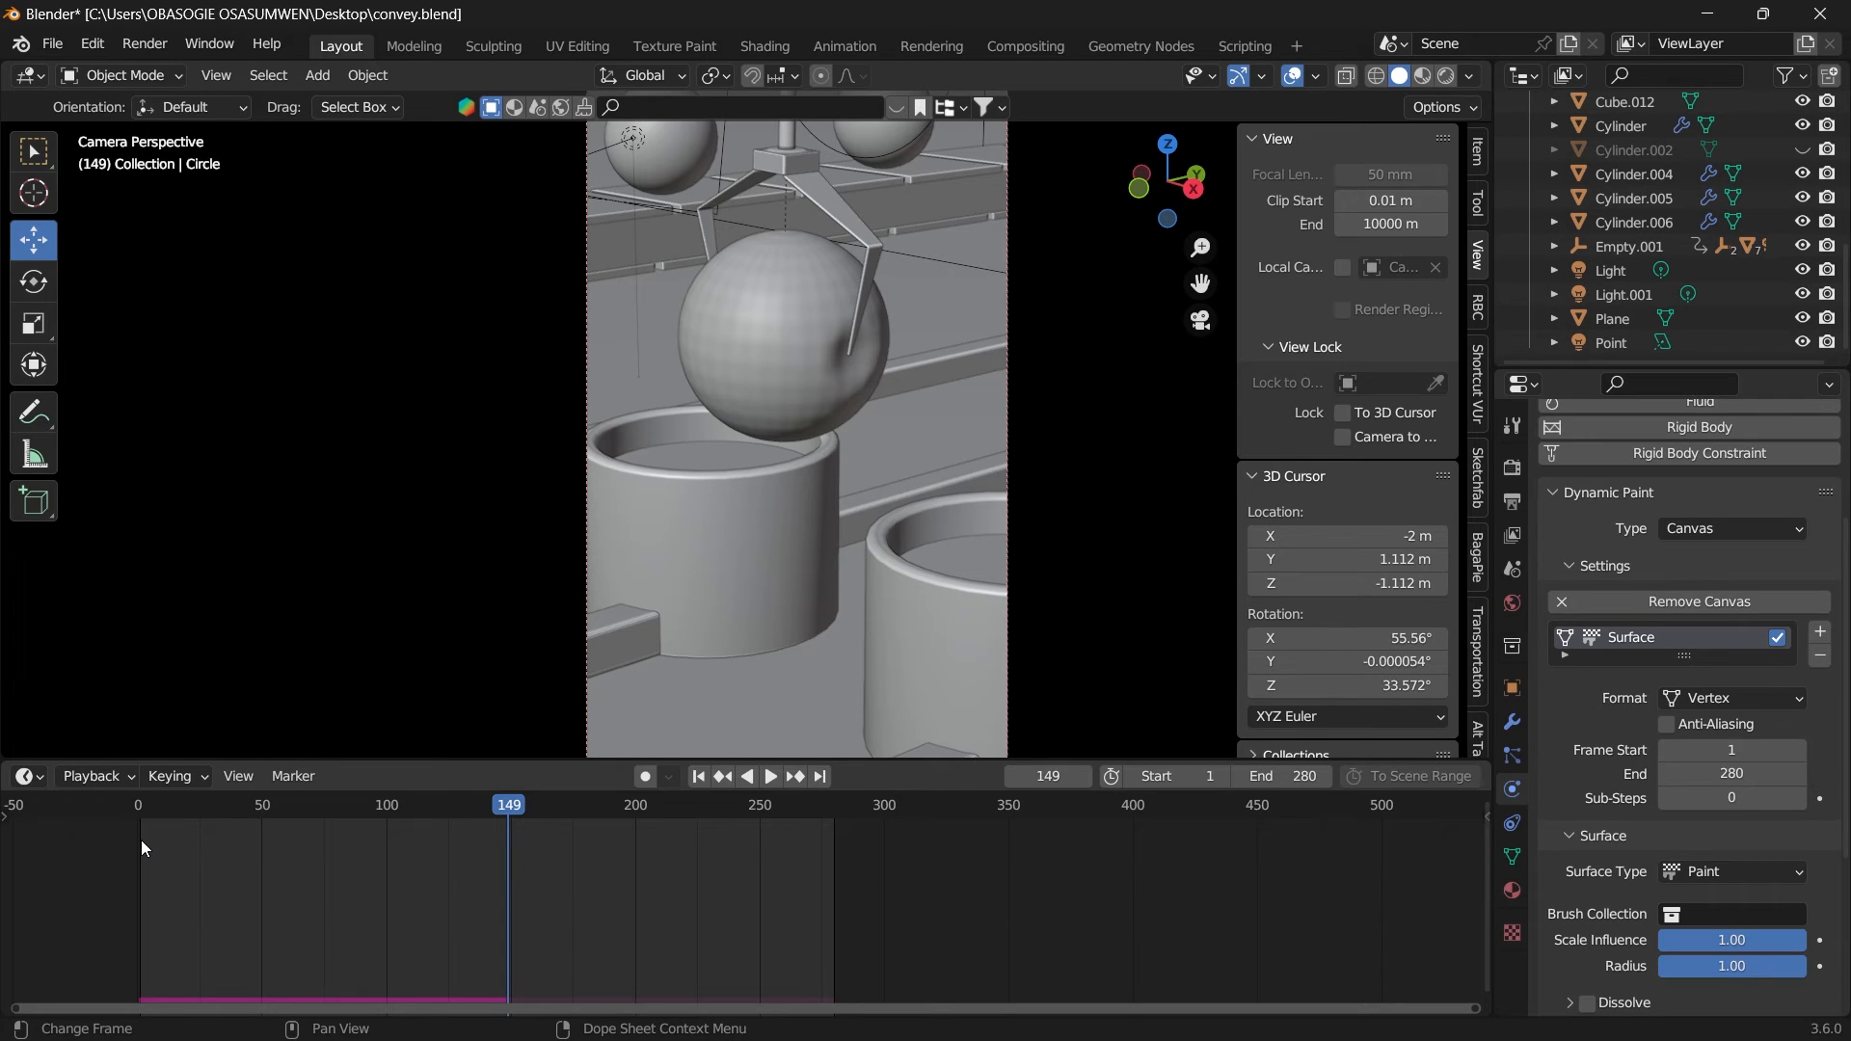
drag(465, 827, 495, 814)
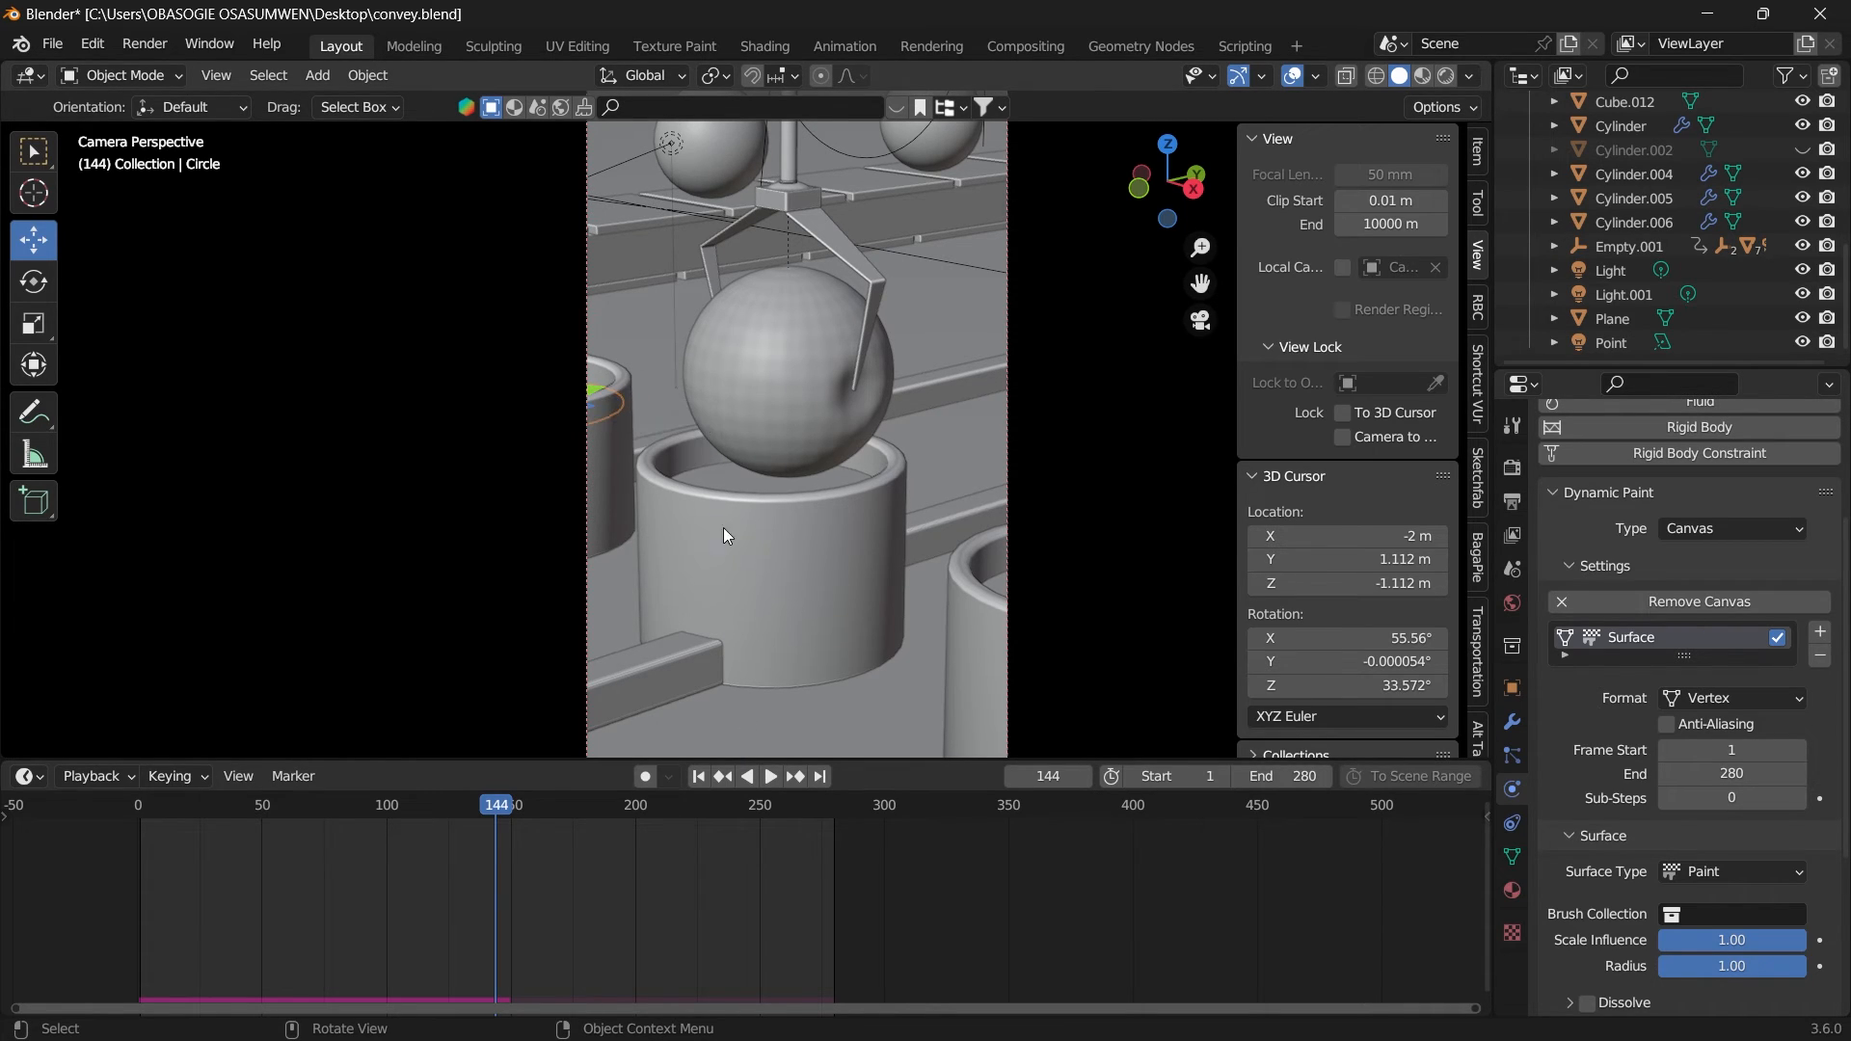
mouse_move(482, 810)
mouse_down()
mouse_move(517, 809)
mouse_move(493, 810)
mouse_up()
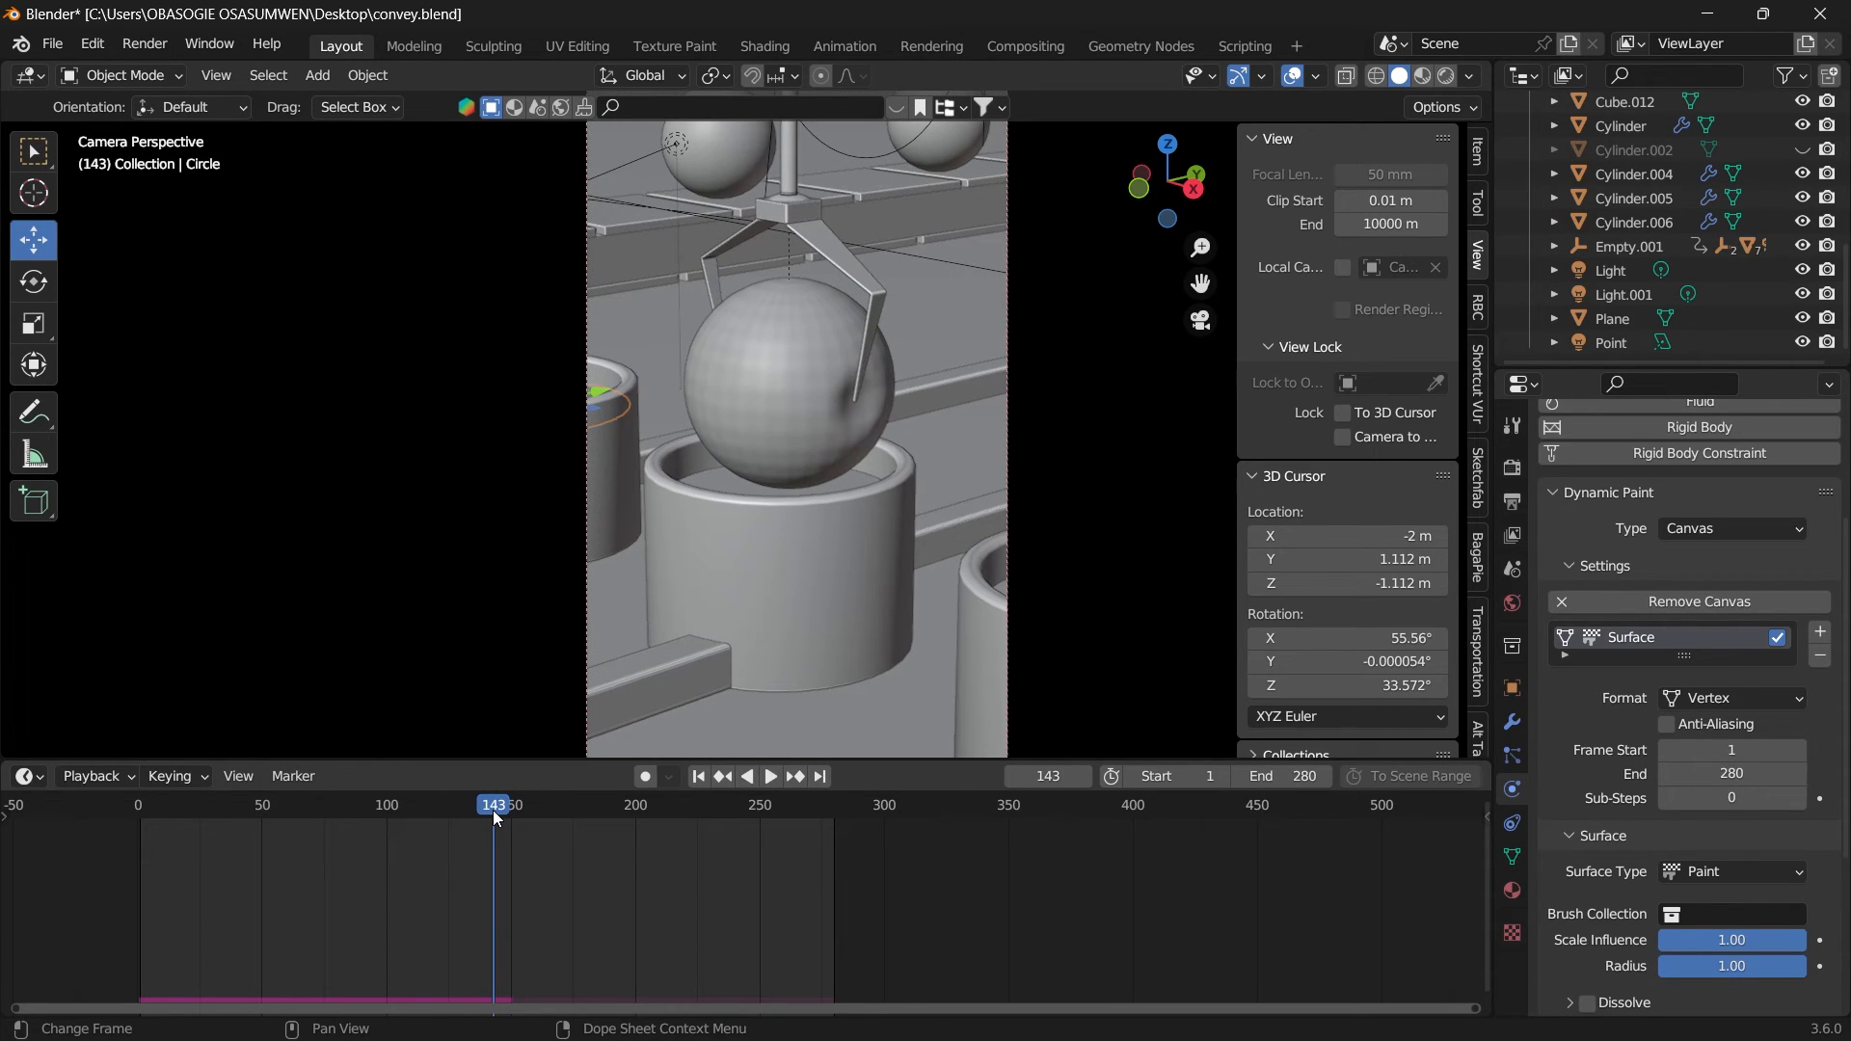
Step: Set the end frame of the fluid disc's canvas surface to 143
click(1716, 773)
text(1)
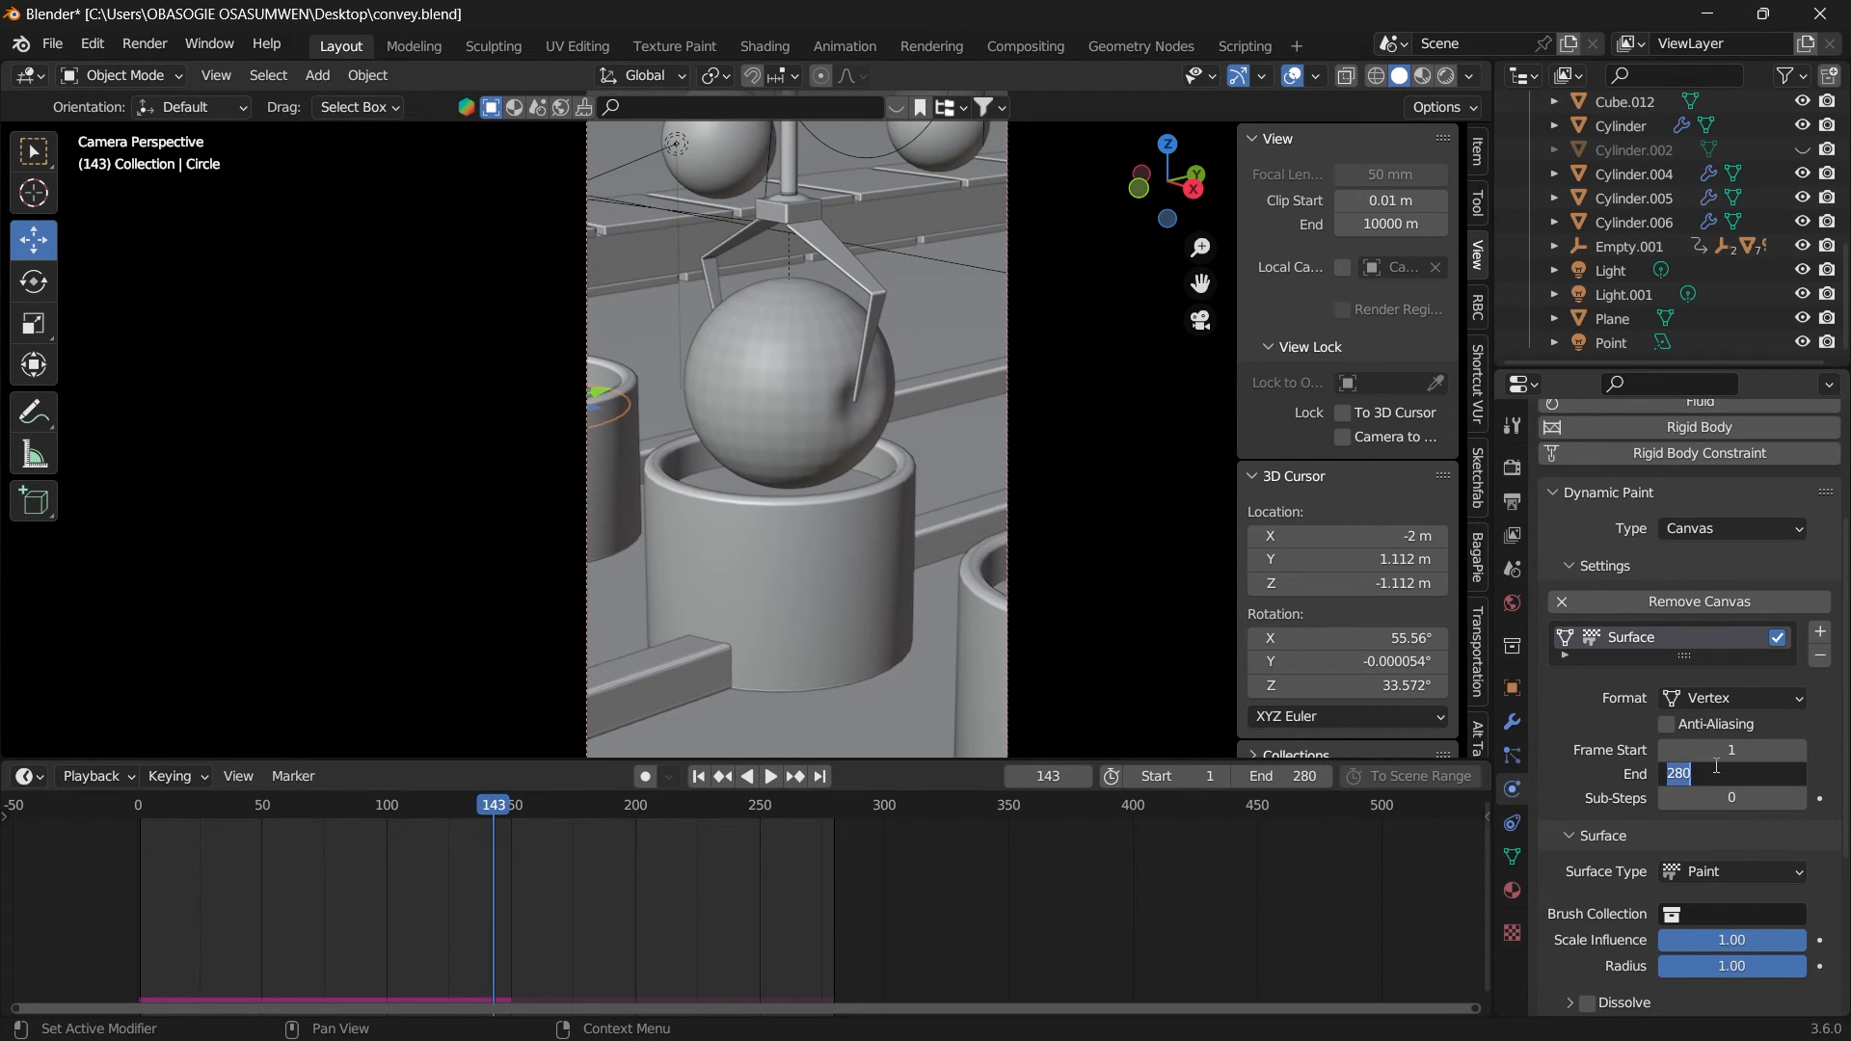
text(43)
key(Return)
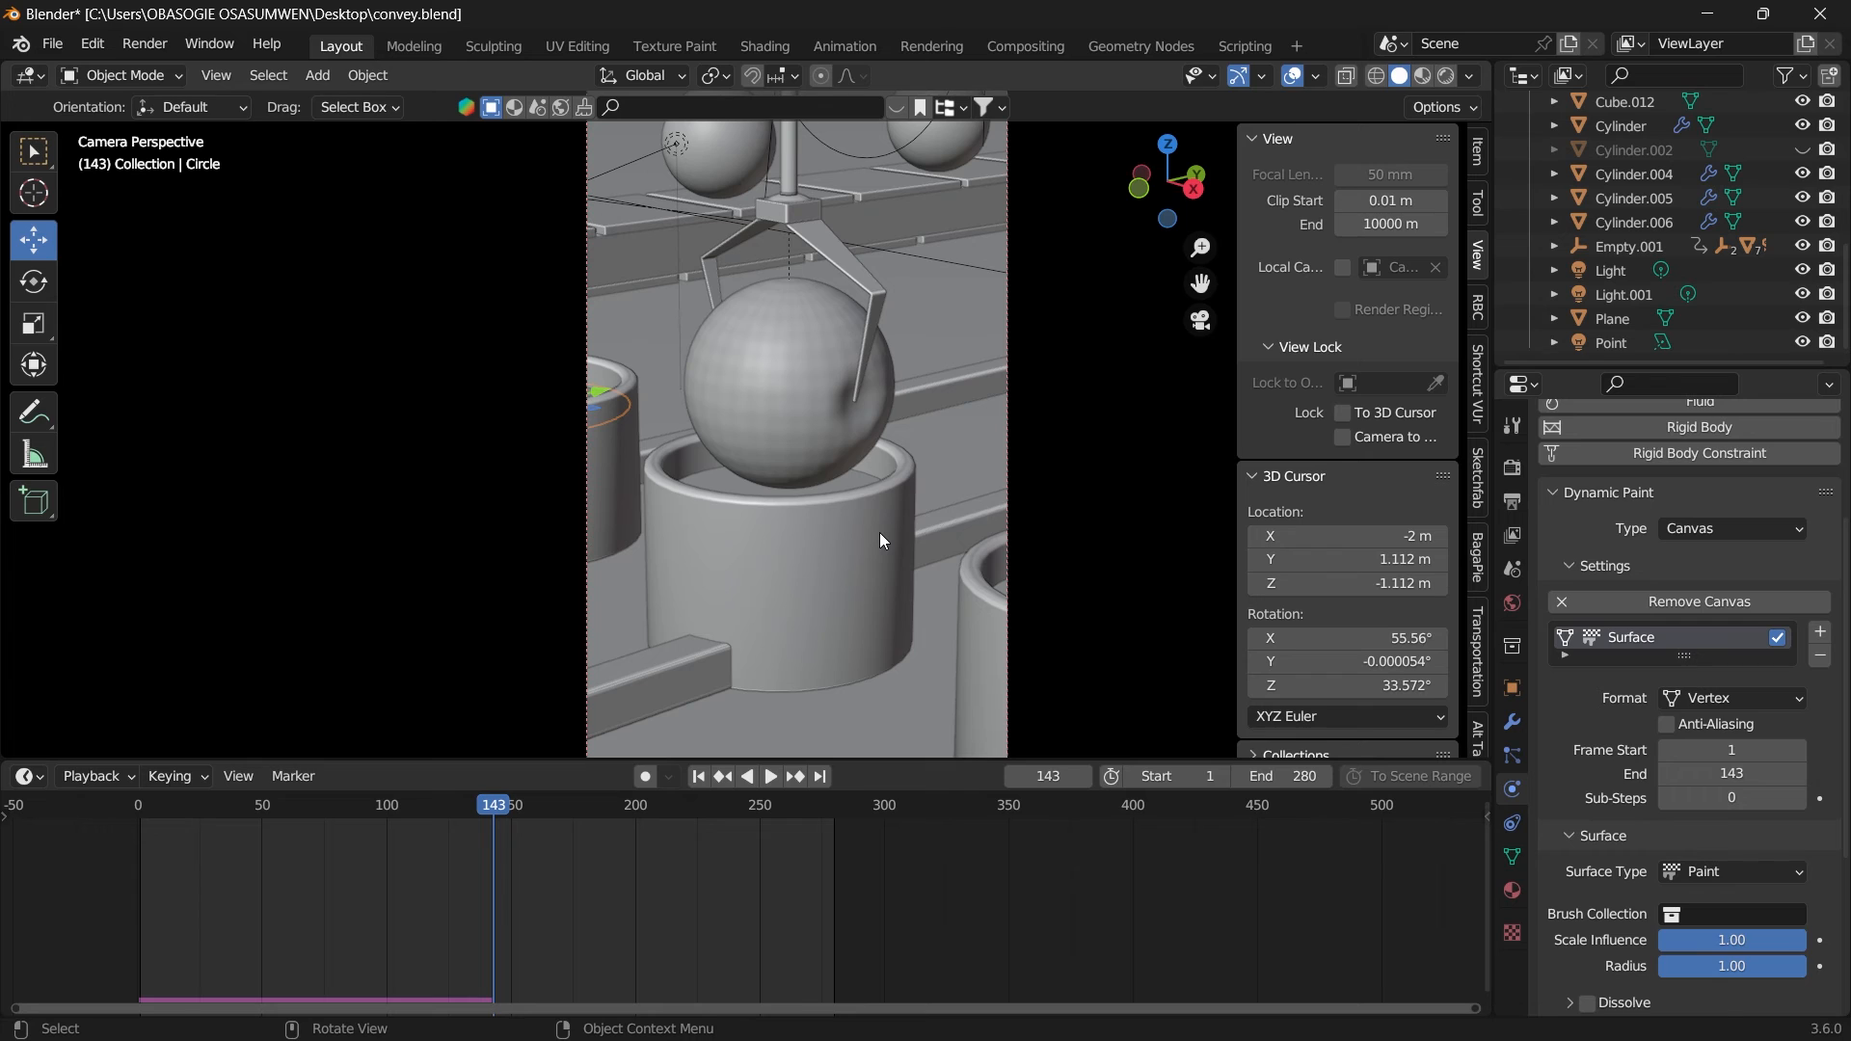
Step: Leave the camera view, return to about frame 77 and change the fluid disc's canvas surface type to Waves
key(KP_0)
scroll(879, 532, down, 2)
drag(1200, 284, 1344, 300)
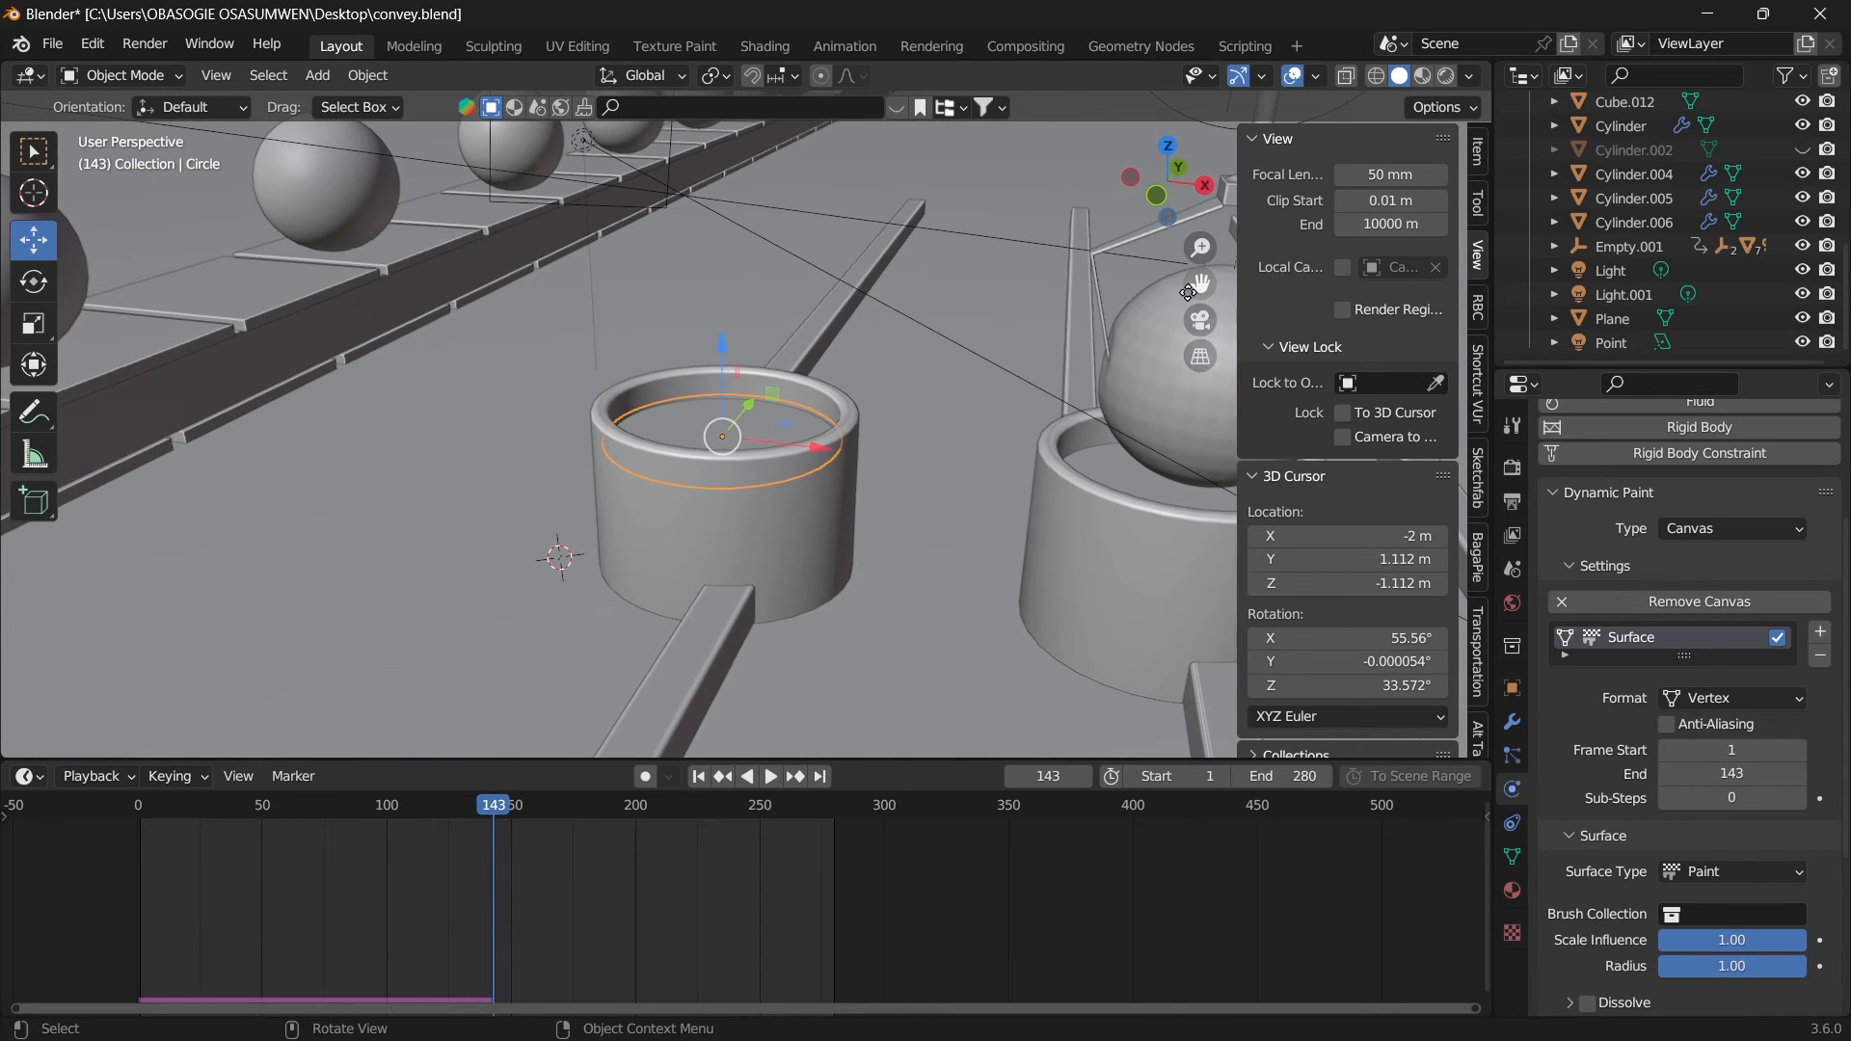
drag(501, 808, 329, 808)
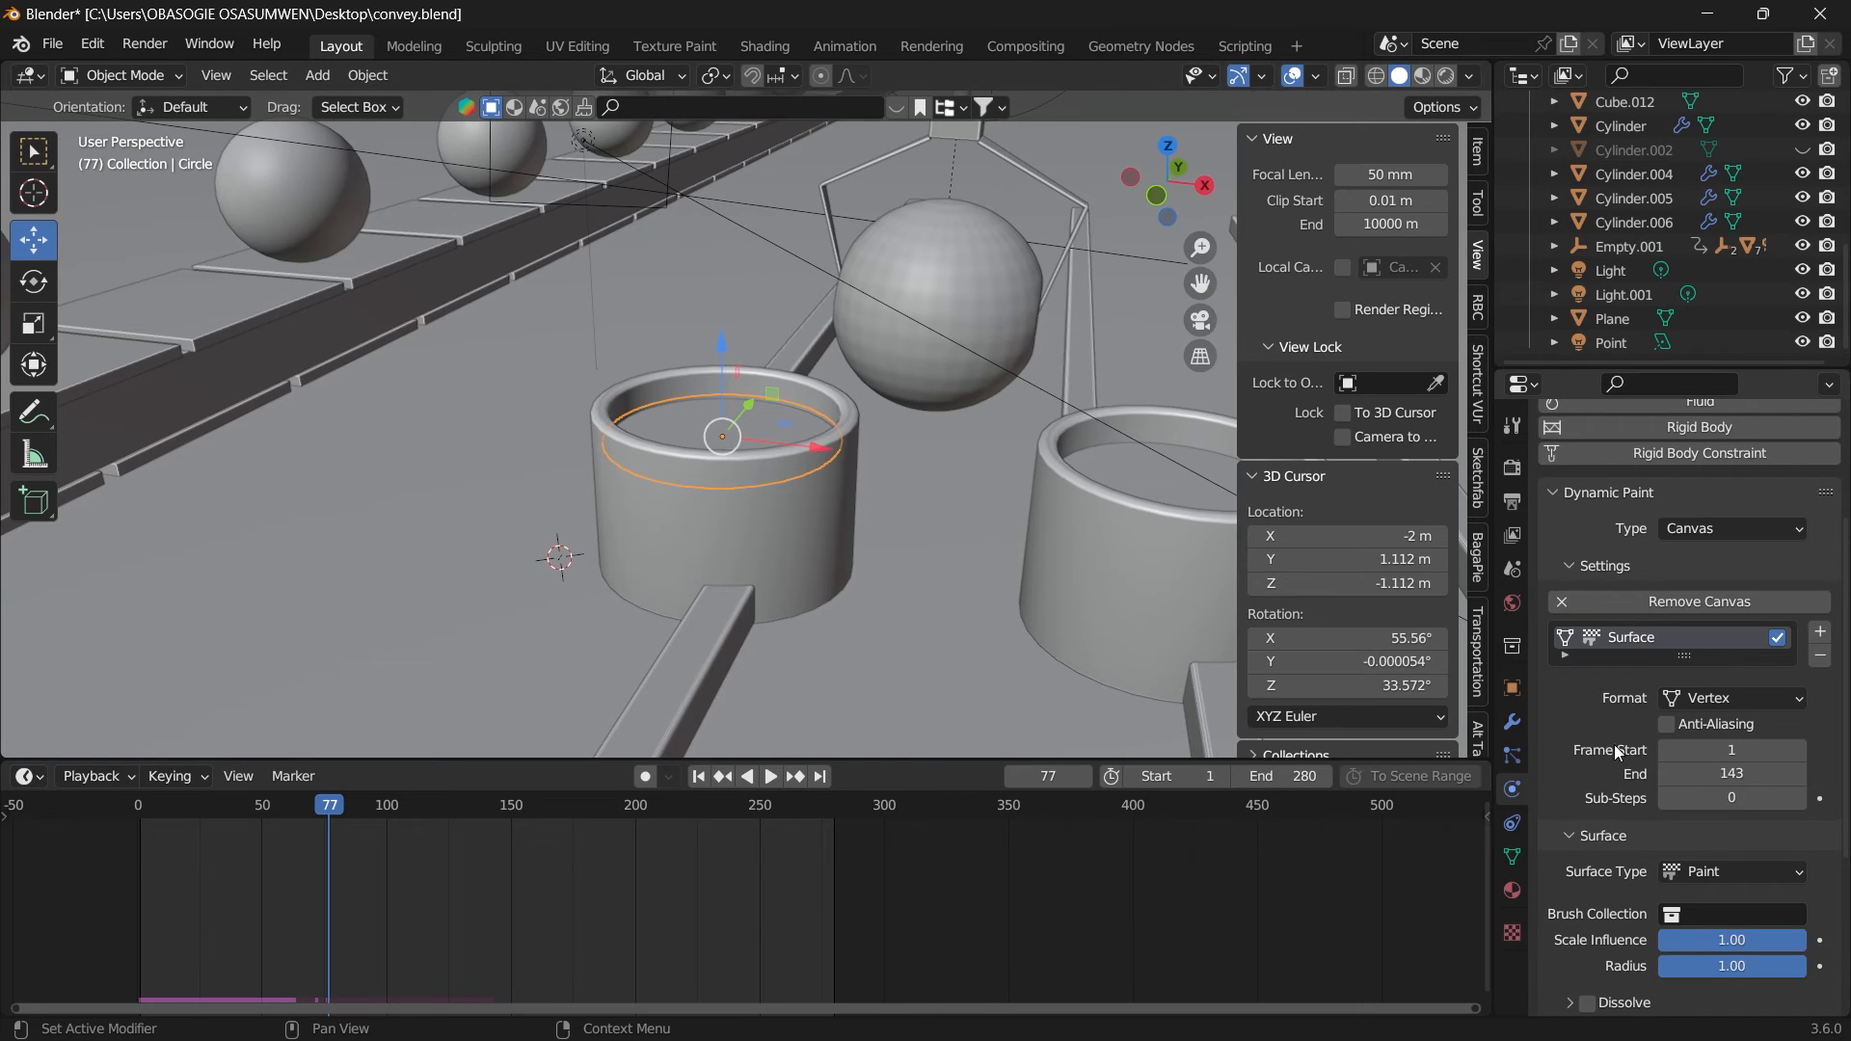
click(1735, 871)
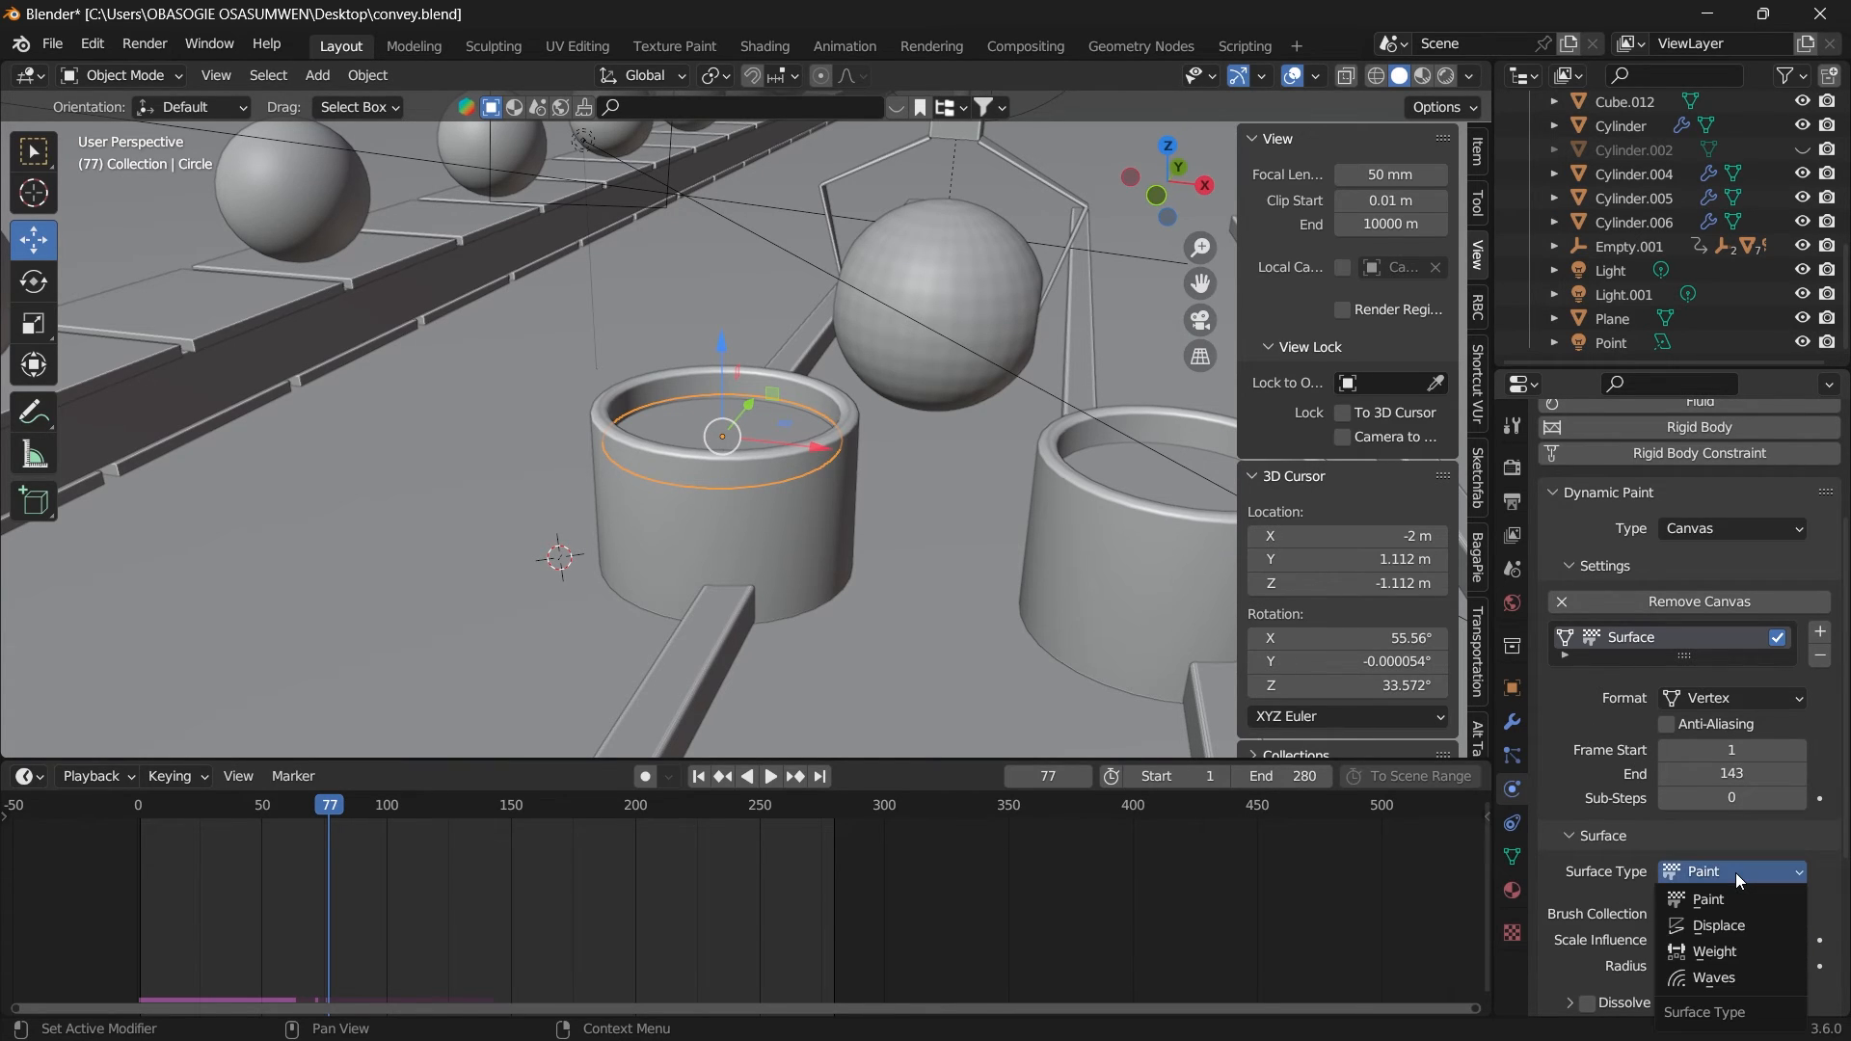
click(1714, 978)
scroll(1714, 977, down, 3)
scroll(1697, 867, down, 2)
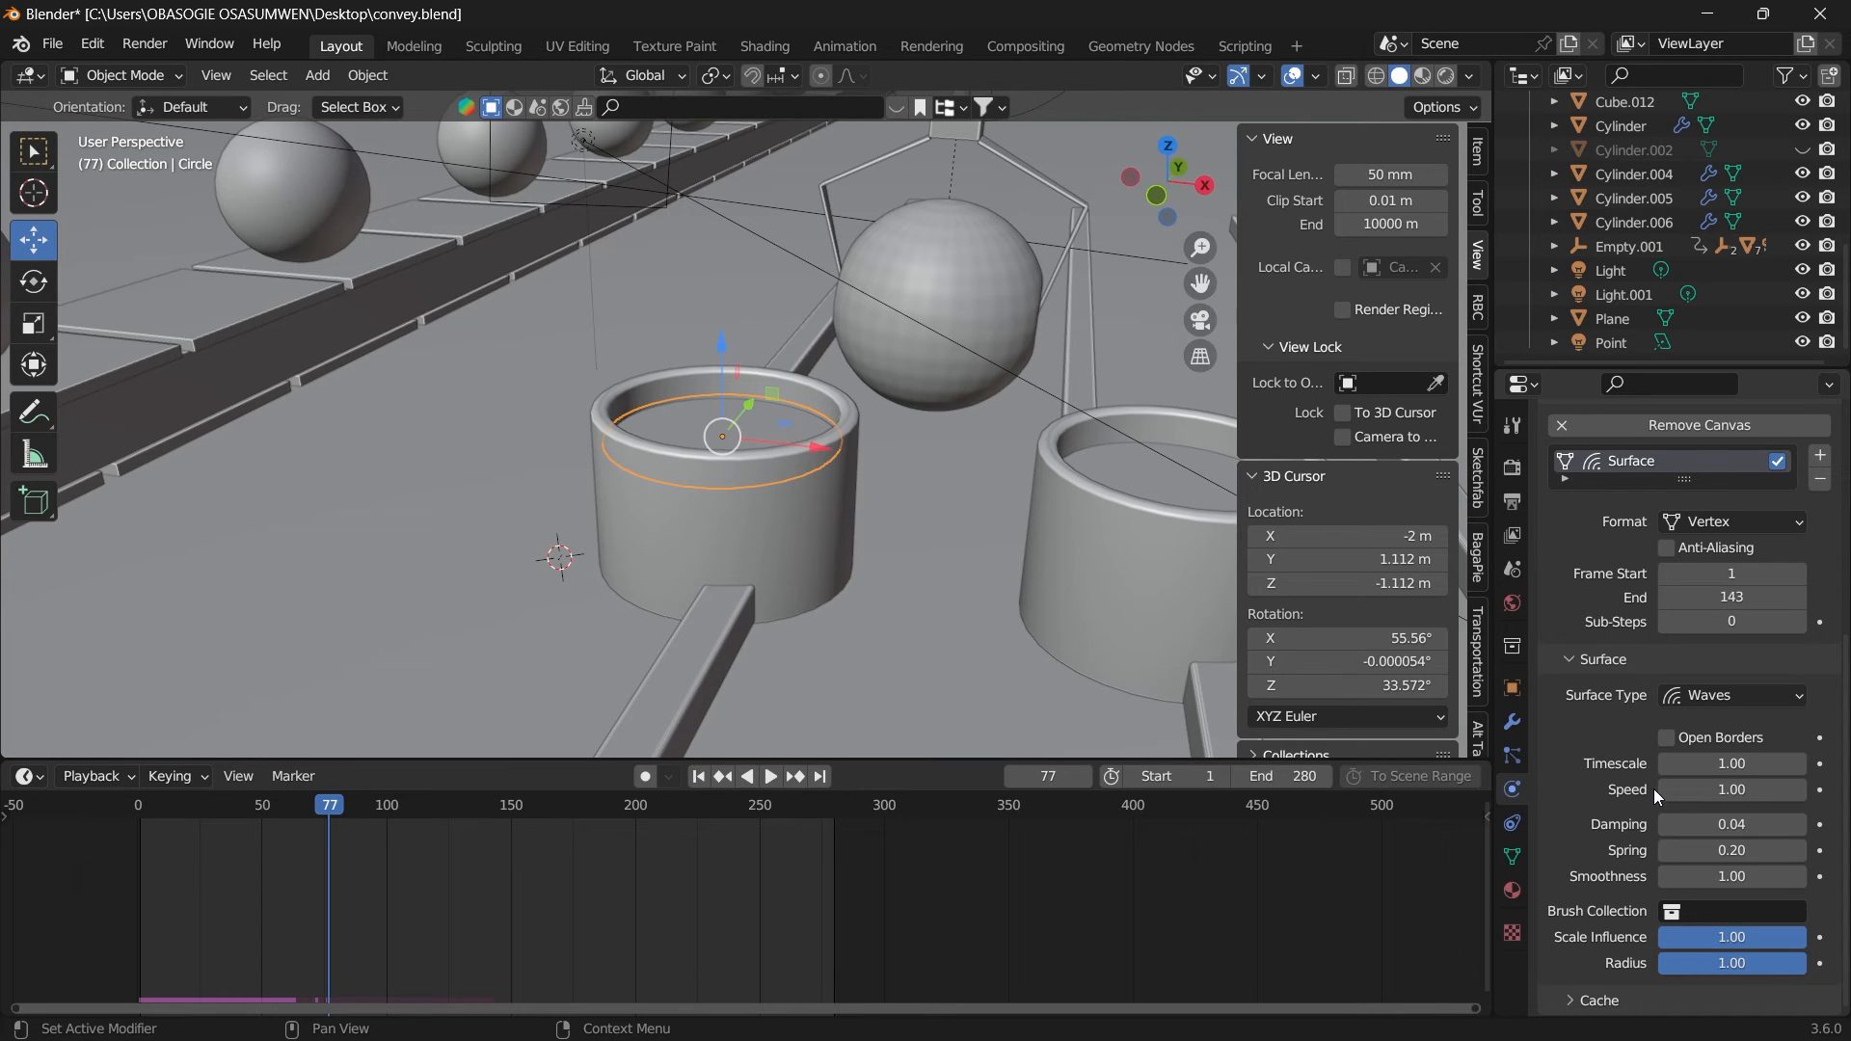
Step: Replay the animation from the start to examine the waves on the first container's fluid
key(space)
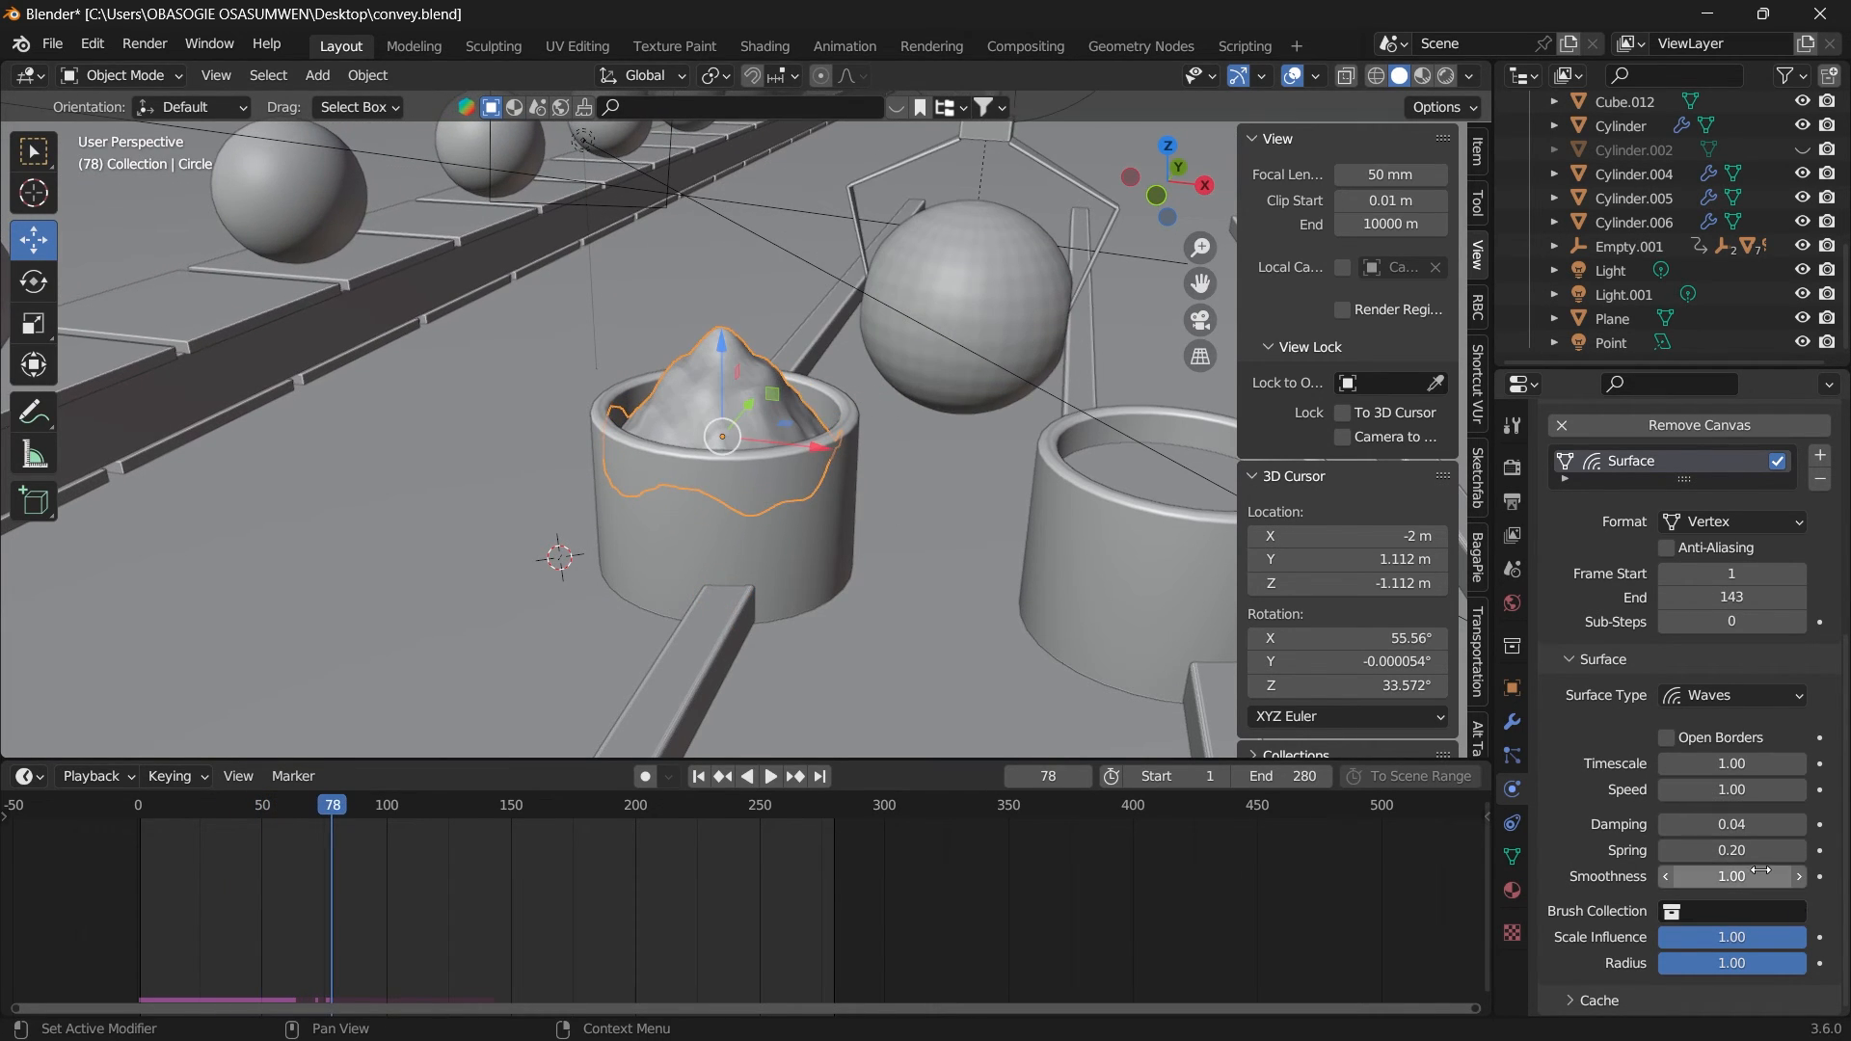
key(space)
click(139, 812)
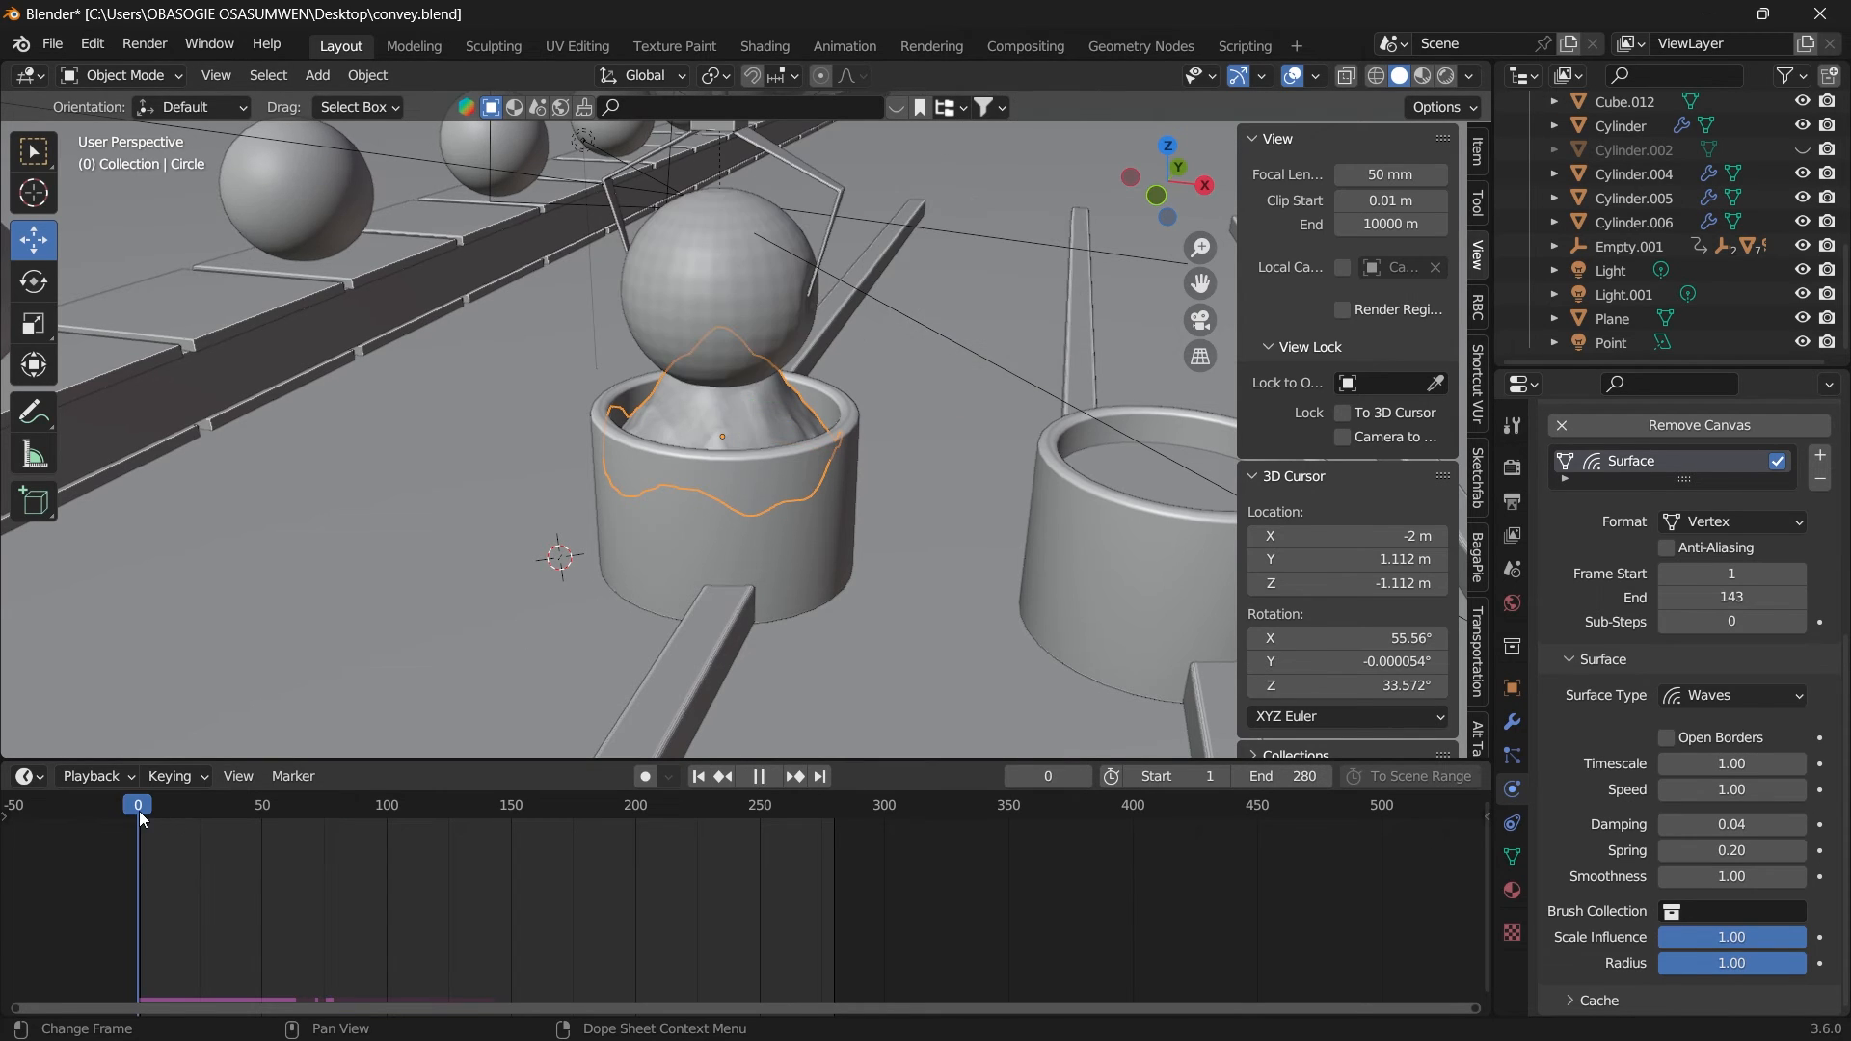
key(space)
key(space)
key(space)
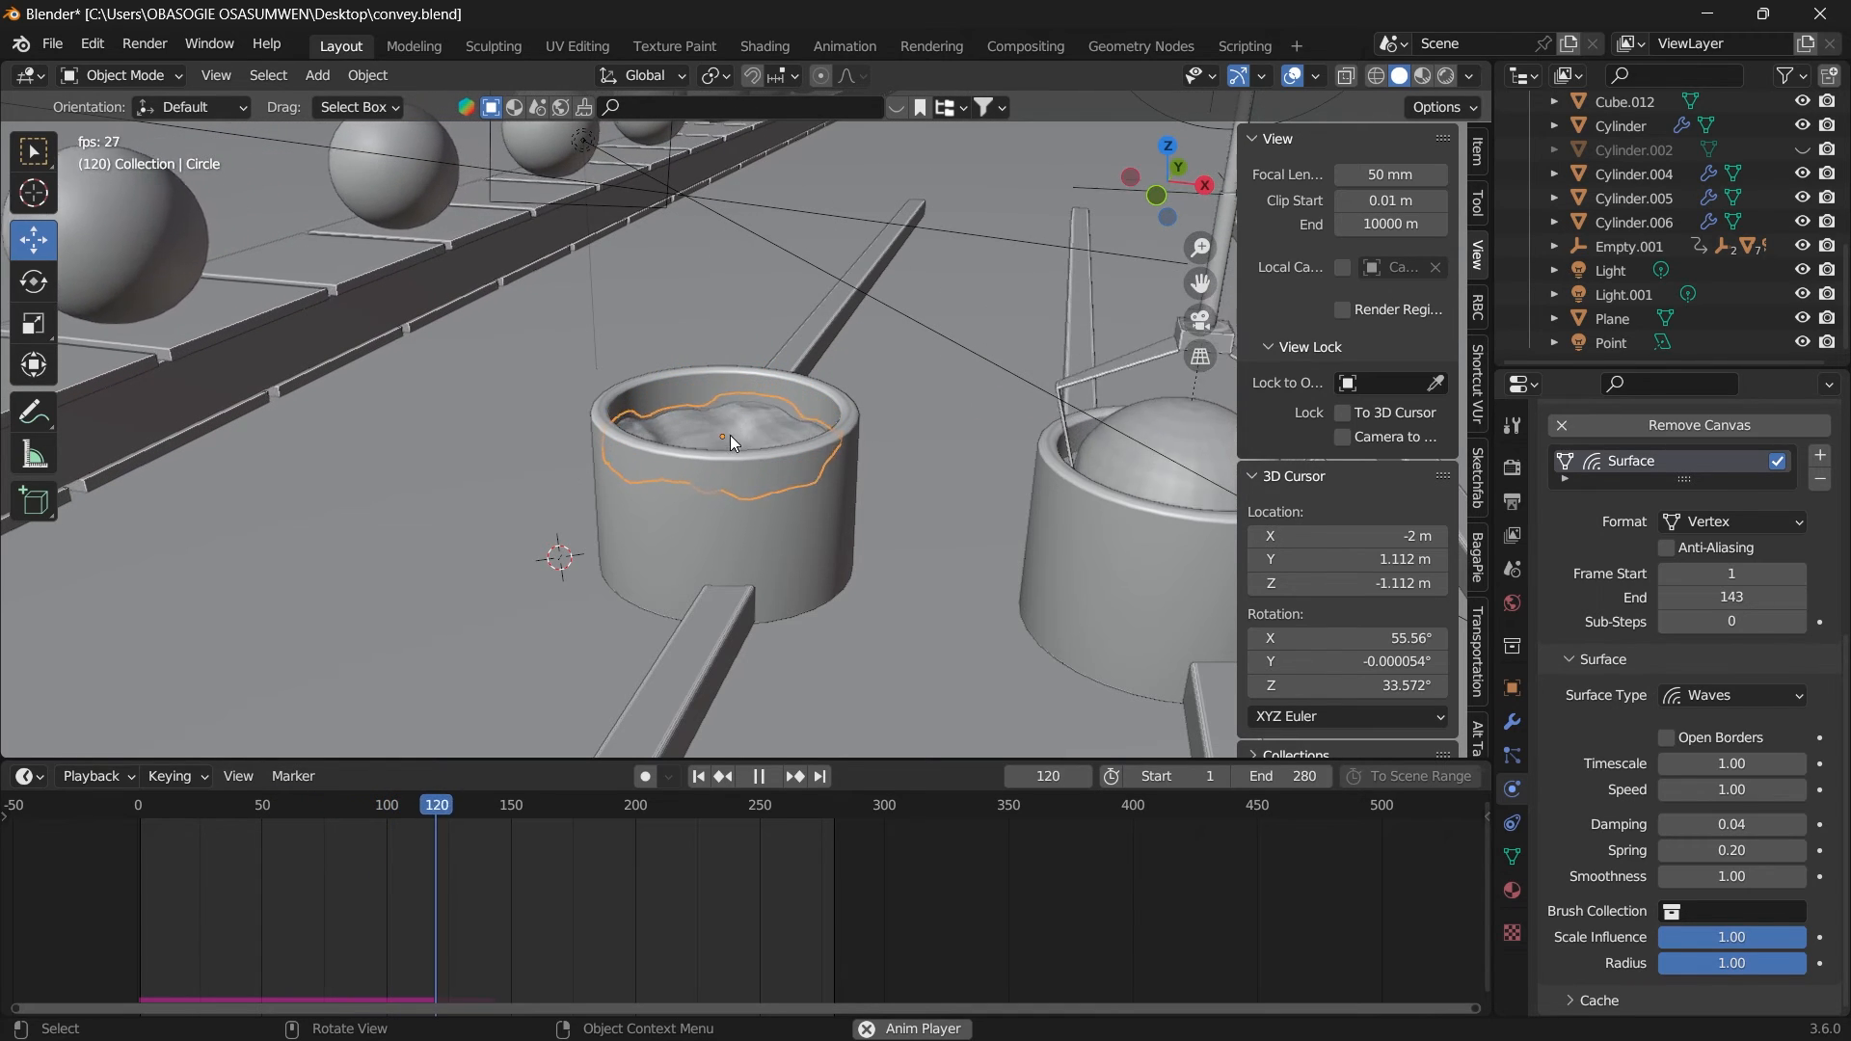
drag(296, 810, 194, 817)
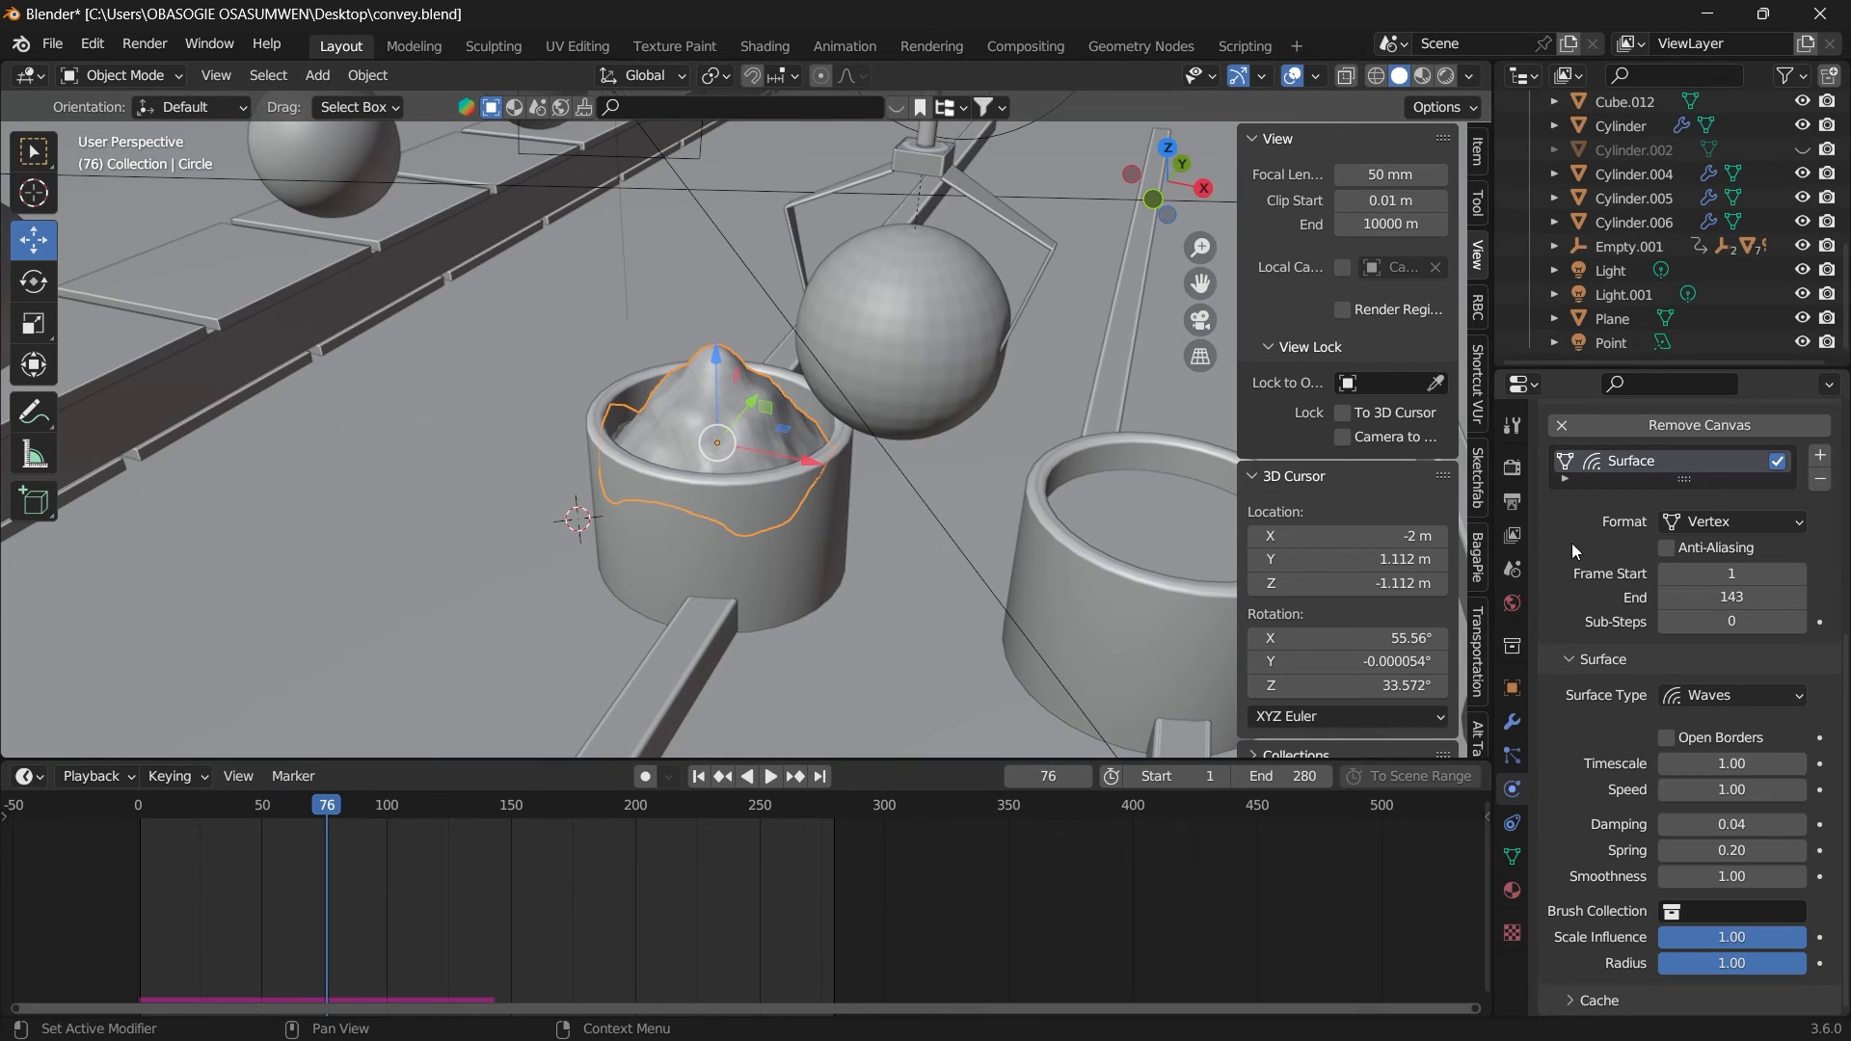
Step: Set the fluid disc's wave timescale to 1.50 and its wave speed to 1.54
click(1733, 764)
text(1.0)
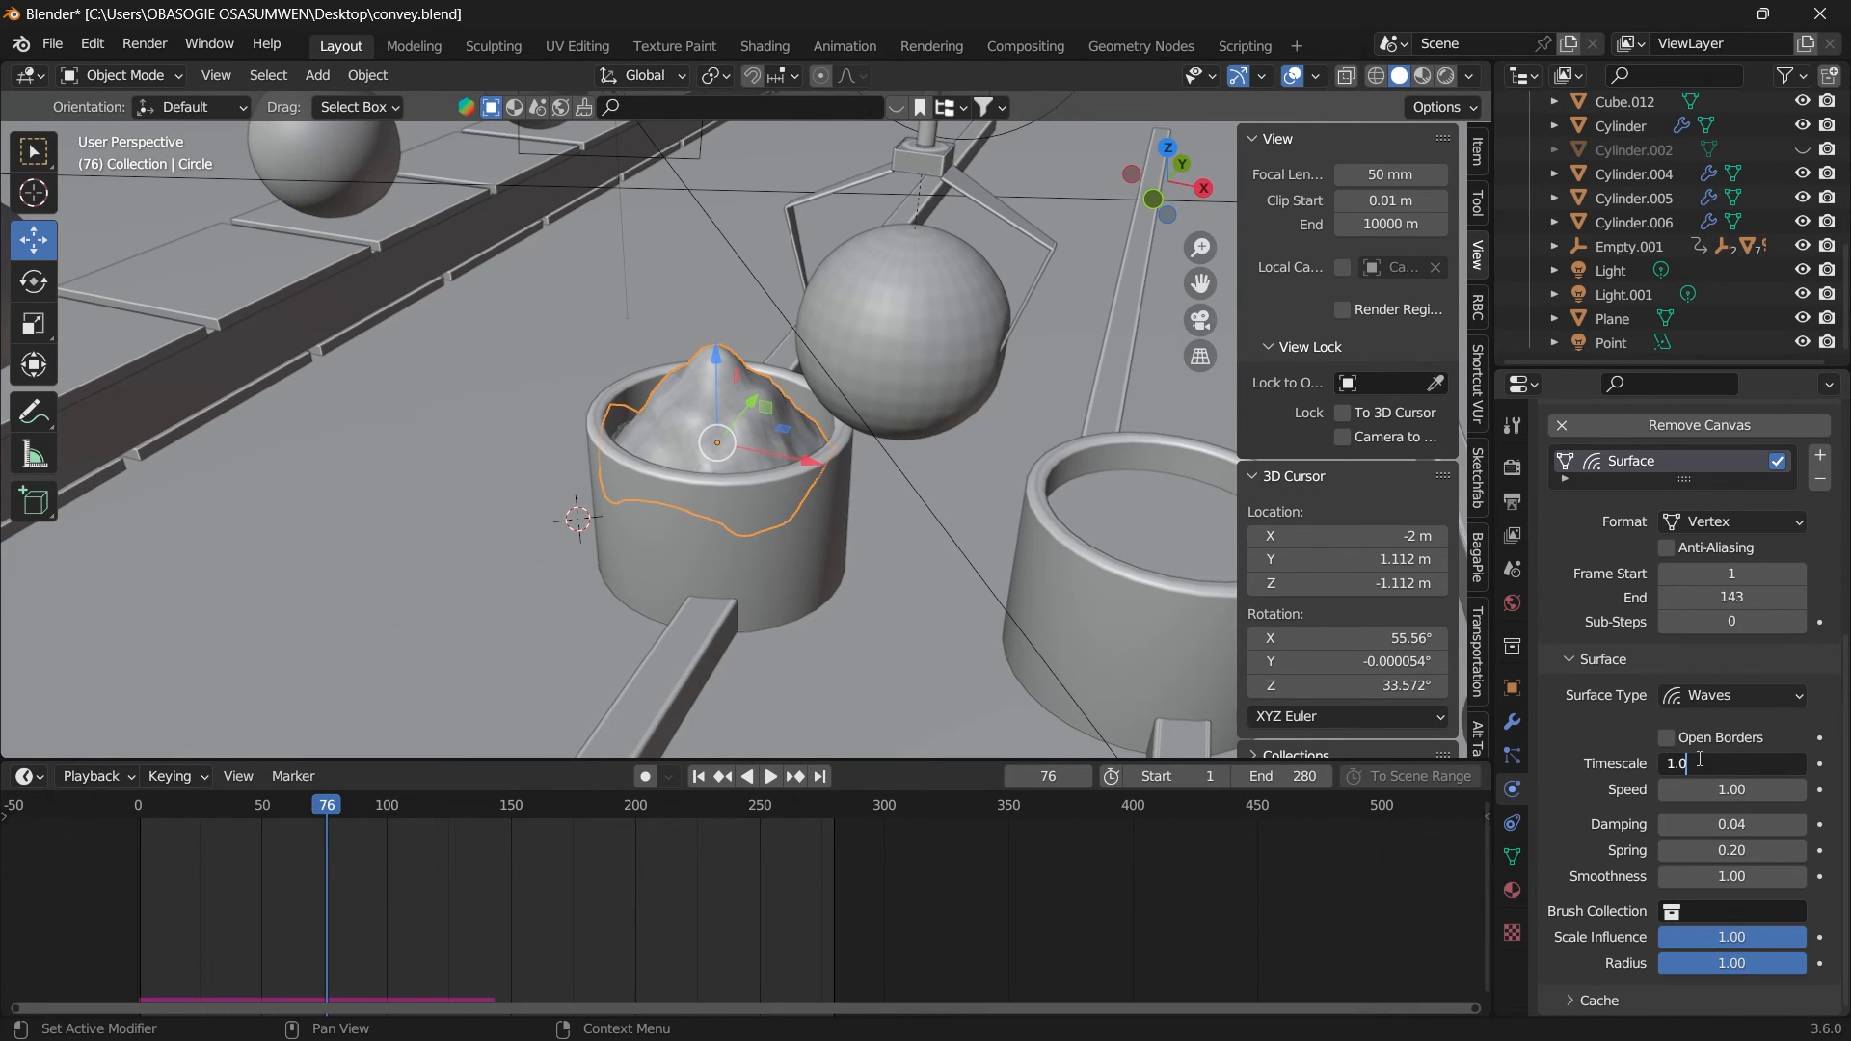
key(BackSpace)
text(50)
key(Return)
click(1720, 792)
click(1726, 788)
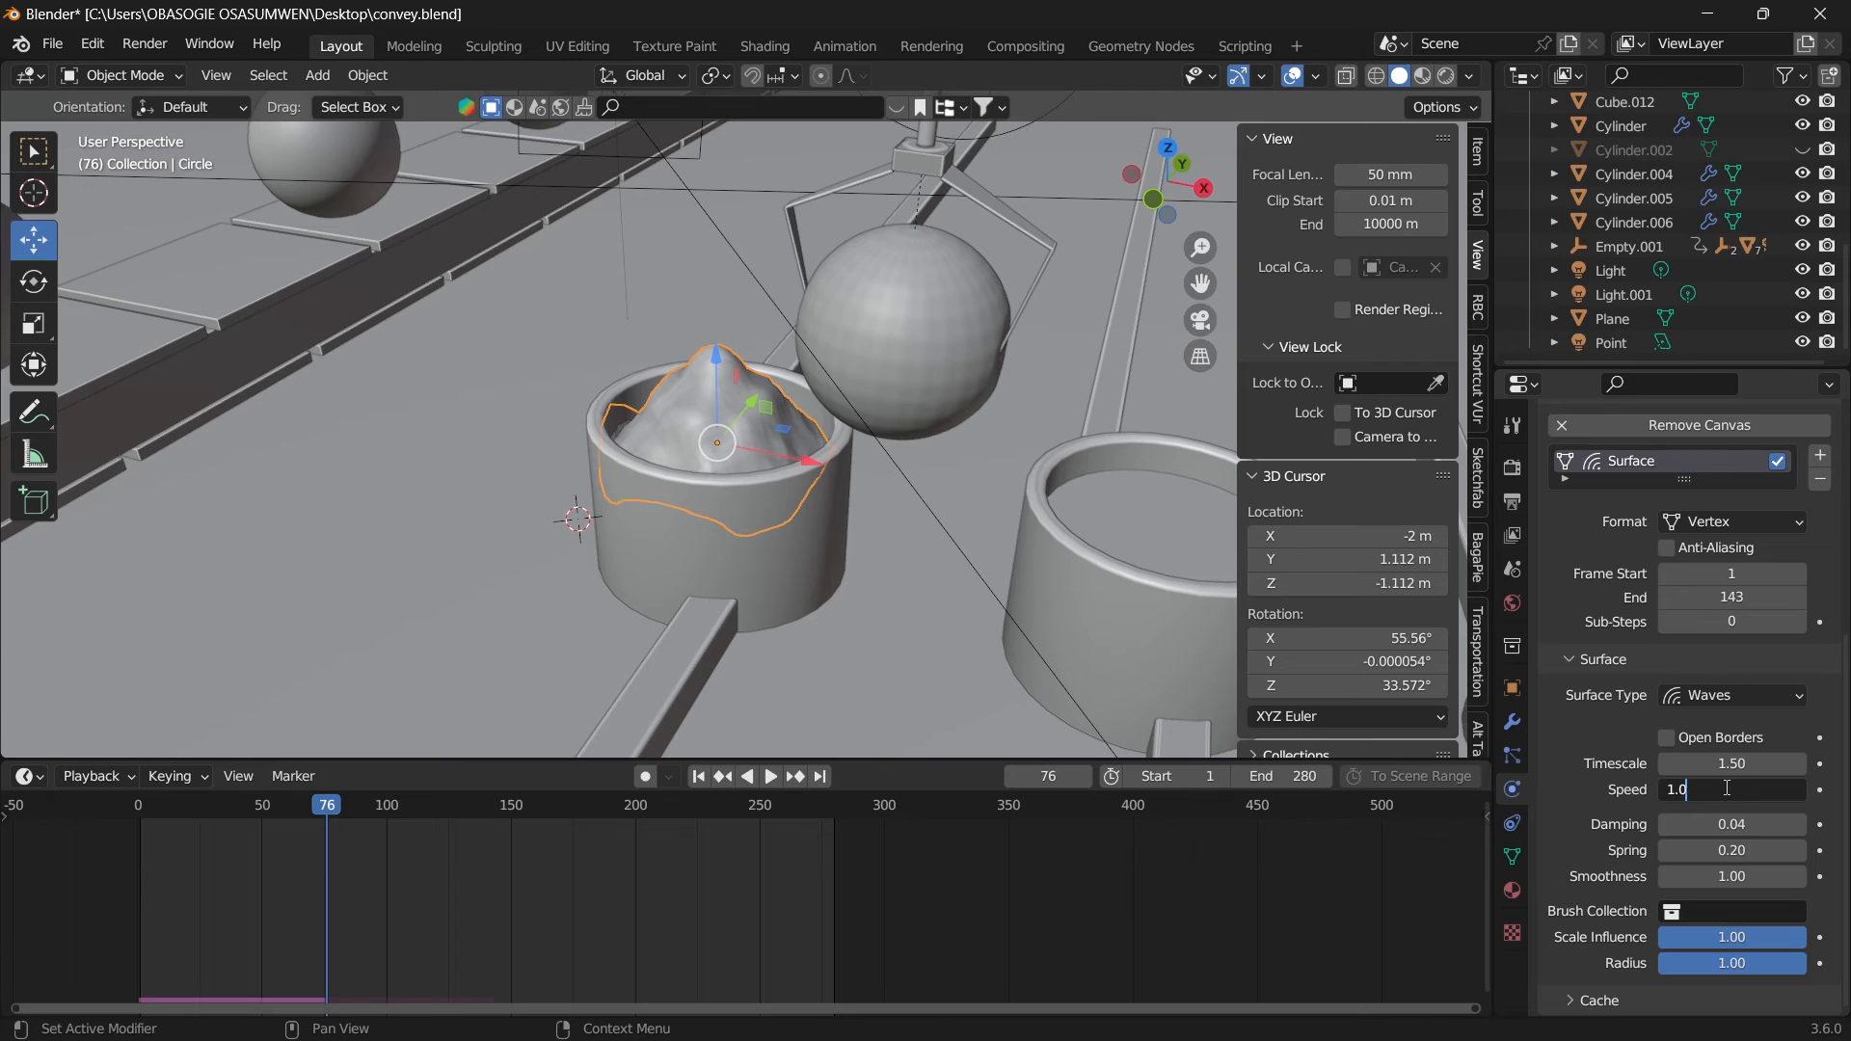
key(BackSpace)
text(54)
key(Return)
Step: Set the fluid disc's wave damping to 0.14 and its spring to 1.00
click(1740, 822)
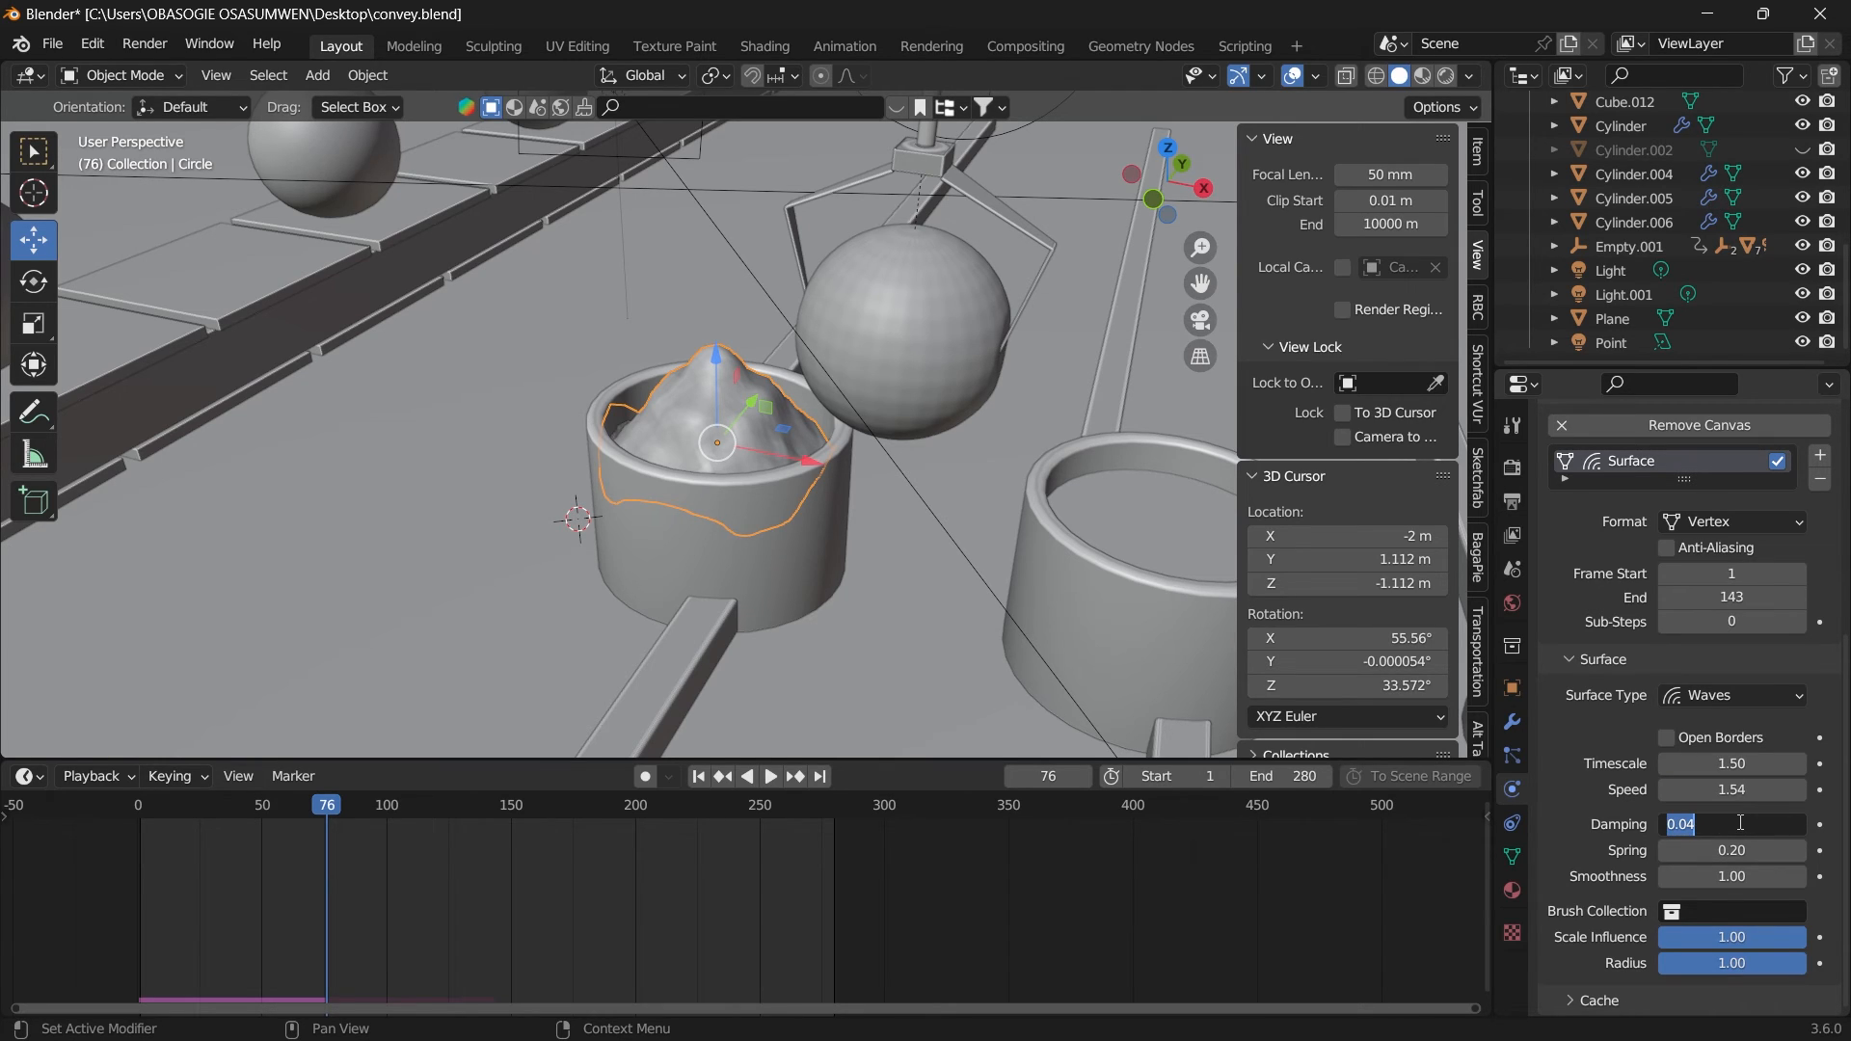
click(1740, 823)
key(BackSpace)
key(BackSpace)
text(14)
key(Return)
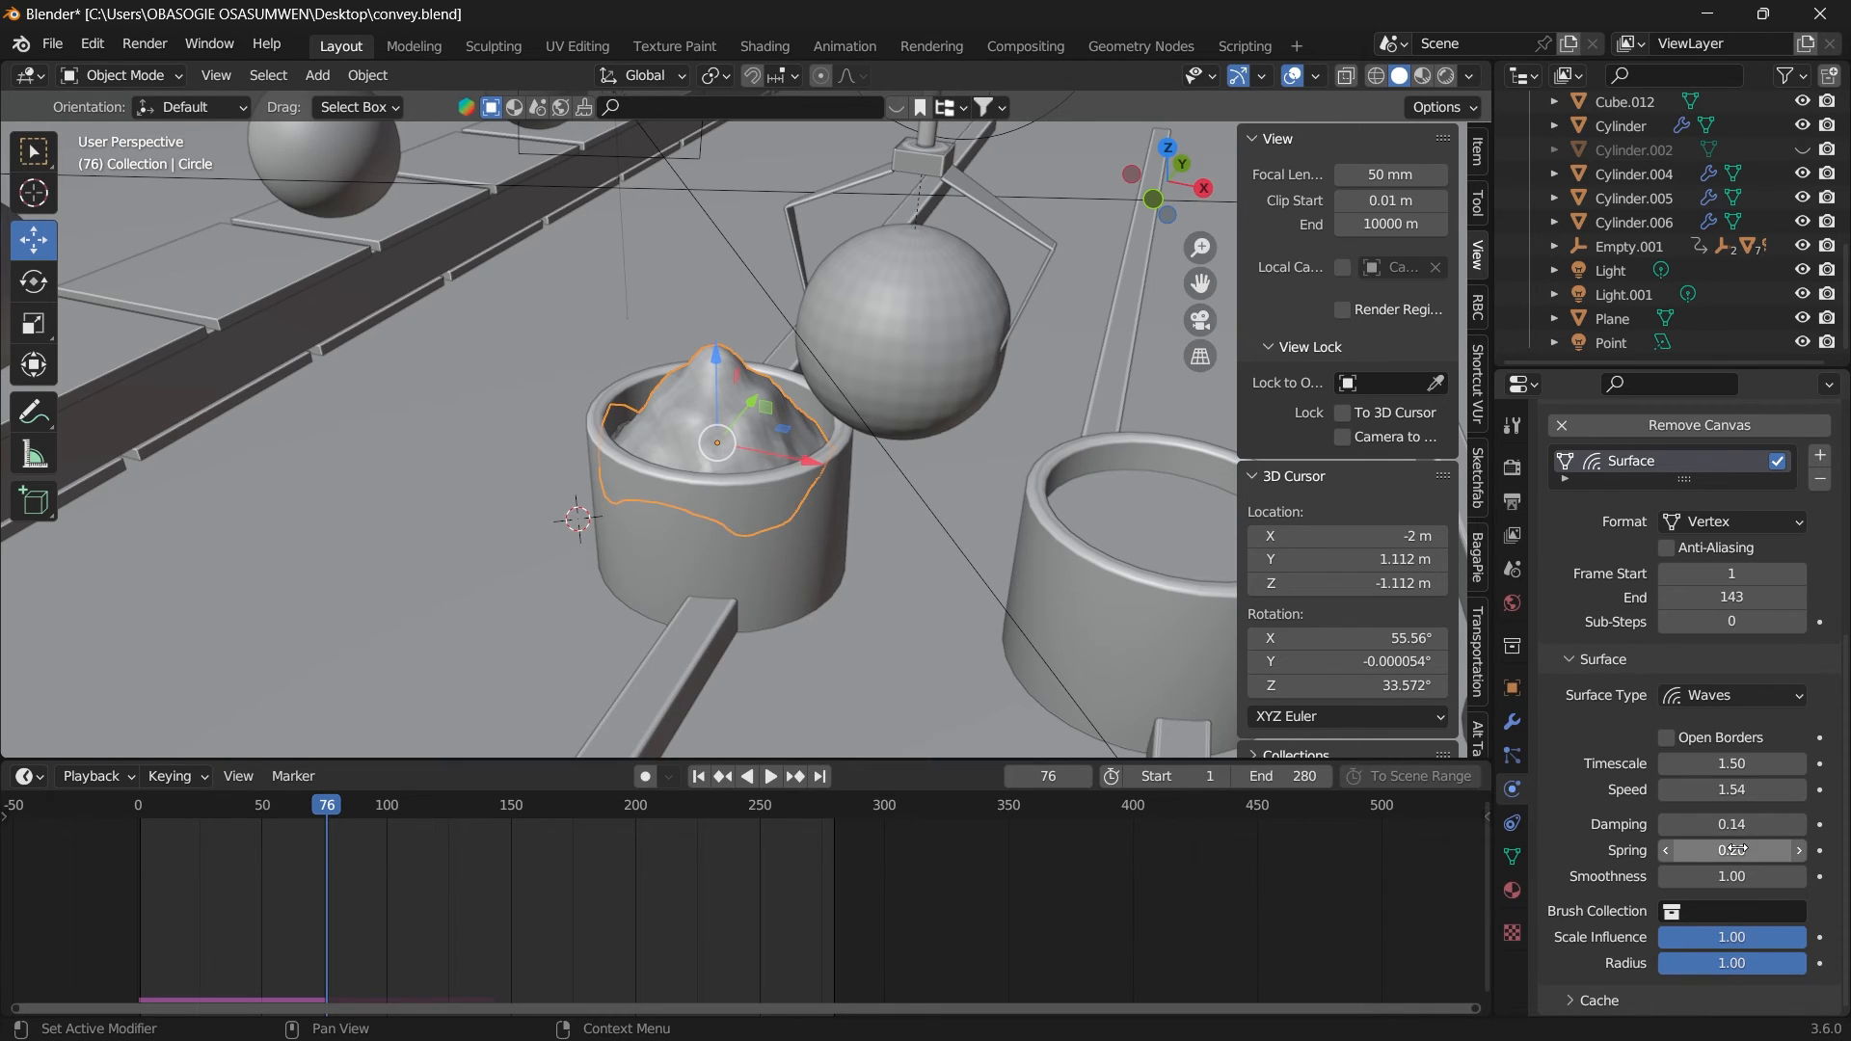
click(1736, 849)
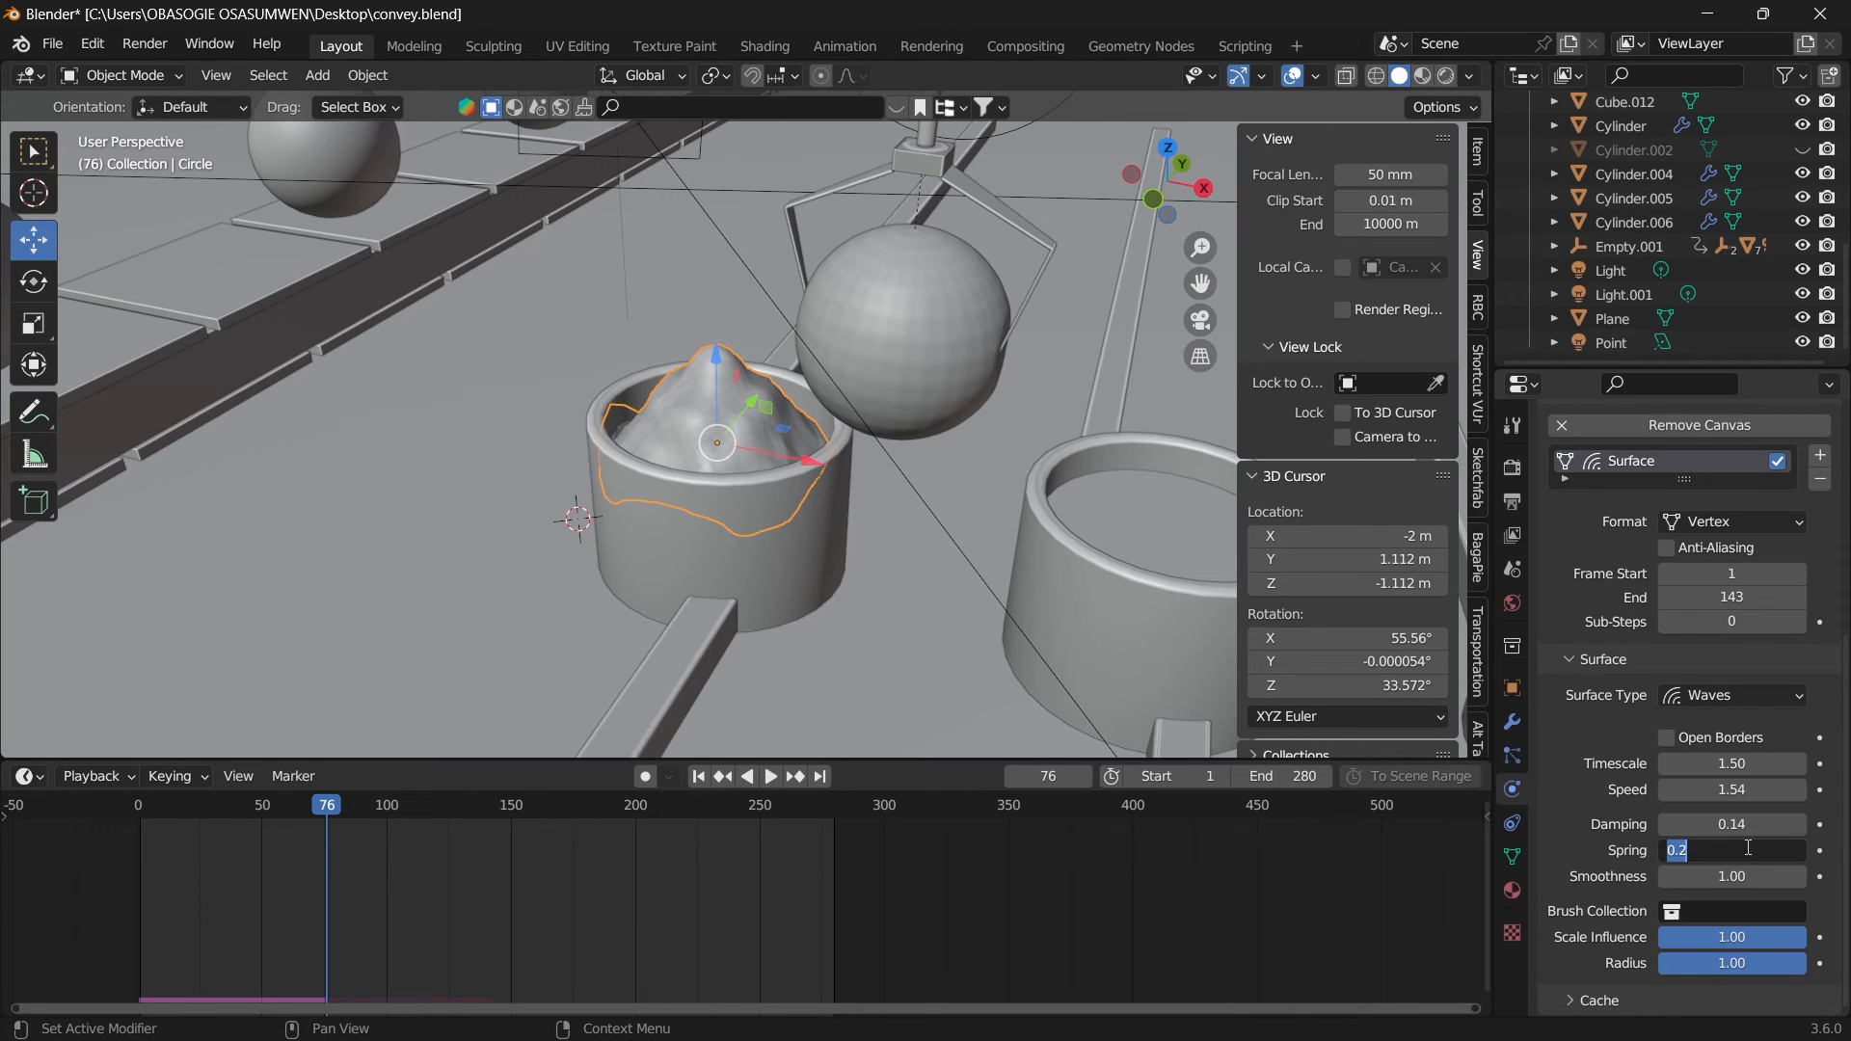
text(1)
key(Return)
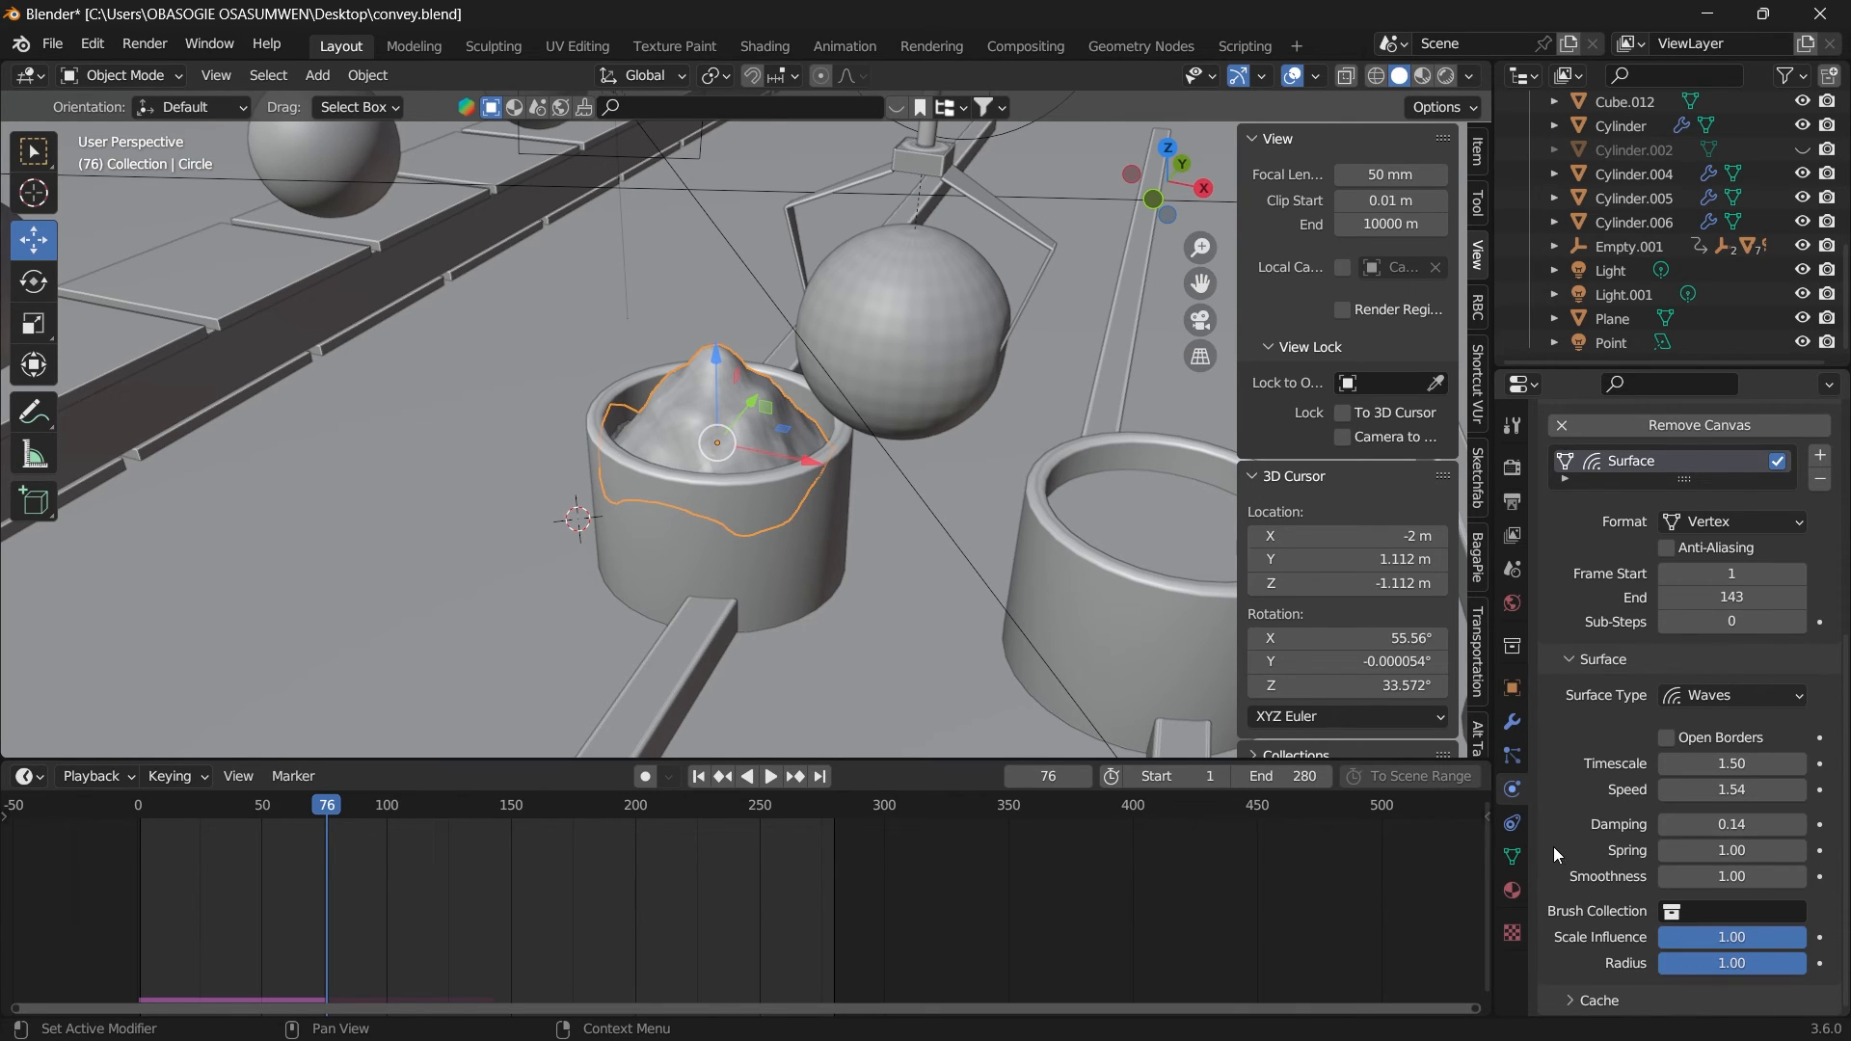
Step: Set the fluid disc's wave smoothness to 1.16
click(1721, 877)
text(1.0)
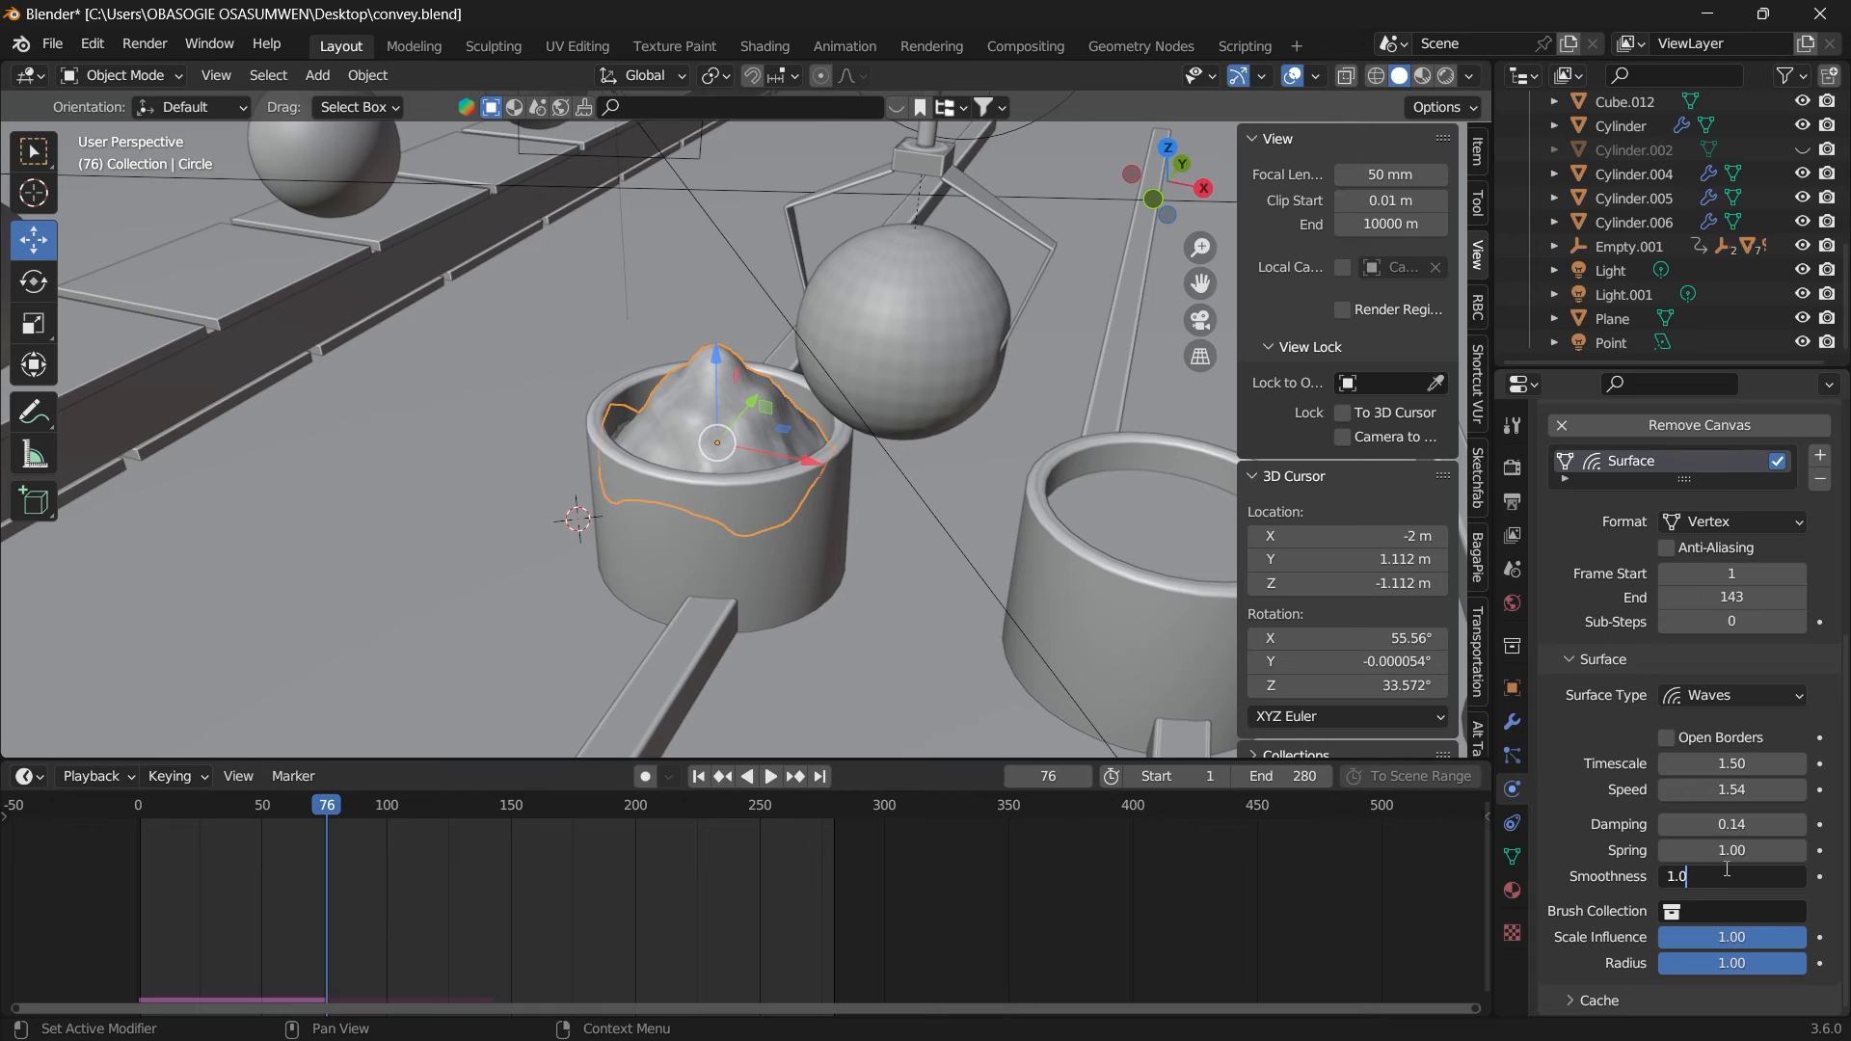
key(BackSpace)
text(16)
key(Return)
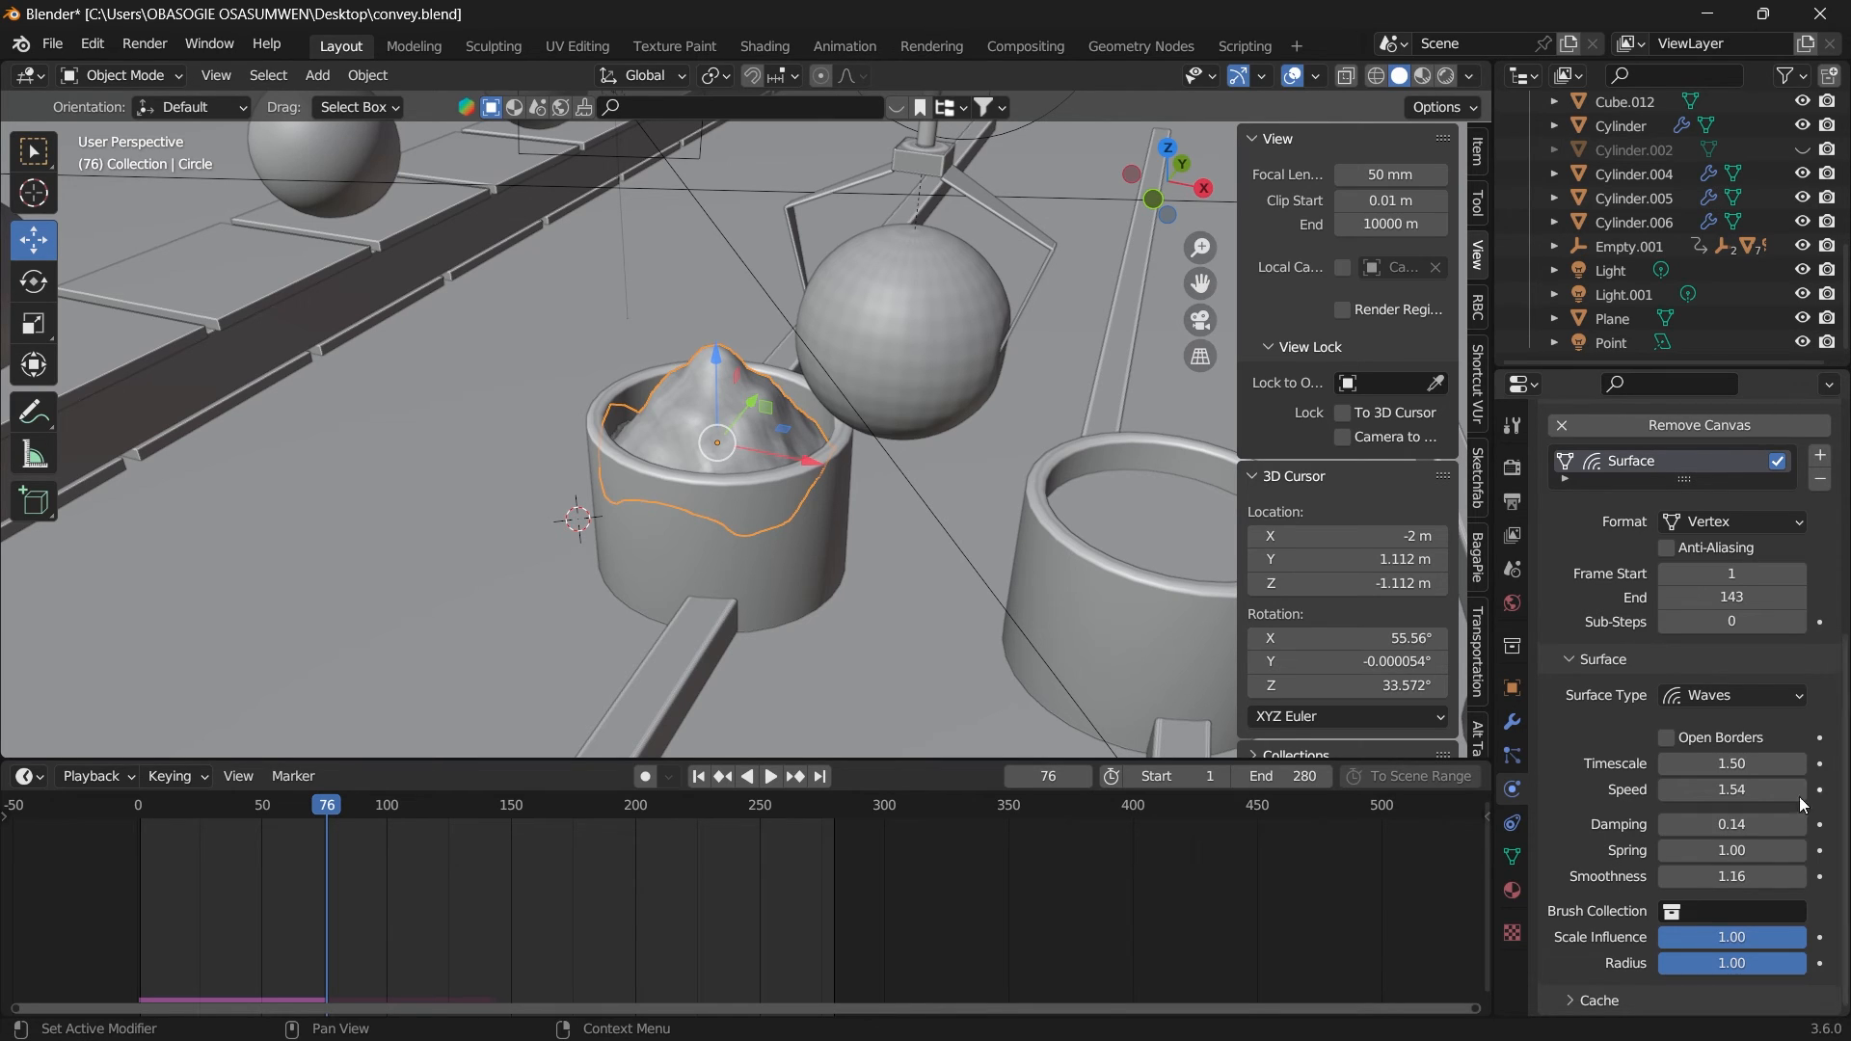
Step: Play the animation from the beginning twice to check how the adjusted waves settle in the first container
drag(177, 802, 141, 812)
key(space)
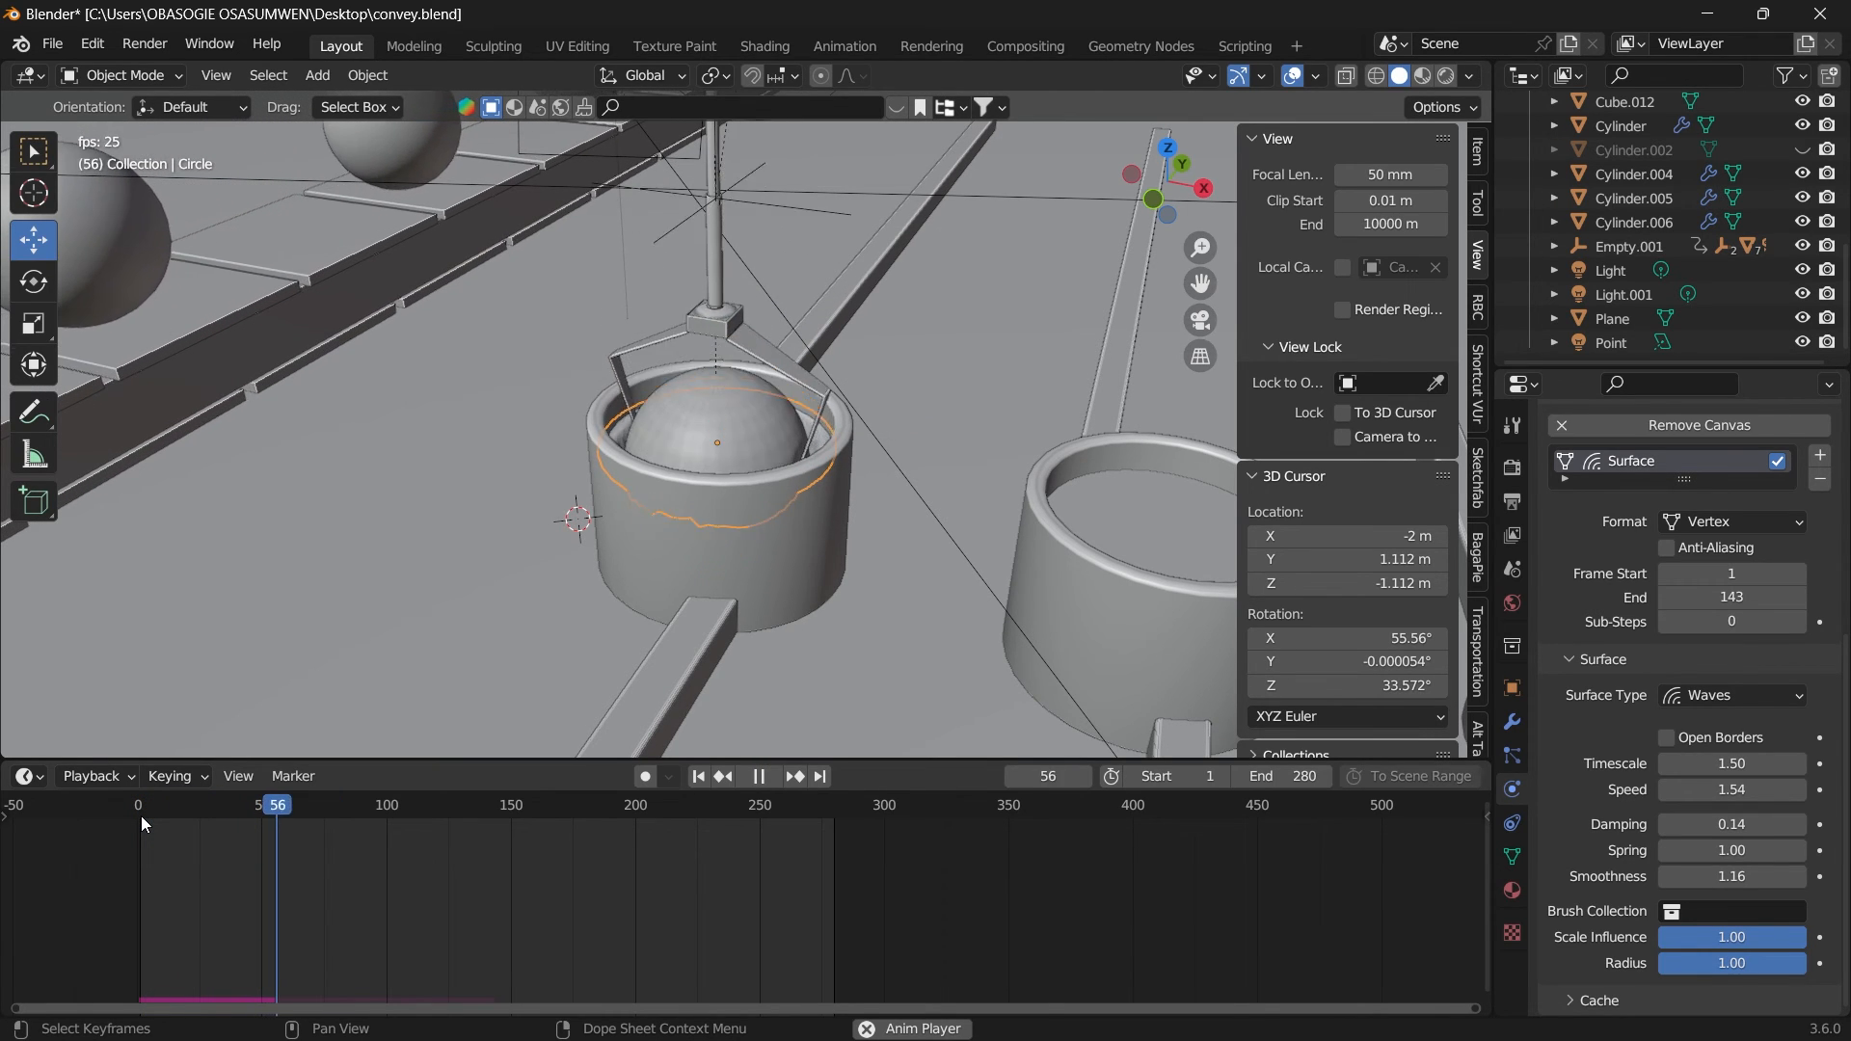
key(space)
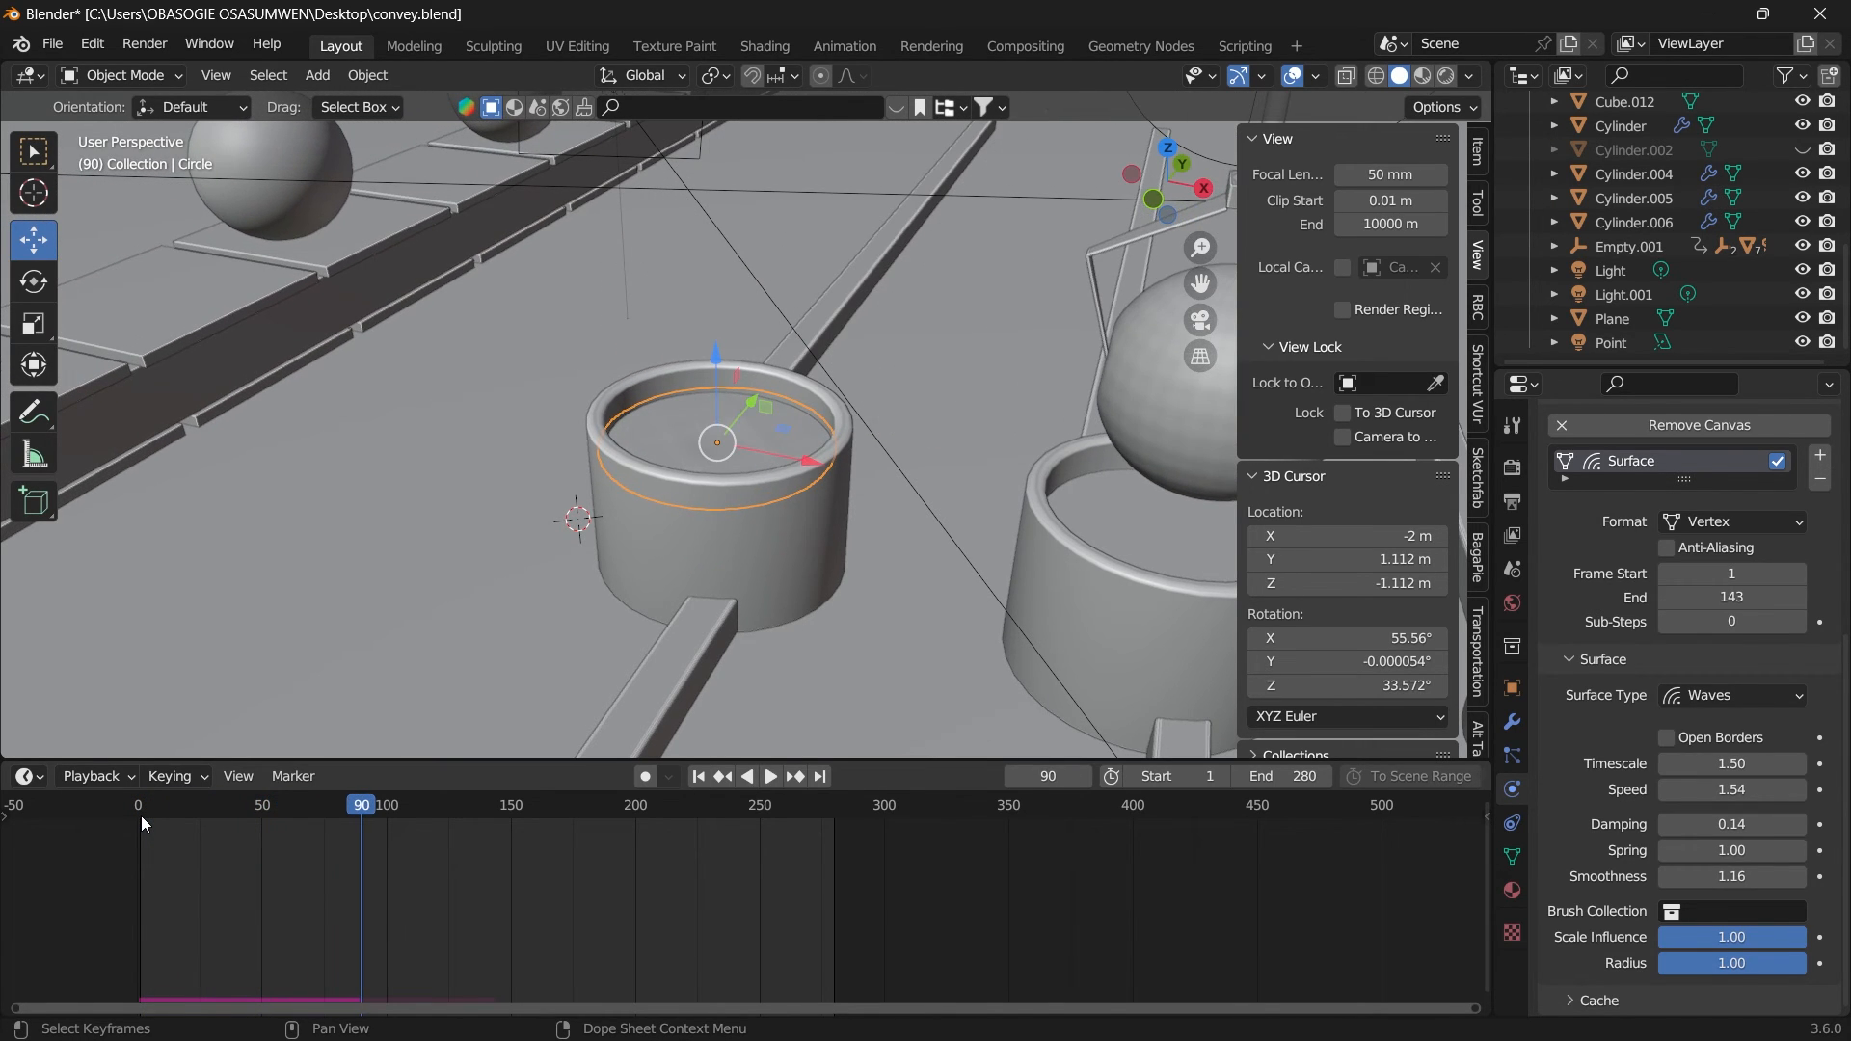
key(shift+Left)
key(space)
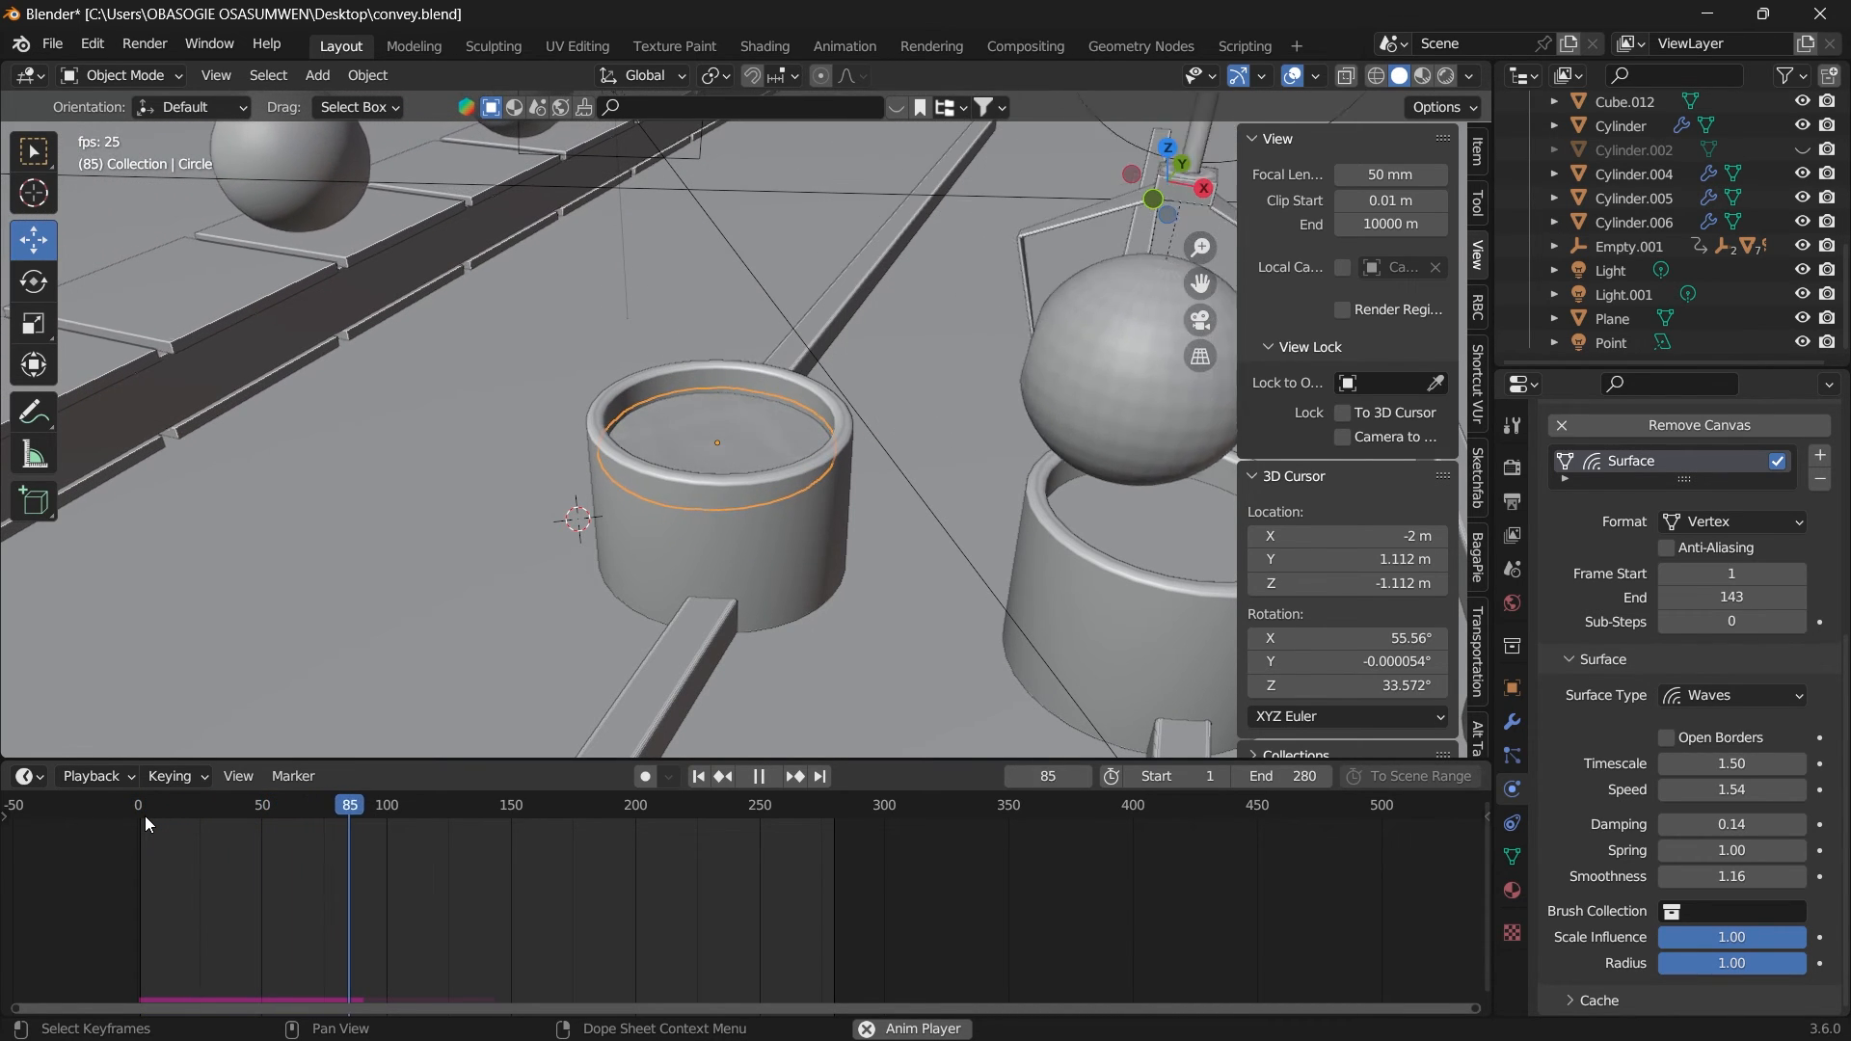
Step: Replay the animation from the beginning to check the ripples in the first container
key(space)
drag(162, 816, 140, 814)
key(space)
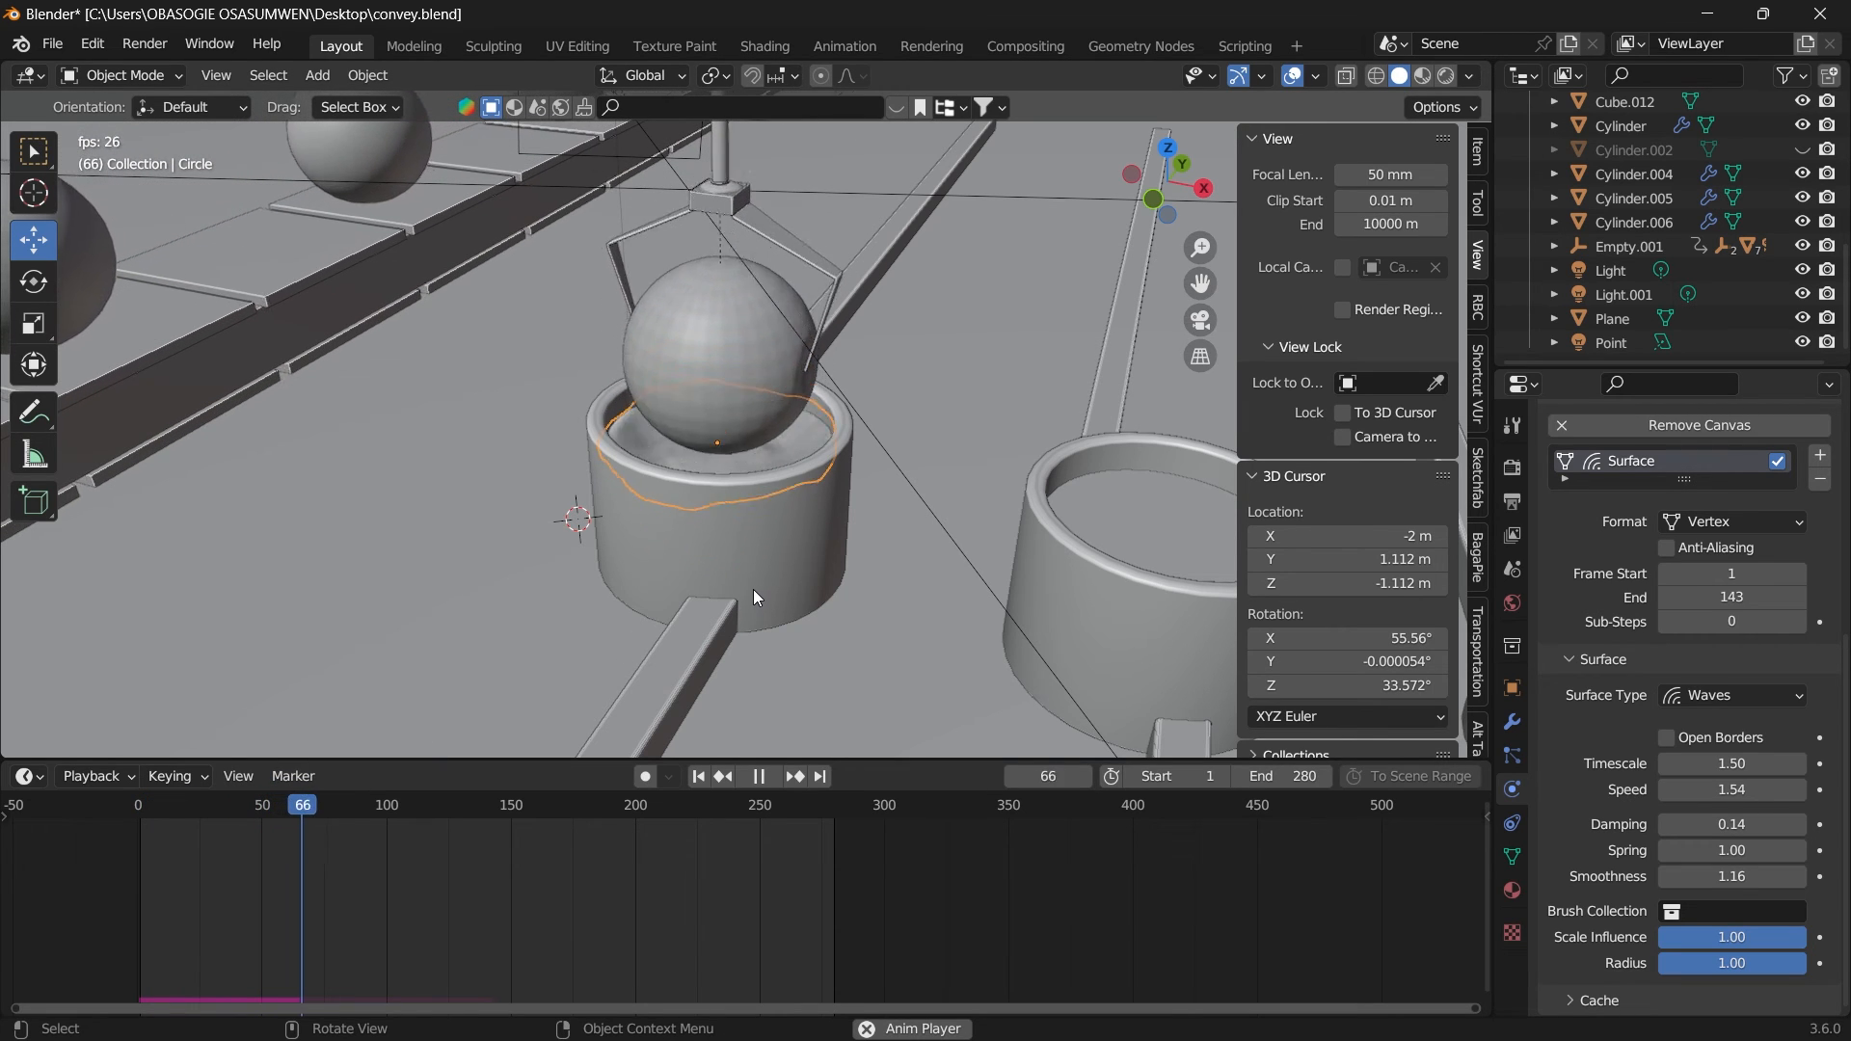
key(space)
Step: Switch the viewport to rendered shading and play the animation from the beginning to check the first container's fluid
shift+middle_drag(1232, 331, 1197, 323)
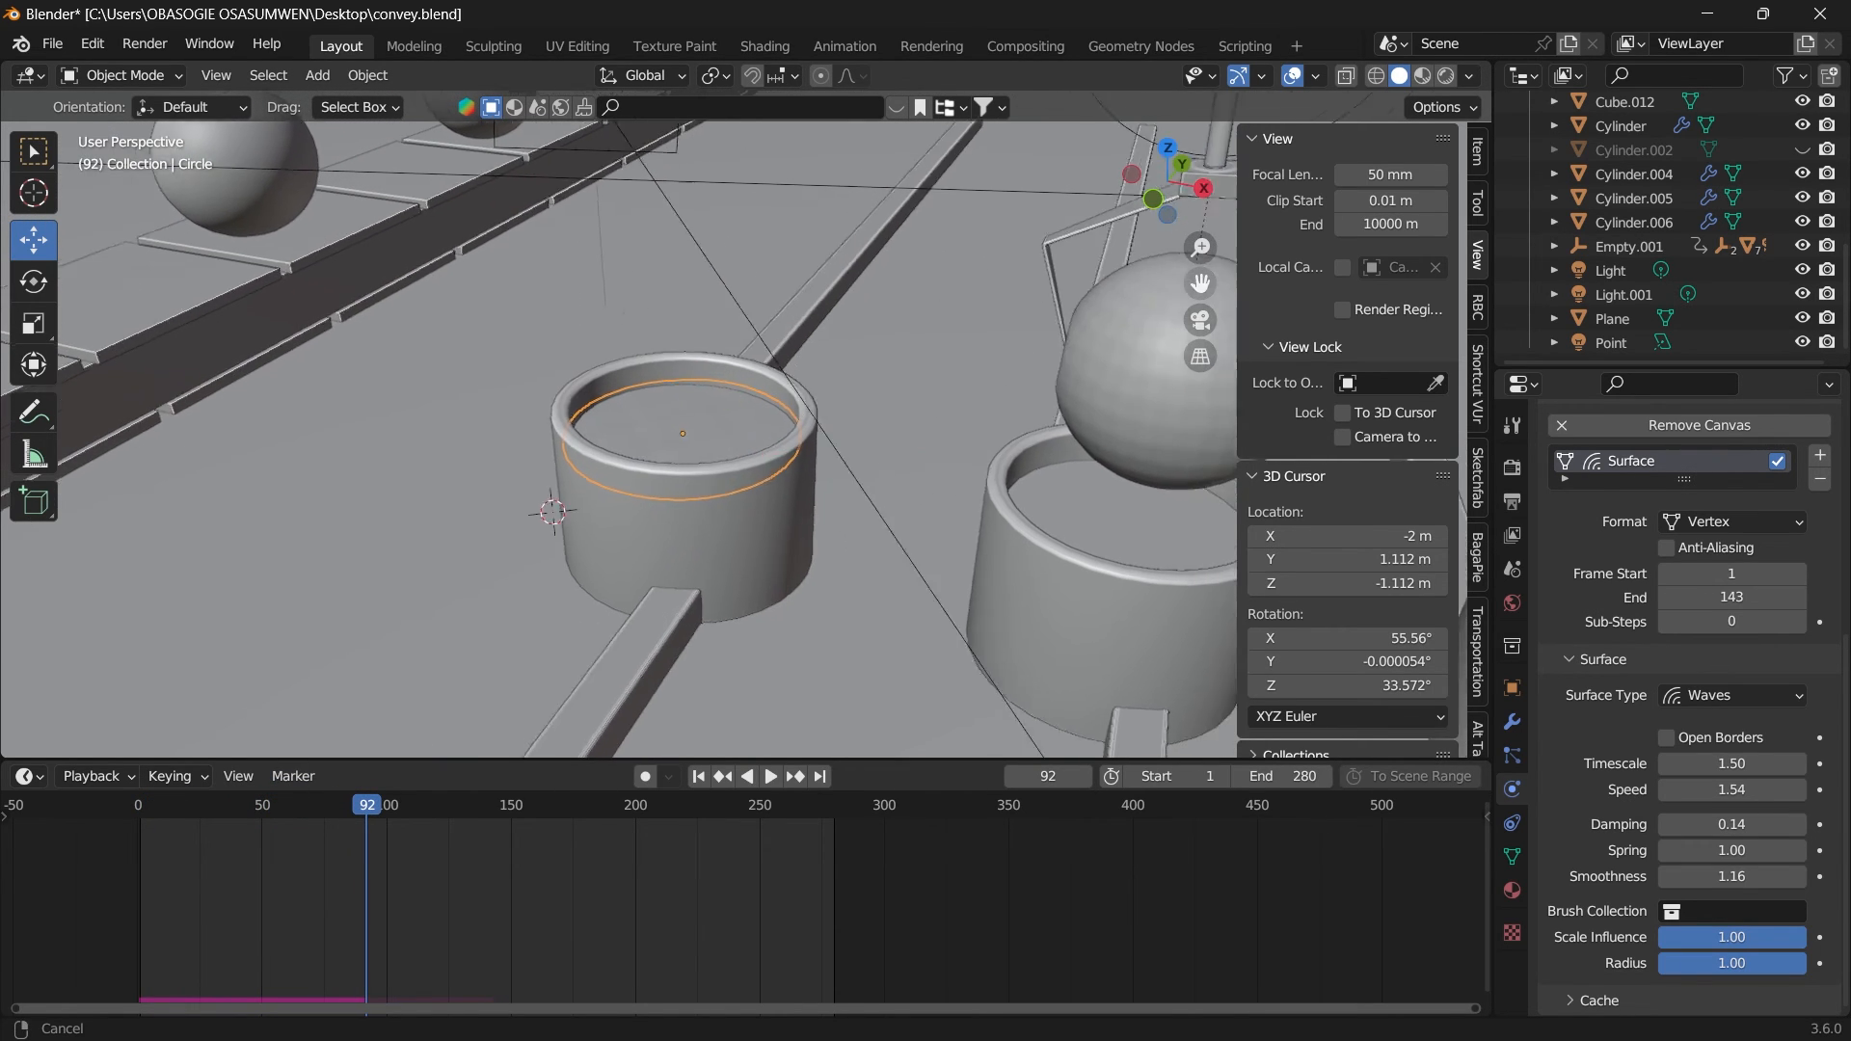
drag(1168, 276, 906, 266)
scroll(992, 426, up, 1)
mouse_move(1179, 205)
mouse_down()
mouse_move(1139, 192)
mouse_move(1180, 203)
mouse_up()
click(1446, 76)
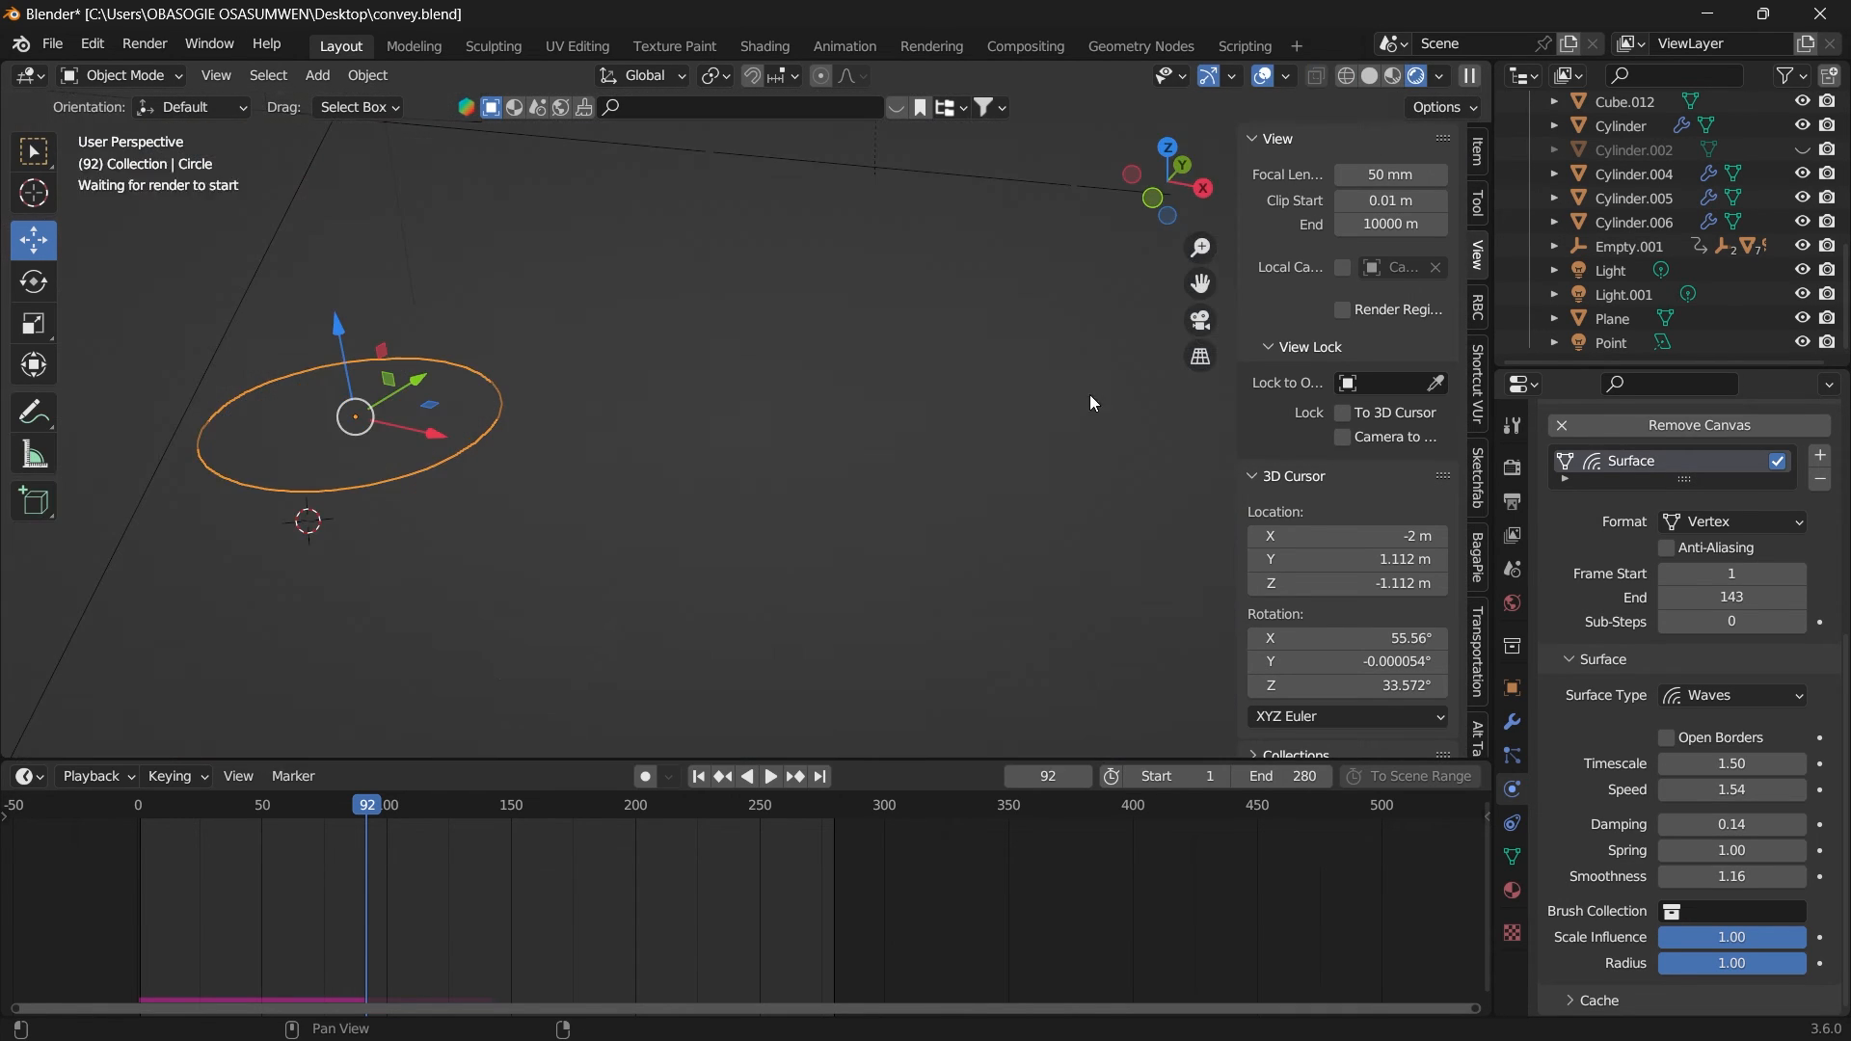
click(145, 814)
key(space)
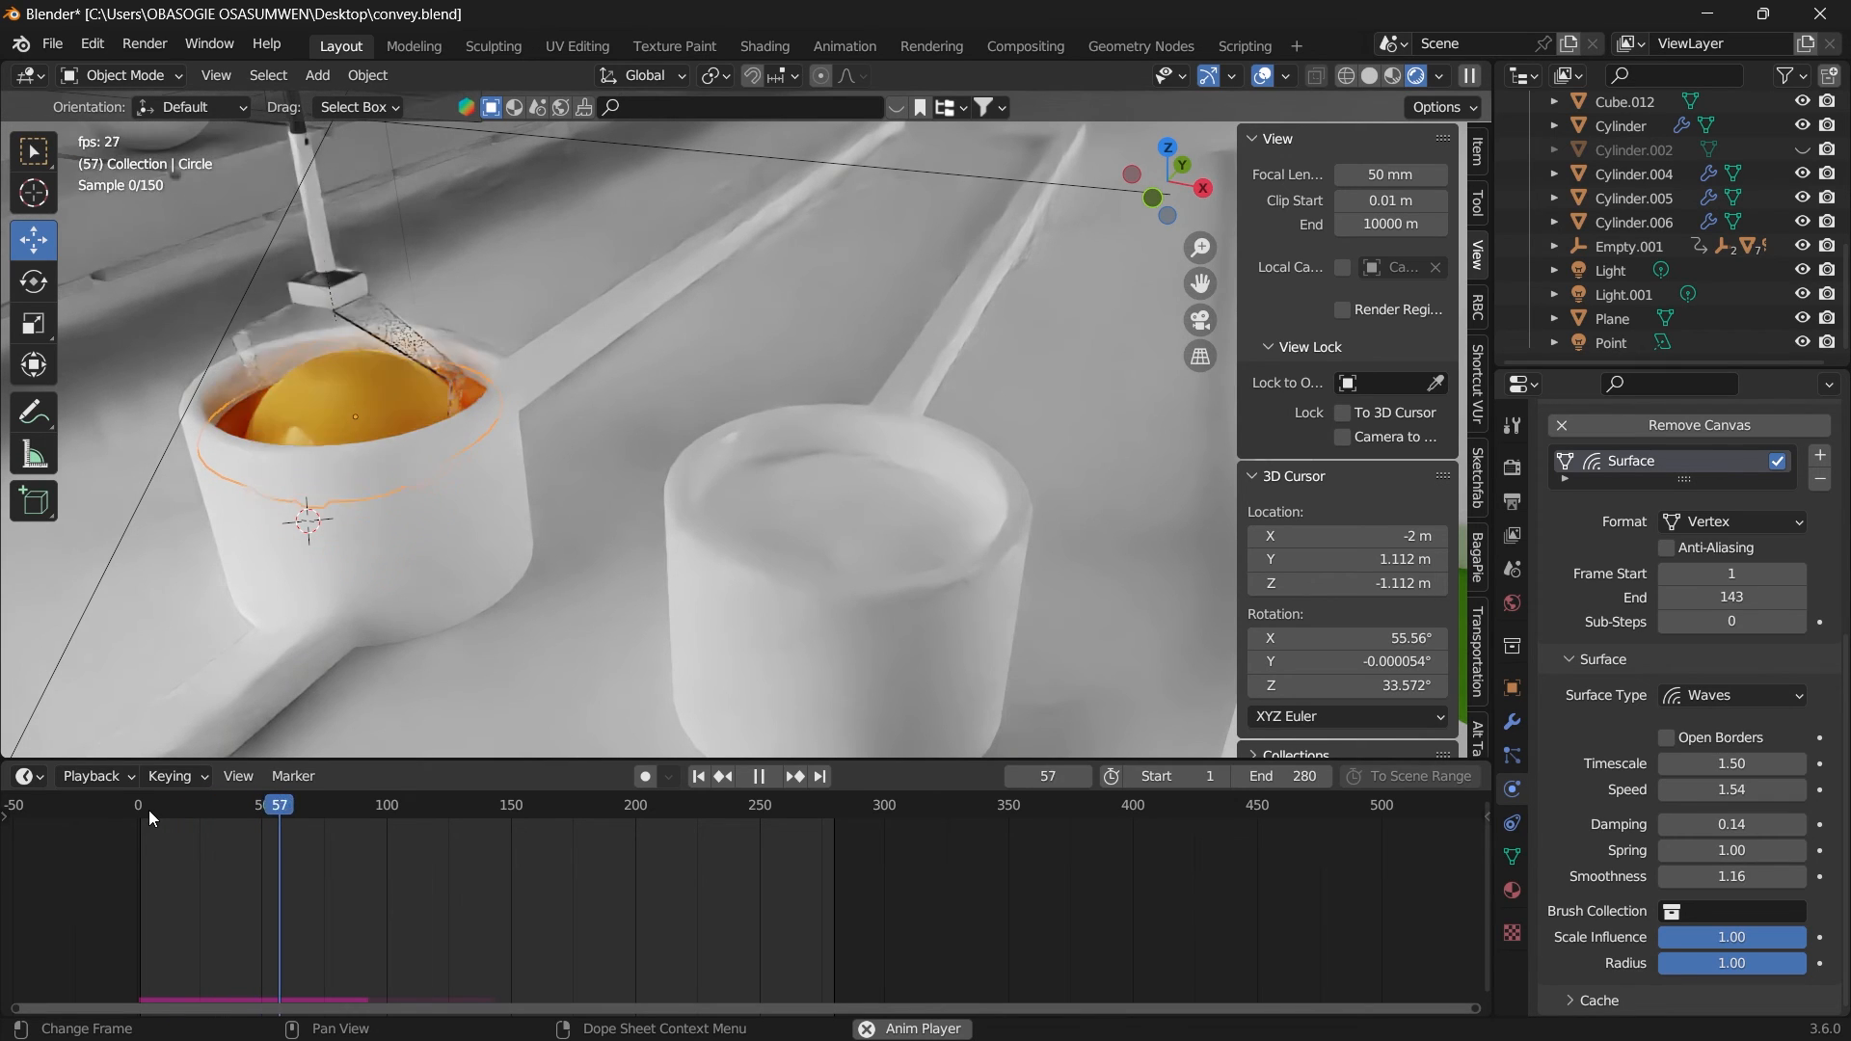
key(space)
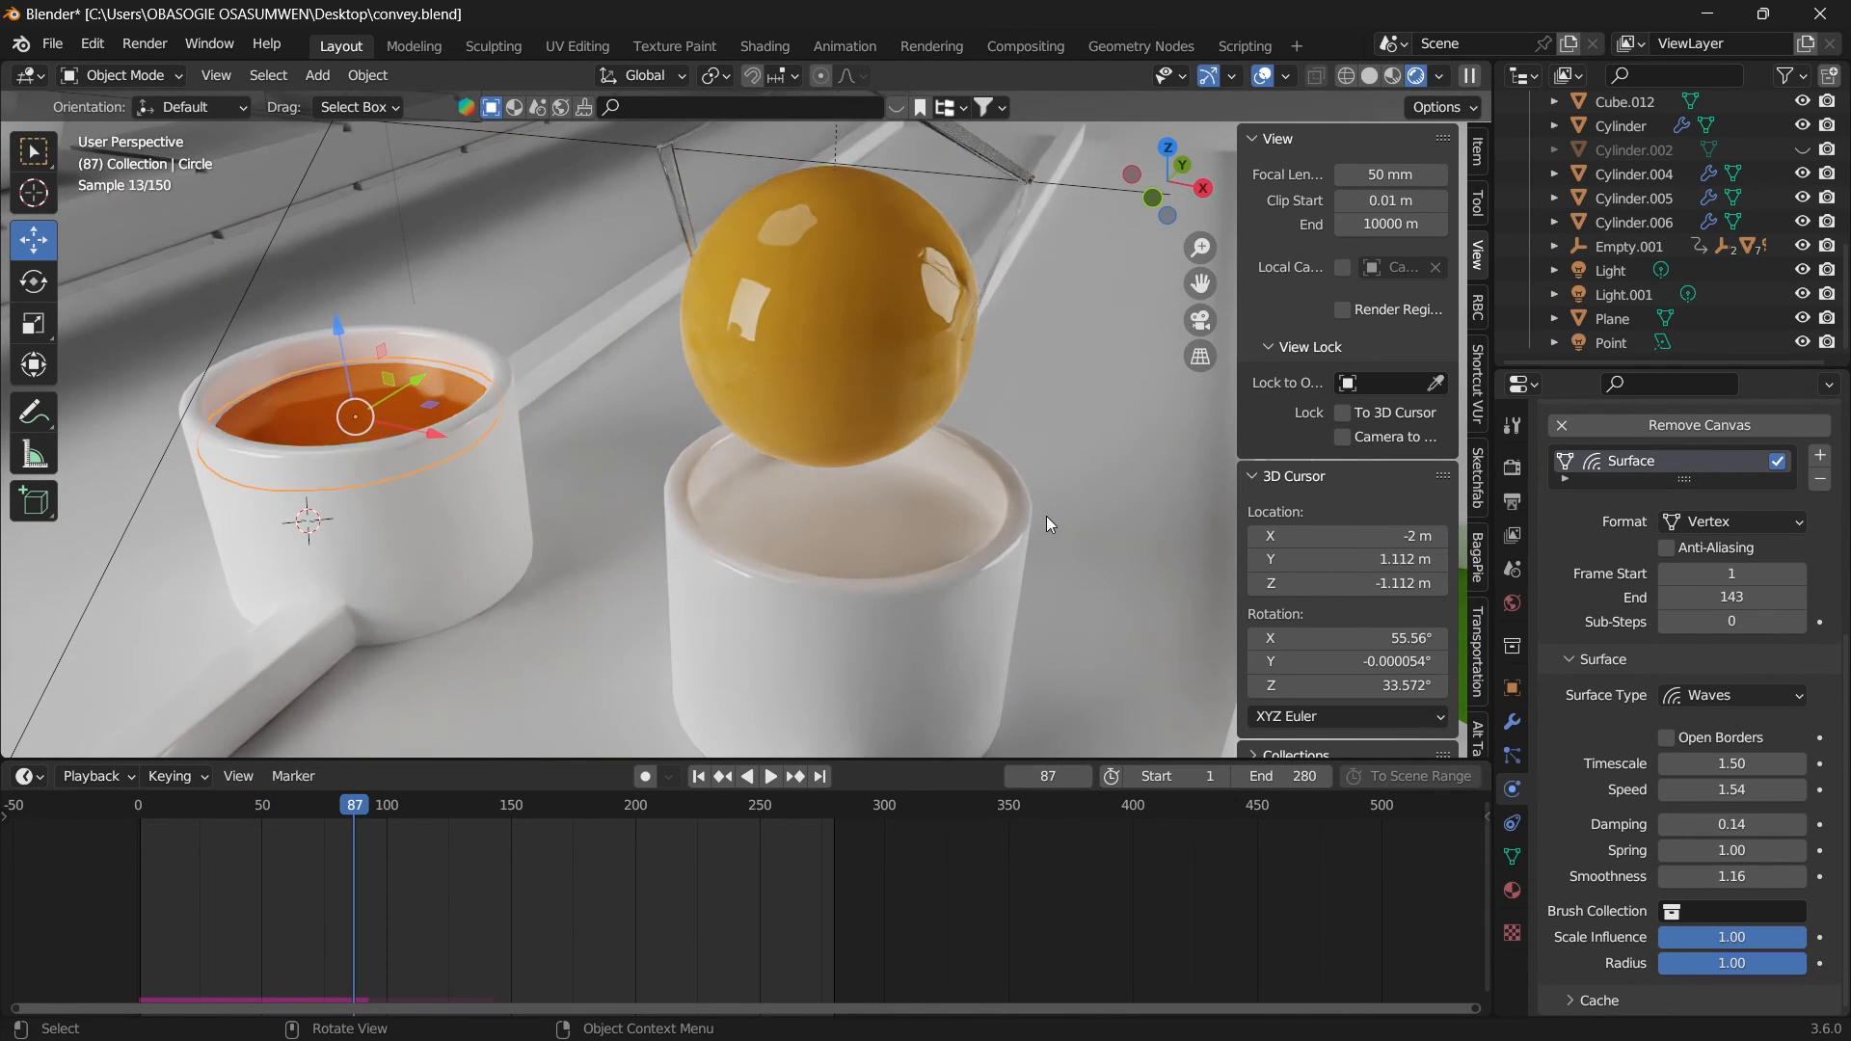
Step: Add Dynamic Paint to the second container's fluid disc and make it a canvas
drag(1200, 286, 1036, 291)
click(687, 524)
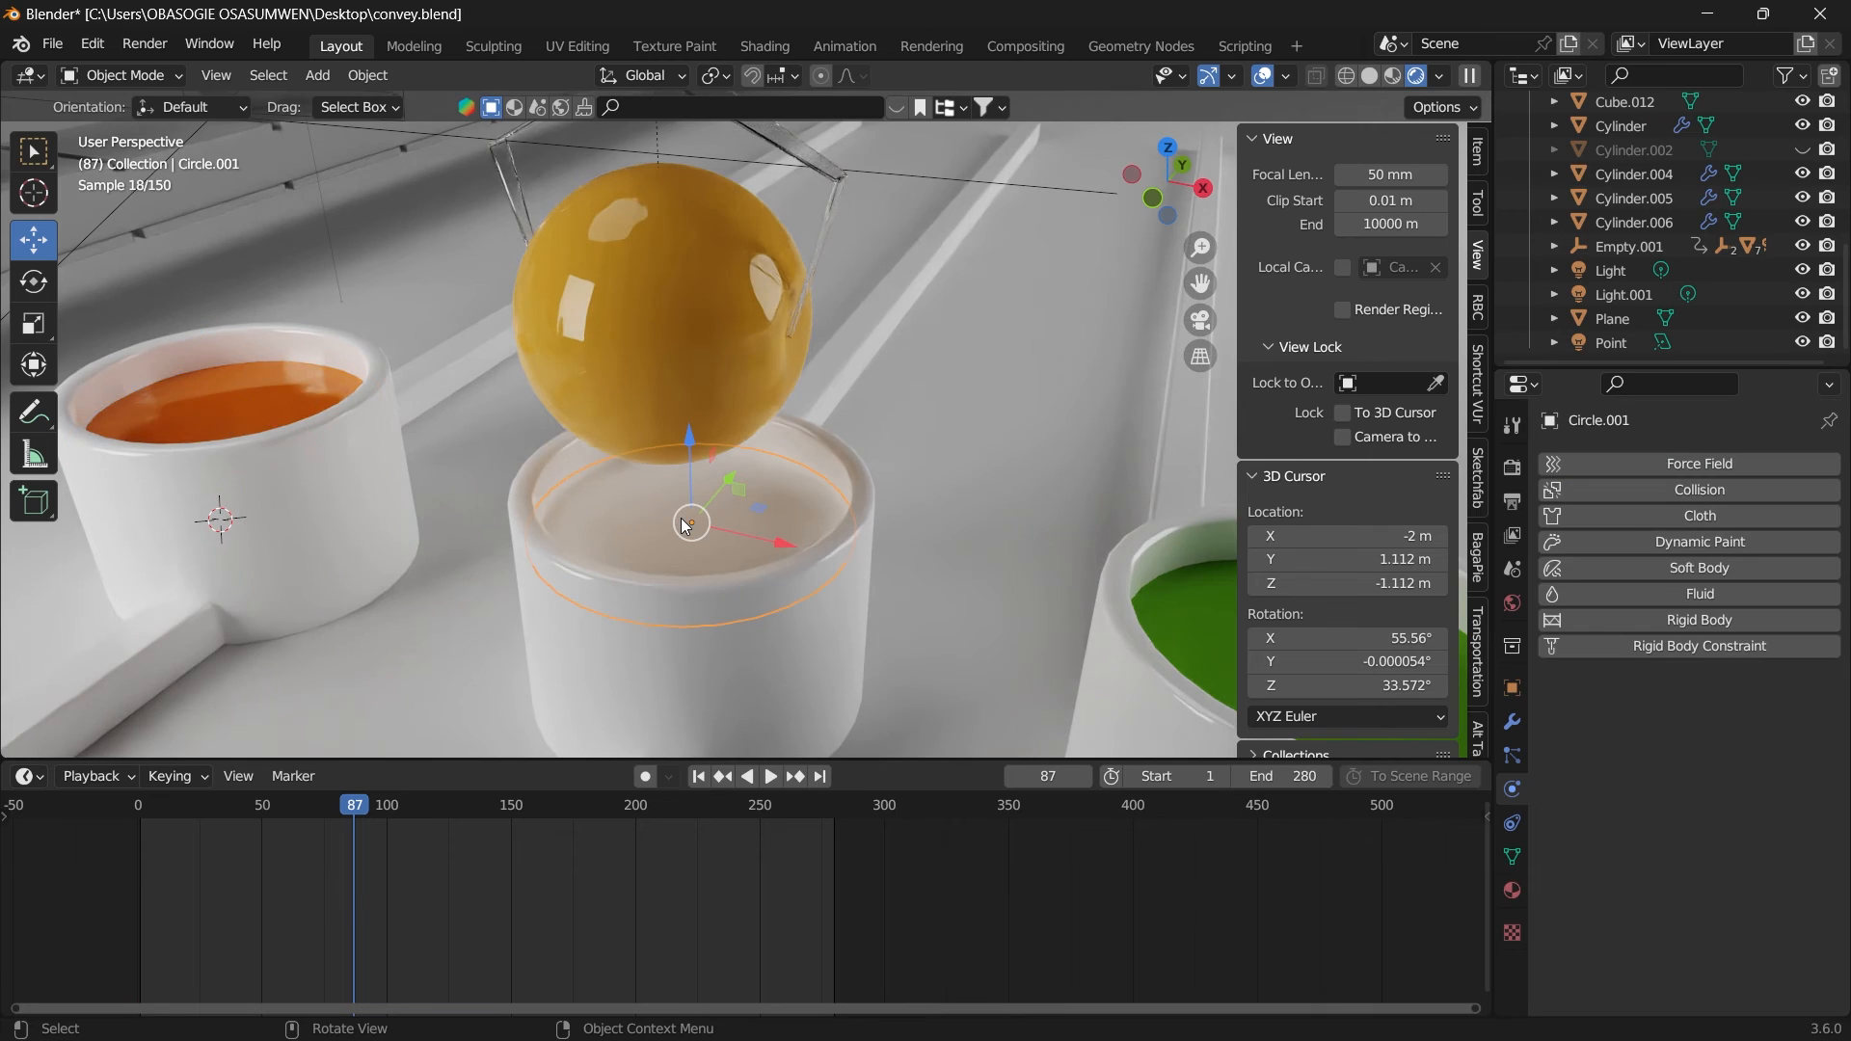
click(1685, 540)
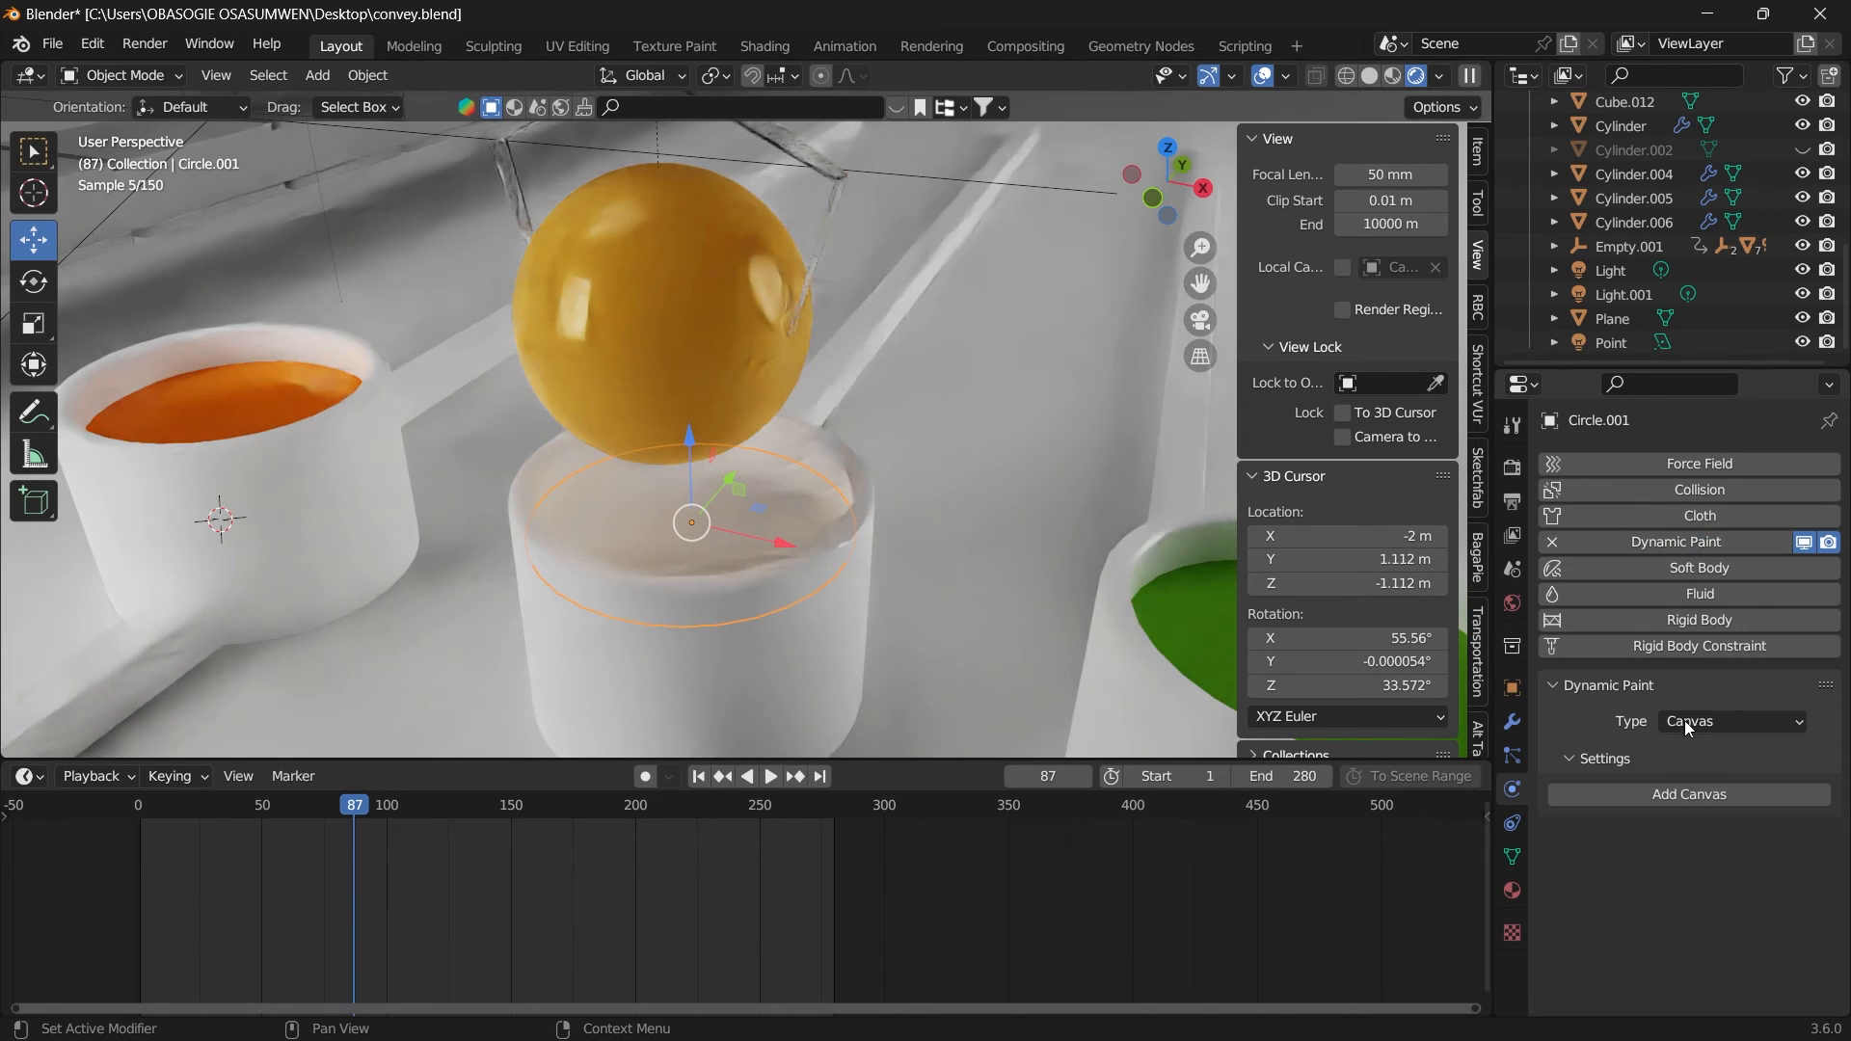
click(735, 365)
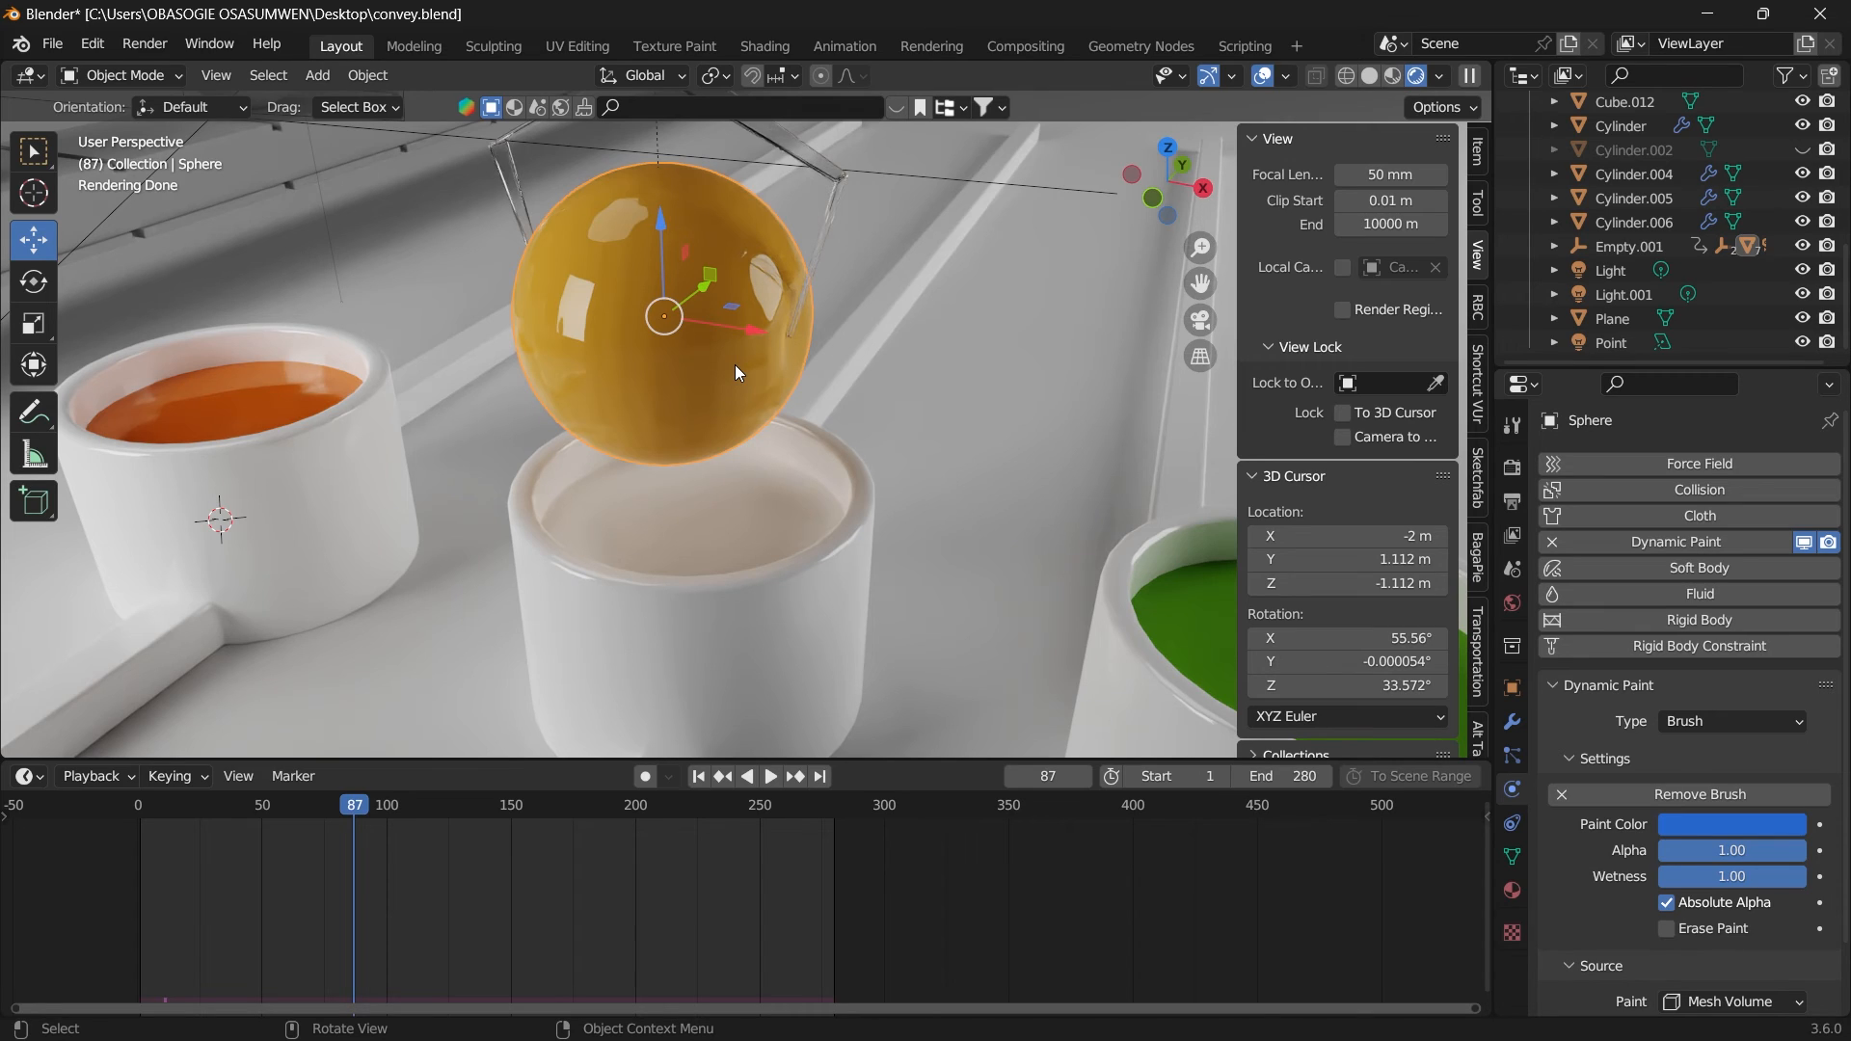
scroll(1625, 920, down, 2)
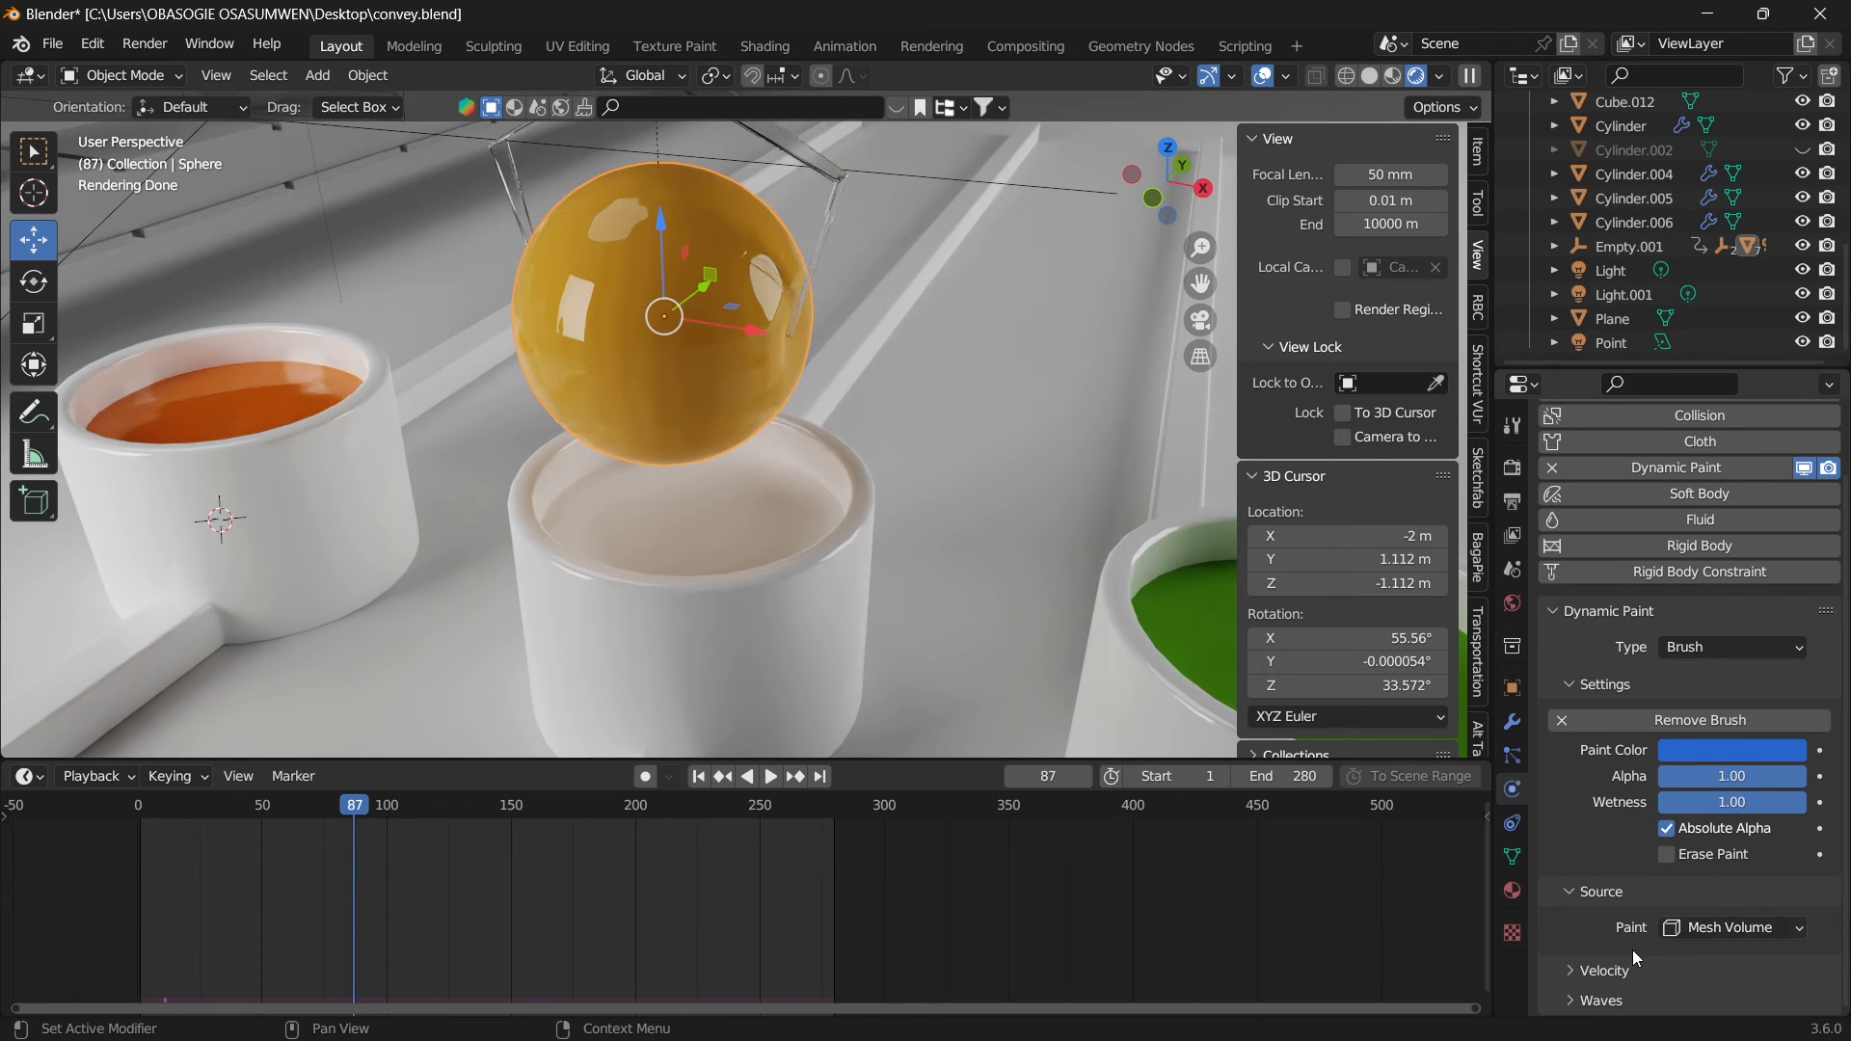
click(707, 547)
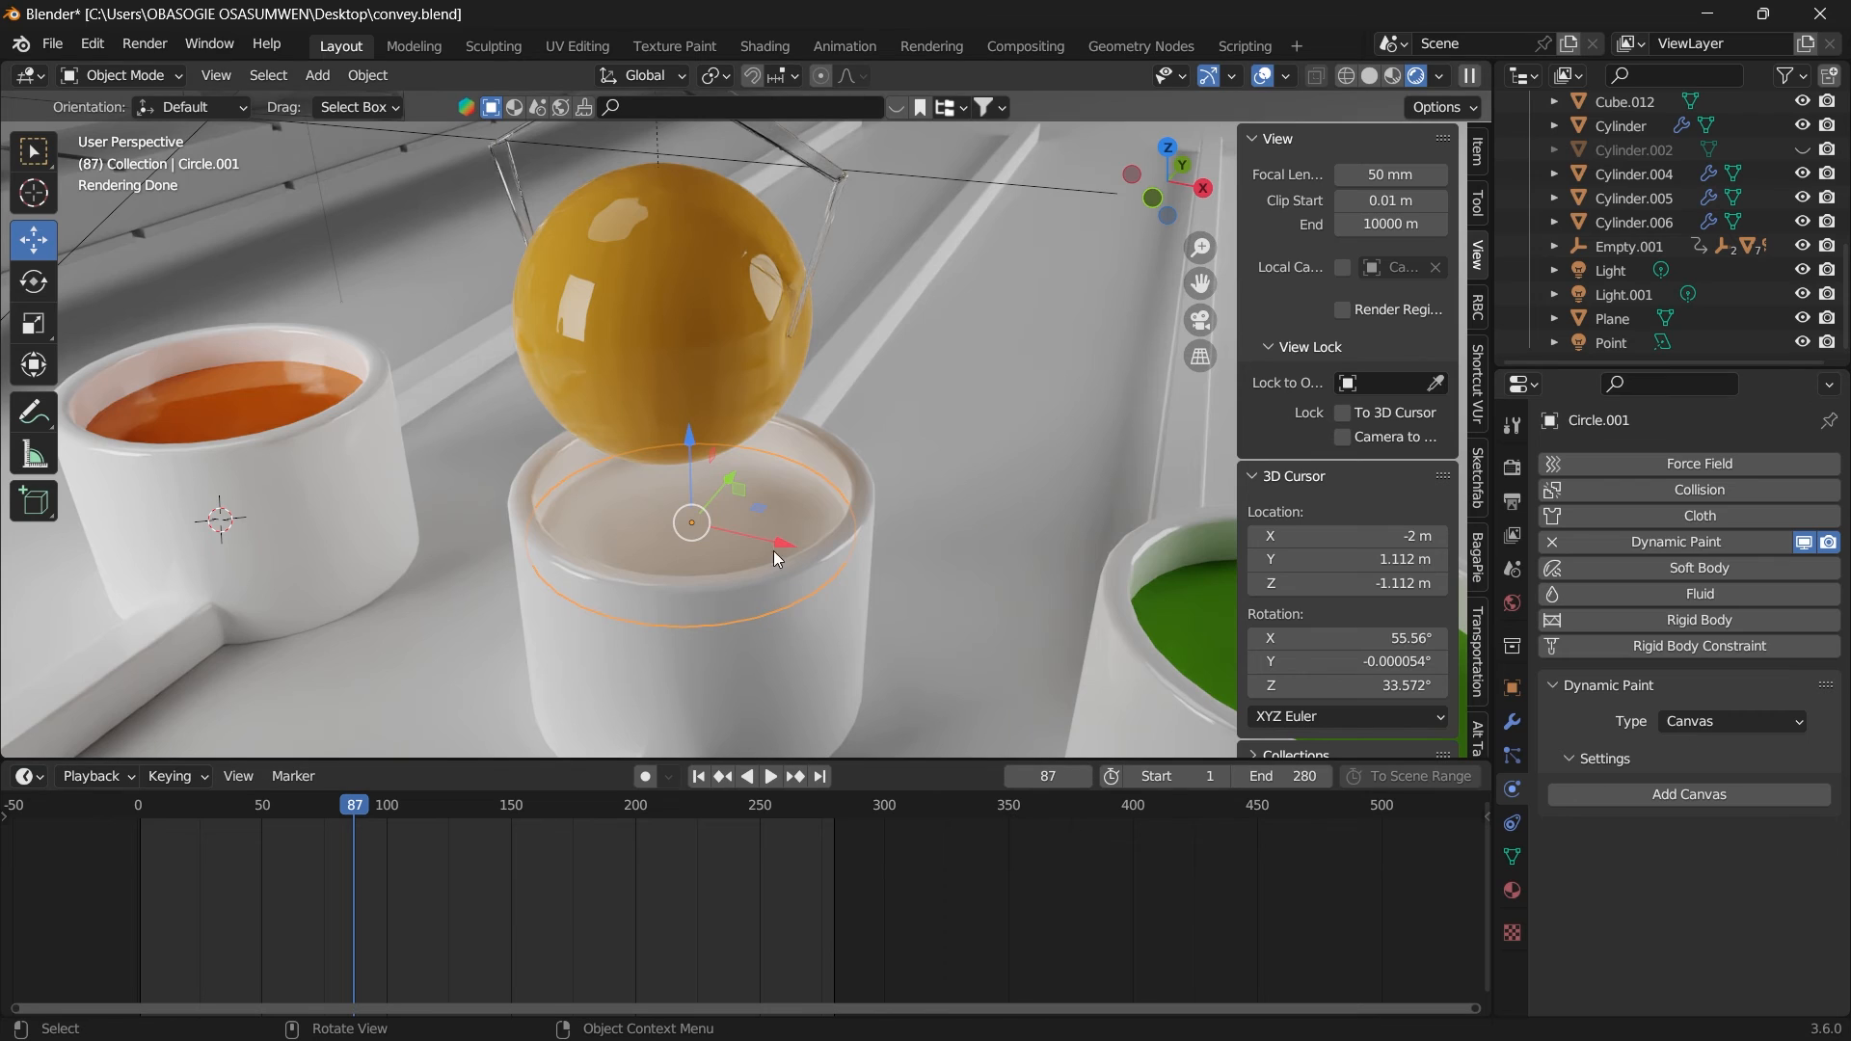
click(1681, 800)
scroll(1610, 883, down, 1)
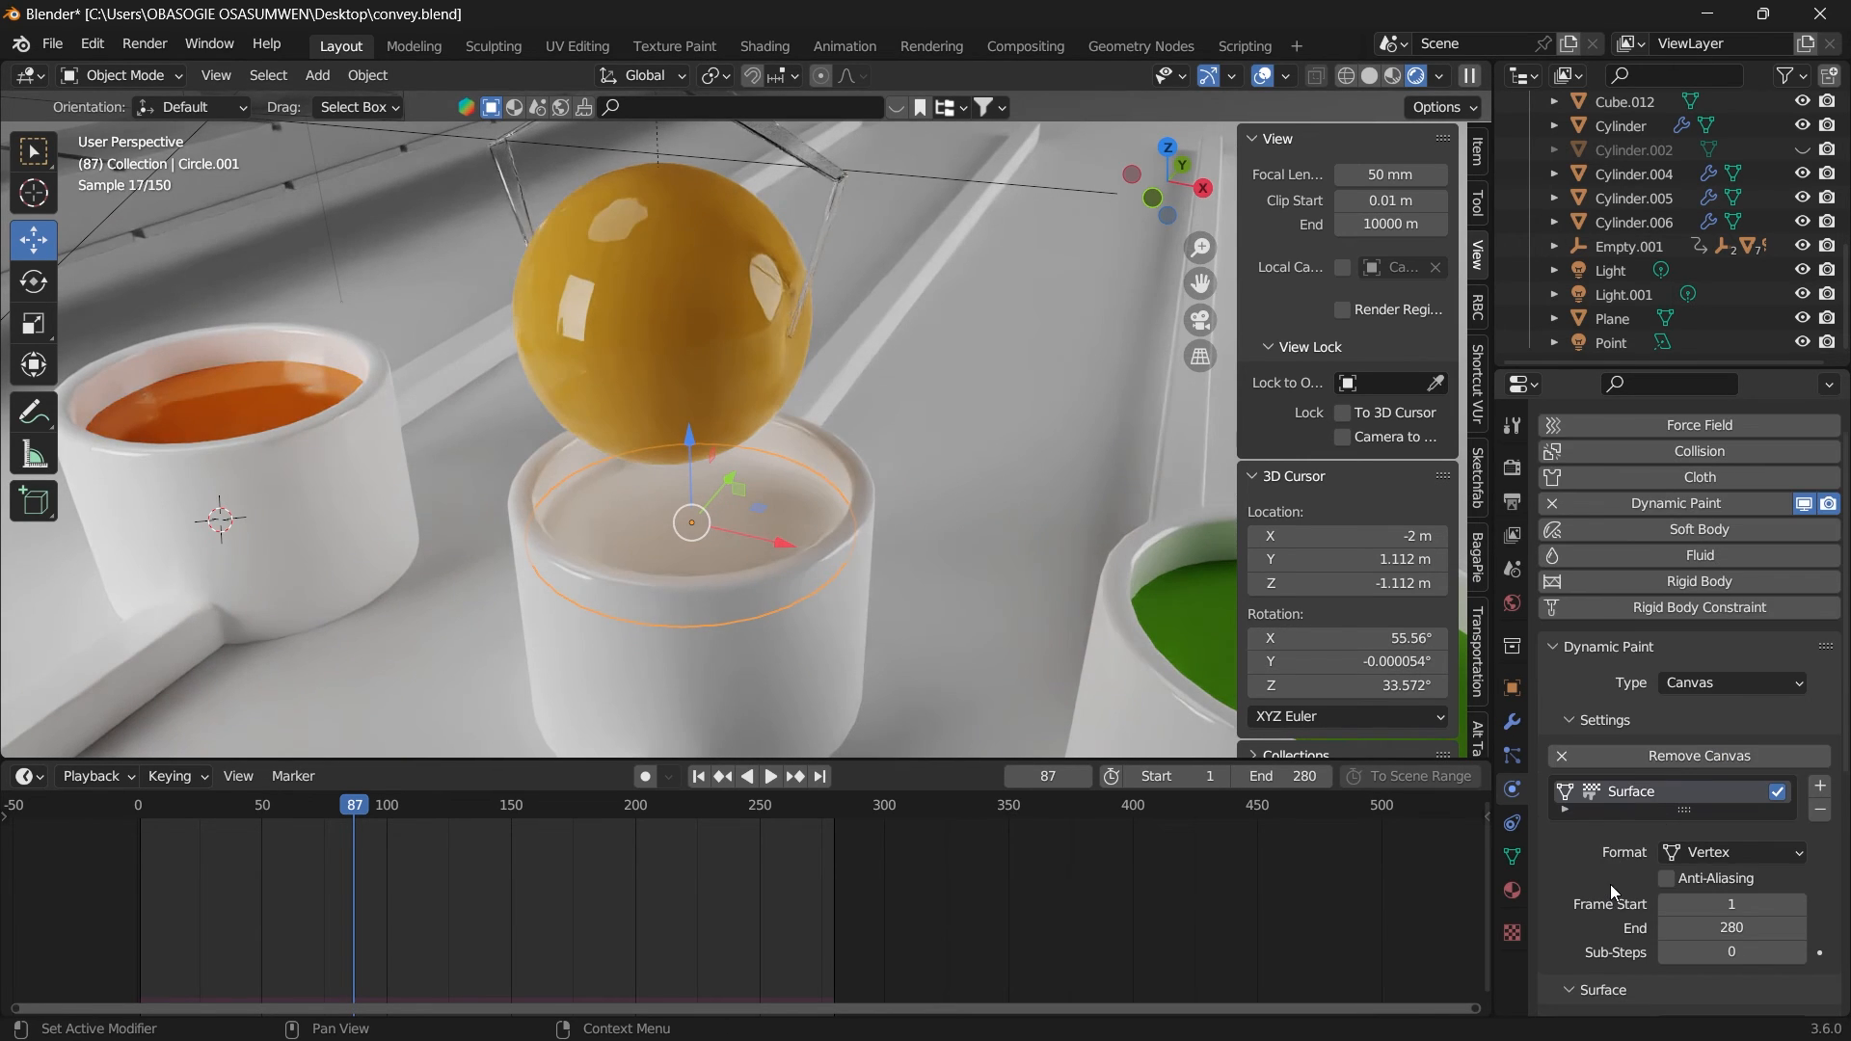
scroll(1822, 867, down, 2)
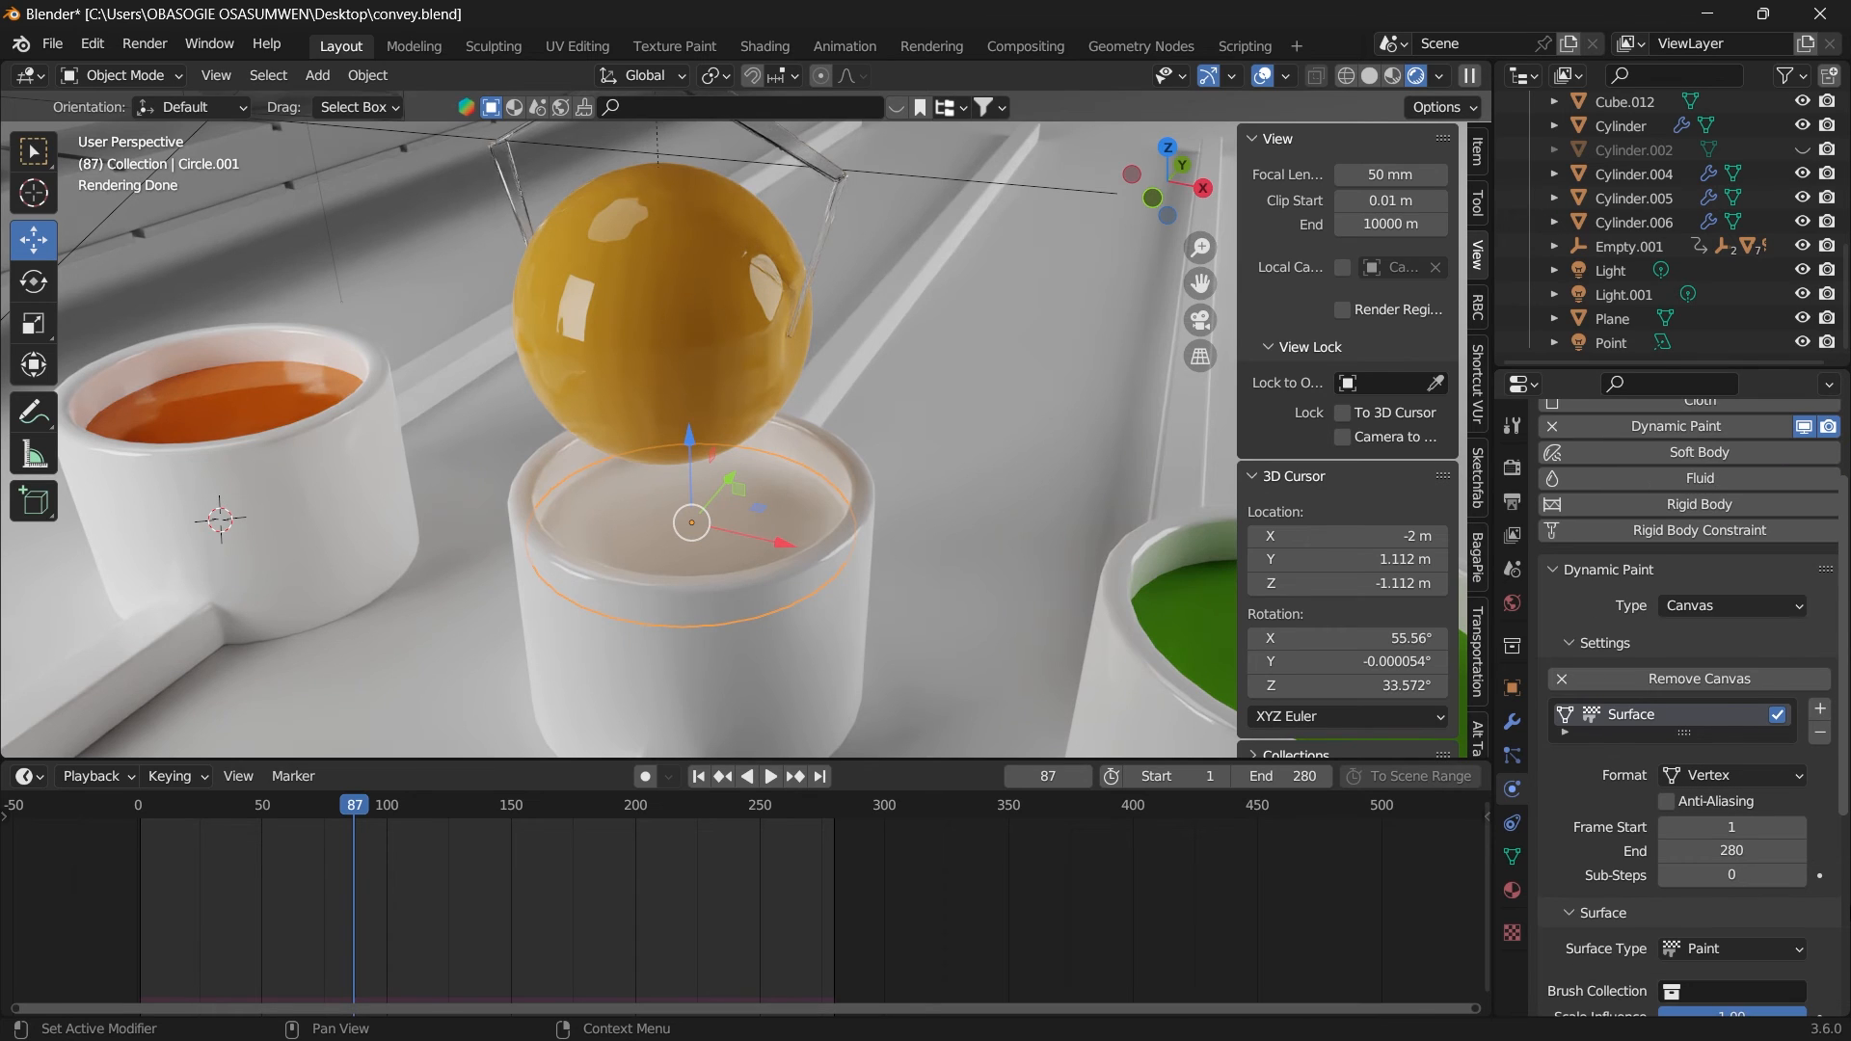
Step: Play until the sphere reaches the second container's fluid, set the canvas's start frame to 107, and save the file
key(space)
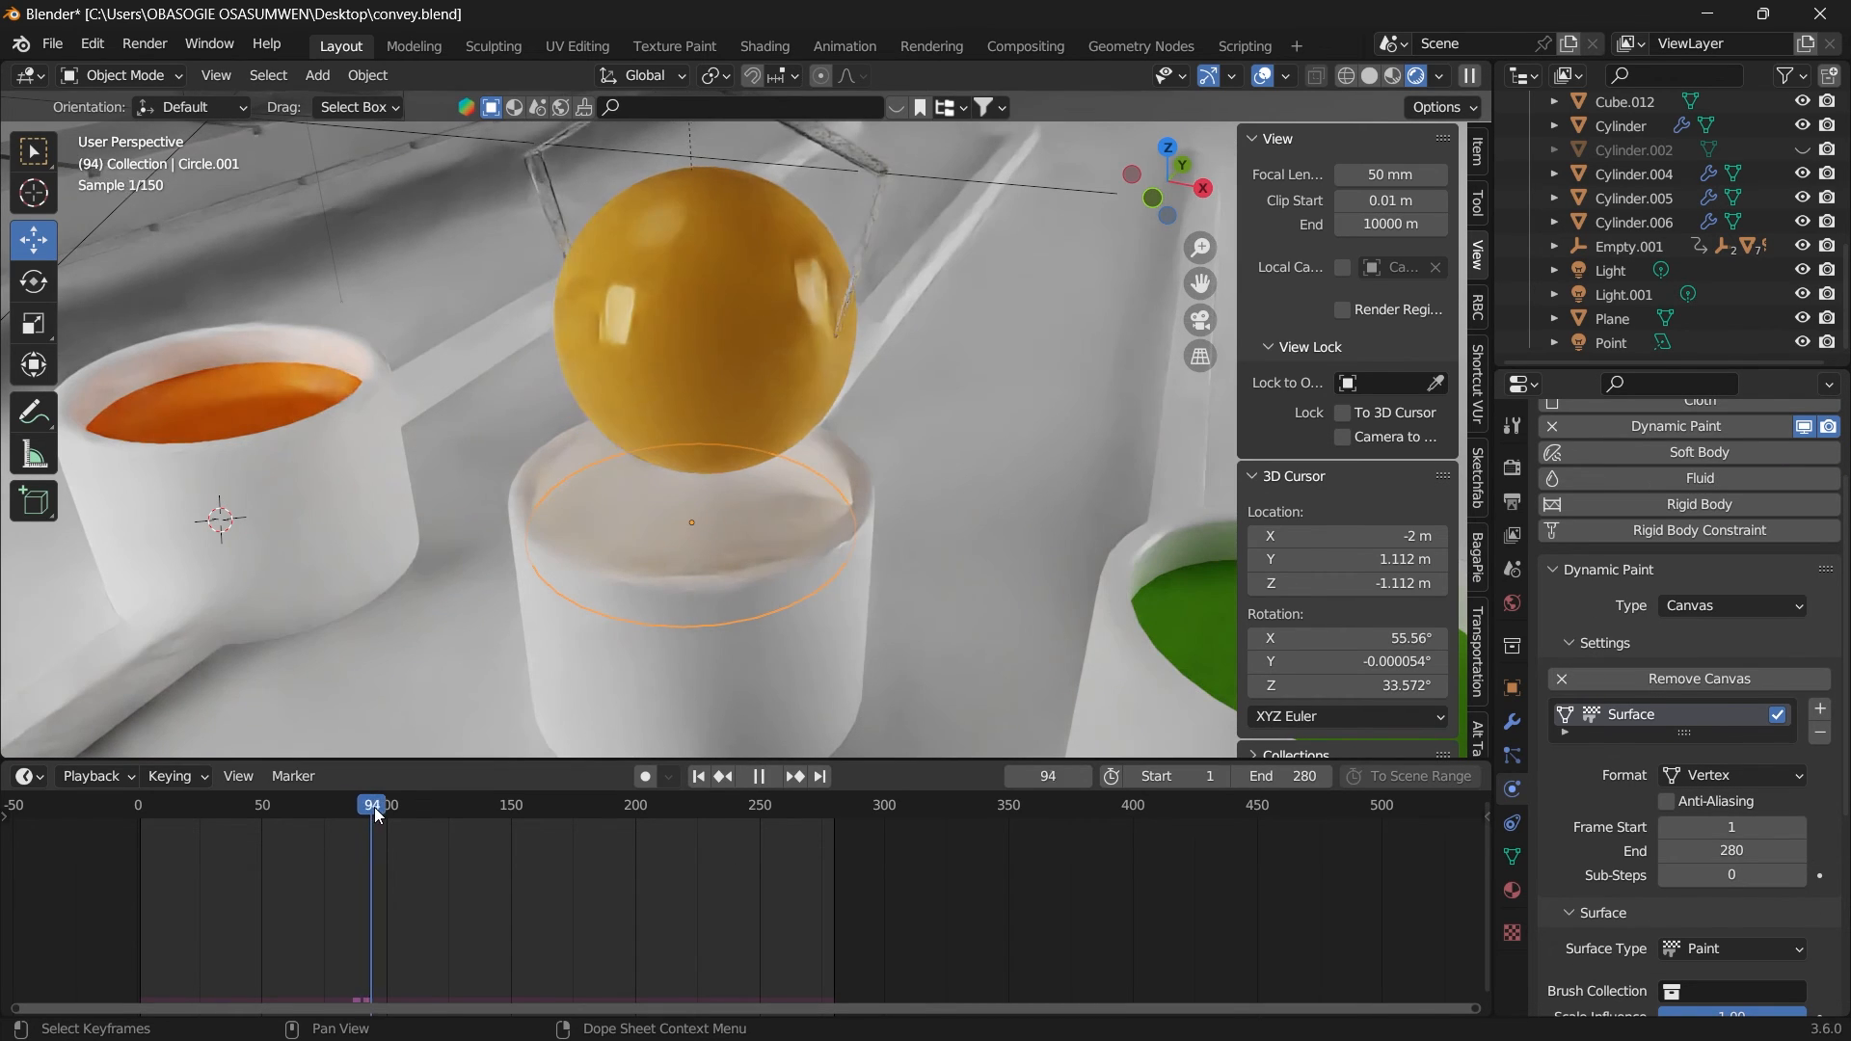
key(space)
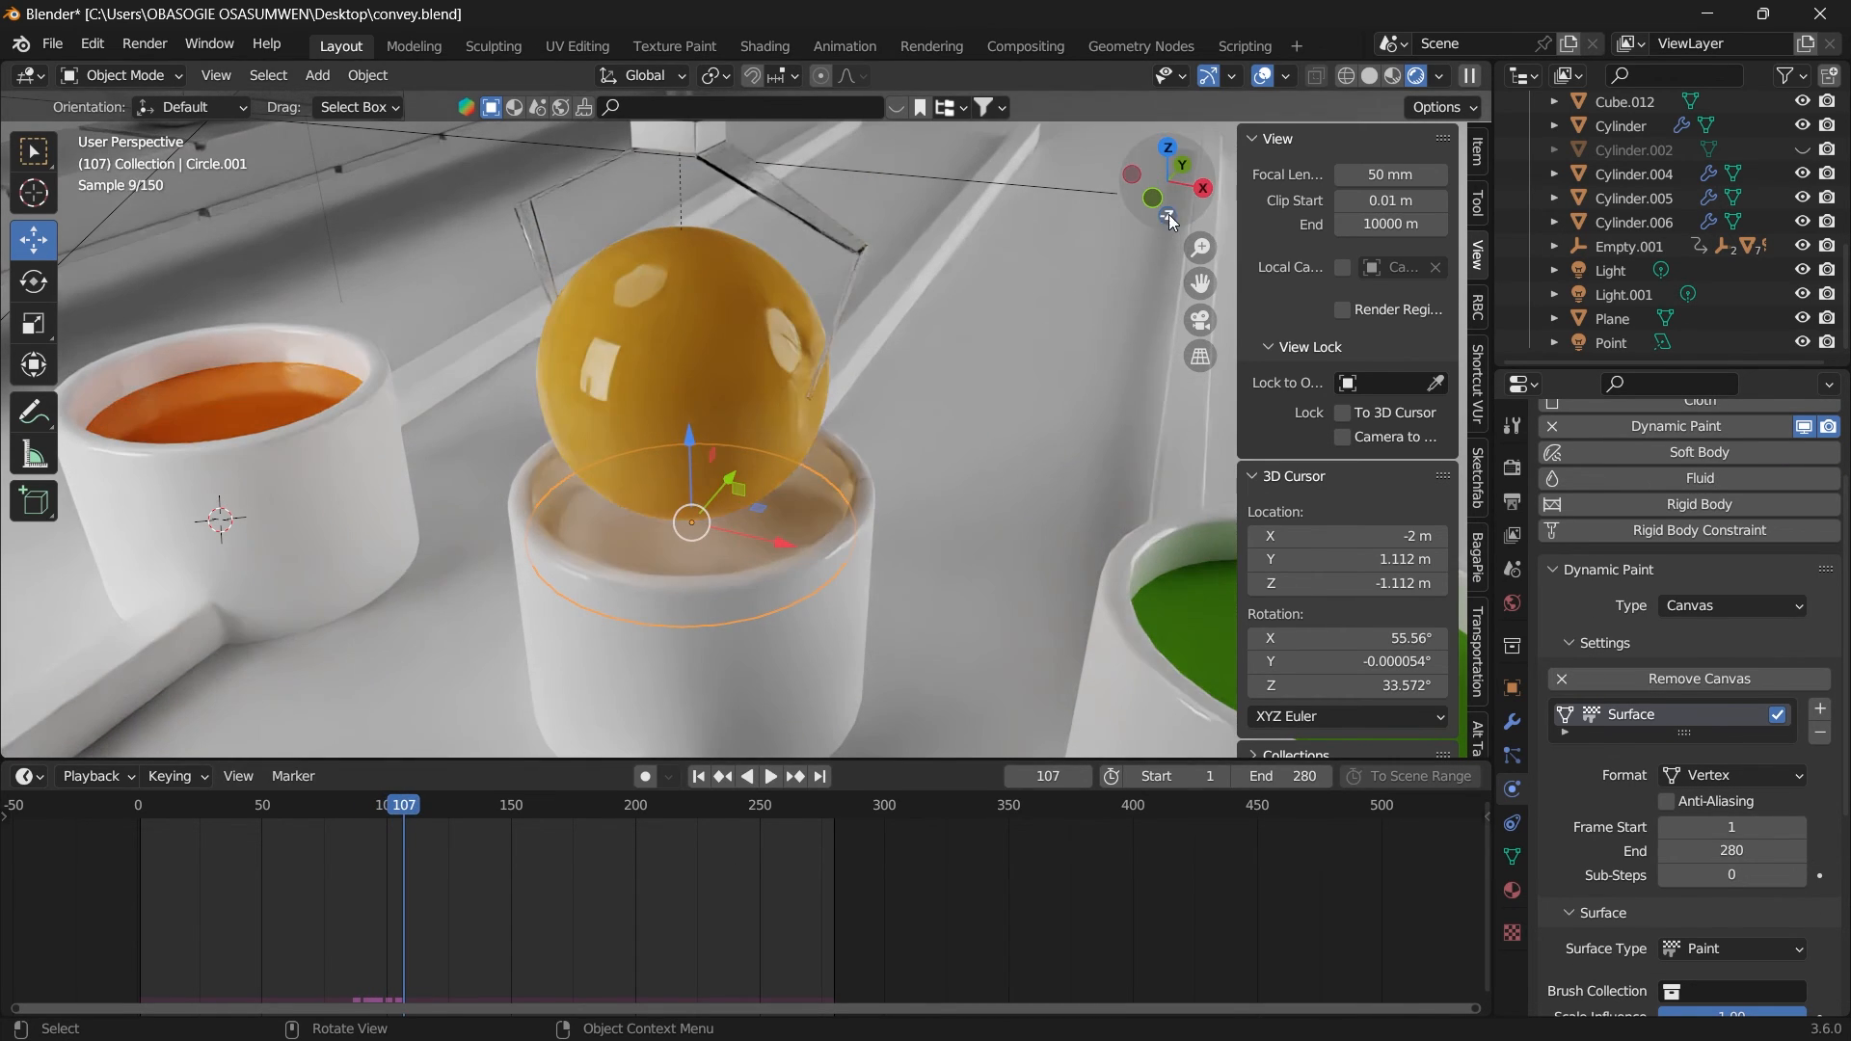
mouse_move(1174, 215)
mouse_down()
mouse_move(1198, 166)
mouse_move(1175, 206)
mouse_up()
click(1739, 827)
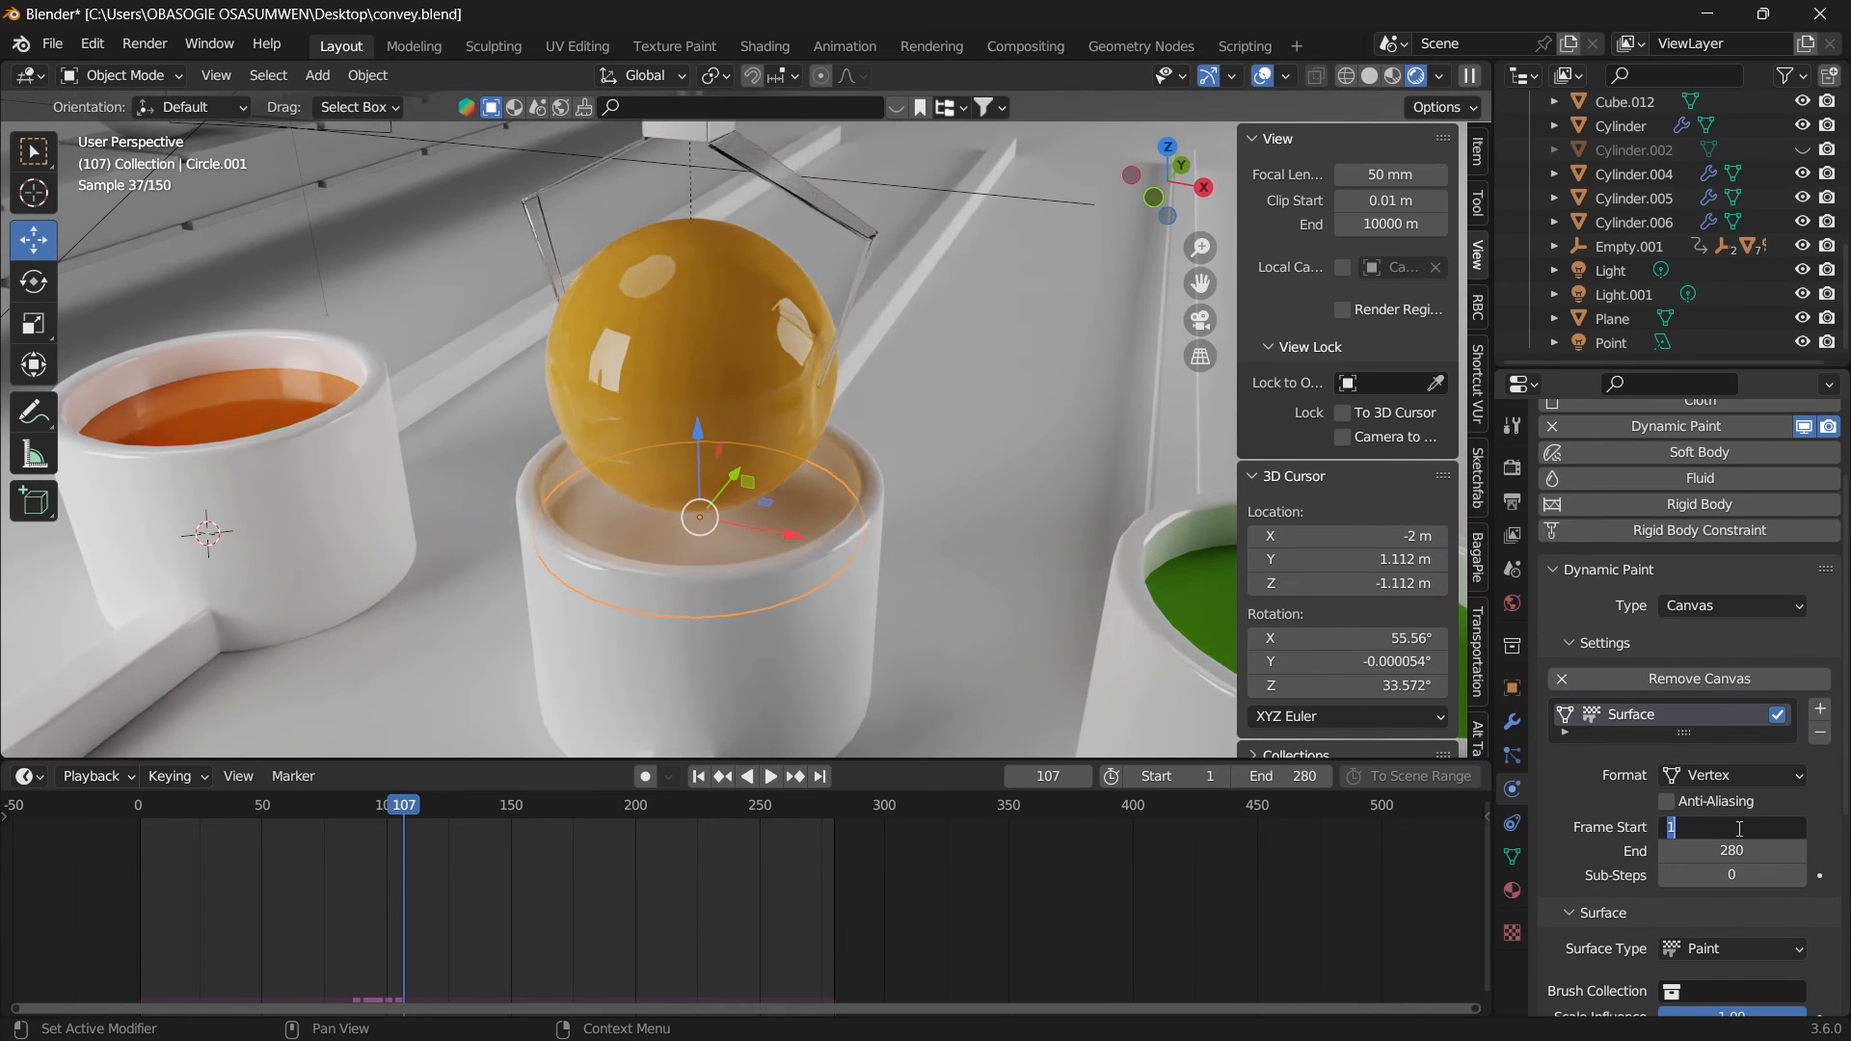
click(1739, 827)
key(Return)
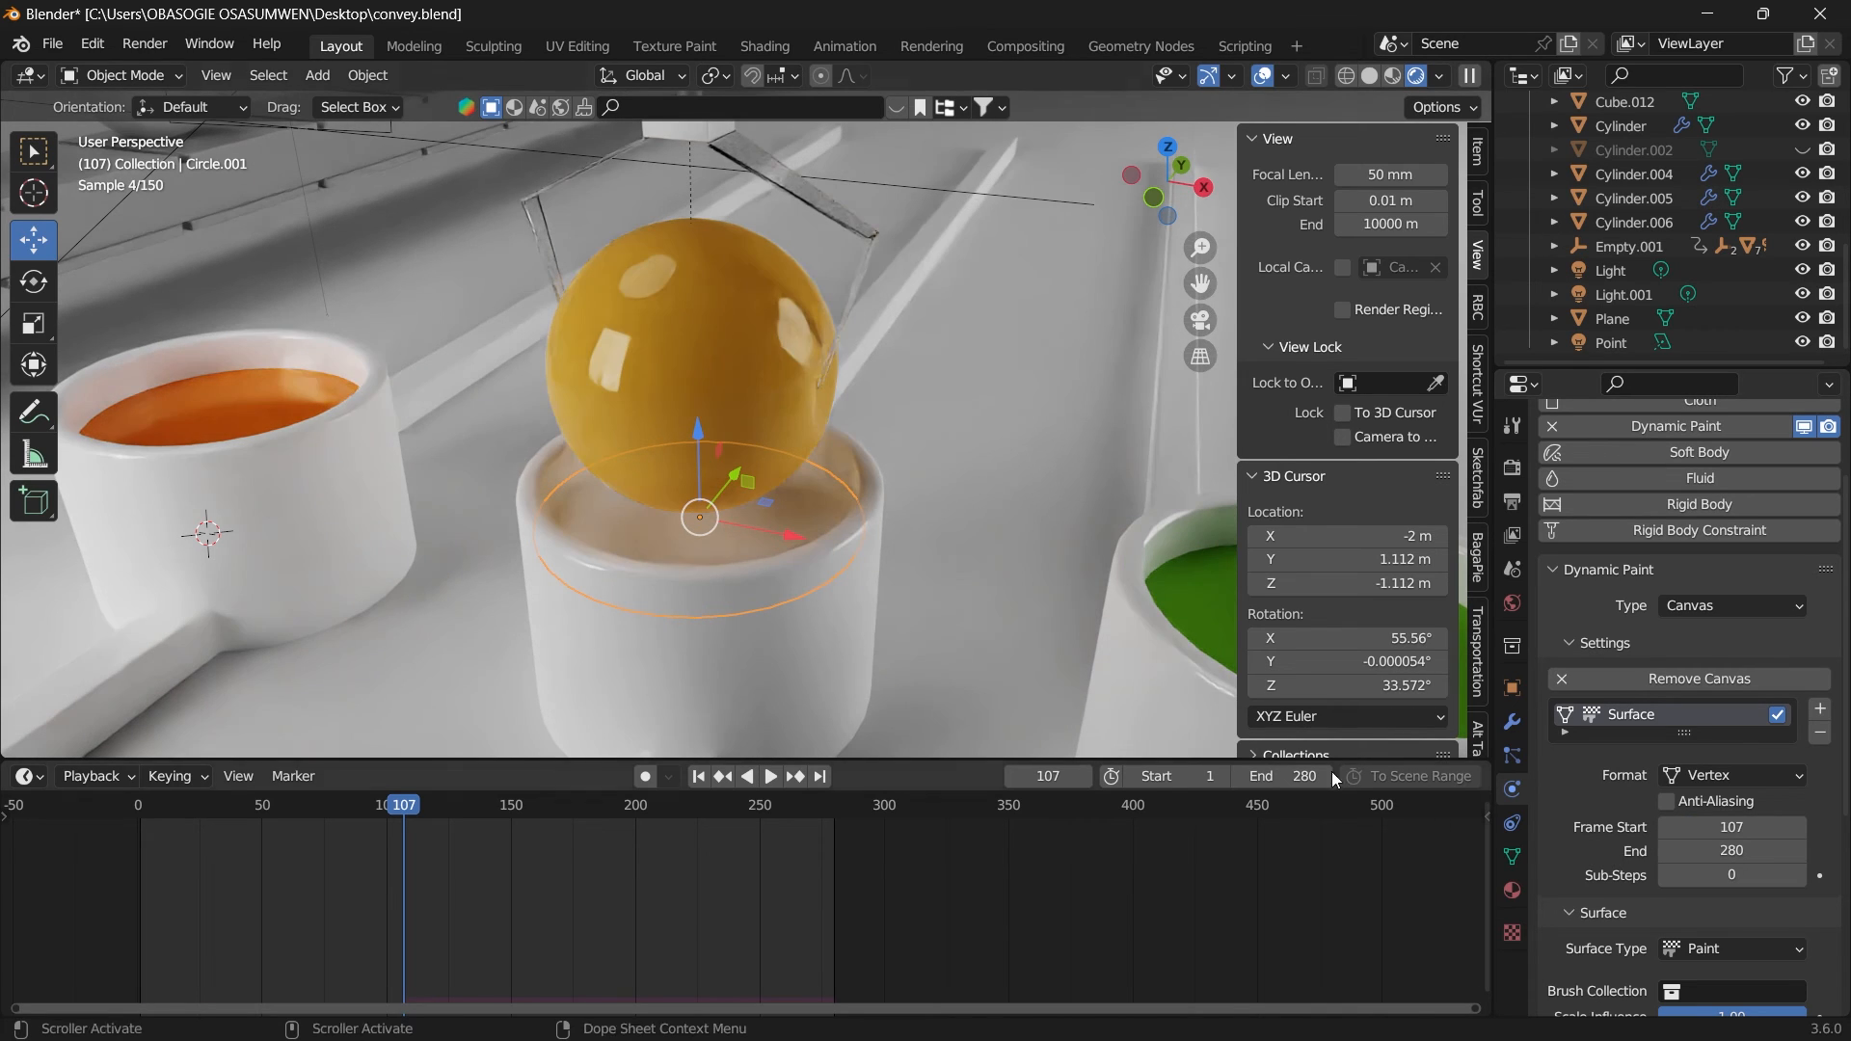
click(65, 50)
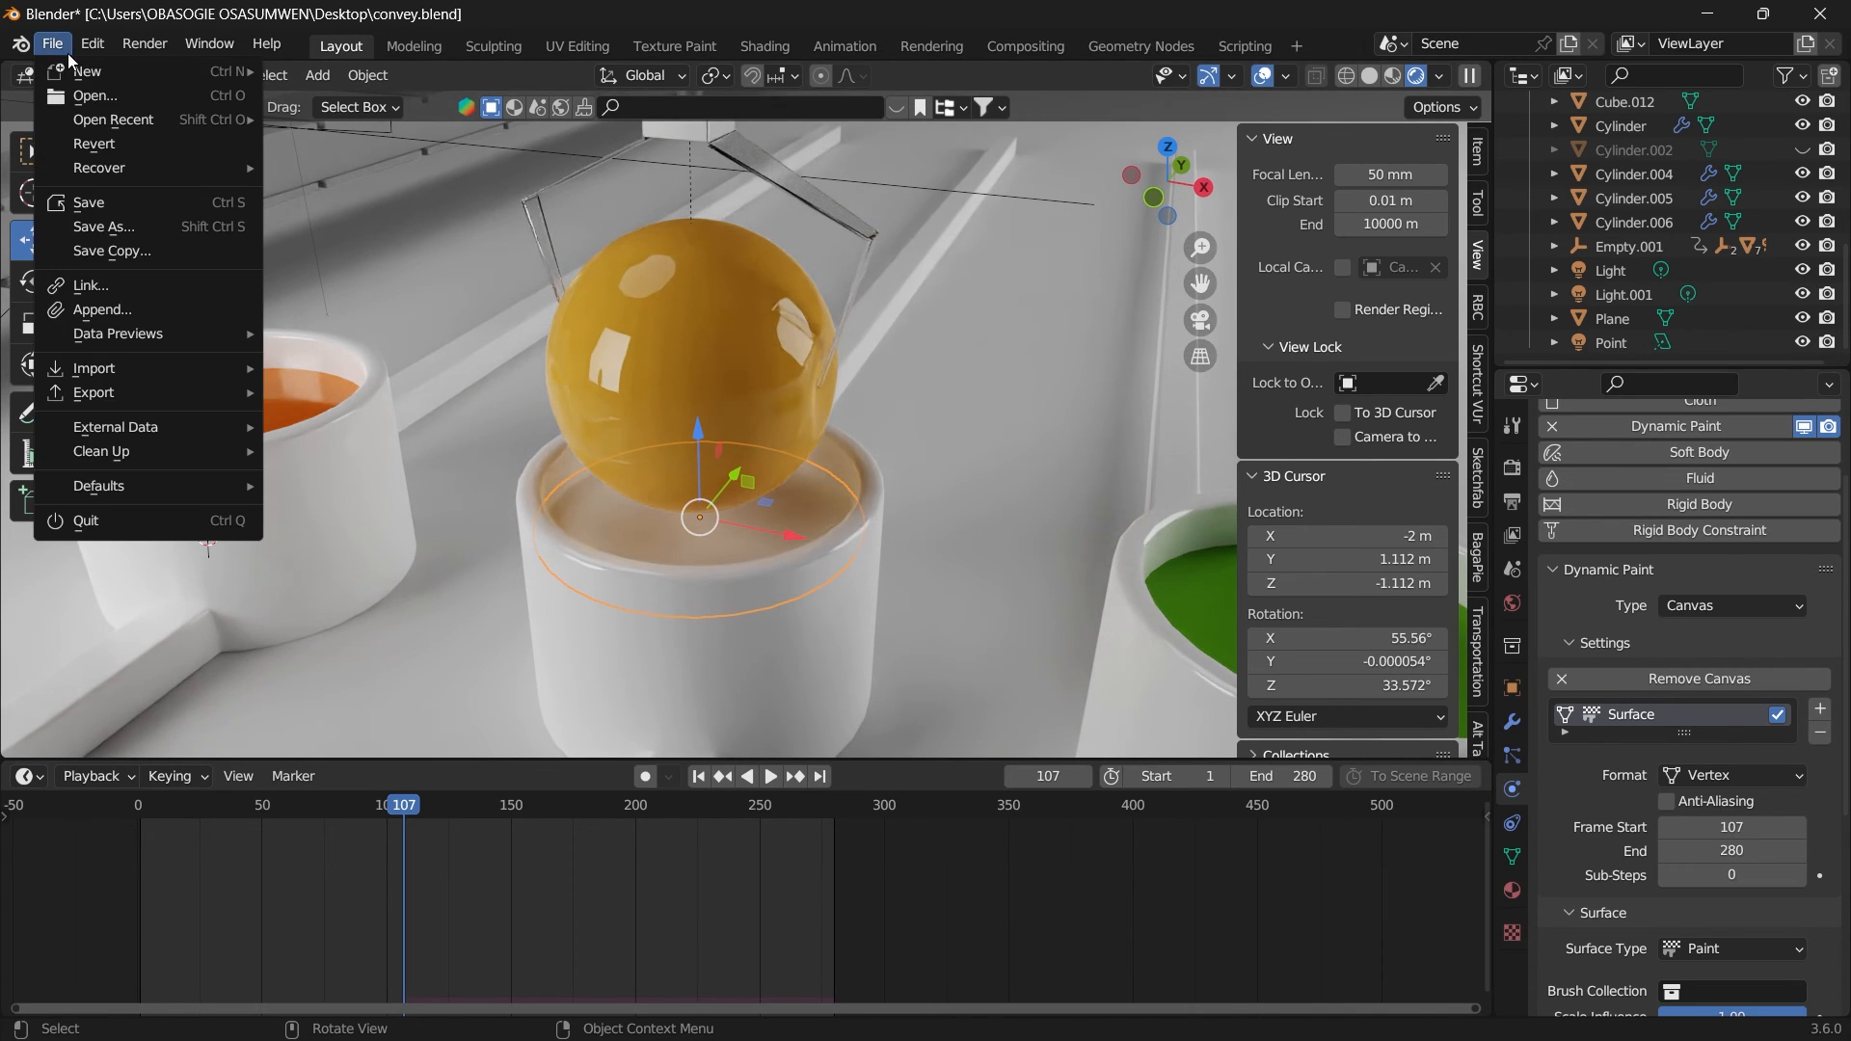
click(135, 204)
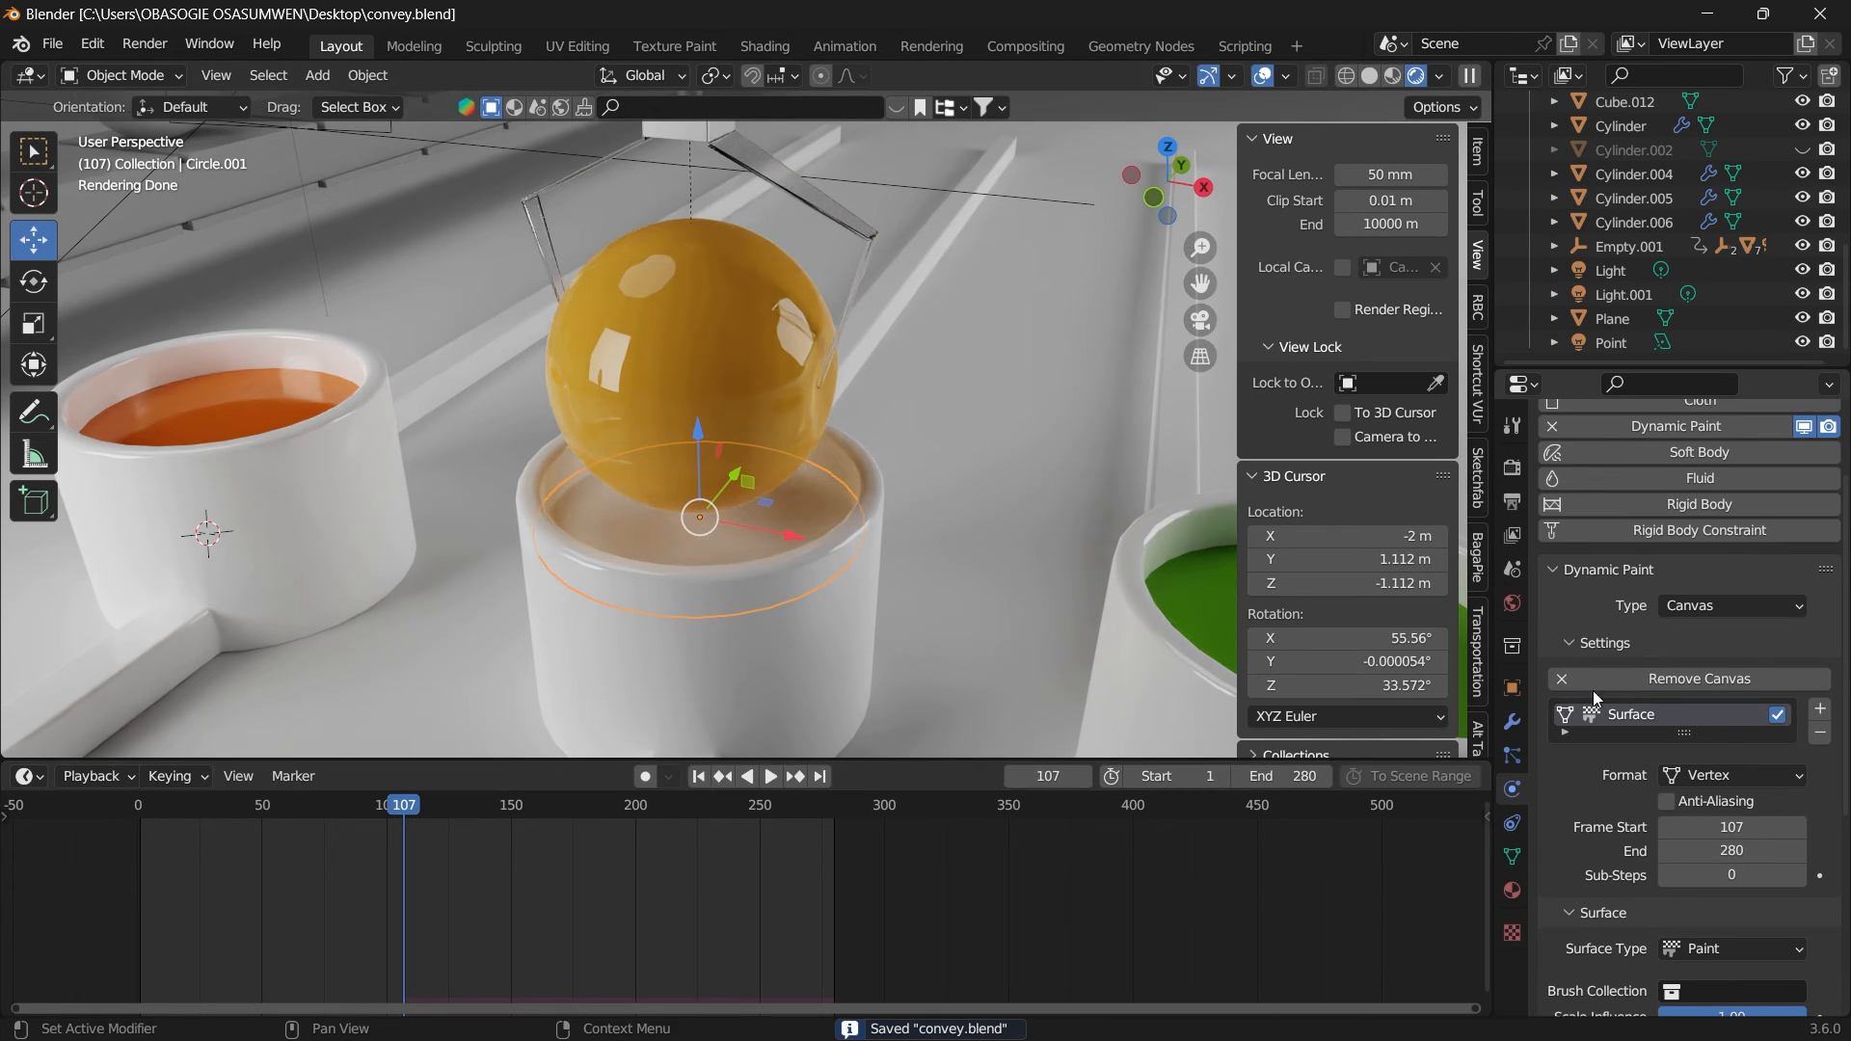
Step: Play past the second dip, check it through the camera, and set the second disc's canvas end frame to 171
click(770, 776)
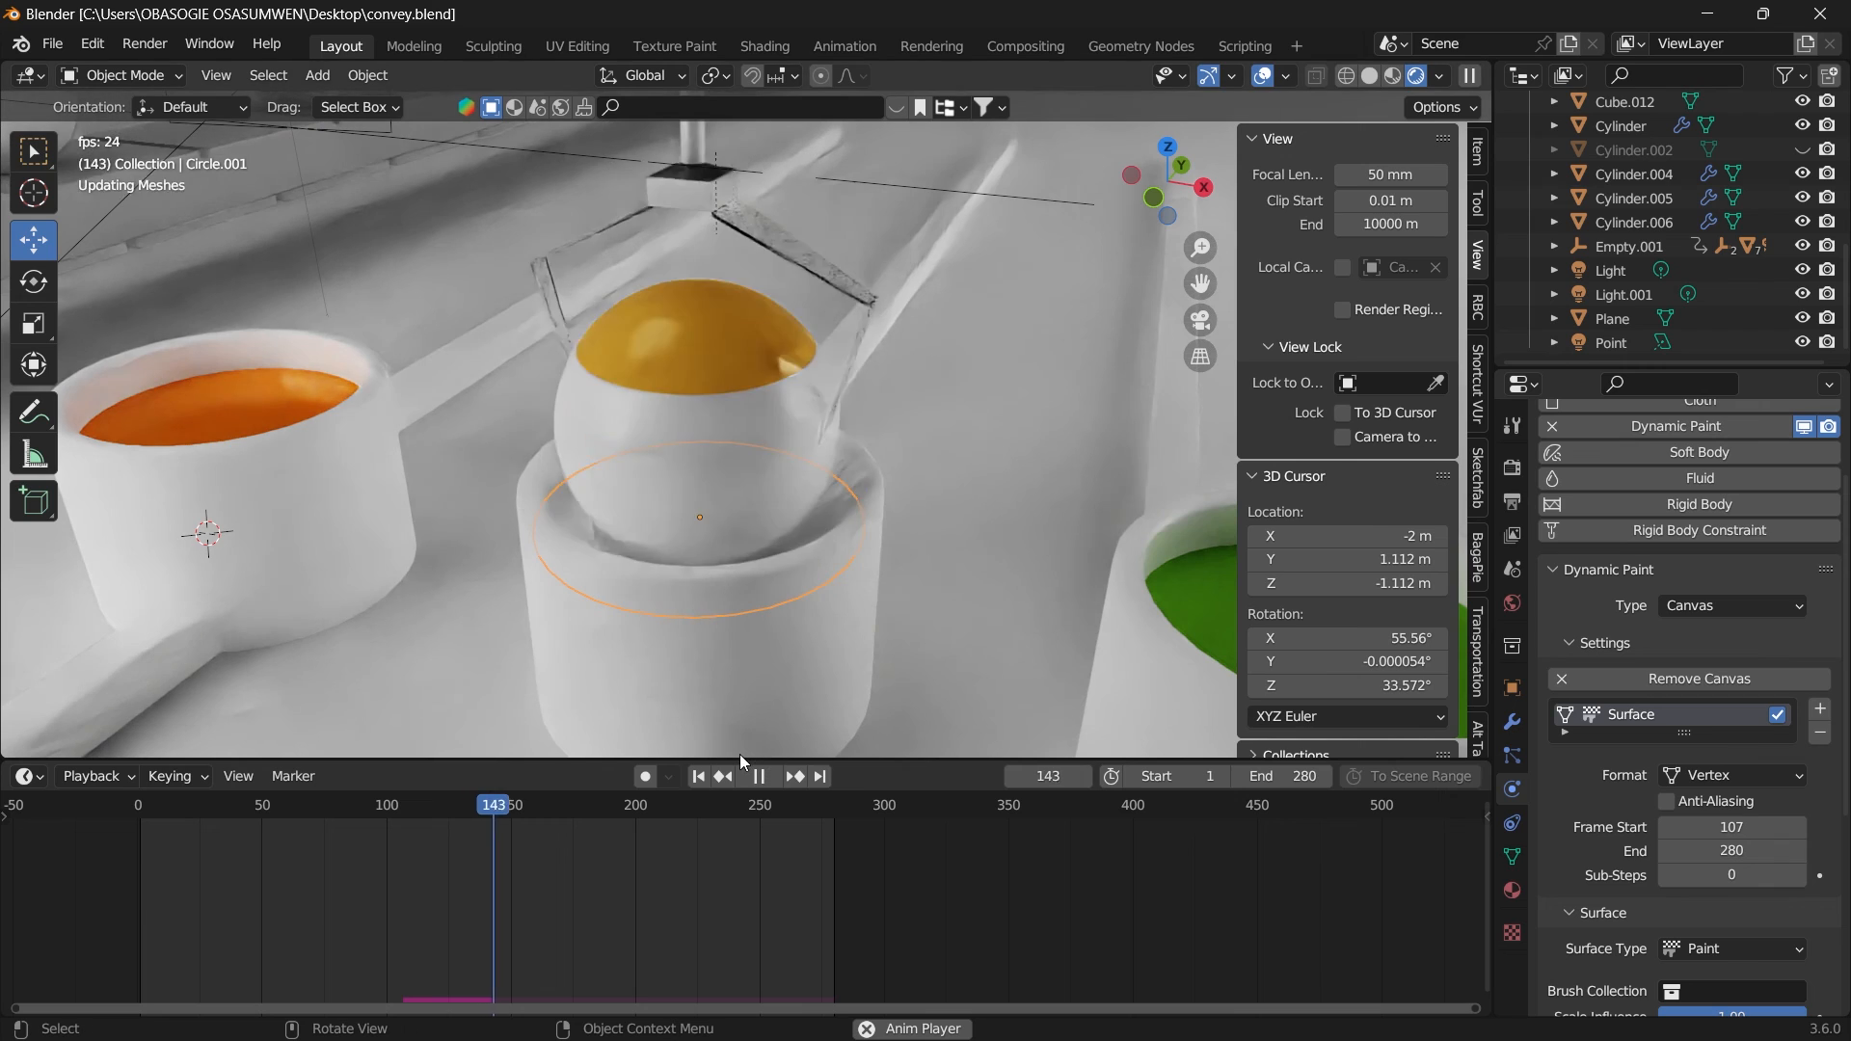
key(space)
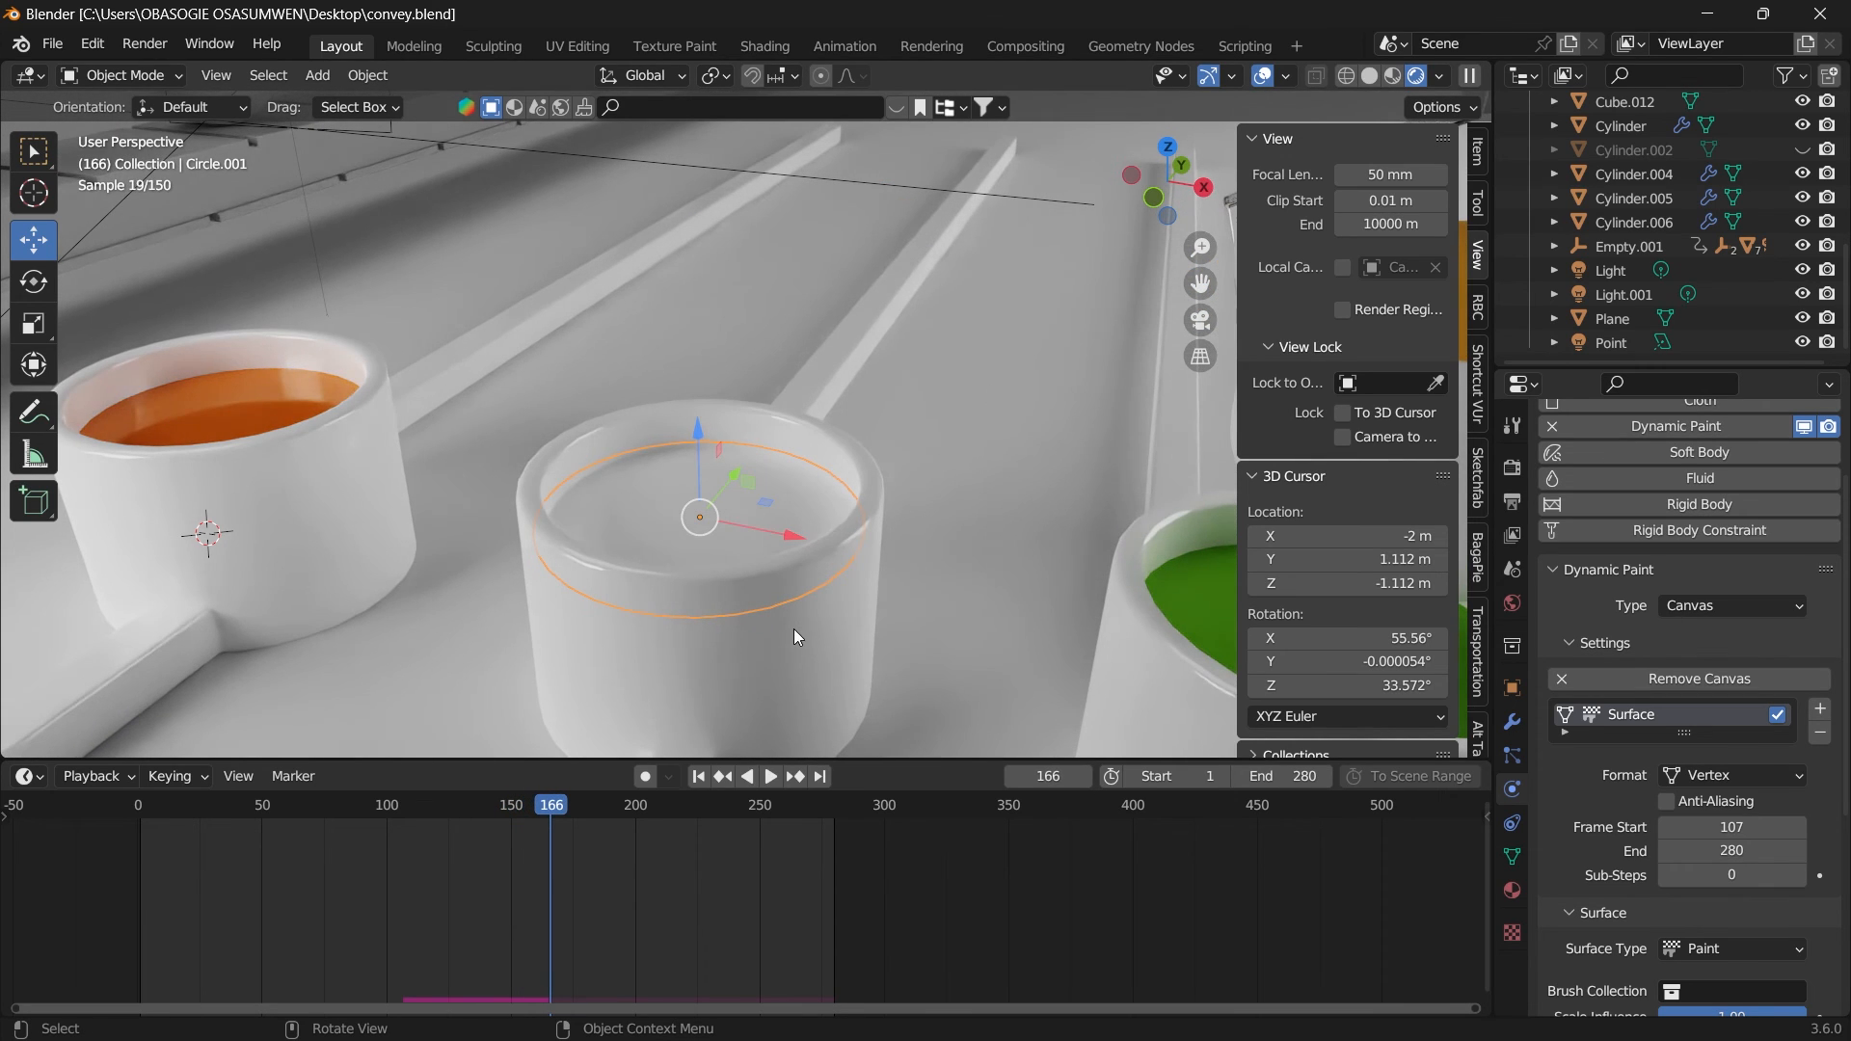
key(KP_0)
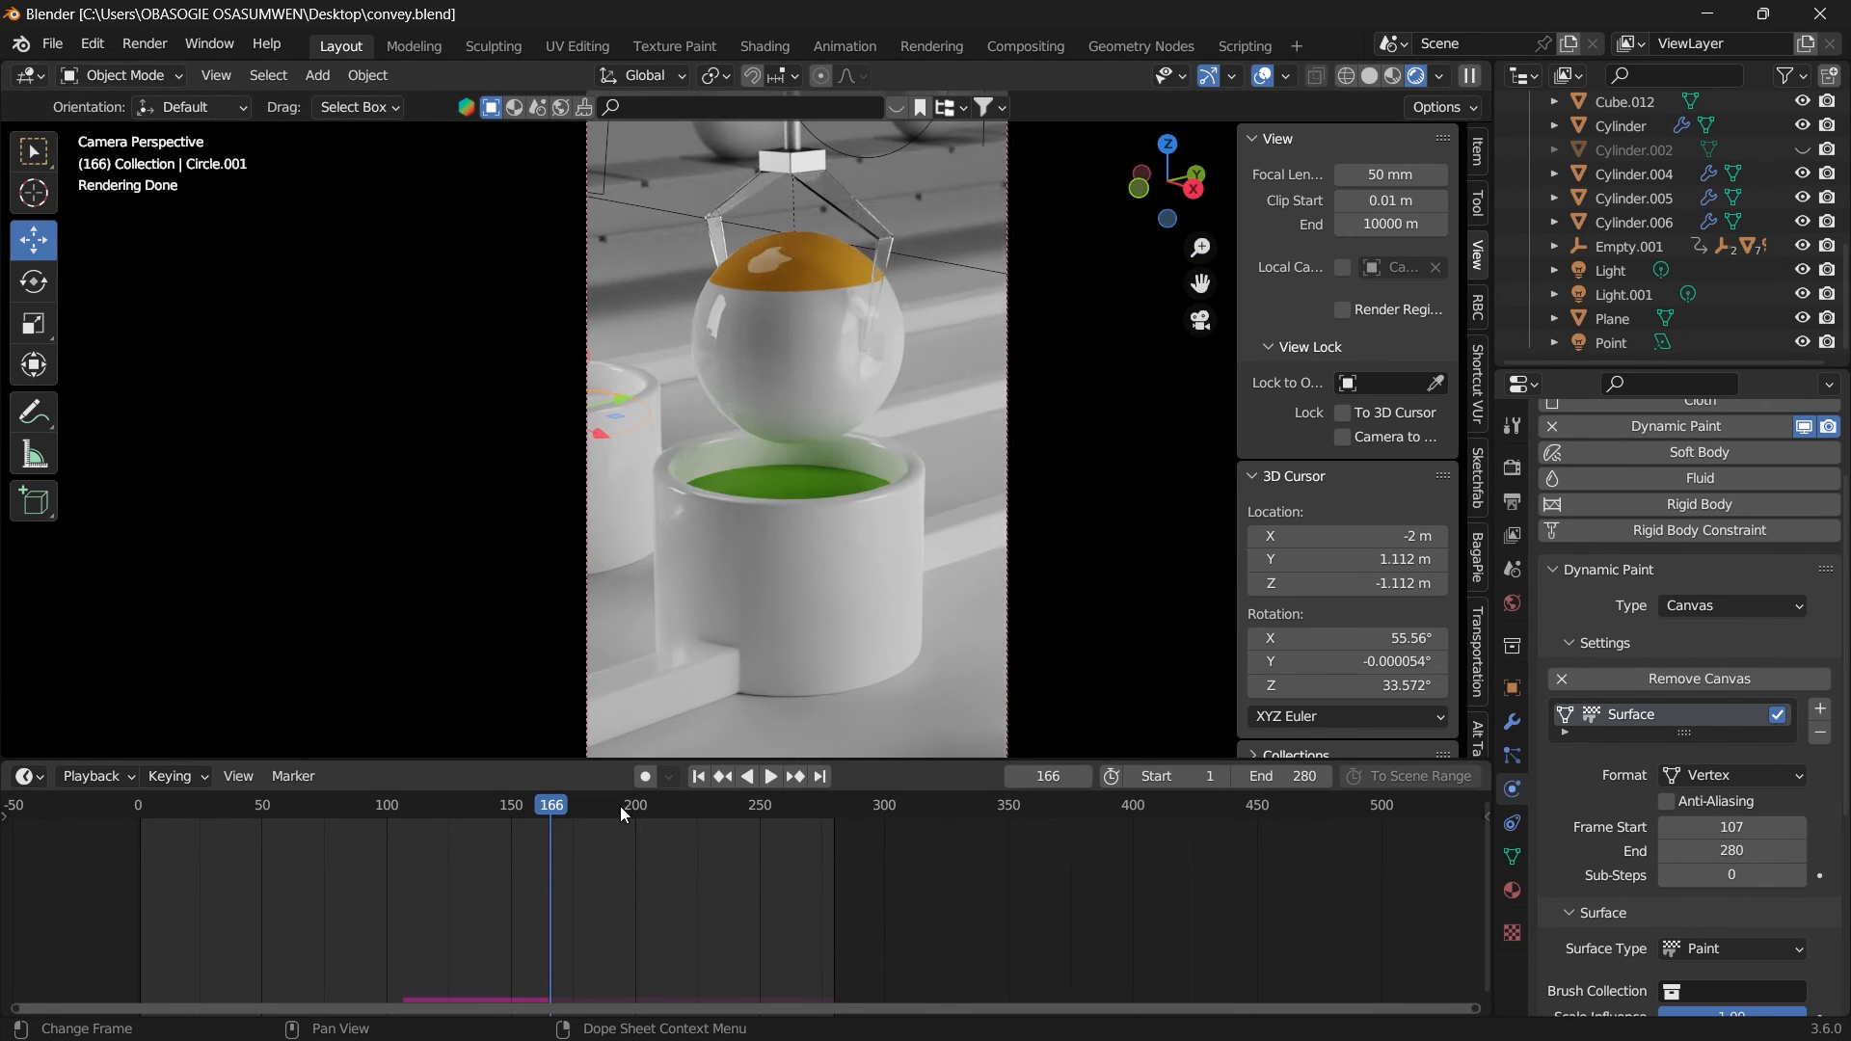
click(544, 808)
mouse_move(545, 808)
mouse_down()
mouse_move(500, 808)
mouse_move(563, 811)
mouse_up()
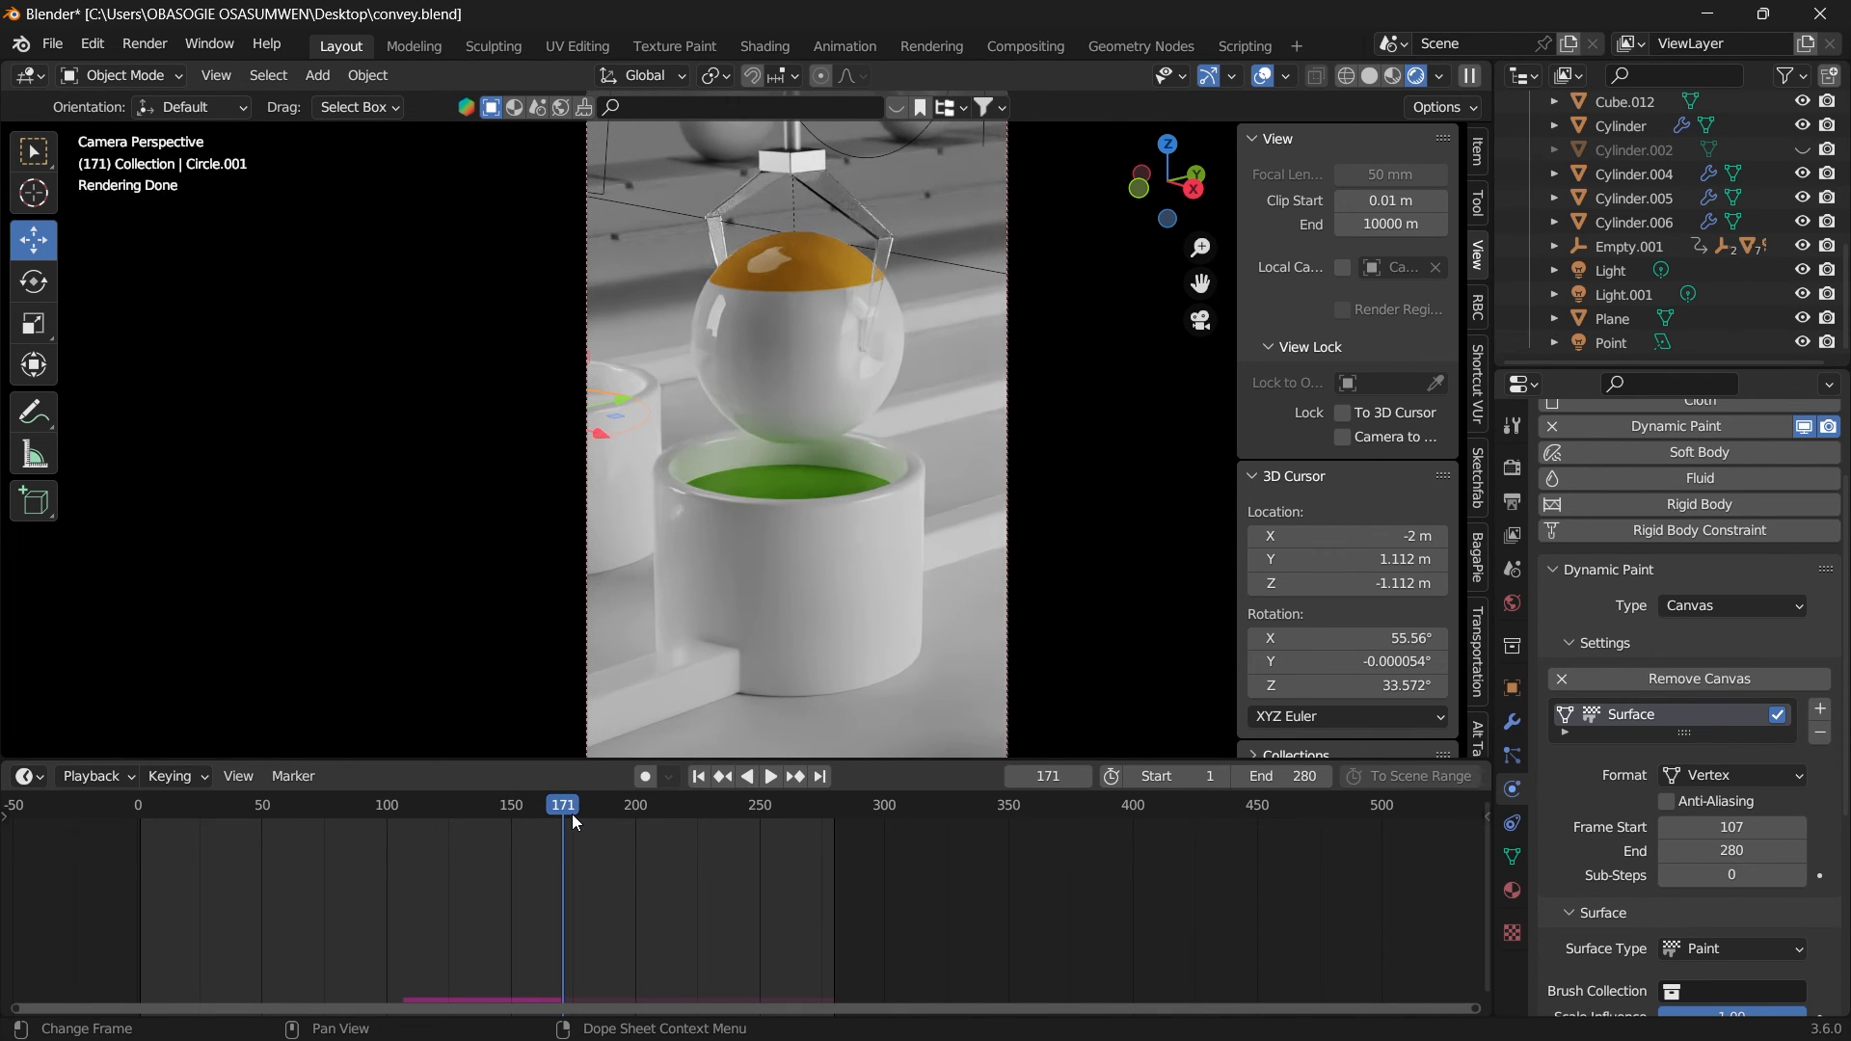
click(1740, 853)
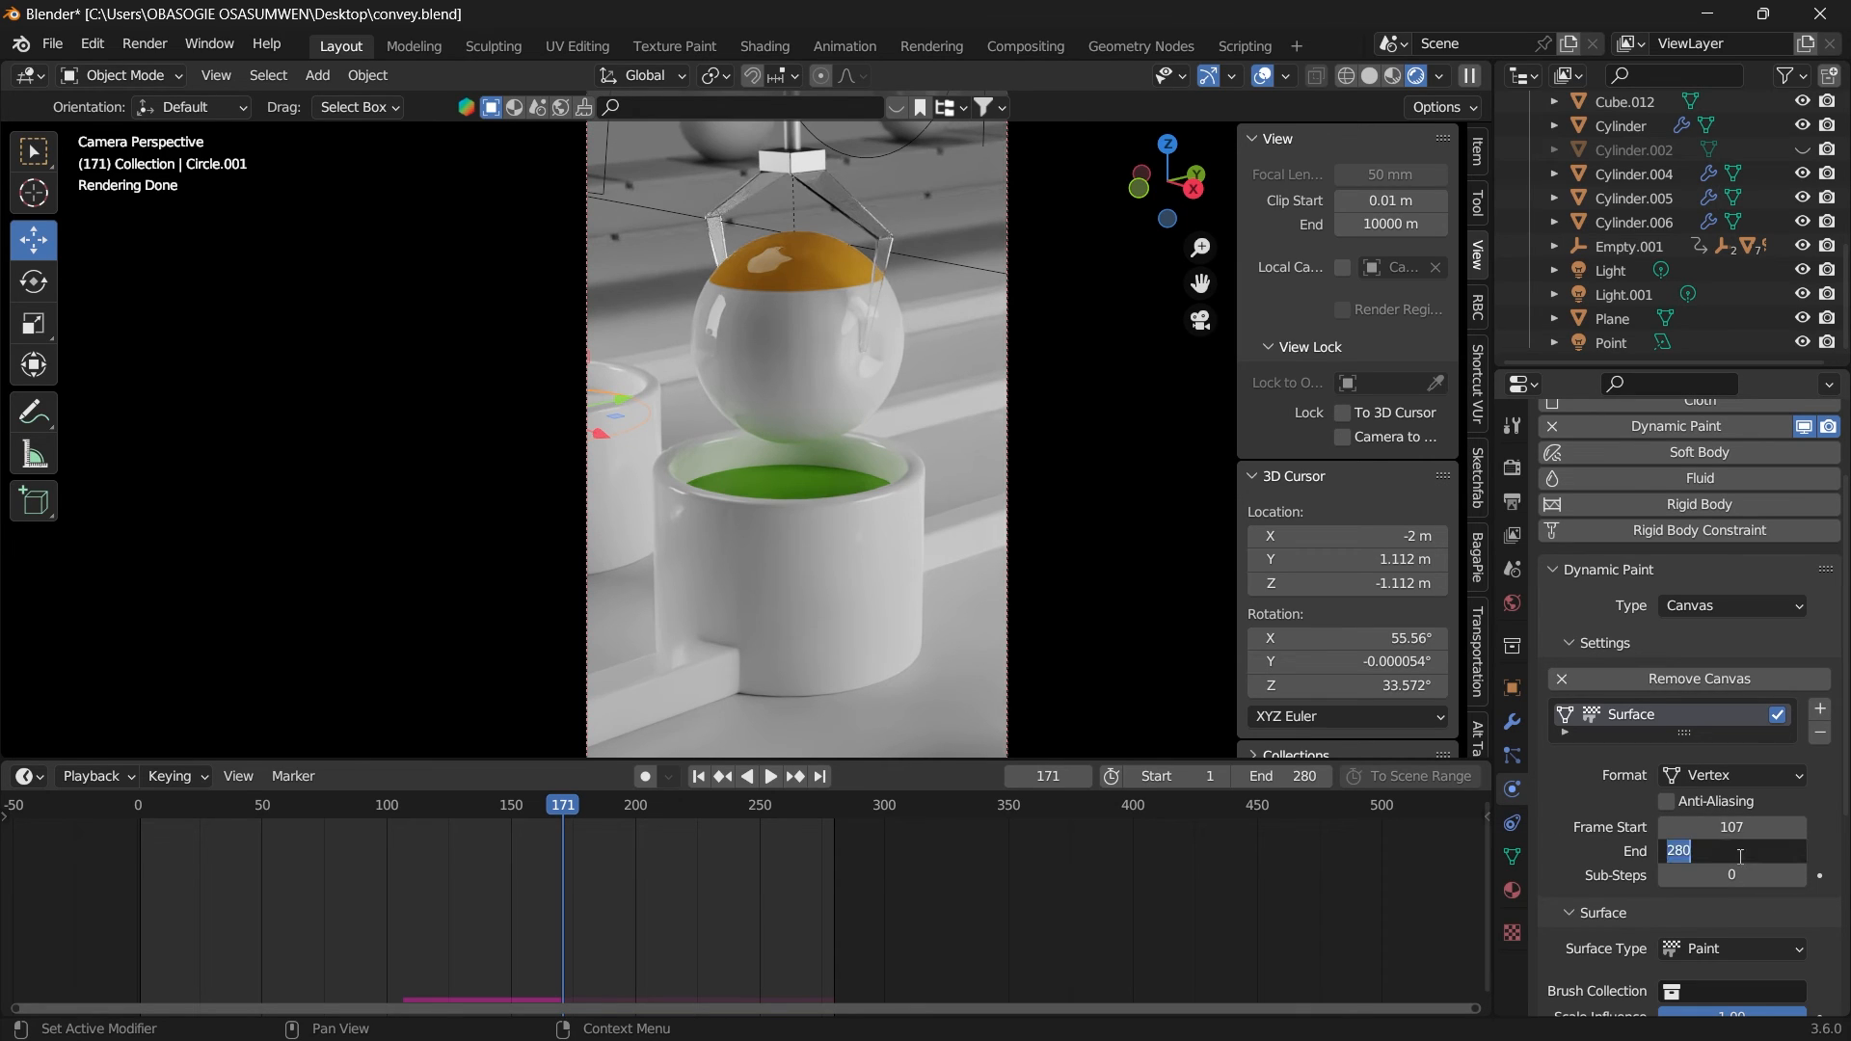
text(171)
key(Return)
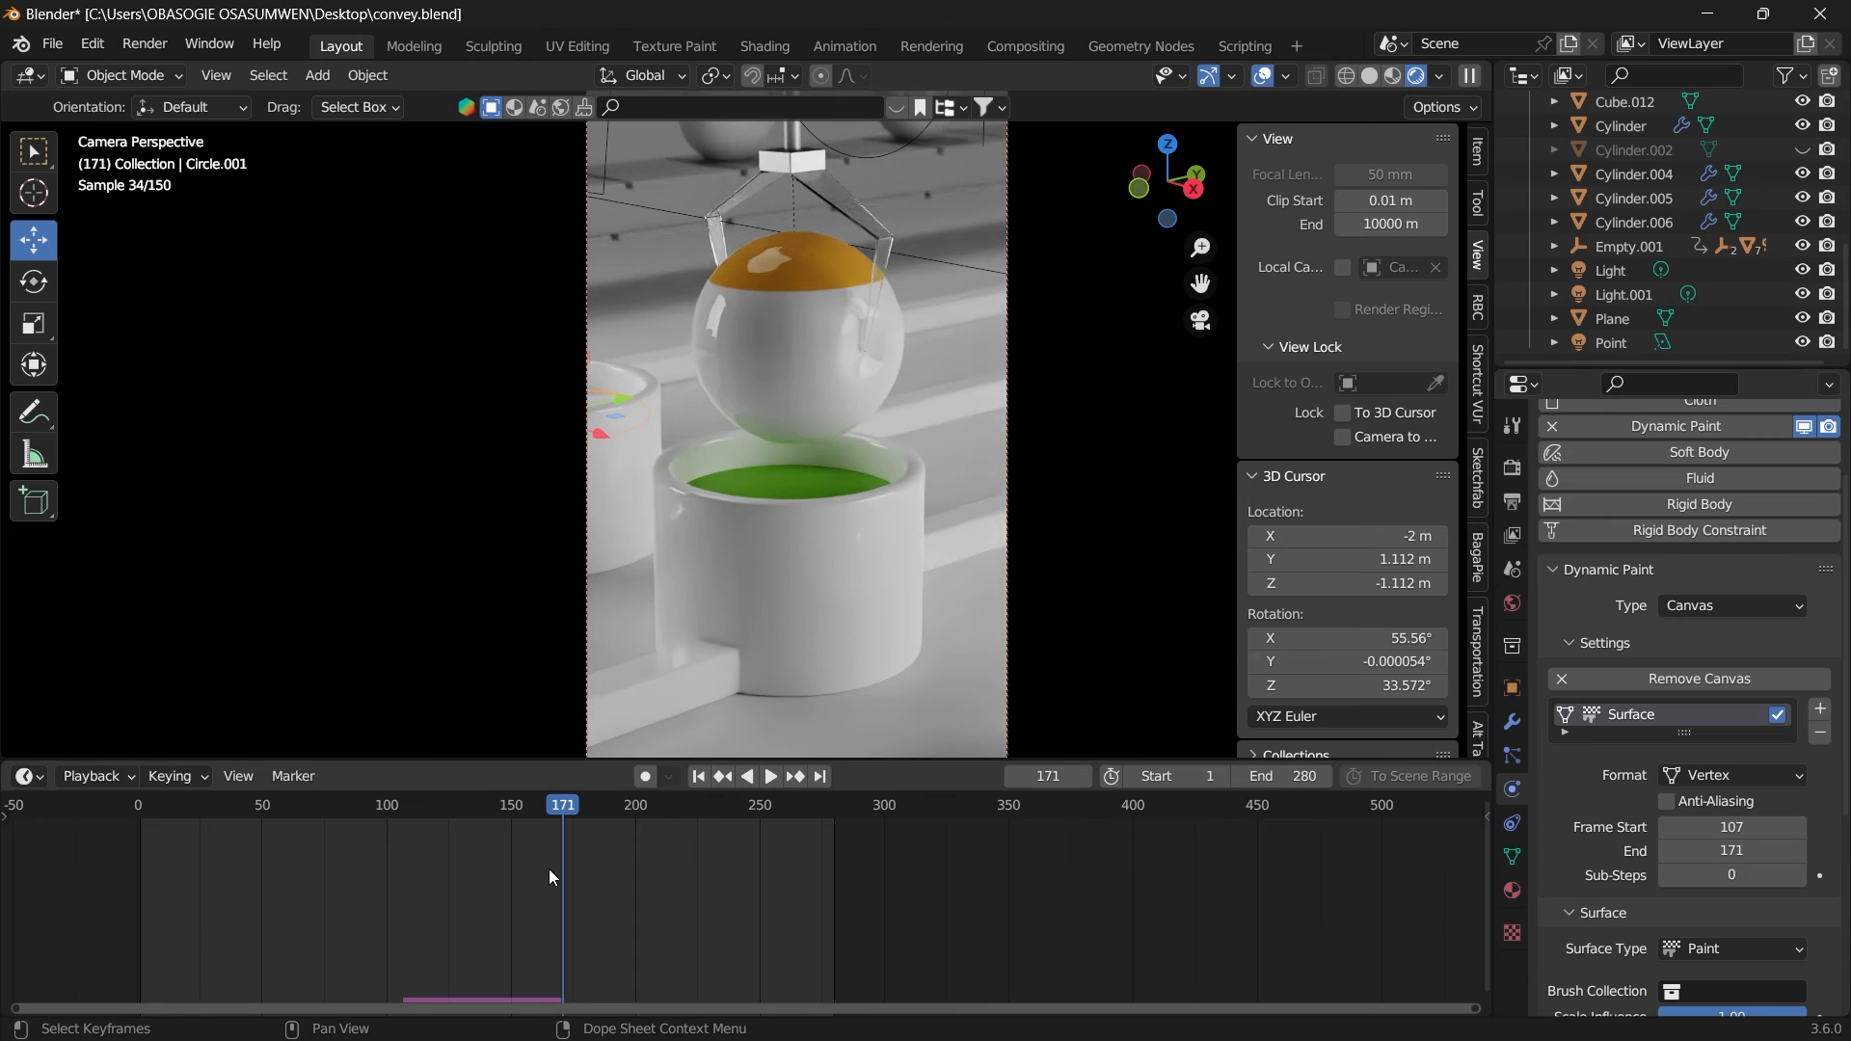
Step: Go back to an earlier frame and play the animation through the camera to check the first container's ripples
mouse_move(507, 810)
mouse_down()
mouse_move(291, 822)
mouse_move(318, 823)
mouse_up()
key(space)
key(space)
key(space)
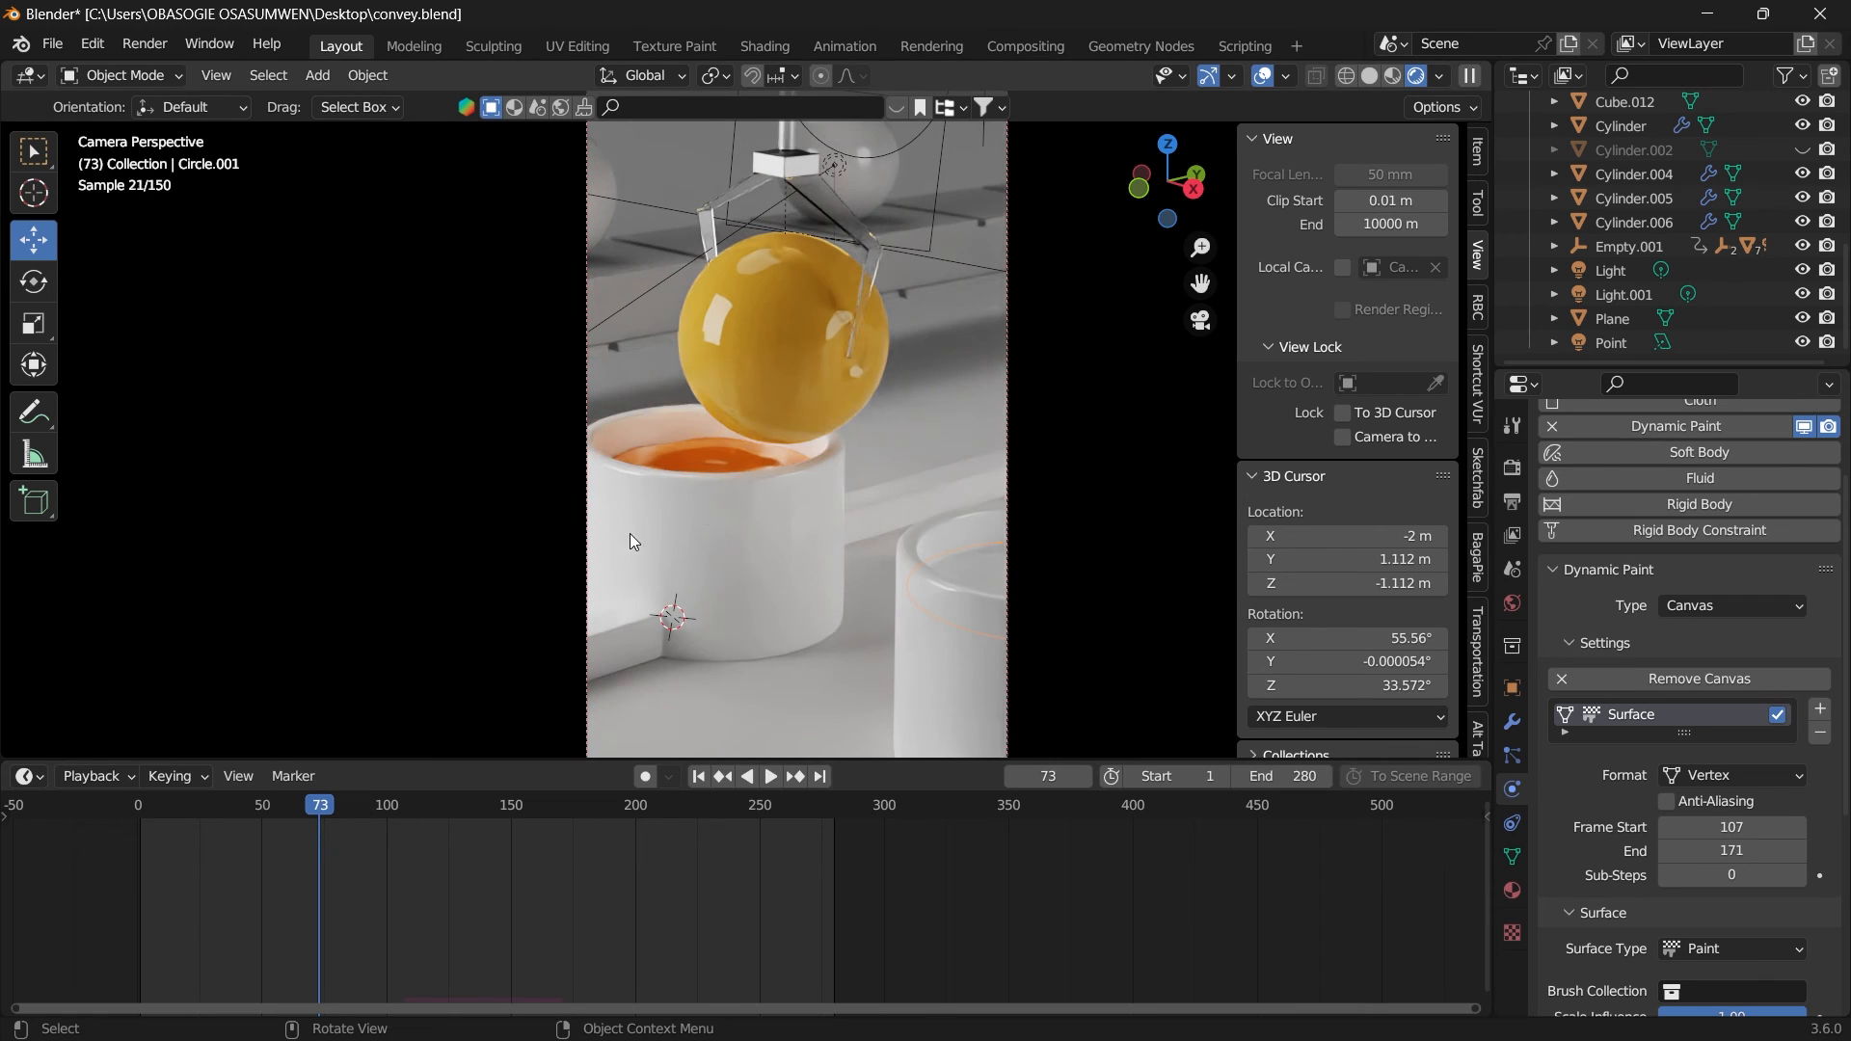
Step: Try 3 sub-steps on the first fluid disc's wave surface, and return them to 0
click(716, 468)
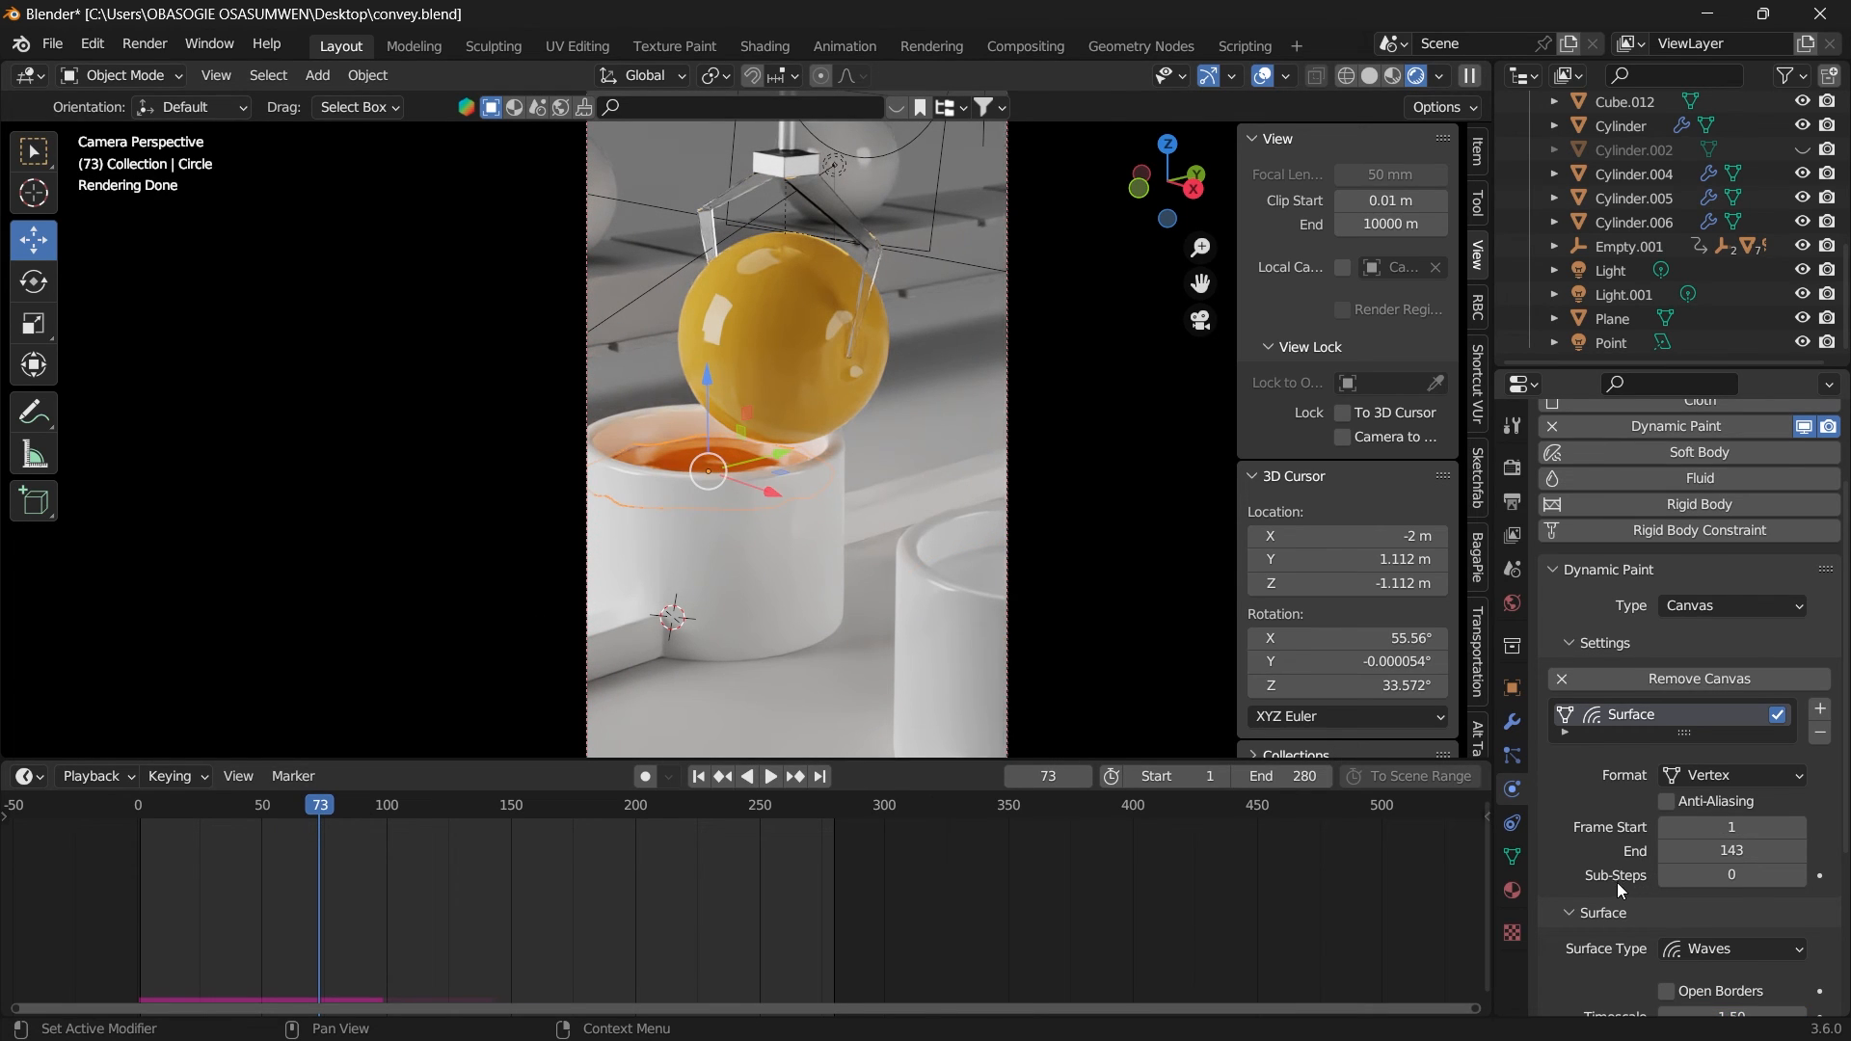
click(1798, 877)
click(1799, 877)
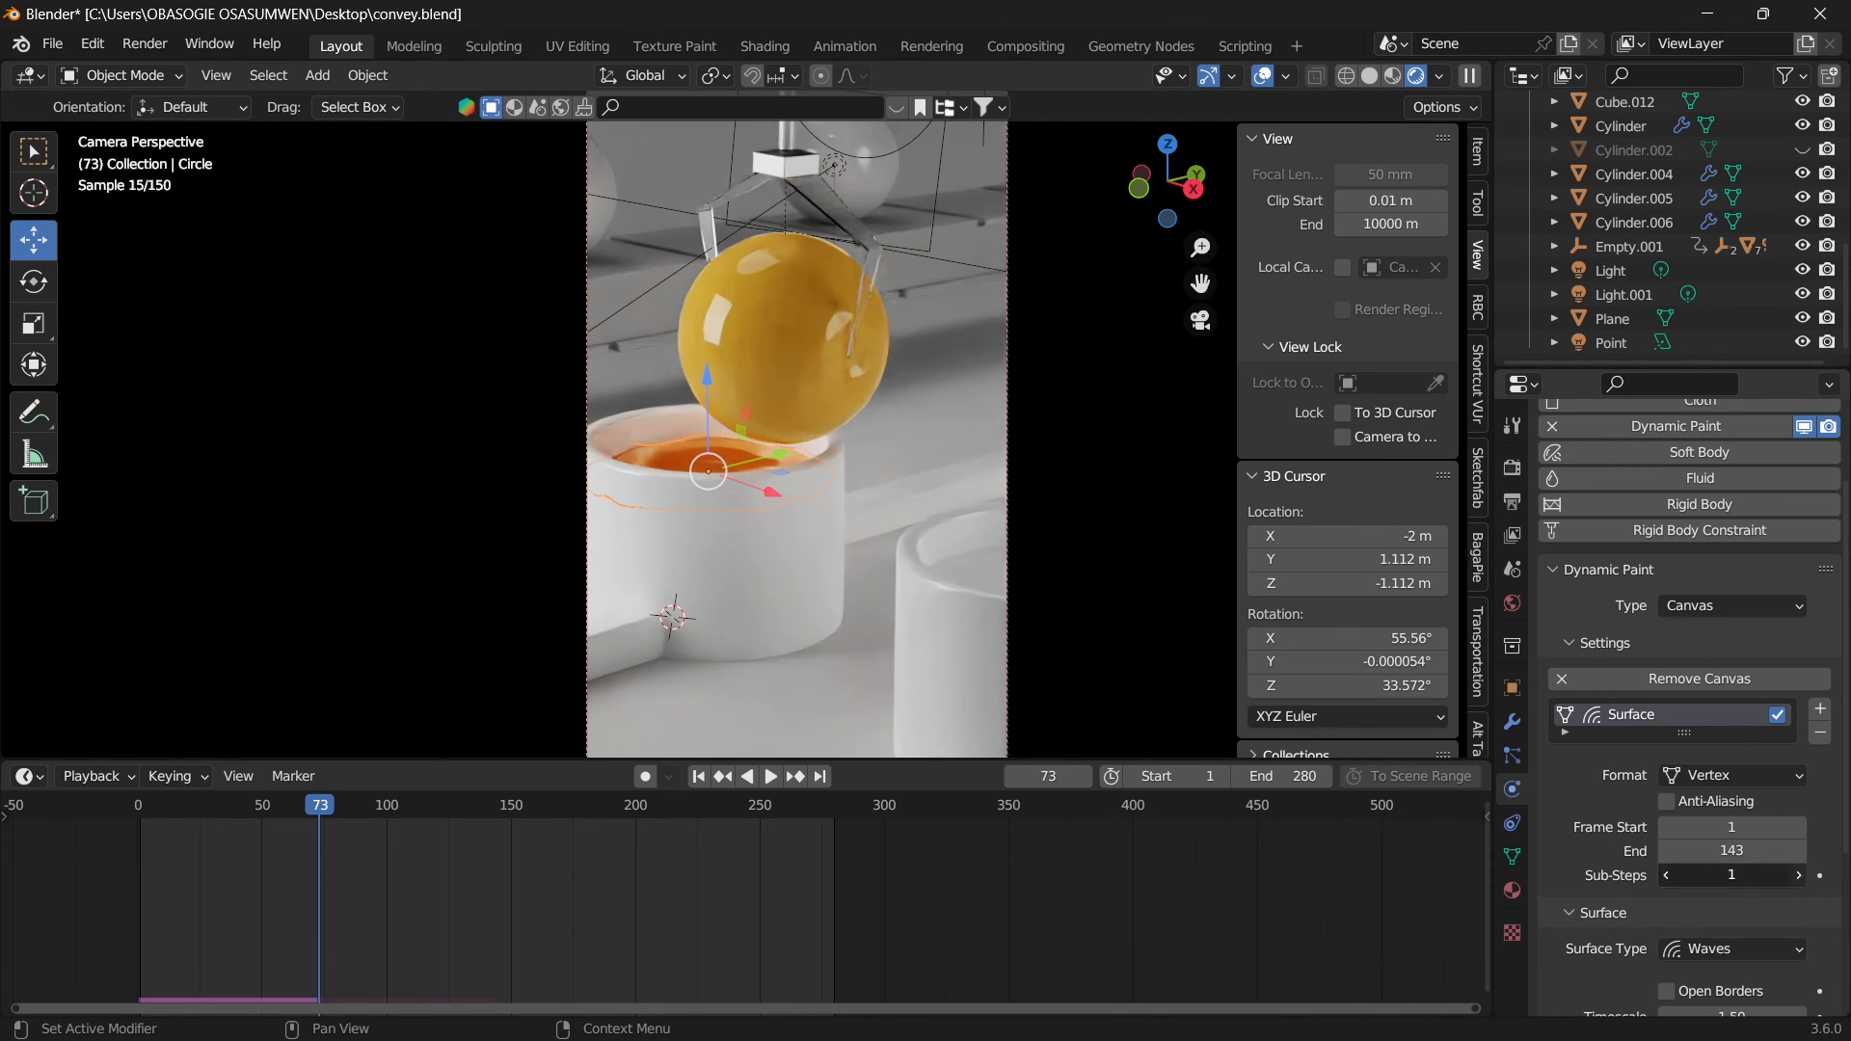
click(1798, 877)
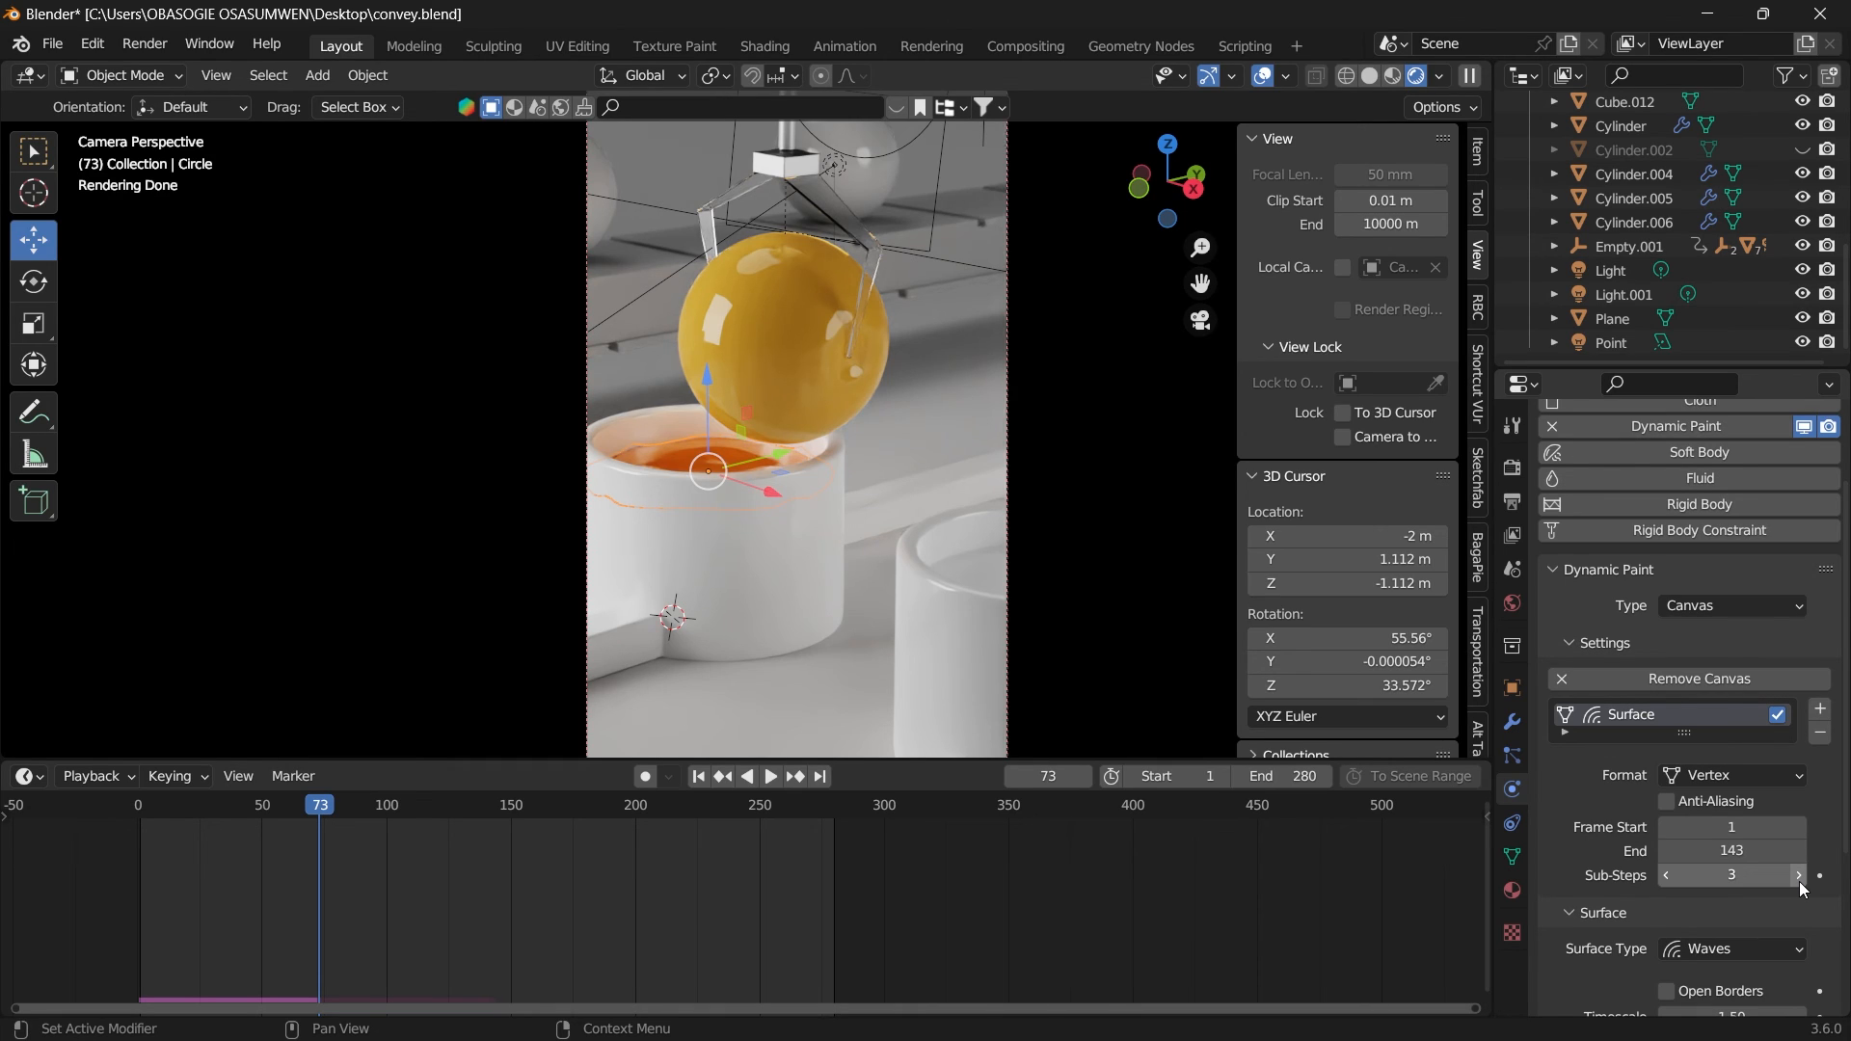
click(1668, 887)
click(1667, 887)
click(1666, 875)
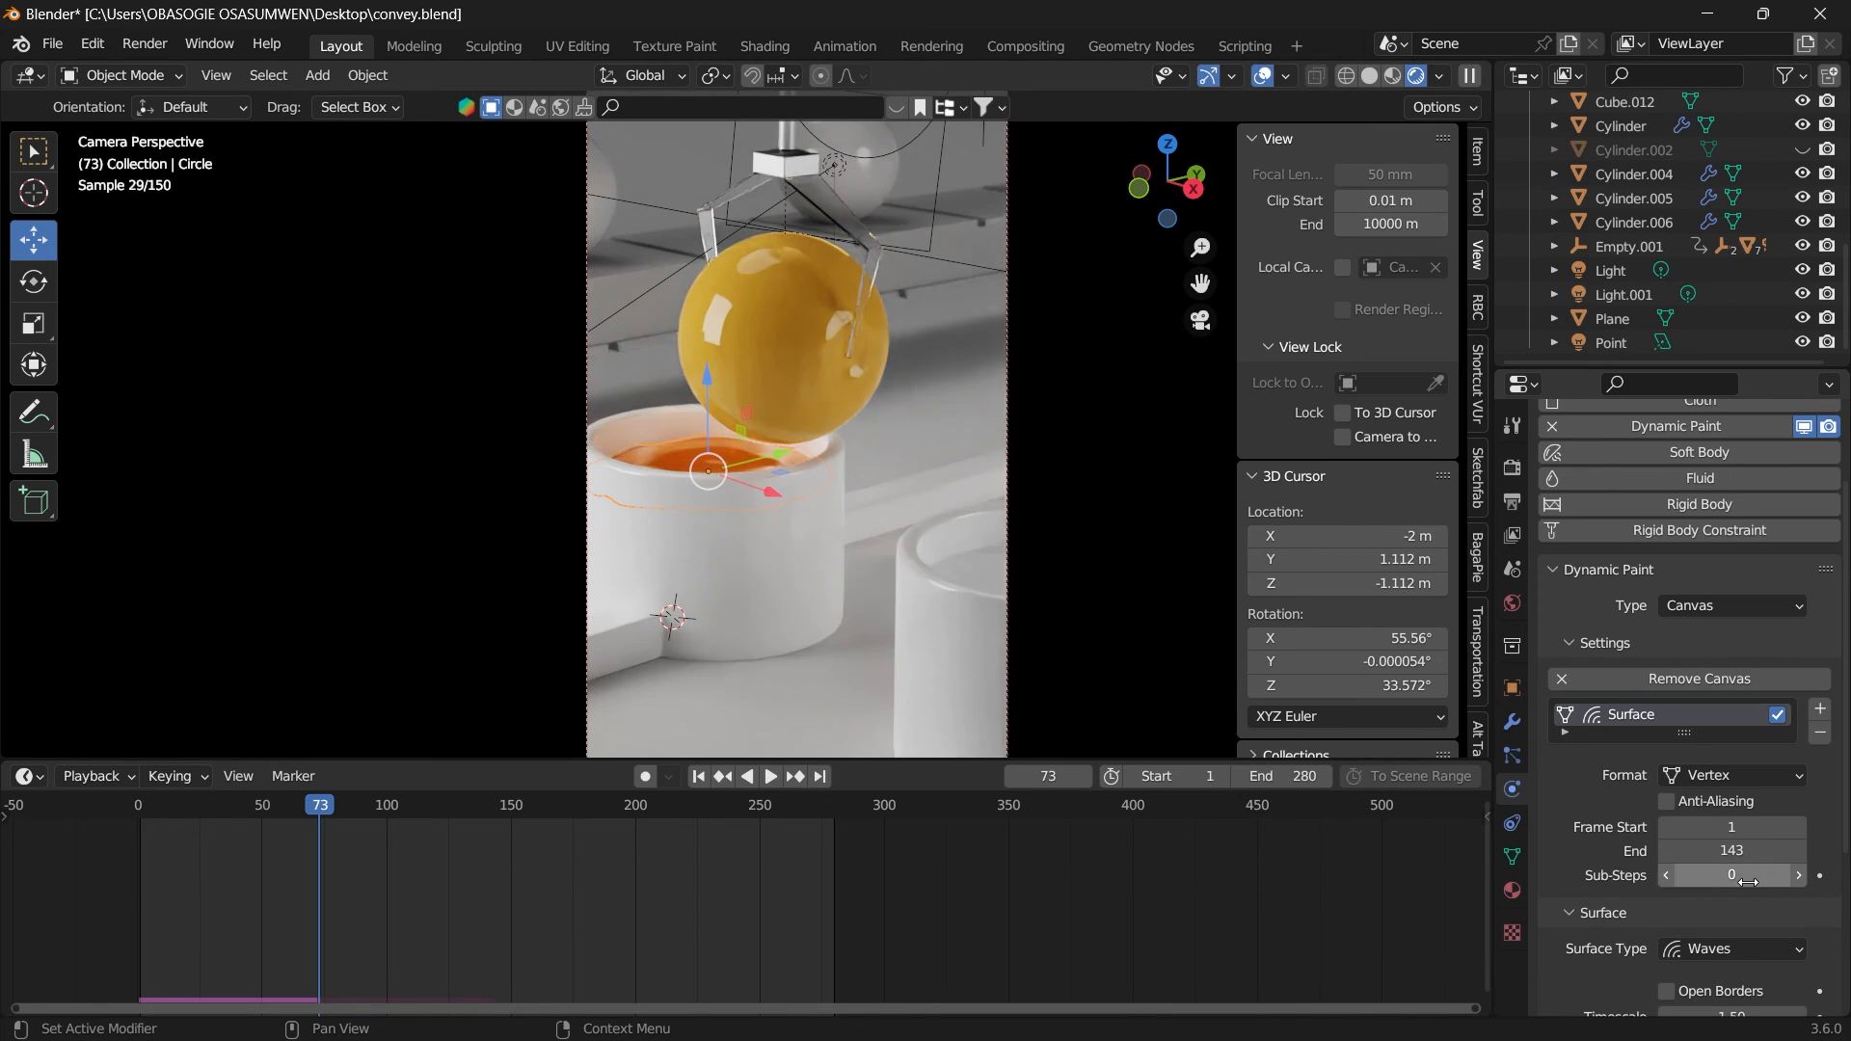
Step: Play forward to the second container and set its fluid disc's canvas surface type to Waves
key(space)
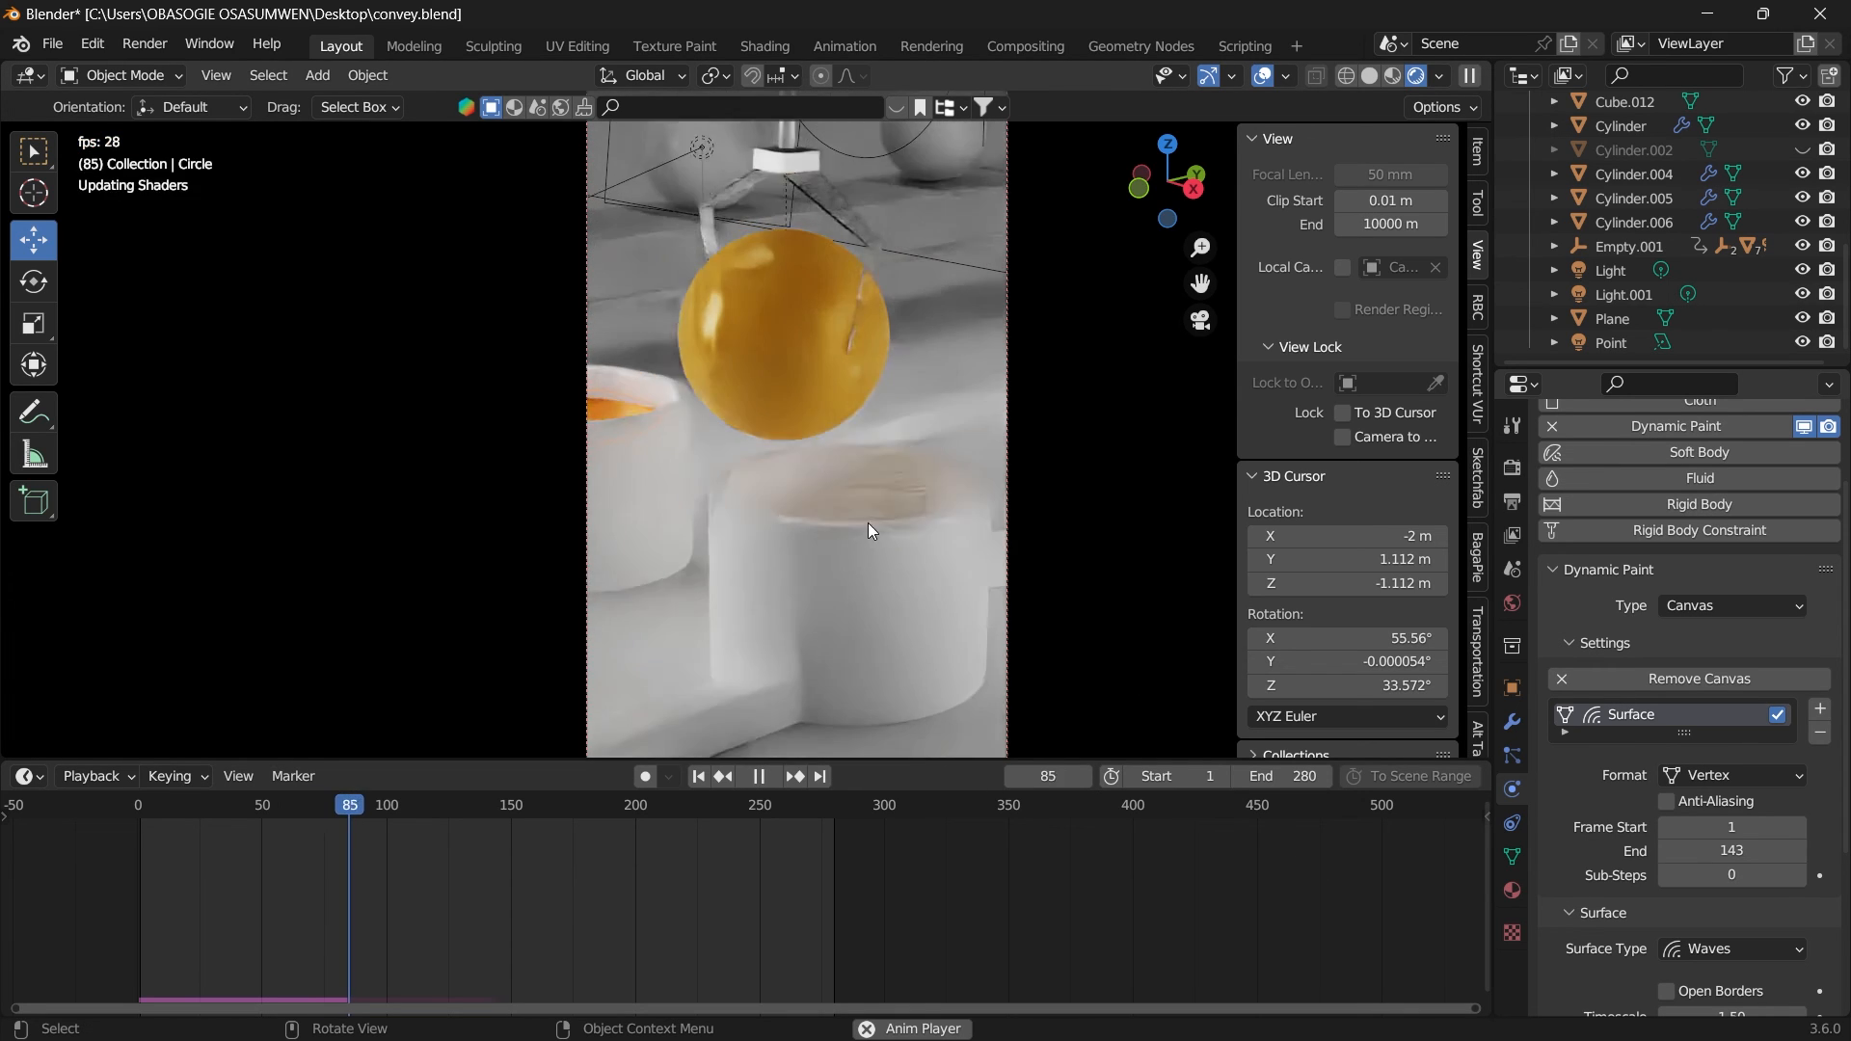
key(space)
click(806, 484)
scroll(1768, 725, down, 5)
click(1760, 685)
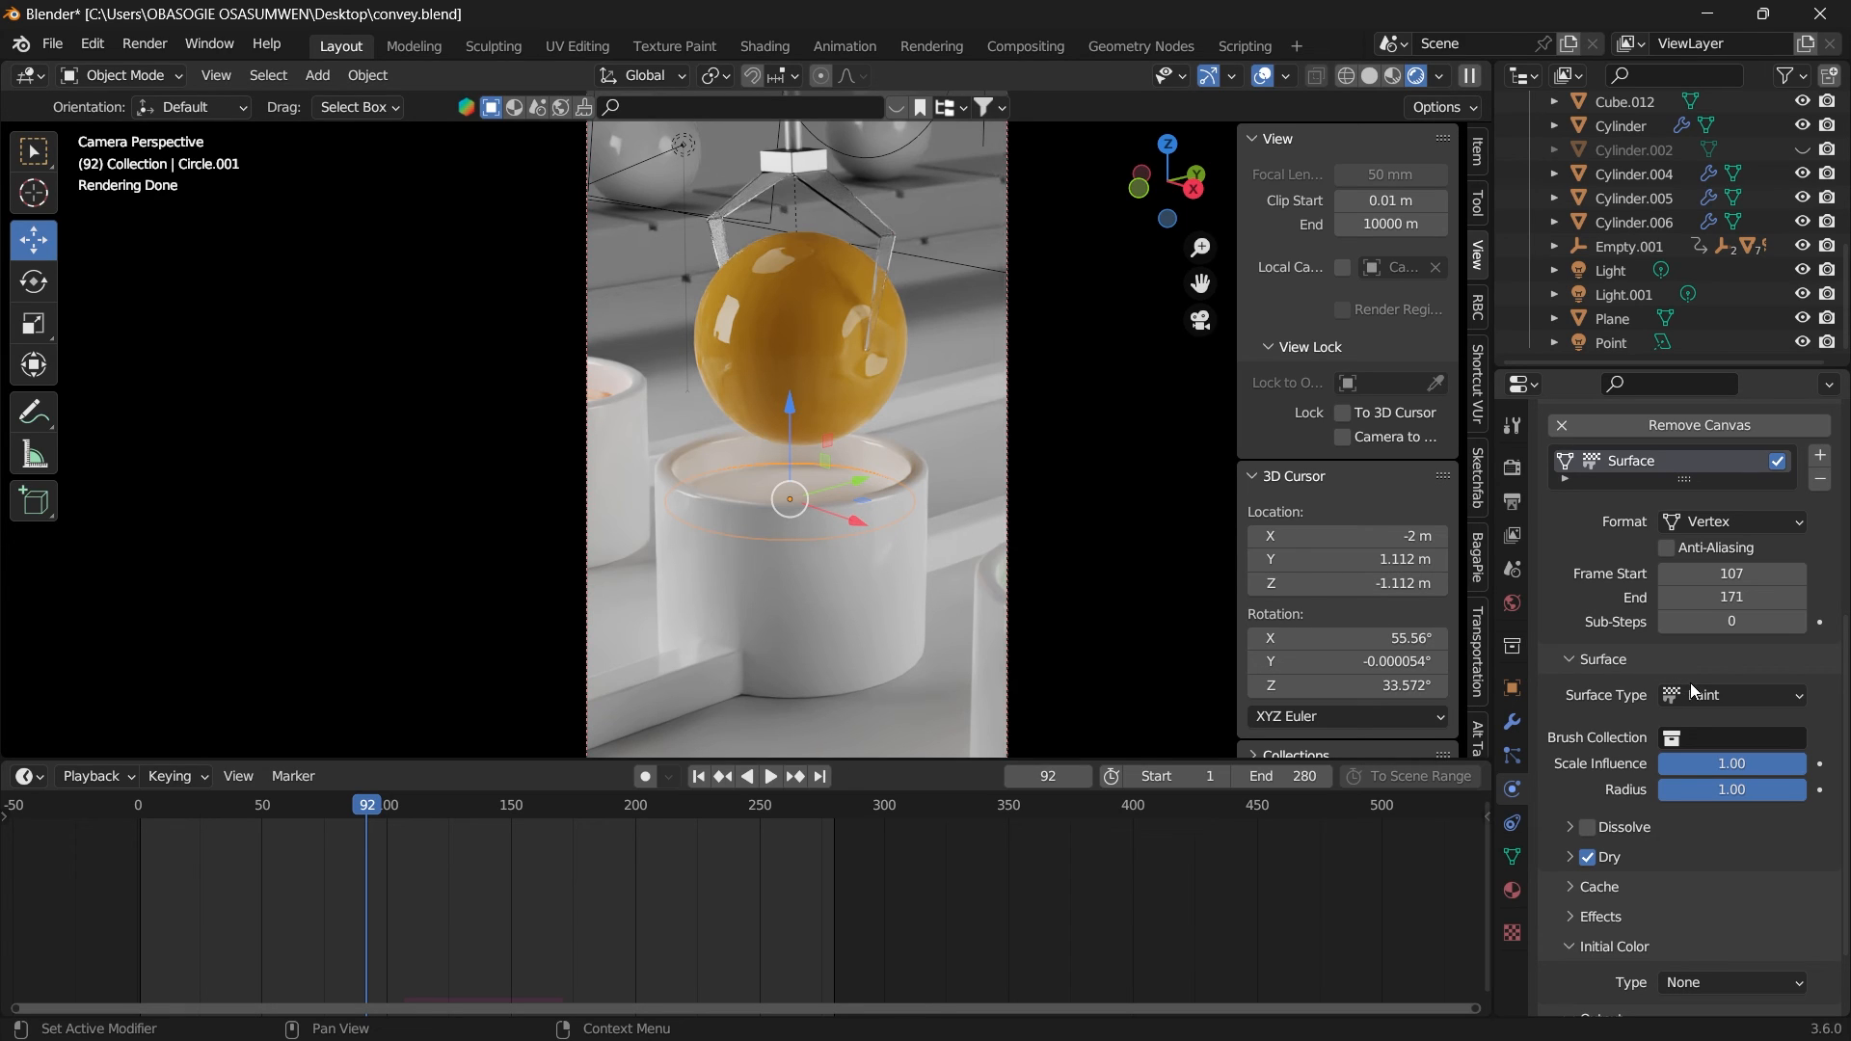
click(1741, 696)
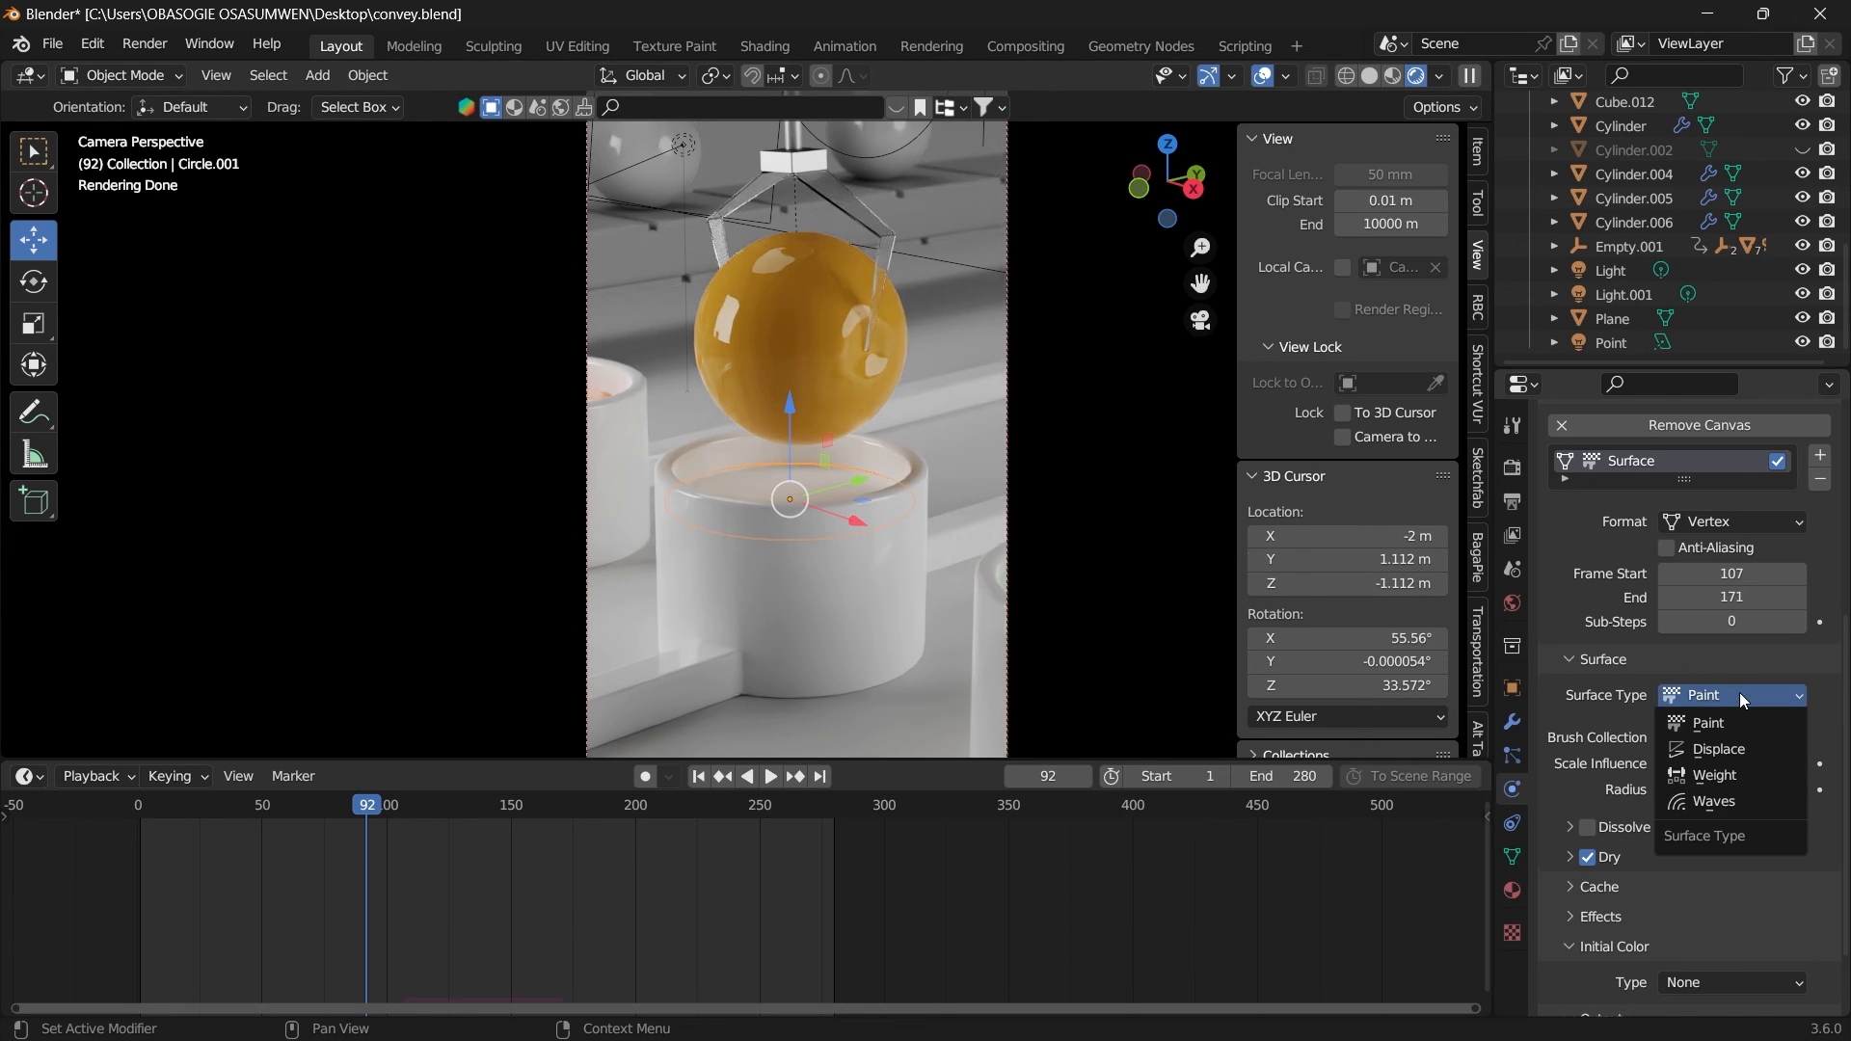
click(1717, 801)
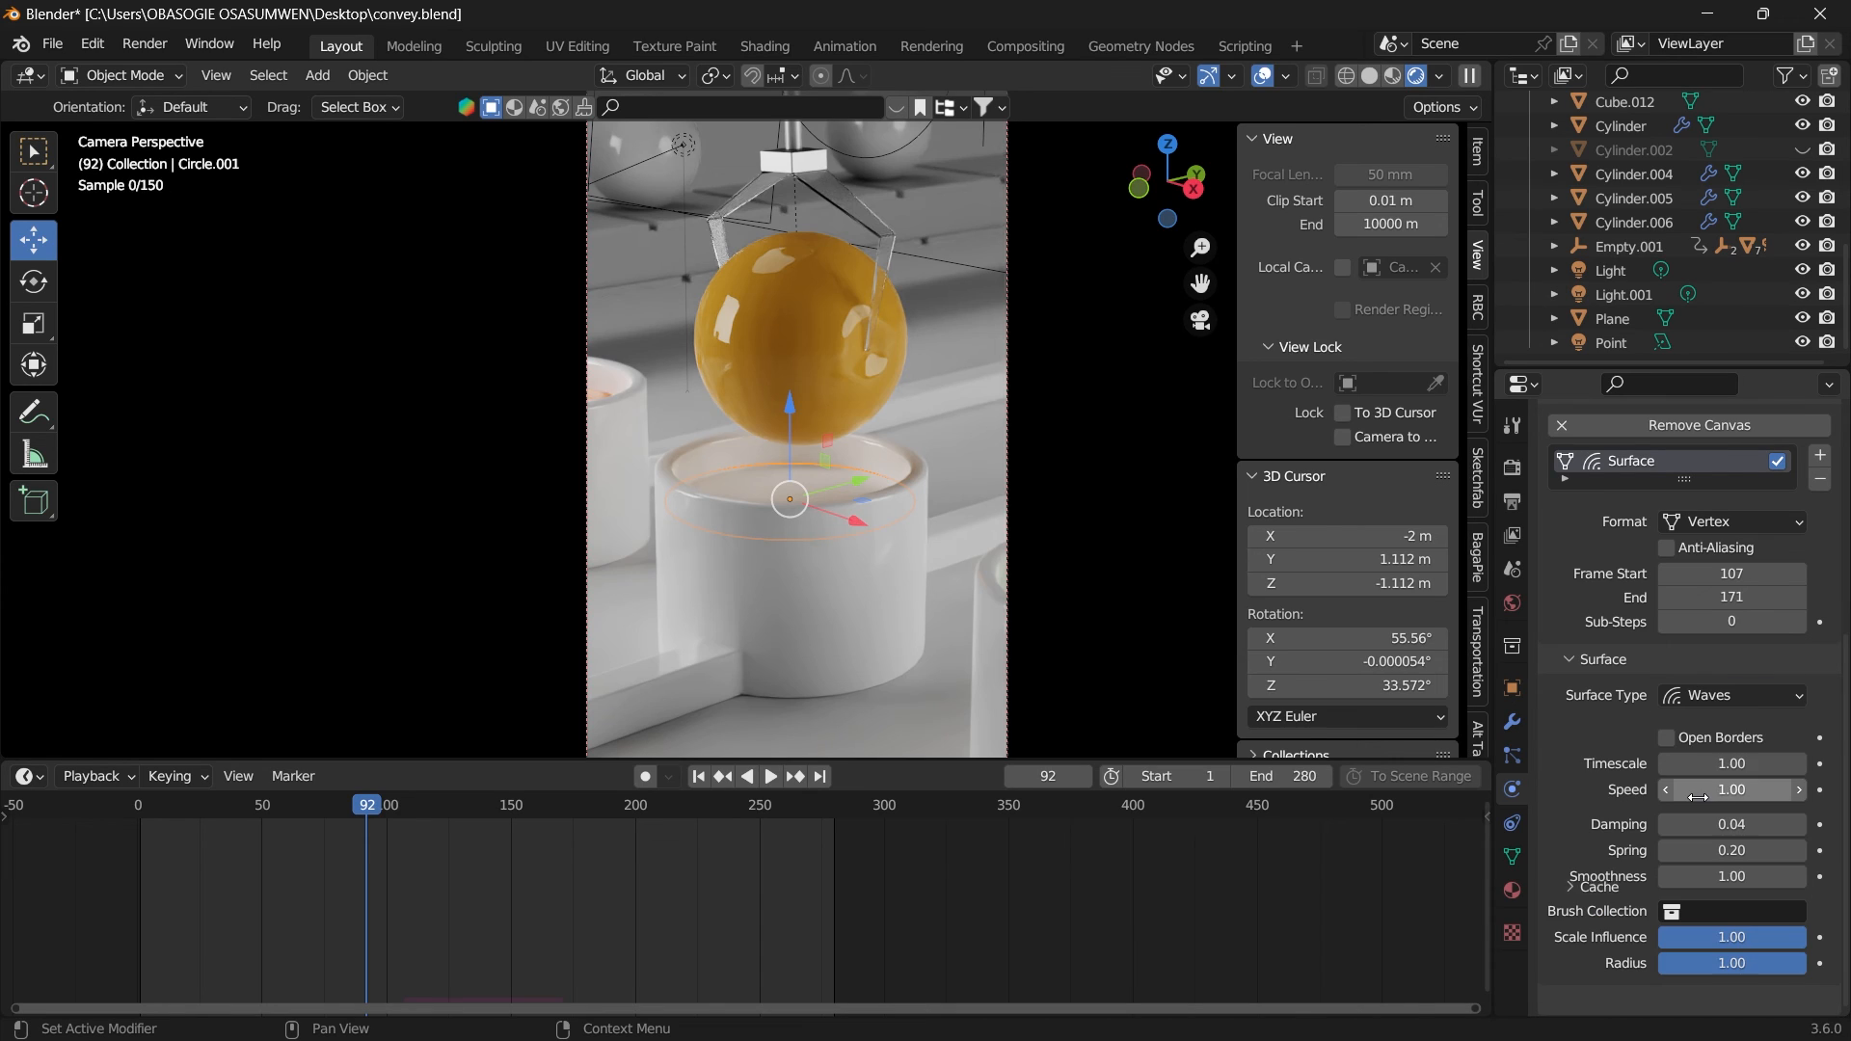
Step: Set the second fluid disc's wave timescale to 1.50
click(1726, 766)
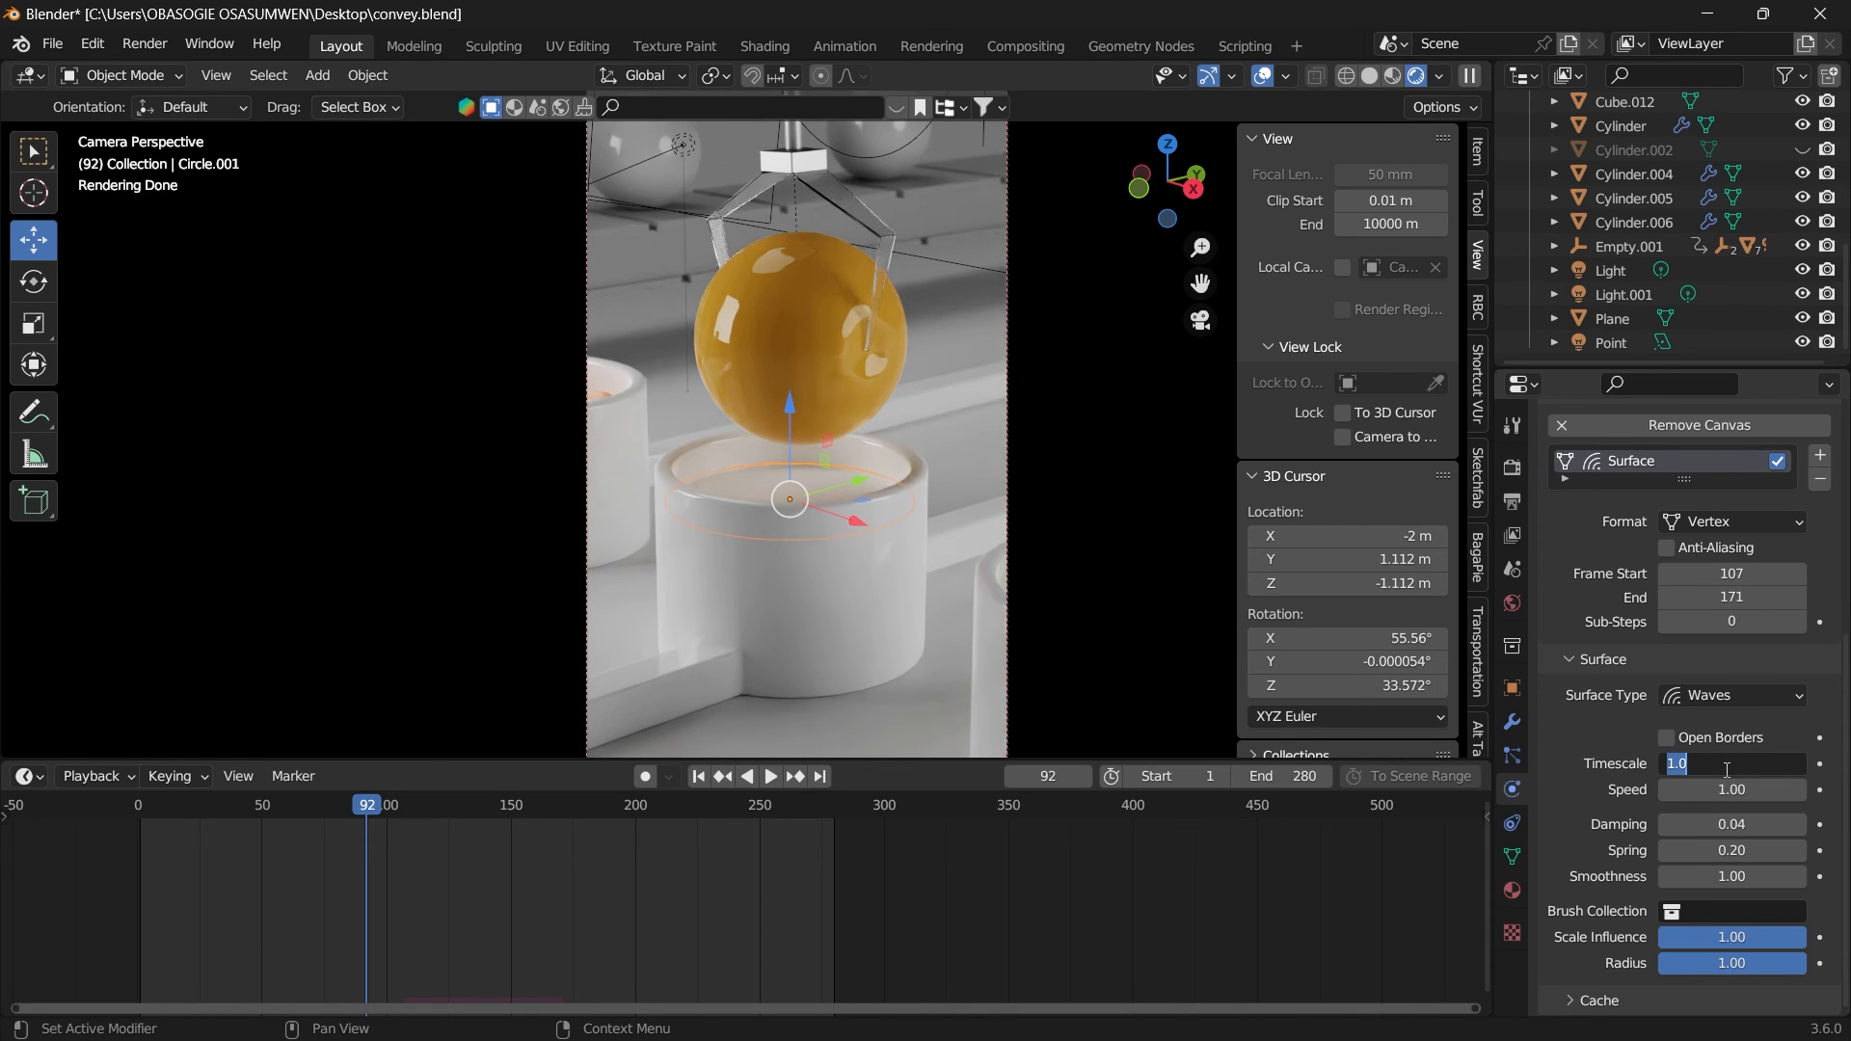
click(1721, 769)
key(Return)
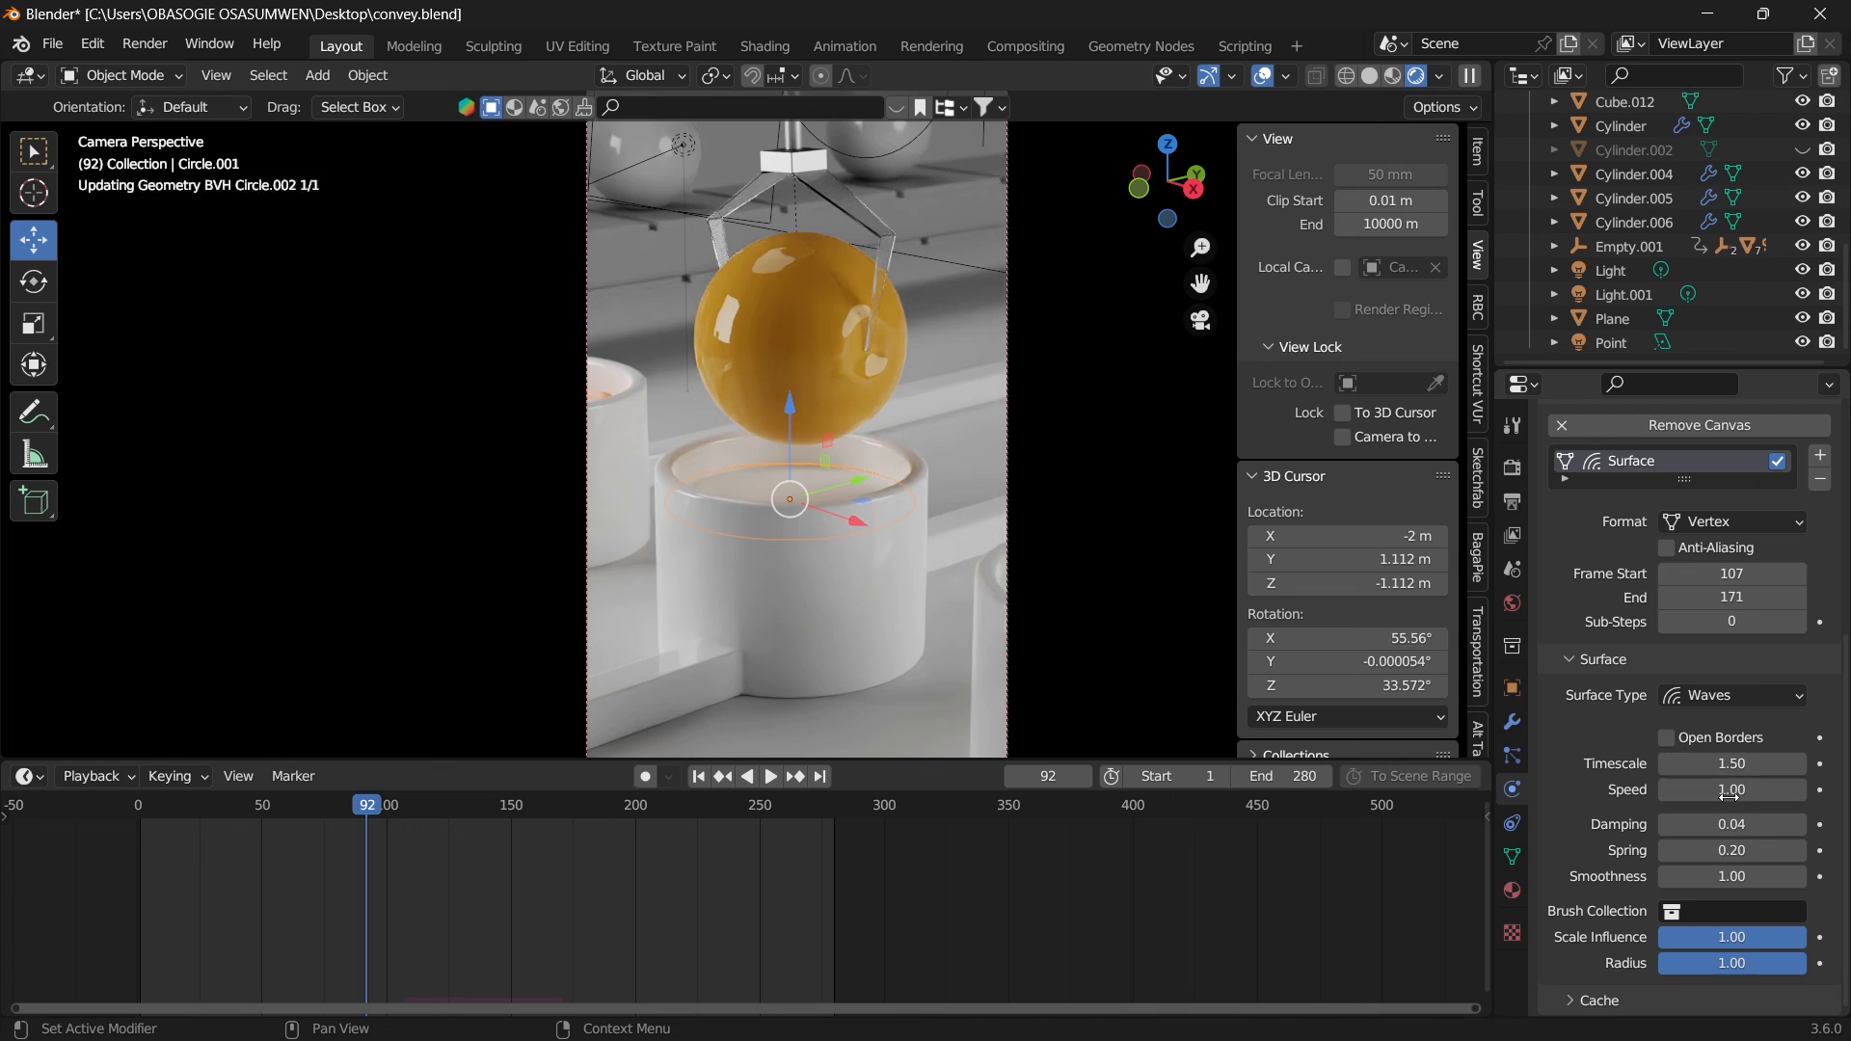
Step: Set the second fluid disc's wave speed to 1.54 and its damping to 0.14
click(1743, 790)
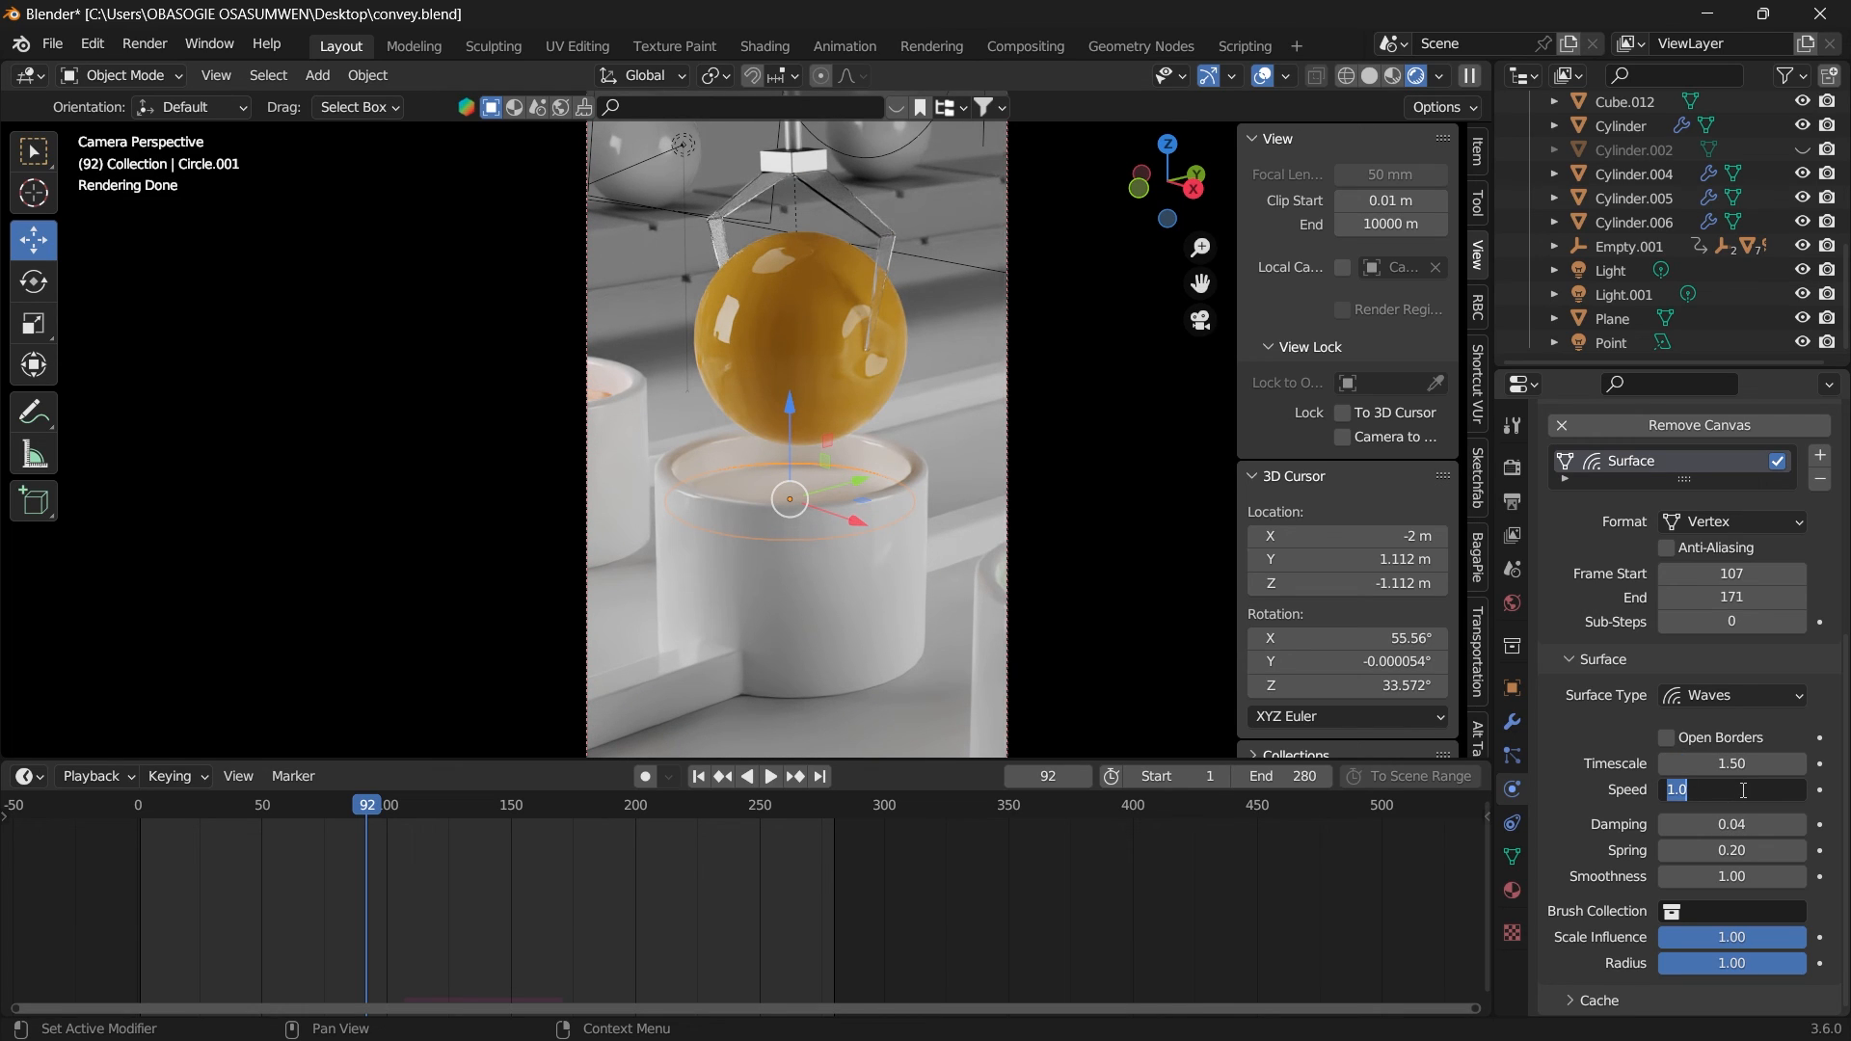
text(1.54)
key(Return)
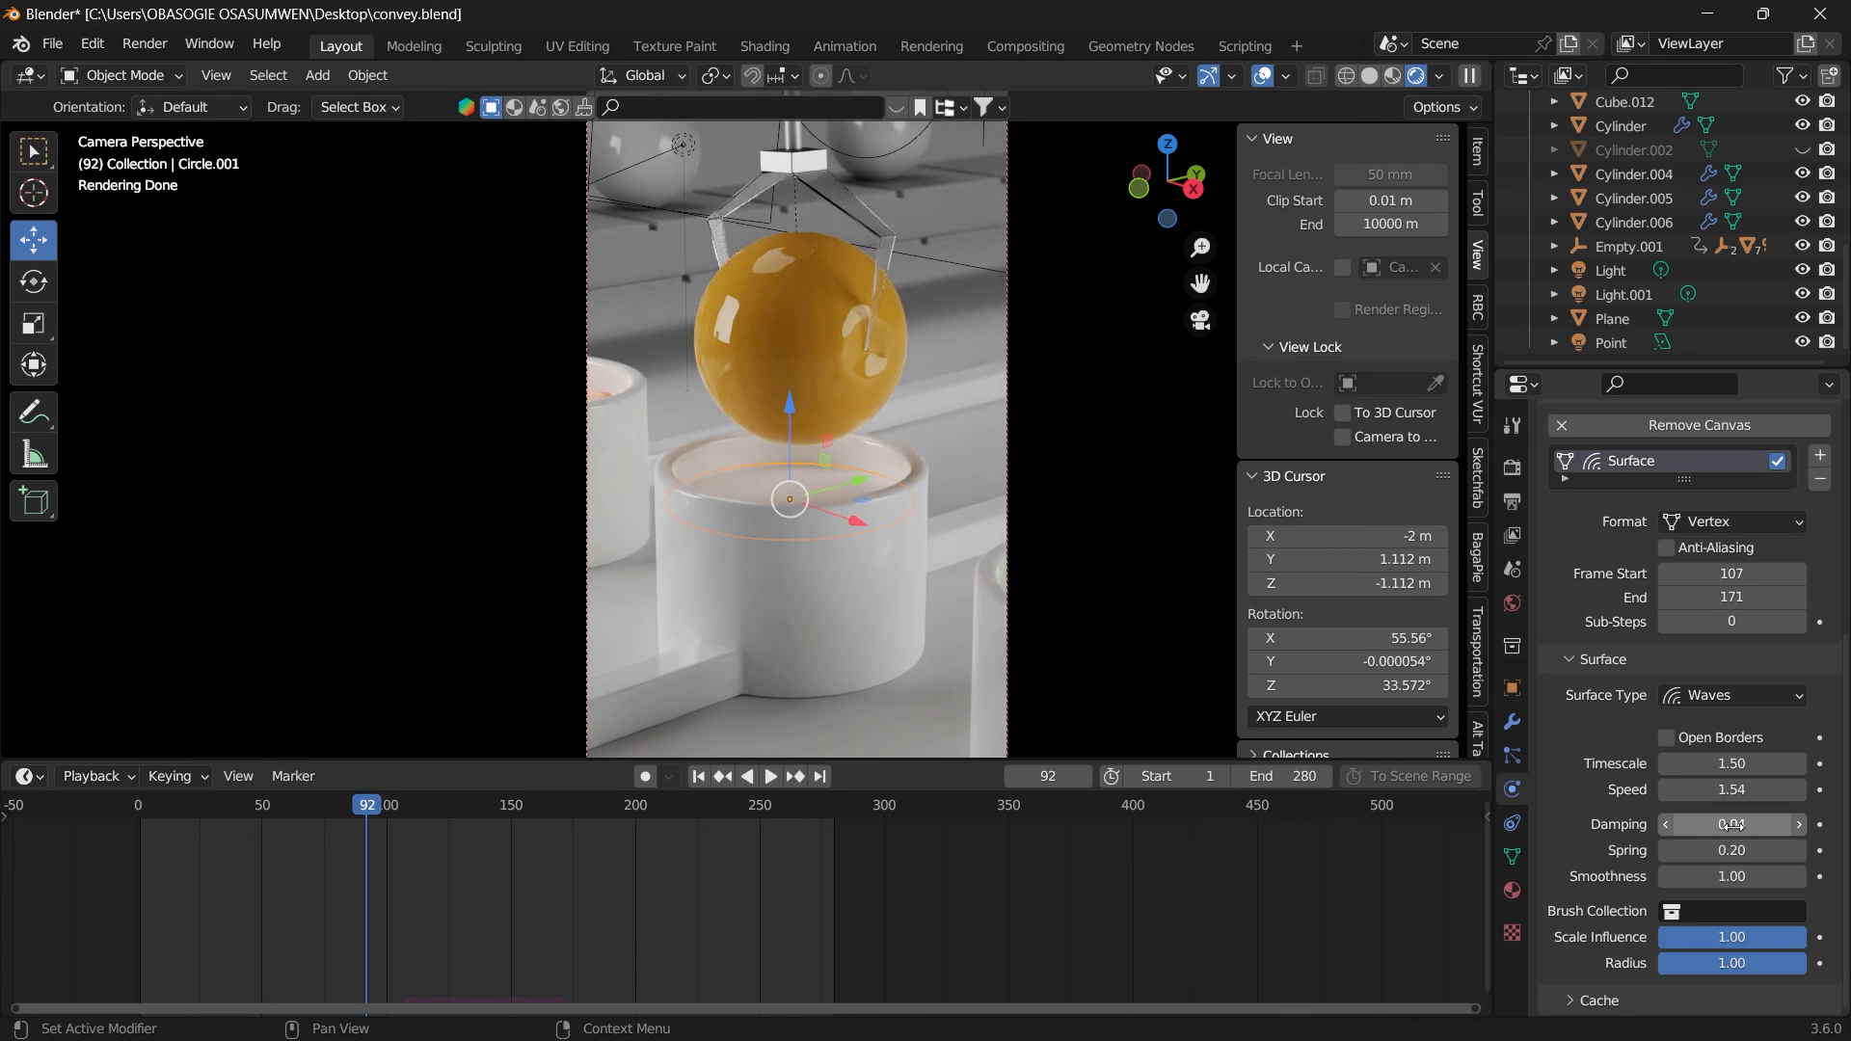
click(1732, 824)
text(0)
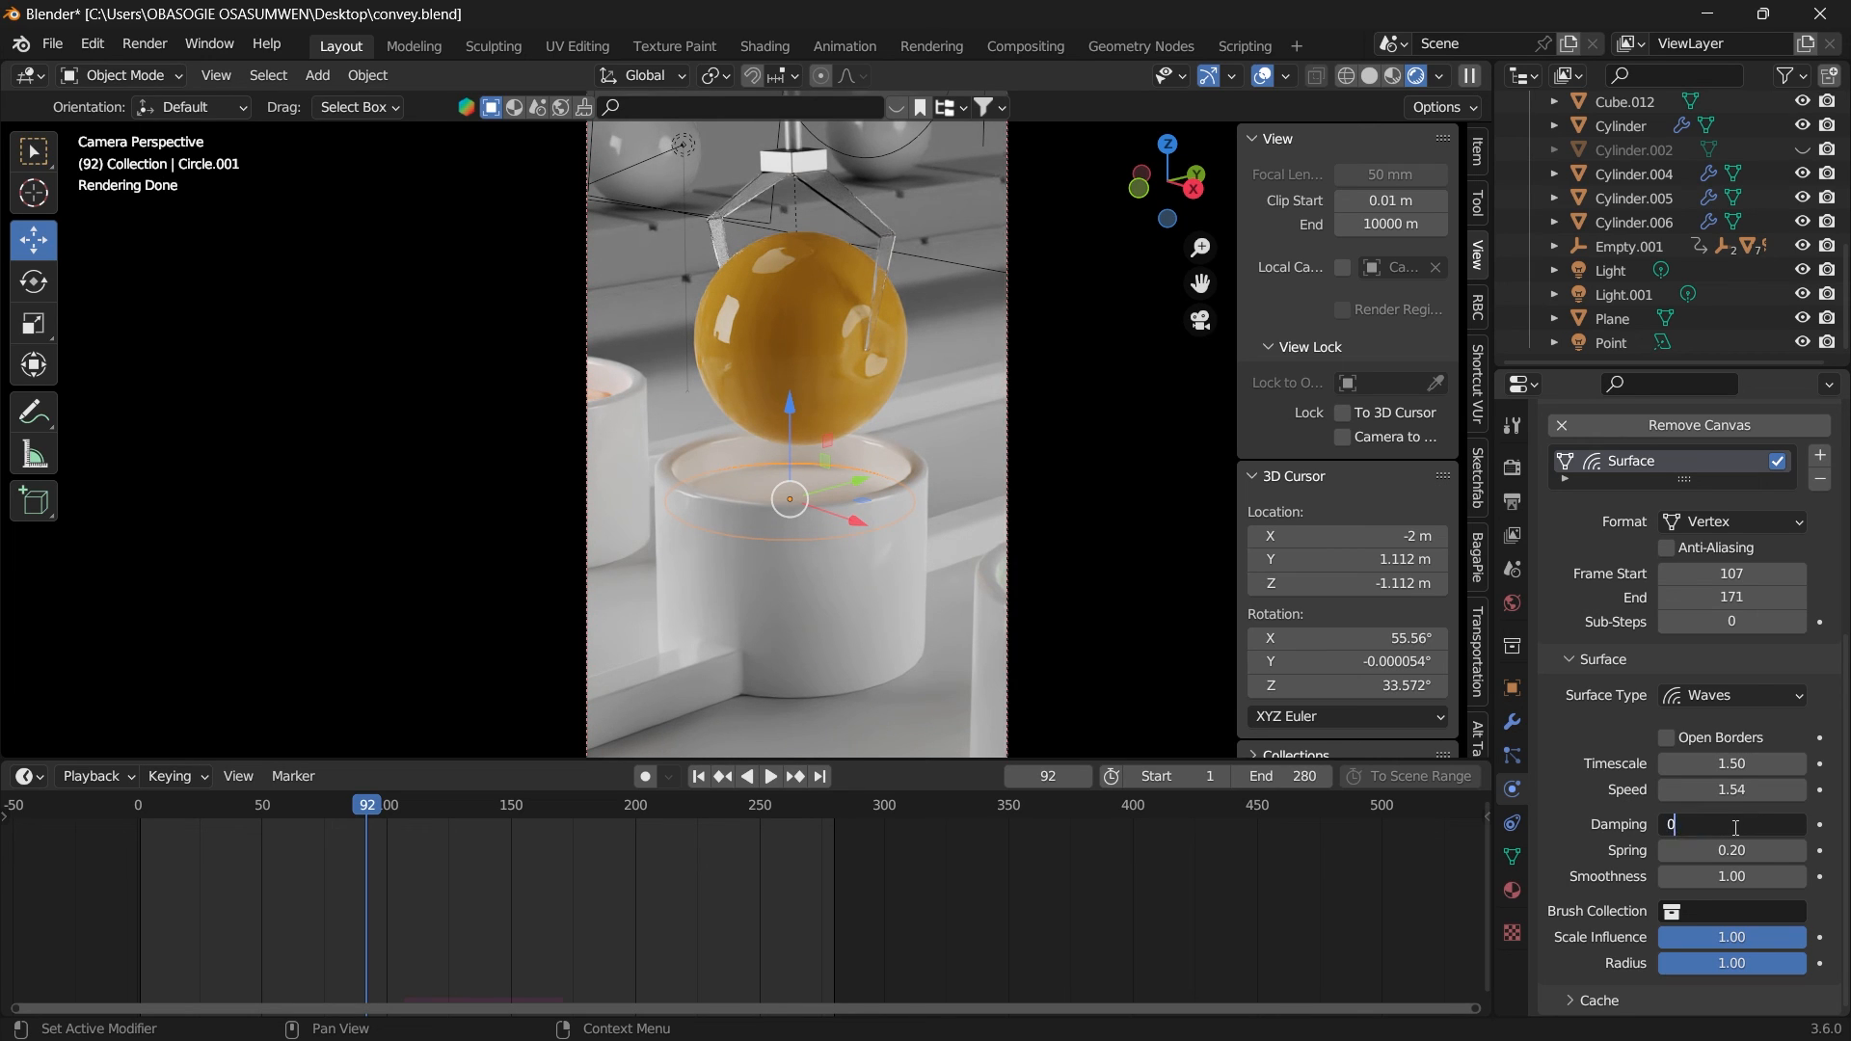
key(Return)
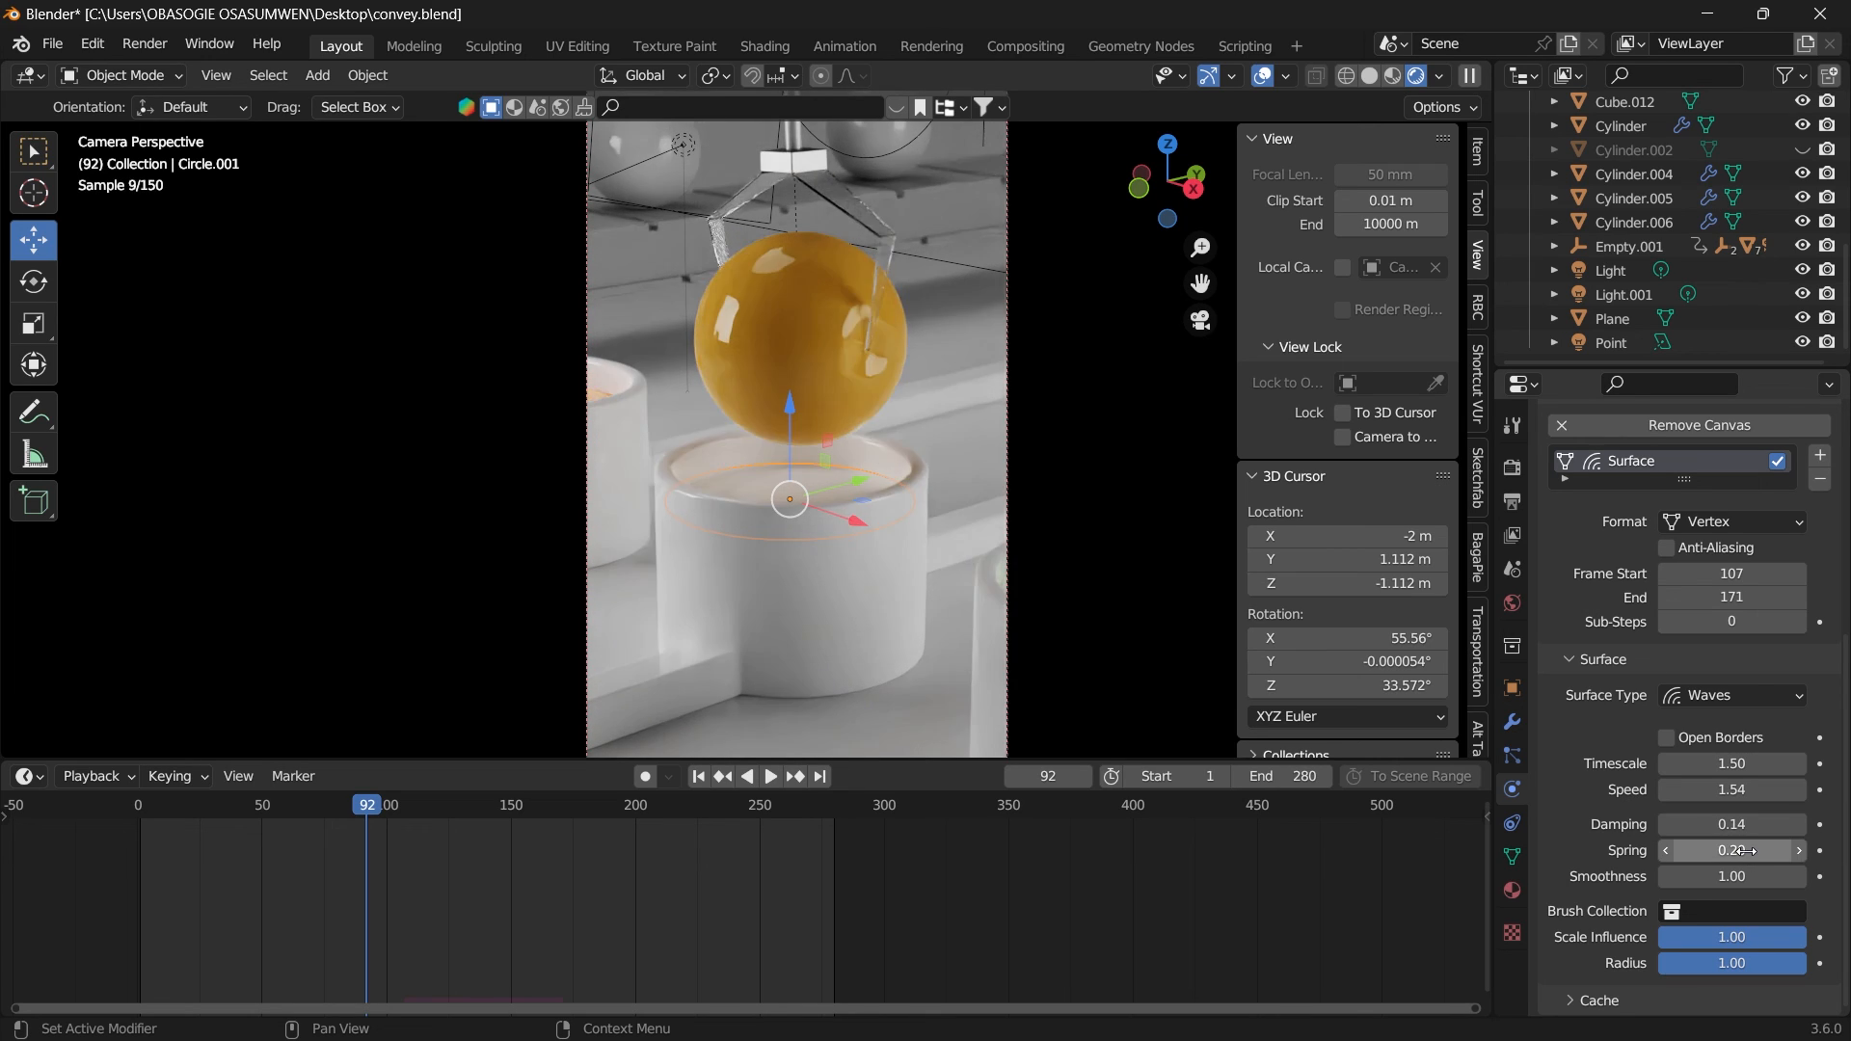
Step: Set the second fluid disc's wave spring to 1.00 and its smoothness to 1.16
click(1747, 850)
text(1)
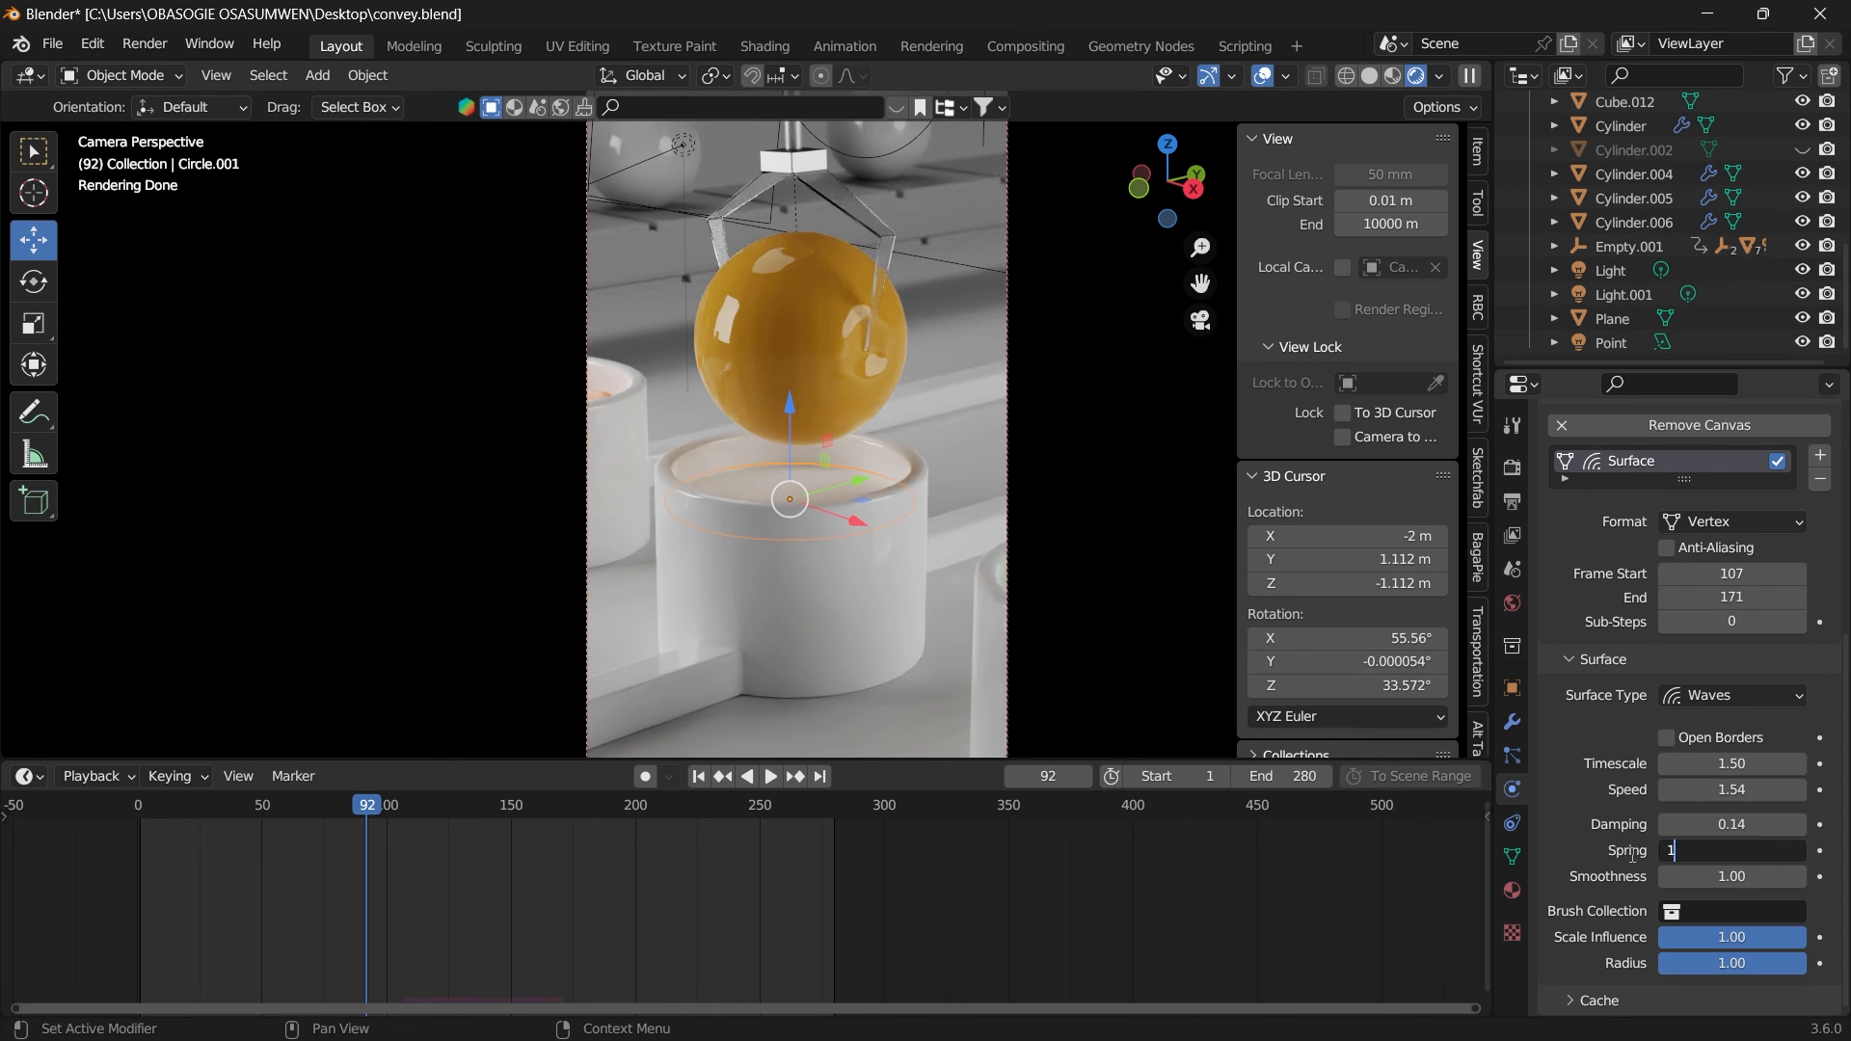
key(Return)
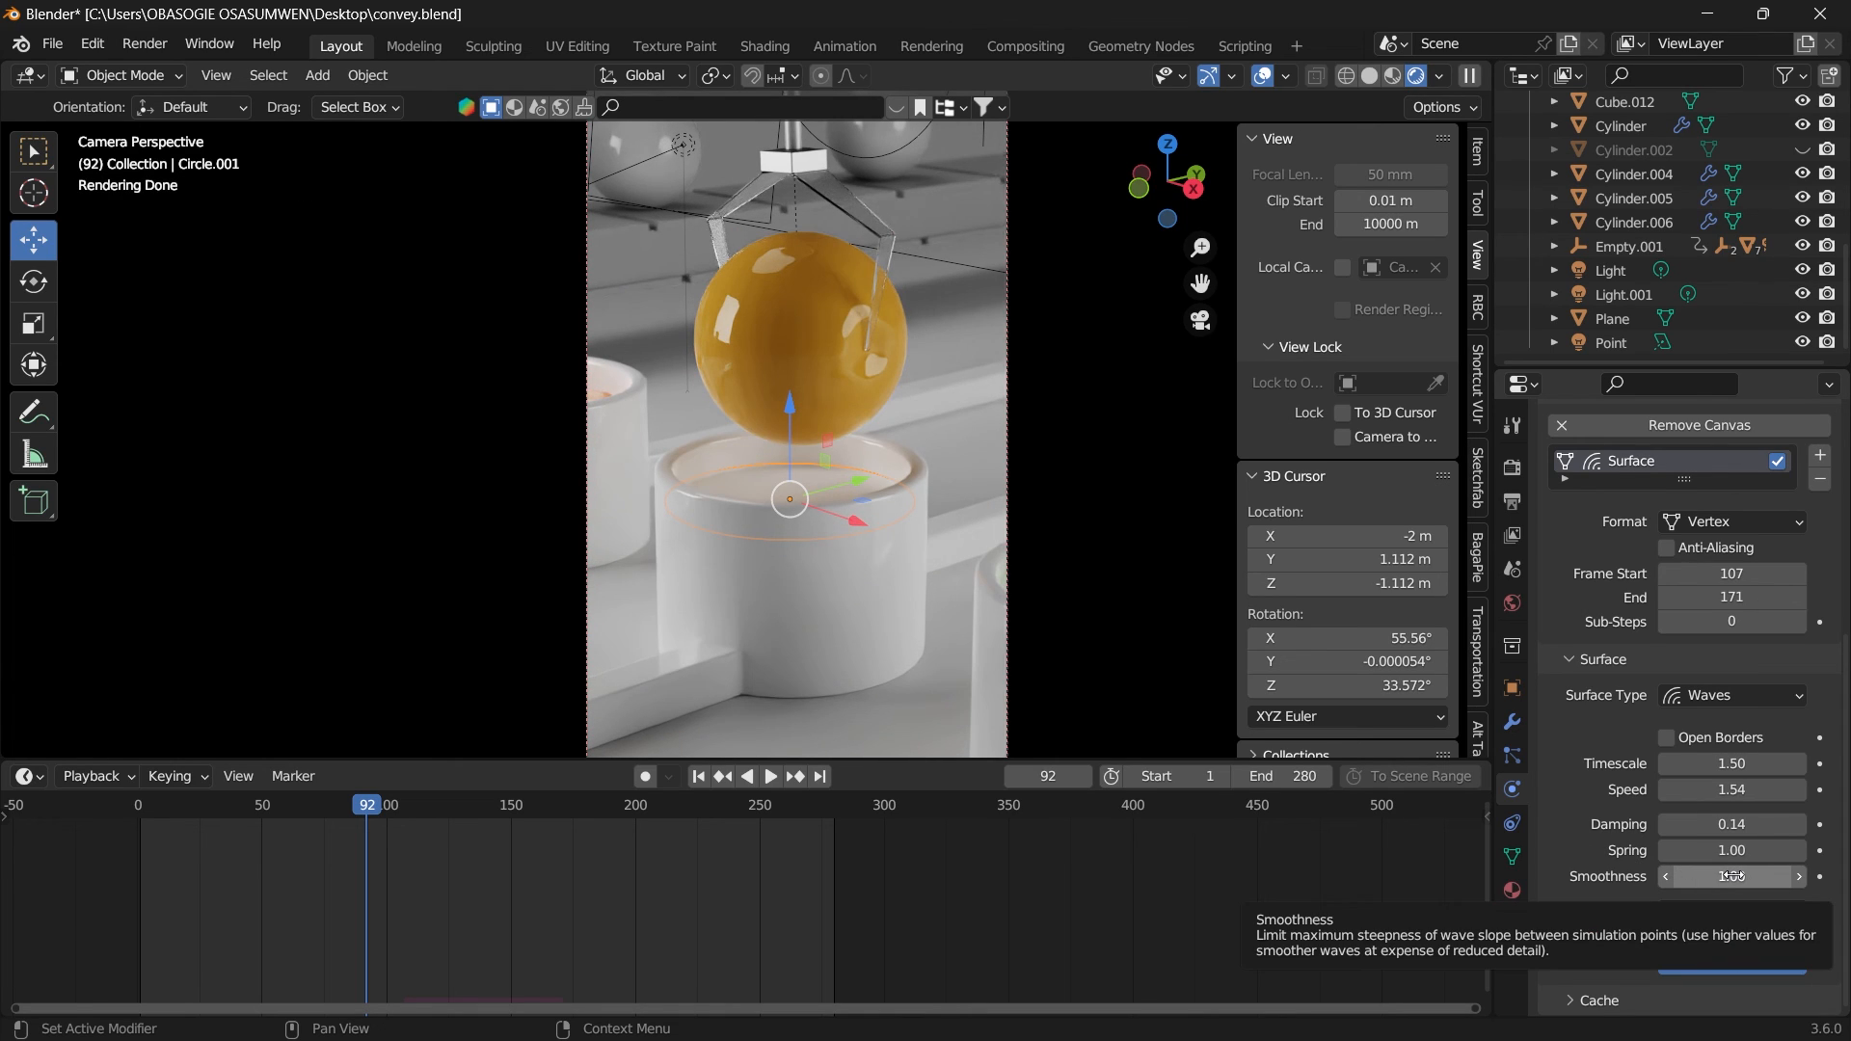
click(1734, 876)
text(16)
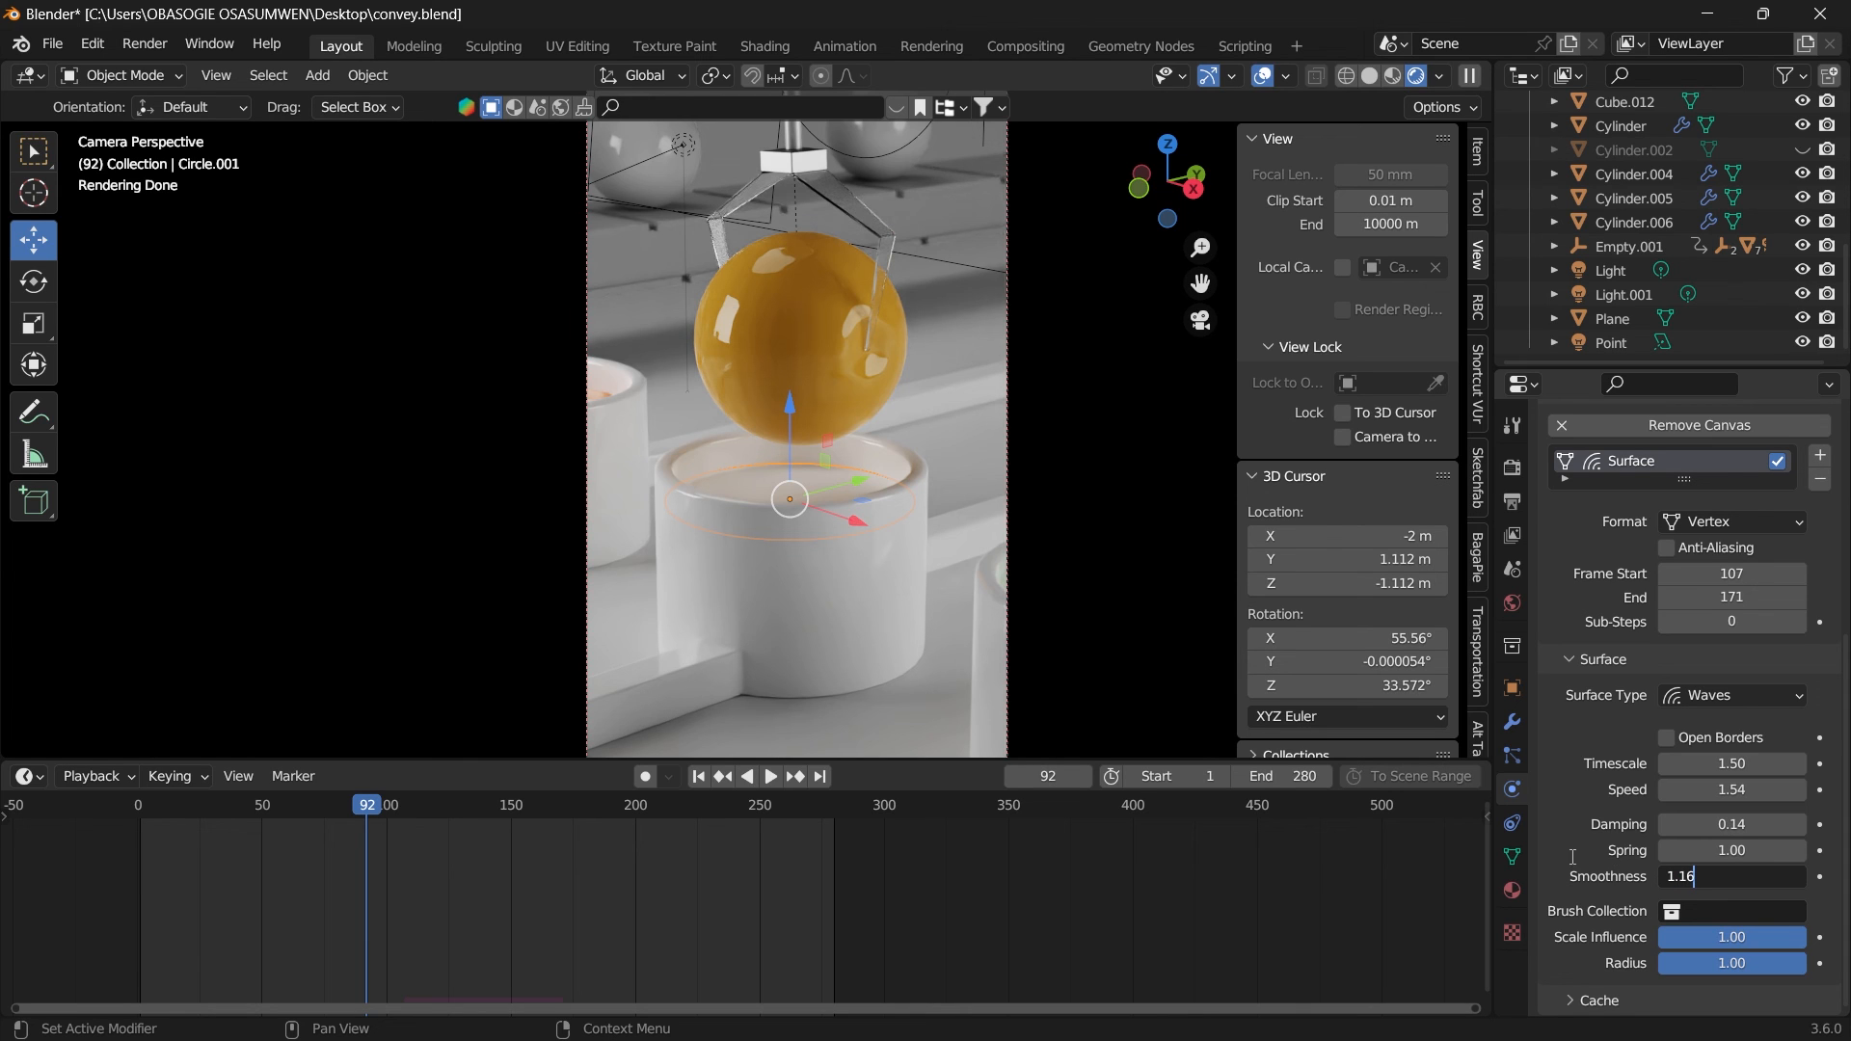
key(Return)
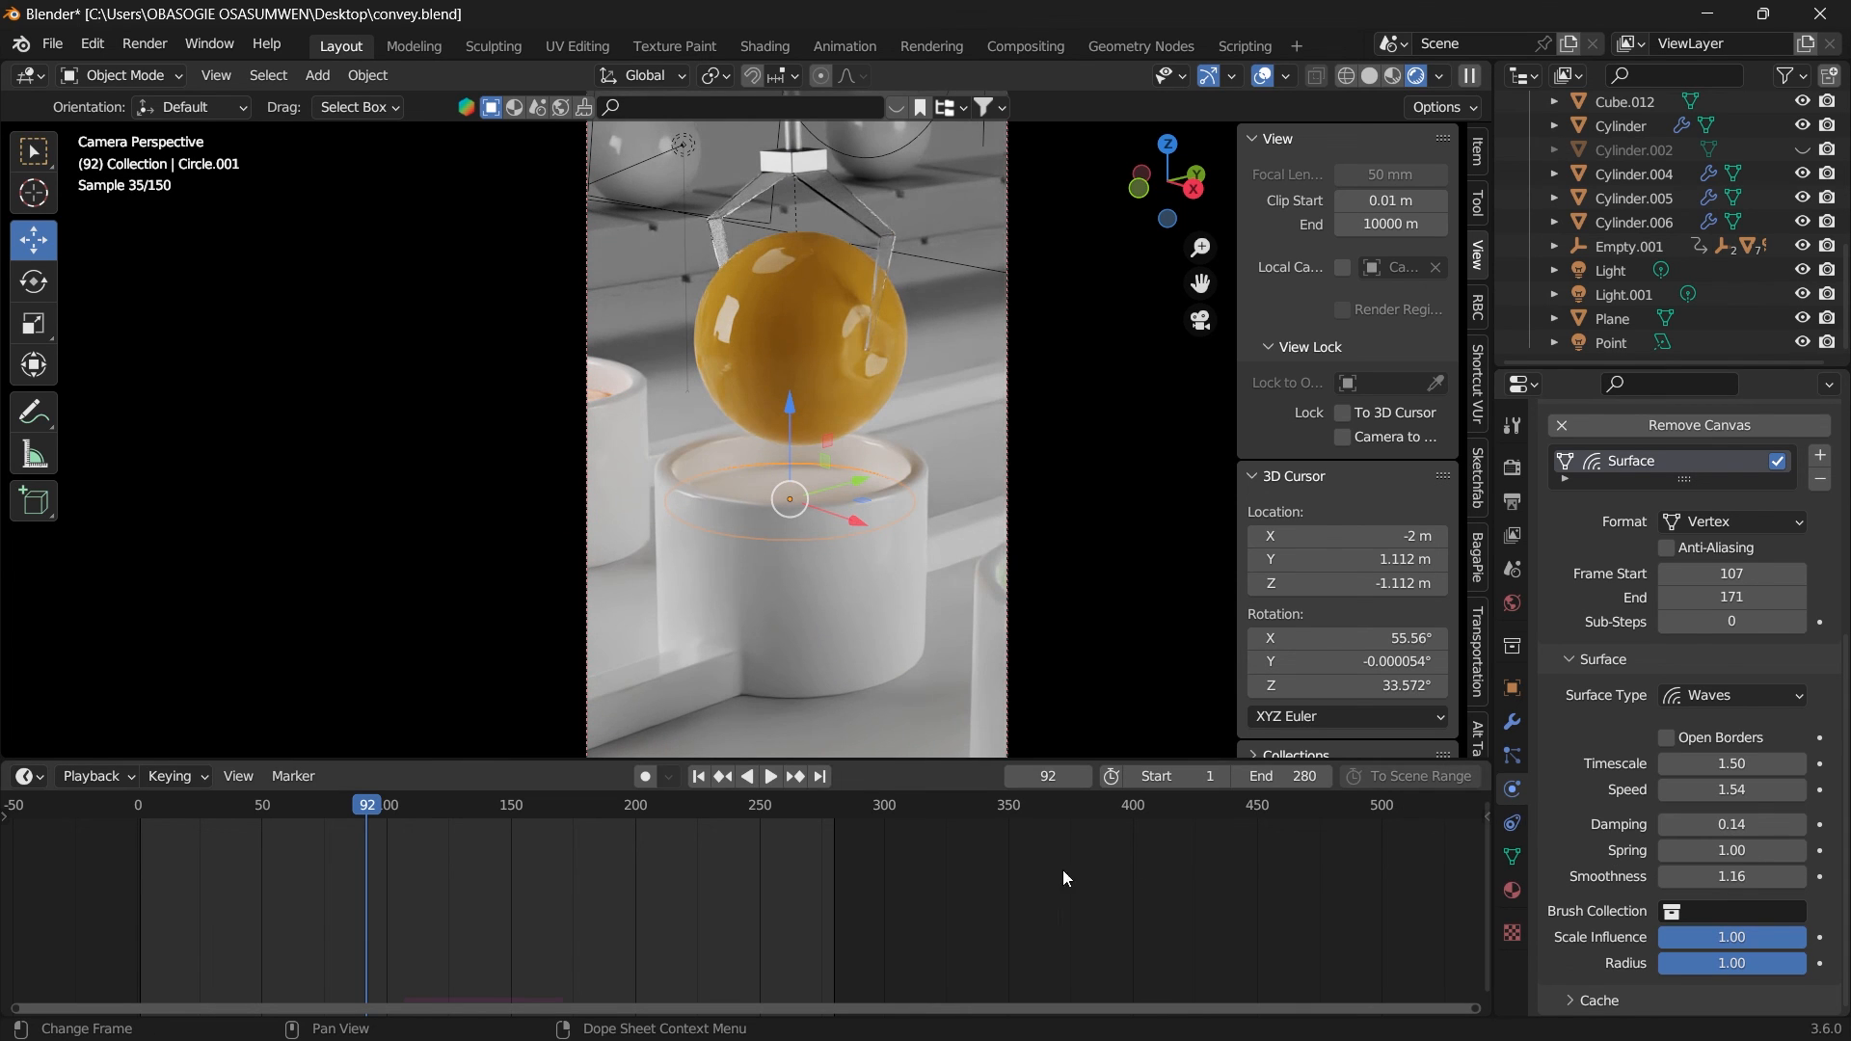
Step: Play the animation around the second container's dip in rendered and then solid shading to check its ripples
click(319, 813)
key(space)
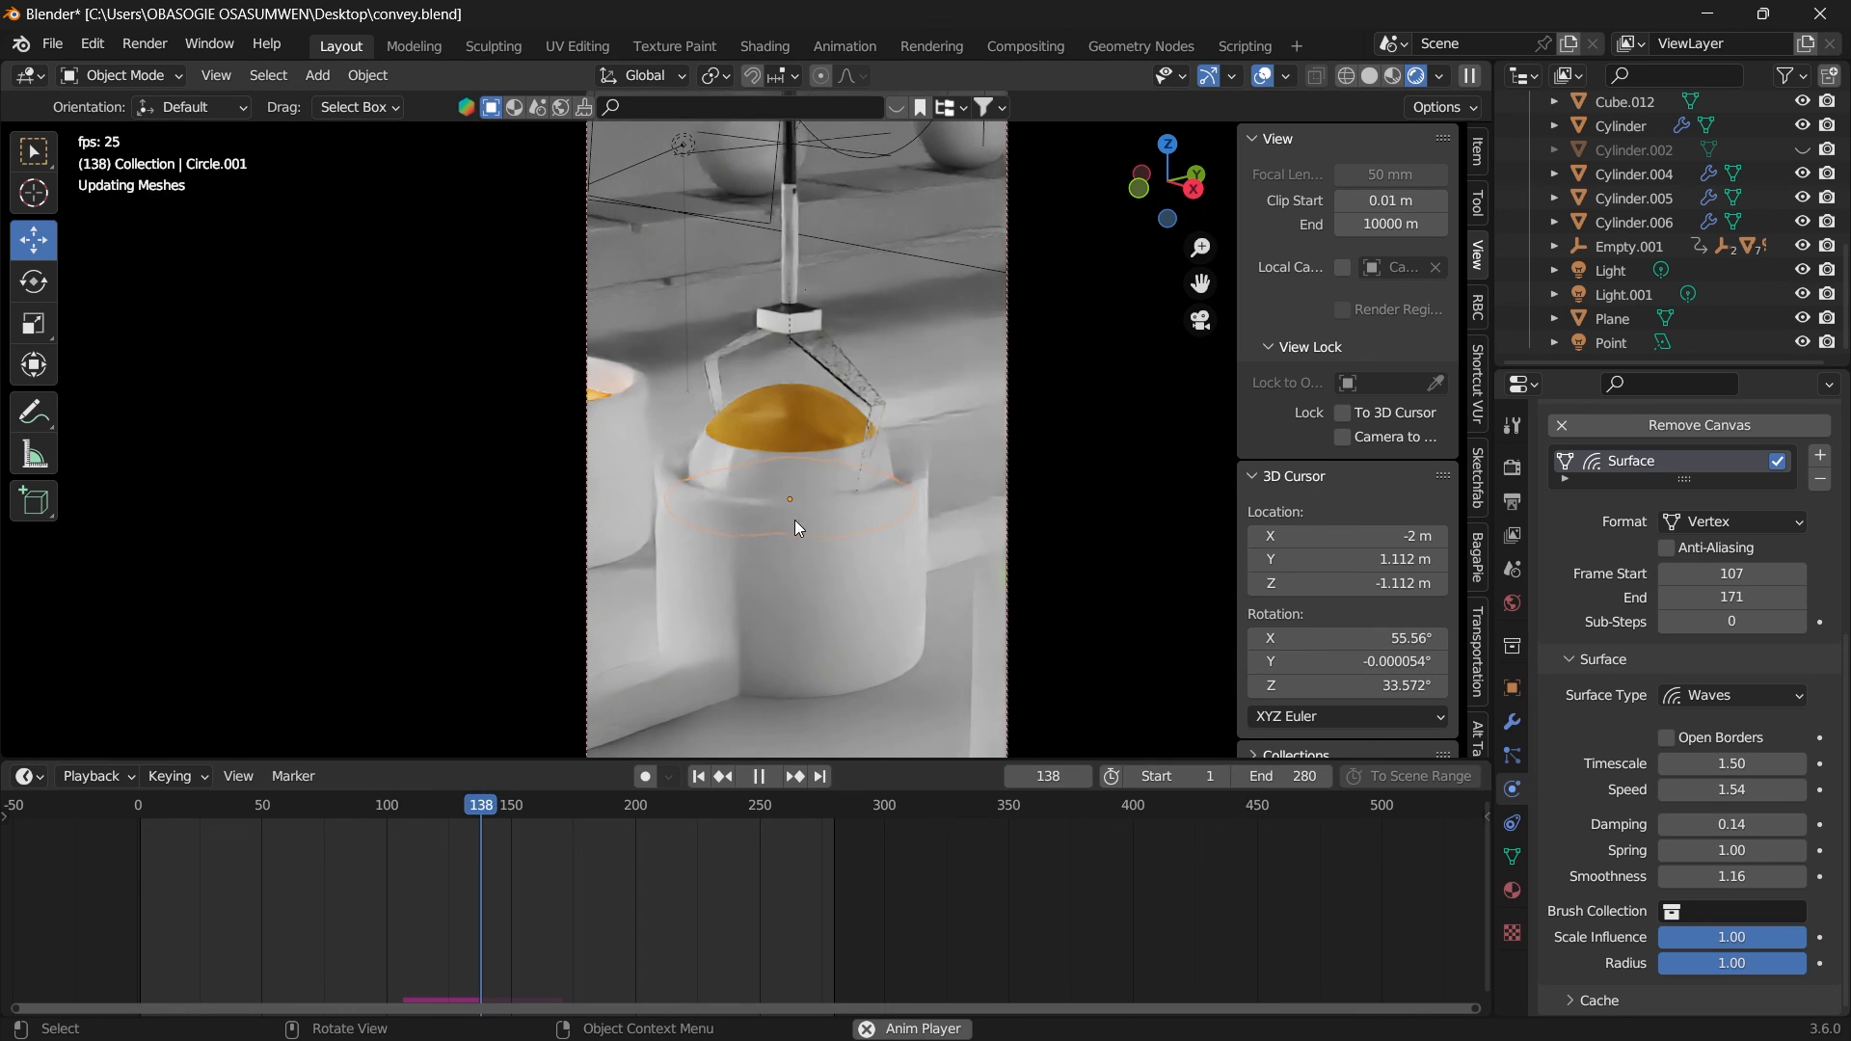
key(space)
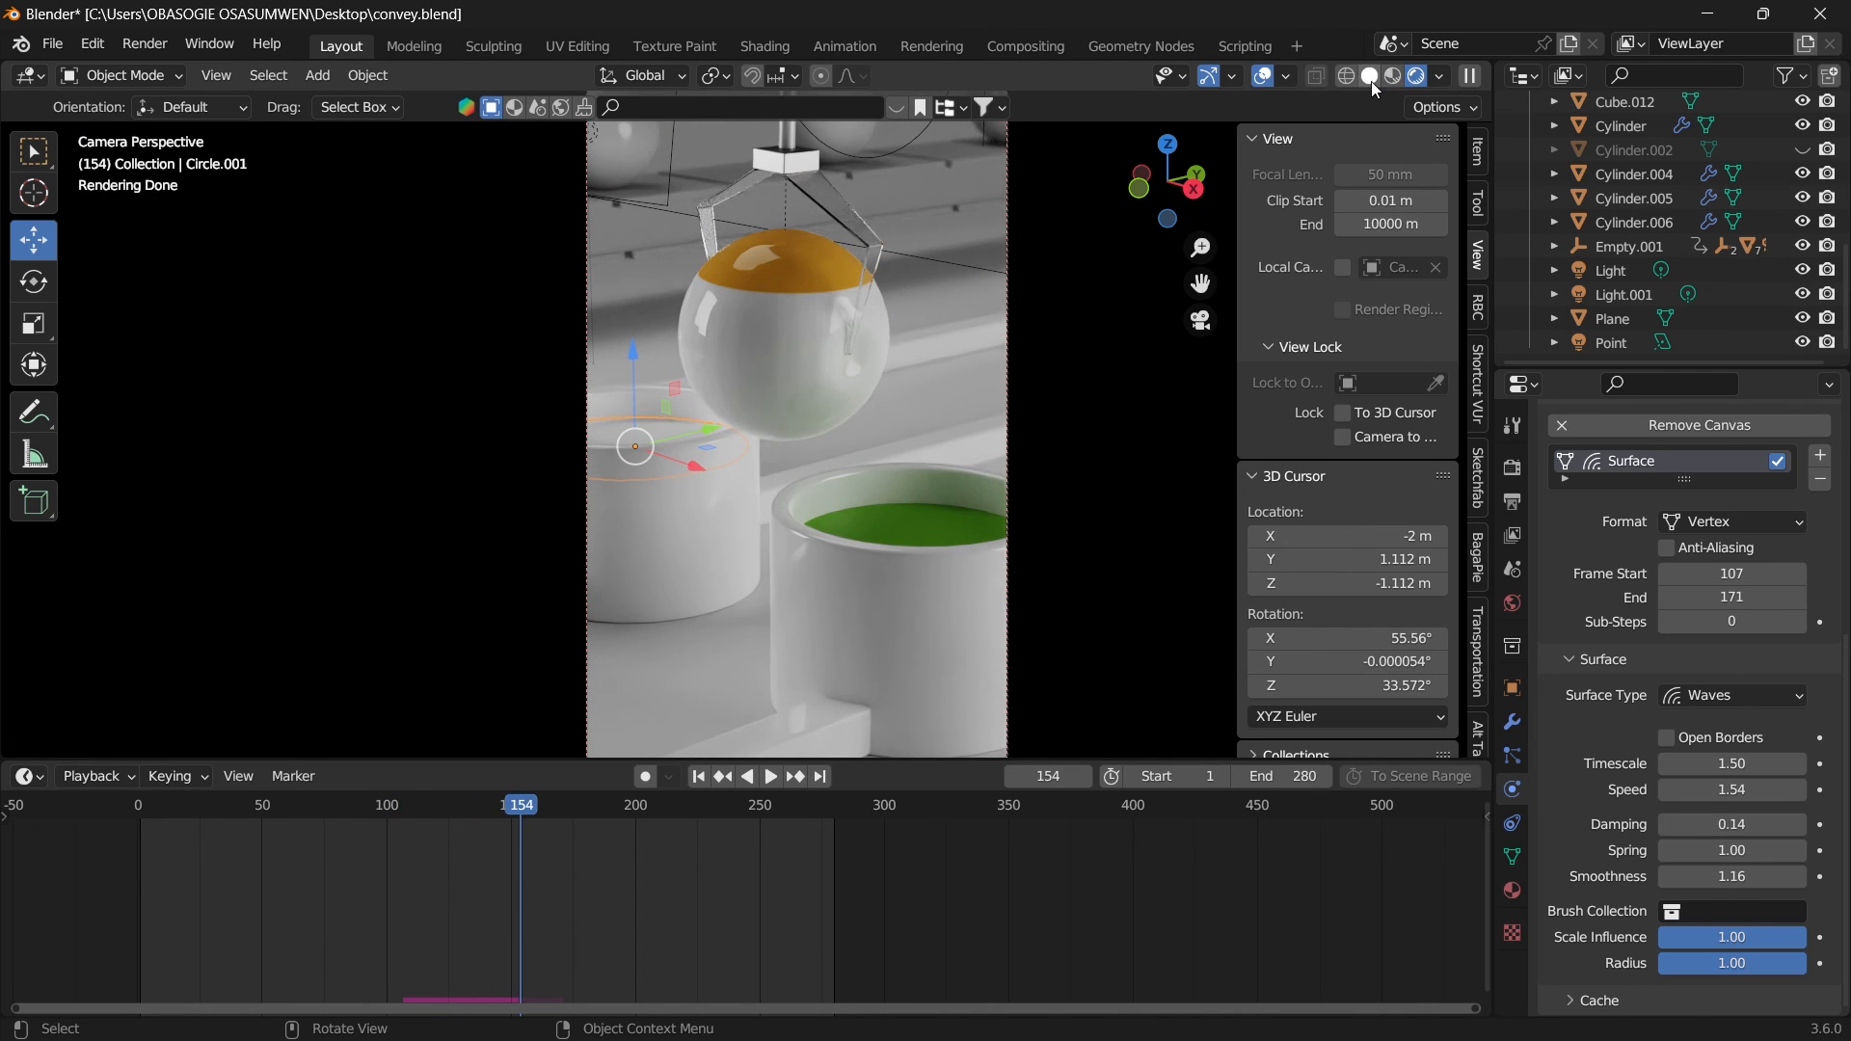
click(1370, 78)
click(339, 831)
key(space)
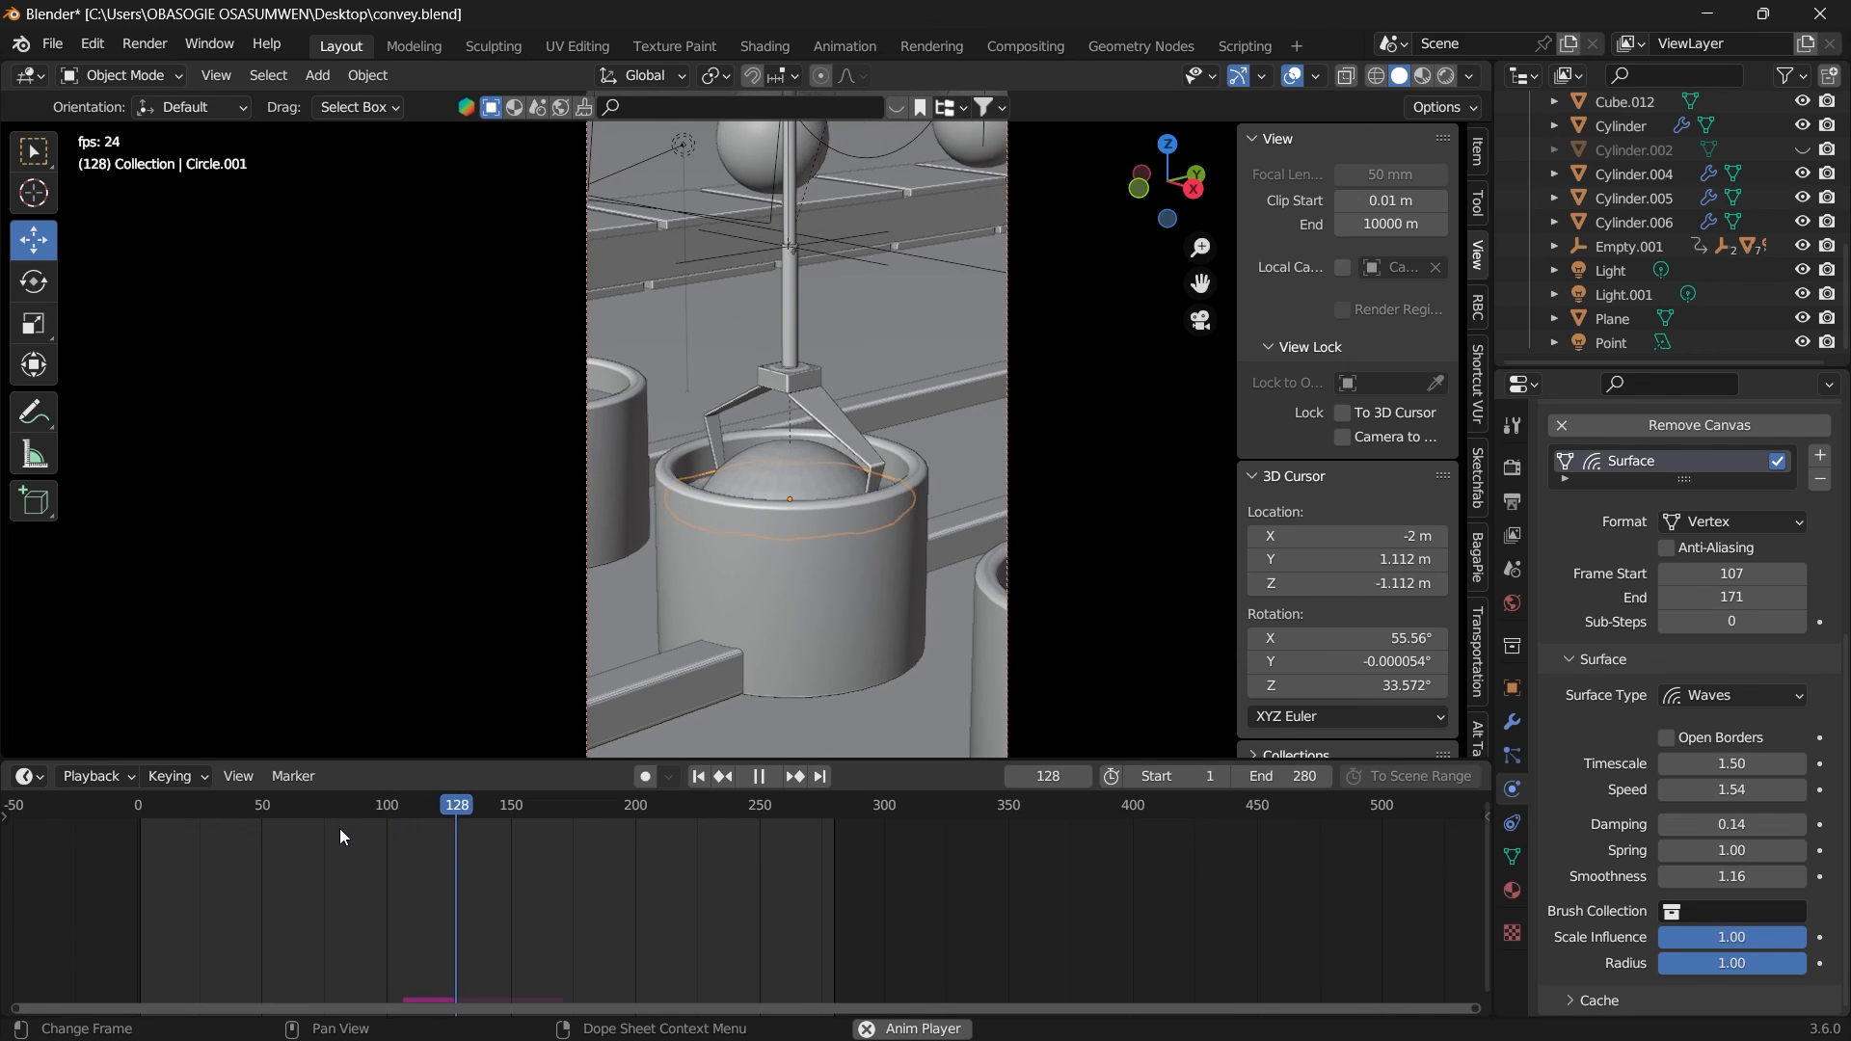
key(space)
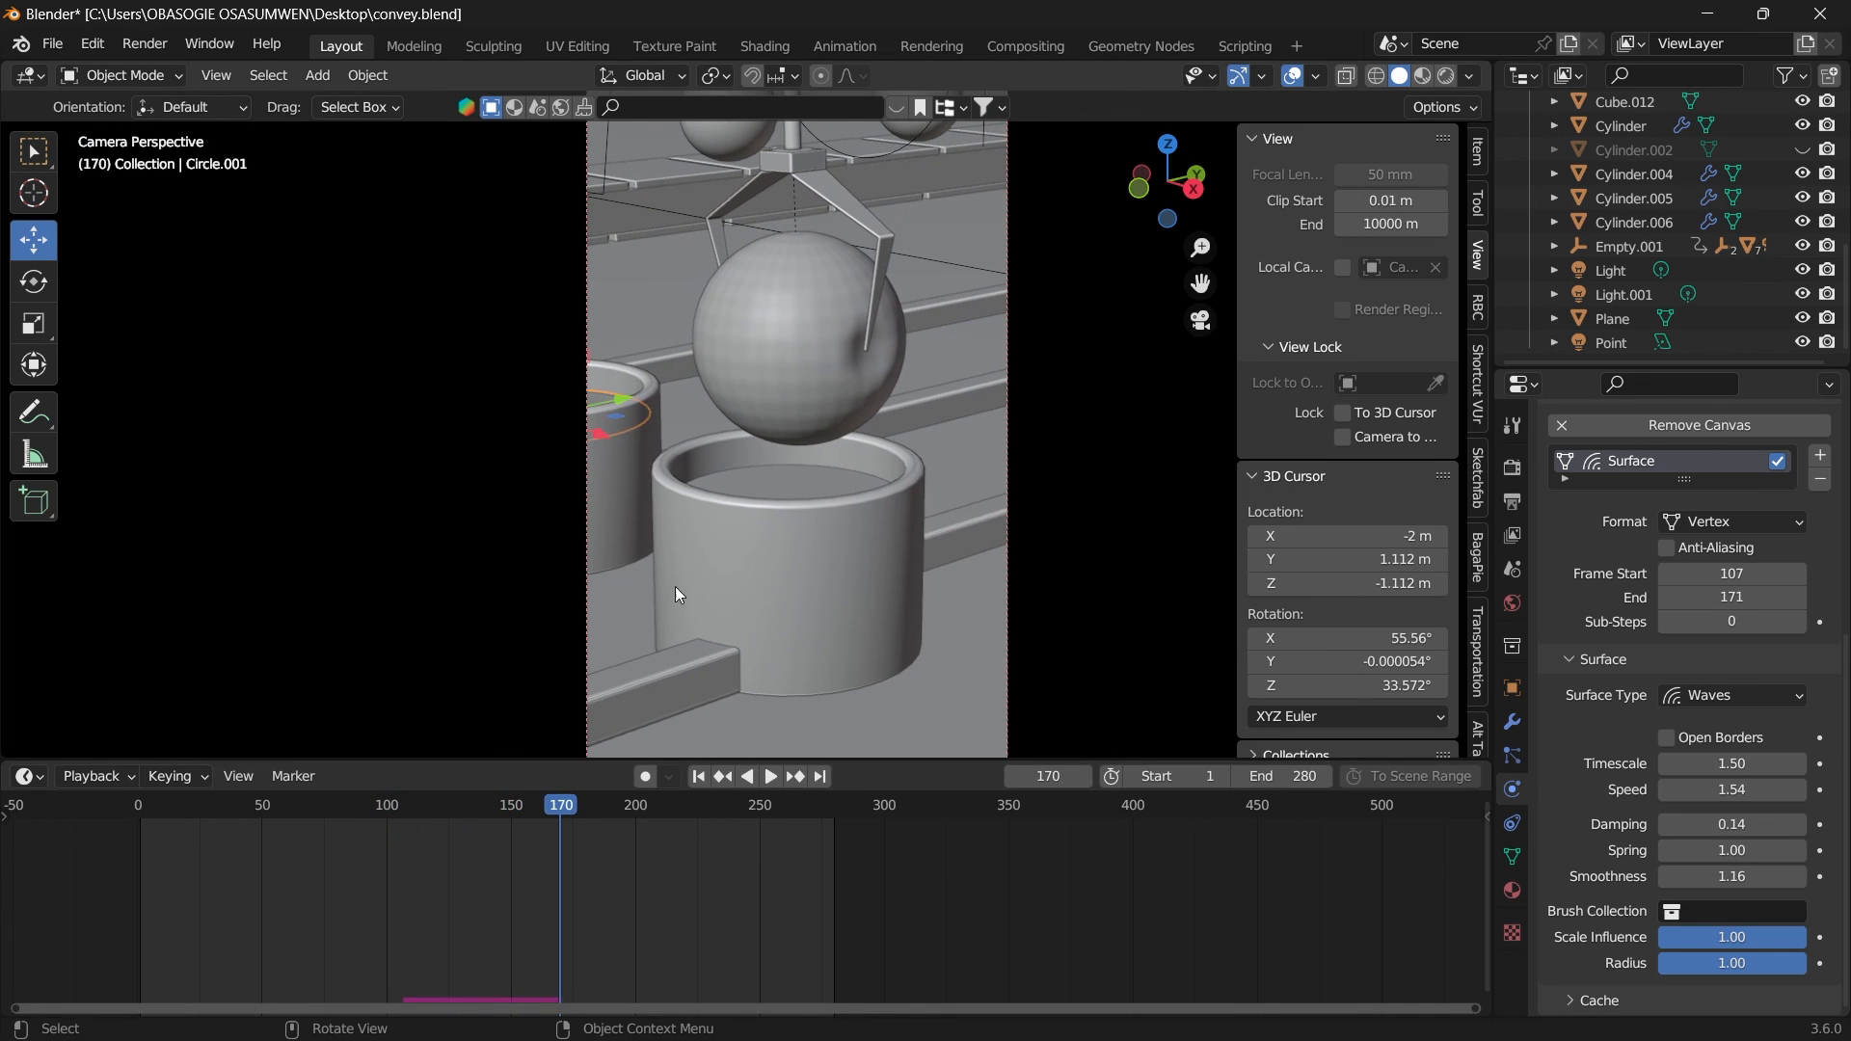
Step: Add Dynamic Paint to the third container's fluid disc and make it a canvas
click(802, 480)
click(1644, 545)
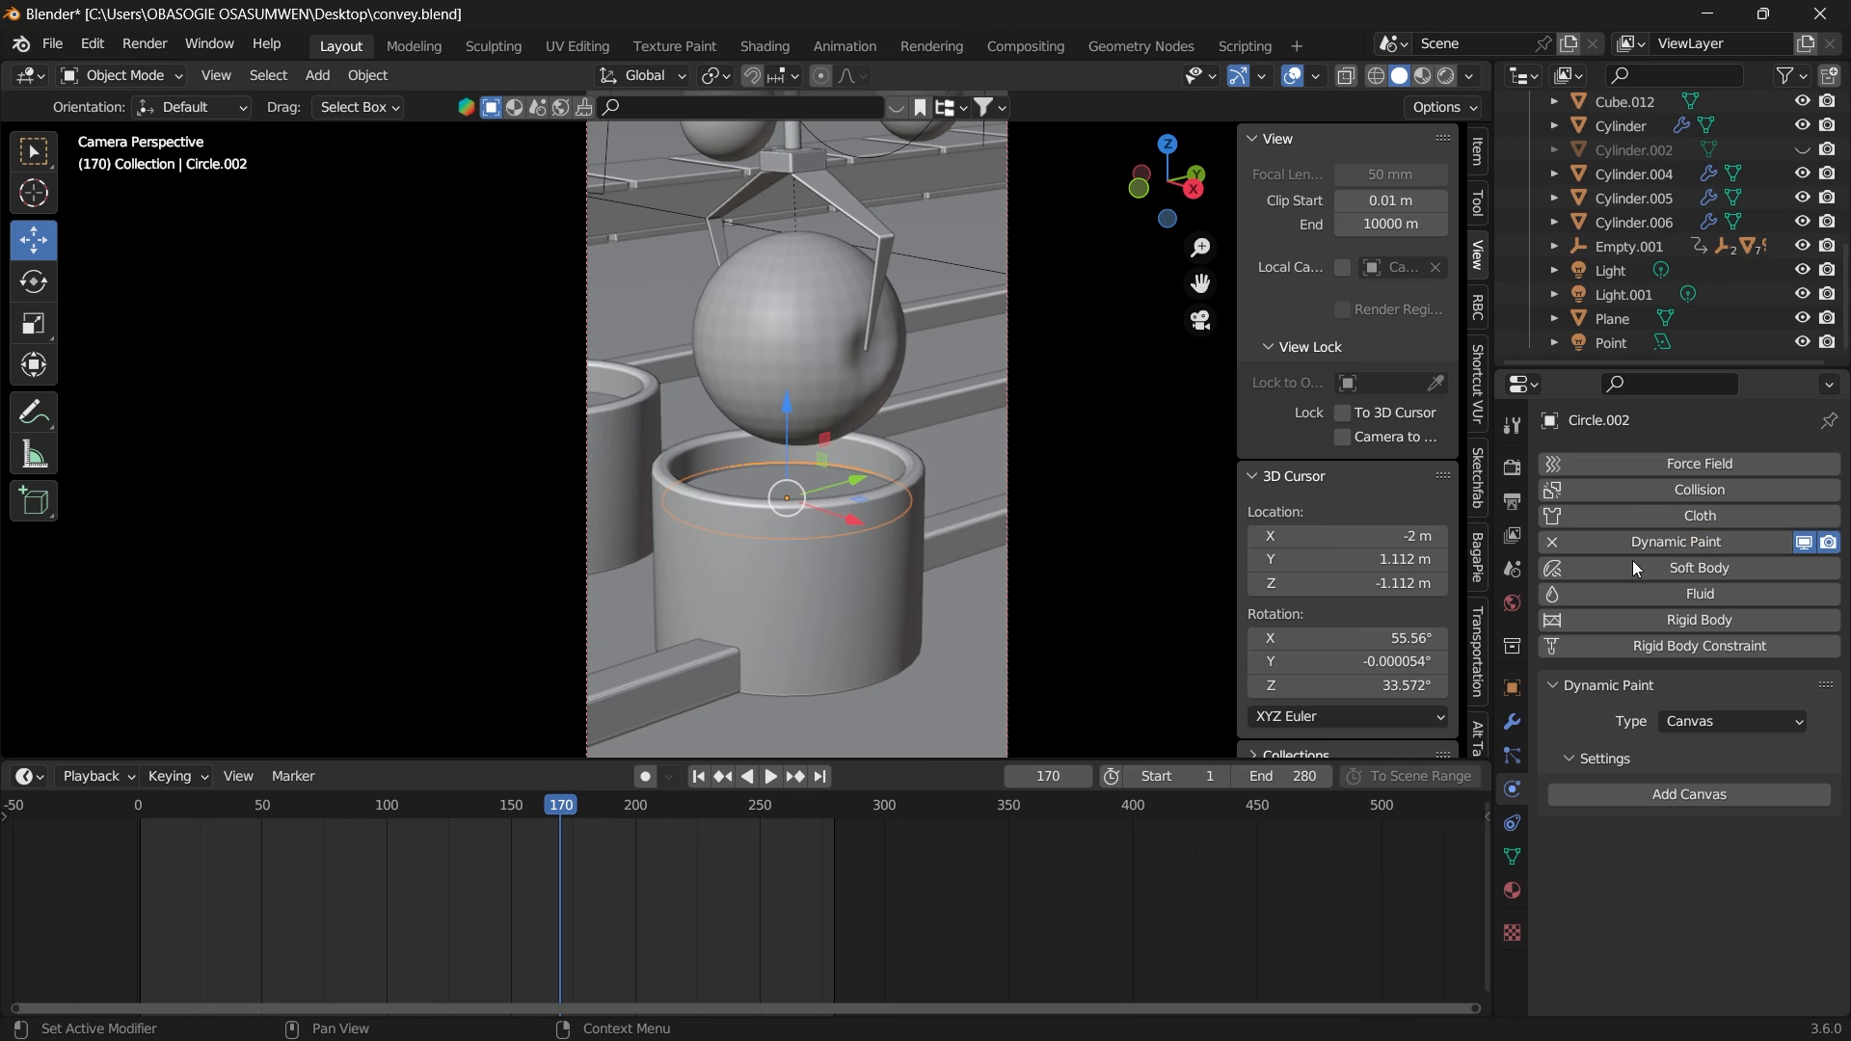
click(1708, 802)
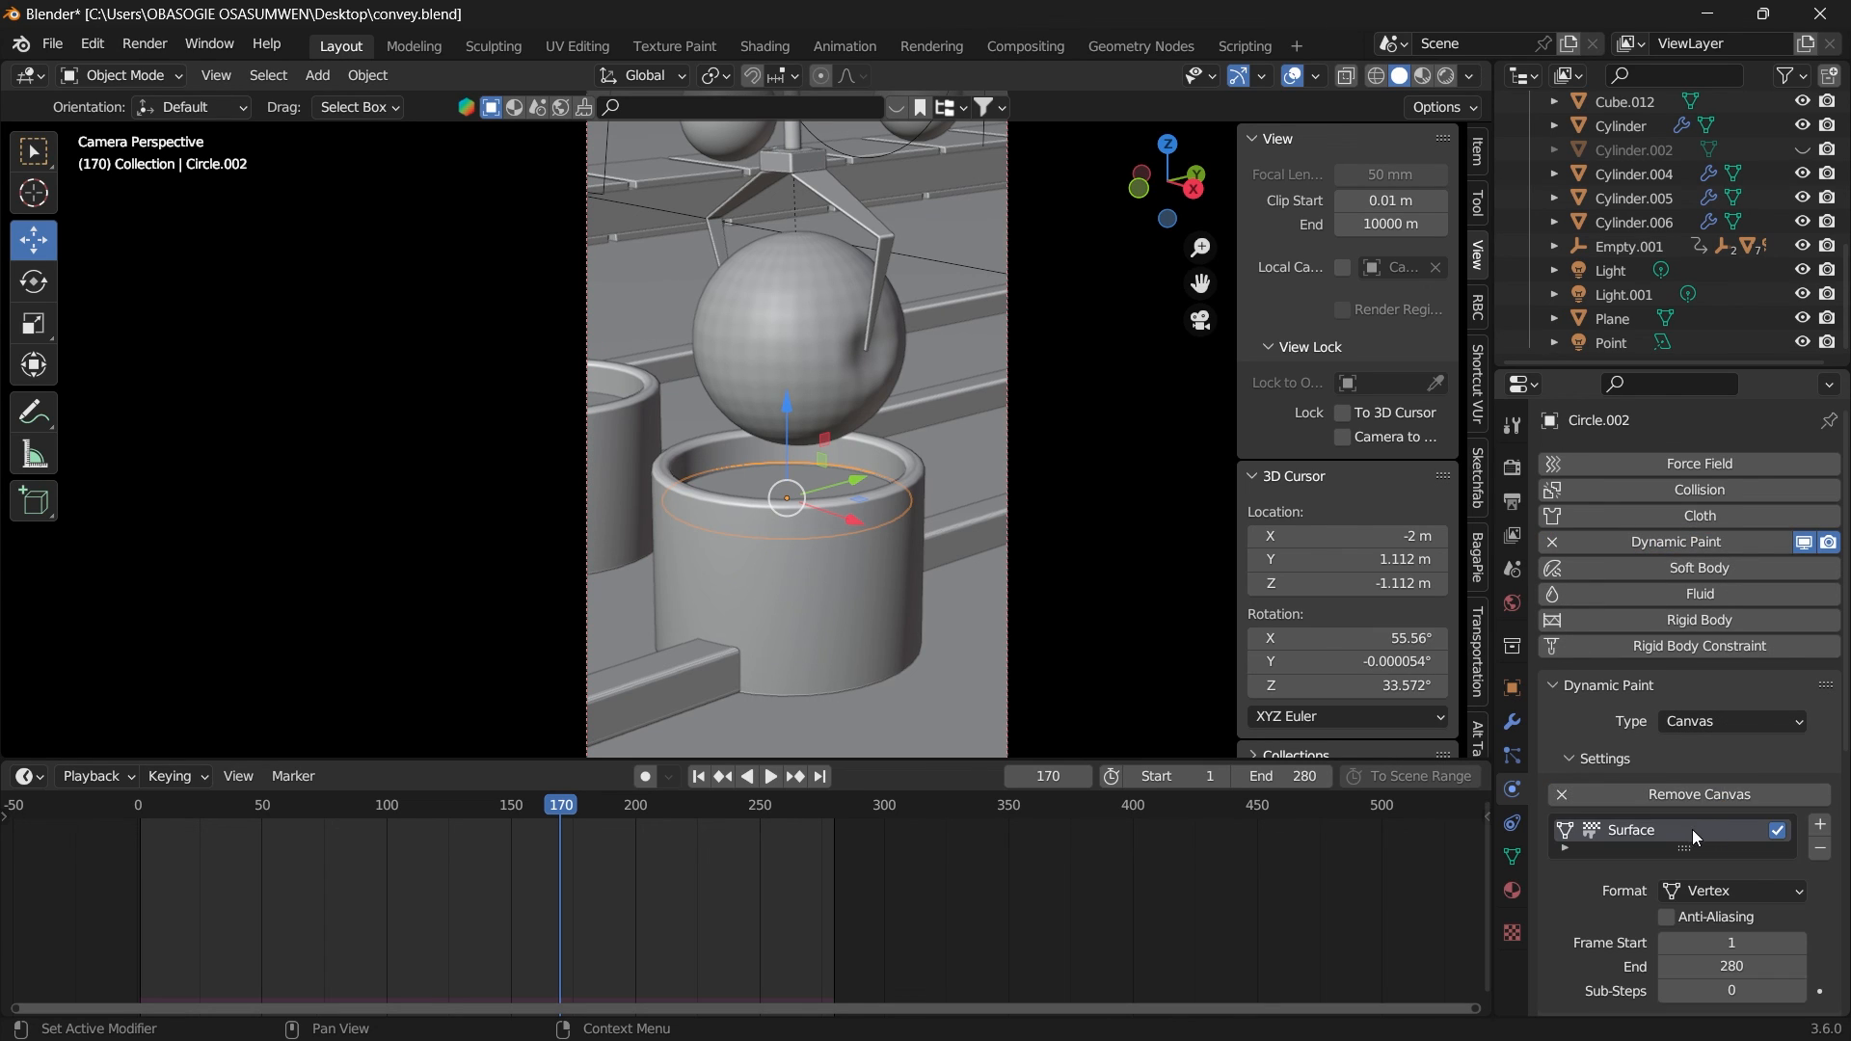
Step: Go to frame 180, where the sphere nears the third container, and start its fluid disc's canvas surface at frame 180
scroll(1697, 800, down, 5)
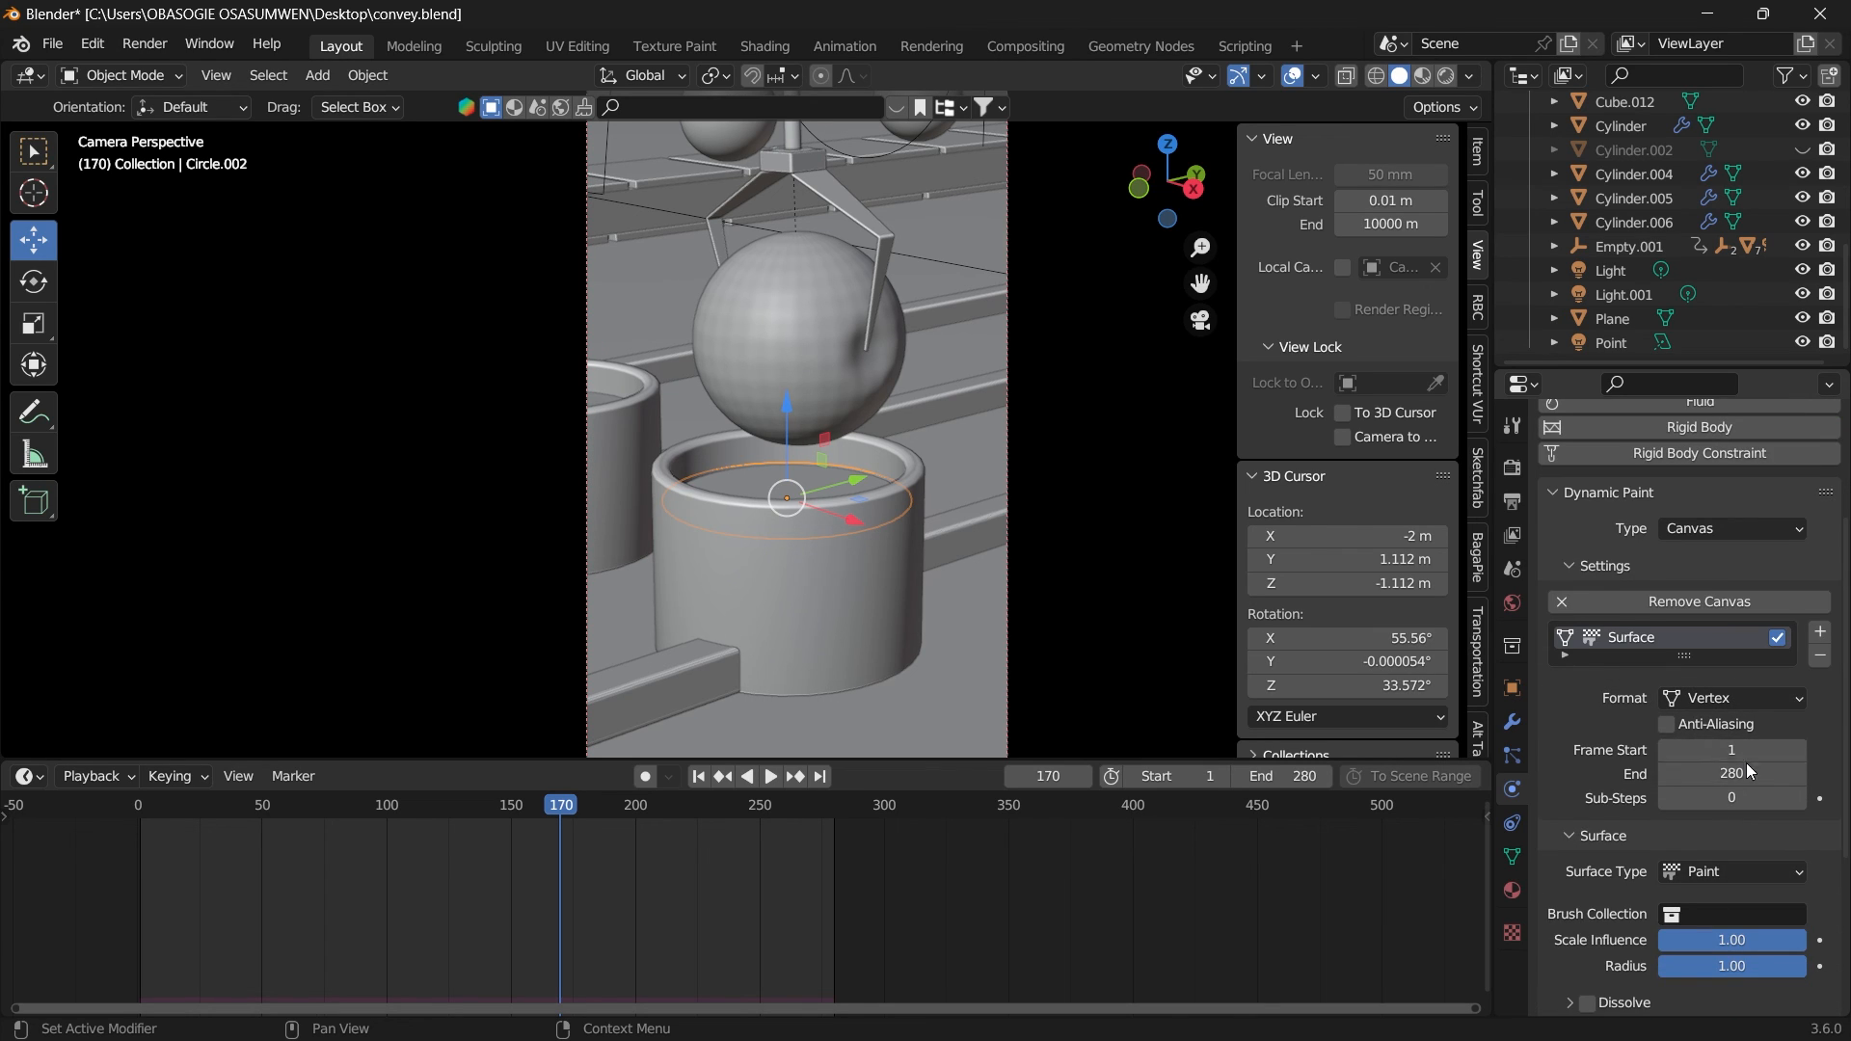
drag(559, 806, 585, 810)
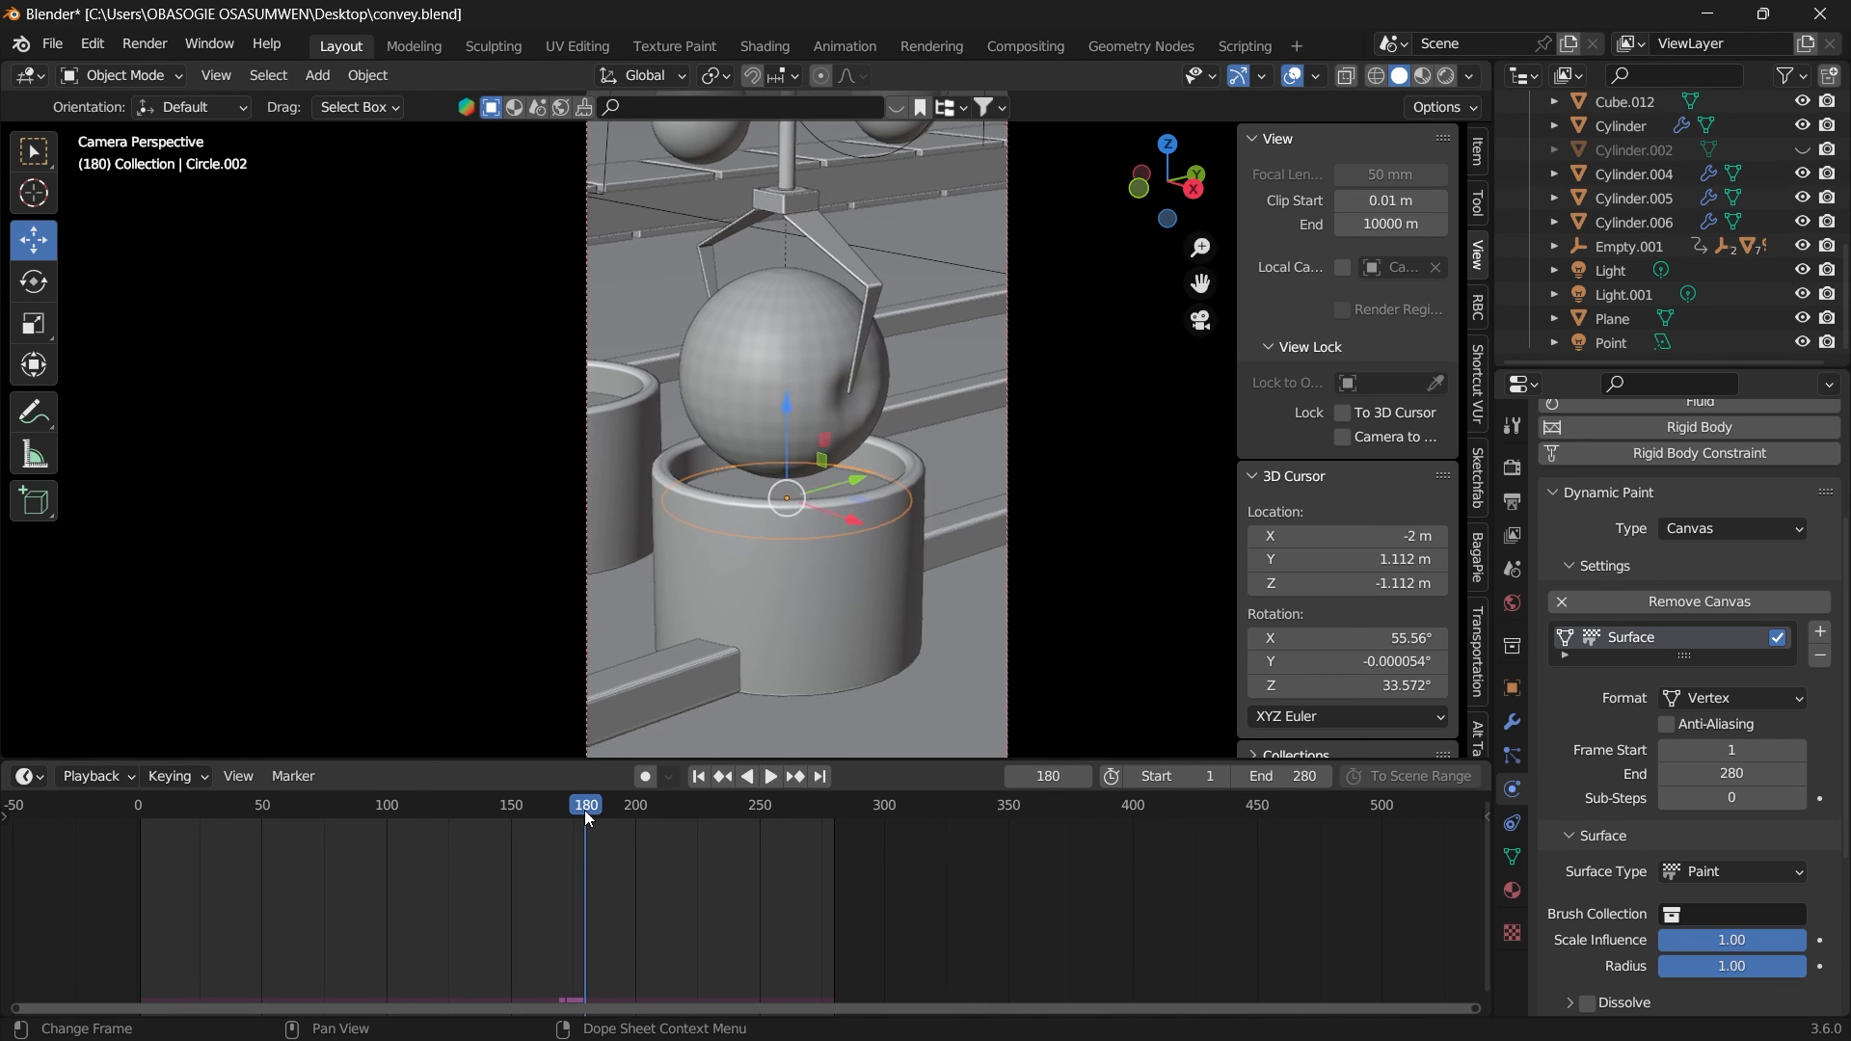
click(1722, 758)
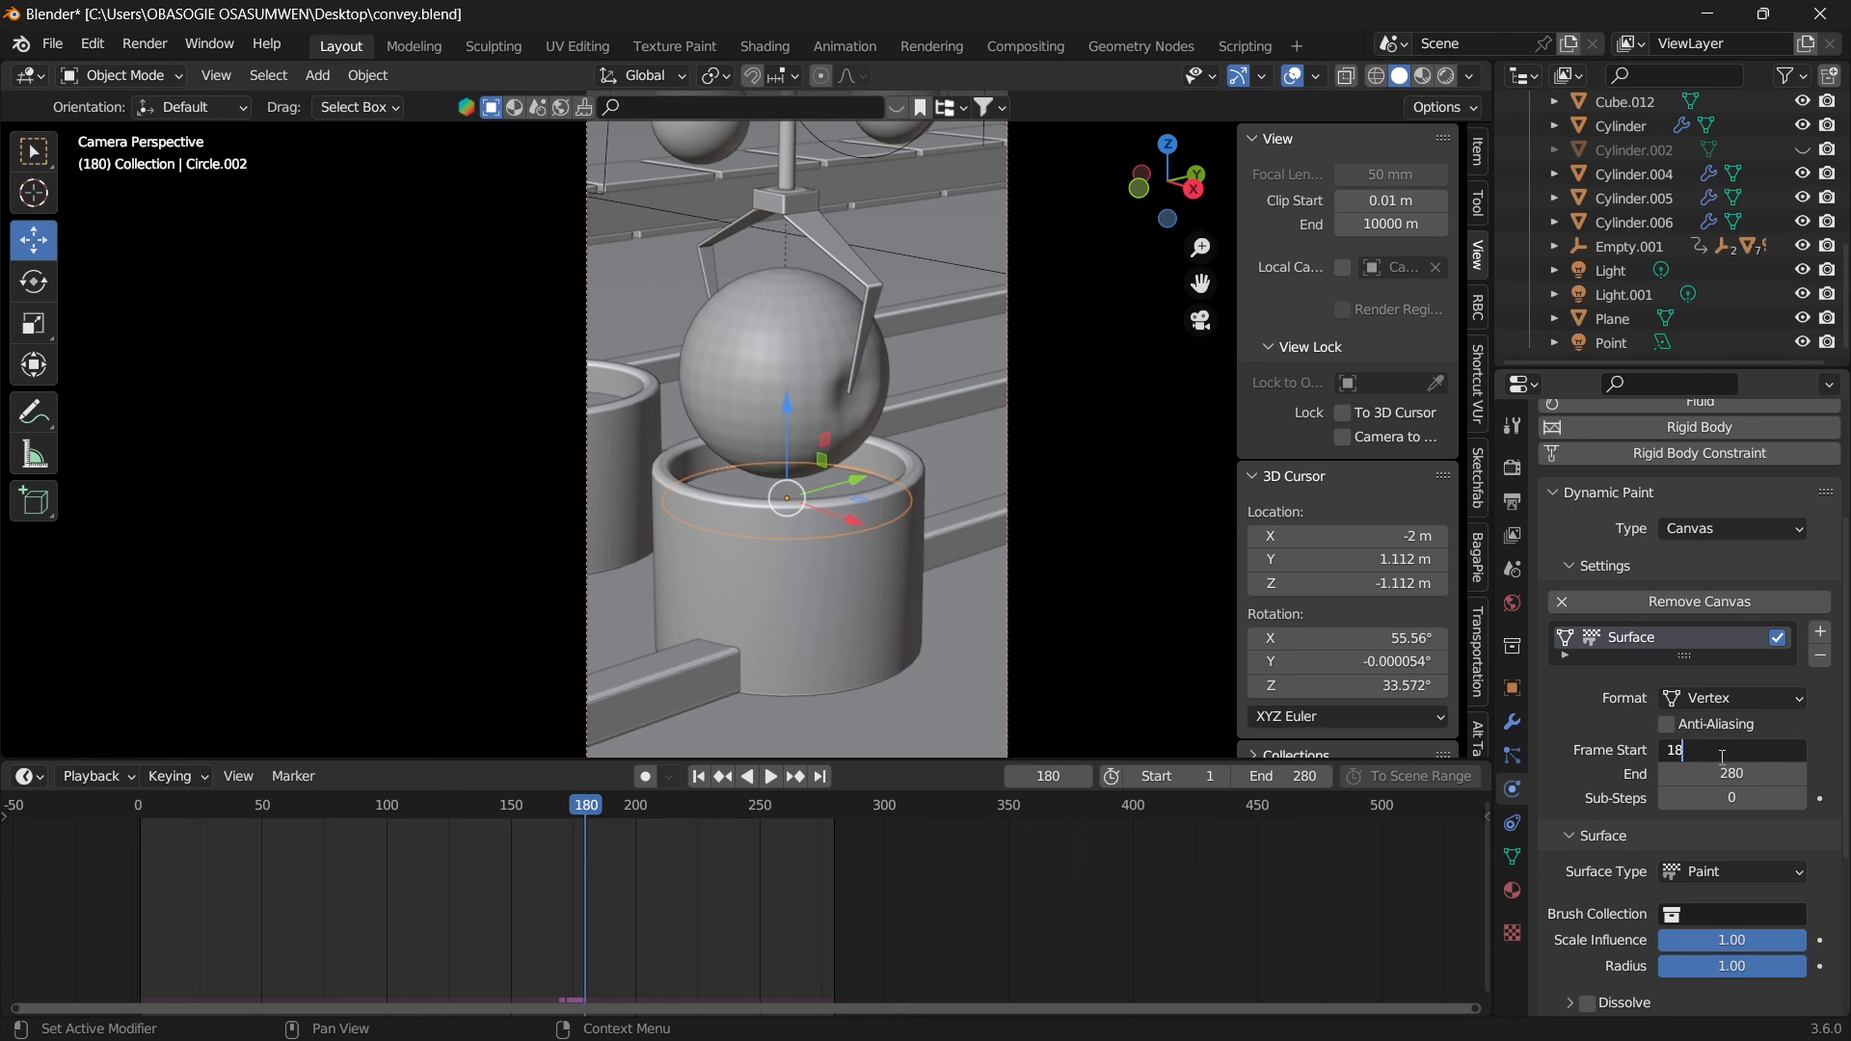
key(Return)
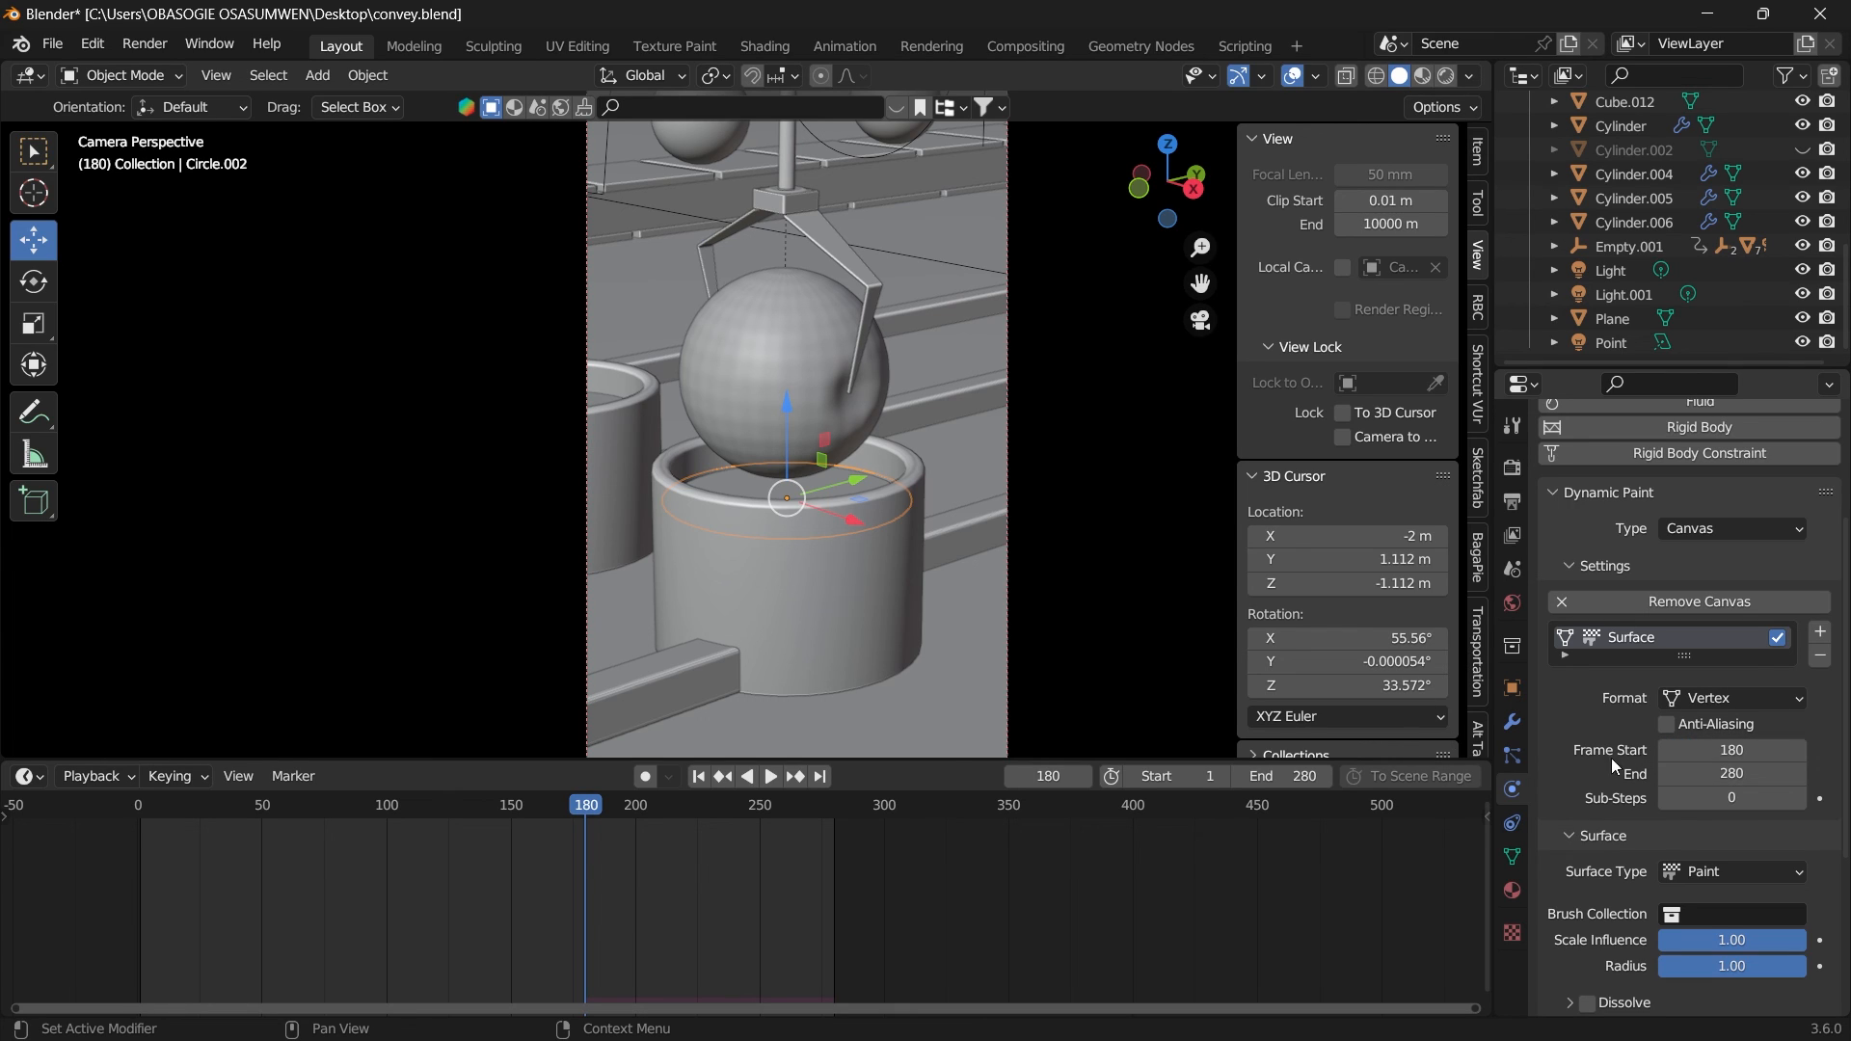
Step: Change the third fluid disc's canvas surface type to Waves and set its timescale to 1.50
scroll(1611, 758, down, 3)
click(1696, 760)
click(1725, 861)
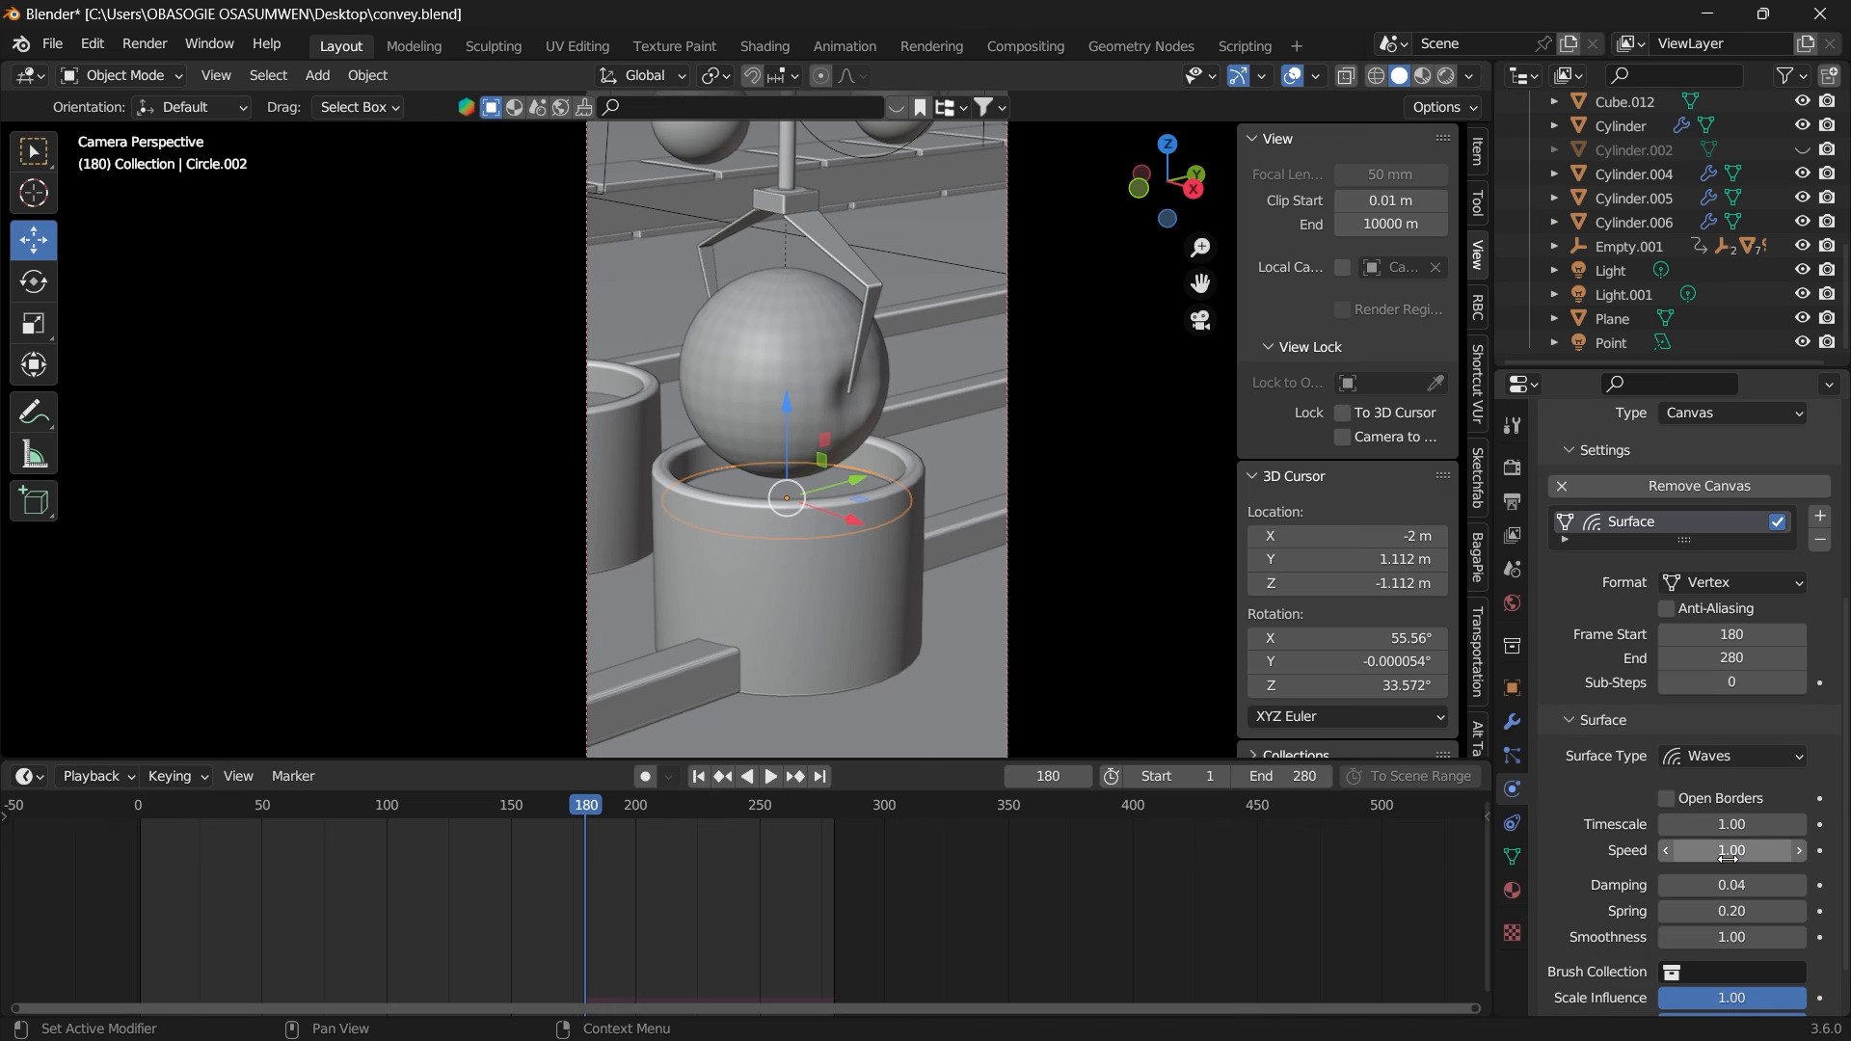
click(1725, 825)
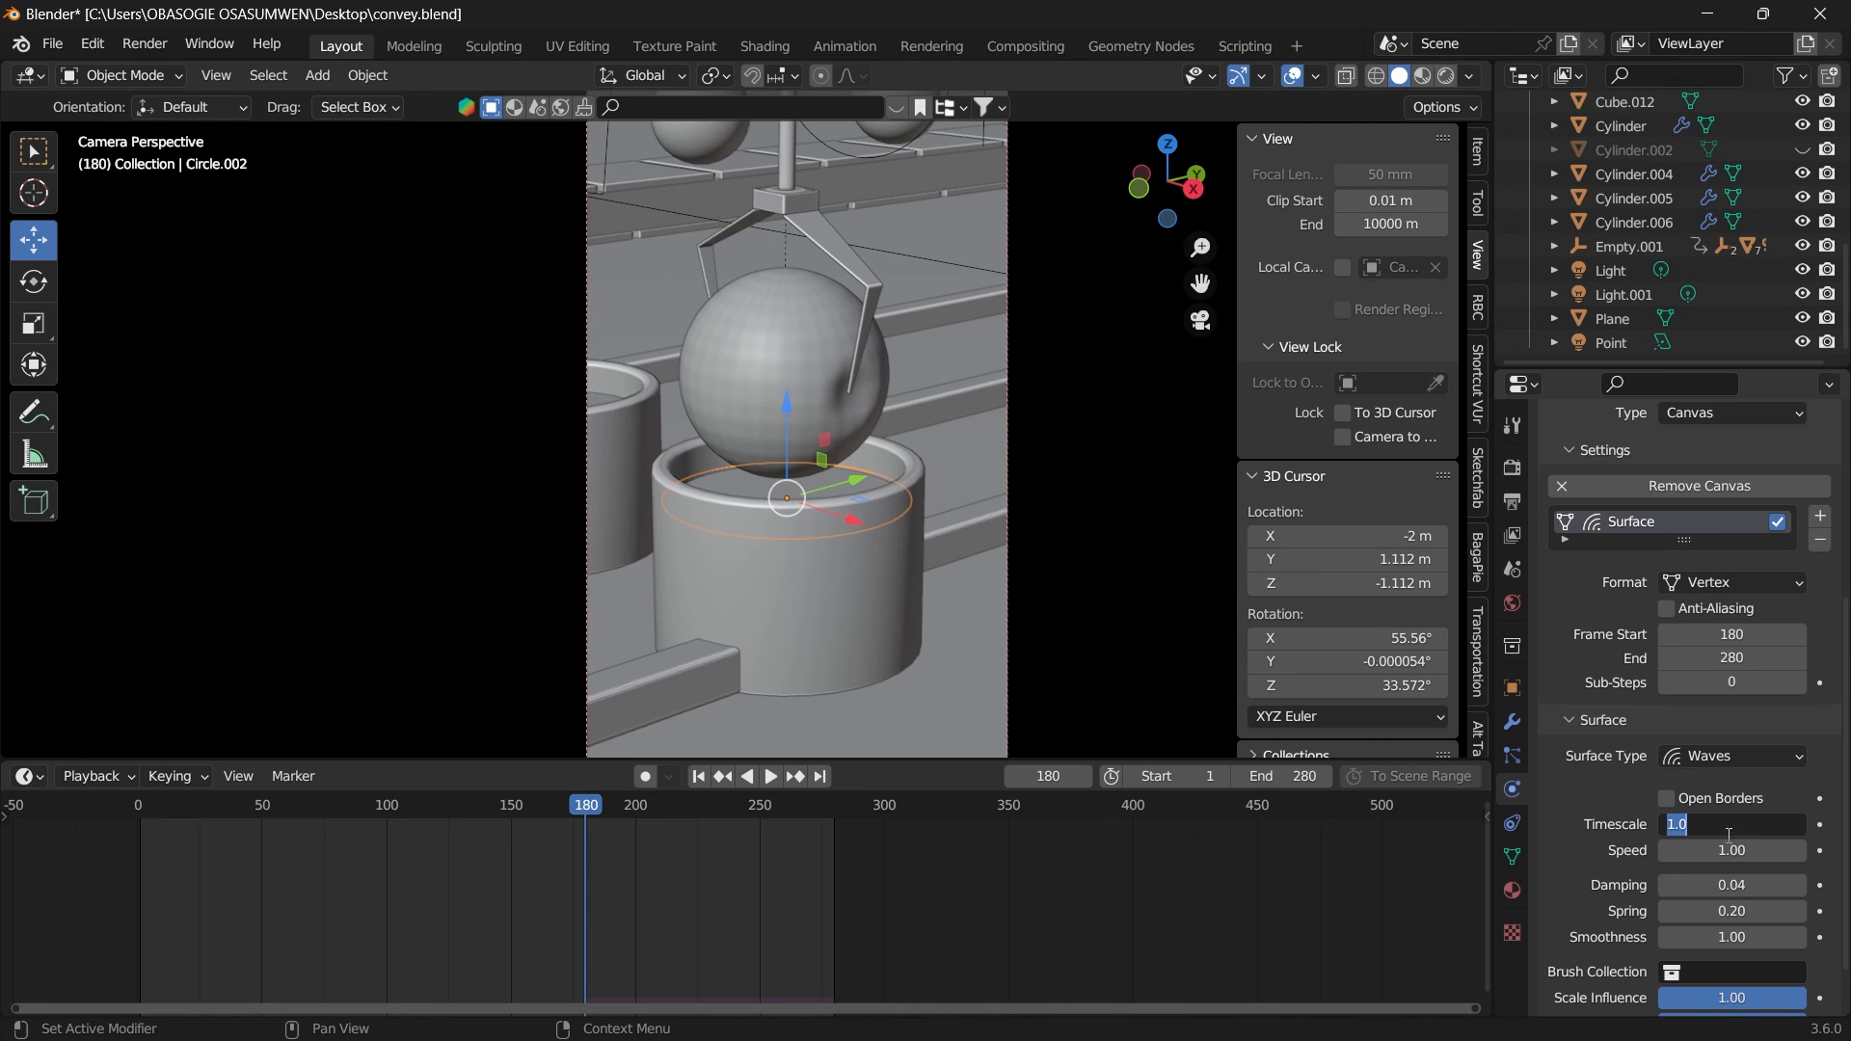
click(1718, 827)
key(Return)
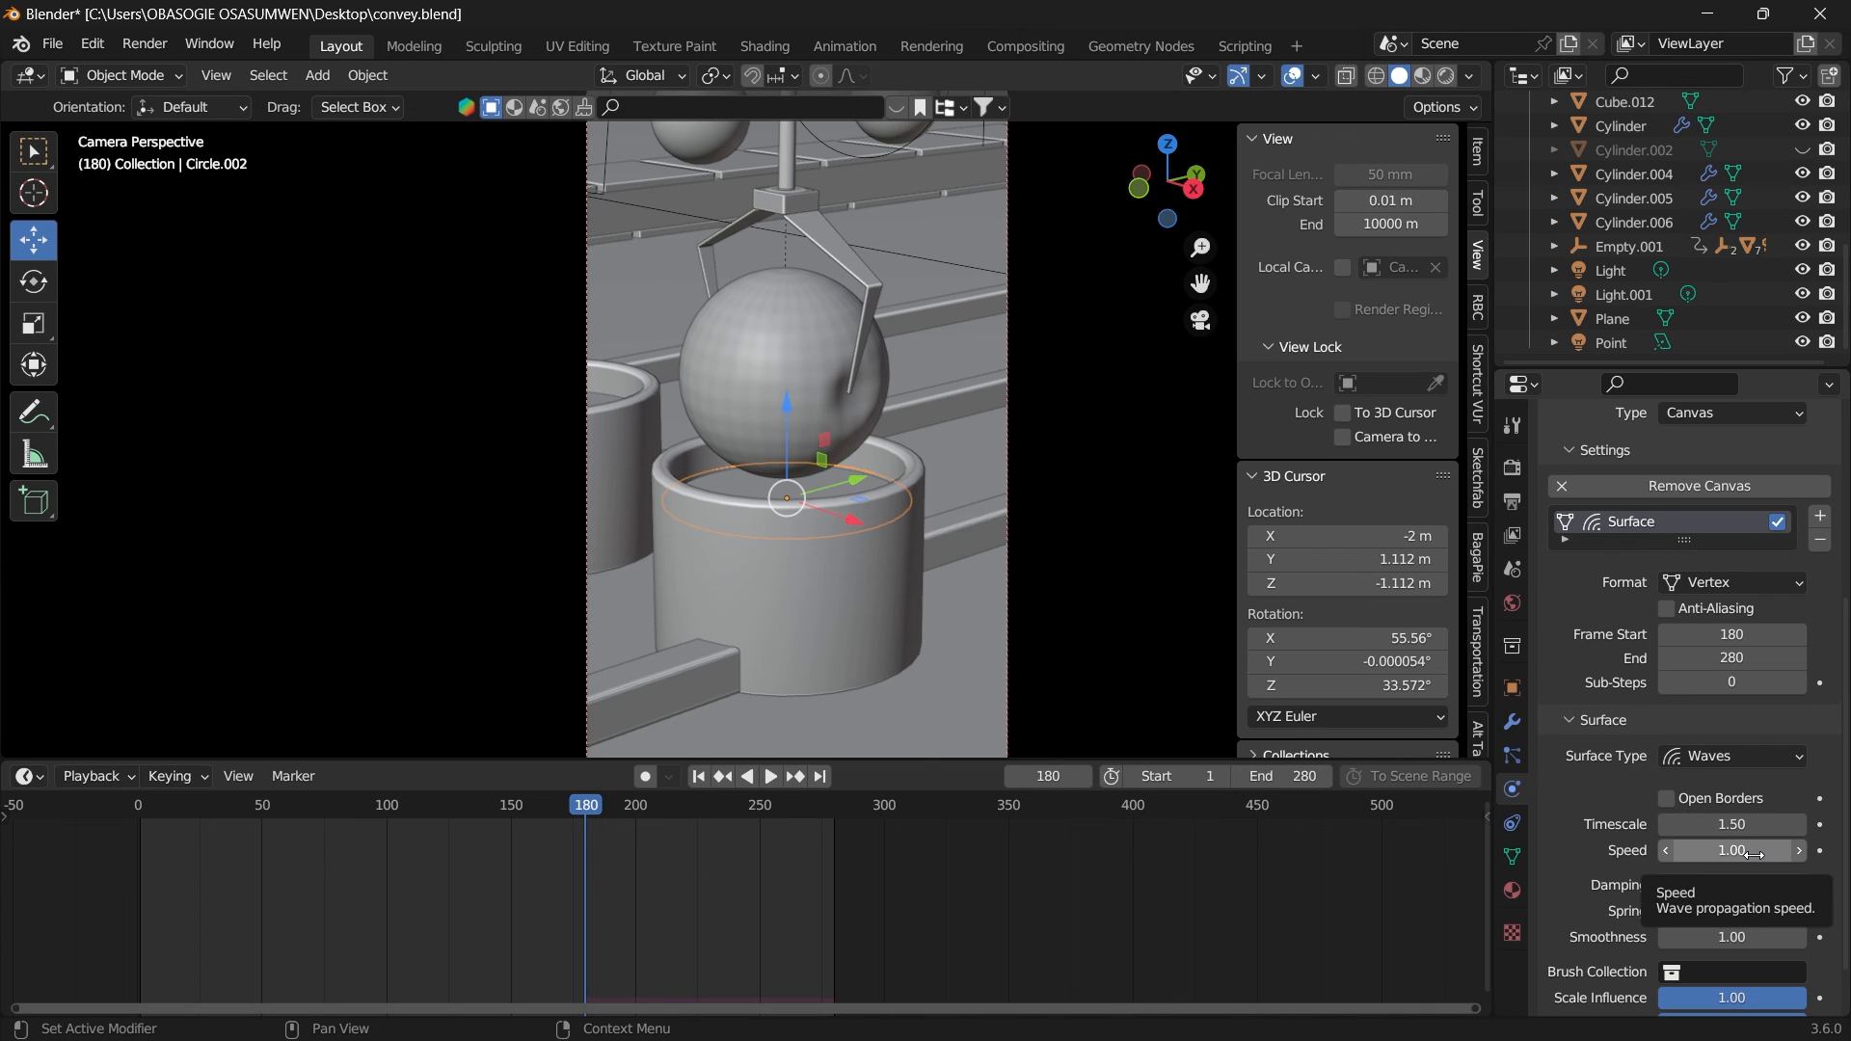
Step: Set the third fluid disc's wave speed to 1.54 and its damping to 0.04
click(1754, 855)
click(1755, 855)
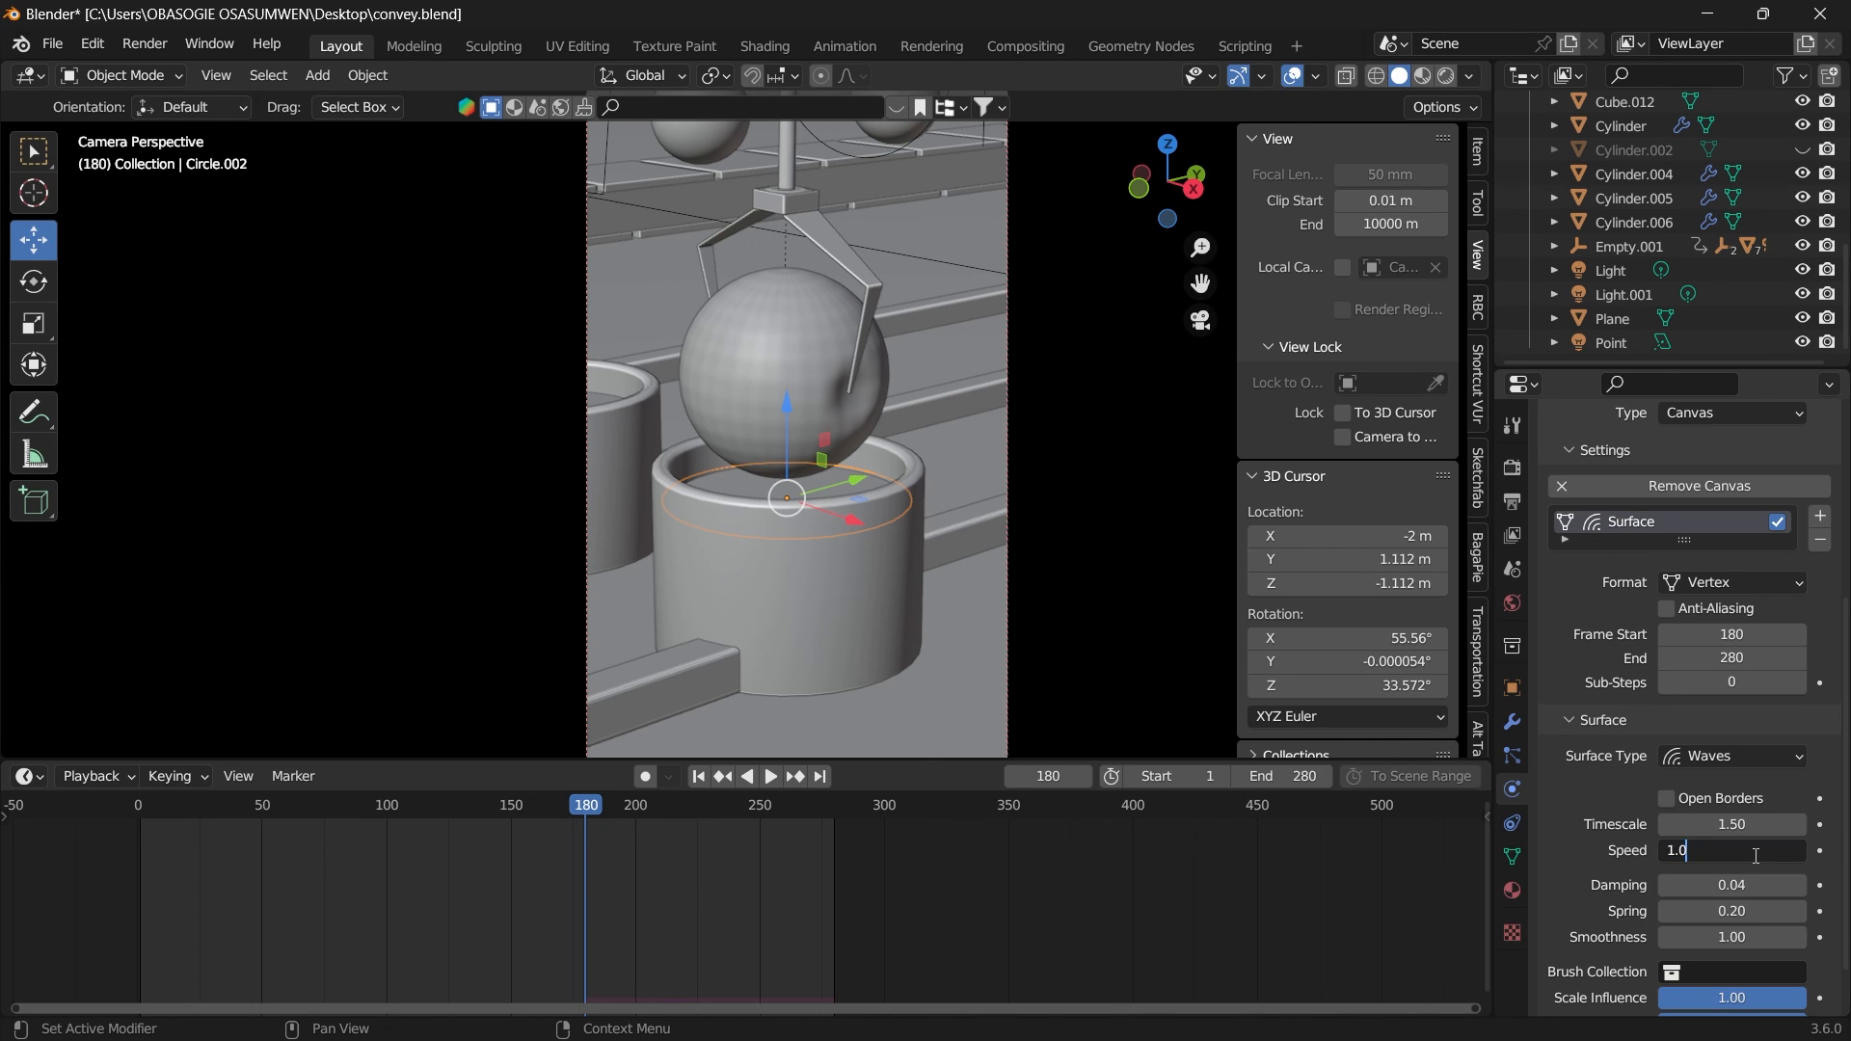
key(Return)
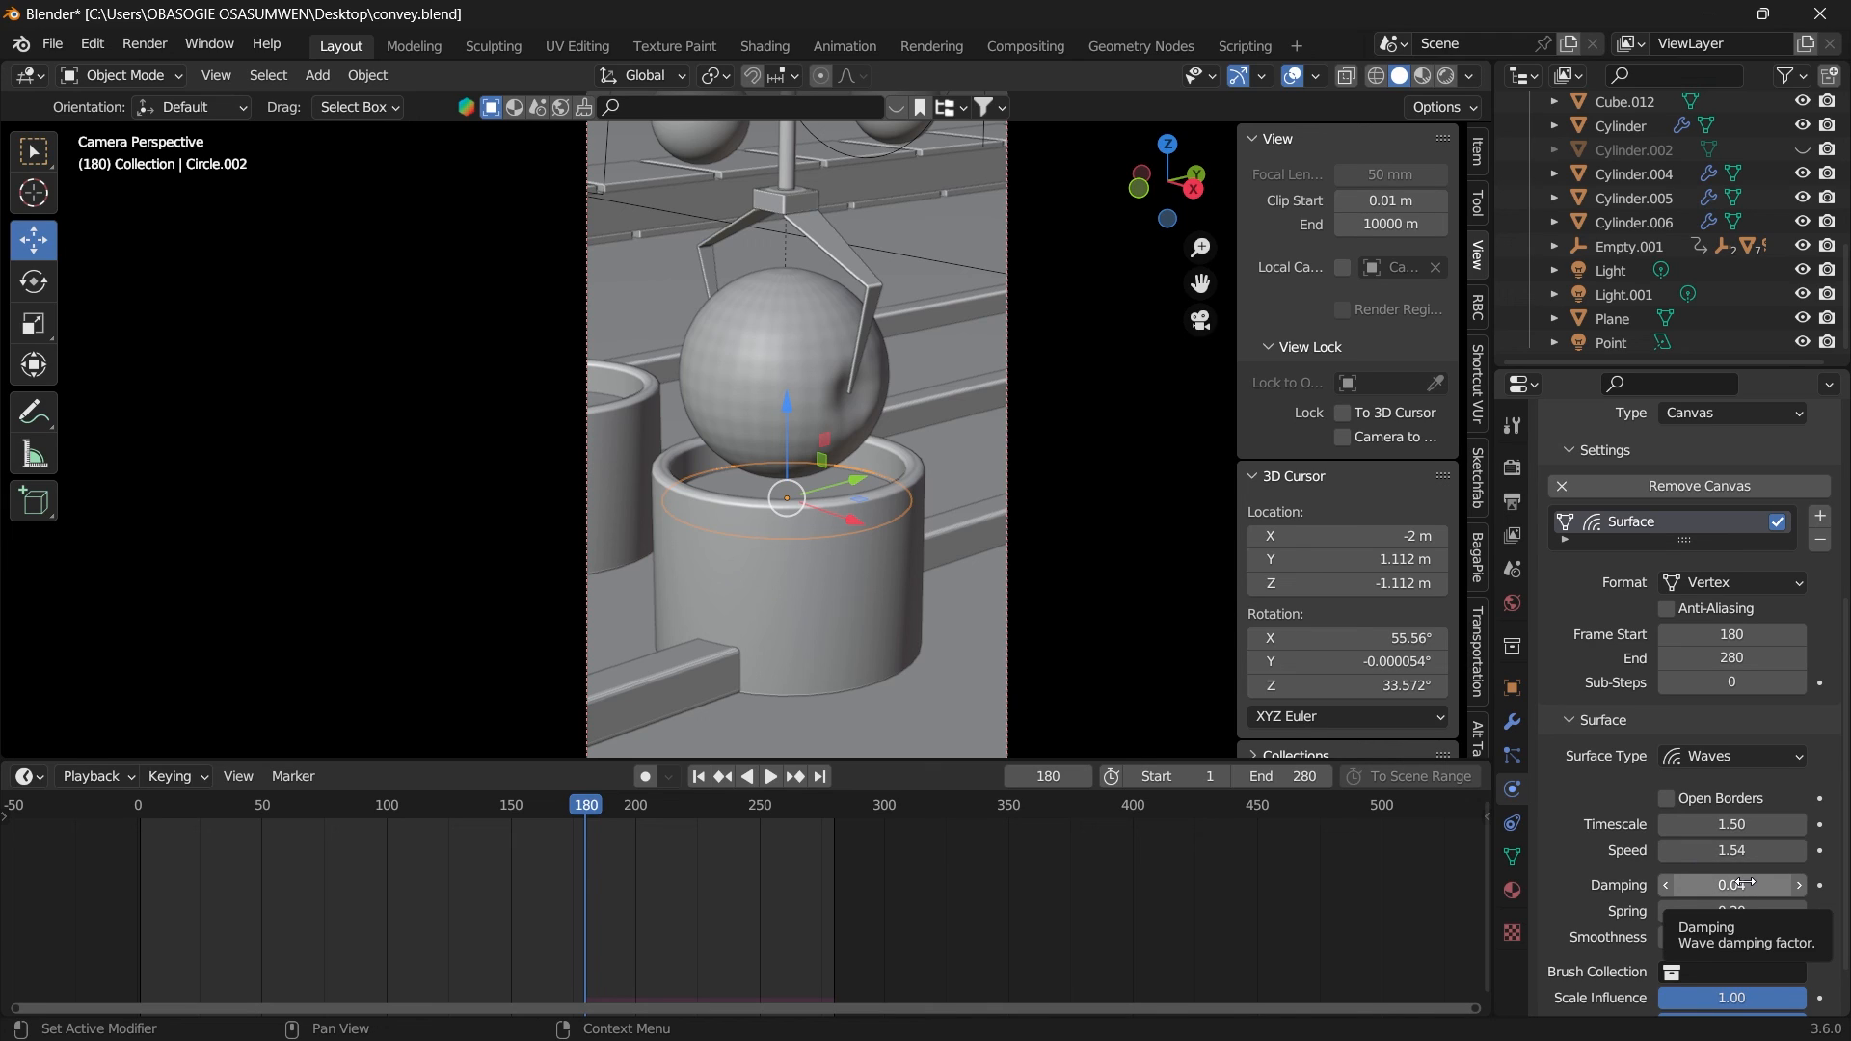
click(1745, 883)
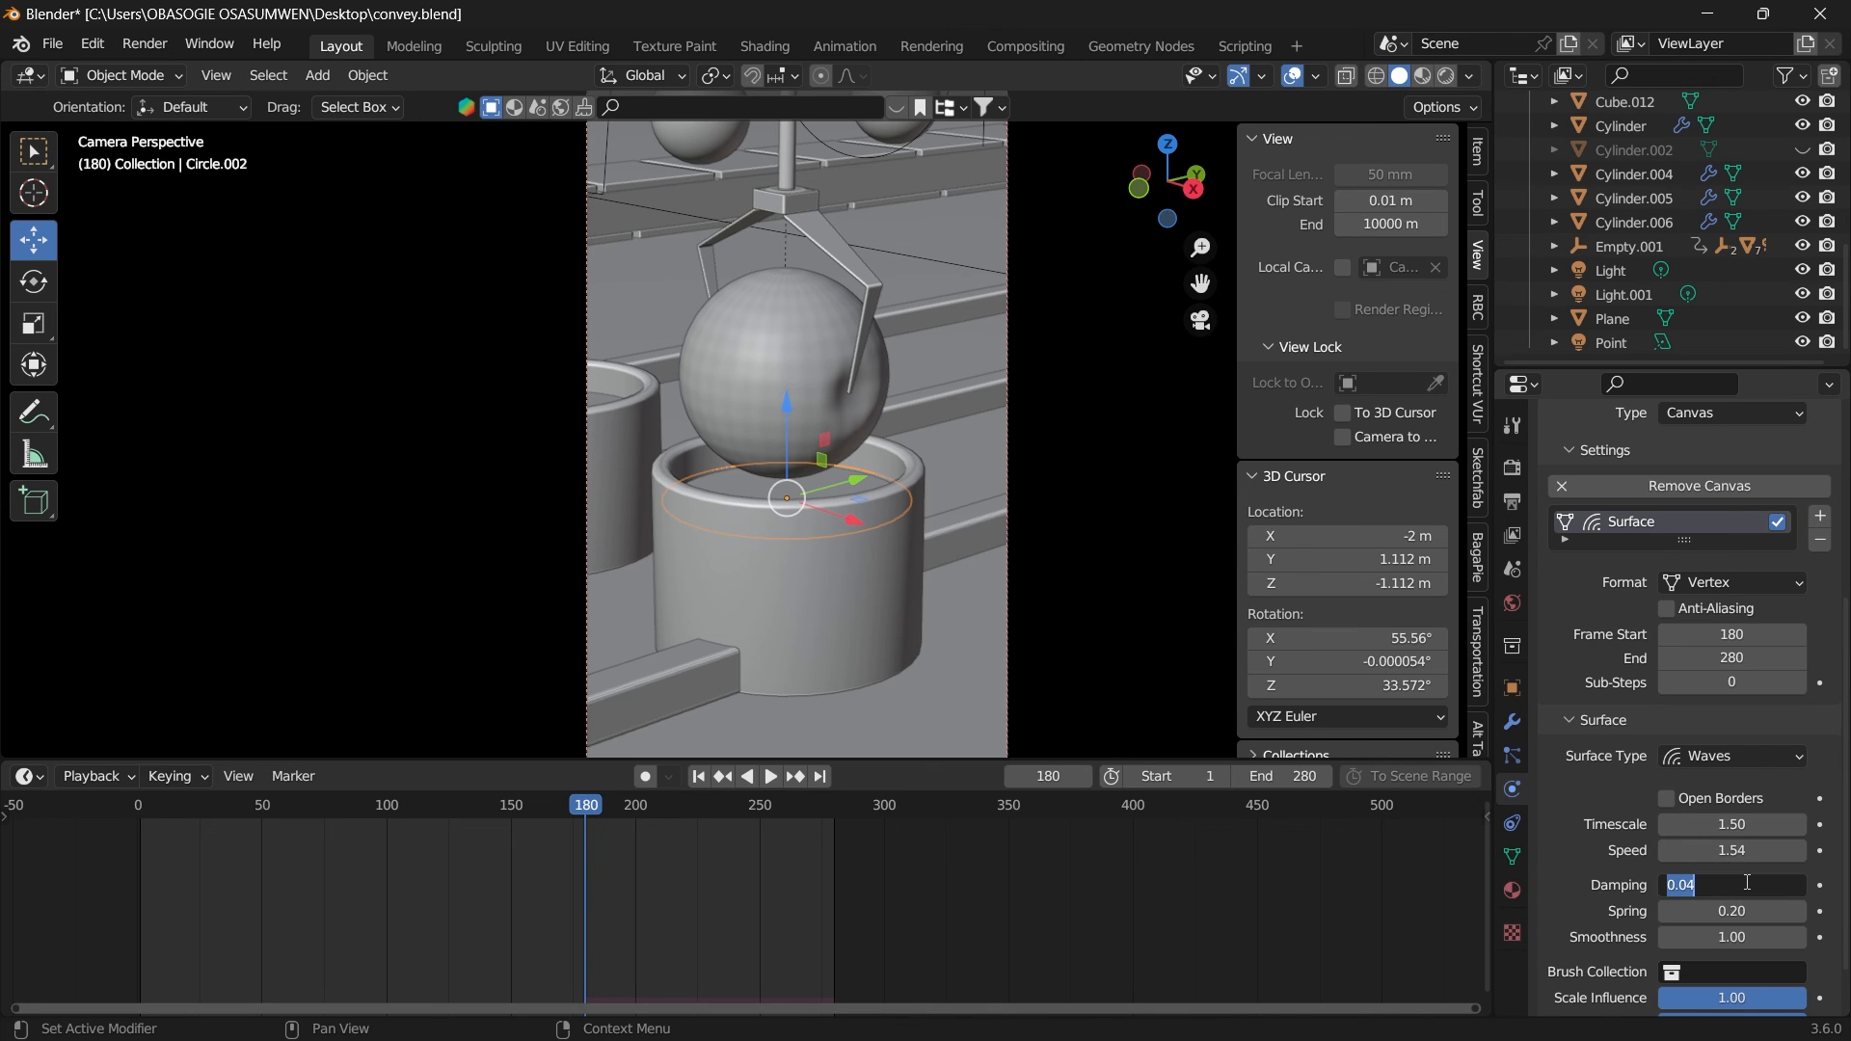
key(Return)
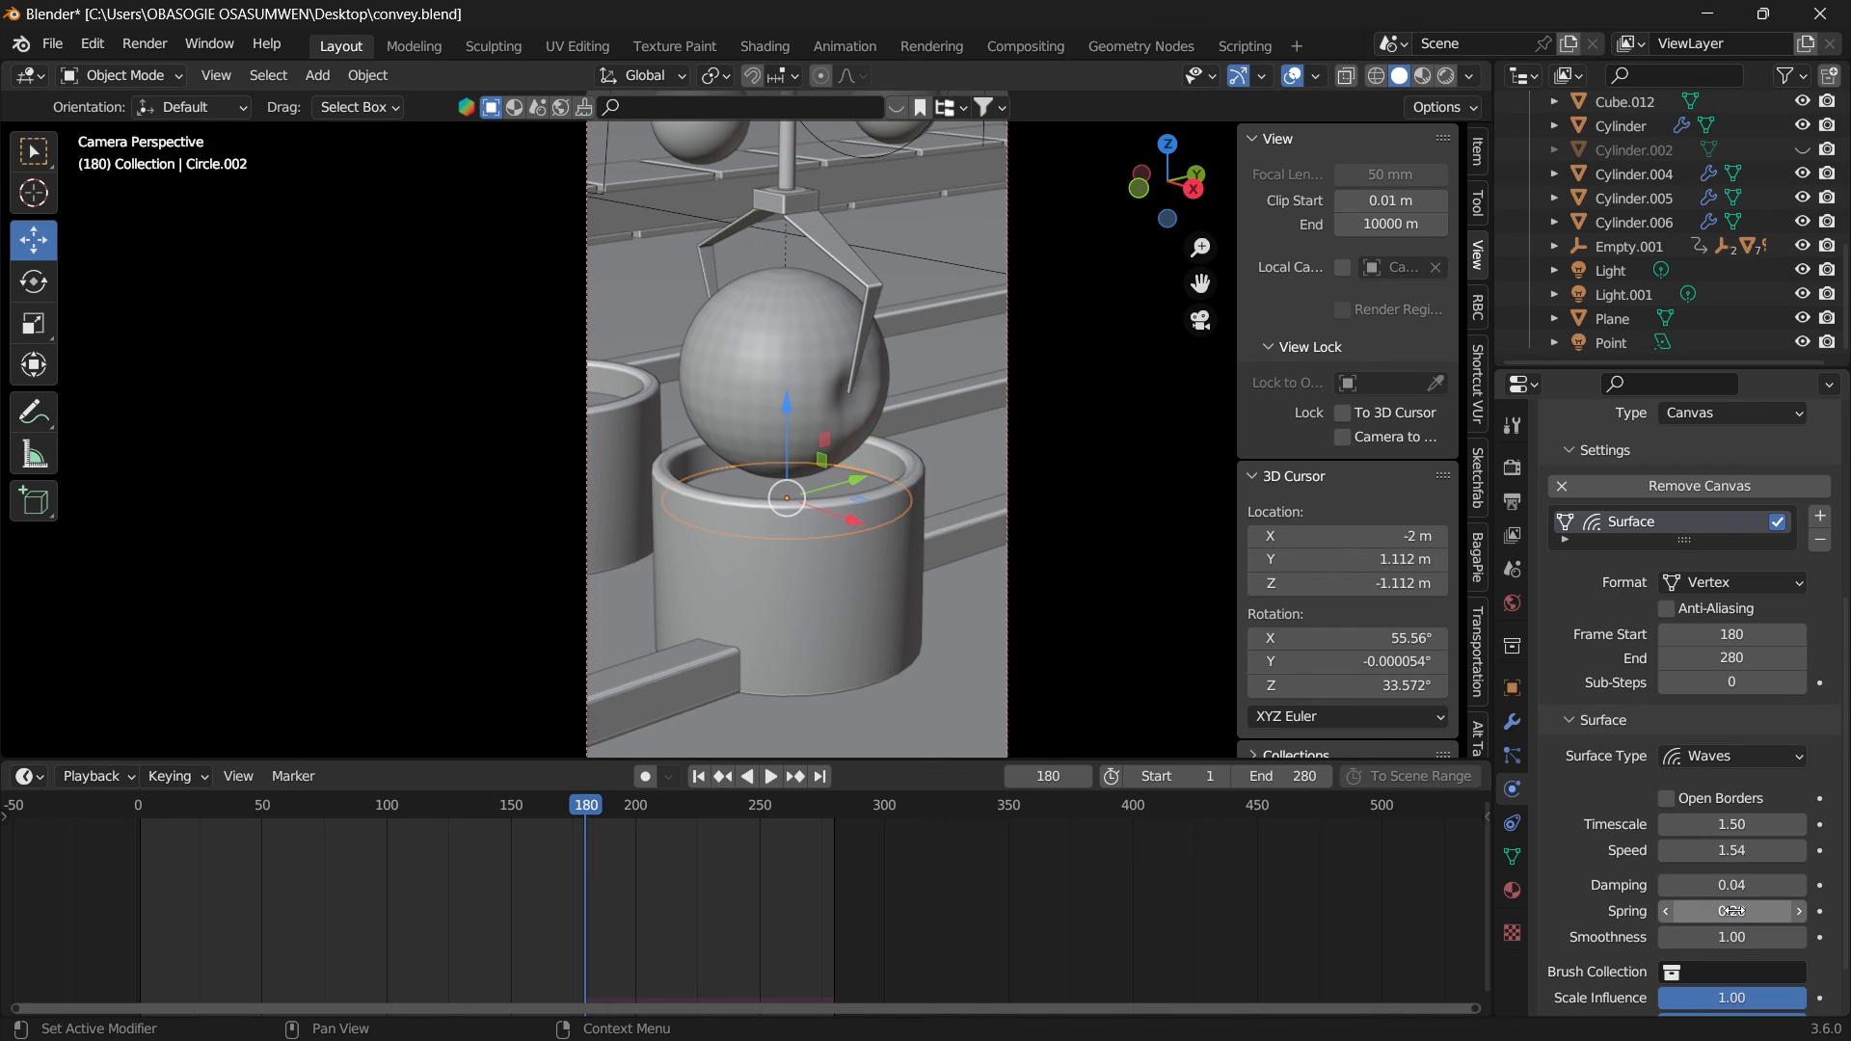
Step: Set the third fluid disc's wave spring to 1.00 and its smoothness to 1.16
click(1732, 911)
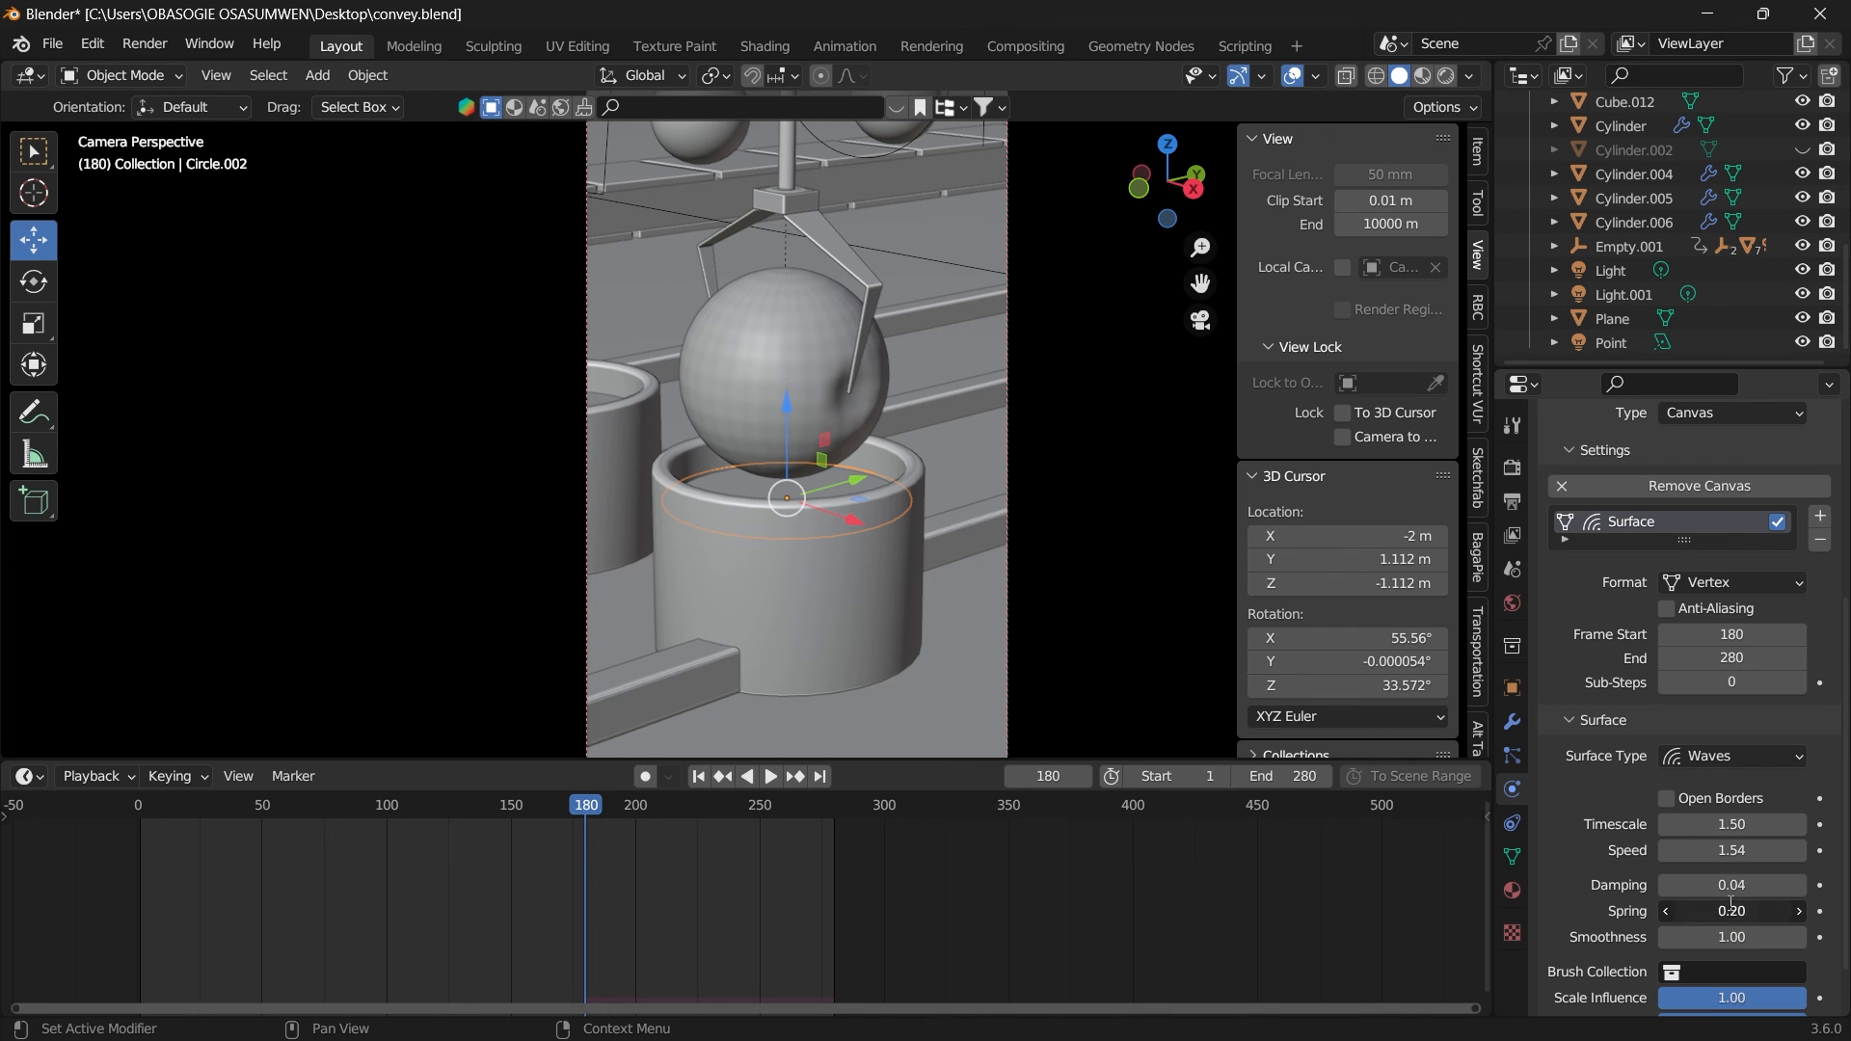
text(1)
key(Return)
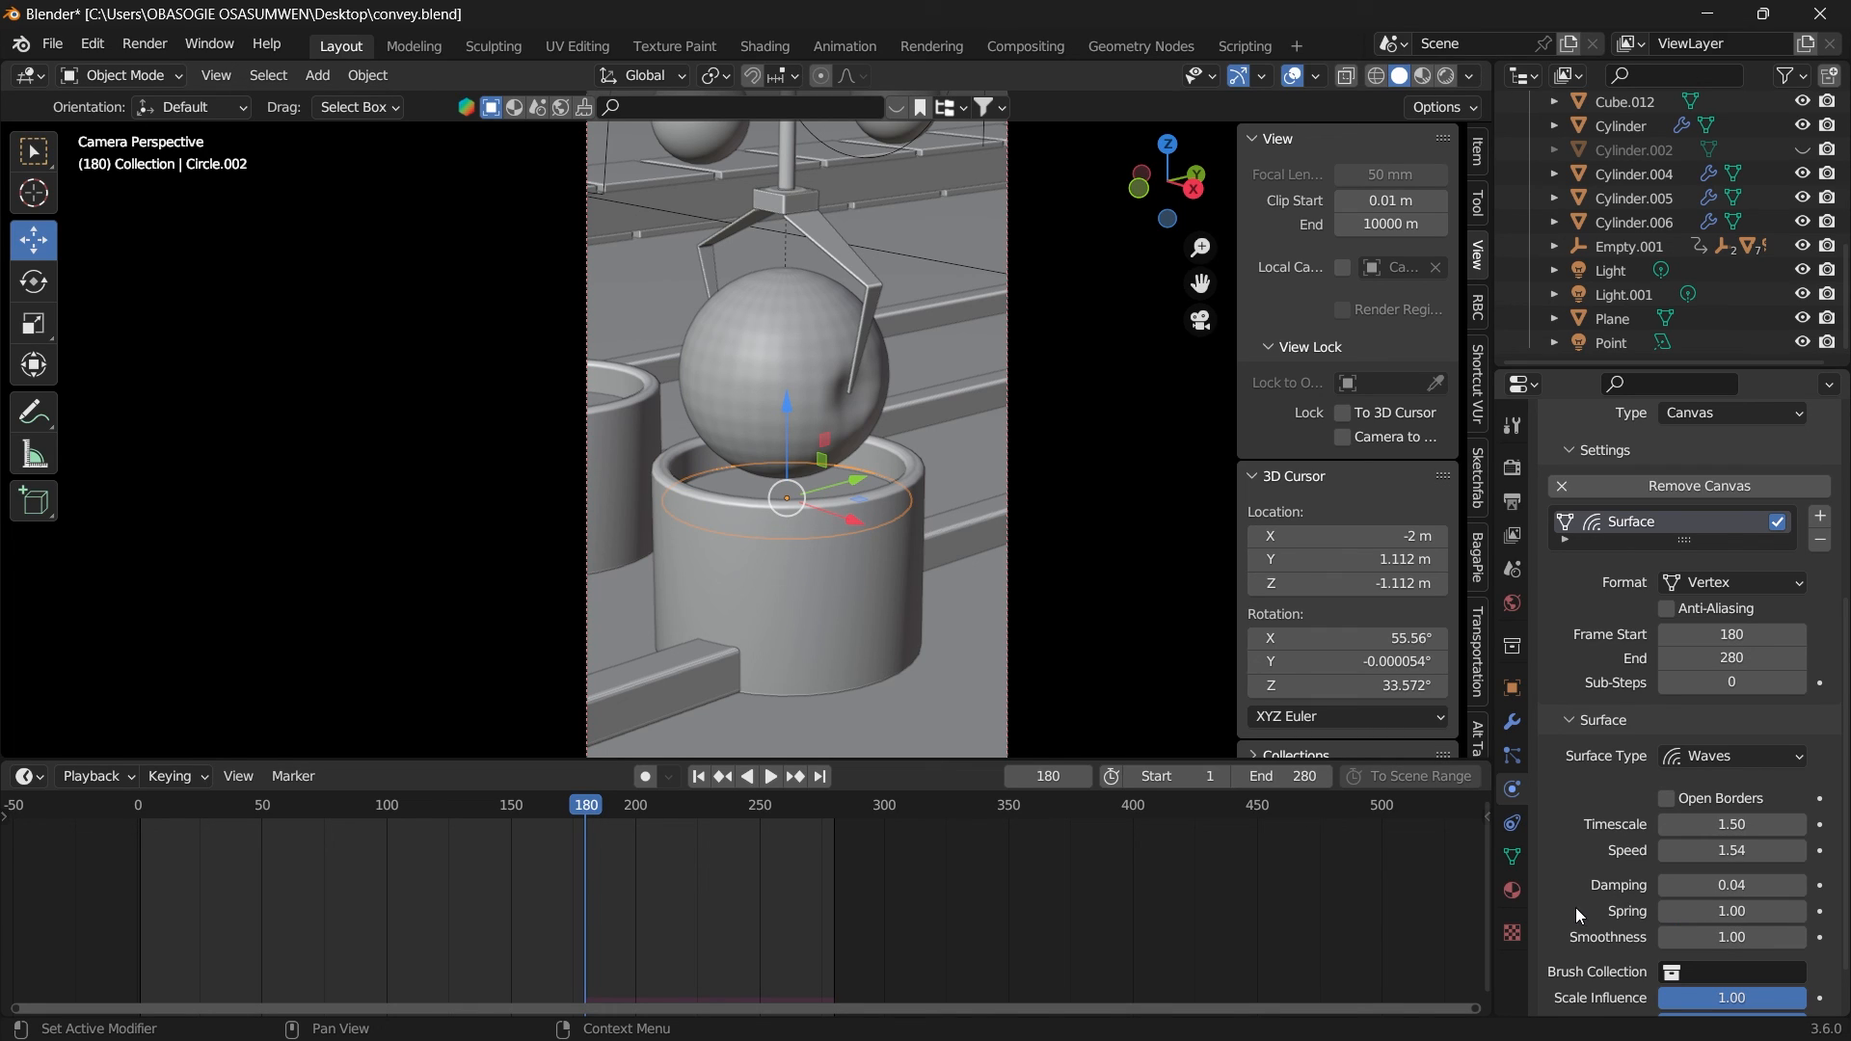
click(1730, 938)
text(1.0)
key(BackSpace)
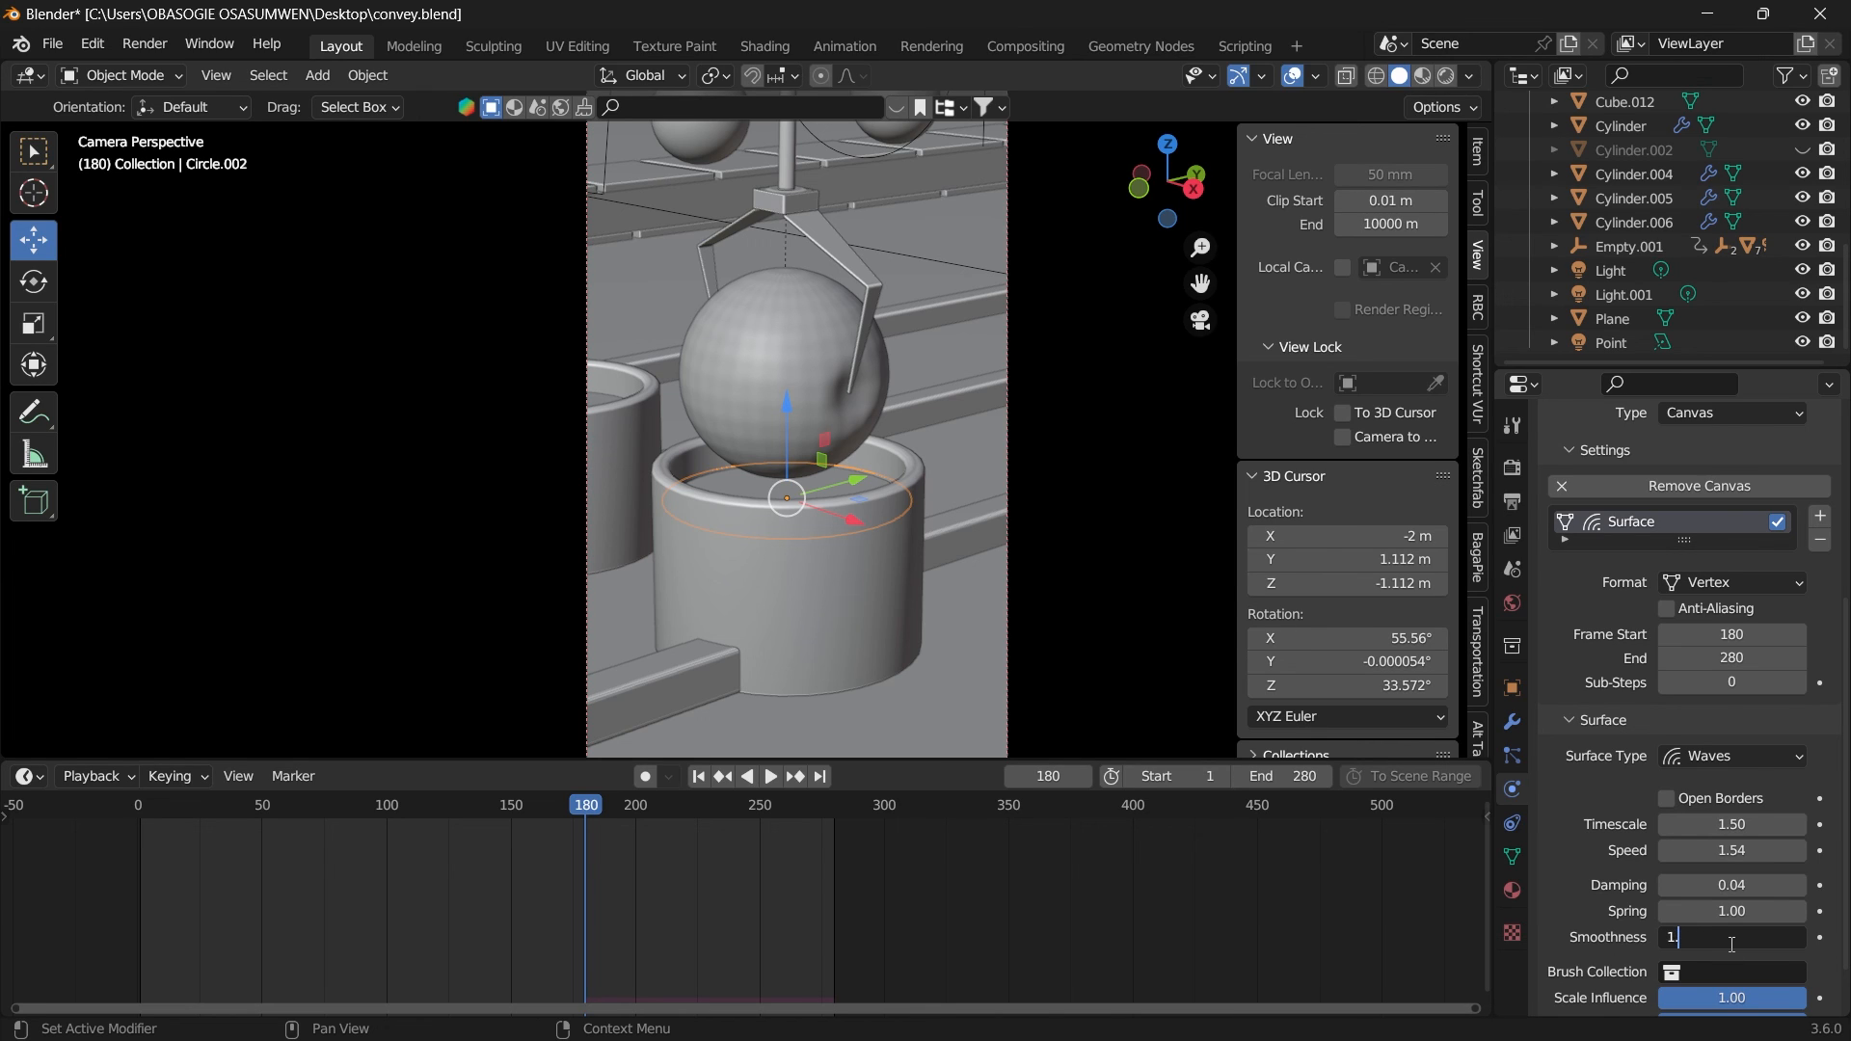
text(16)
key(Return)
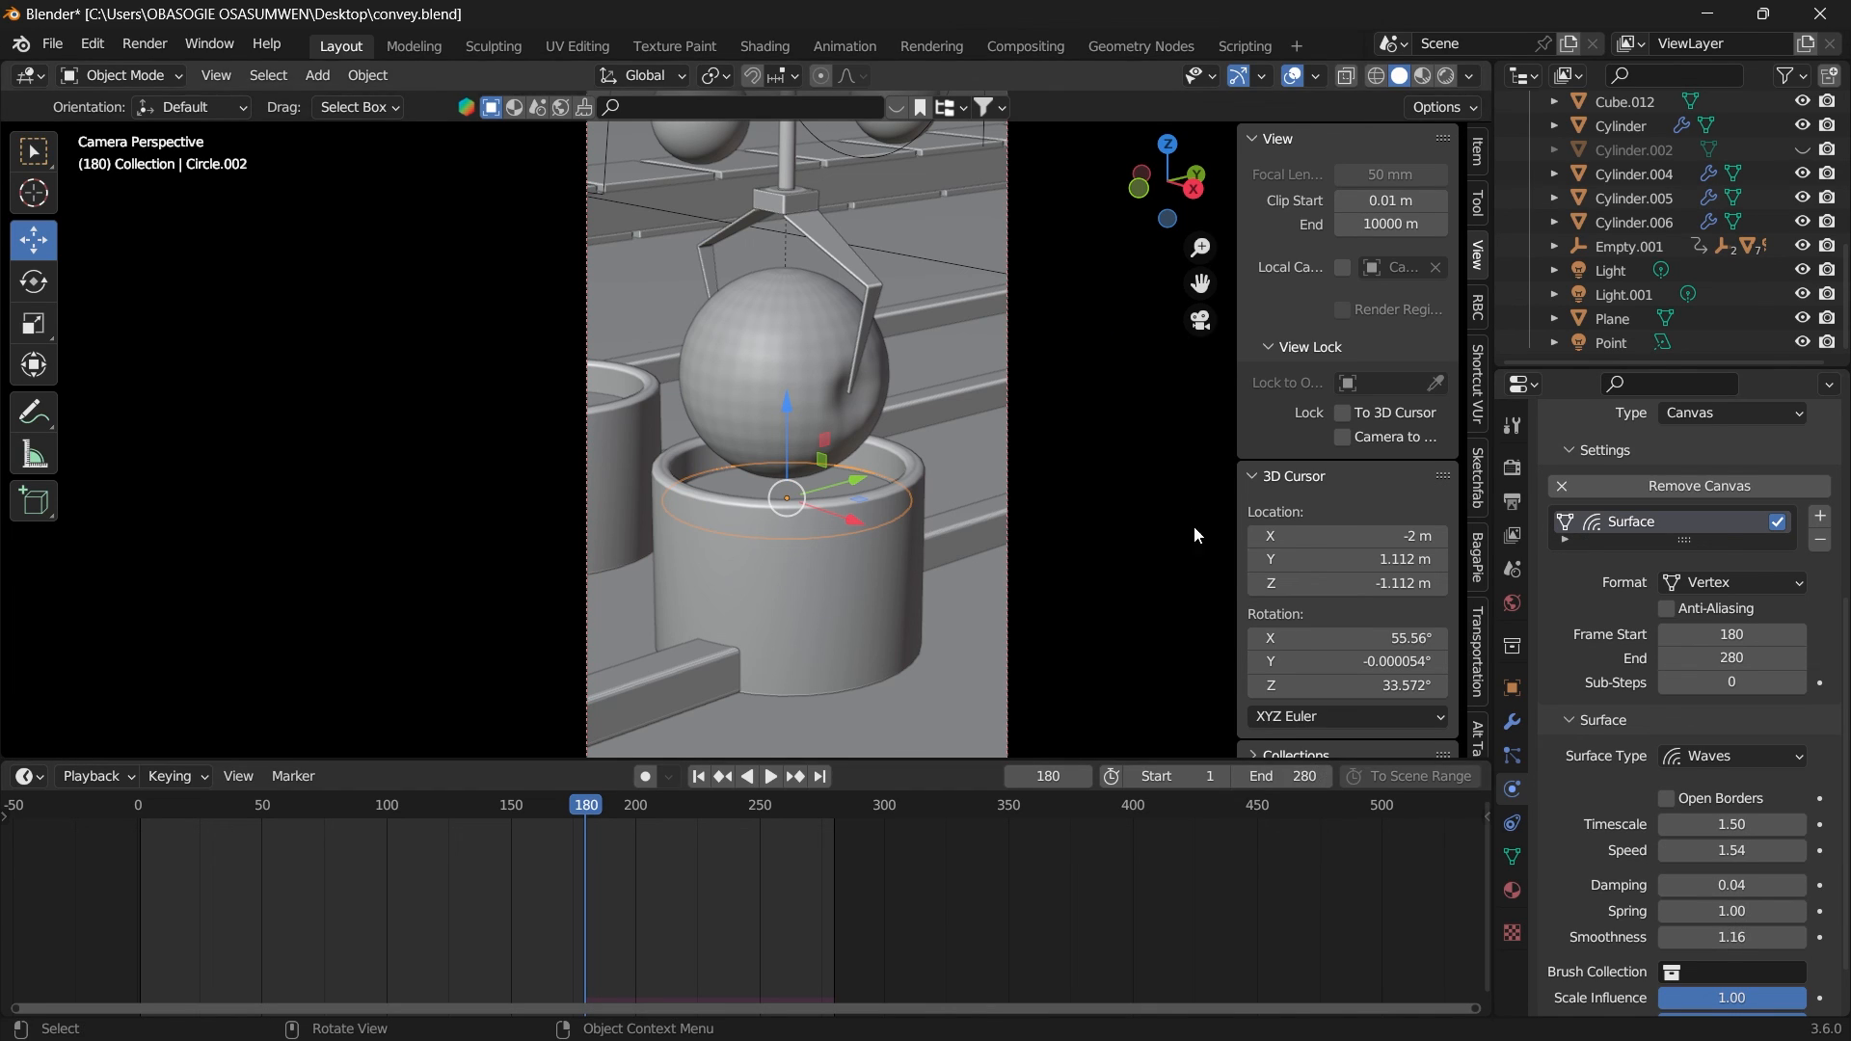
Step: Leave the camera view and play the animation from about frame 171 to check the third container's ripples
drag(1133, 197, 927, 541)
click(558, 807)
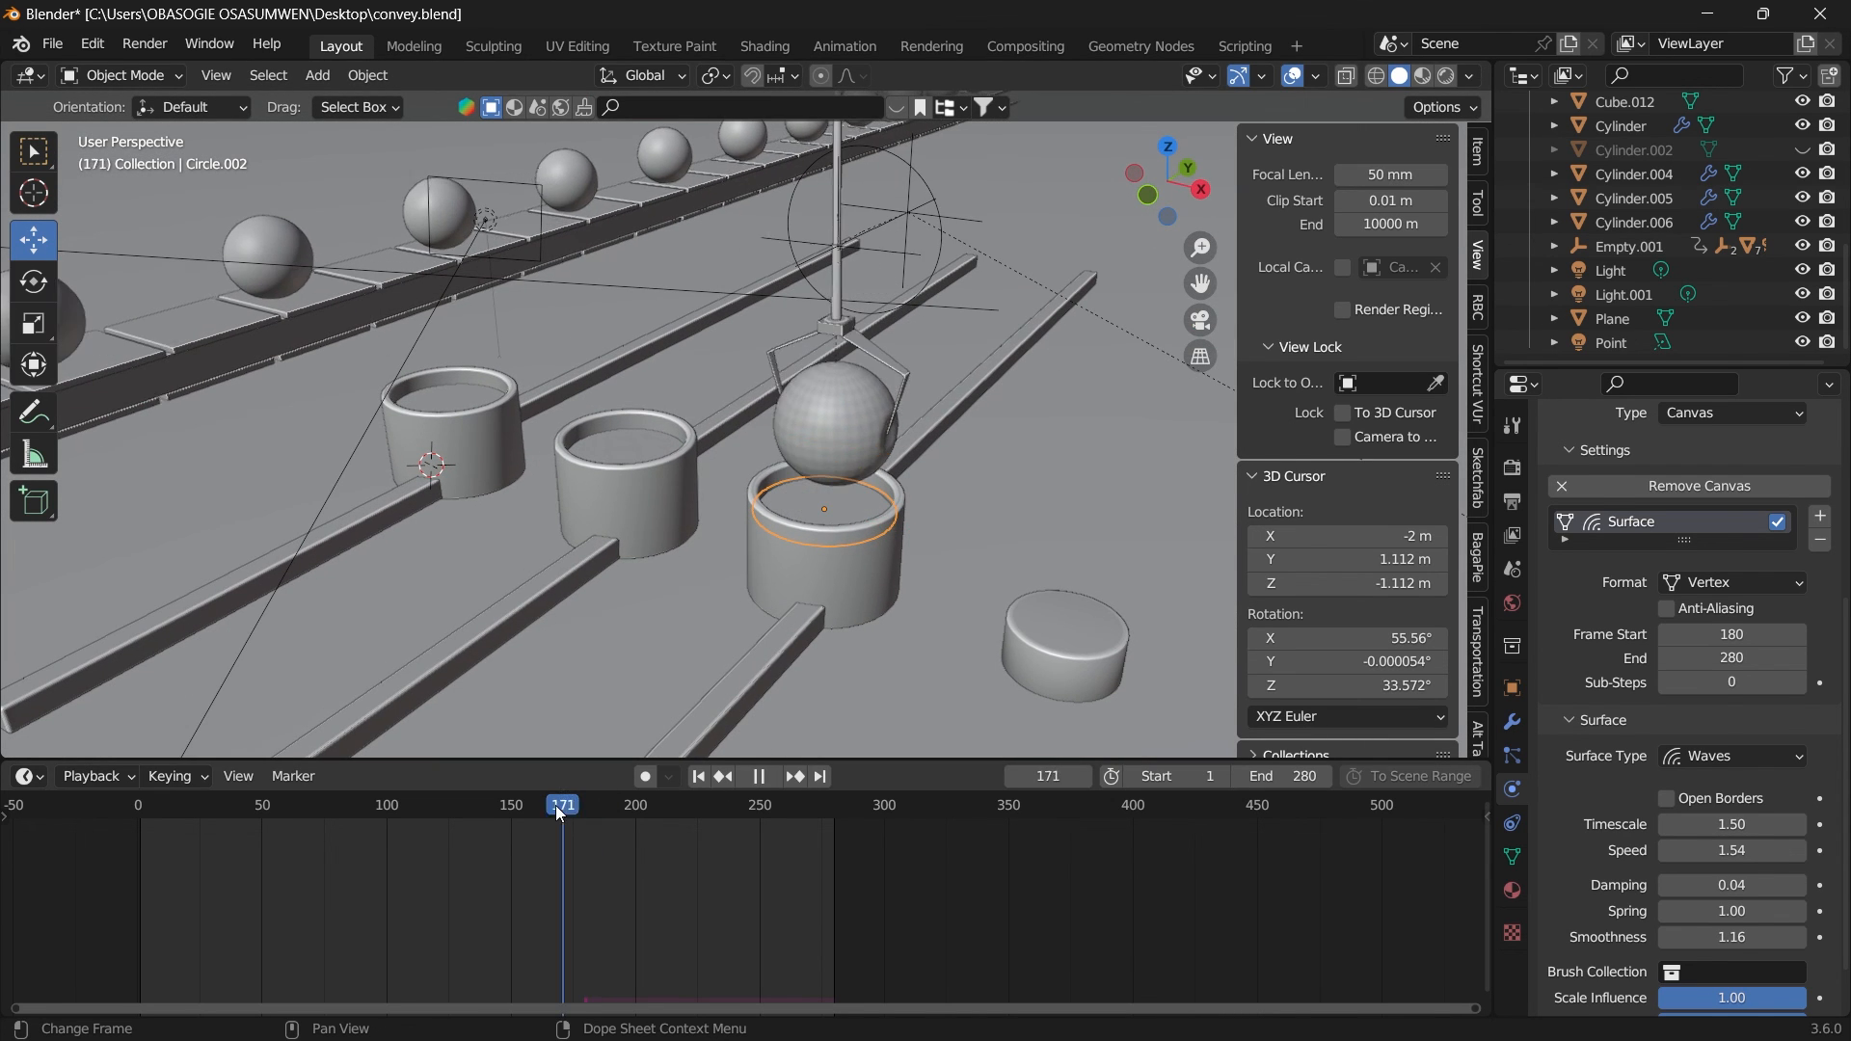
key(space)
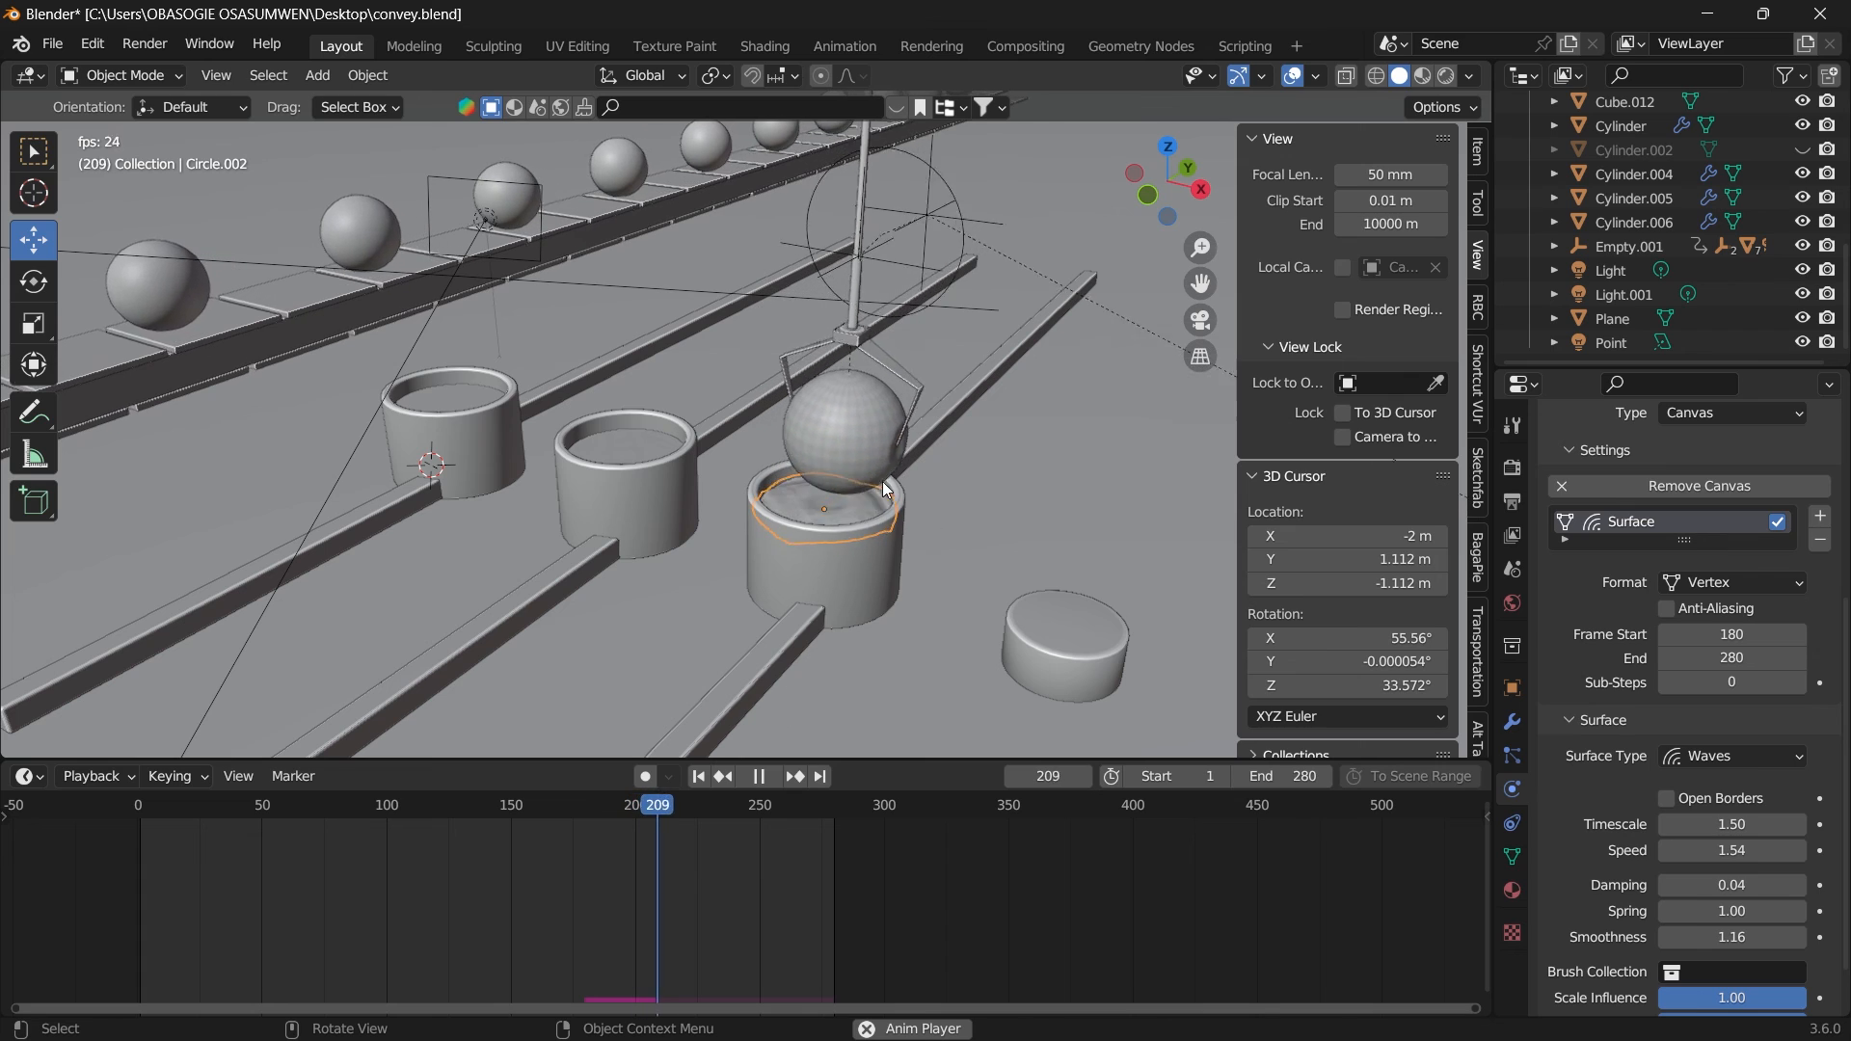
key(space)
Step: Return to frame 0 and play the whole animation to review the ripples in all three containers
drag(563, 813, 115, 839)
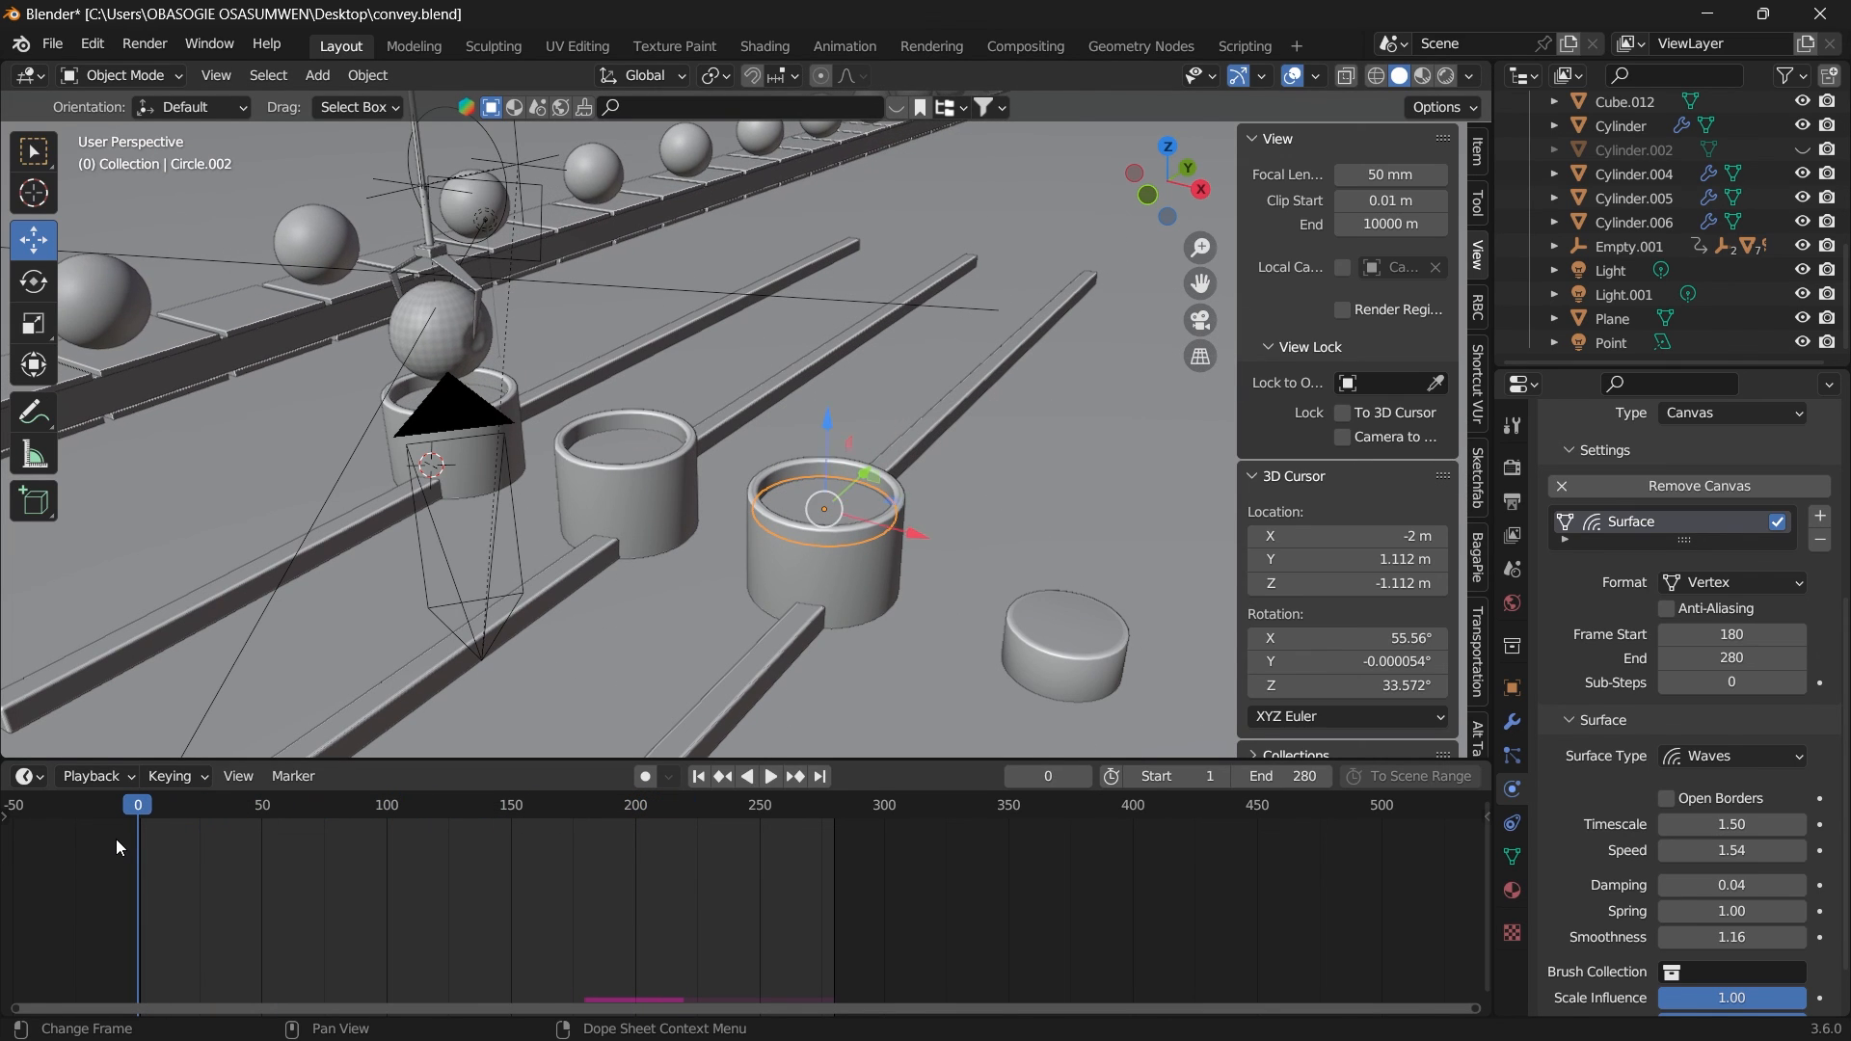
key(space)
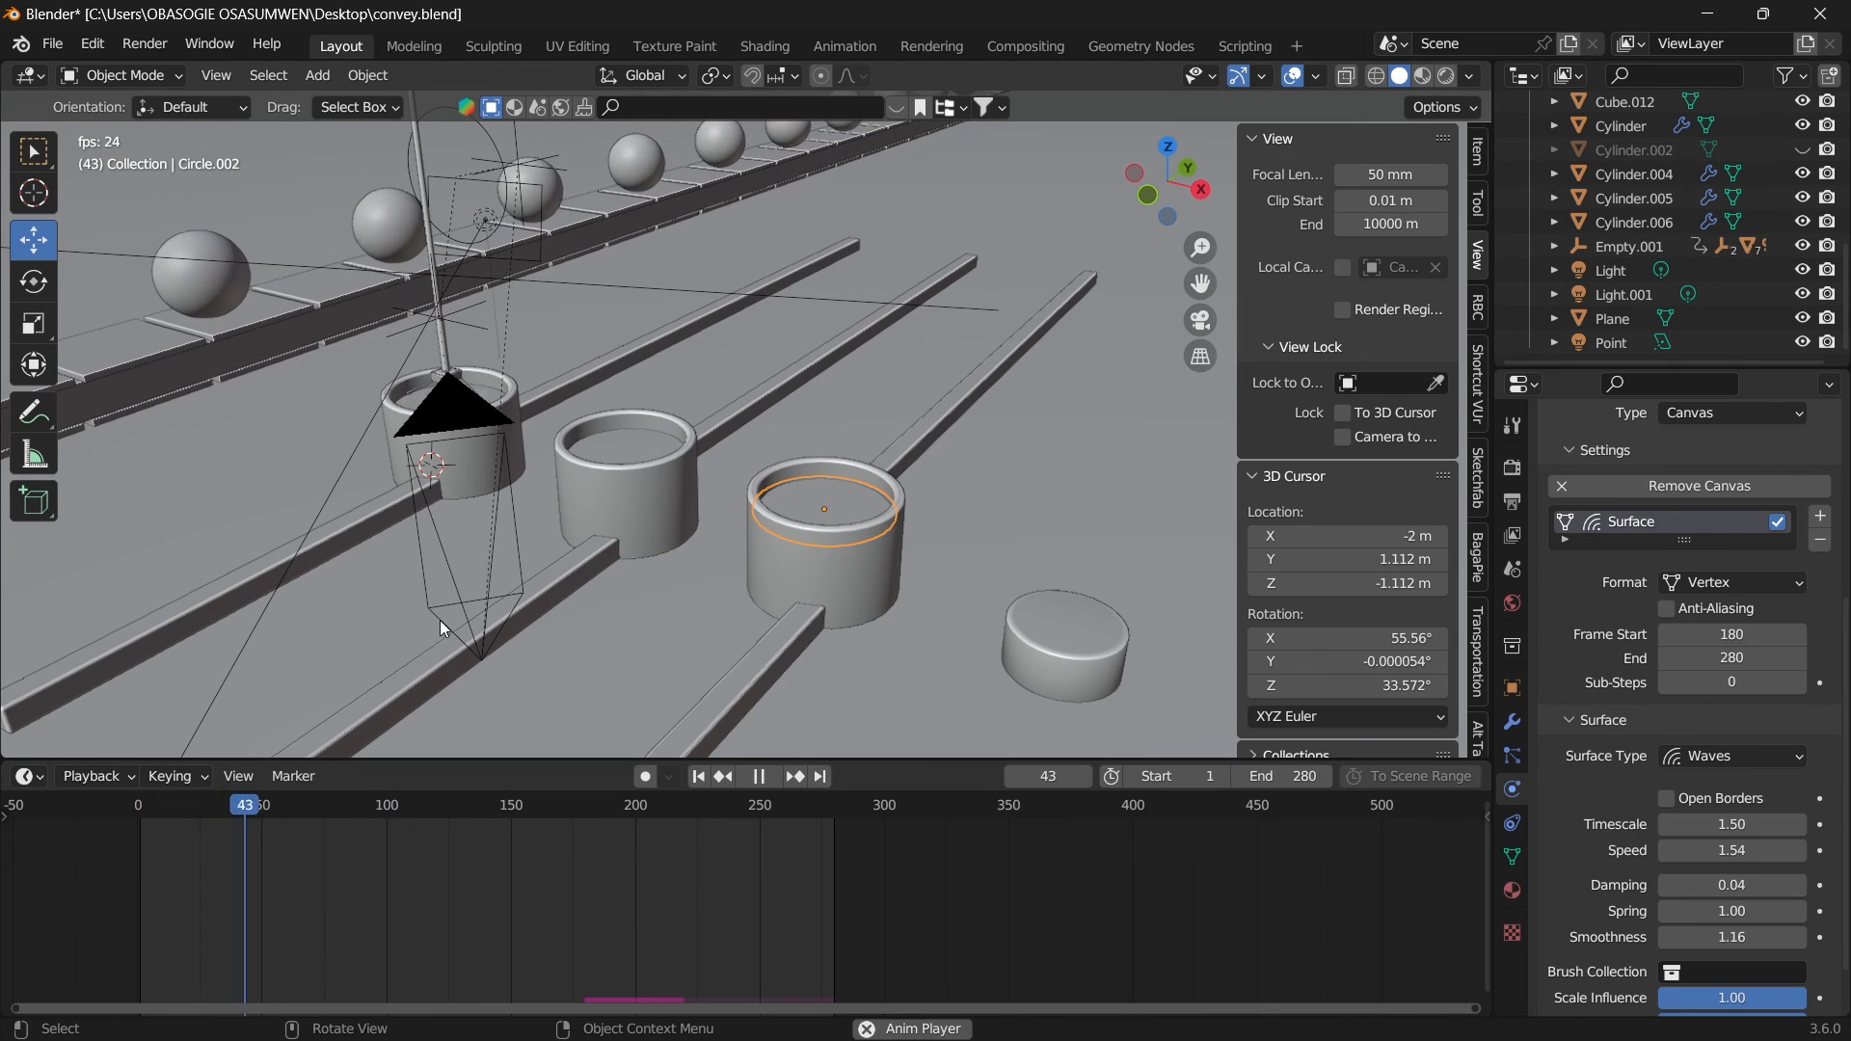